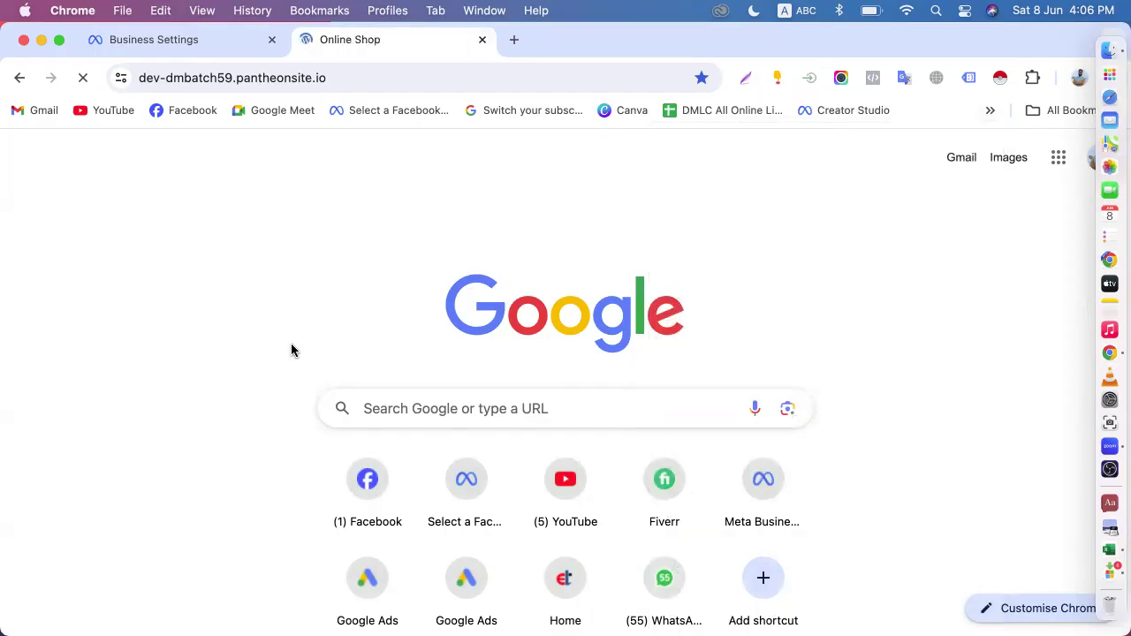
- Look through the Online Shop home page, including its product sections, promotional banners and featured brands
scroll(291, 350, down, 5)
scroll(291, 350, down, 5)
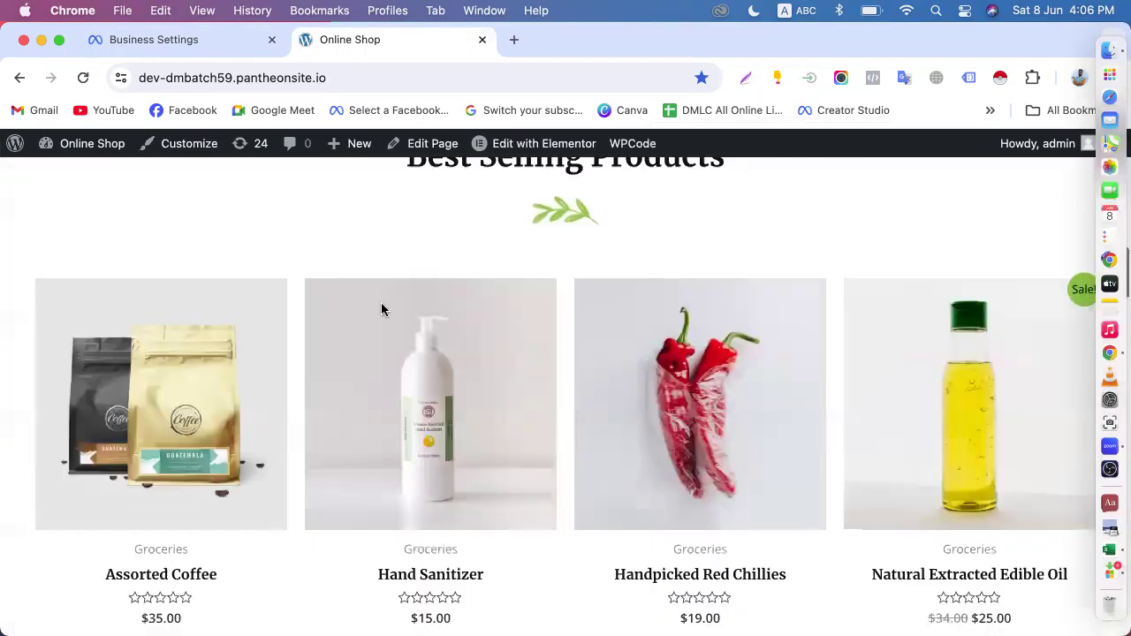
scroll(383, 275, down, 5)
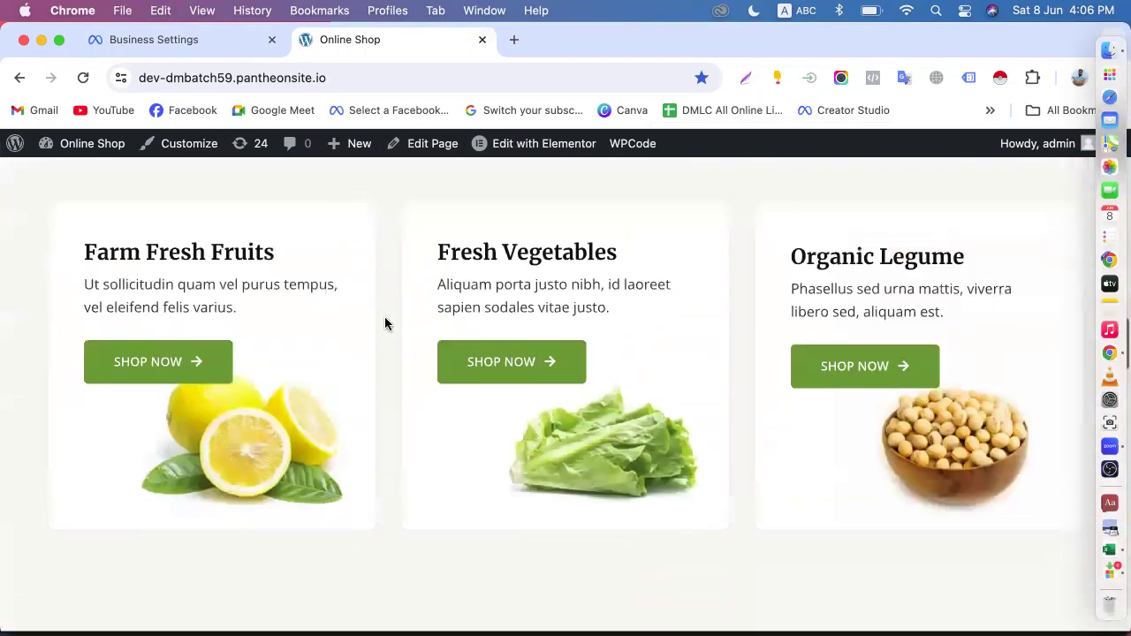
scroll(384, 323, down, 15)
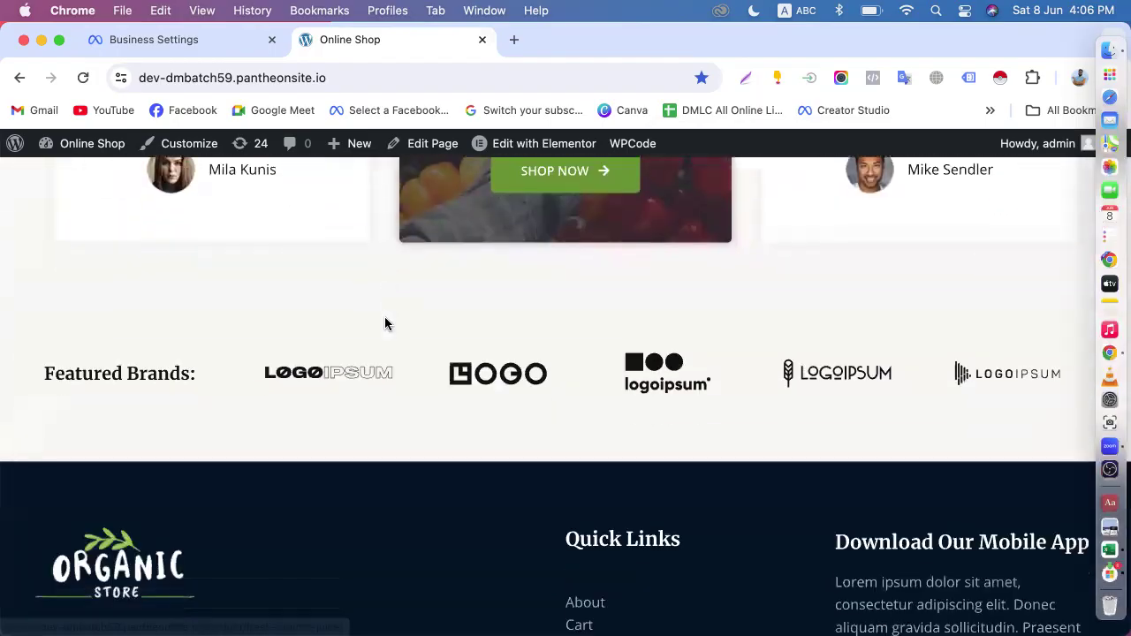
scroll(385, 323, down, 3)
scroll(384, 323, up, 10)
scroll(384, 323, up, 10)
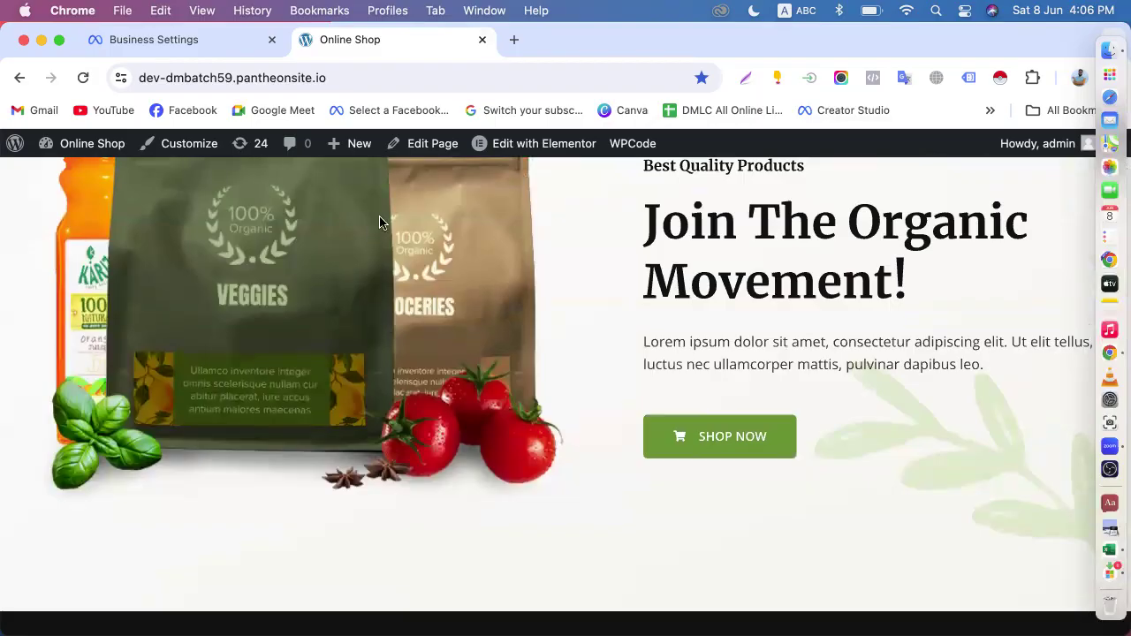
scroll(578, 294, up, 5)
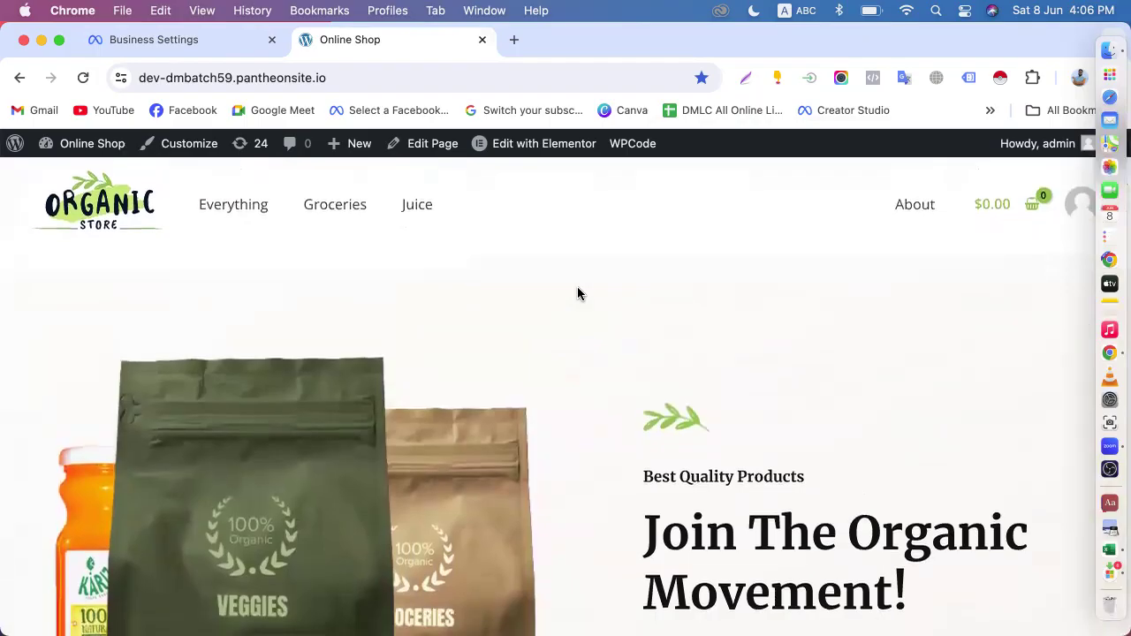
scroll(577, 294, down, 6)
scroll(577, 293, down, 8)
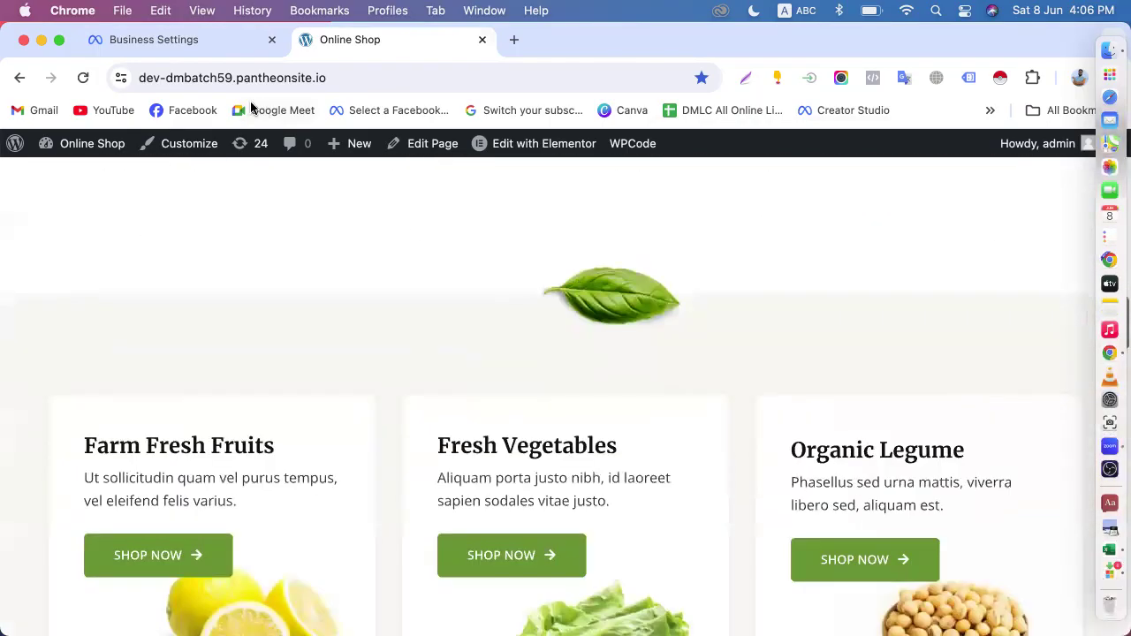
click(189, 44)
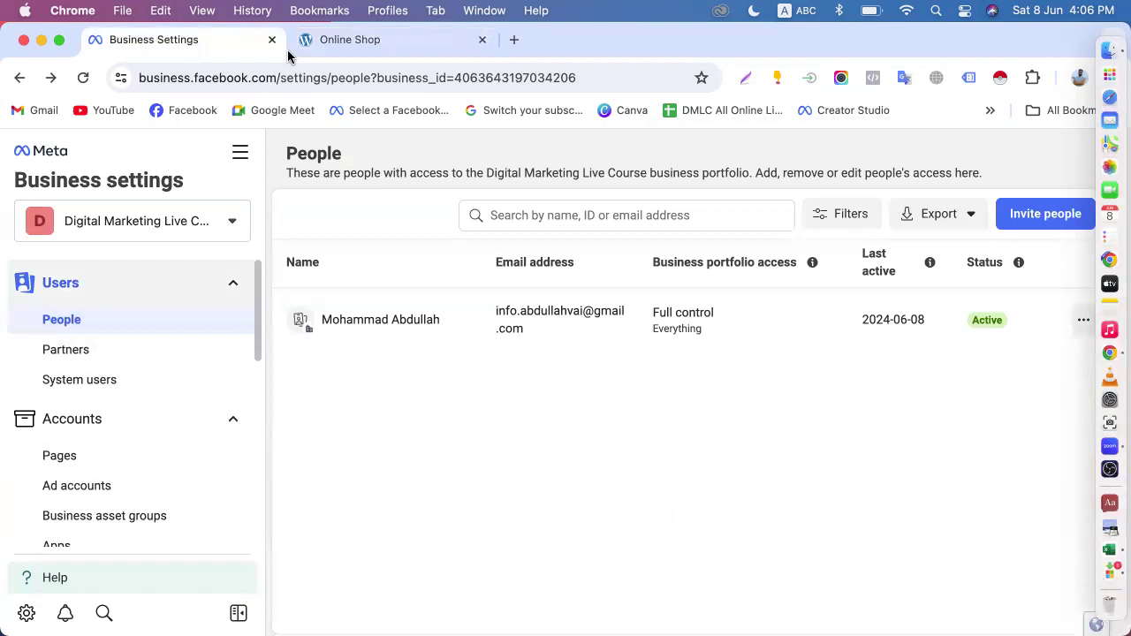
click(347, 44)
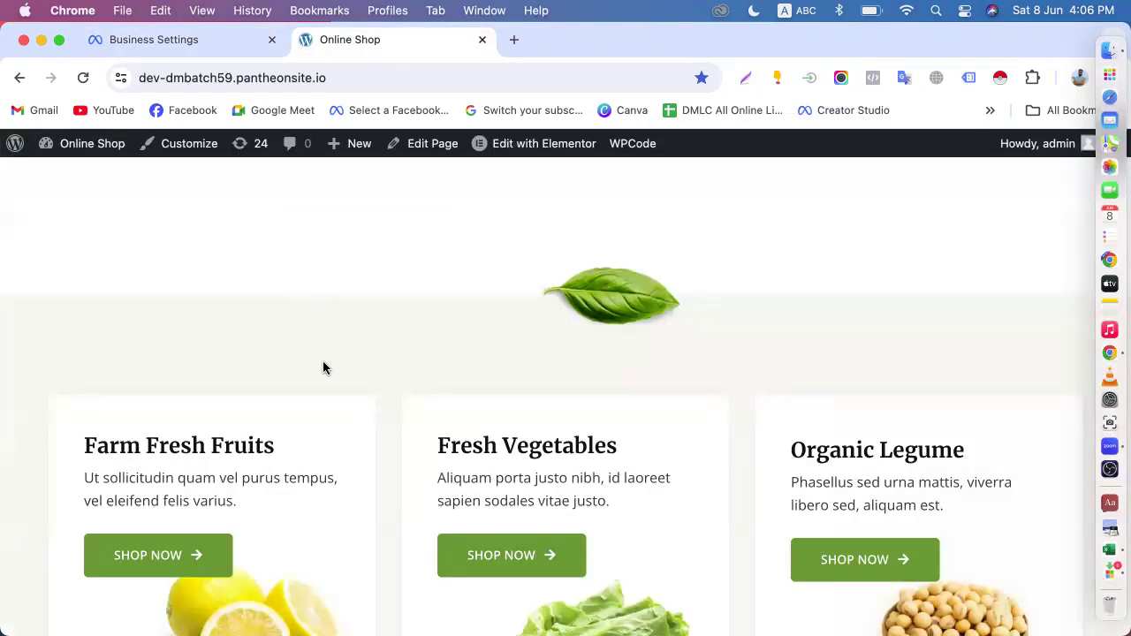
scroll(359, 348, down, 7)
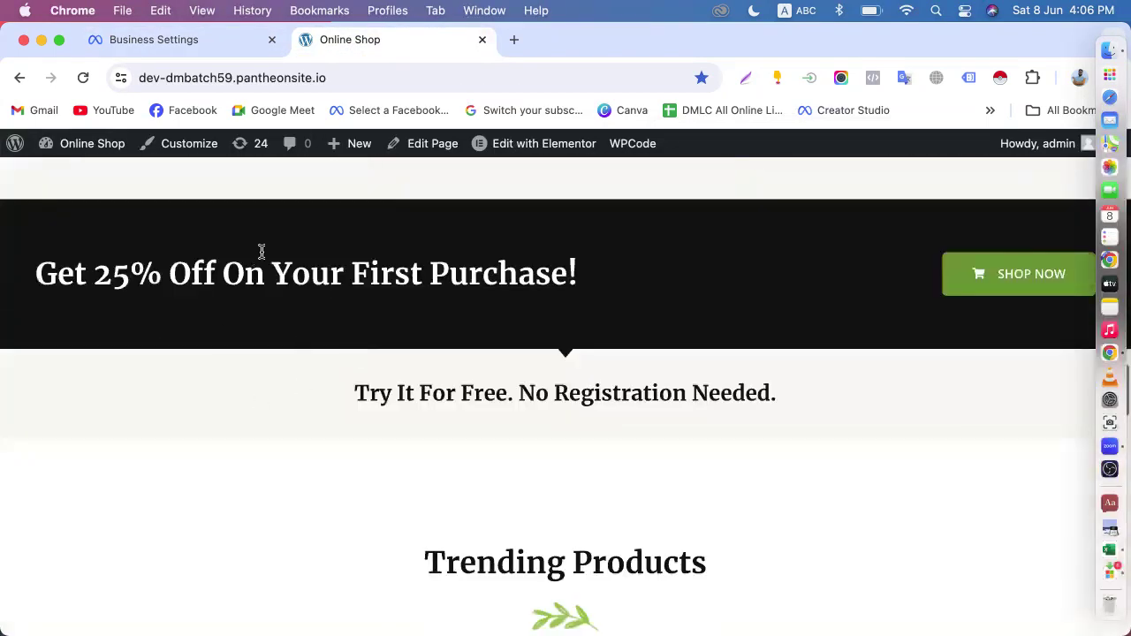
- Open babybazaronline.com in a new tab and go to its WordPress dashboard
click(514, 39)
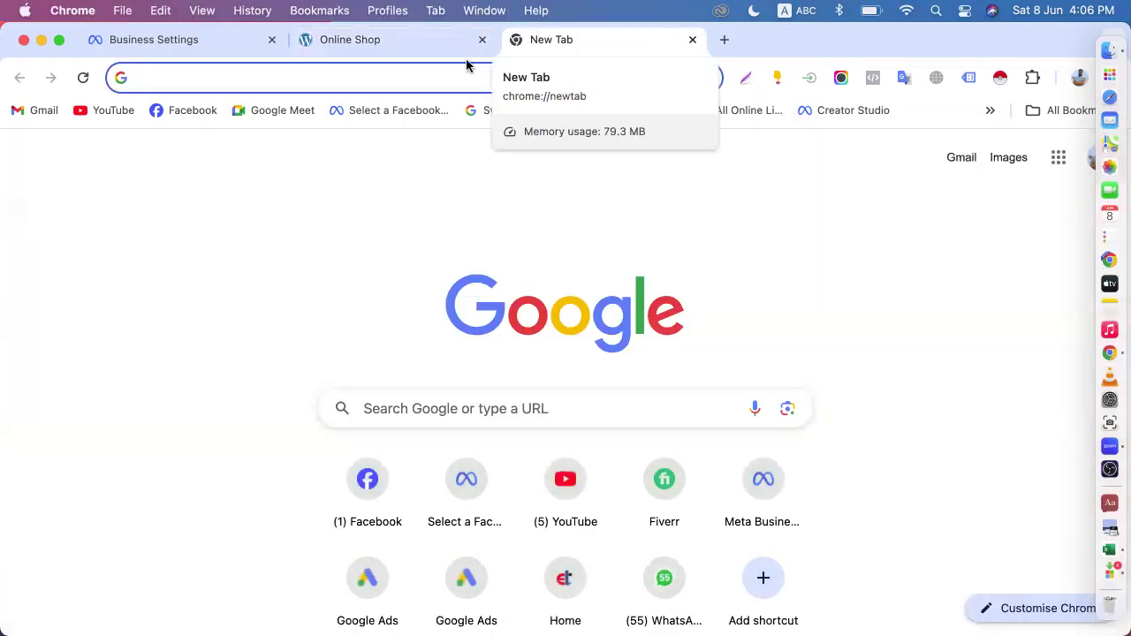
text(b)
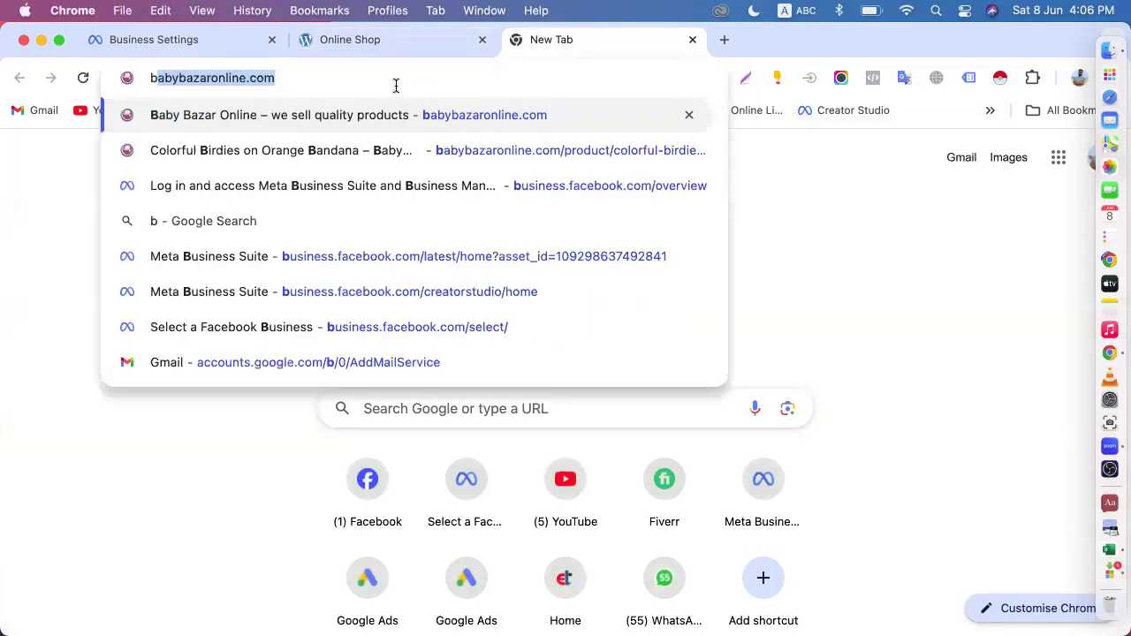
key(Return)
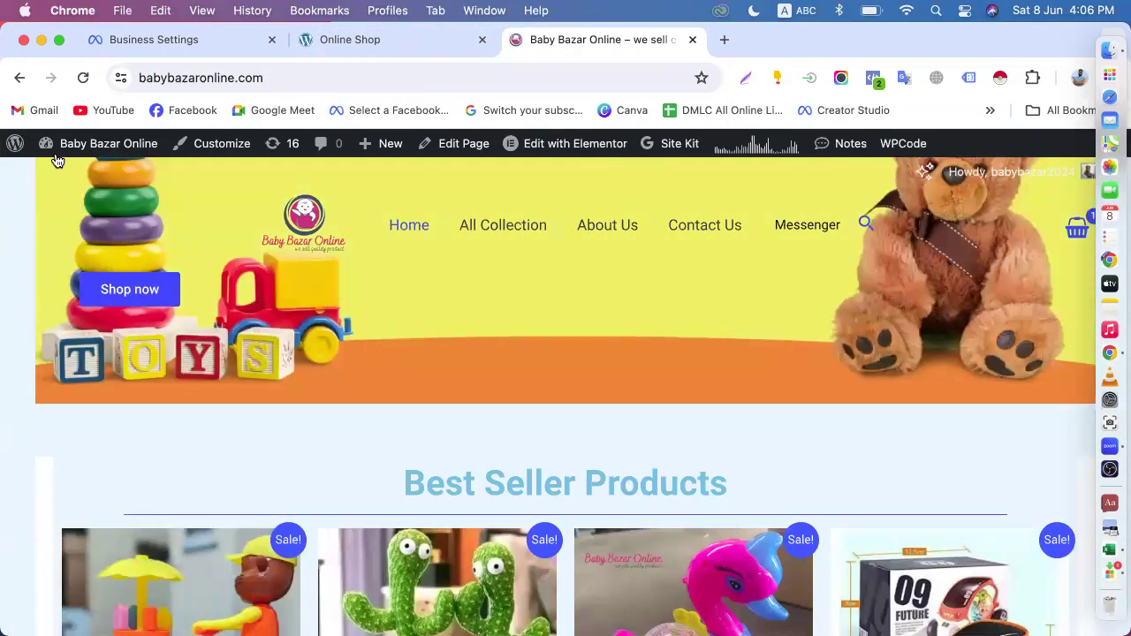
mouse_move(54, 144)
- Open the WooCommerce orders list of the Baby Bazar Online store
scroll(81, 480, down, 5)
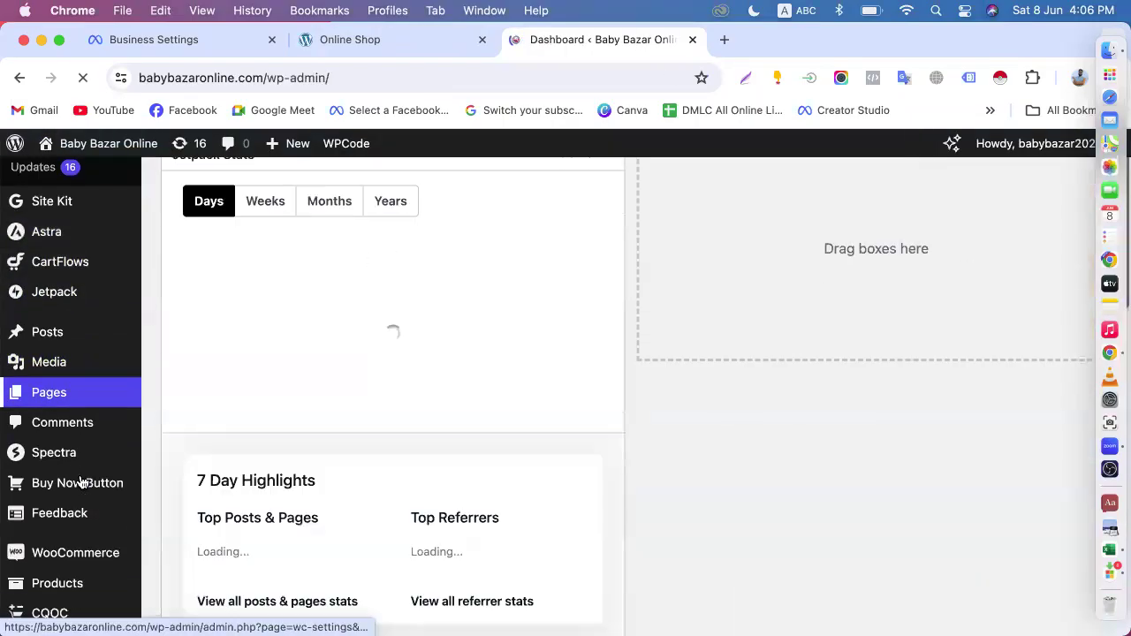
scroll(81, 483, down, 2)
mouse_move(63, 281)
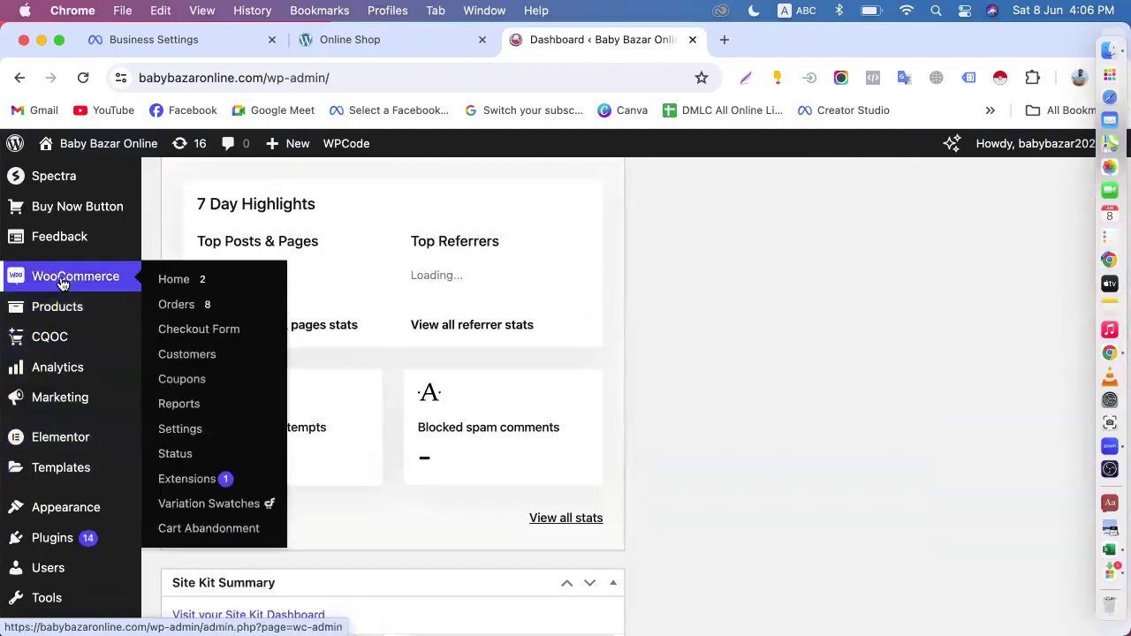
click(62, 281)
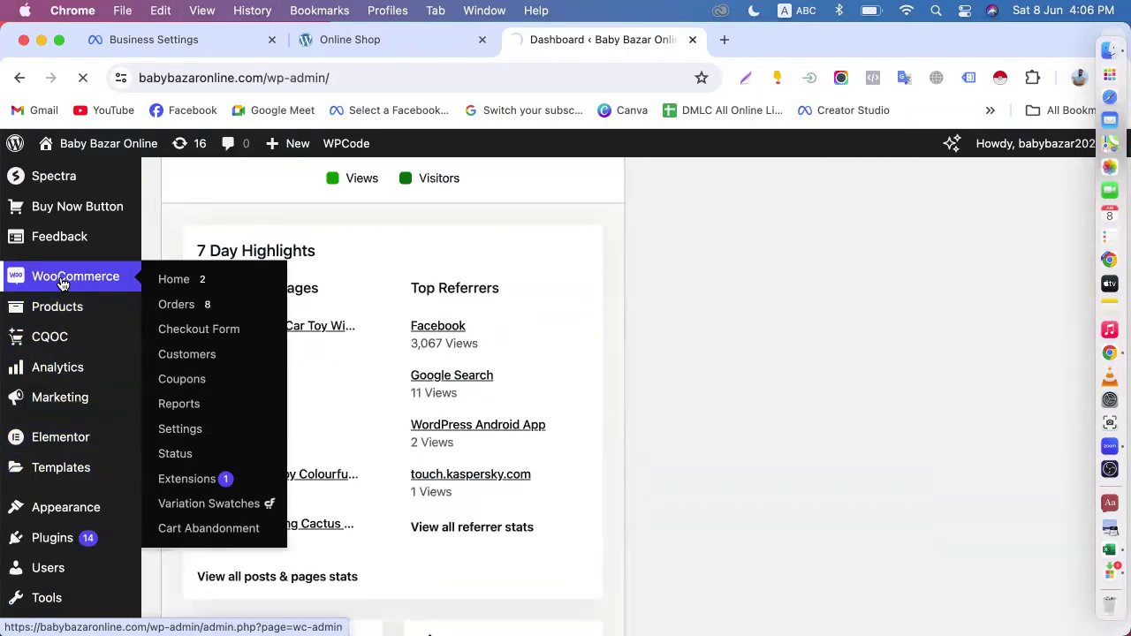
scroll(51, 434, down, 5)
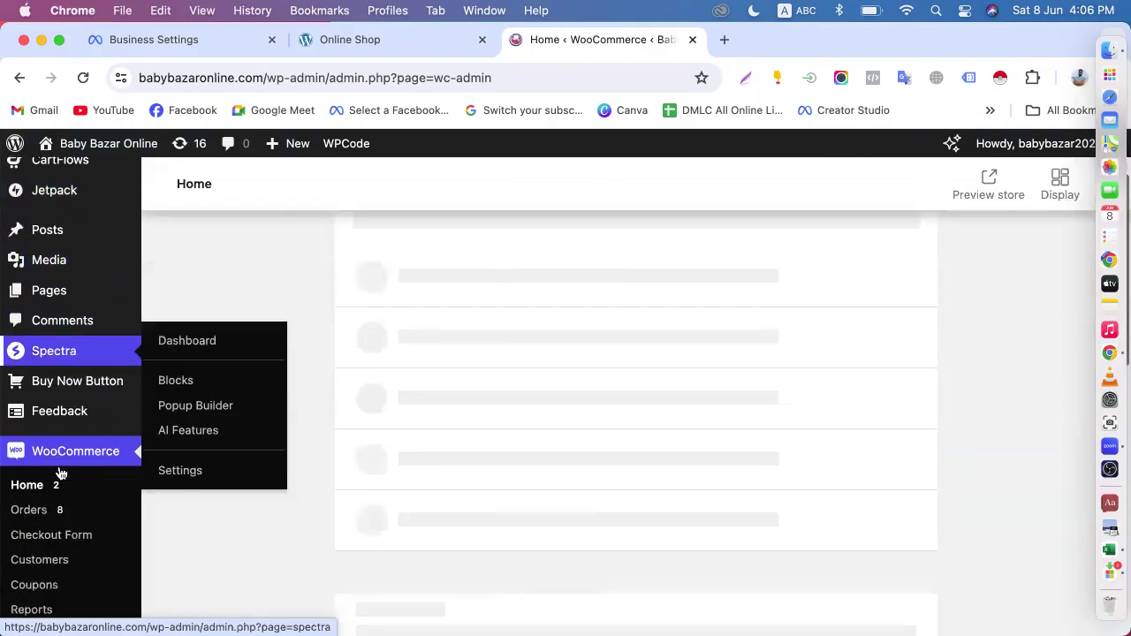
click(56, 398)
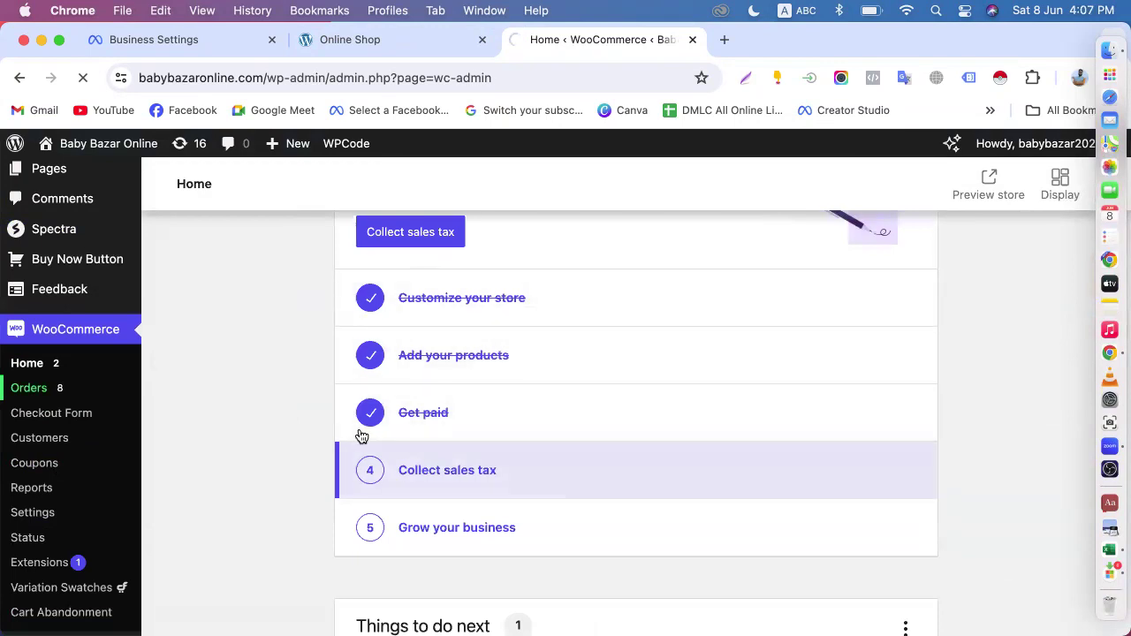
- Examine the orders list, comparing the origin of each order
scroll(707, 374, down, 5)
scroll(710, 374, up, 2)
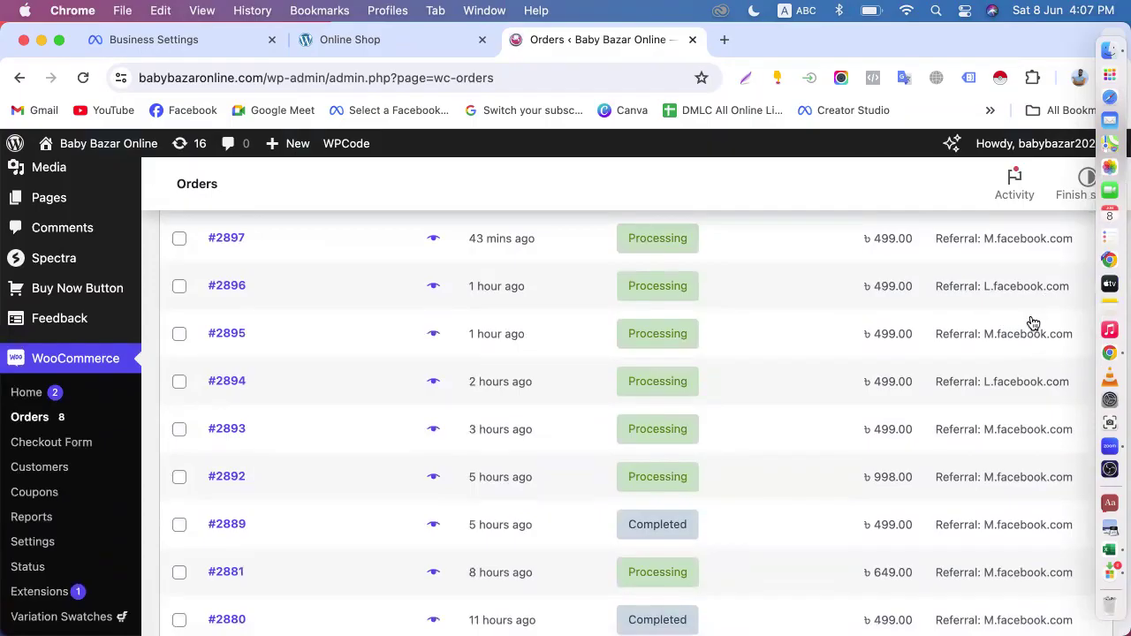
scroll(985, 373, up, 3)
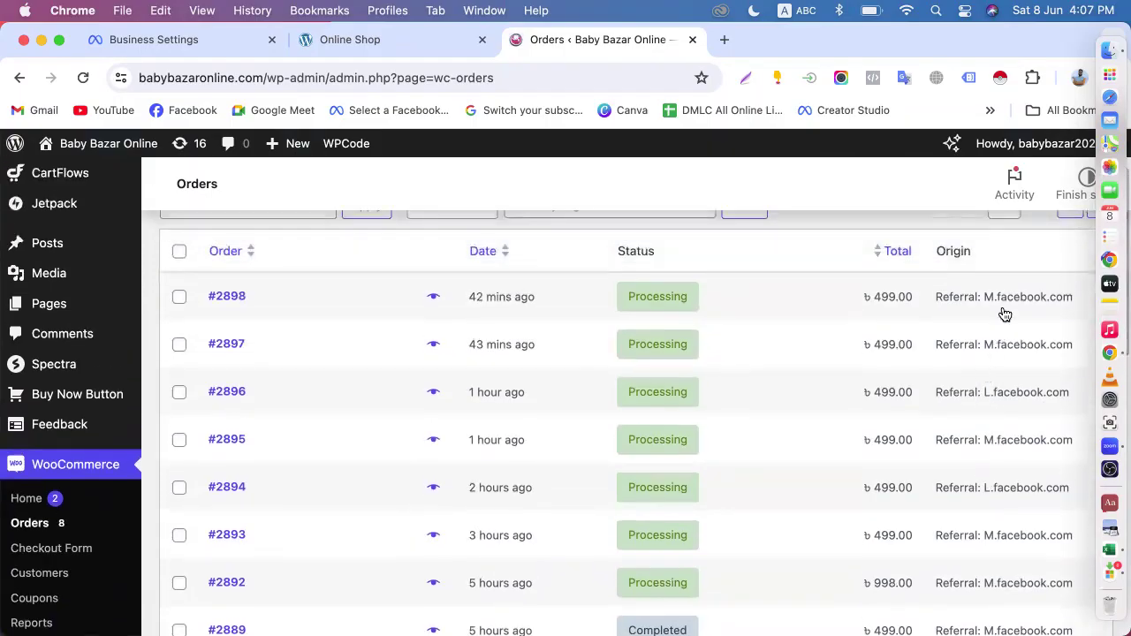
scroll(993, 424, down, 2)
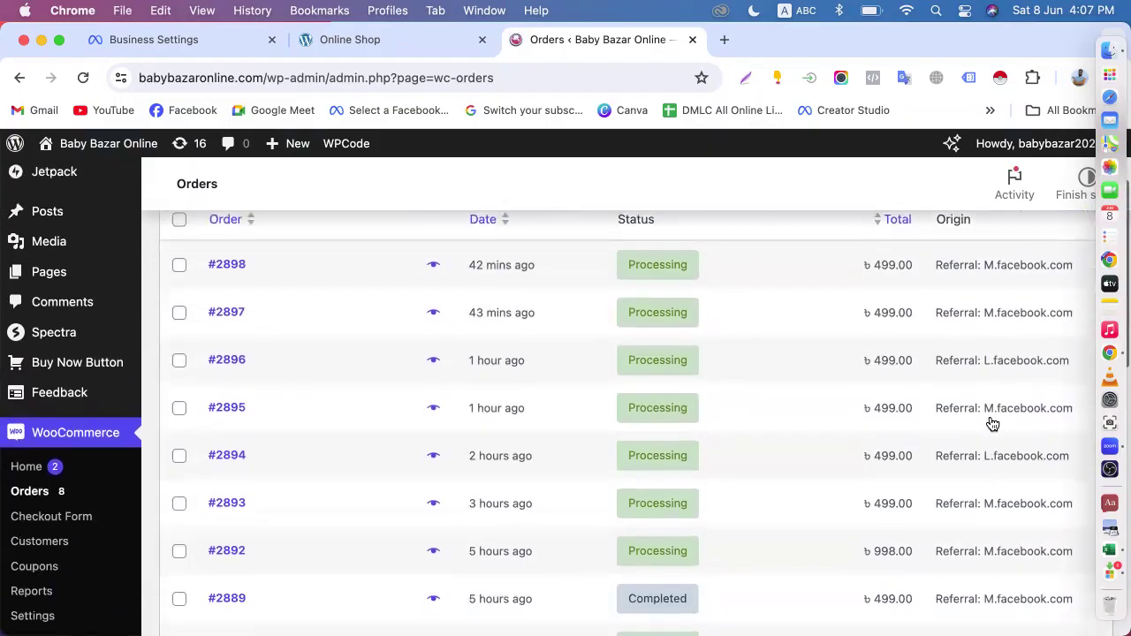
scroll(999, 398, up, 2)
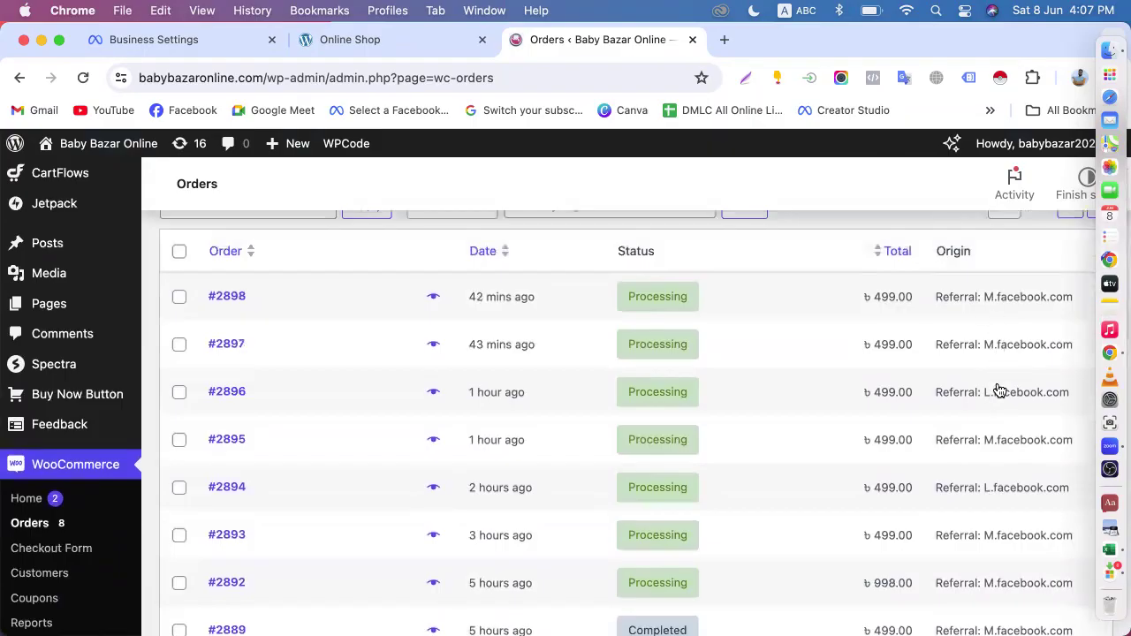
scroll(997, 442, down, 5)
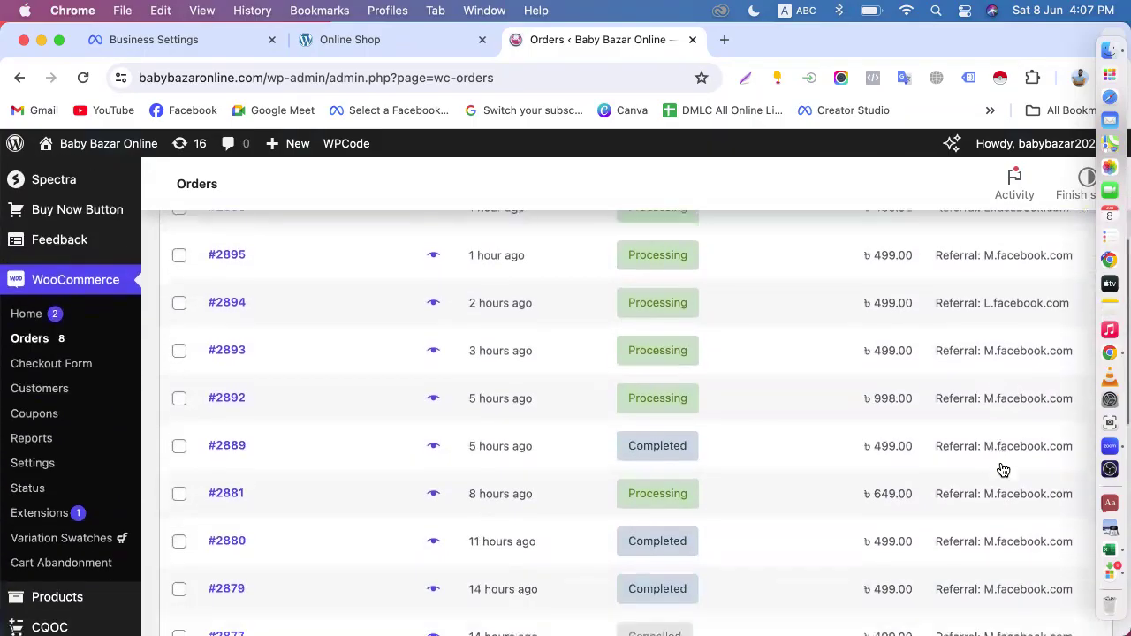
scroll(986, 433, down, 2)
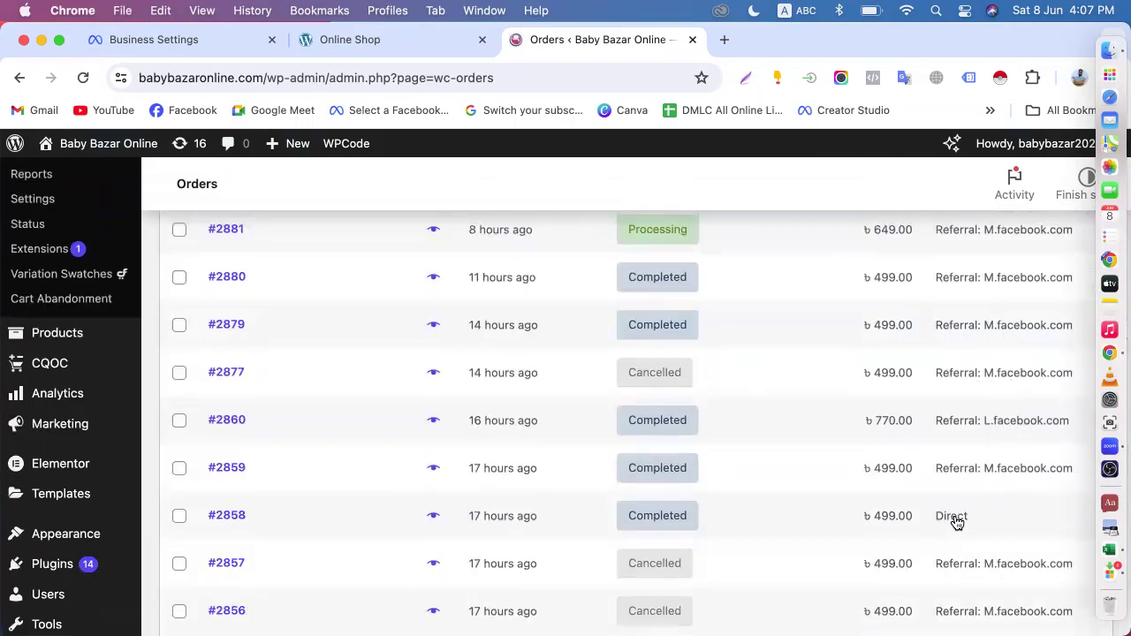
scroll(956, 524, down, 1)
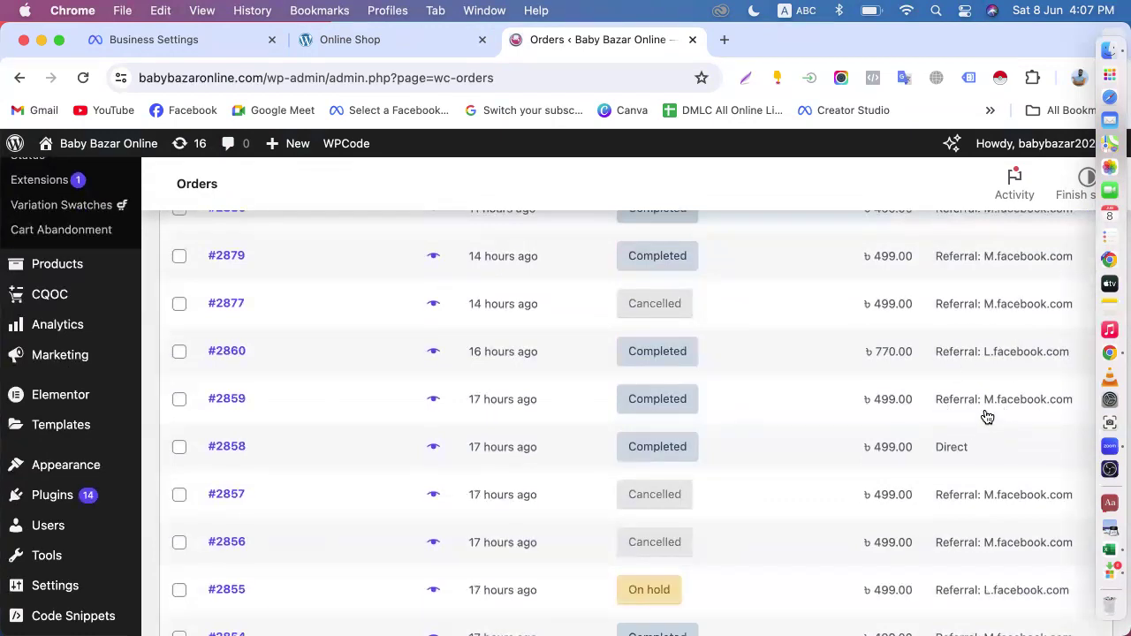
- Open a blank new tab and close the Baby Bazar Online orders tab
click(725, 39)
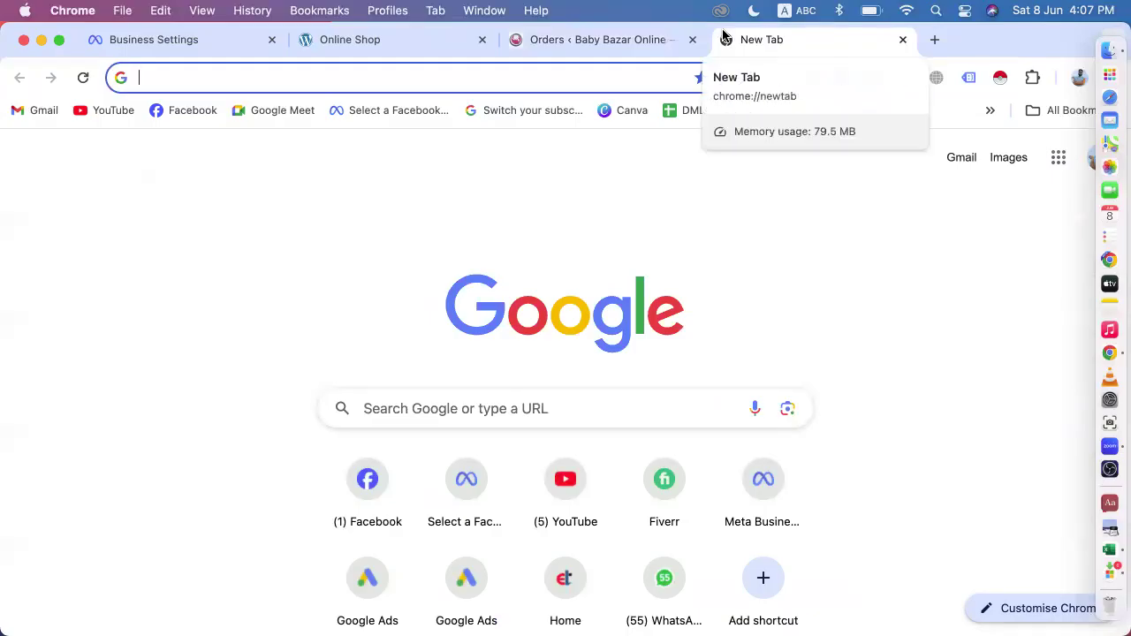
click(600, 40)
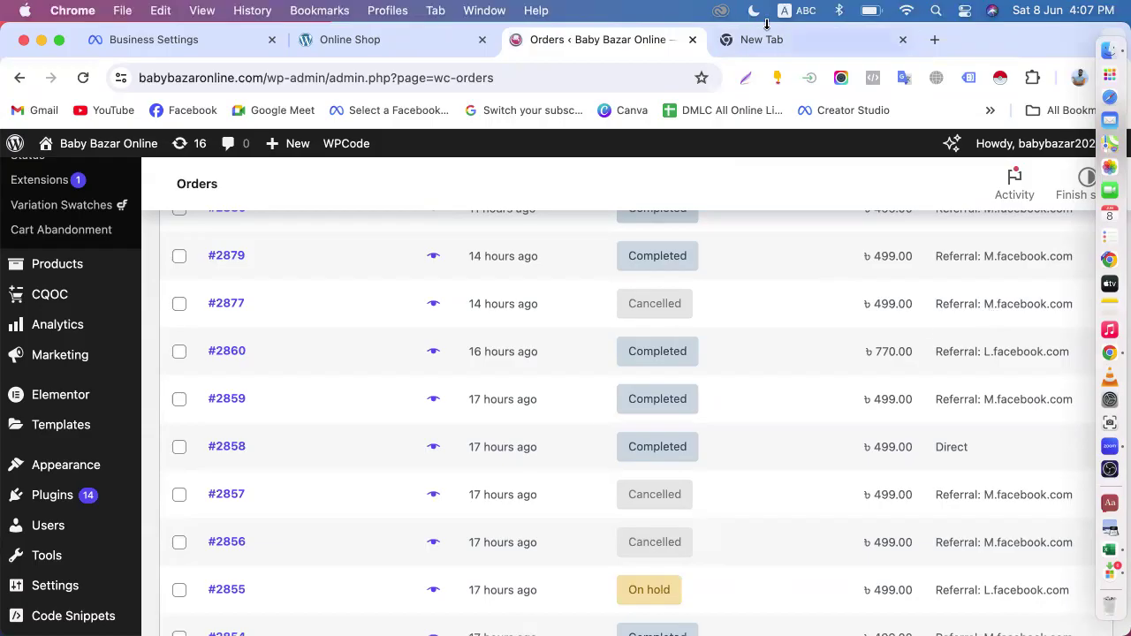
click(692, 40)
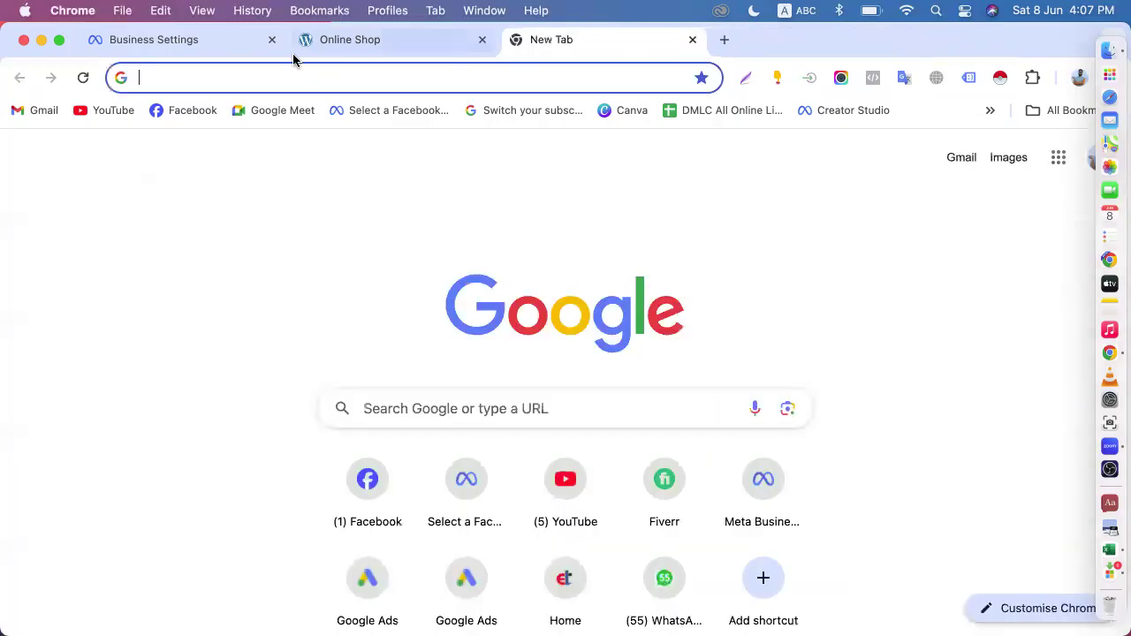
- From Meta Business settings, open the Baby Bazar Online portfolio's business settings in a new tab and switch to it
click(184, 41)
click(223, 231)
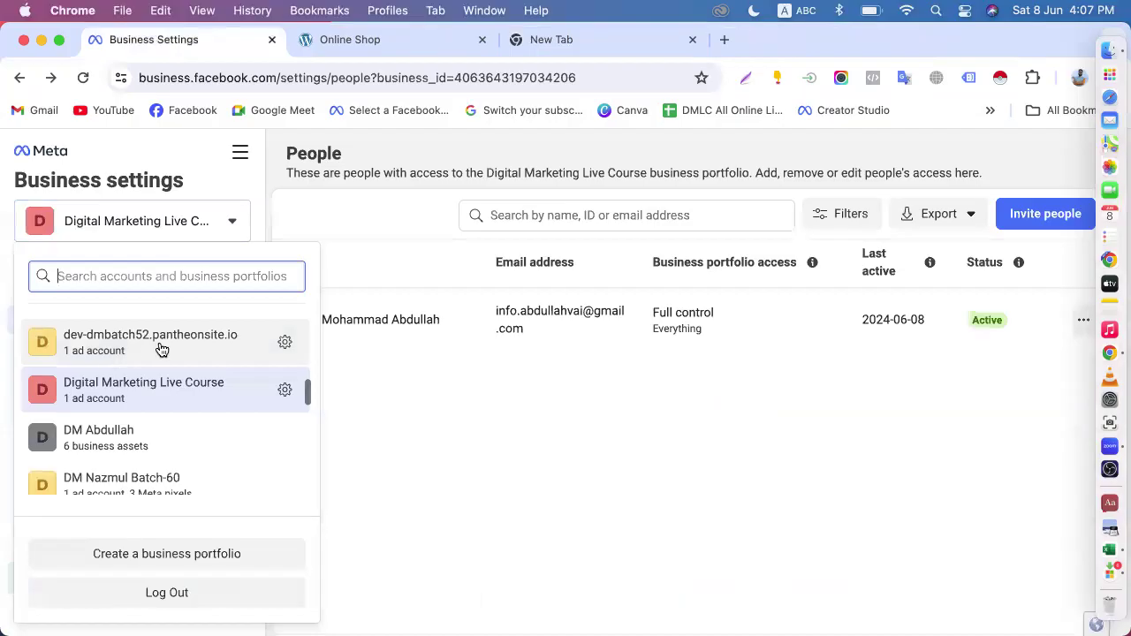
scroll(159, 425, up, 10)
mouse_move(164, 430)
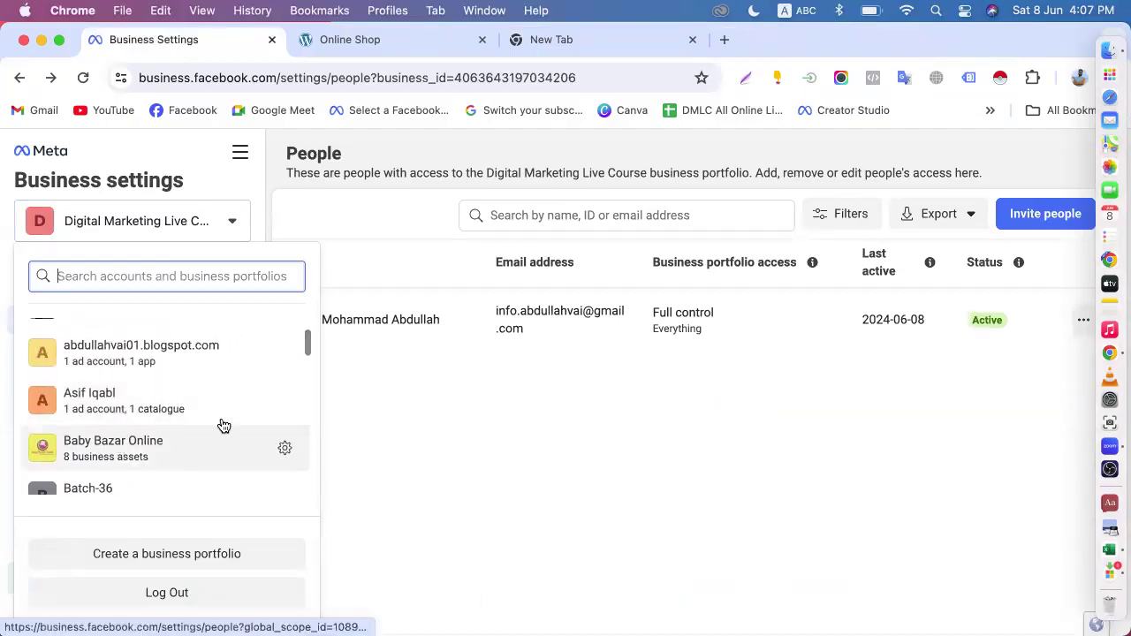
right_click(286, 449)
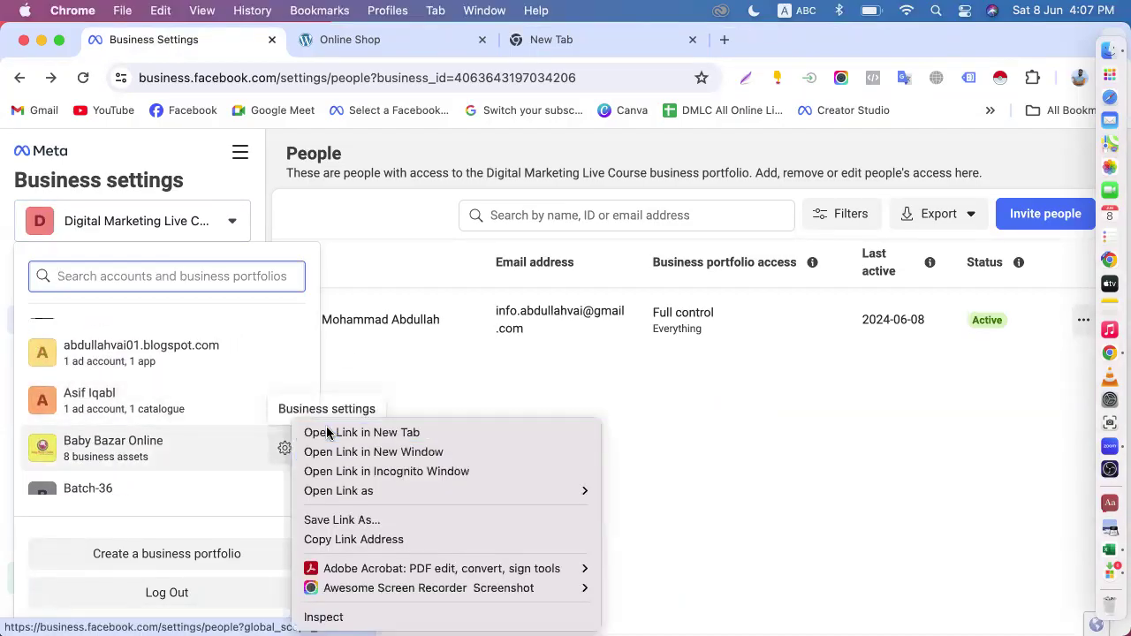
click(318, 433)
click(335, 40)
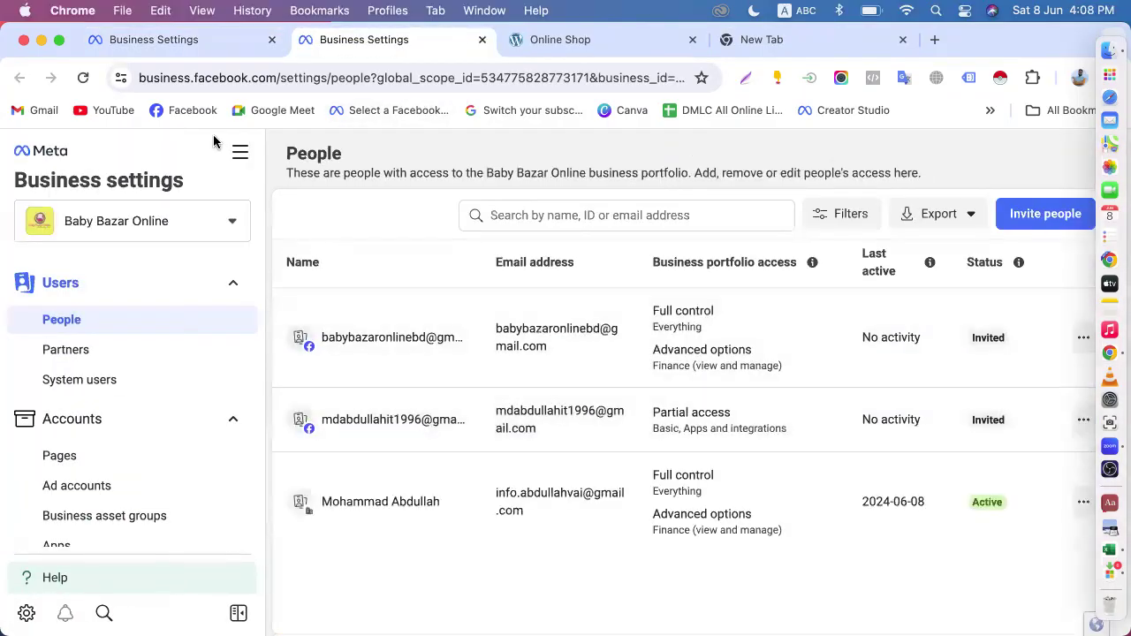
- Open Events Manager for Baby Bazar Online and view the BABY BAZAR ONLINE dataset's overview down to its events table
click(239, 152)
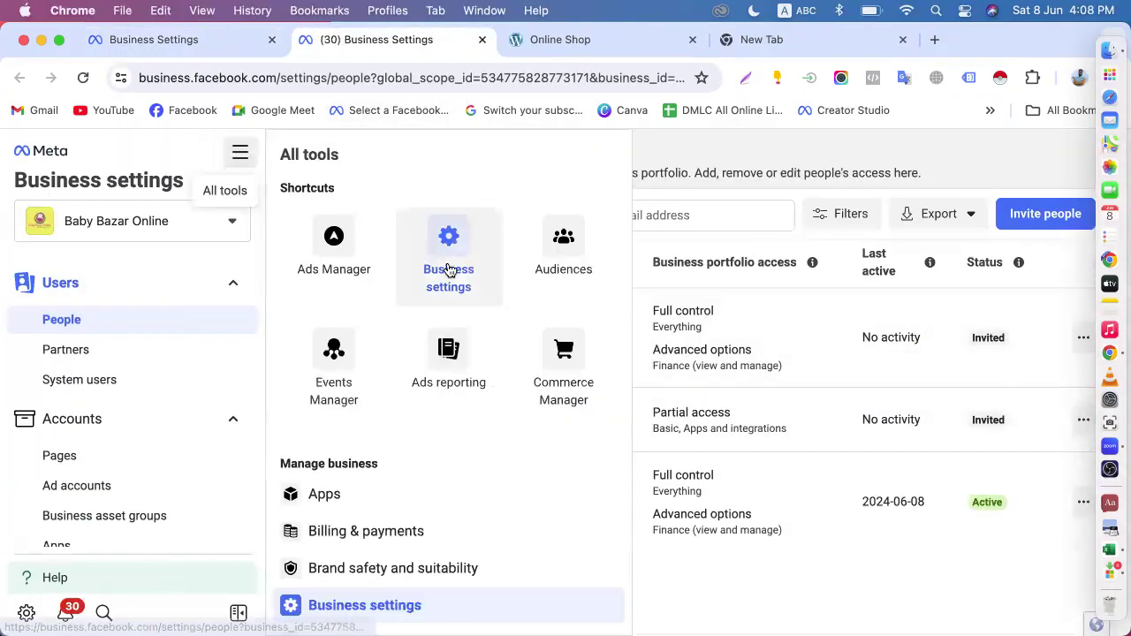
click(341, 363)
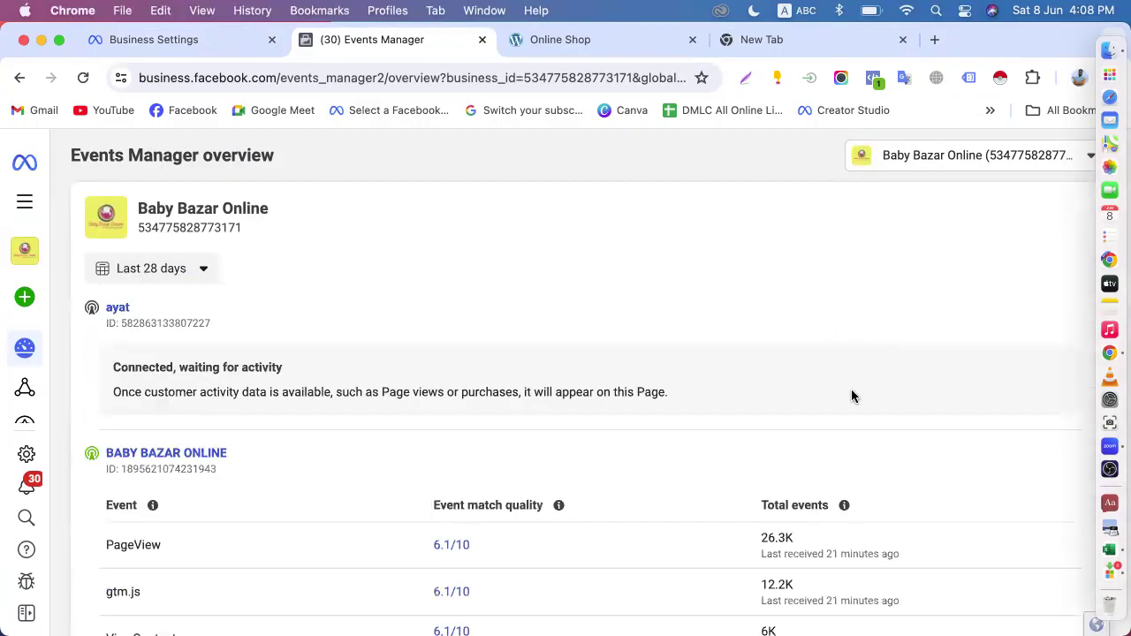
scroll(851, 388, down, 2)
click(166, 359)
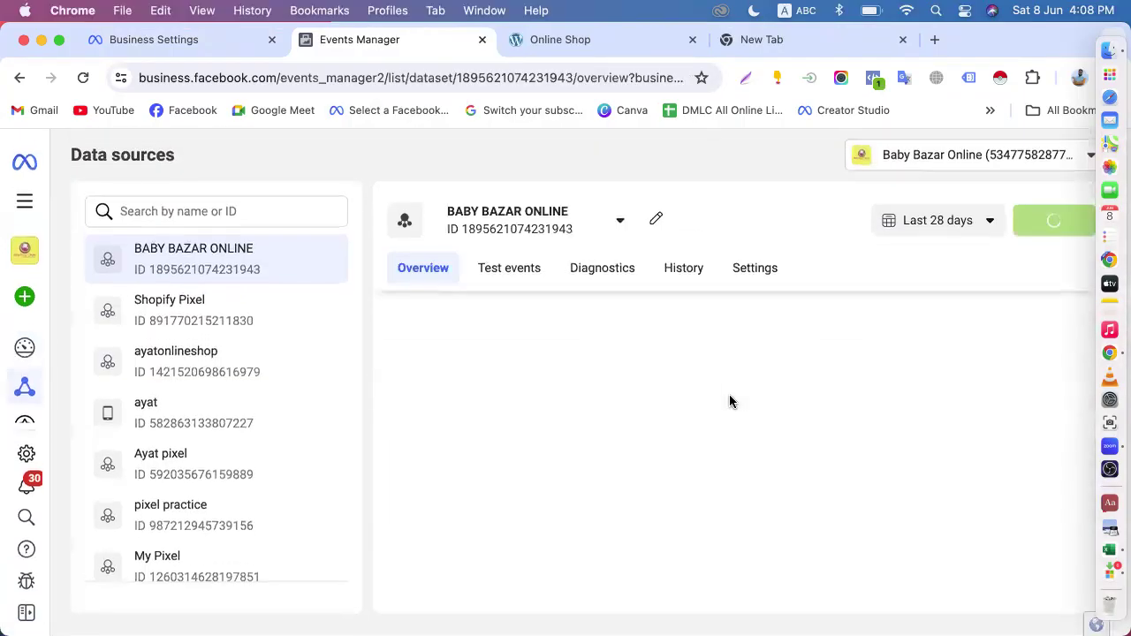
scroll(730, 397, down, 3)
scroll(730, 395, down, 5)
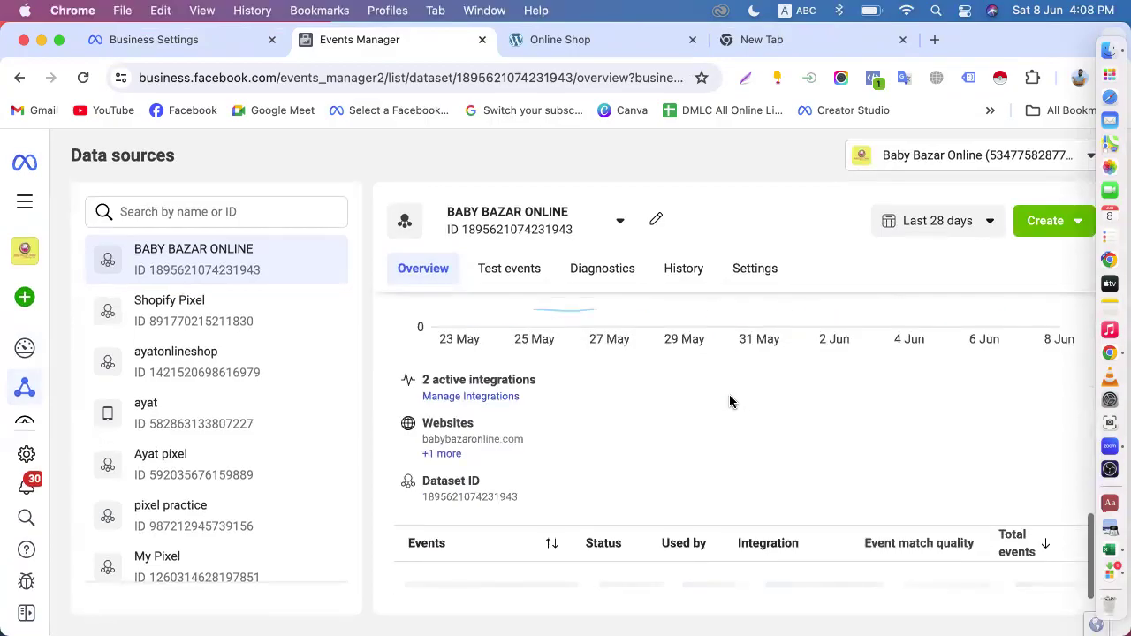
- Examine the BABY BAZAR ONLINE events table from PageView to add_shipping_info, comparing event match quality and total events
scroll(598, 473, down, 4)
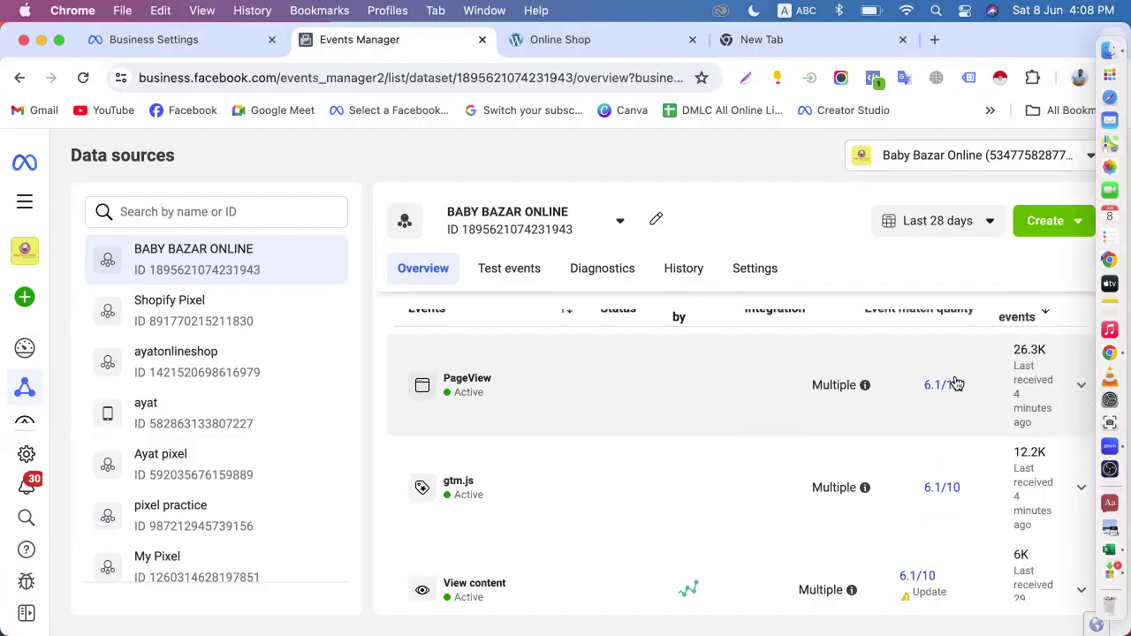
scroll(734, 468, down, 2)
scroll(736, 469, down, 1)
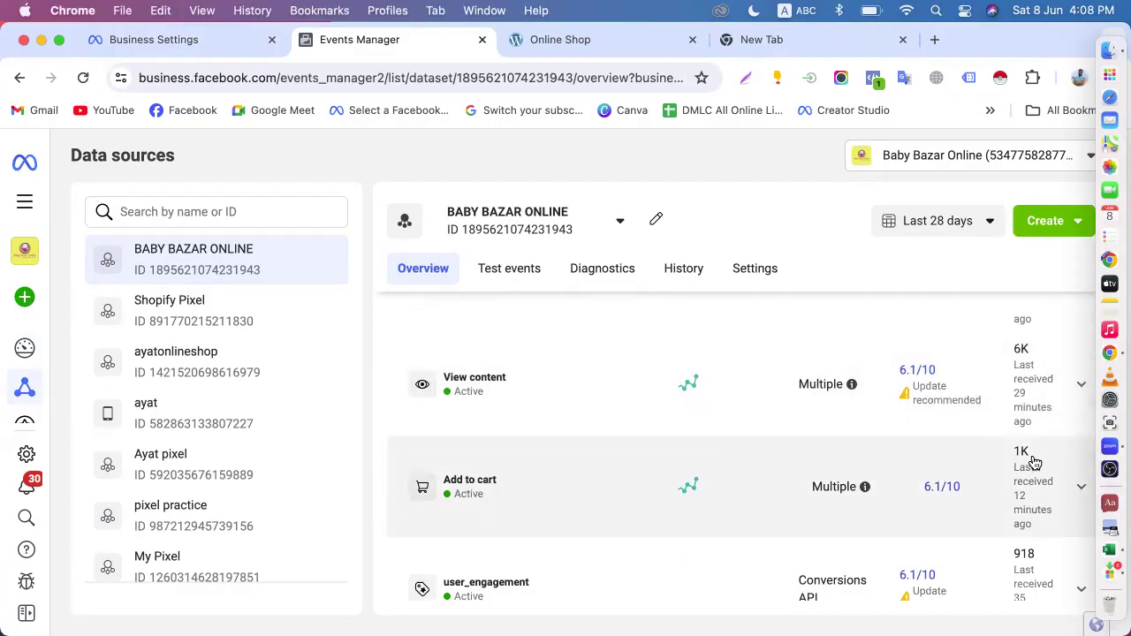
scroll(649, 467, down, 3)
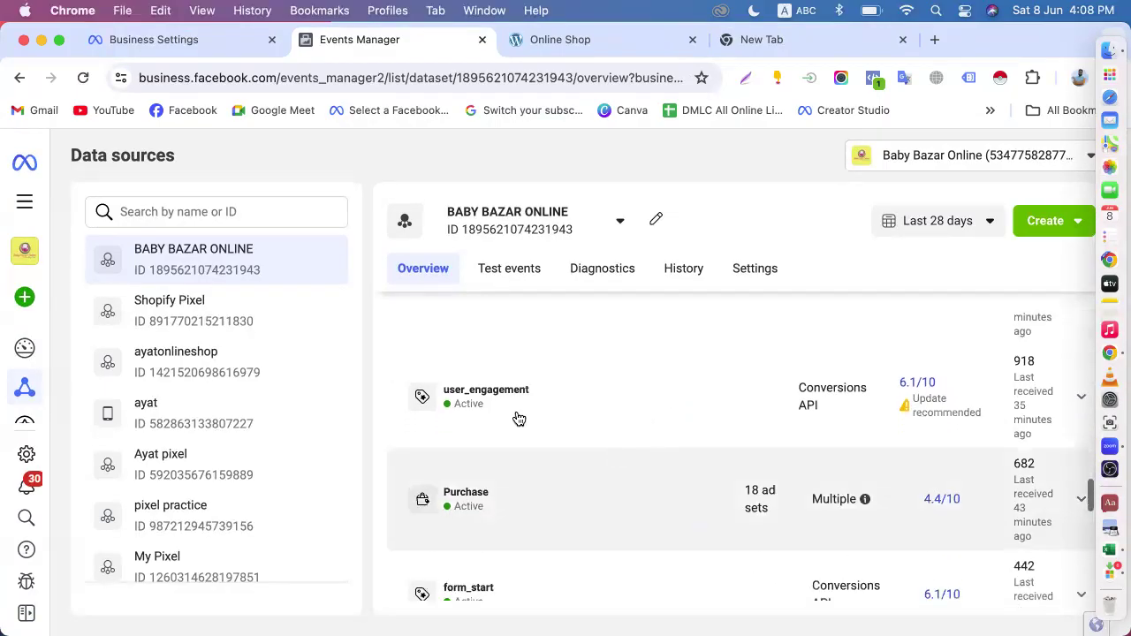
scroll(496, 492, down, 2)
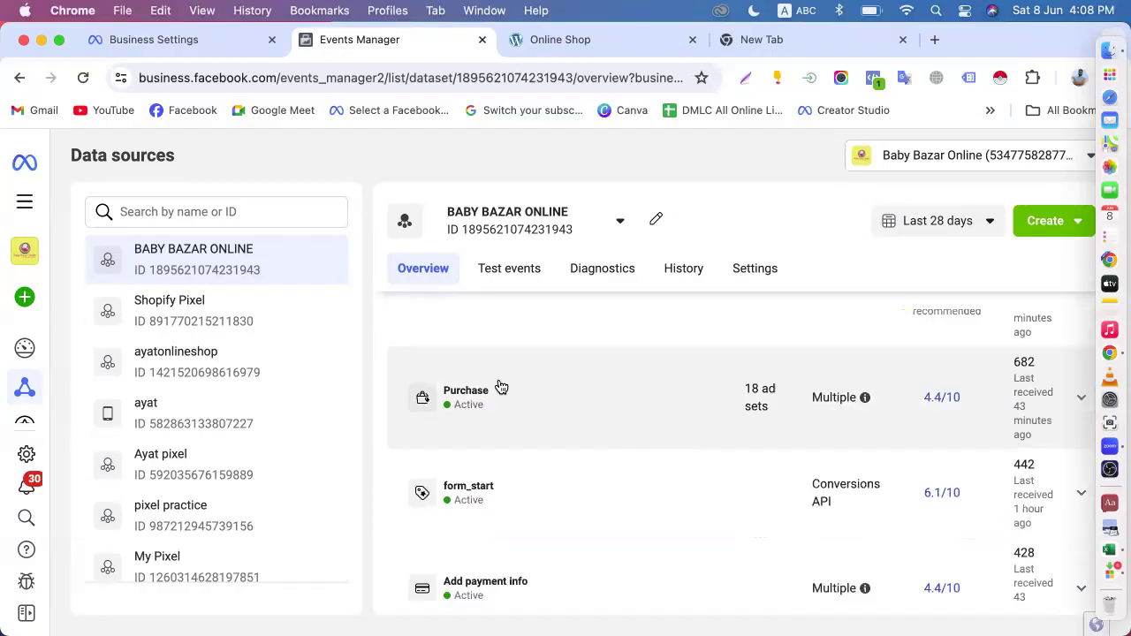
scroll(500, 386, down, 3)
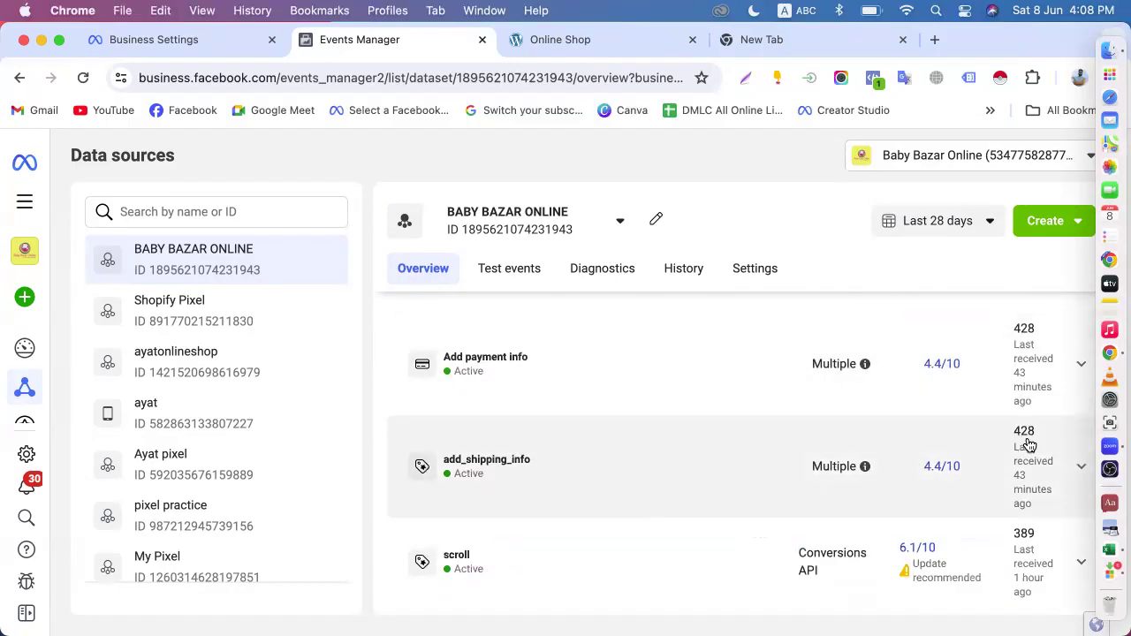
scroll(853, 443, up, 3)
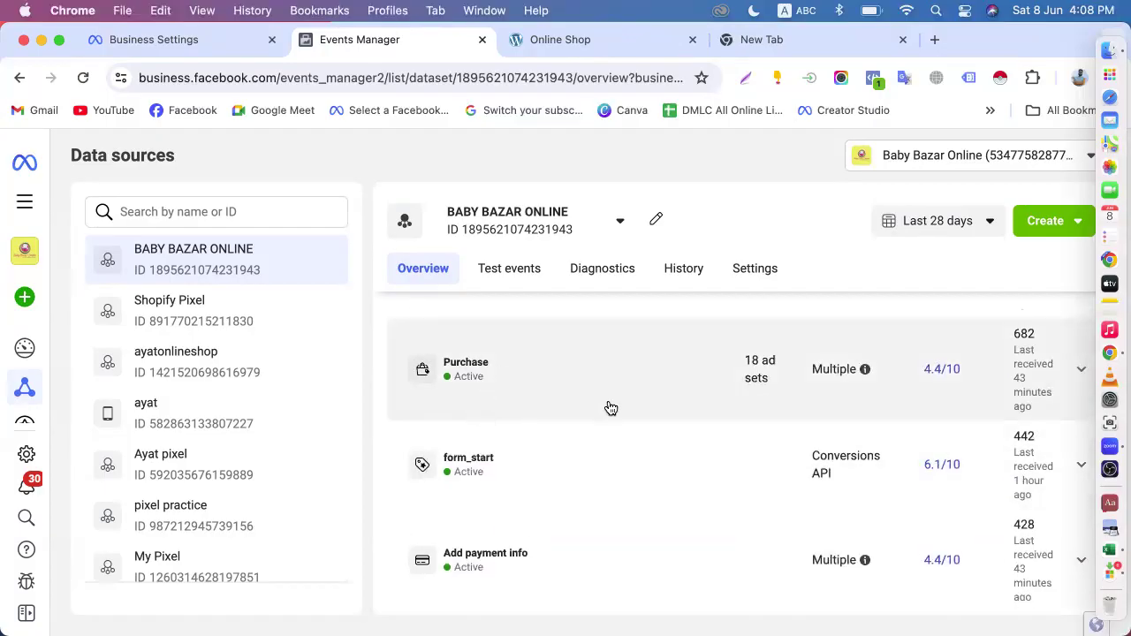
scroll(610, 407, up, 10)
scroll(610, 407, down, 5)
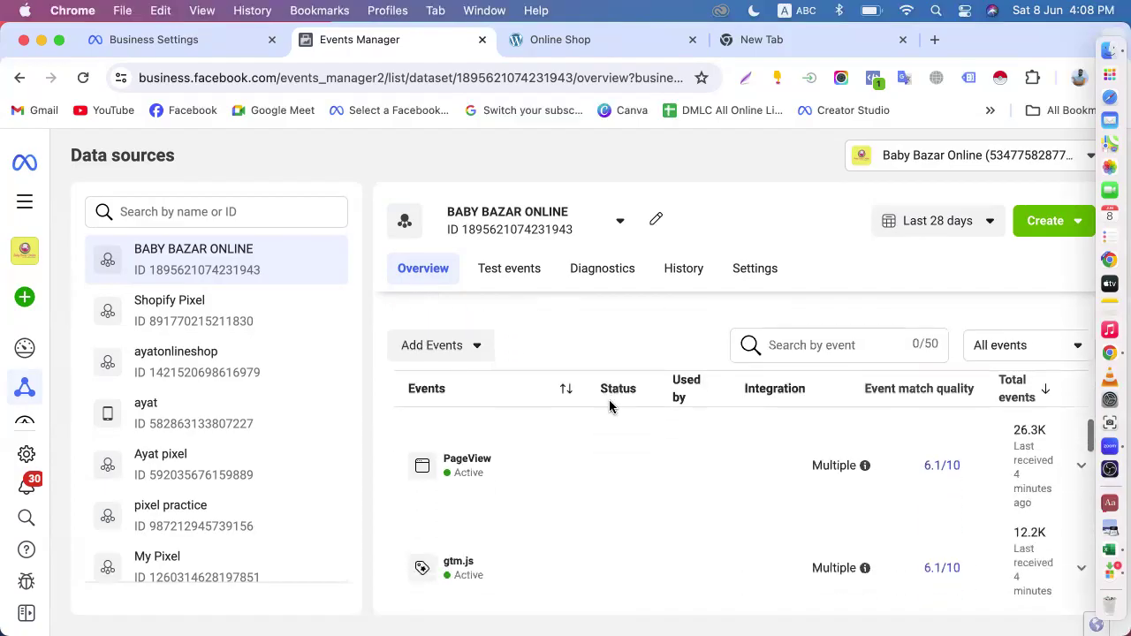
scroll(609, 406, down, 1)
scroll(538, 443, down, 6)
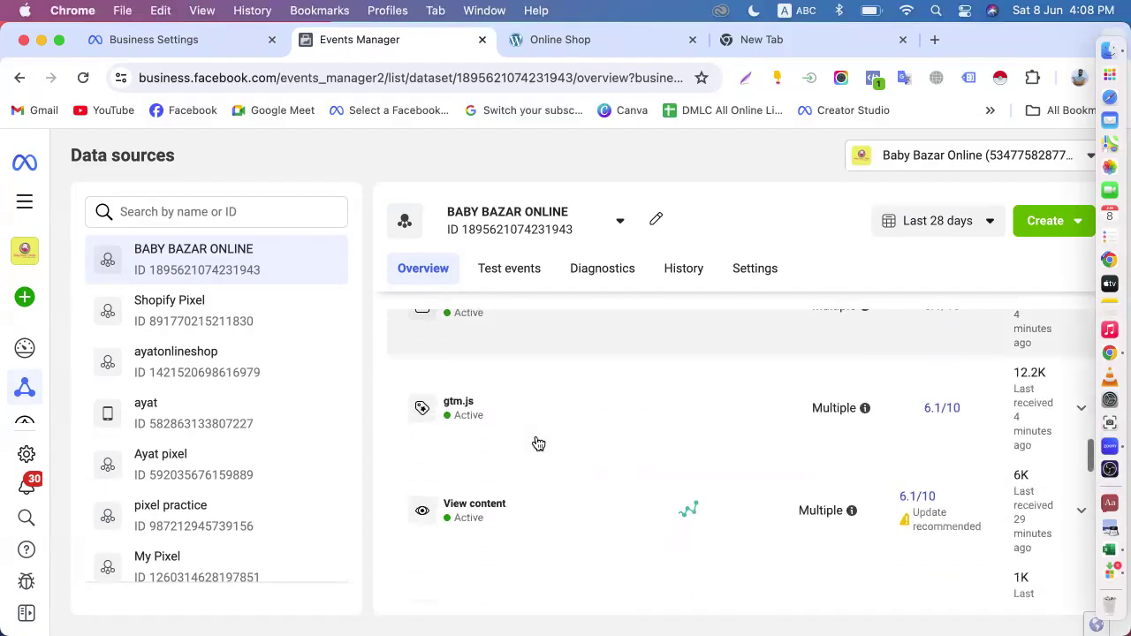
- Switch to the Online Shop site and open the Fresh Orange Juice product page from the home page
click(606, 41)
scroll(500, 345, down, 10)
scroll(500, 344, up, 5)
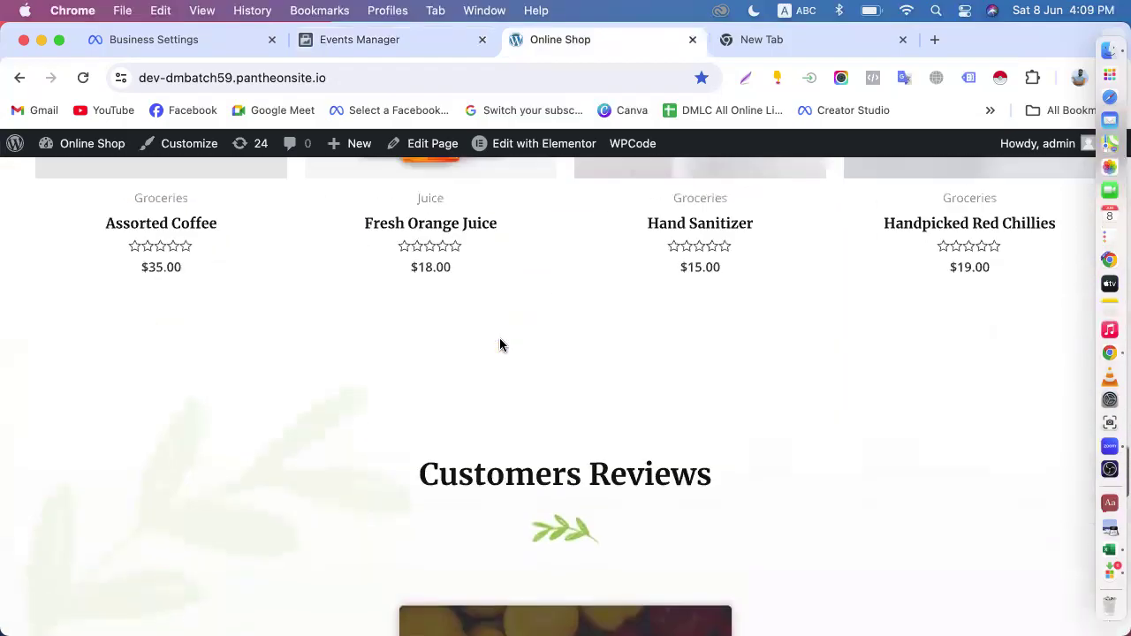
click(404, 265)
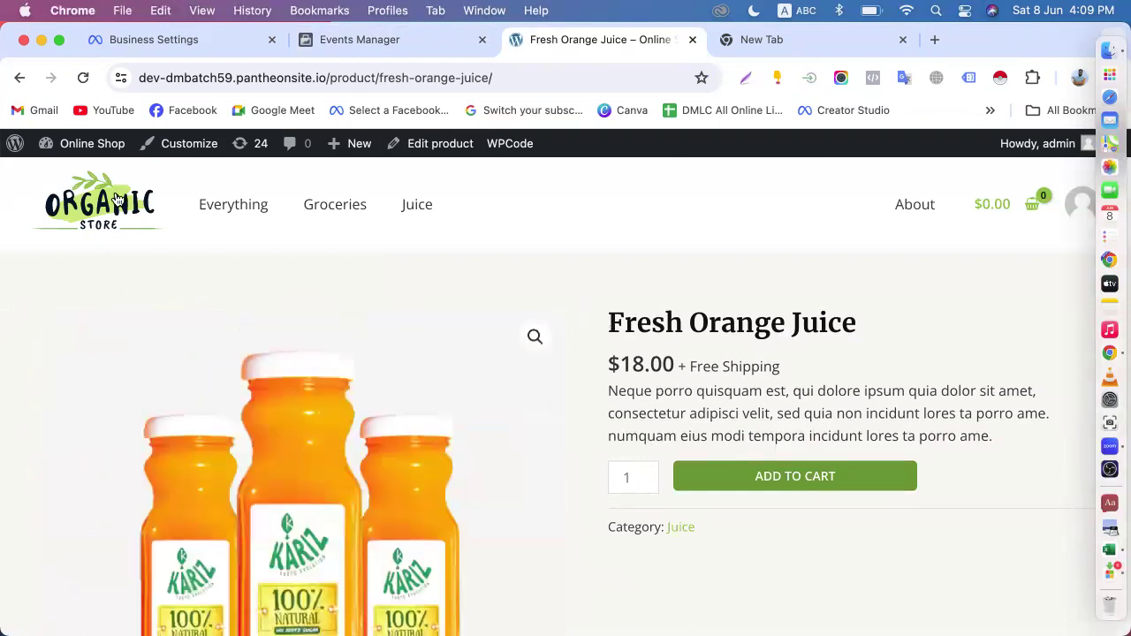
- Return to the shop's home page through the site logo and look through its sections
click(89, 184)
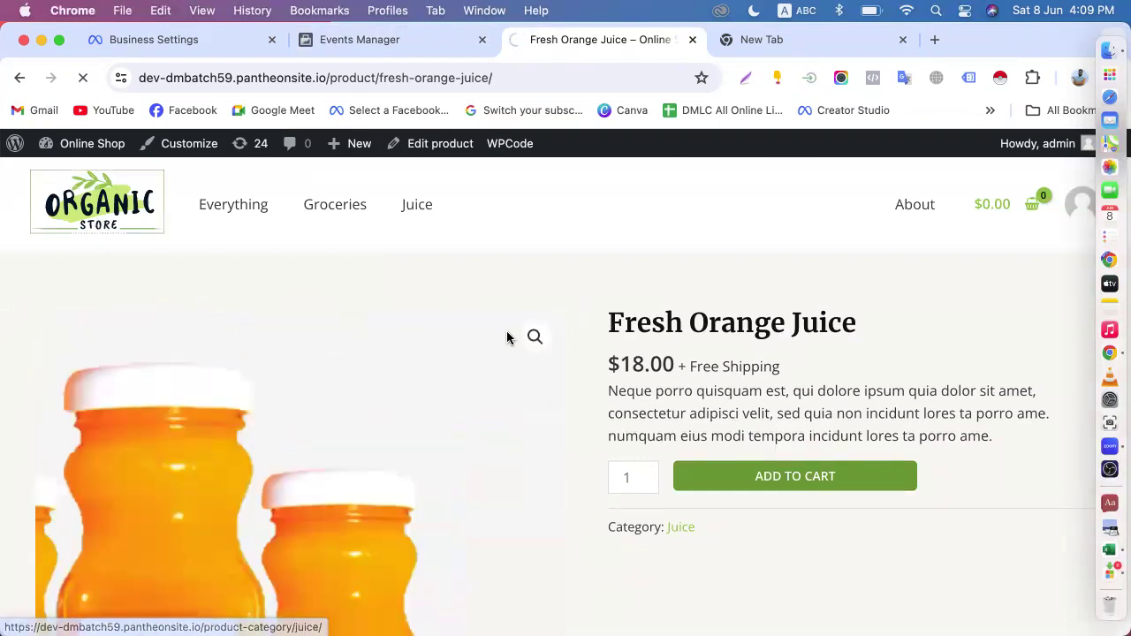
scroll(507, 336, down, 15)
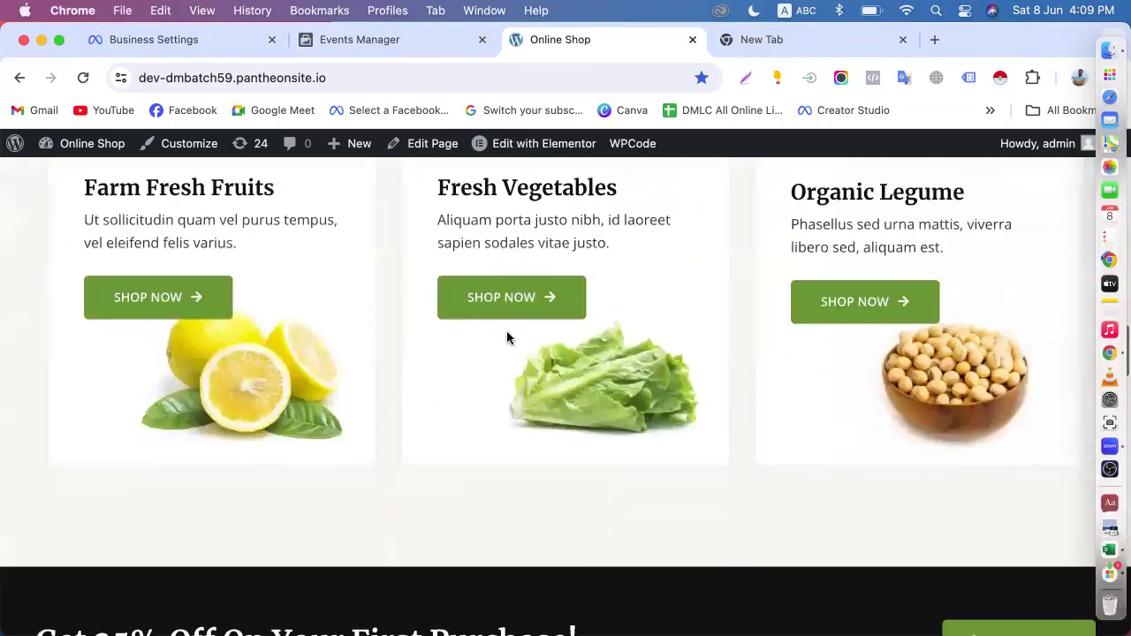
scroll(507, 336, down, 5)
scroll(505, 336, up, 7)
- Go back to Events Manager and examine the PageView and View content rows in the events table
click(380, 41)
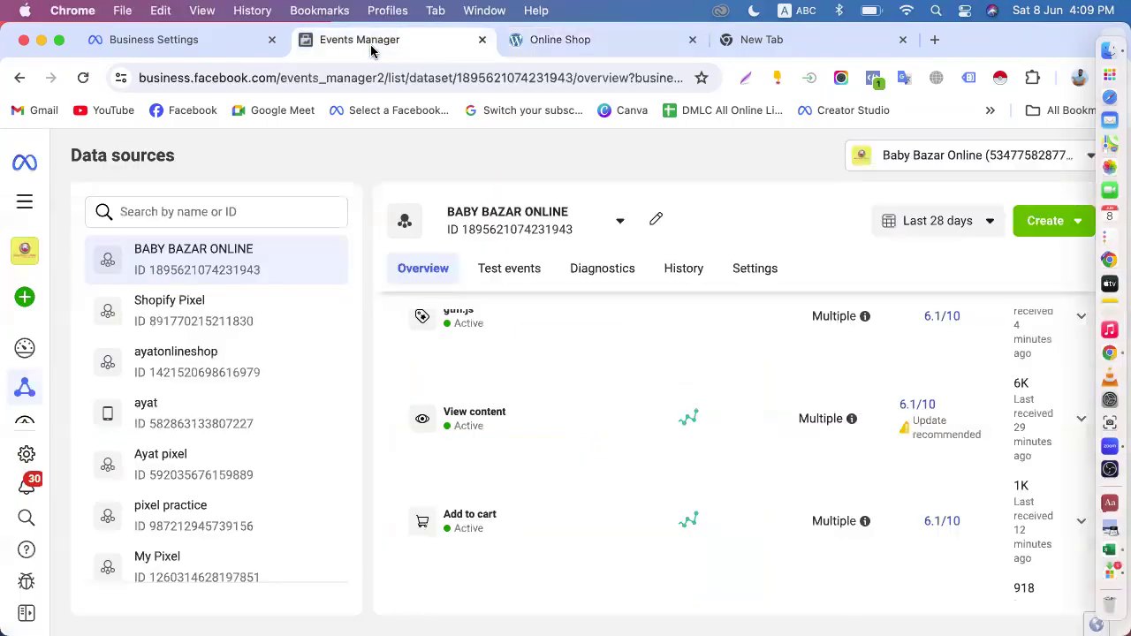
scroll(468, 367, up, 2)
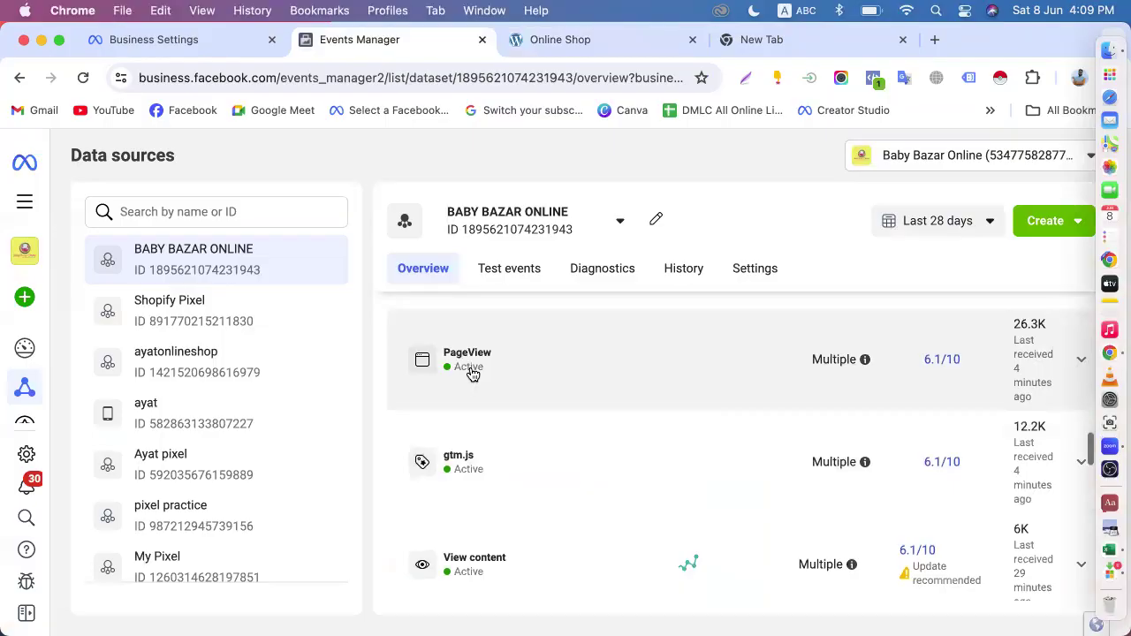
scroll(473, 373, down, 4)
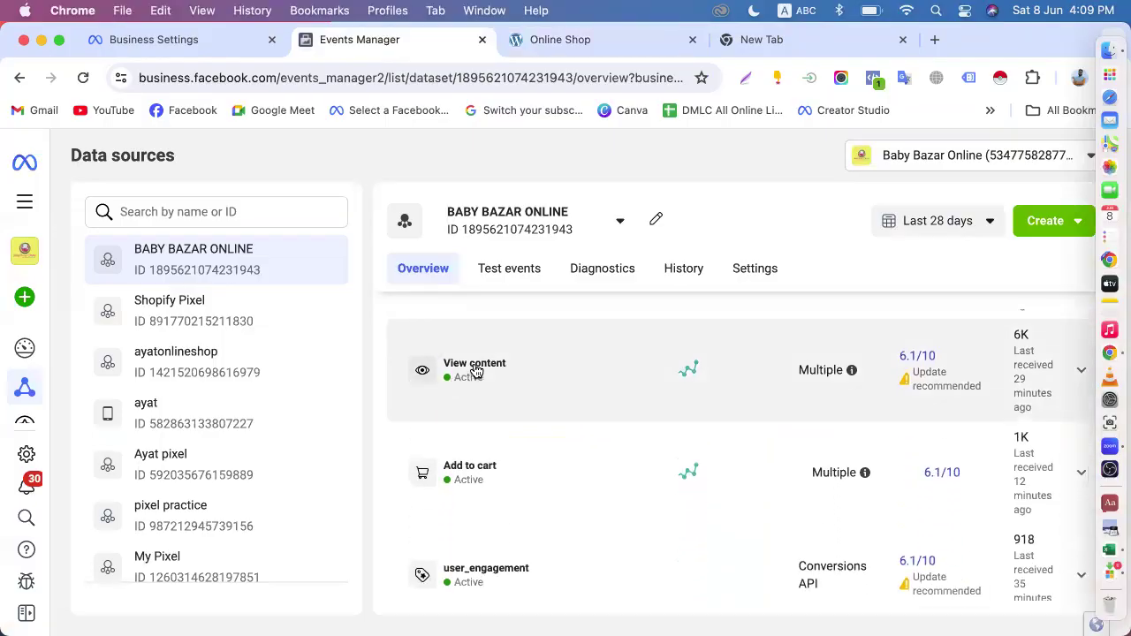
- Switch back to the Online Shop home page and open the Hand Sanitizer product page
click(566, 41)
scroll(464, 366, down, 5)
scroll(464, 367, up, 10)
scroll(446, 364, up, 3)
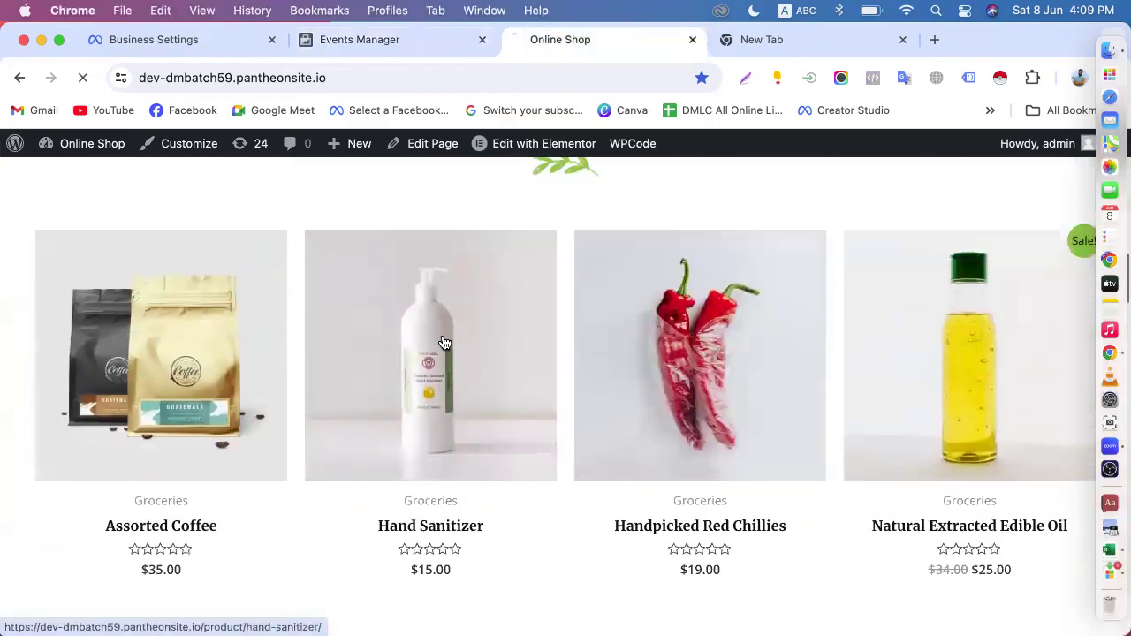
click(552, 329)
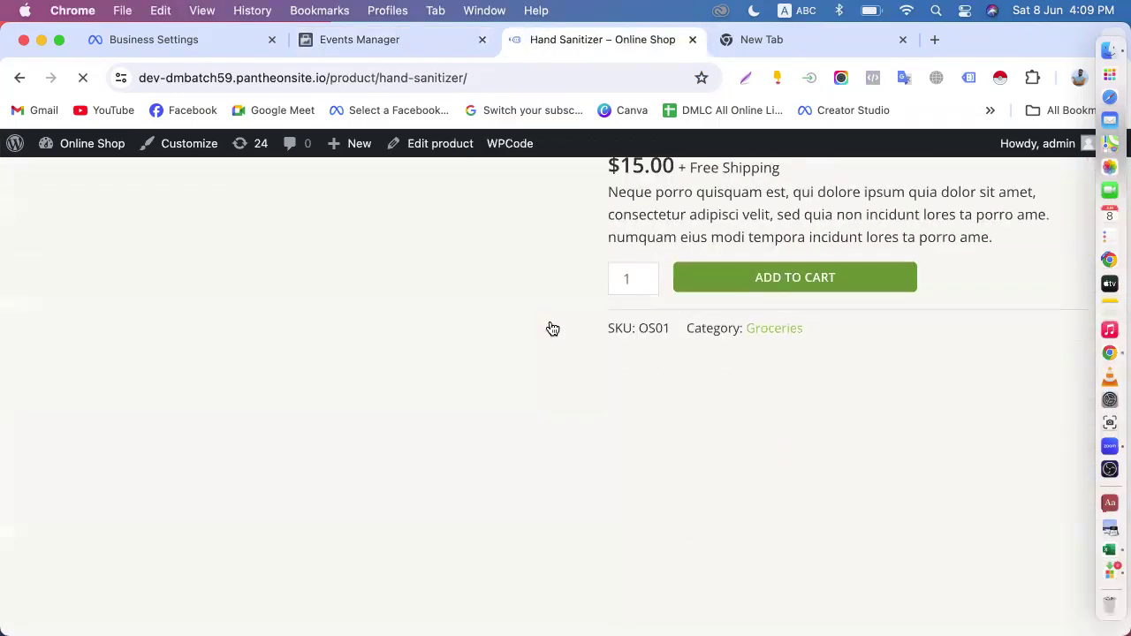
scroll(609, 285, down, 1)
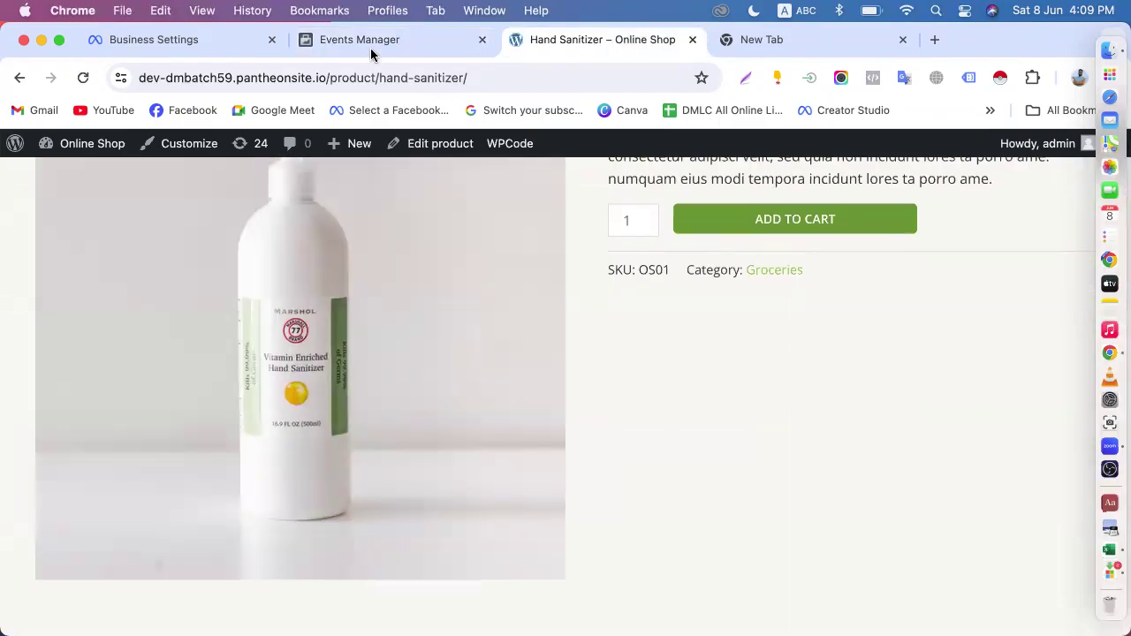
- Check the View content event in Events Manager, and add one Hand Sanitizer to the shop's cart
click(371, 44)
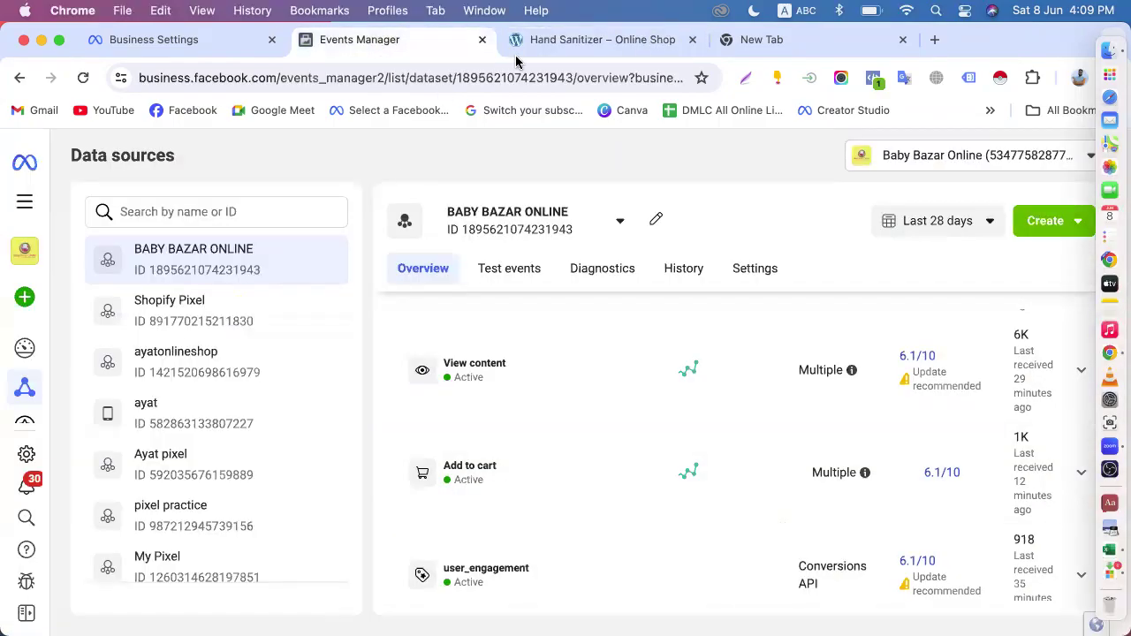
click(552, 44)
click(760, 233)
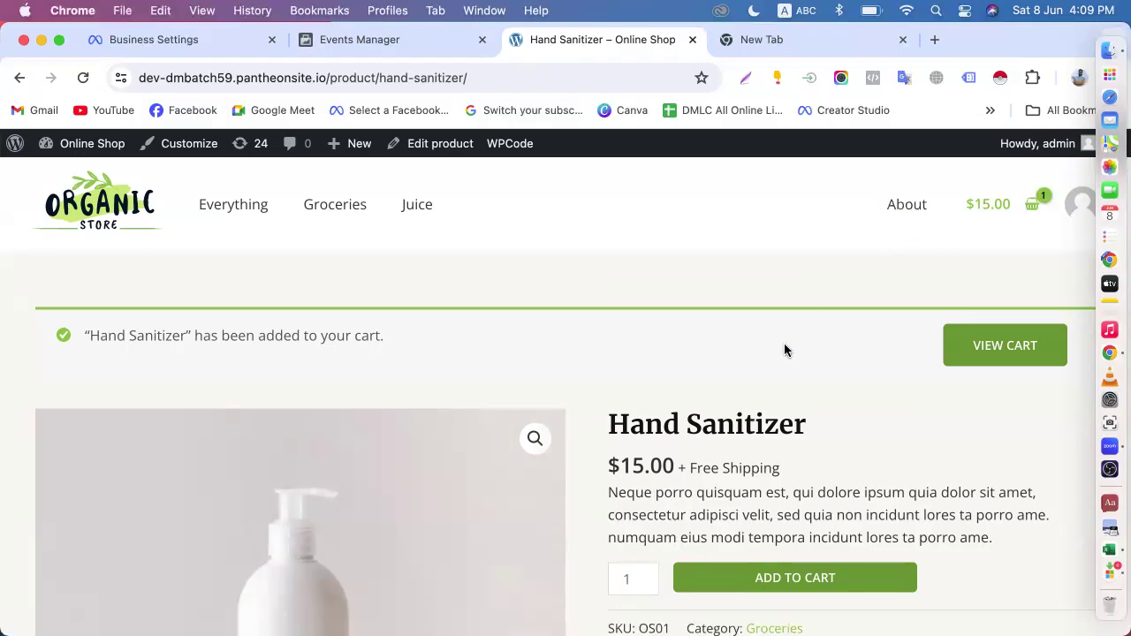
scroll(783, 349, down, 2)
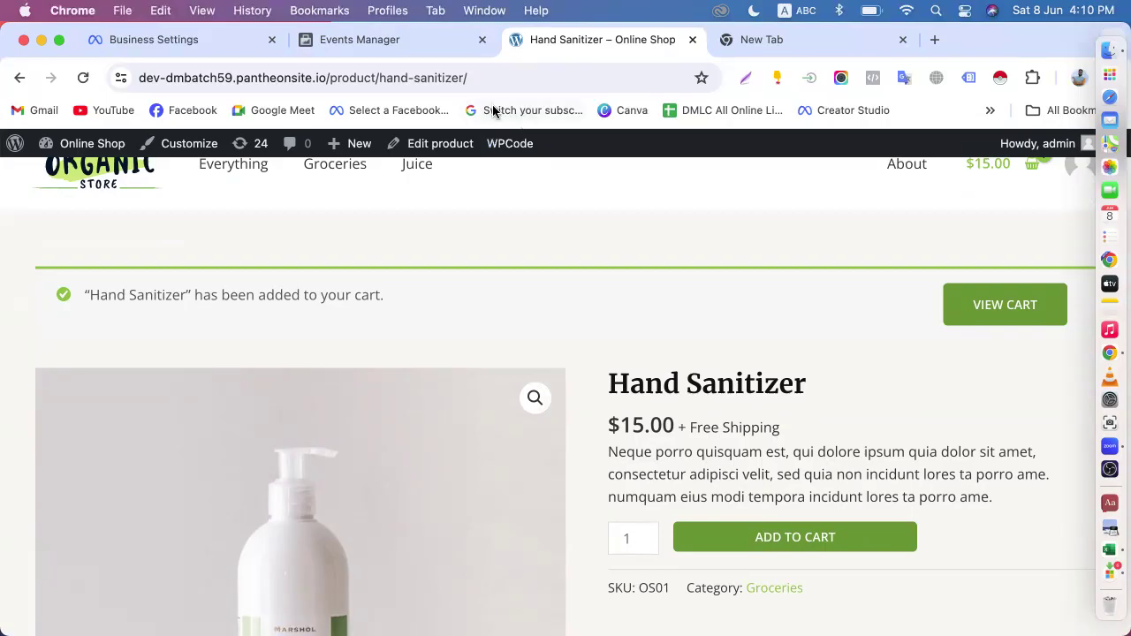
- Return to Events Manager and examine the Add to cart event and the rows below it
click(388, 40)
scroll(506, 461, down, 1)
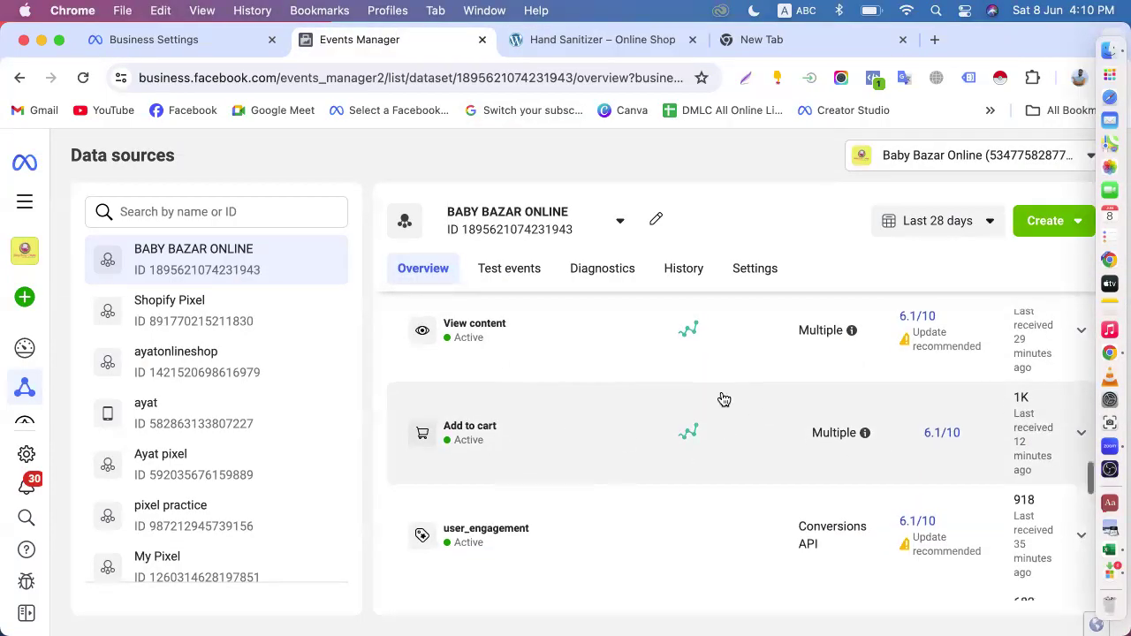
scroll(719, 397, down, 4)
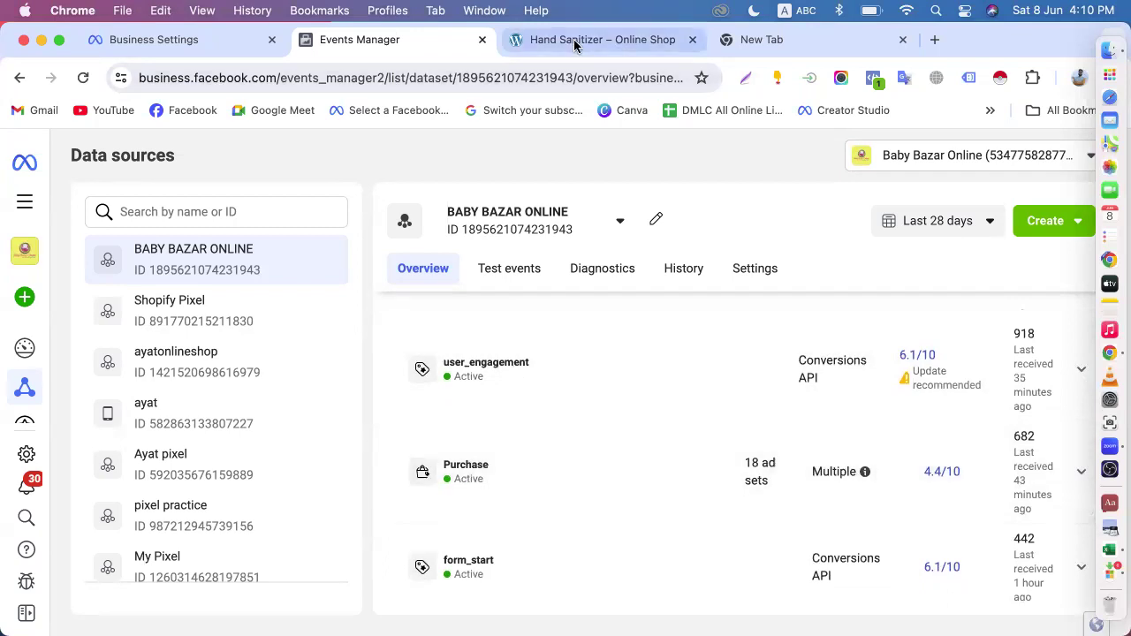
- Back in the Online Shop, open the shopping cart and proceed to checkout with the Hand Sanitizer
click(575, 40)
scroll(1018, 277, up, 1)
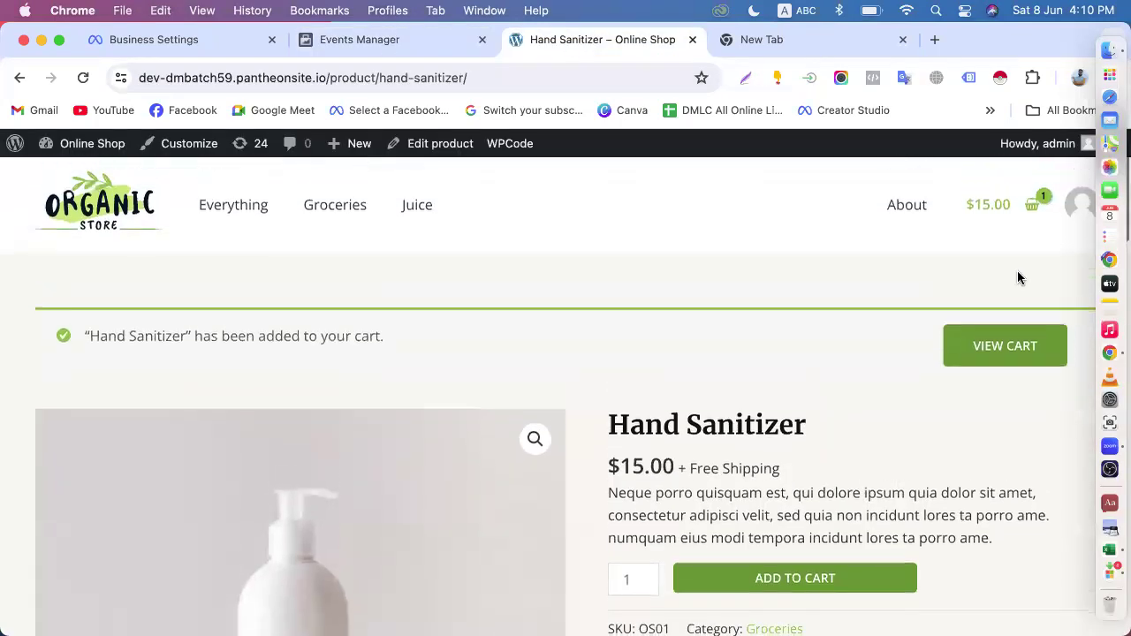
click(1032, 209)
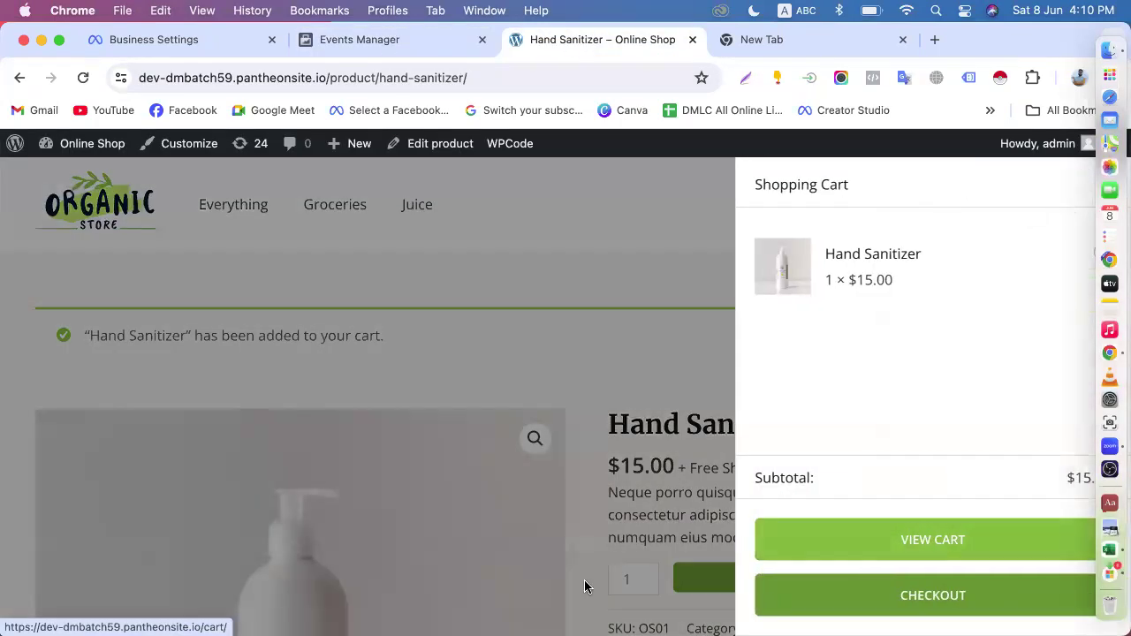
click(829, 613)
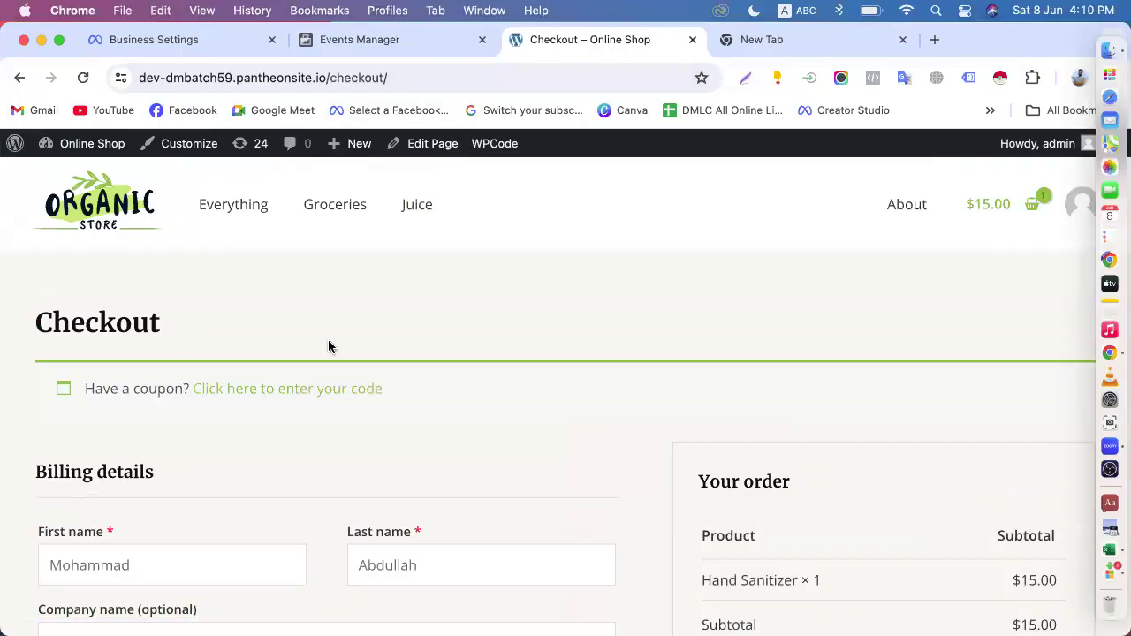
scroll(349, 438, down, 5)
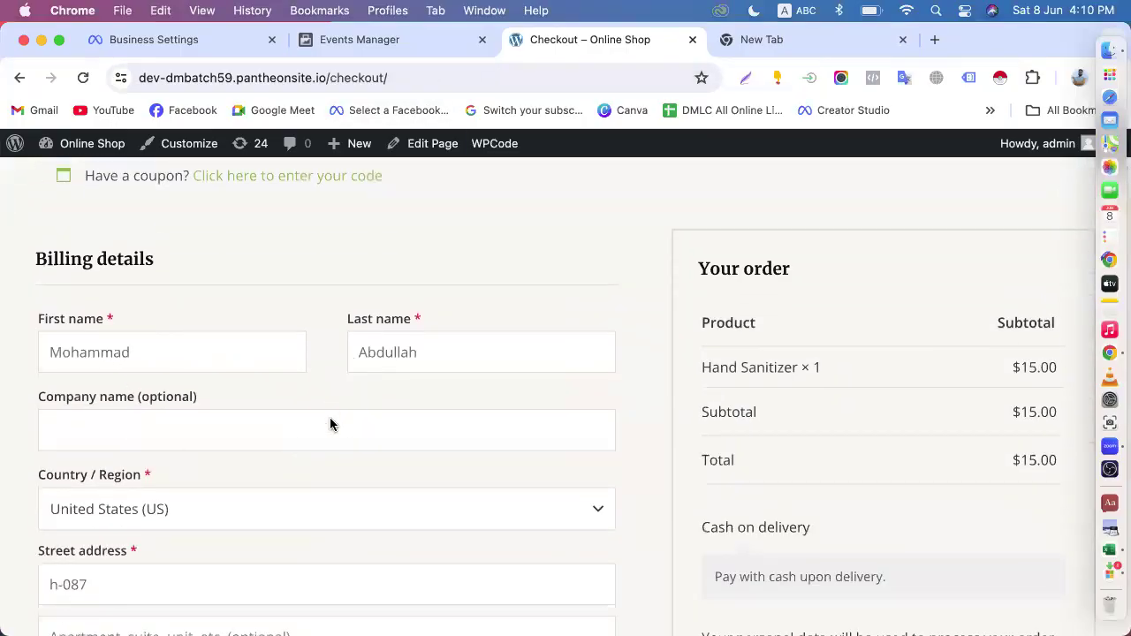
- Find the Initiate checkout event in the Events Manager table and examine its total events
click(404, 42)
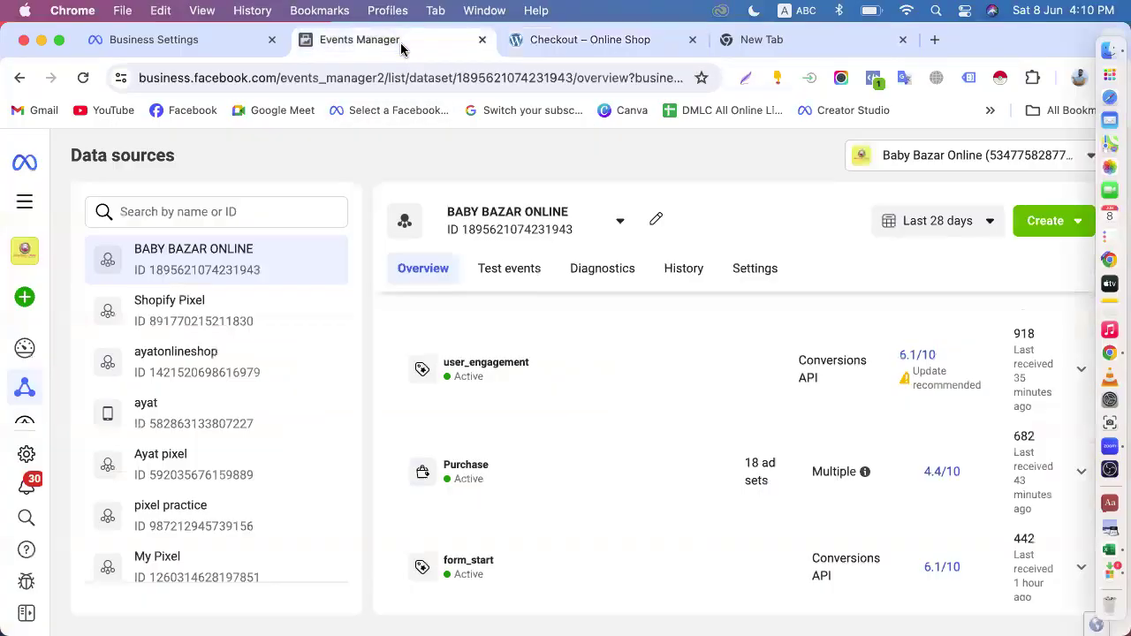
scroll(575, 426, down, 3)
scroll(575, 426, down, 10)
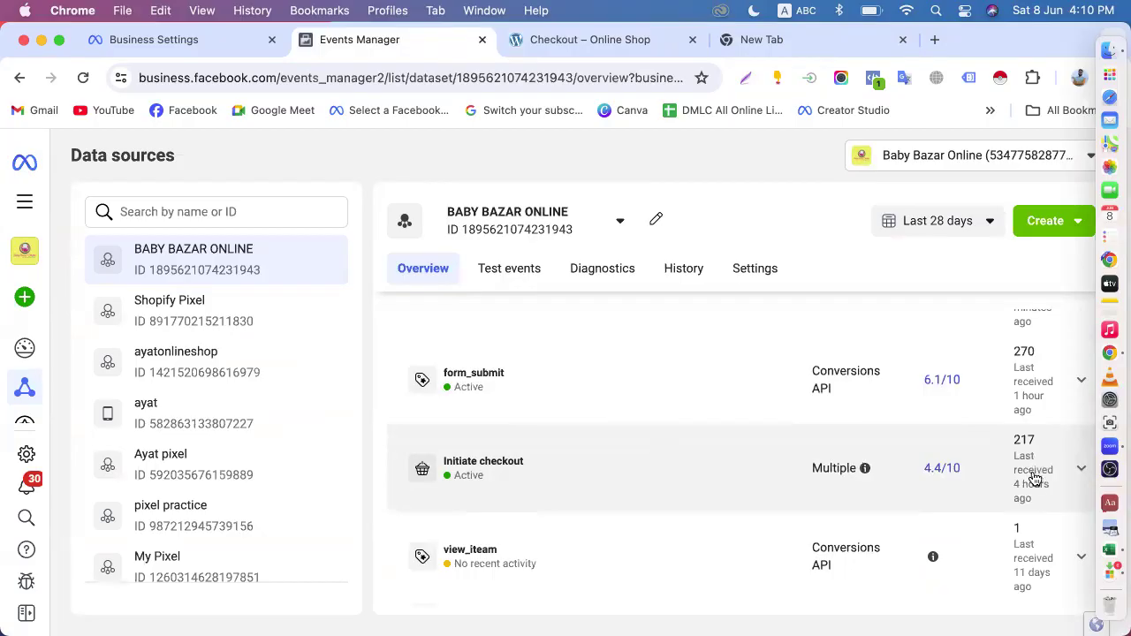
- Return to the shop's checkout page and review the billing details, the order summary and the order placement option
click(598, 42)
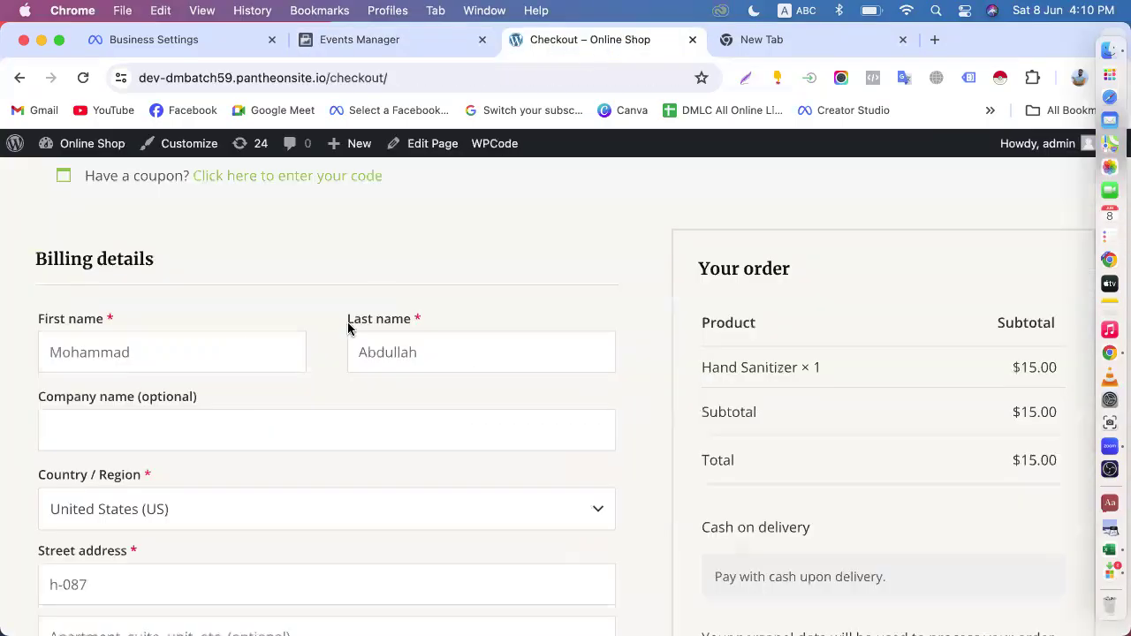
scroll(499, 352, down, 10)
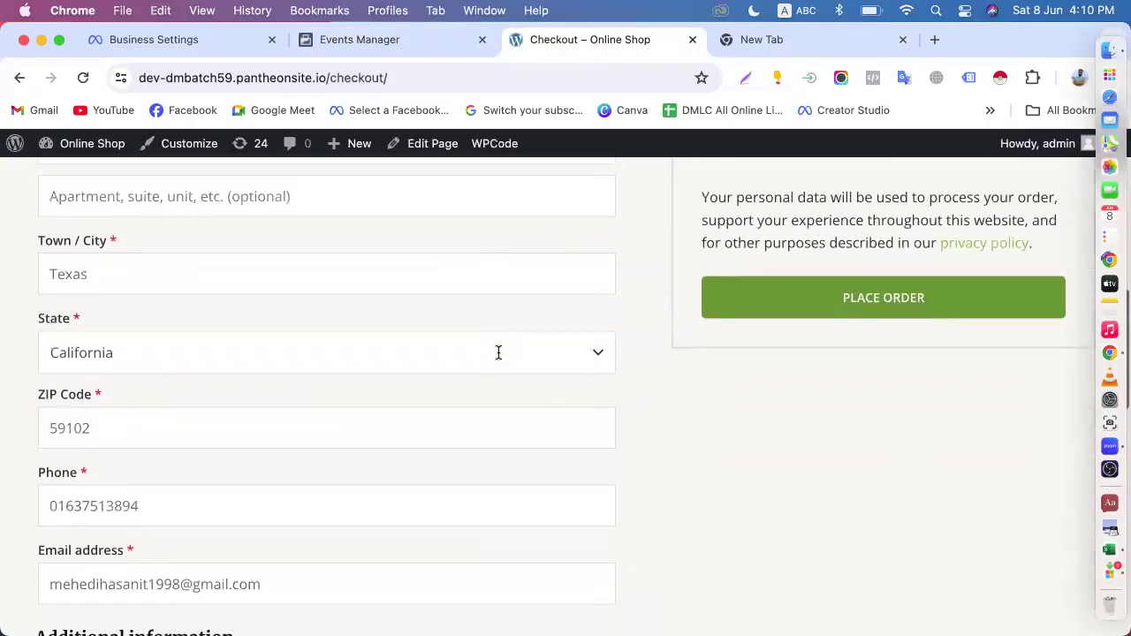
scroll(498, 360, up, 7)
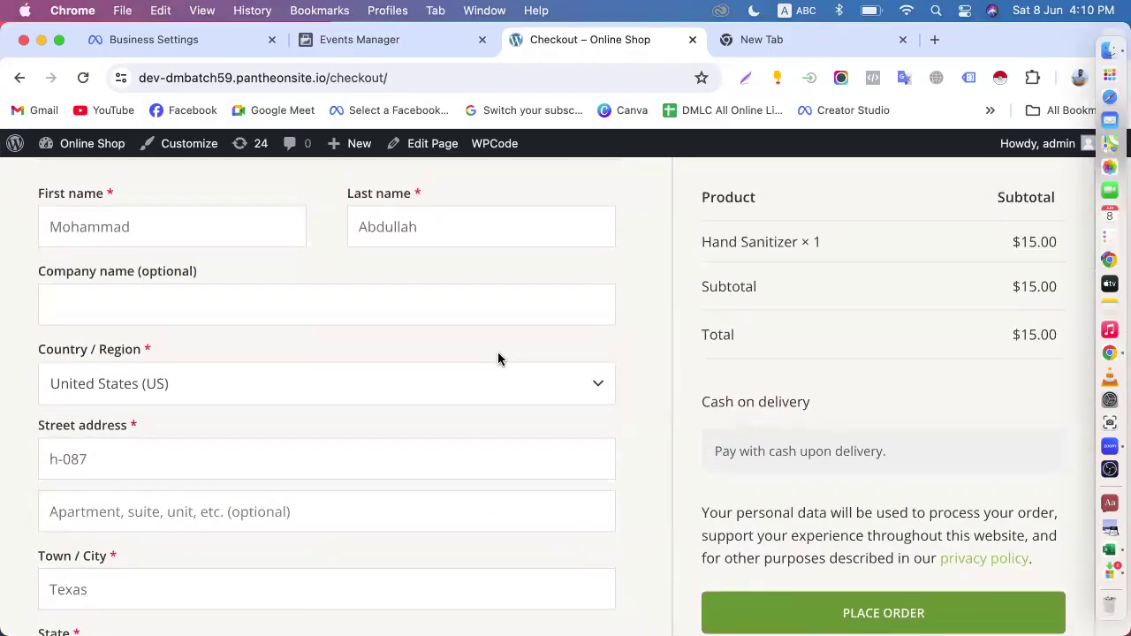
scroll(498, 360, down, 5)
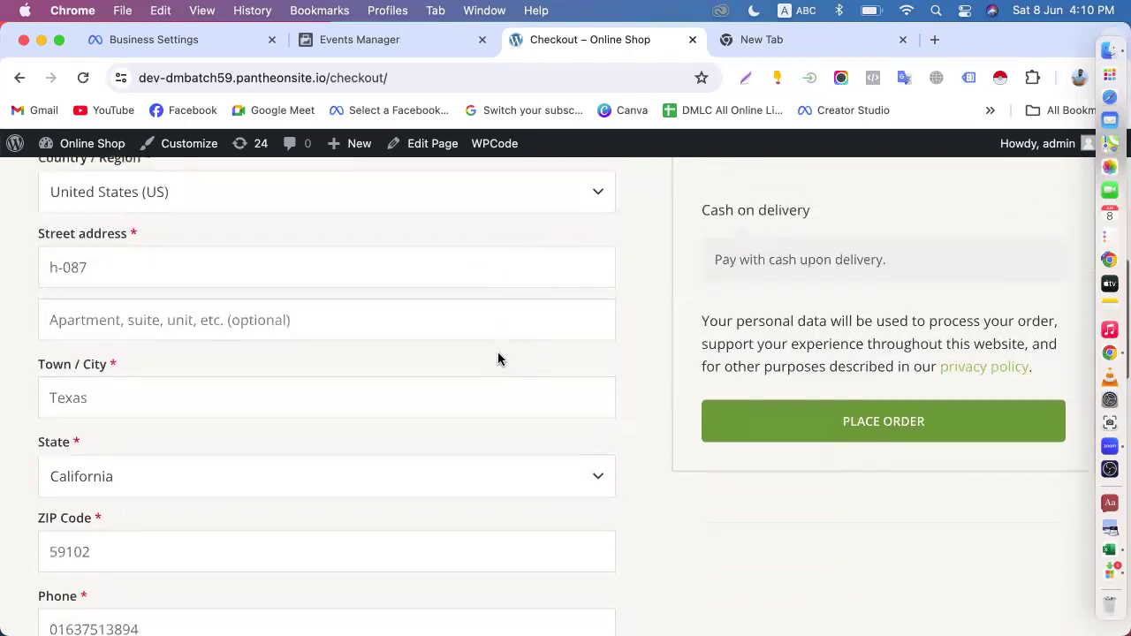
scroll(330, 413, up, 5)
scroll(330, 413, up, 2)
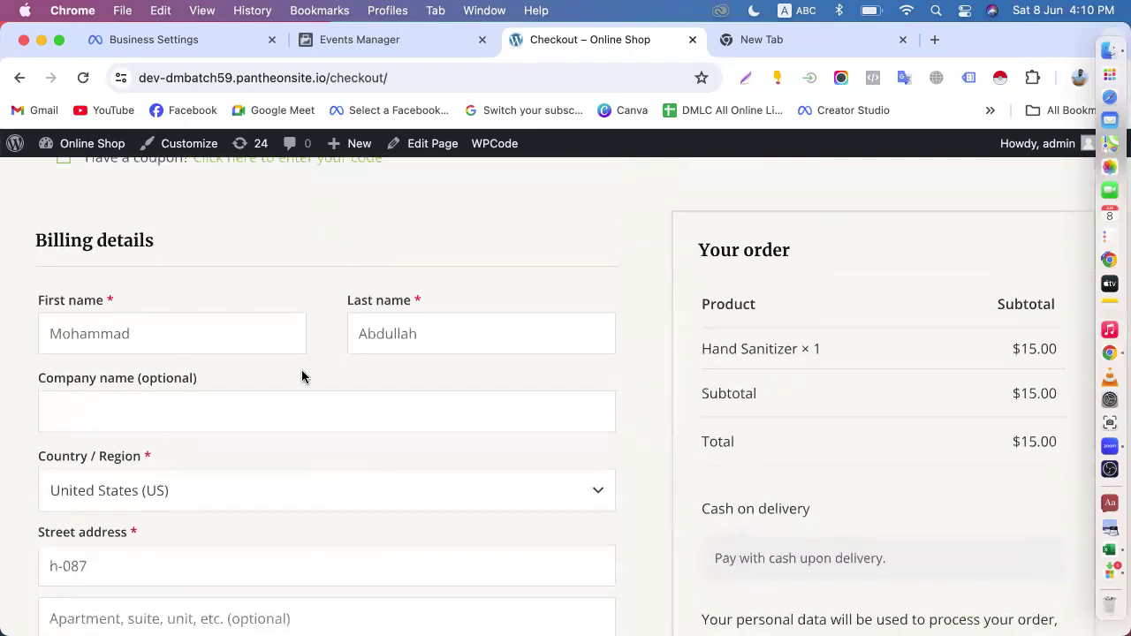
scroll(303, 376, down, 12)
scroll(236, 343, up, 10)
scroll(250, 351, down, 8)
scroll(861, 296, up, 2)
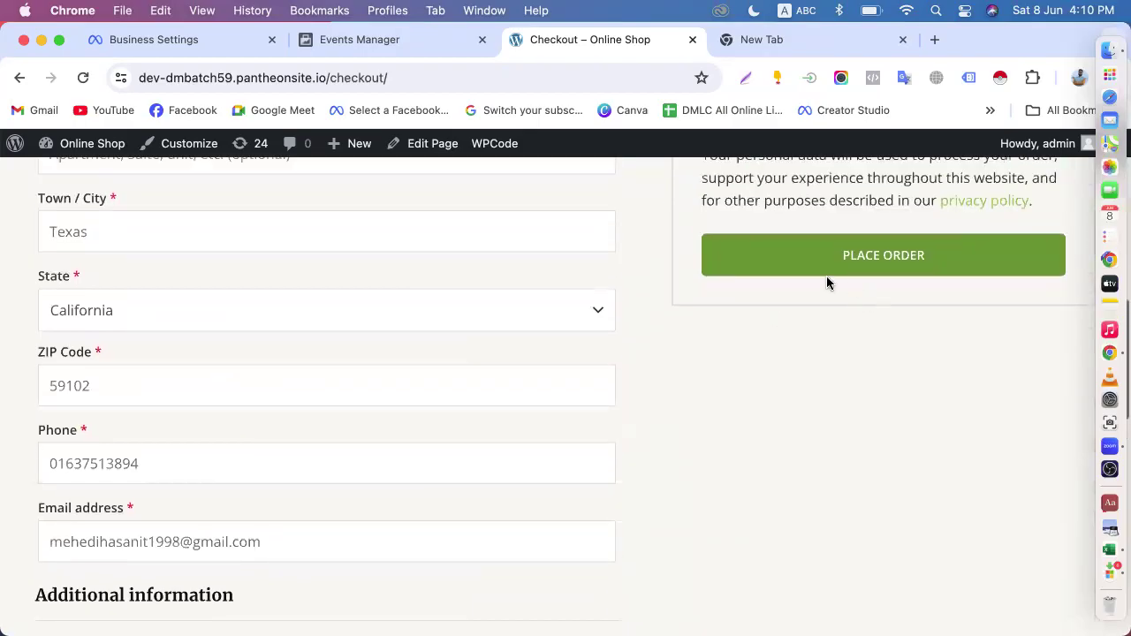
- Switch to Events Manager and find the Purchase event in the Baby Bazar Online events table
click(418, 46)
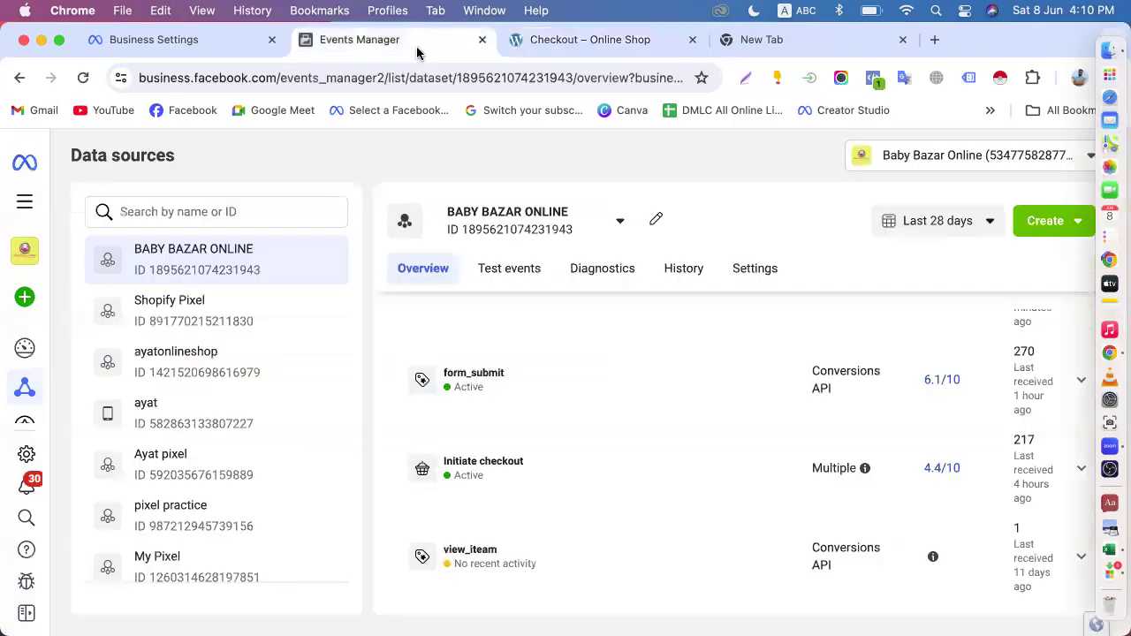
scroll(531, 378, up, 6)
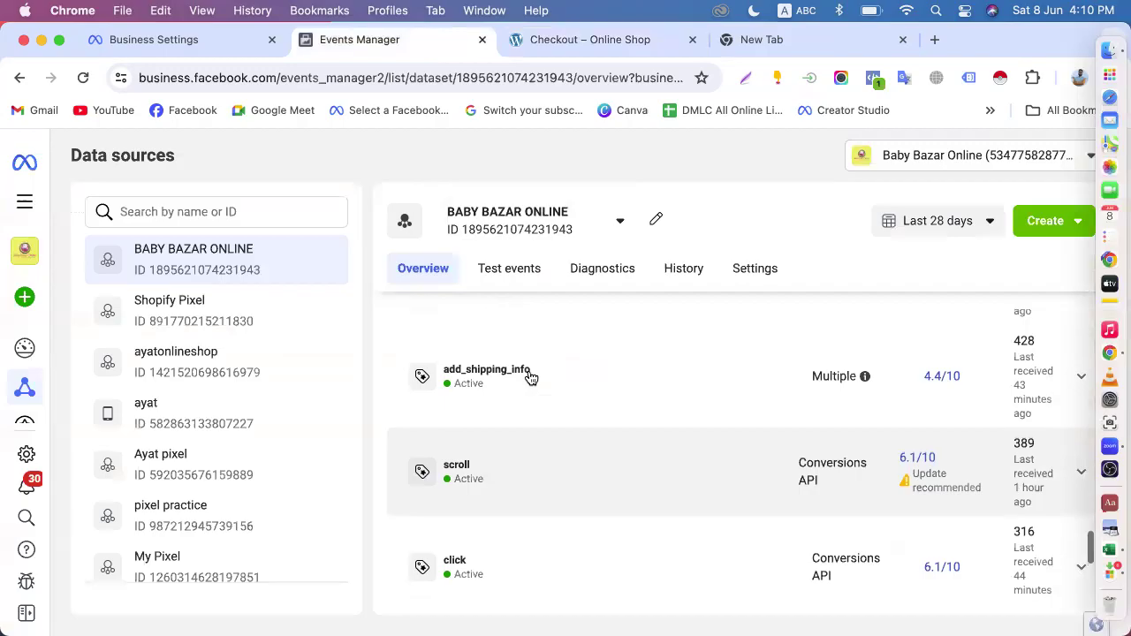
scroll(531, 378, up, 3)
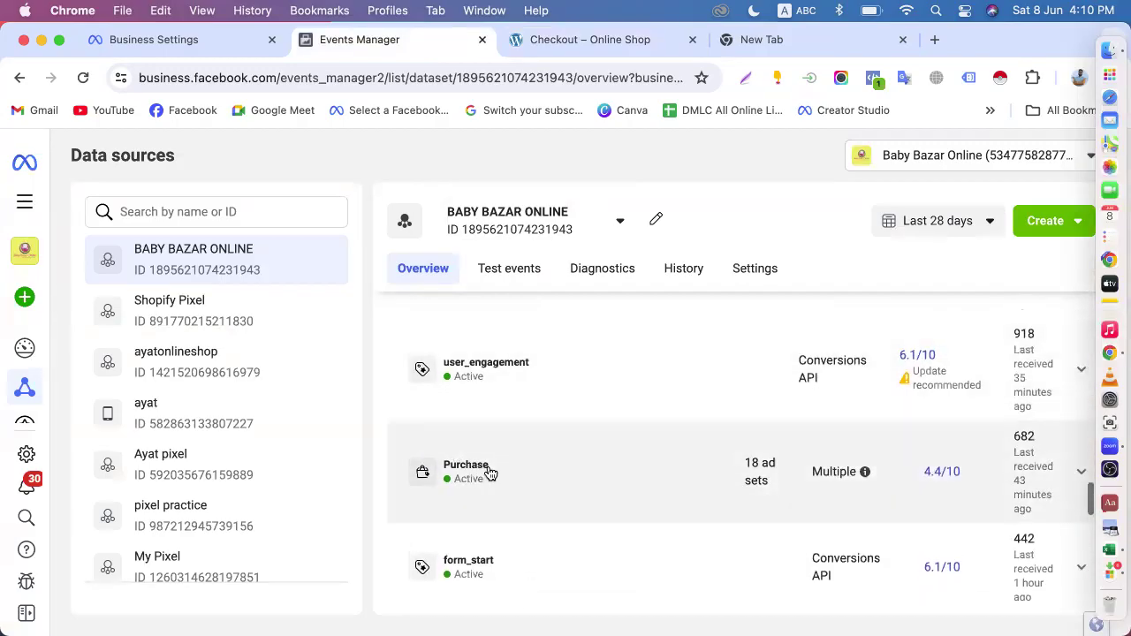
- Review the PageView, gtm.js, View content and Add to cart events and compare their total events
scroll(488, 472, up, 6)
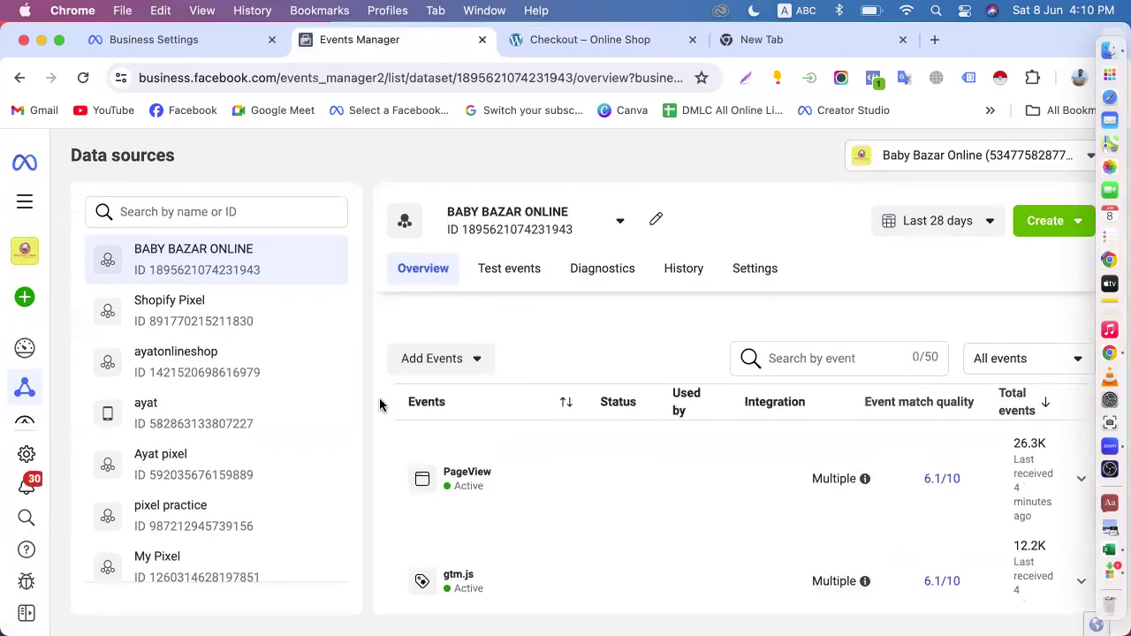
scroll(391, 429, down, 2)
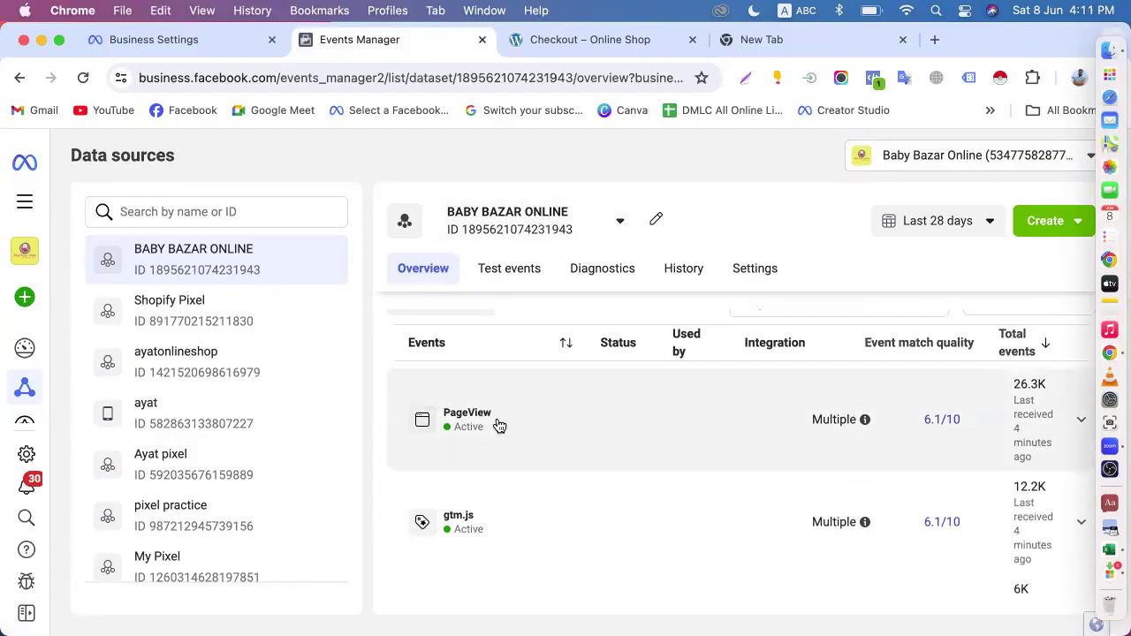
scroll(517, 424, down, 5)
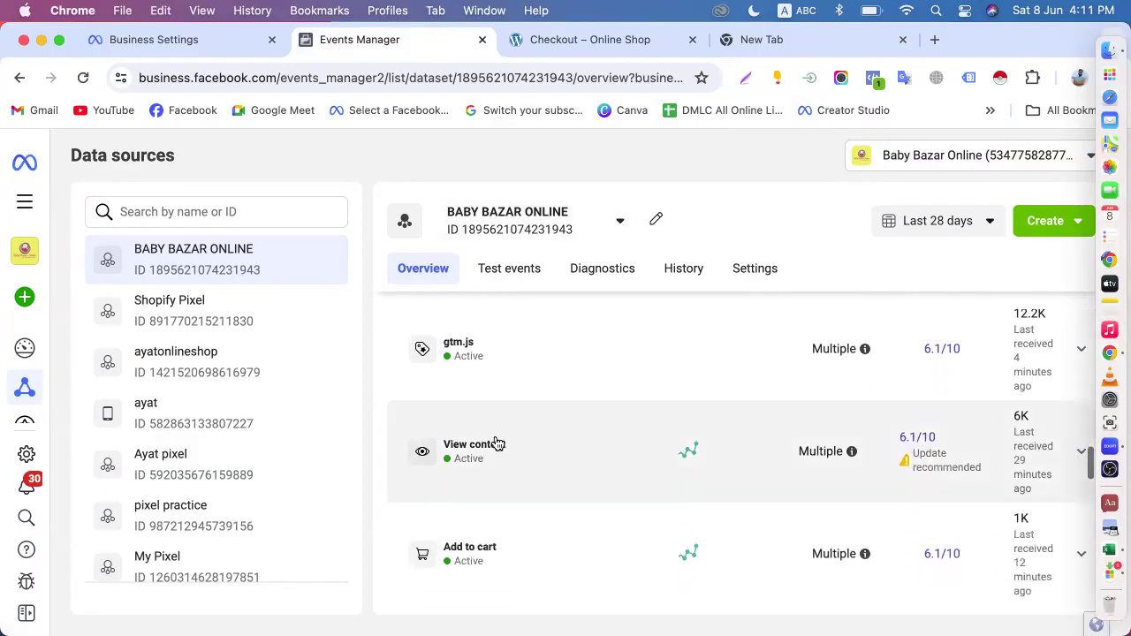
scroll(495, 459, down, 3)
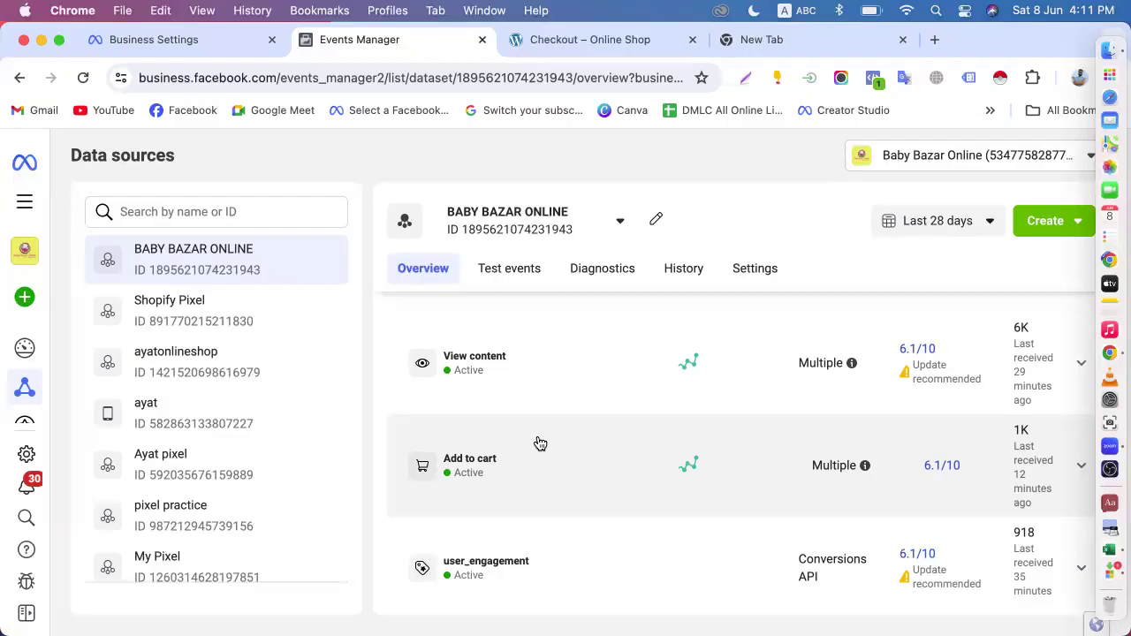
scroll(540, 443, up, 2)
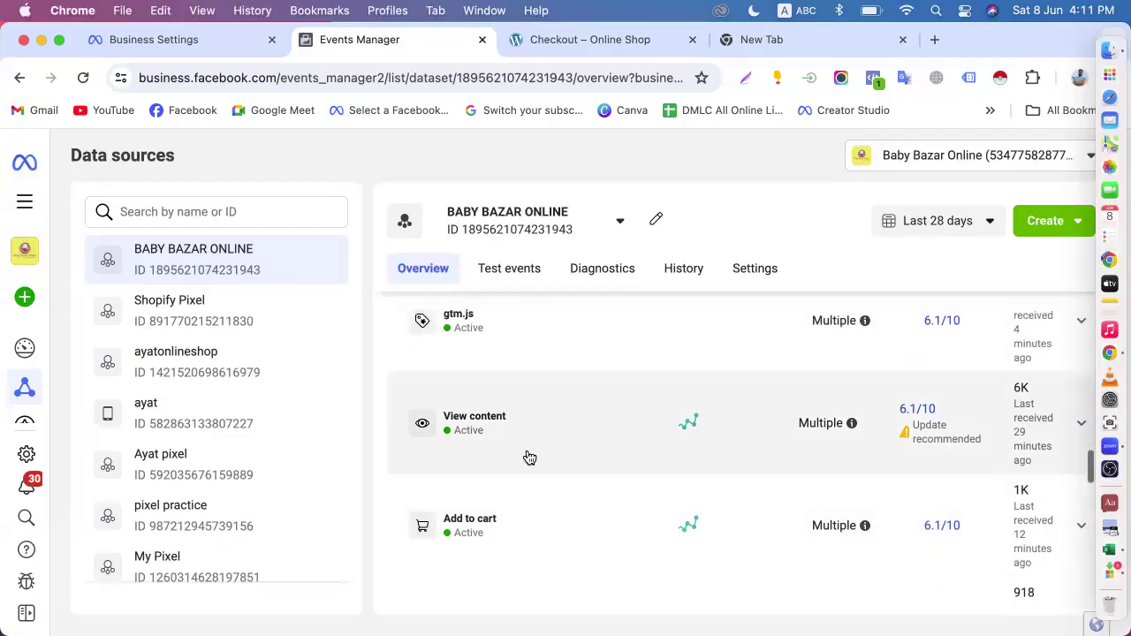
scroll(477, 454, down, 3)
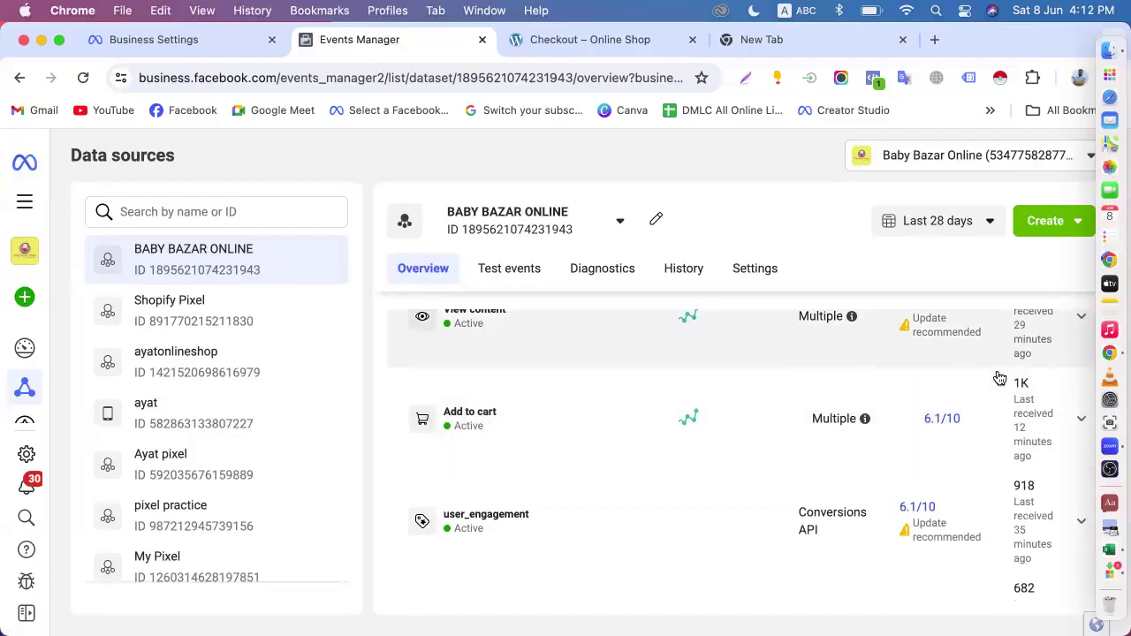
scroll(1004, 415, up, 4)
scroll(883, 406, up, 4)
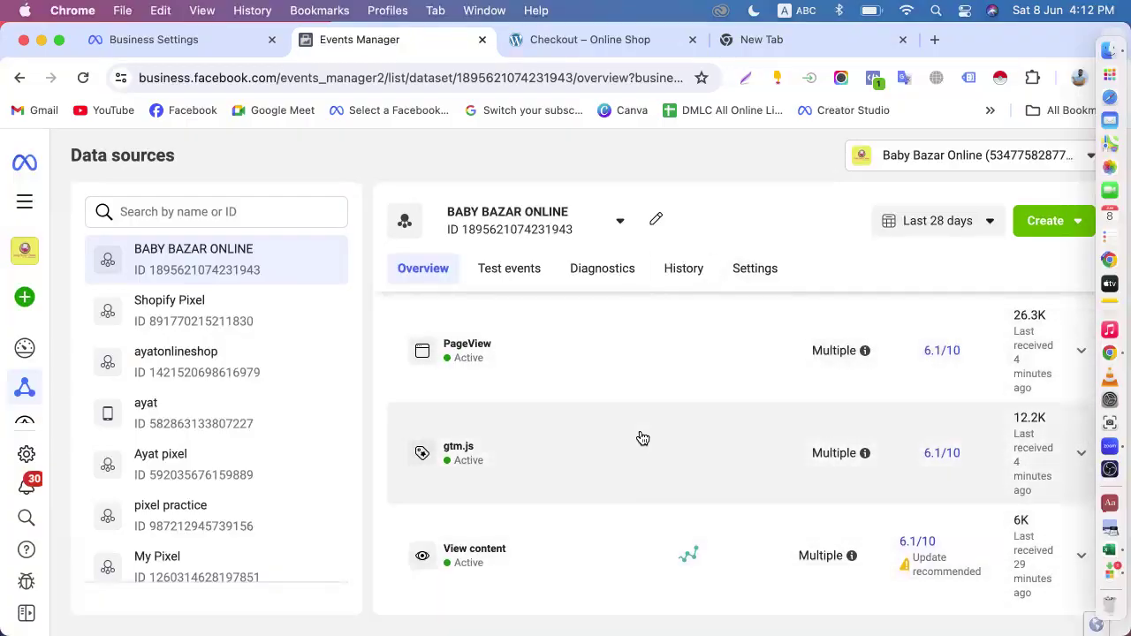
- Examine the integration, match quality and total events of the Add to cart, Purchase and Initiate checkout events
scroll(639, 437, down, 8)
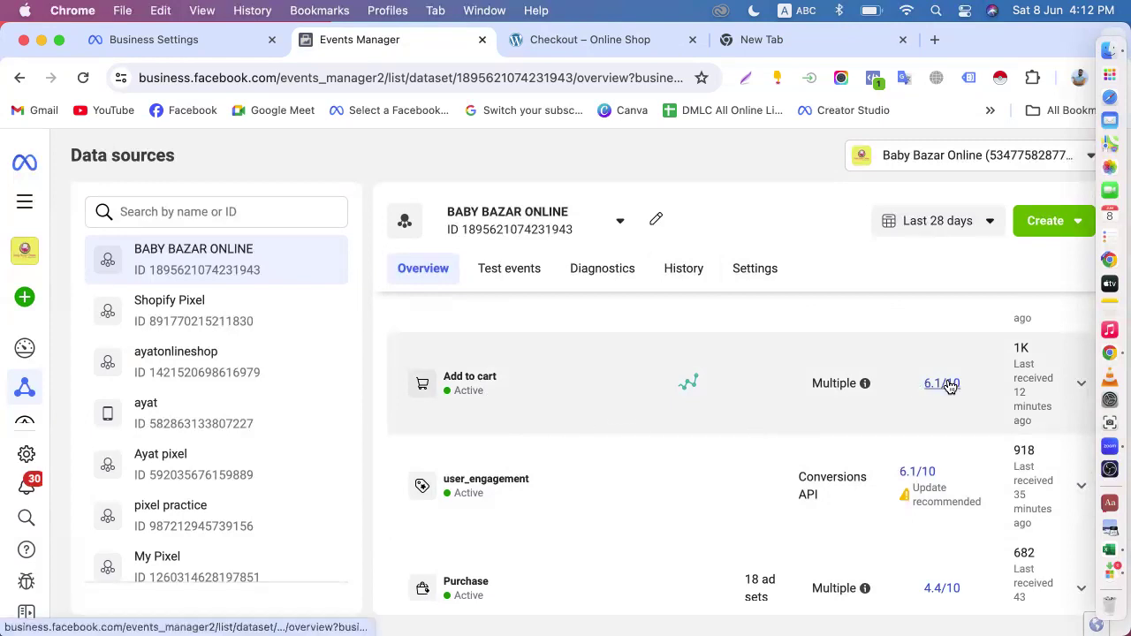
scroll(949, 383, up, 1)
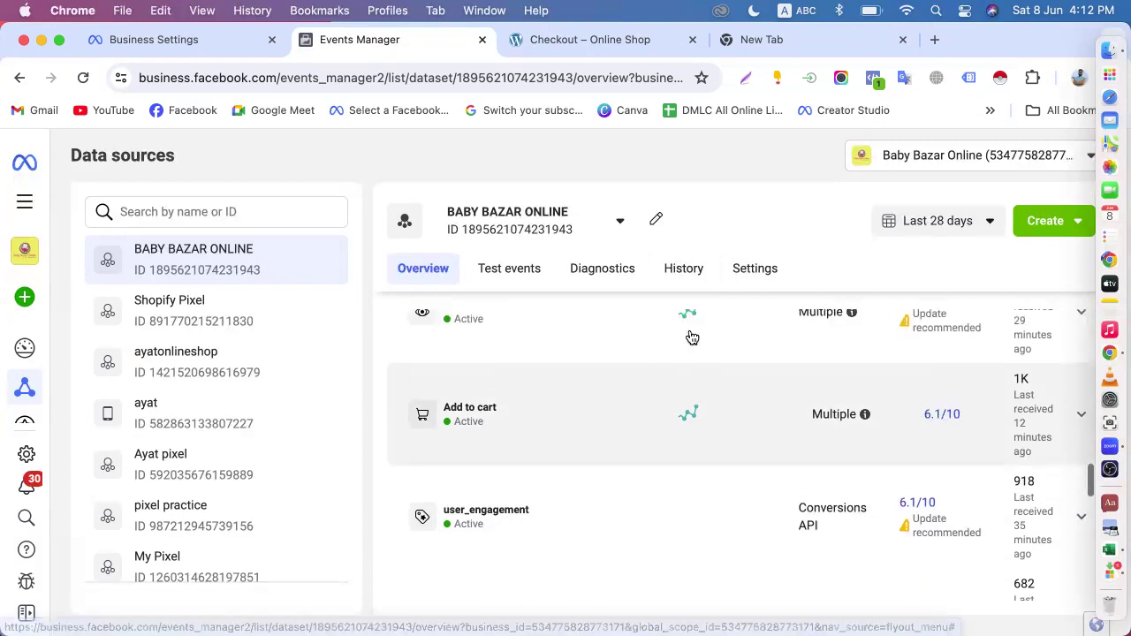
scroll(707, 389, down, 1)
scroll(722, 443, down, 10)
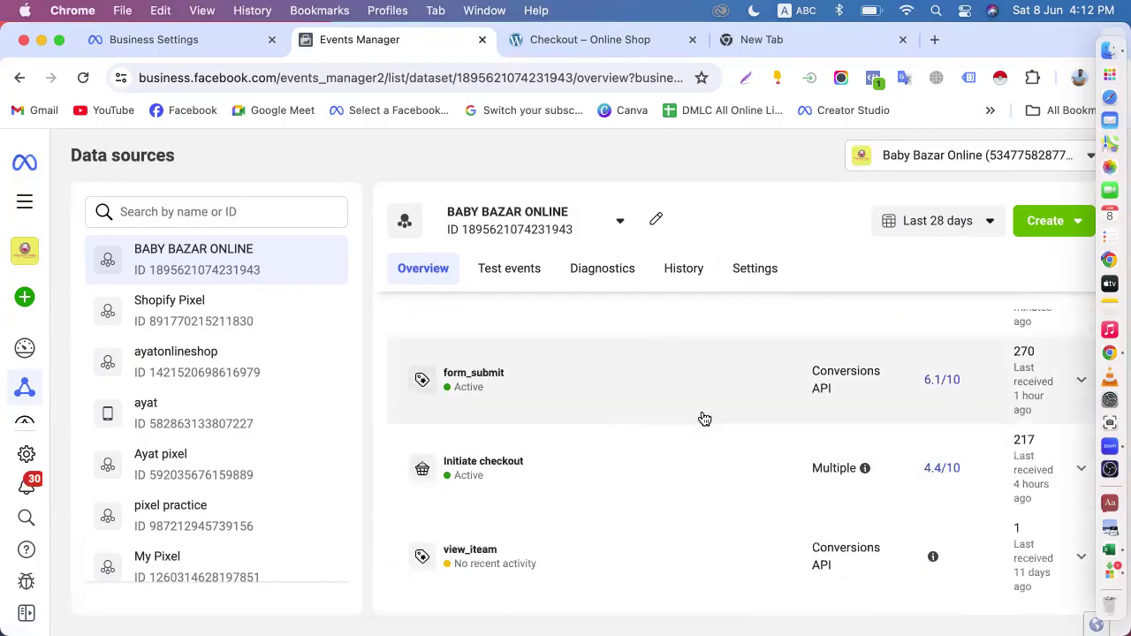
scroll(704, 418, up, 10)
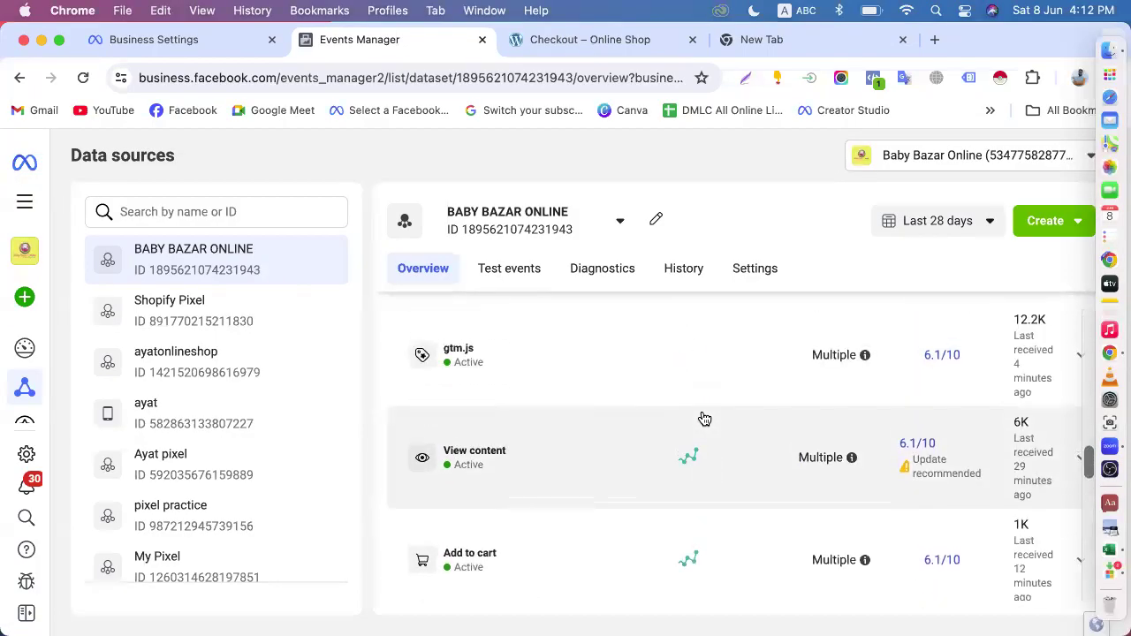
scroll(704, 418, down, 4)
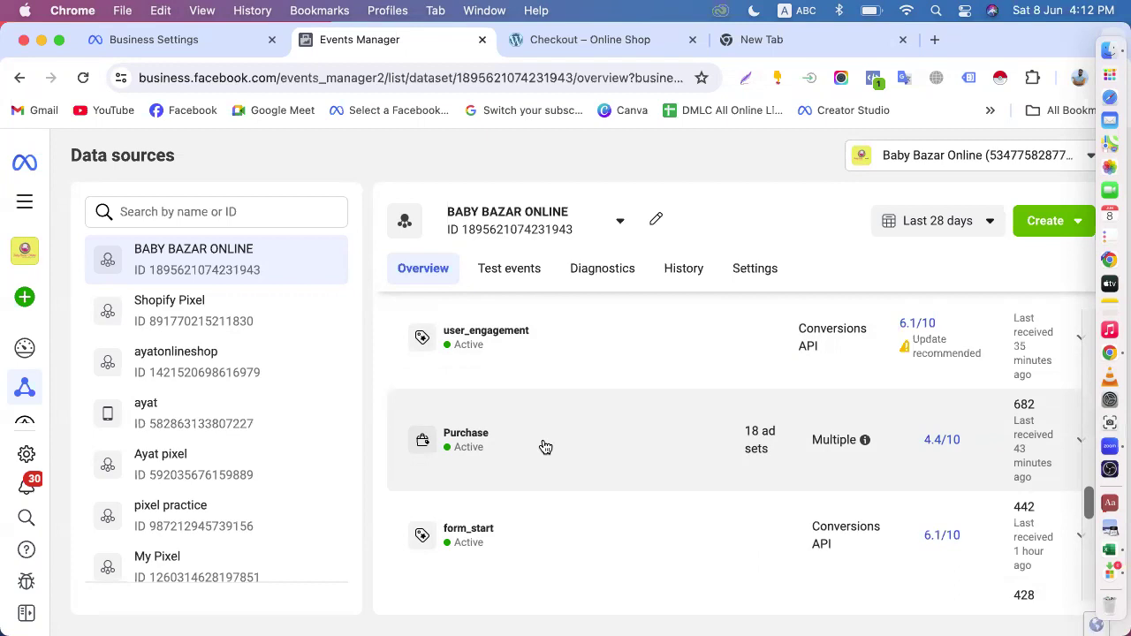
scroll(545, 446, up, 3)
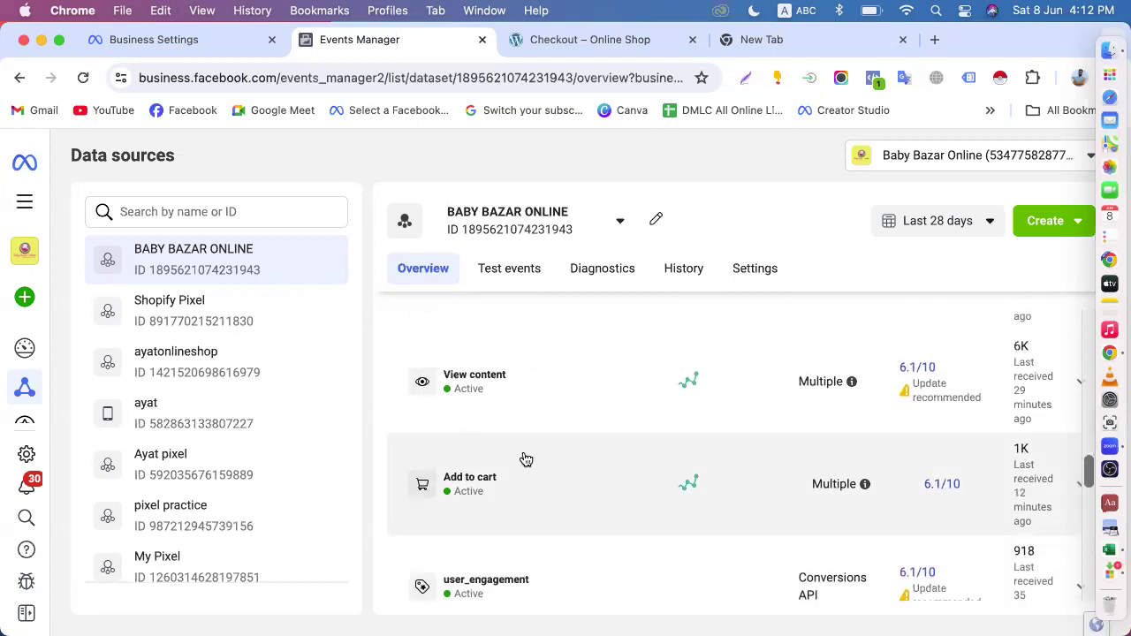
scroll(522, 389, down, 1)
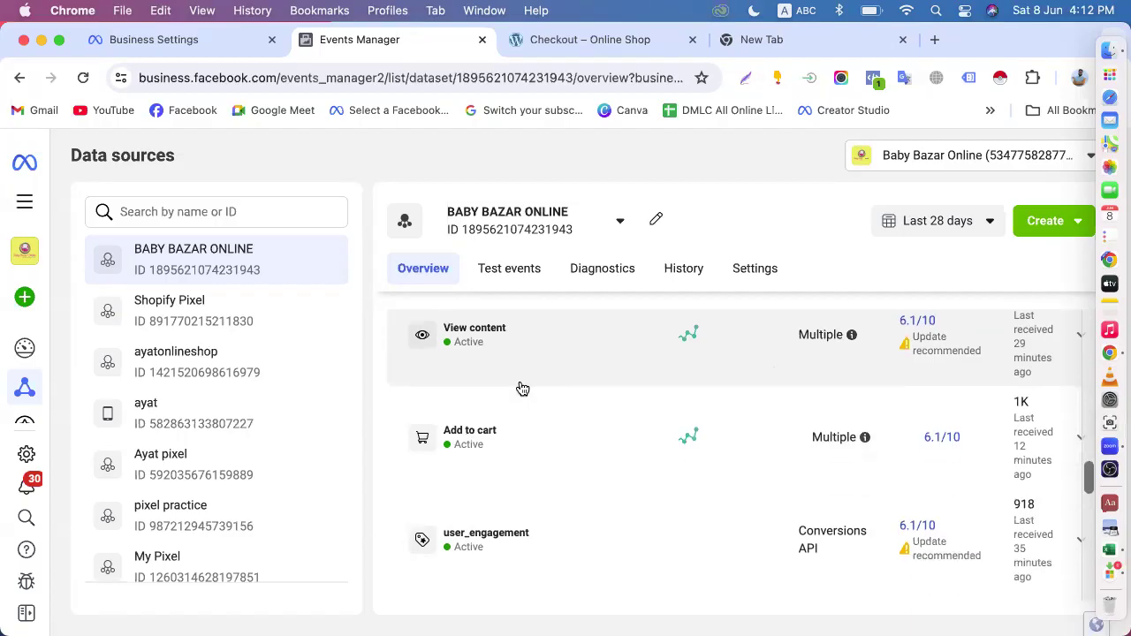
- Expand the View content event, inspect its complete list of received parameters and close the list
click(570, 363)
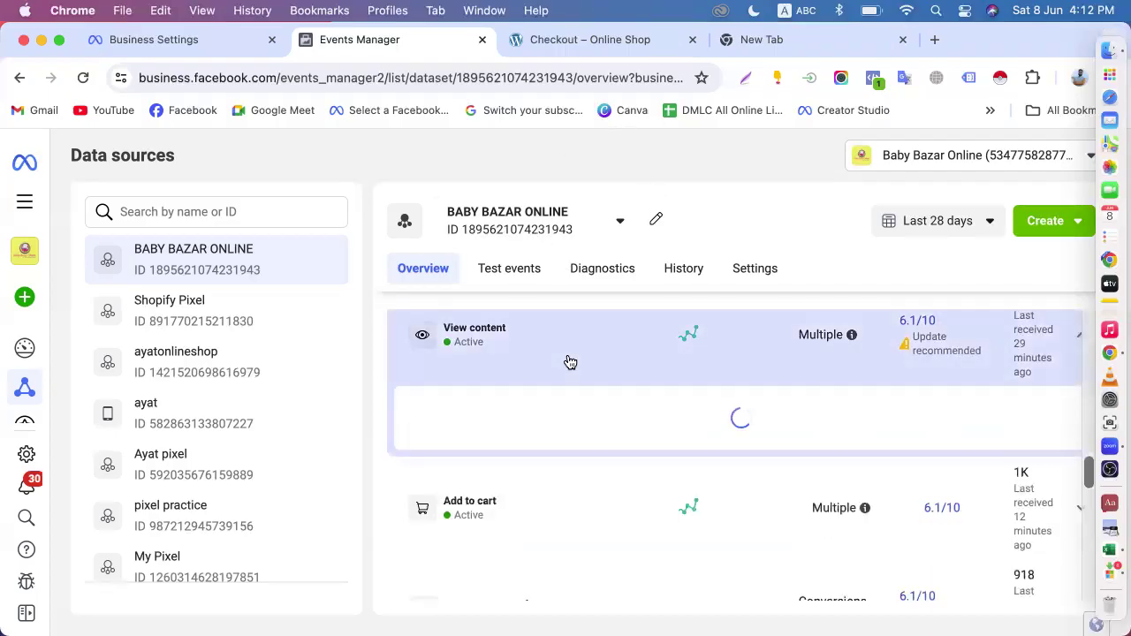
scroll(568, 361, down, 4)
scroll(485, 410, down, 3)
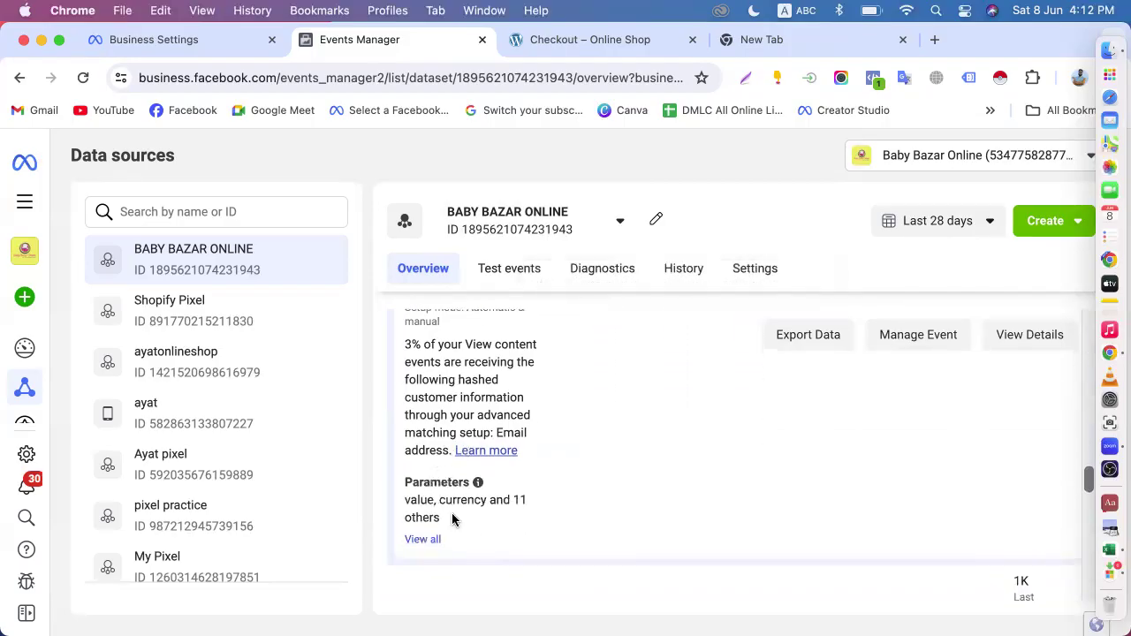
click(423, 539)
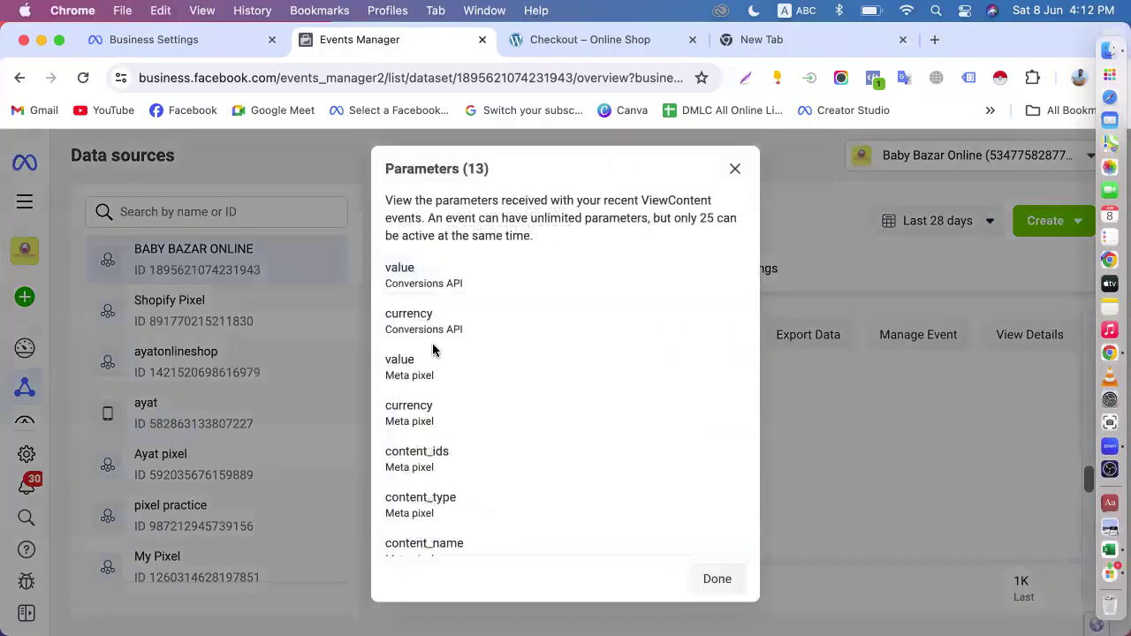
click(734, 169)
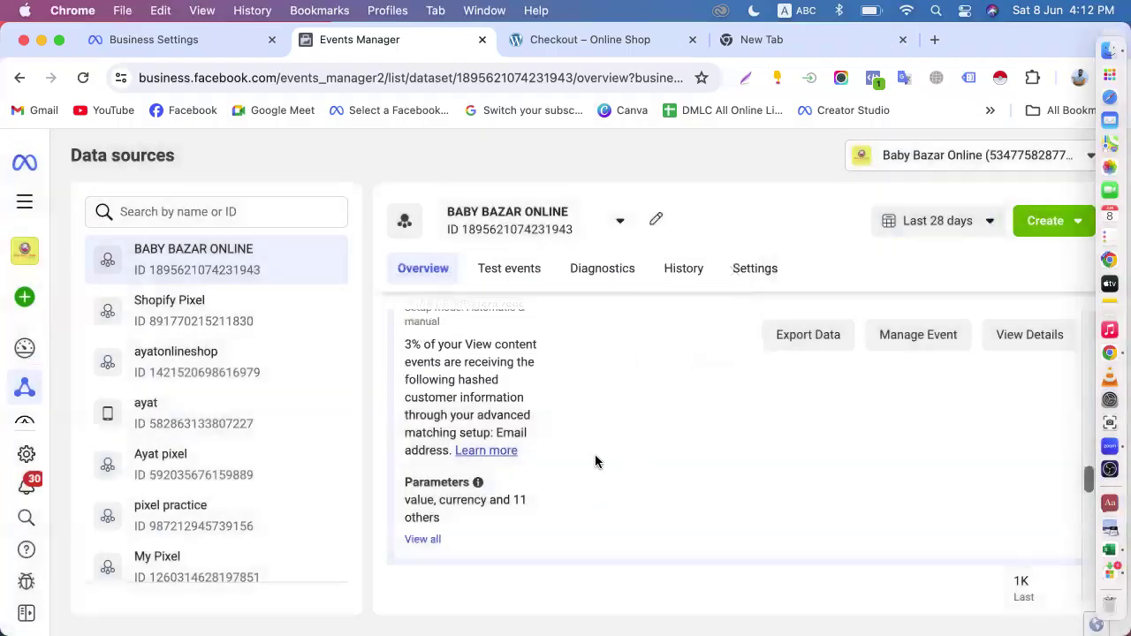
- Go back to the Online Shop's checkout page and review its billing details and order summary
click(609, 38)
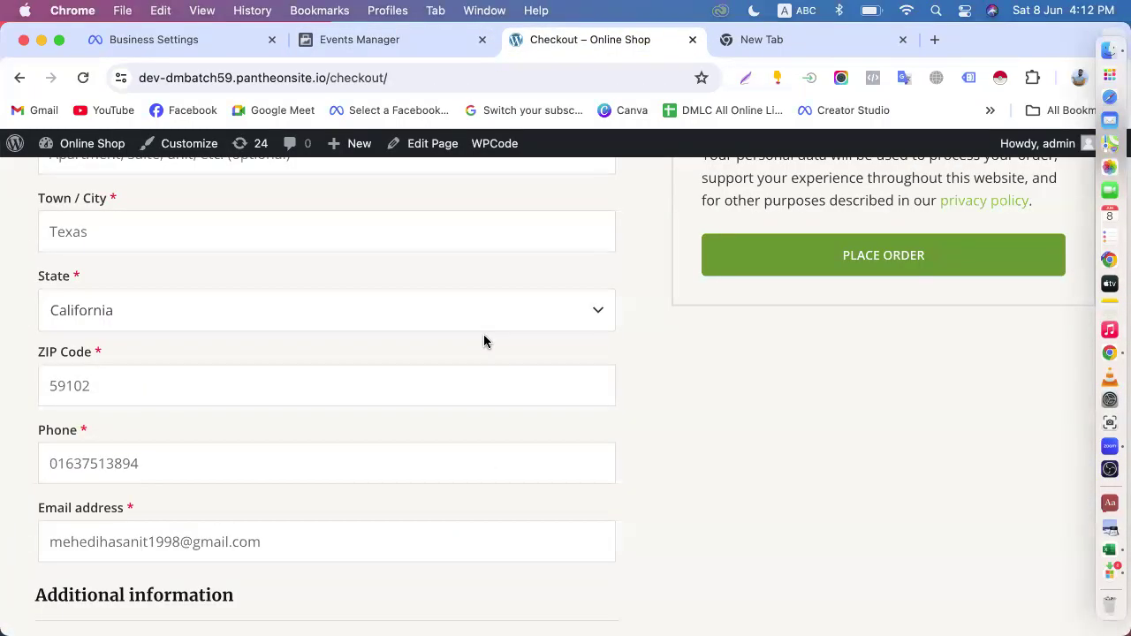
scroll(485, 341, down, 4)
scroll(485, 341, up, 10)
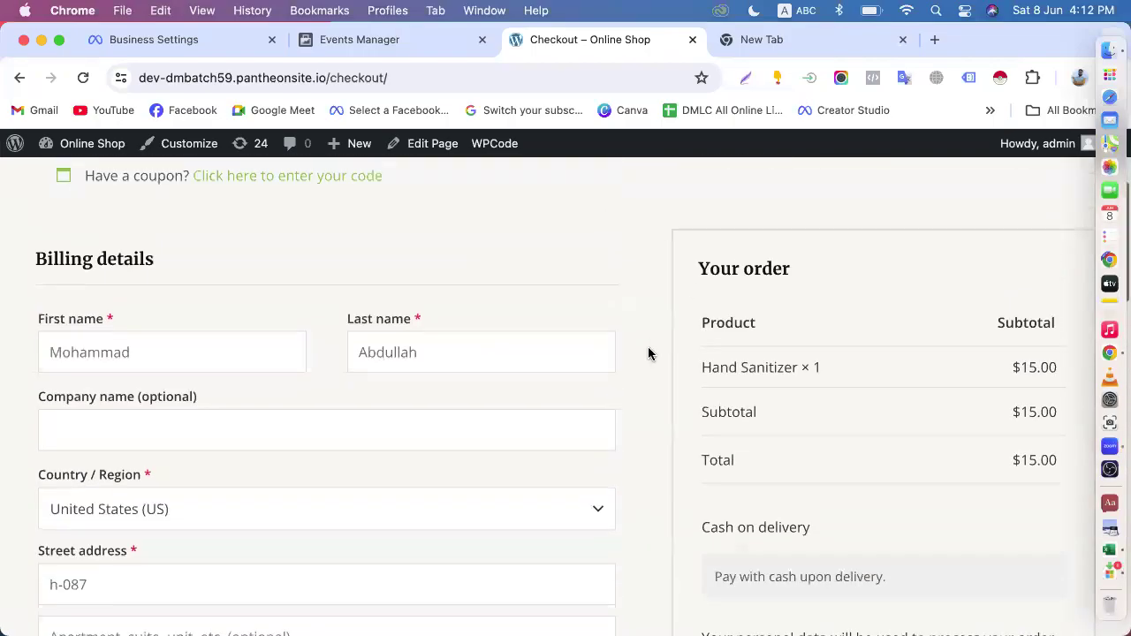
scroll(647, 354, up, 3)
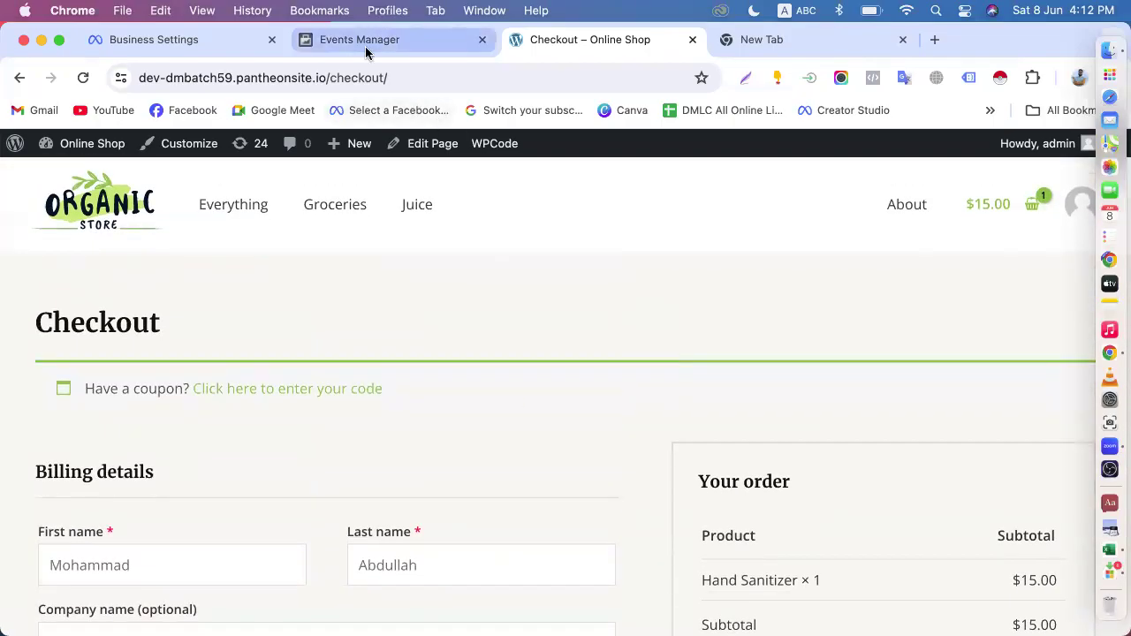
- Return to Events Manager, review the View content event's advanced matching activity and parameters, and collapse its details
click(366, 53)
scroll(471, 418, up, 2)
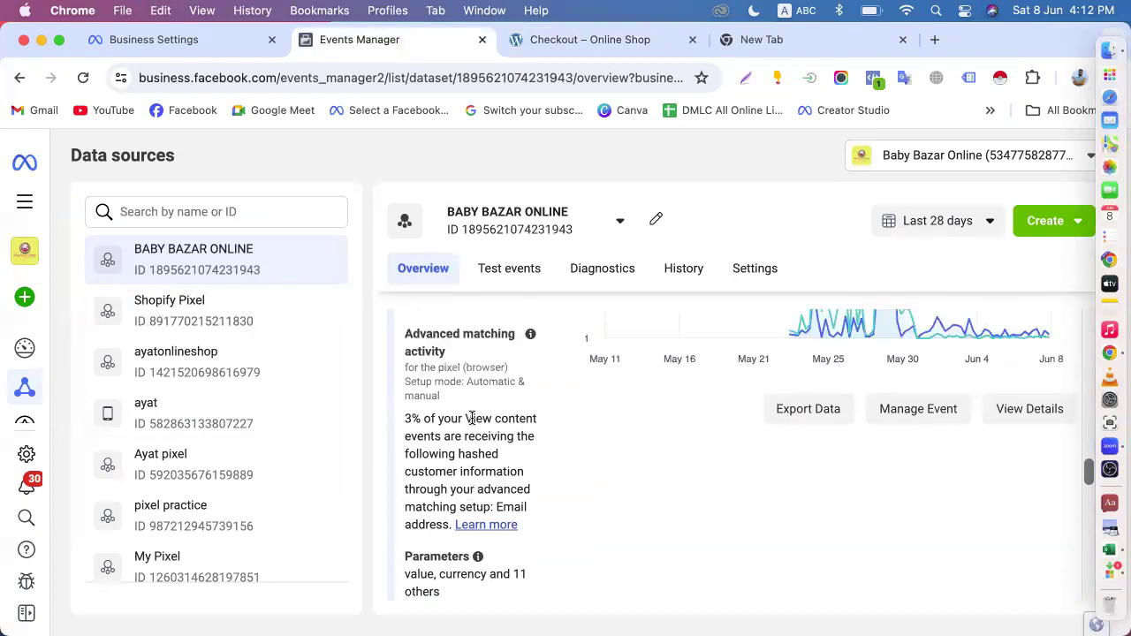
scroll(474, 425, down, 3)
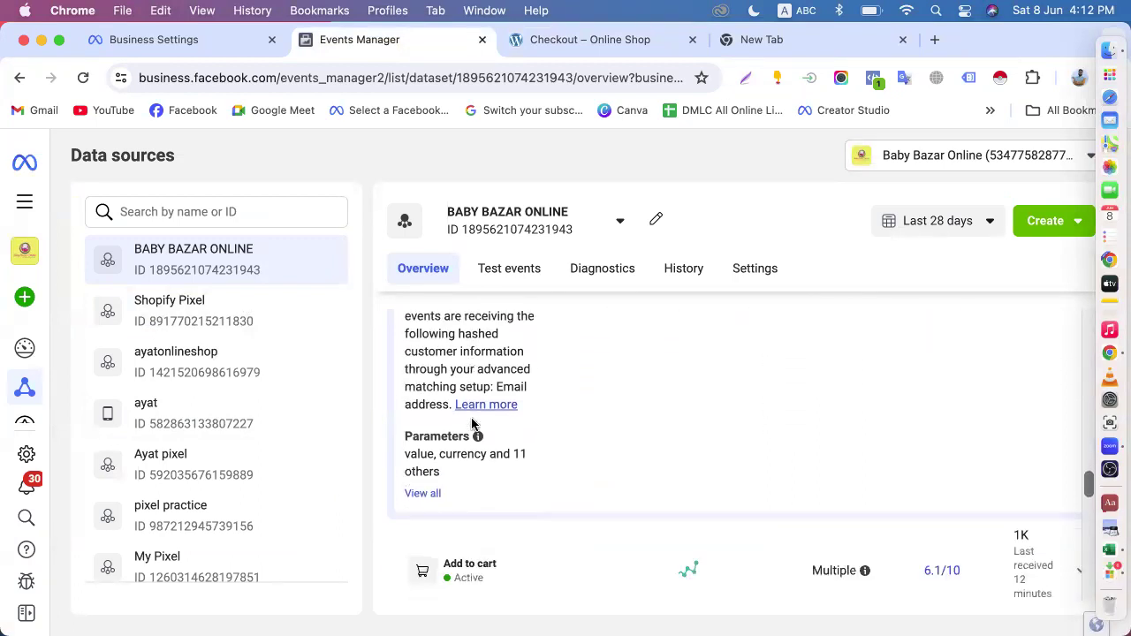
click(570, 37)
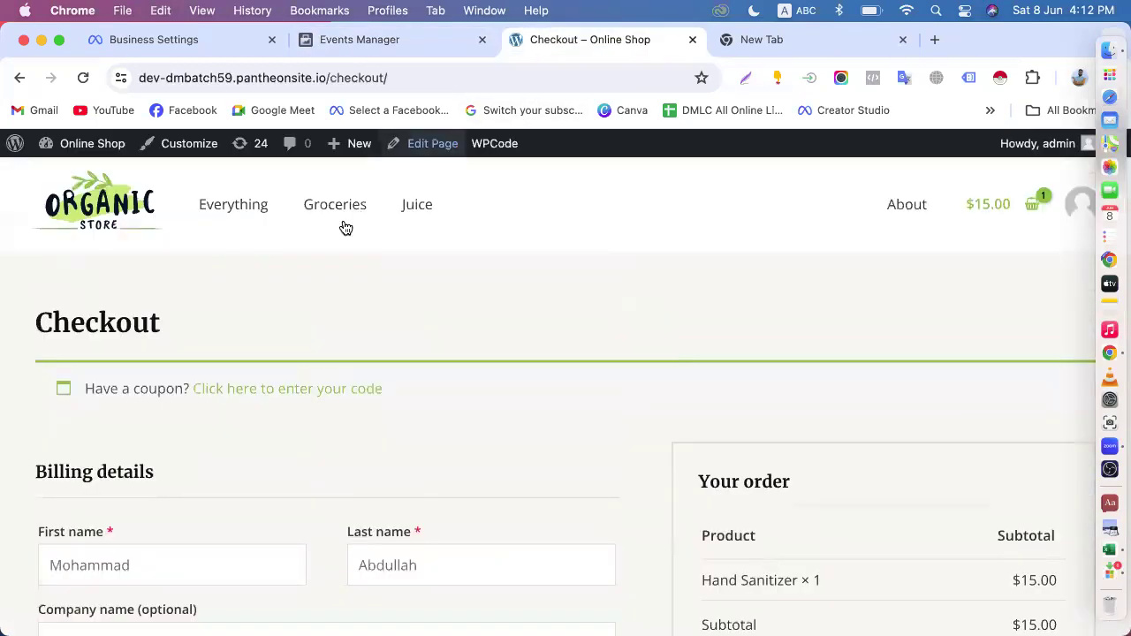
click(398, 55)
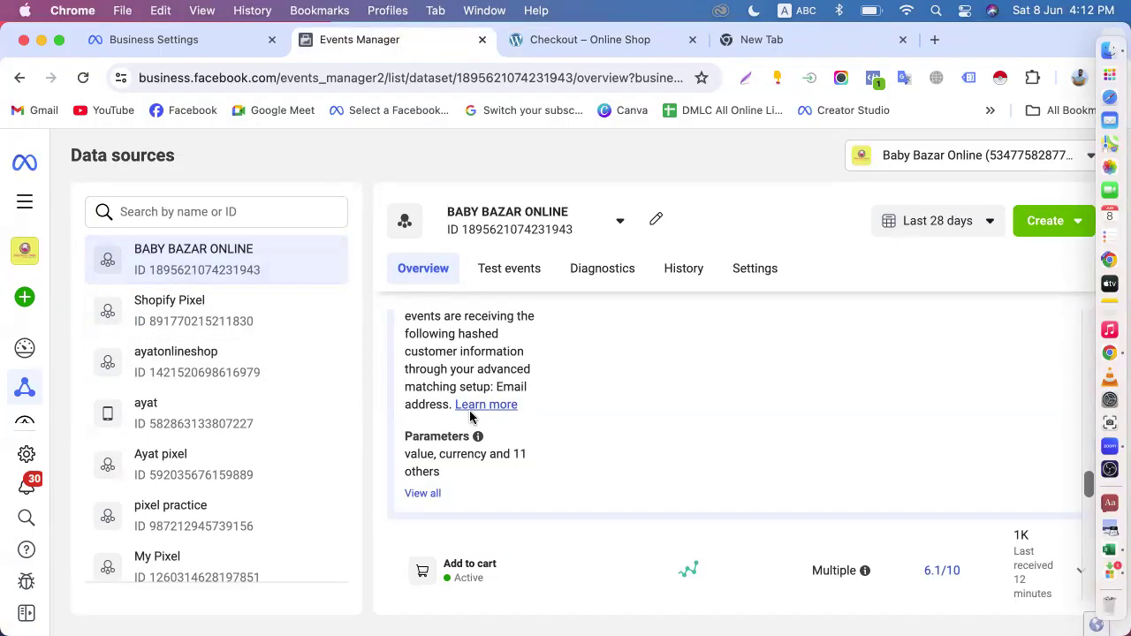
scroll(470, 418, up, 4)
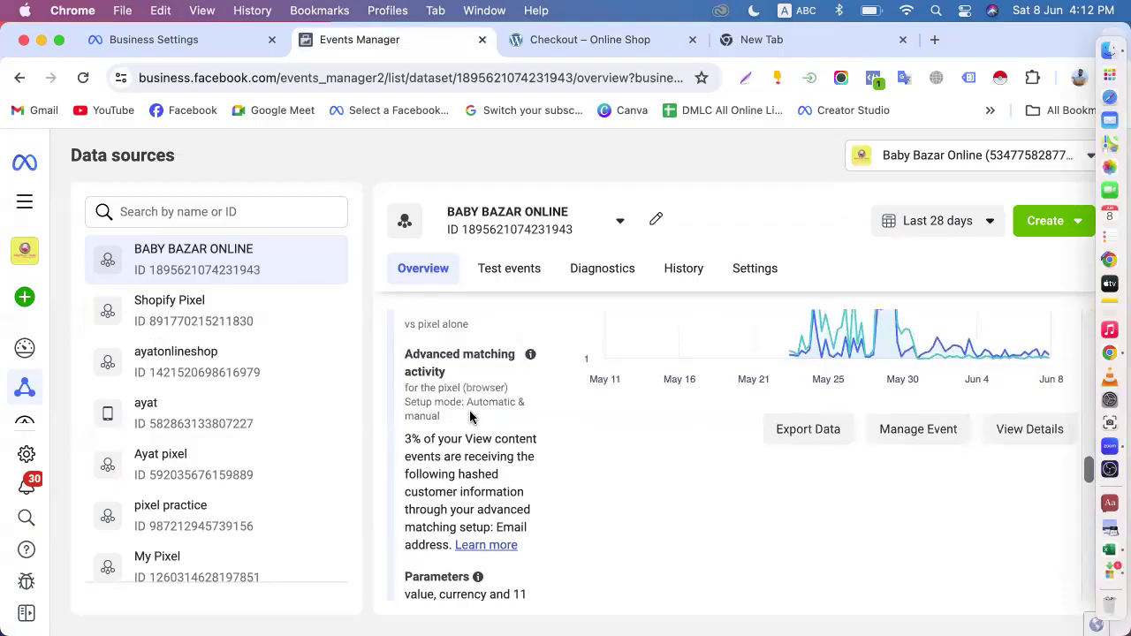
scroll(470, 411, up, 6)
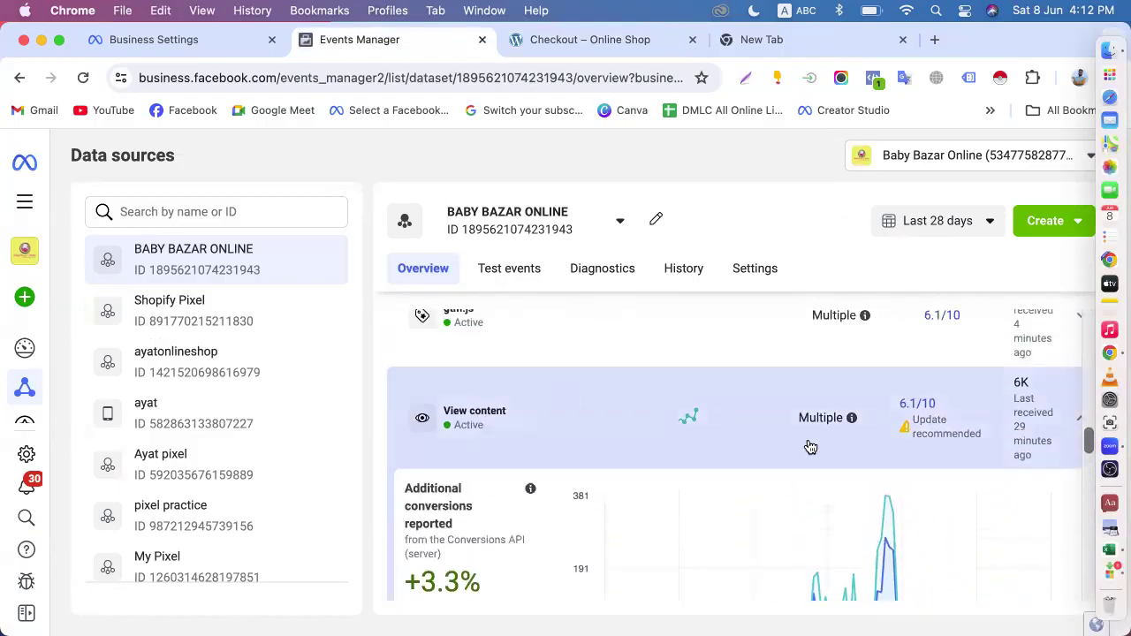
click(1079, 424)
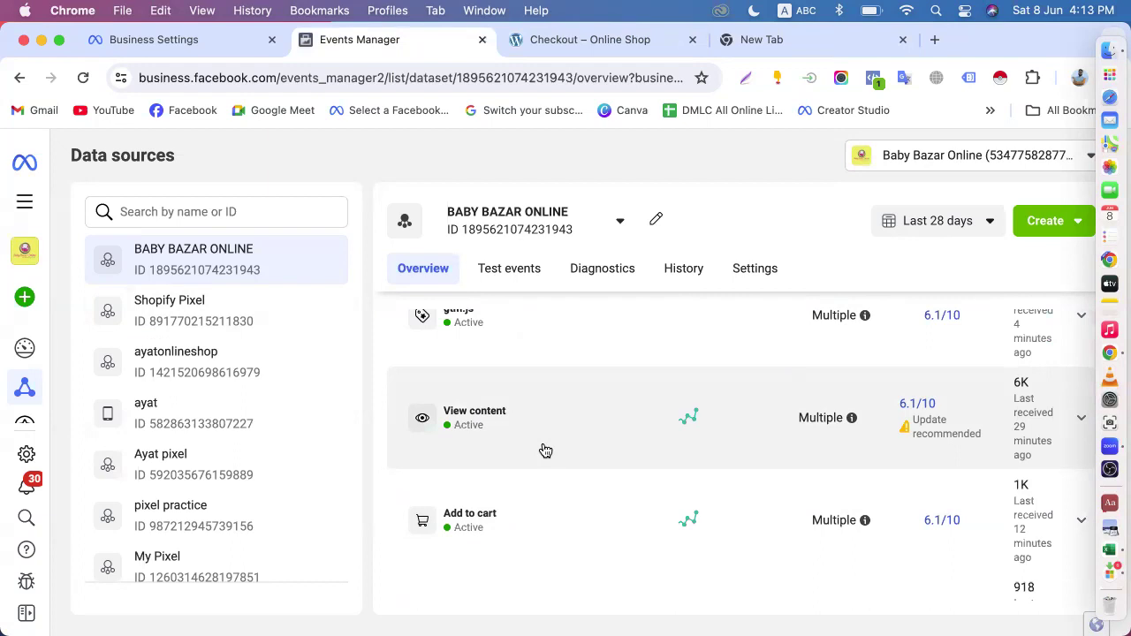
- Look through the events table from PageView past Purchase, Add payment info and add_shipping_info to form_submit
scroll(531, 449, up, 2)
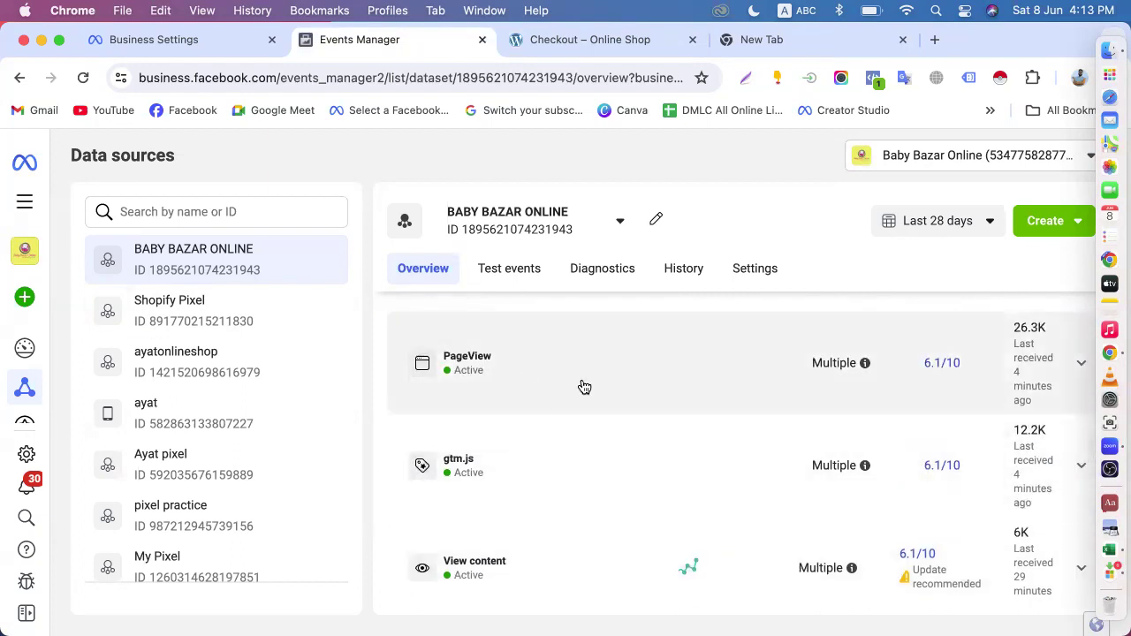
scroll(581, 402, down, 4)
scroll(580, 409, down, 1)
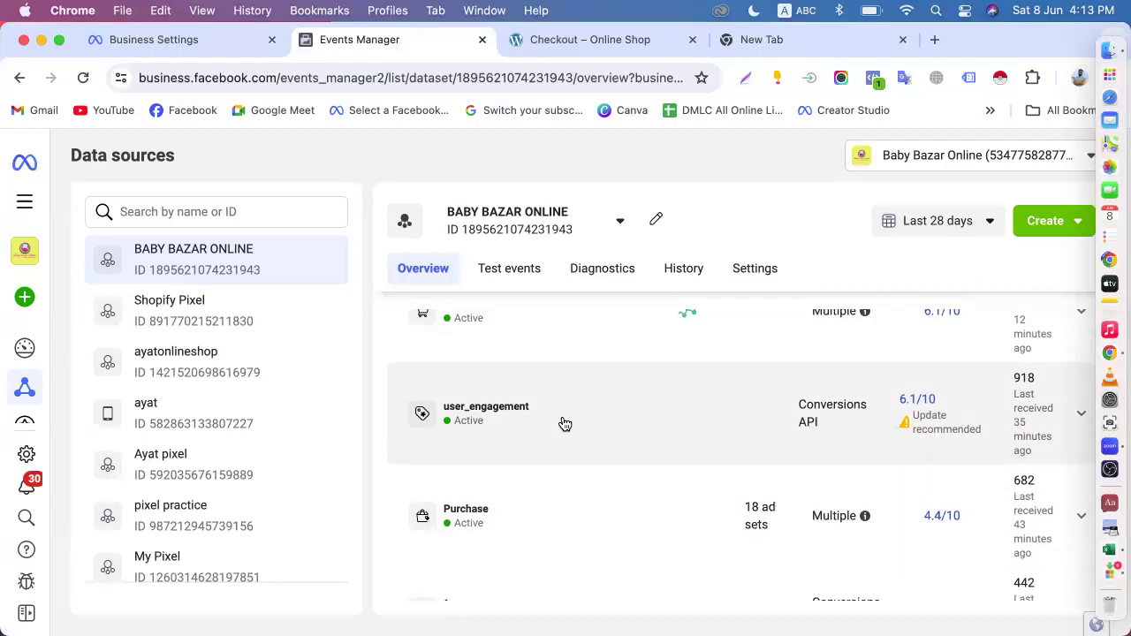
scroll(564, 424, down, 5)
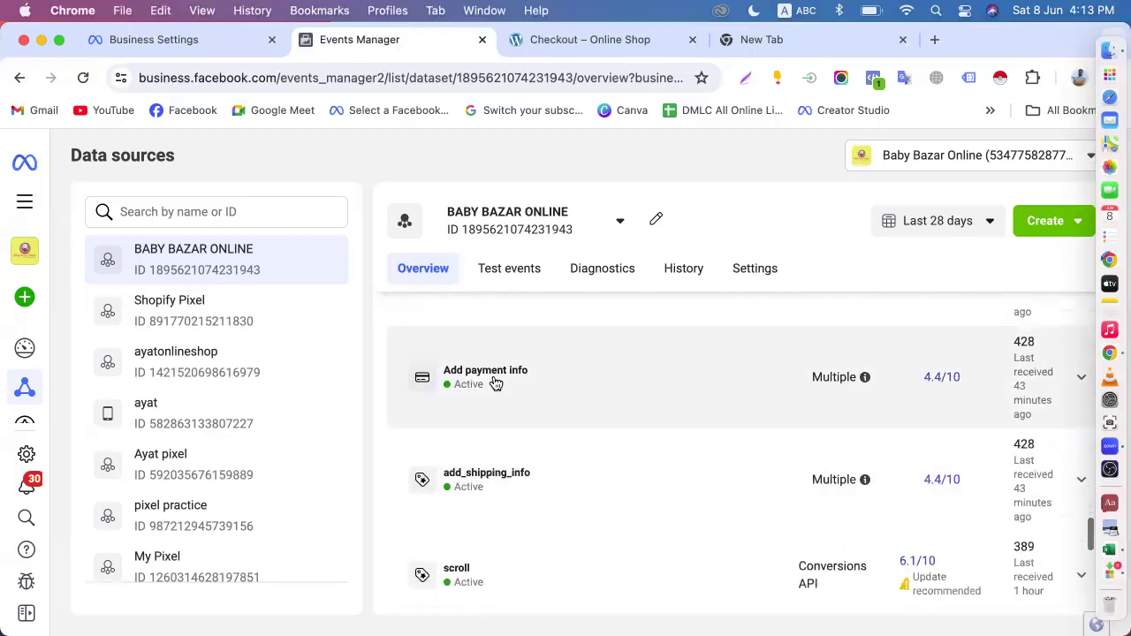
scroll(545, 406, down, 5)
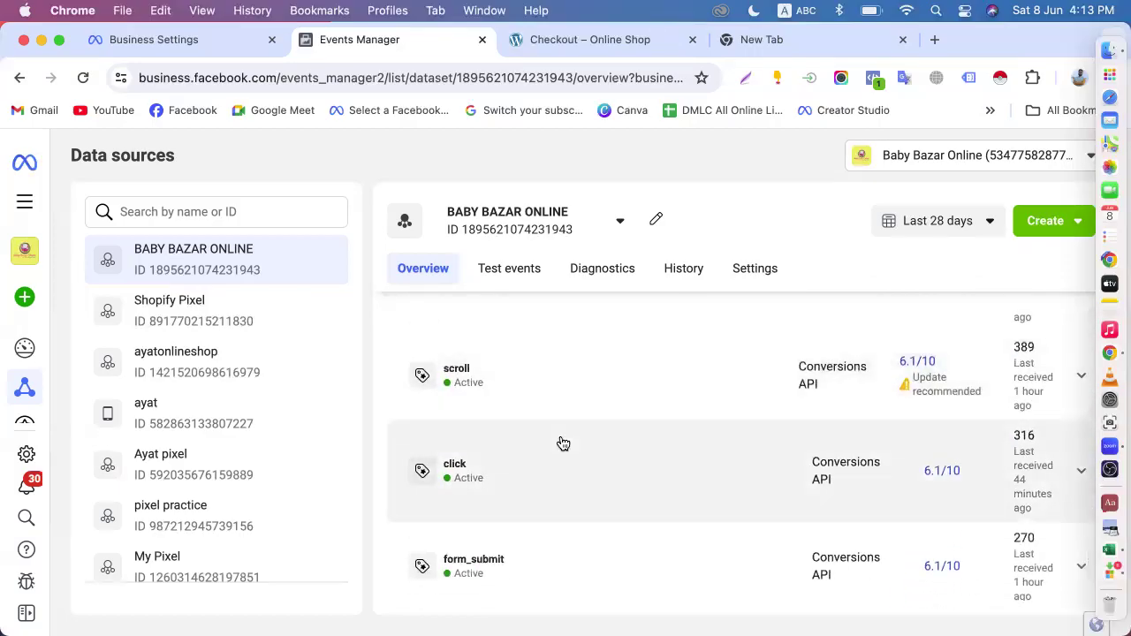
- Review the Purchase, form_start, Add payment info and user_engagement rows in the events table, going back up to PageView
scroll(562, 443, down, 3)
scroll(584, 504, up, 5)
scroll(586, 505, up, 8)
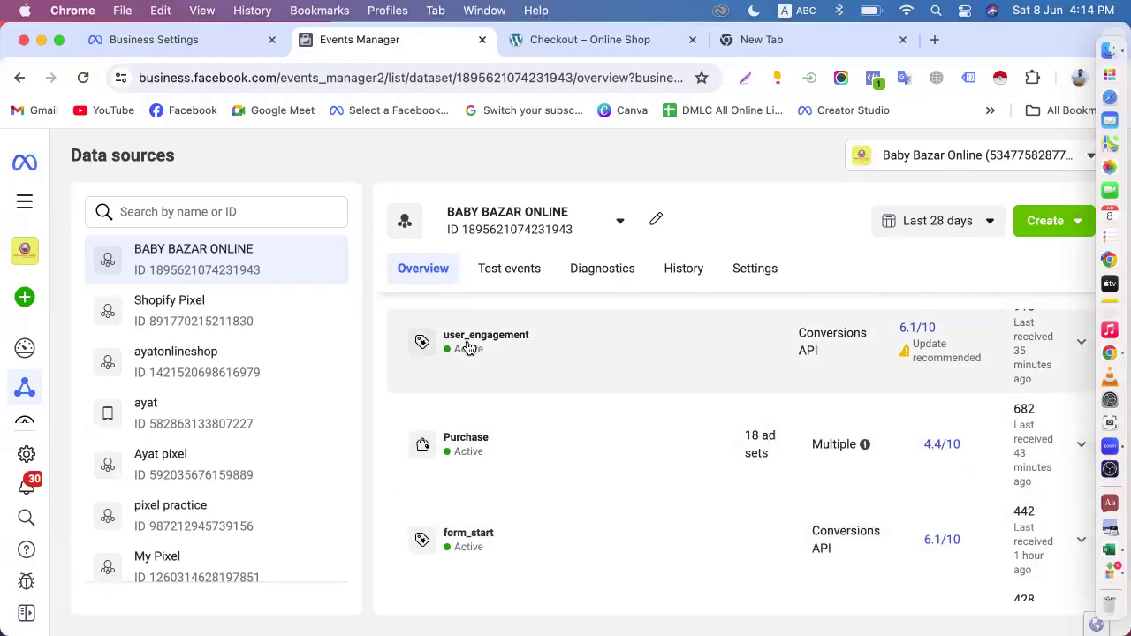
scroll(468, 347, down, 3)
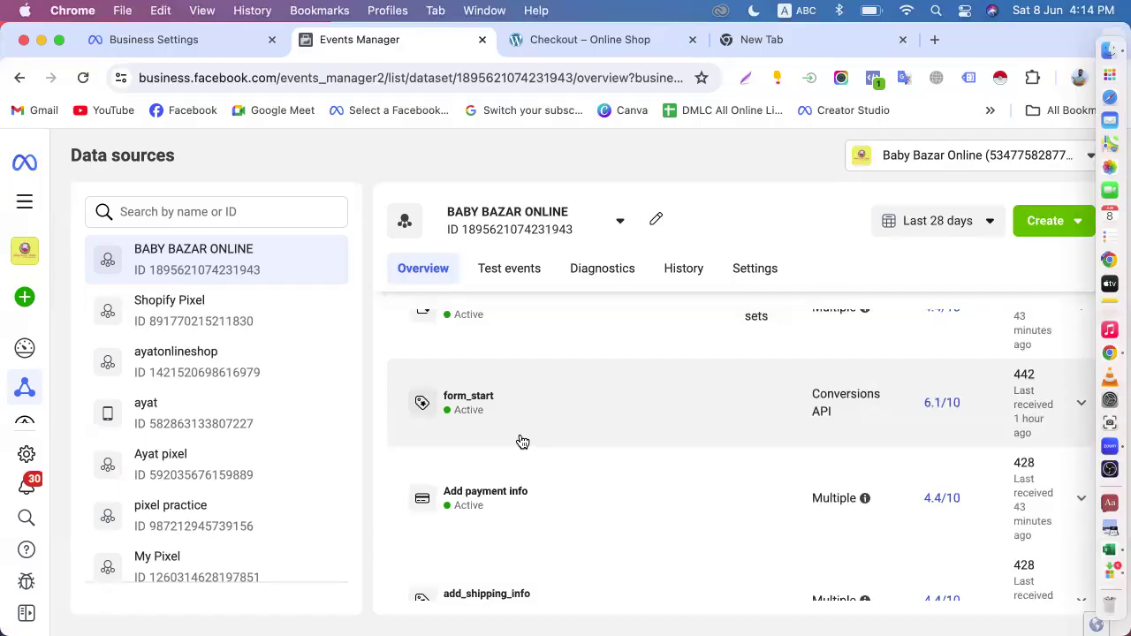
scroll(522, 442, up, 3)
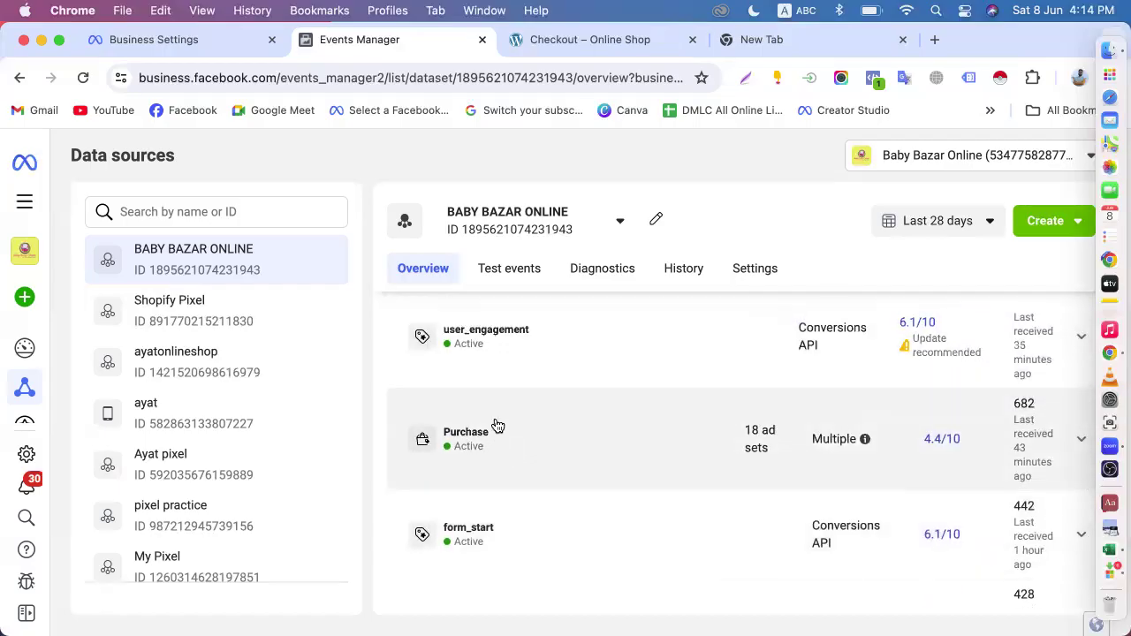
scroll(540, 428, up, 3)
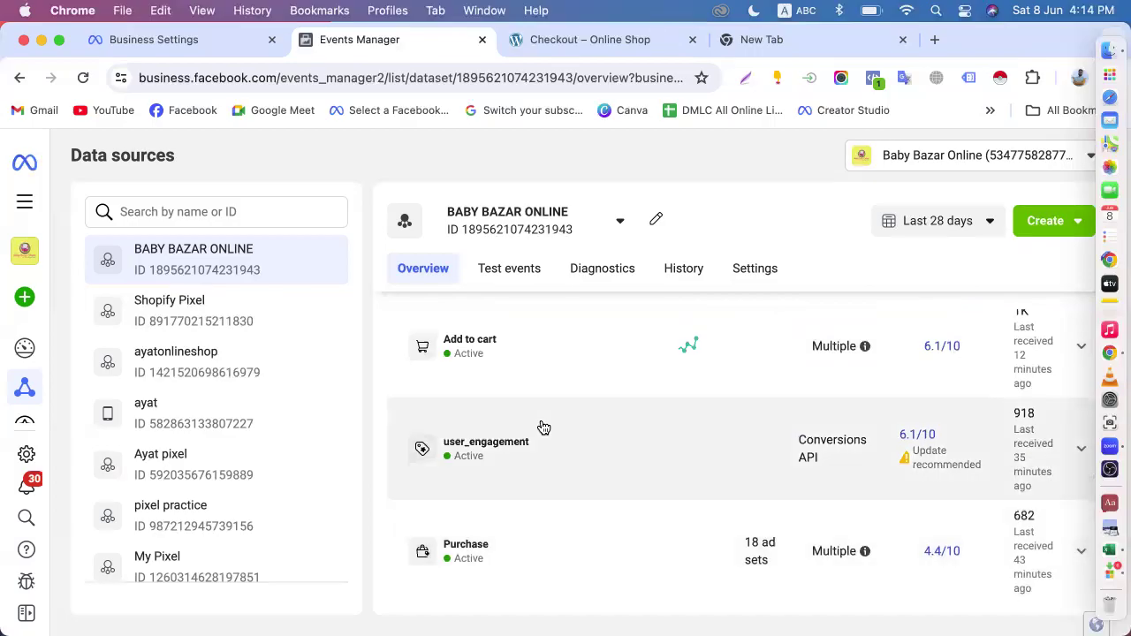
scroll(540, 420, up, 6)
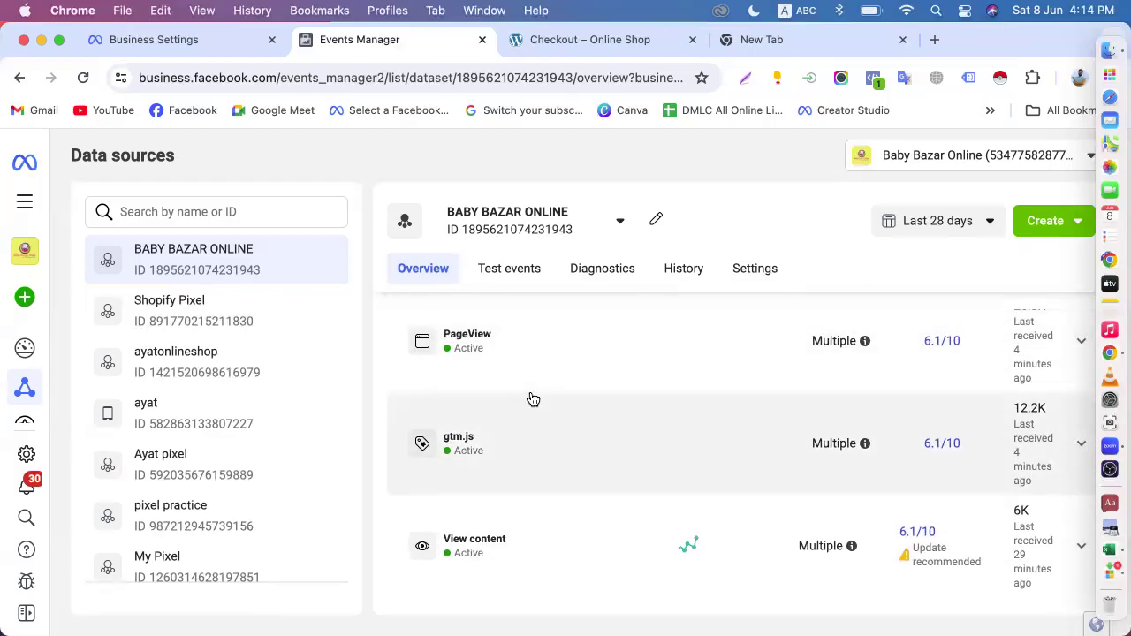
- Go through the events table from PageView down to the Initiate checkout and view_iteam events
scroll(531, 398, up, 3)
scroll(530, 397, down, 4)
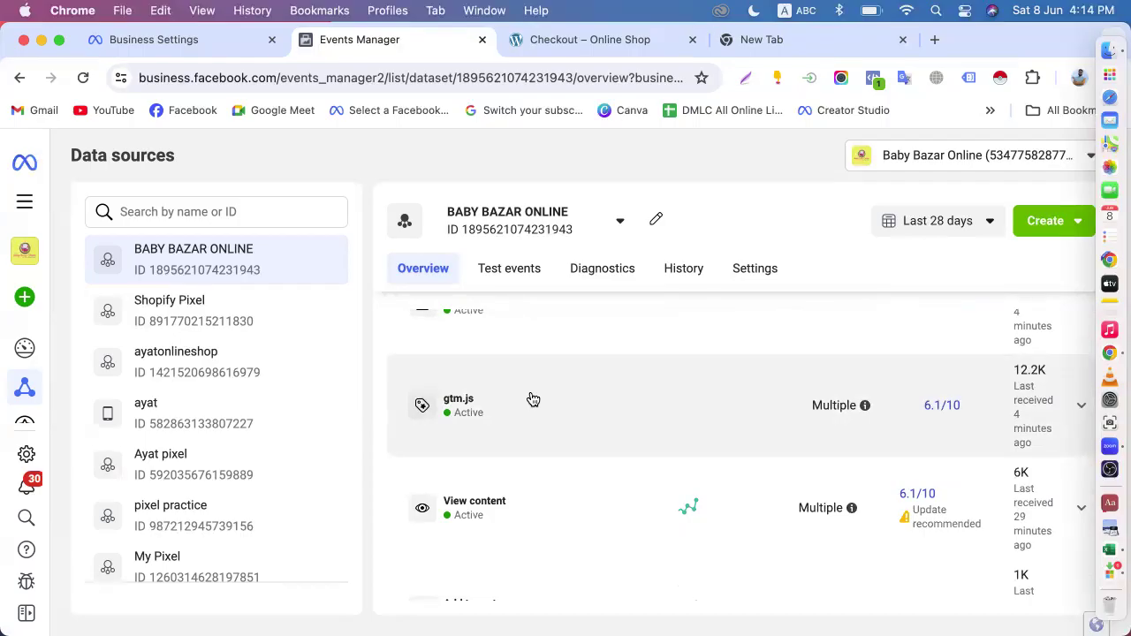
scroll(530, 398, down, 10)
scroll(550, 444, down, 8)
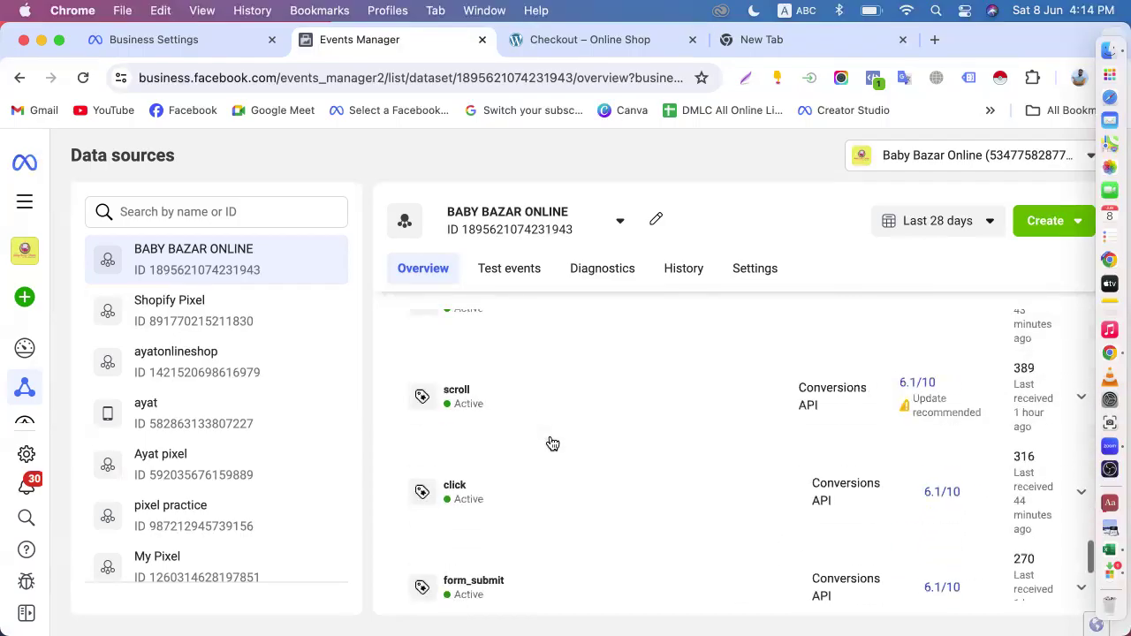
scroll(552, 443, down, 4)
scroll(550, 442, down, 1)
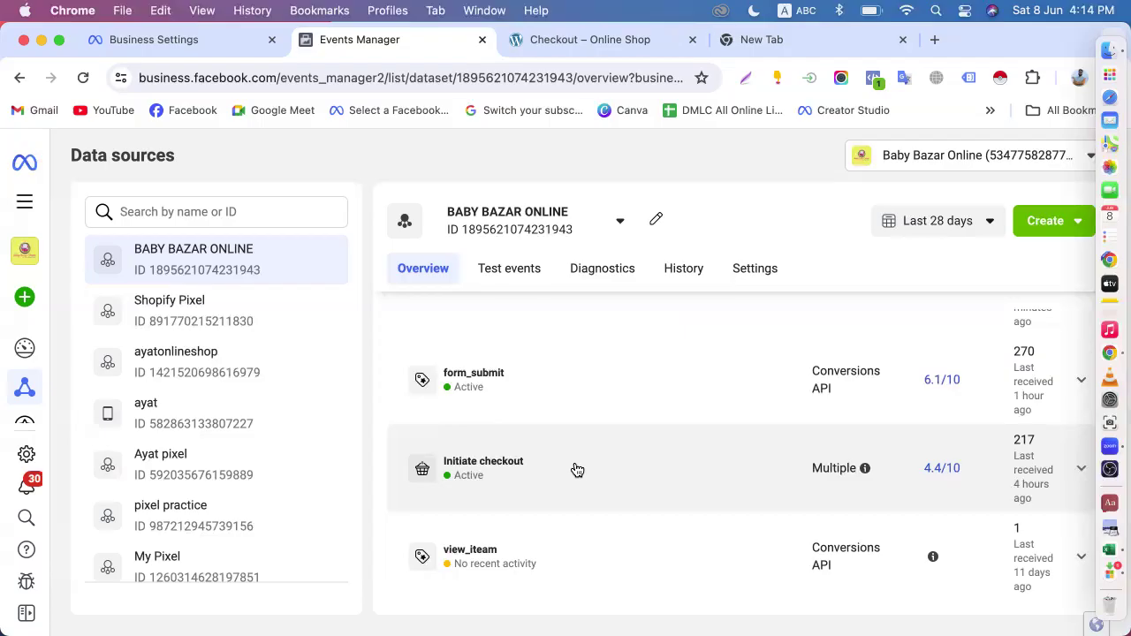
- Compare the total events of PageView, View content, Add to cart and Purchase, continuing to form_submit
scroll(576, 469, up, 5)
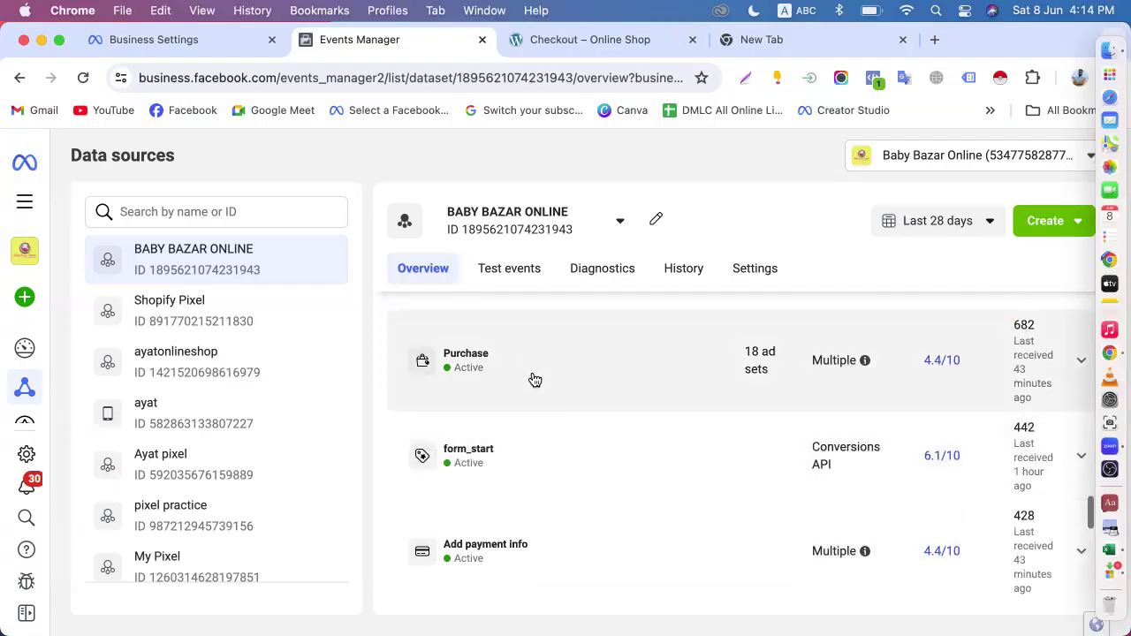
scroll(614, 500, up, 8)
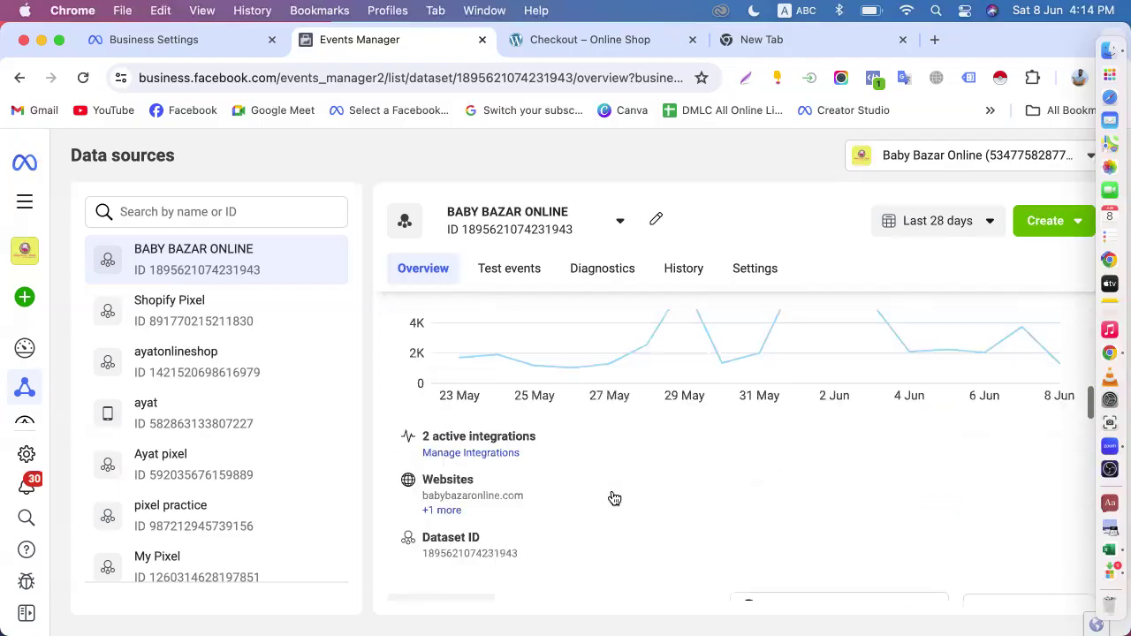
scroll(630, 438, down, 8)
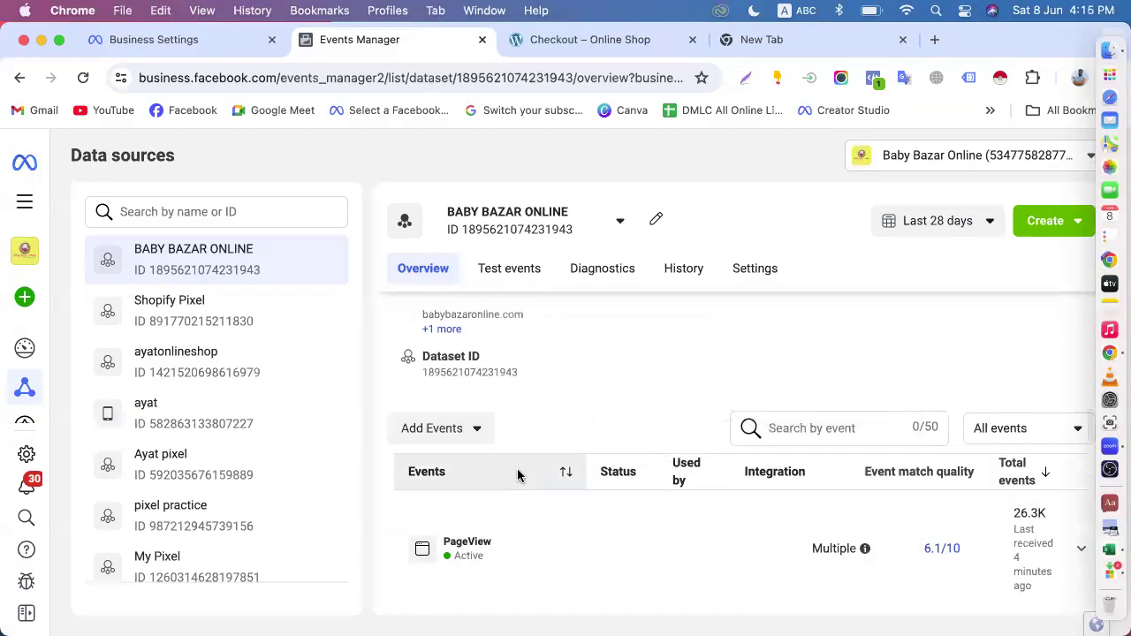
scroll(595, 528, down, 5)
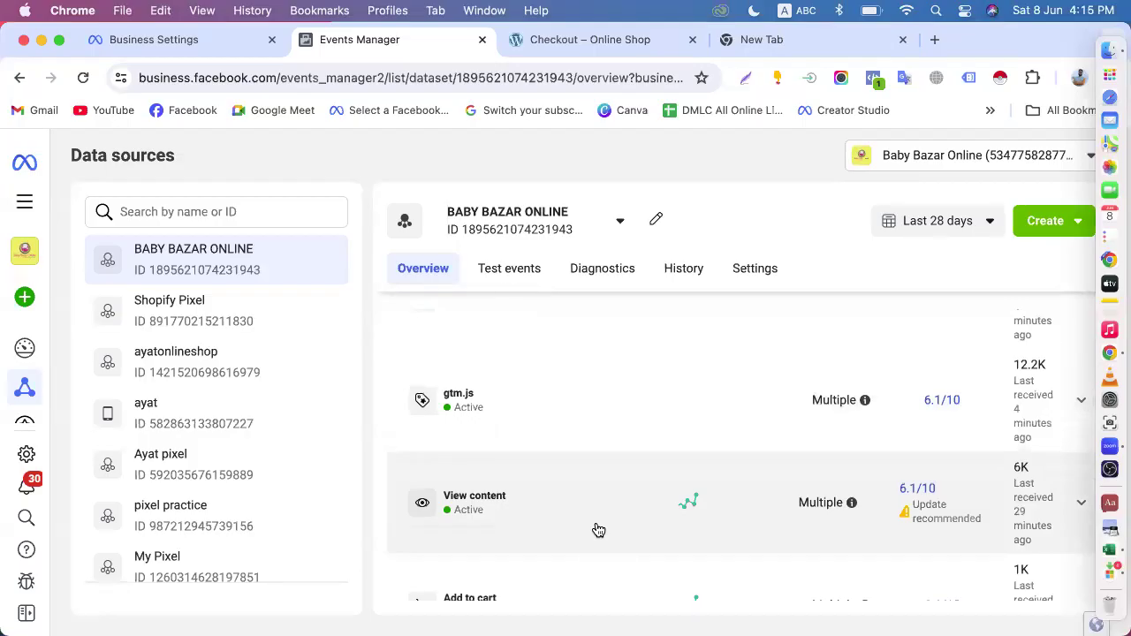
scroll(598, 530, down, 3)
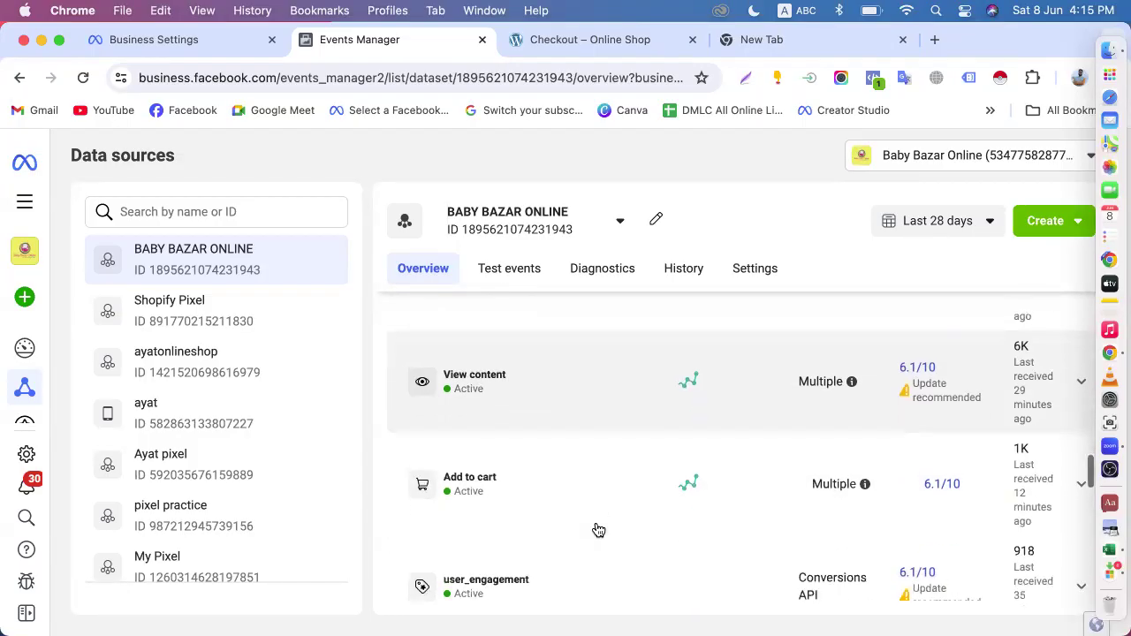
scroll(599, 530, down, 2)
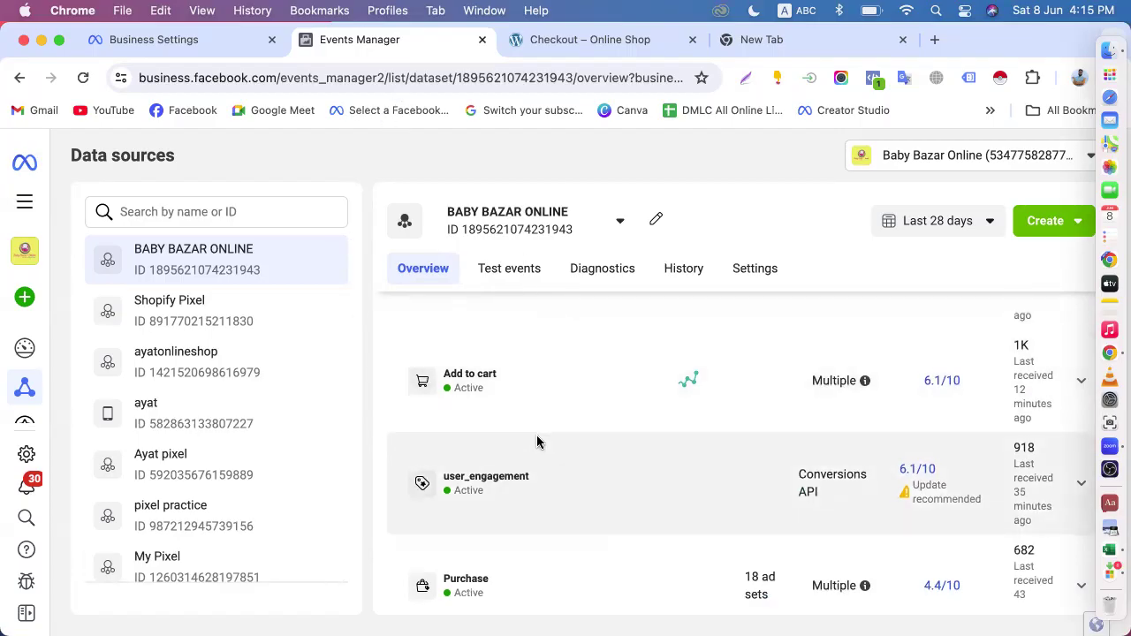
scroll(537, 442, down, 10)
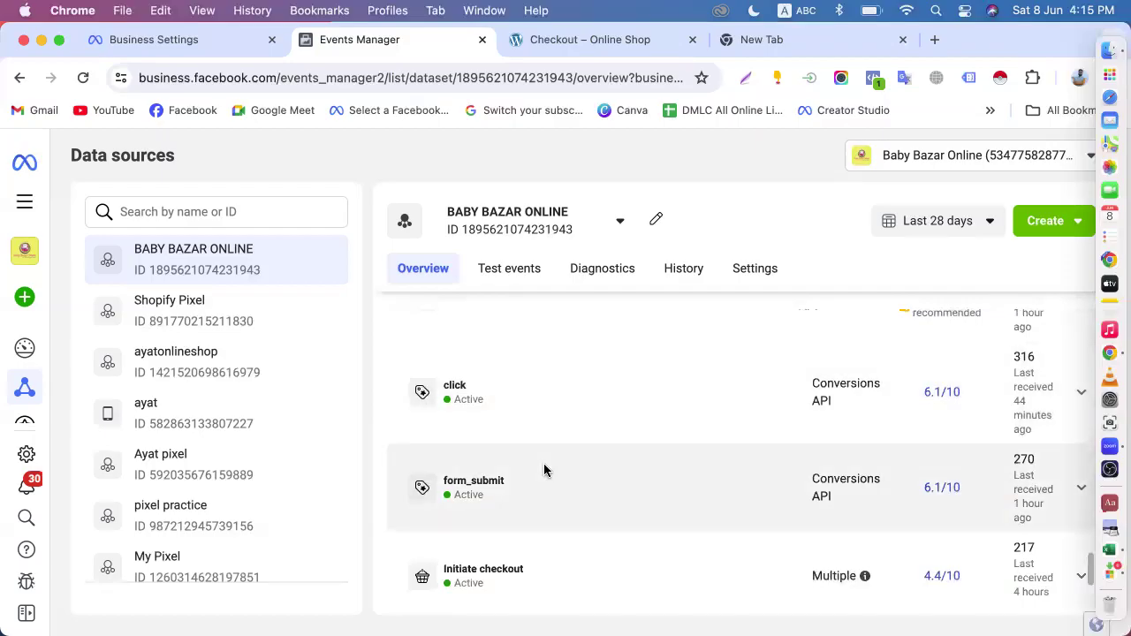
- Examine the dataset's Event activity chart for the last 28 days and its integrations and websites
scroll(592, 468, up, 12)
scroll(591, 468, up, 8)
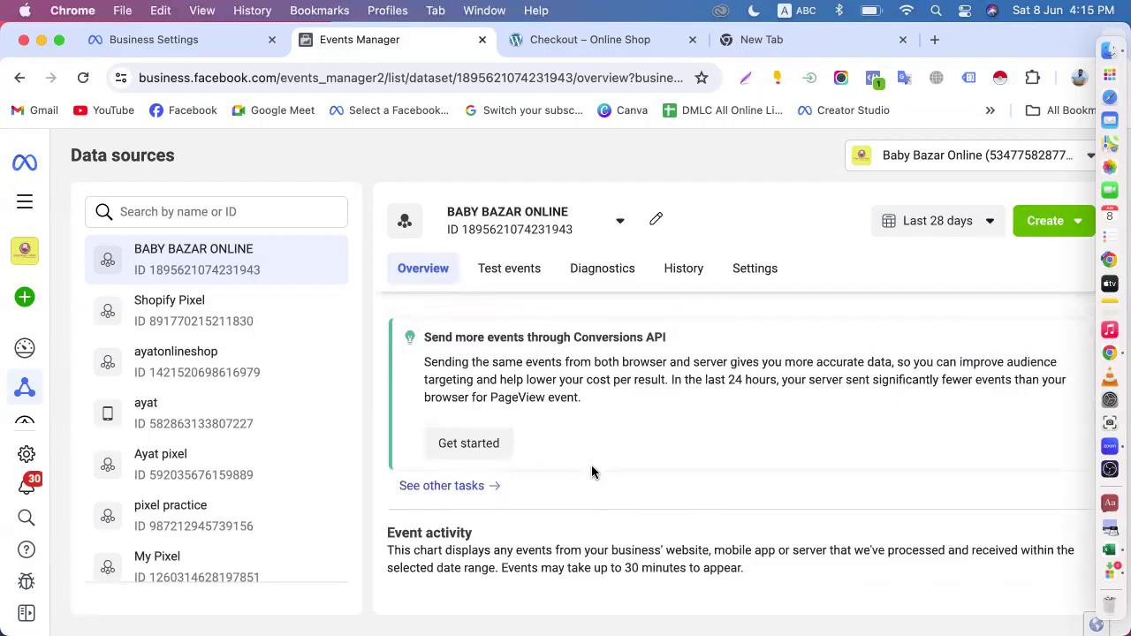
scroll(603, 461, down, 3)
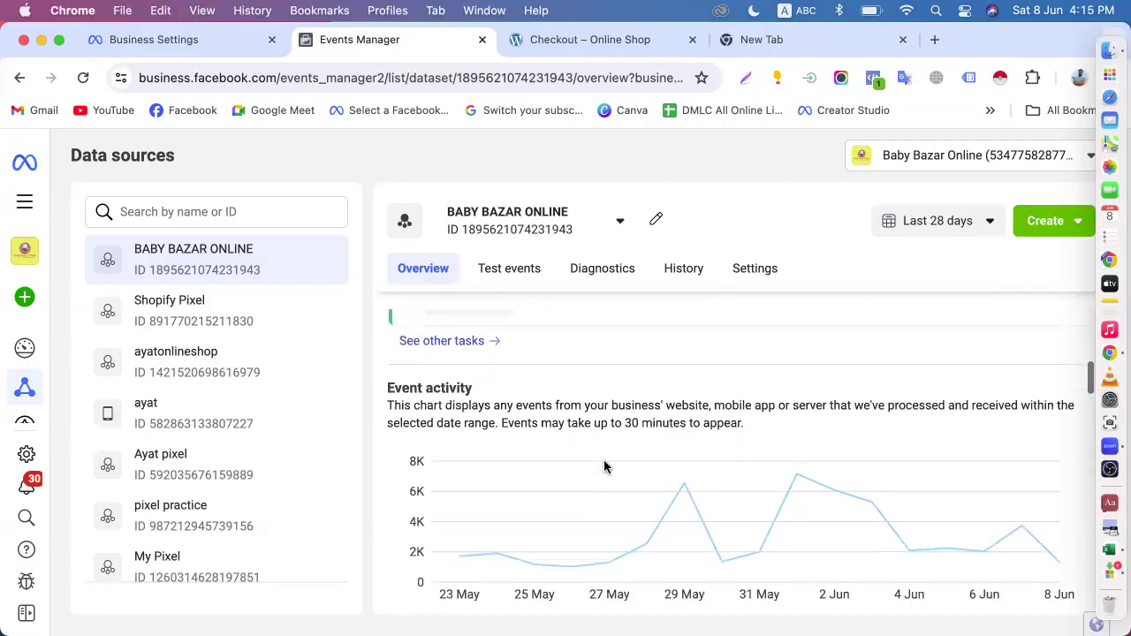
scroll(603, 467, down, 1)
scroll(603, 564, down, 3)
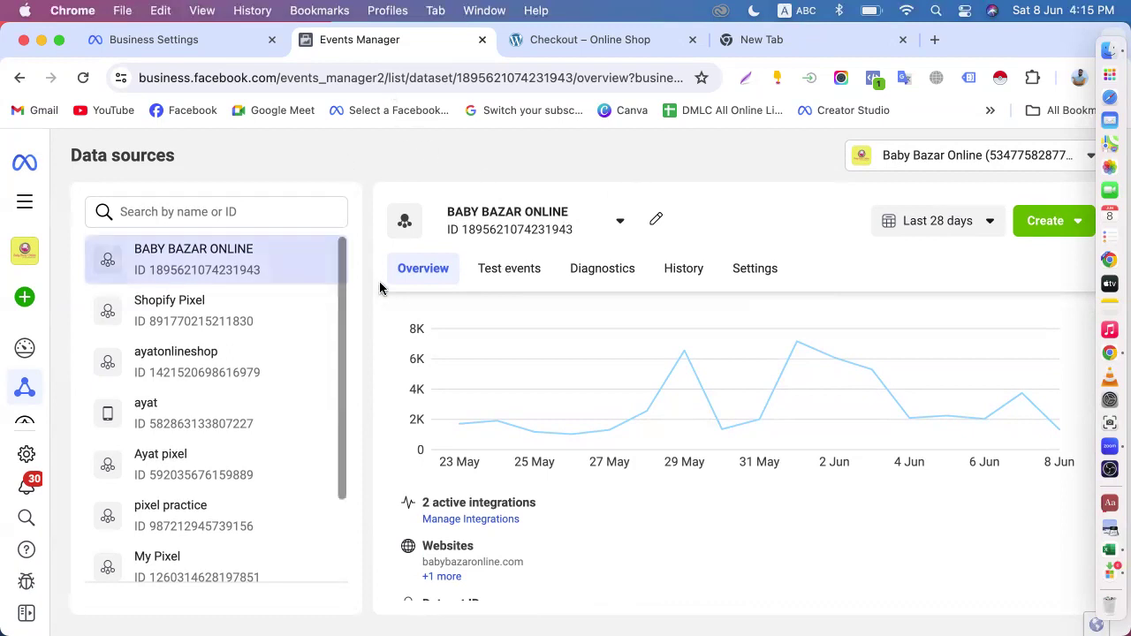
- Check the events from View content to Initiate checkout, then look back at add_shipping_info and Add payment info
scroll(507, 399, down, 10)
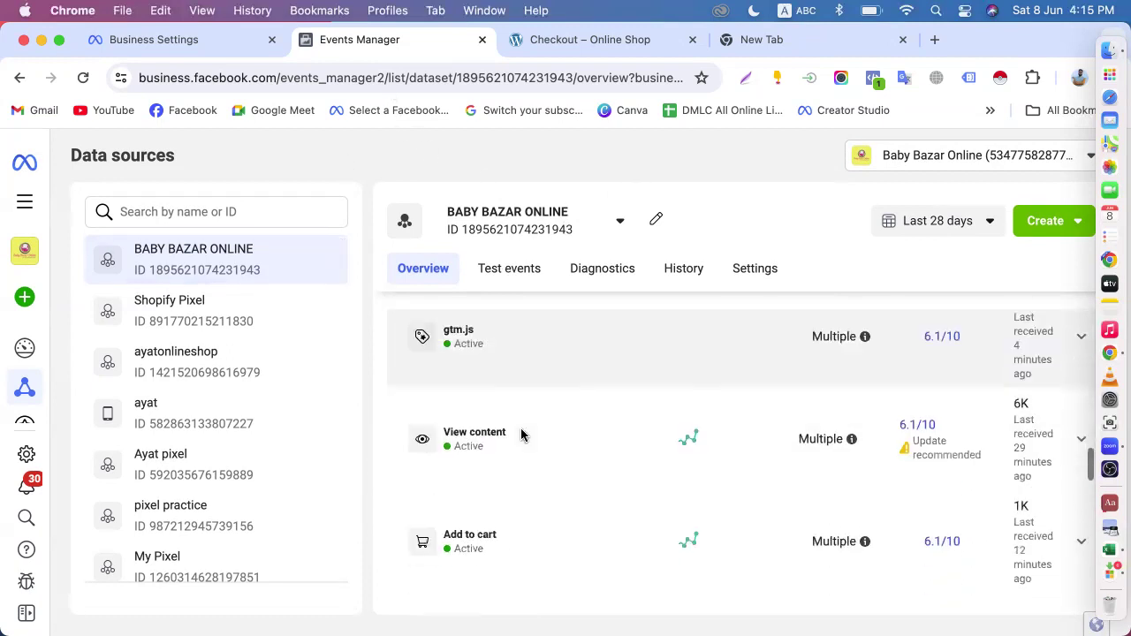
scroll(521, 433, down, 15)
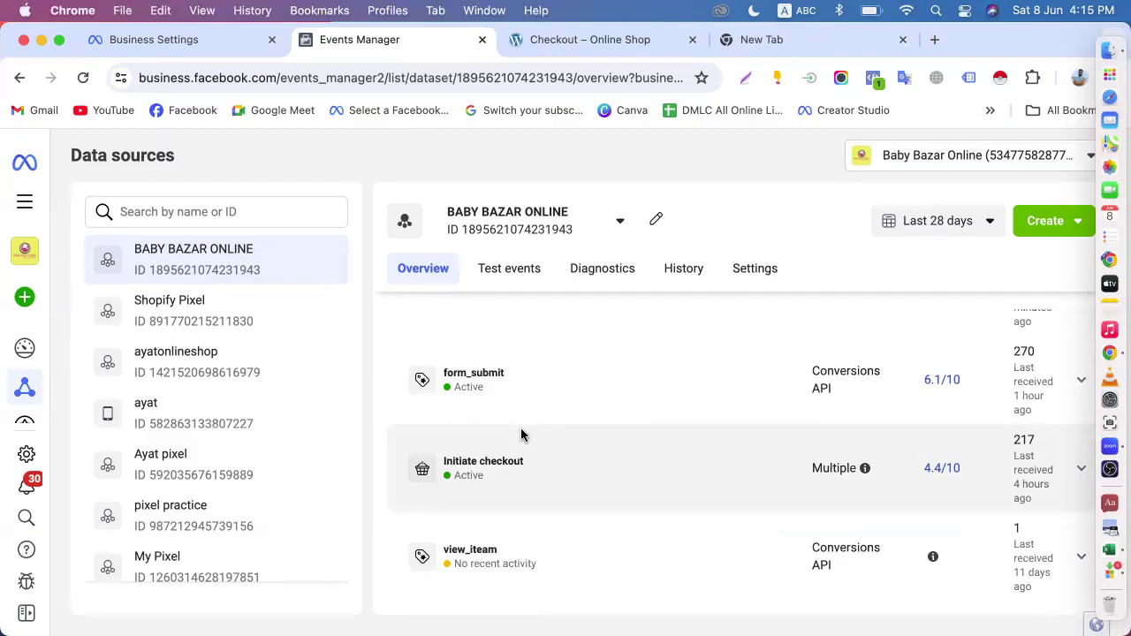
scroll(521, 433, up, 2)
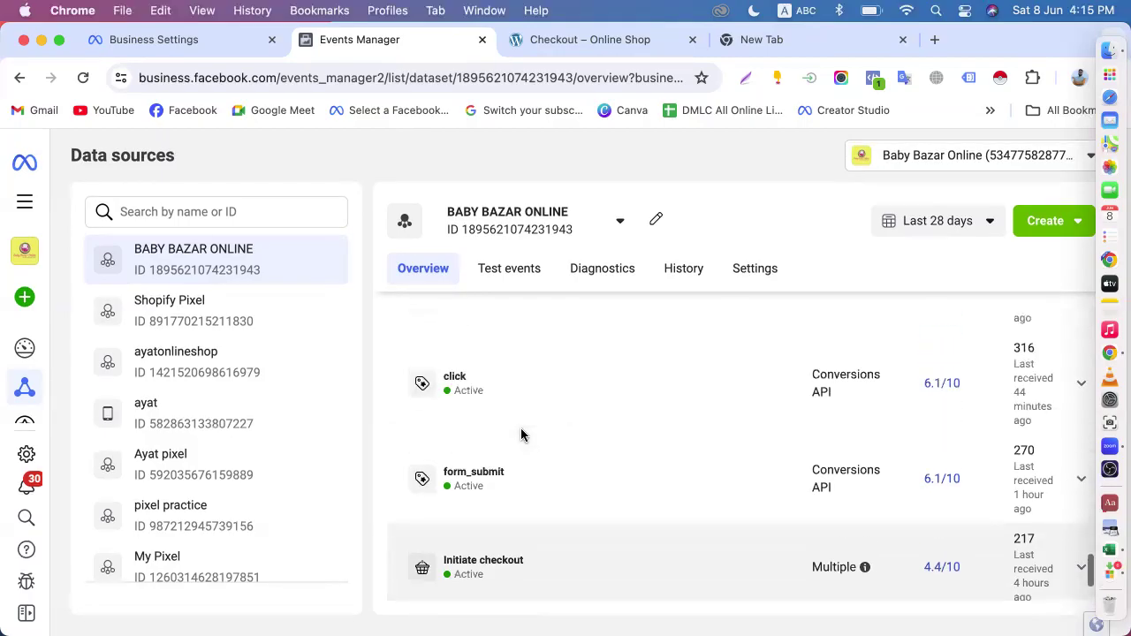
scroll(475, 387, up, 2)
scroll(476, 386, up, 1)
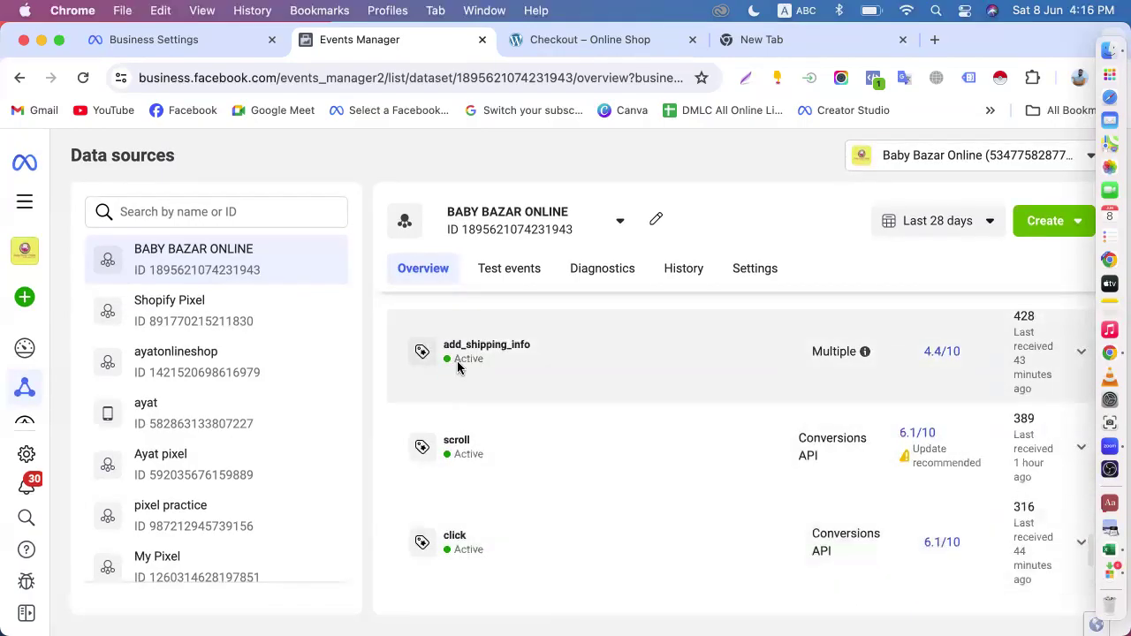
scroll(456, 365, up, 2)
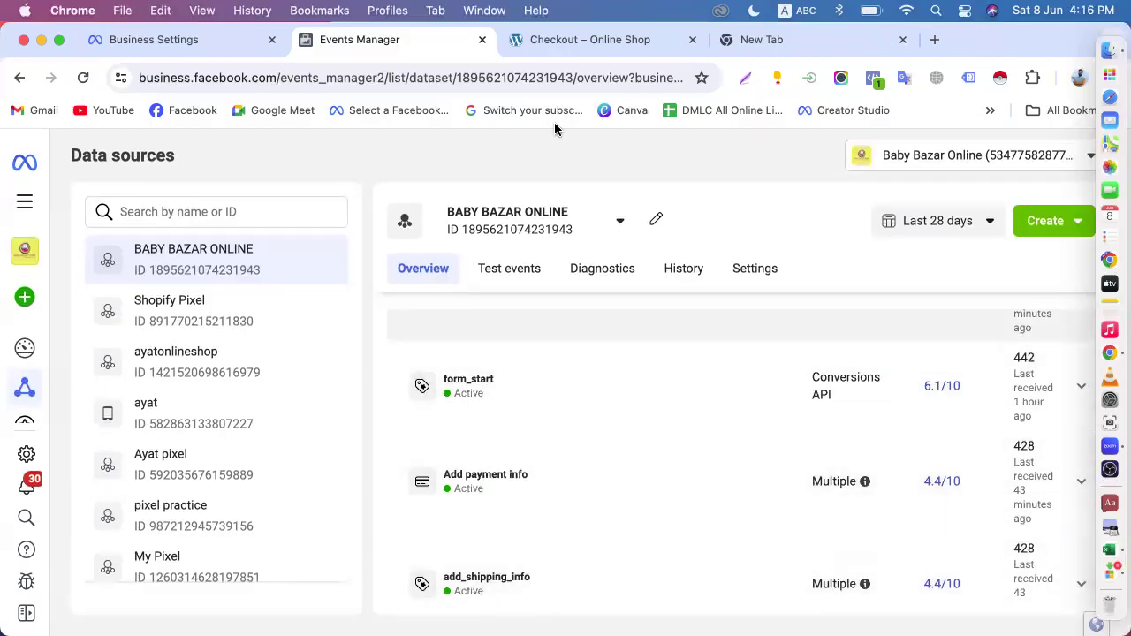
- Switch to the Online Shop, open its home page and look through it down to the footer links
click(587, 42)
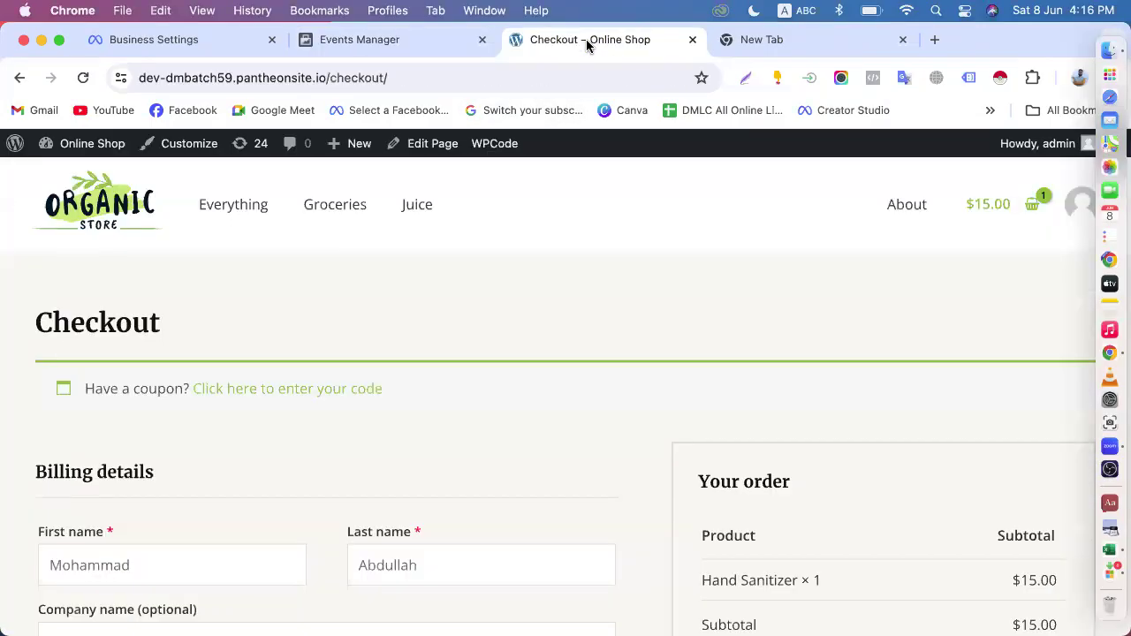
click(104, 217)
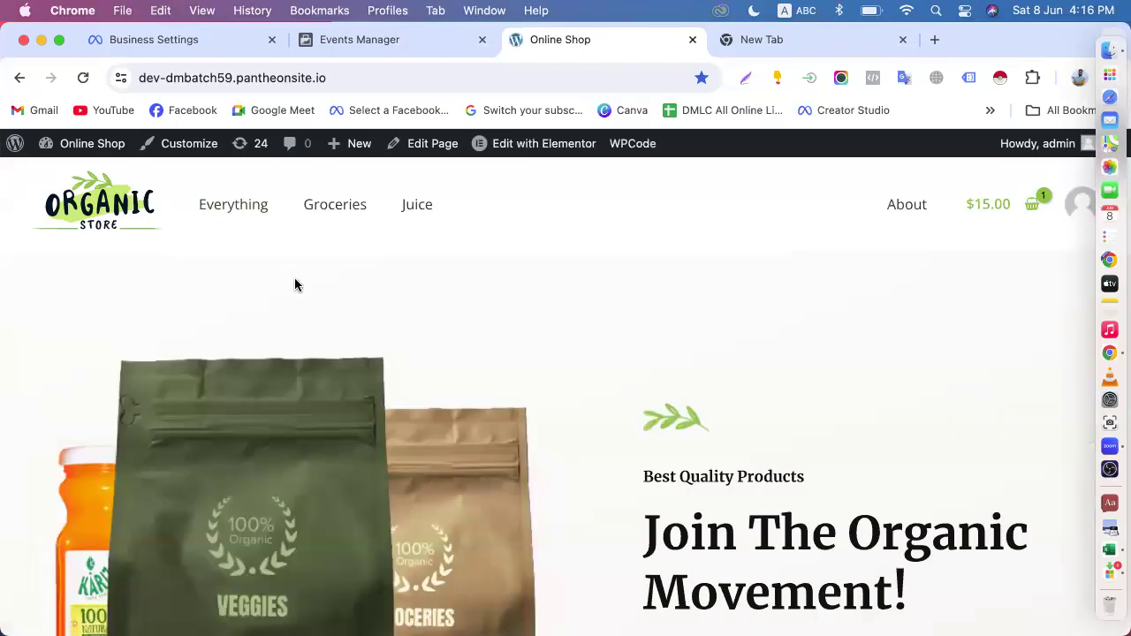
scroll(296, 285, down, 1)
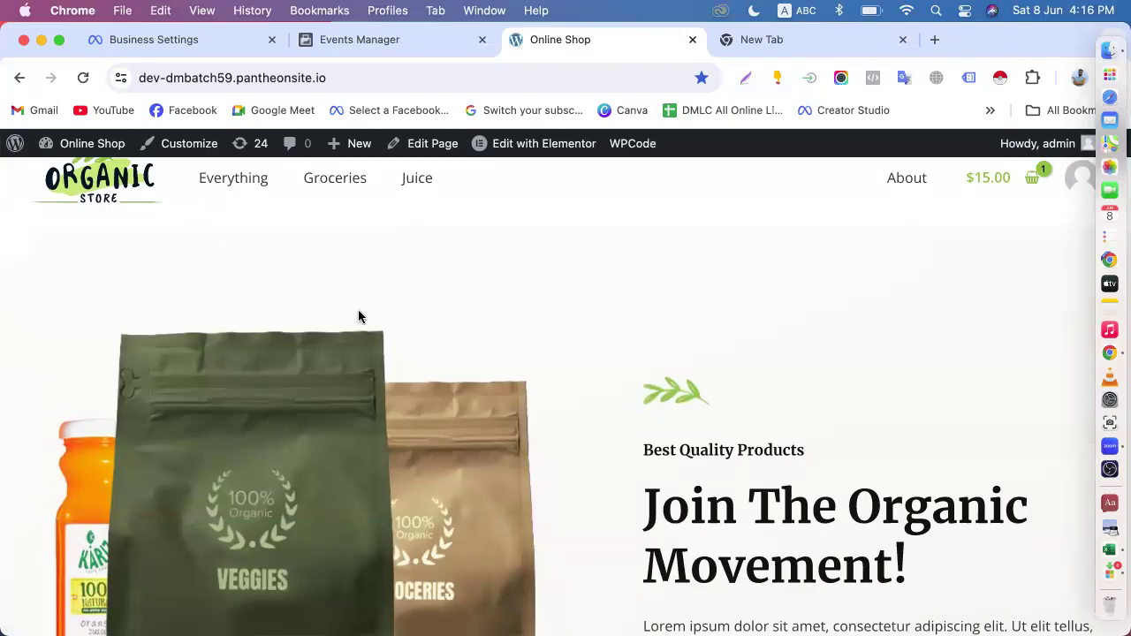
scroll(498, 419, down, 7)
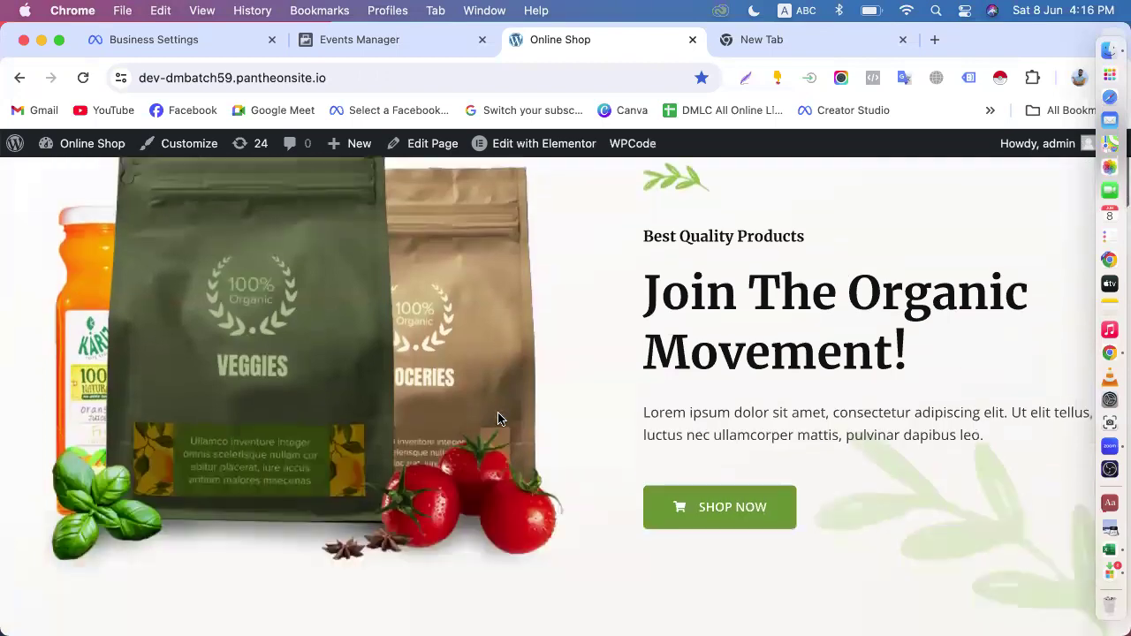
scroll(498, 419, down, 20)
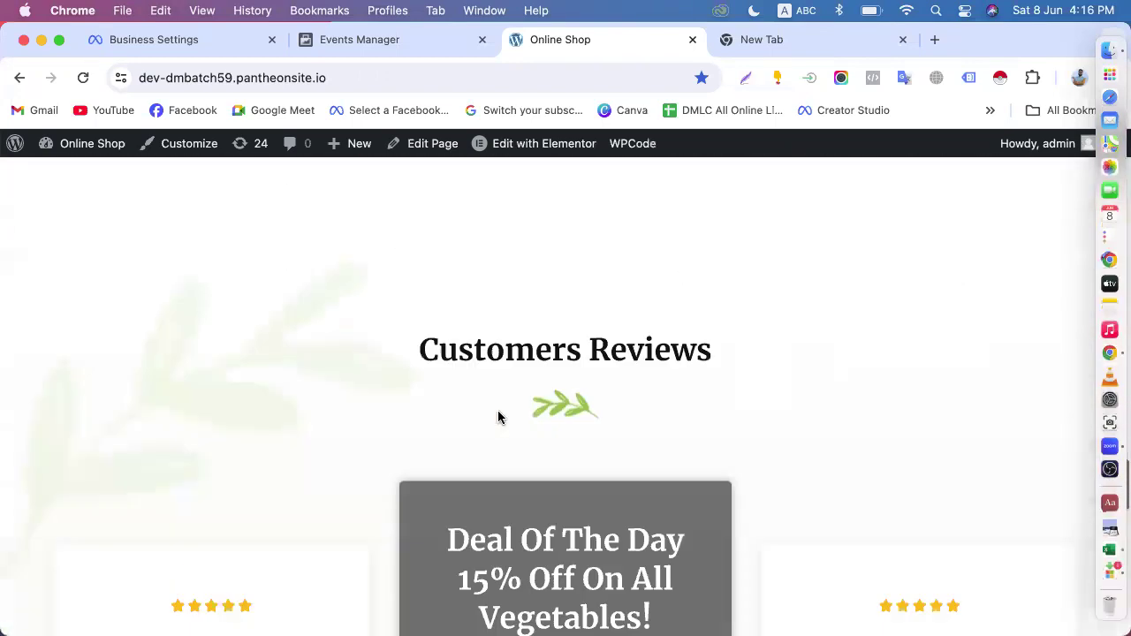
scroll(497, 407, down, 5)
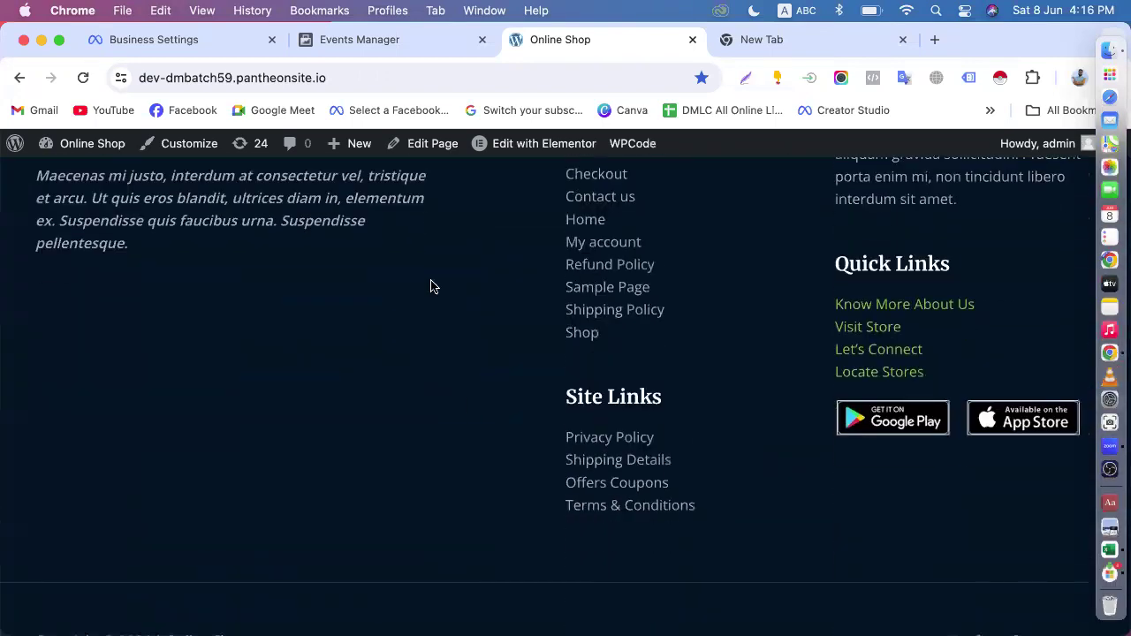
- Open the Assorted Coffee product page from the home page and return to the home page
click(769, 41)
click(560, 44)
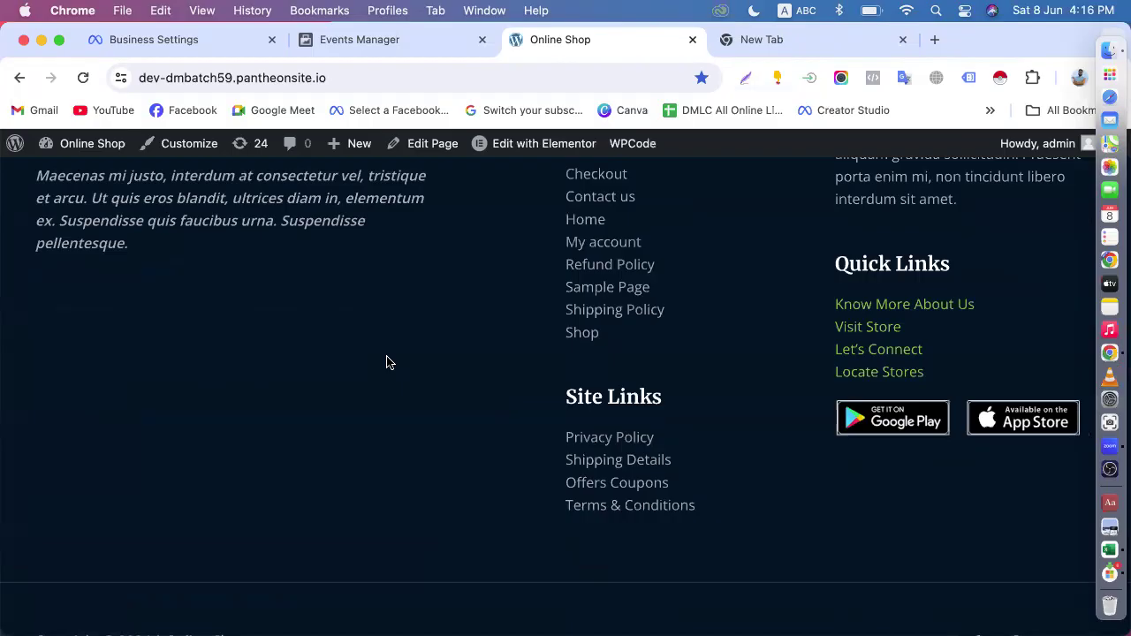
scroll(386, 358, up, 10)
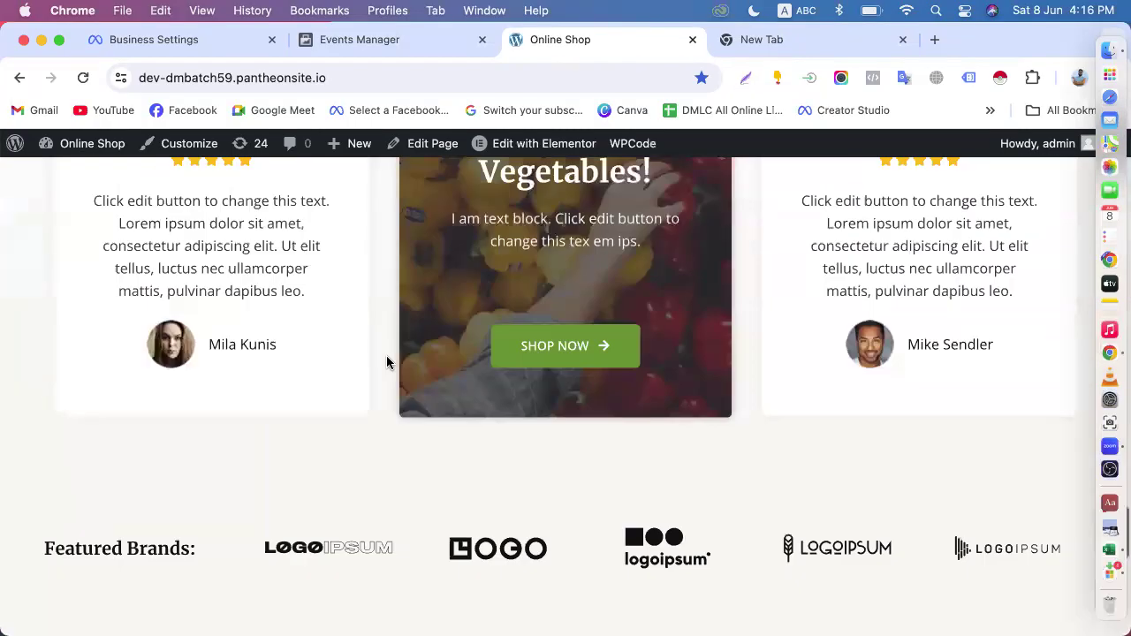
scroll(520, 371, up, 5)
scroll(520, 376, up, 3)
scroll(520, 377, down, 5)
click(189, 308)
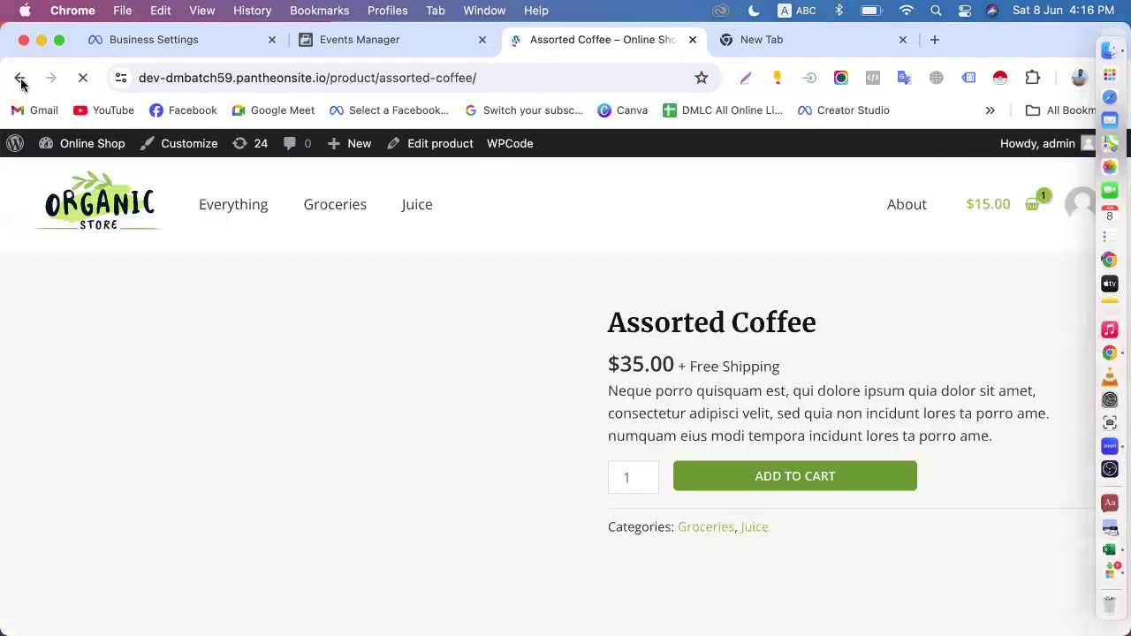
key(super+bracketleft)
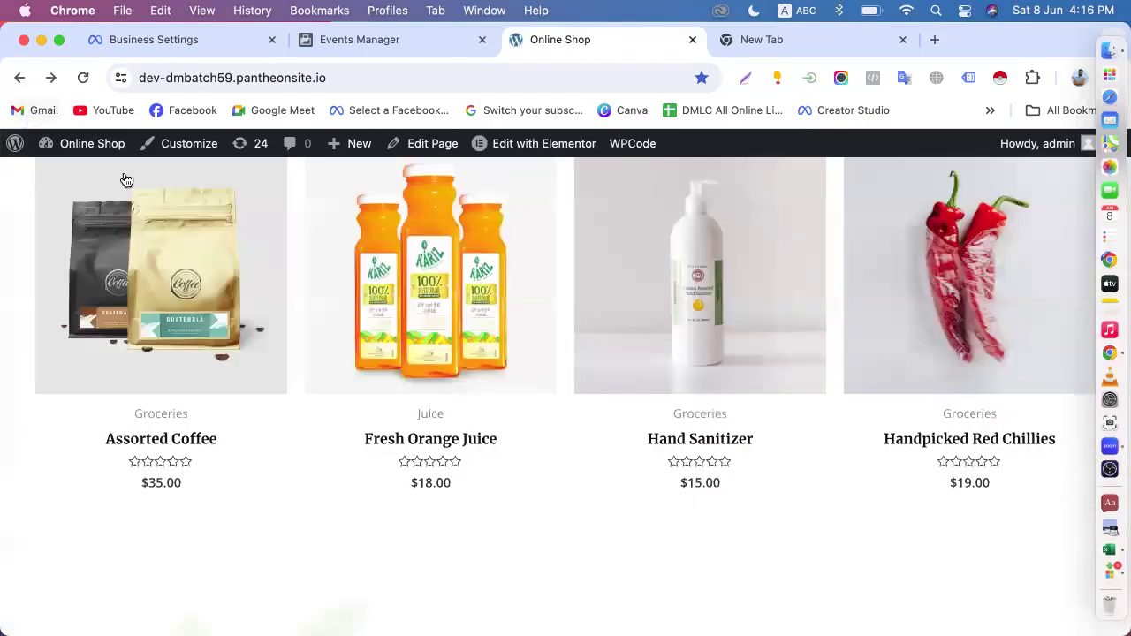
- Look over the home page's first-purchase offer and open Assorted Coffee from Trending Products again
scroll(182, 250, up, 10)
scroll(328, 324, down, 6)
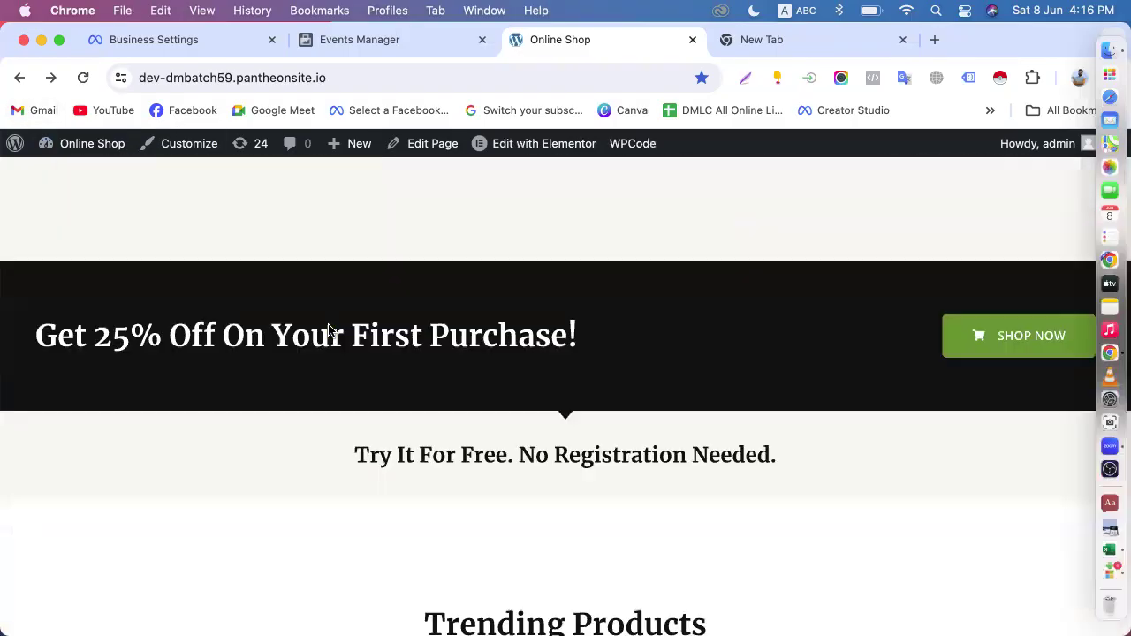
scroll(307, 281, down, 2)
click(202, 359)
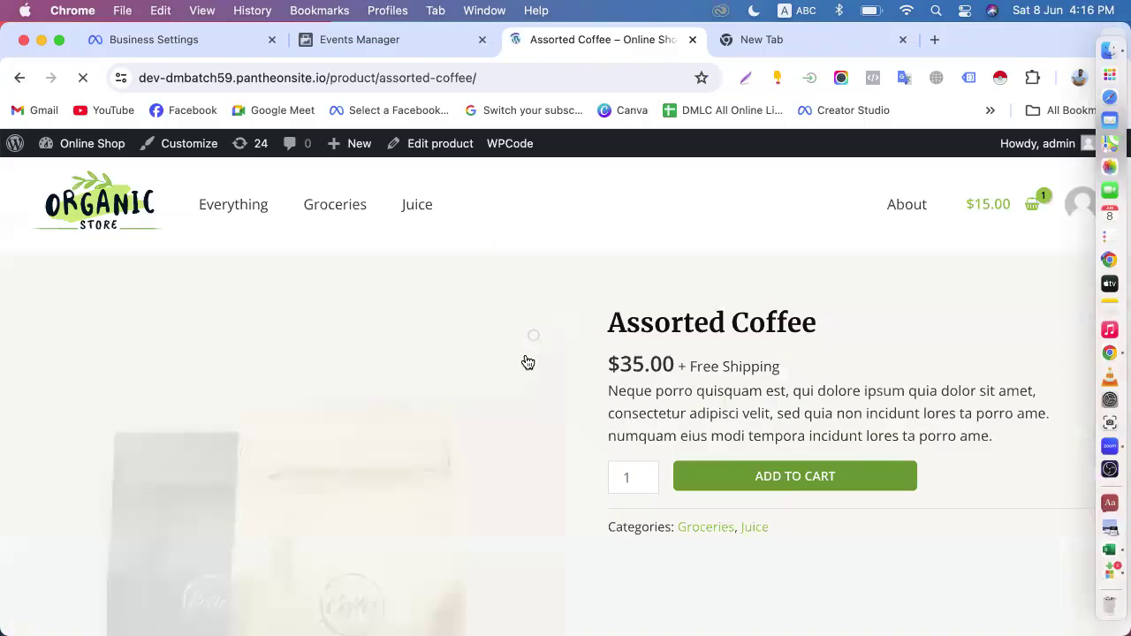
- Go back to the Online Shop's home page and open Hand Sanitizer from Best Selling Products
click(752, 41)
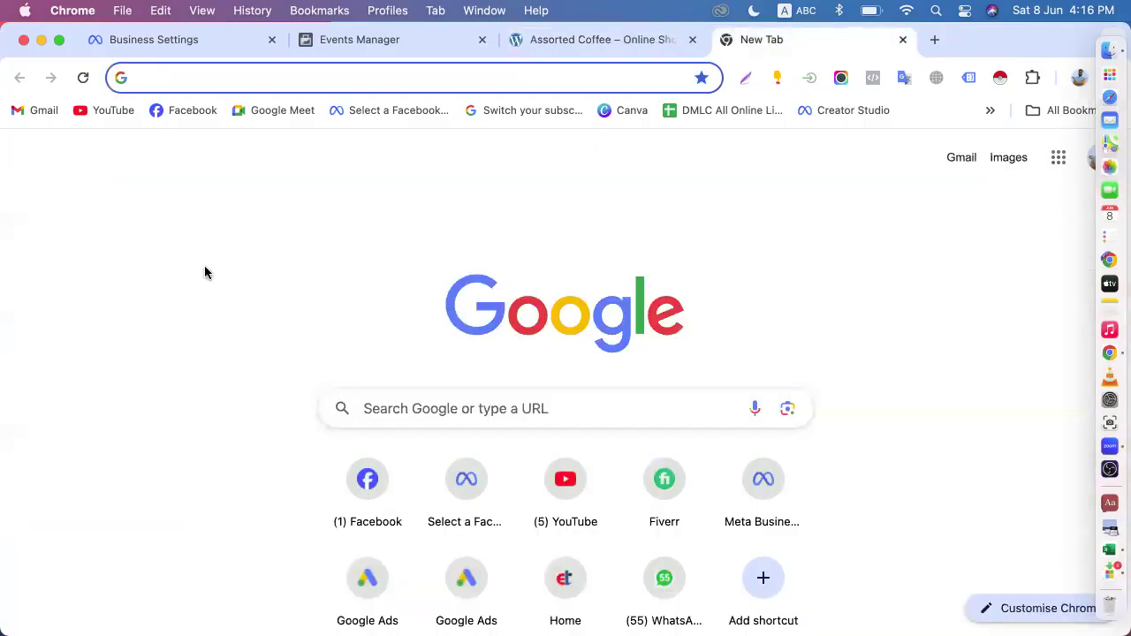
click(576, 37)
click(106, 232)
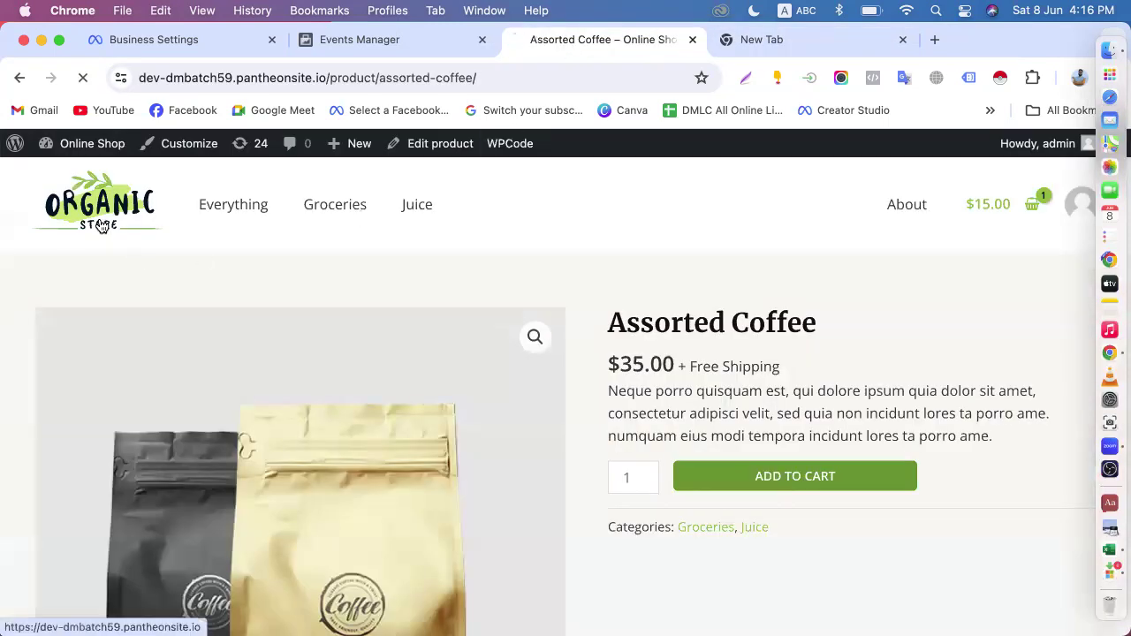
scroll(317, 302, down, 10)
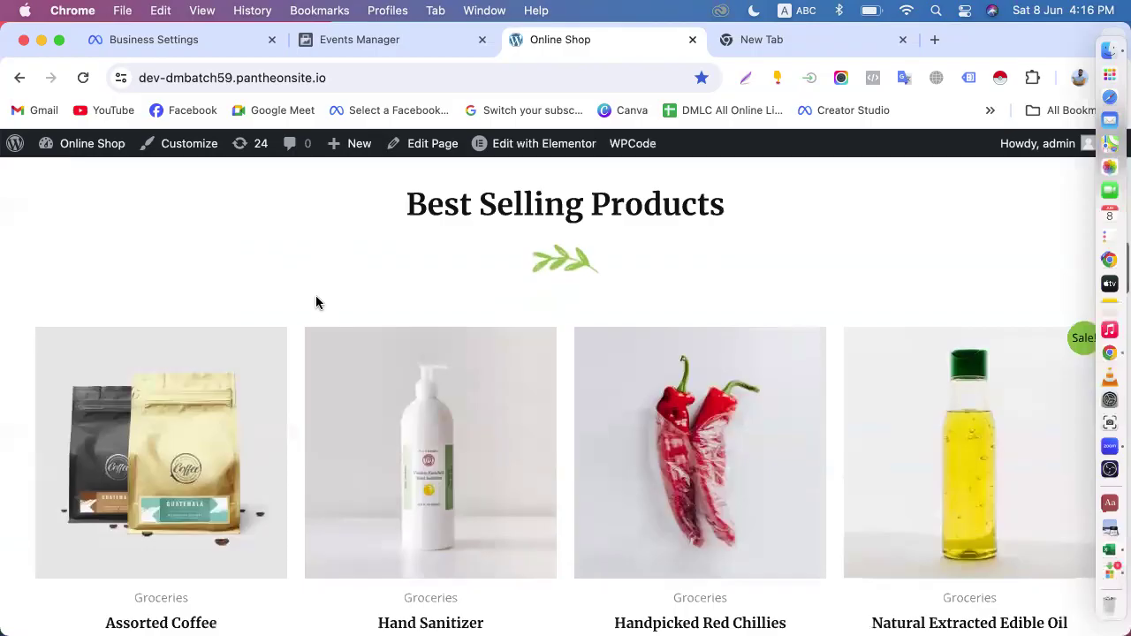
scroll(316, 291, down, 3)
click(391, 273)
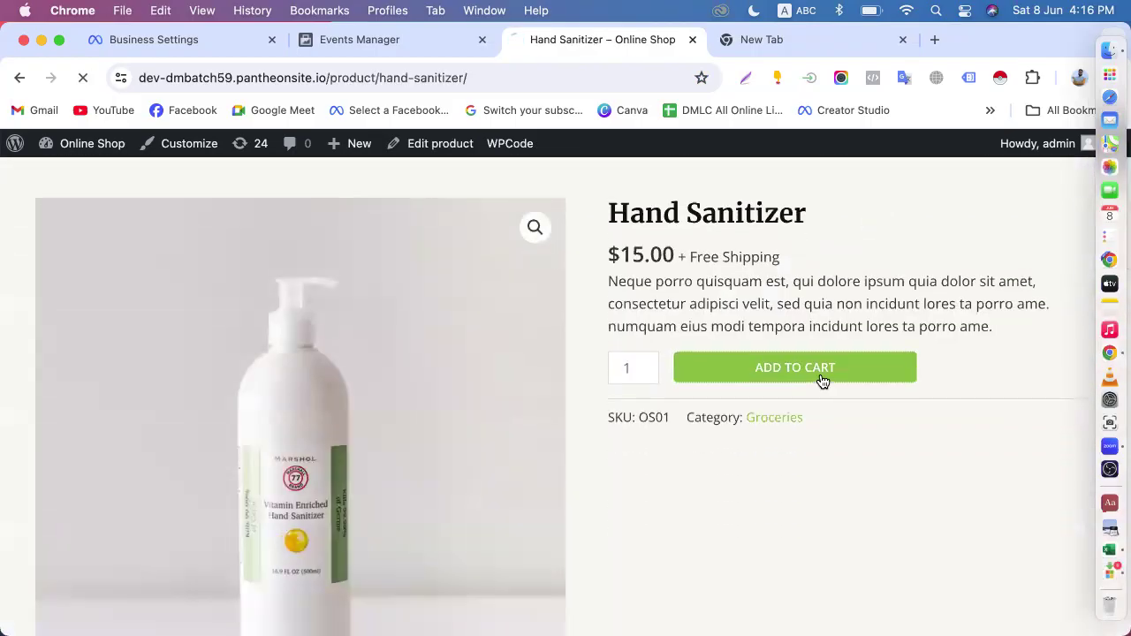
- Add one Hand Sanitizer to the cart, view the shopping cart and go back to the product page
click(822, 380)
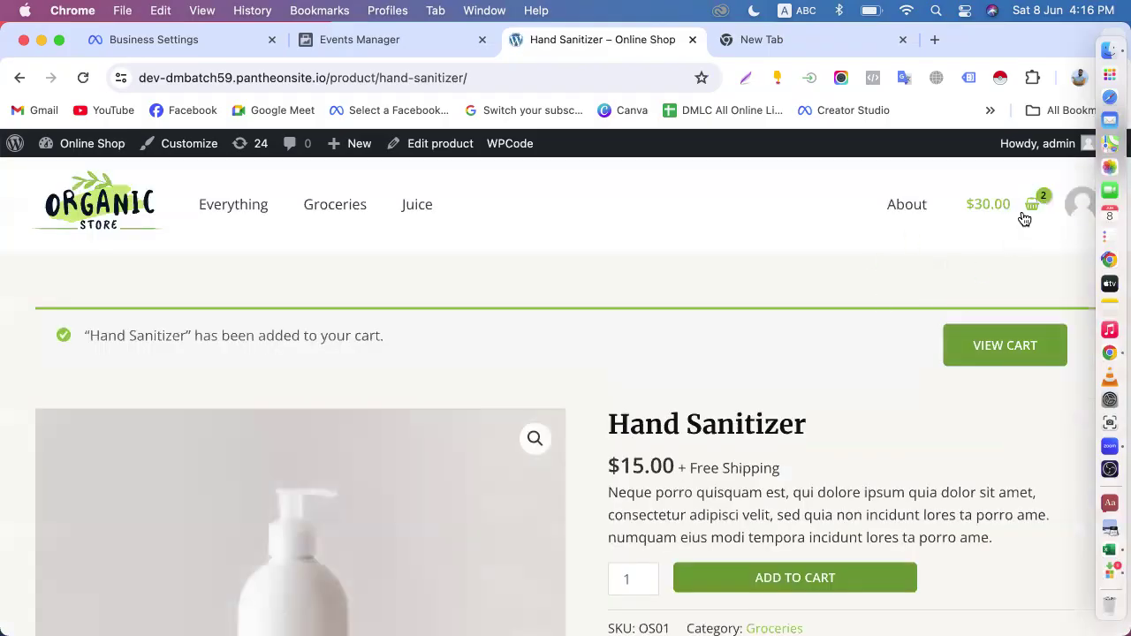
click(1027, 210)
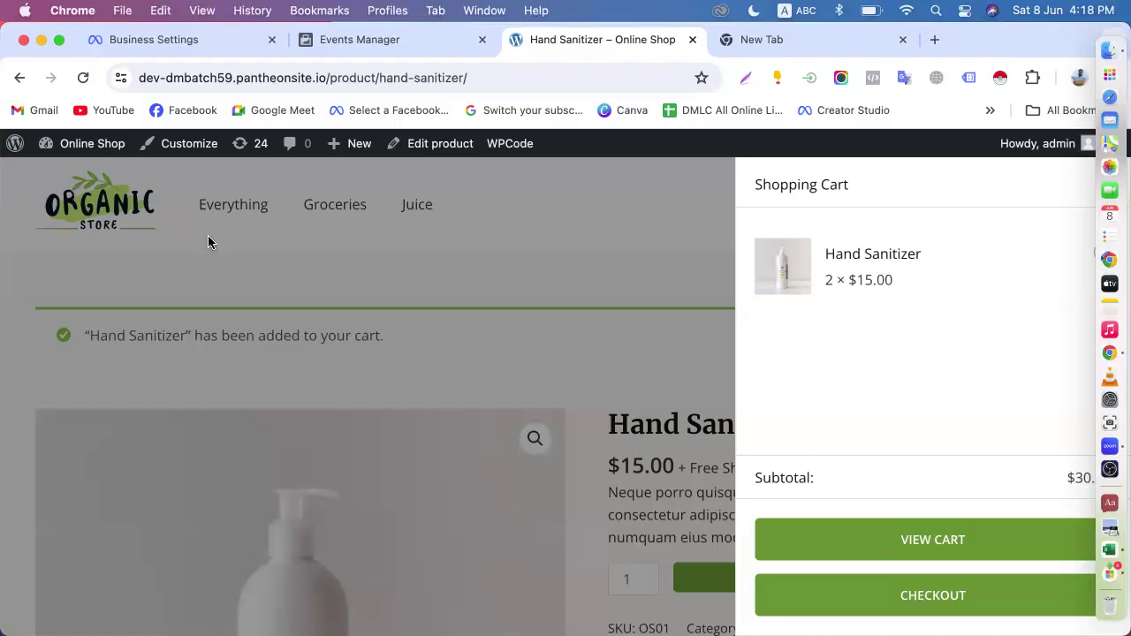
click(19, 77)
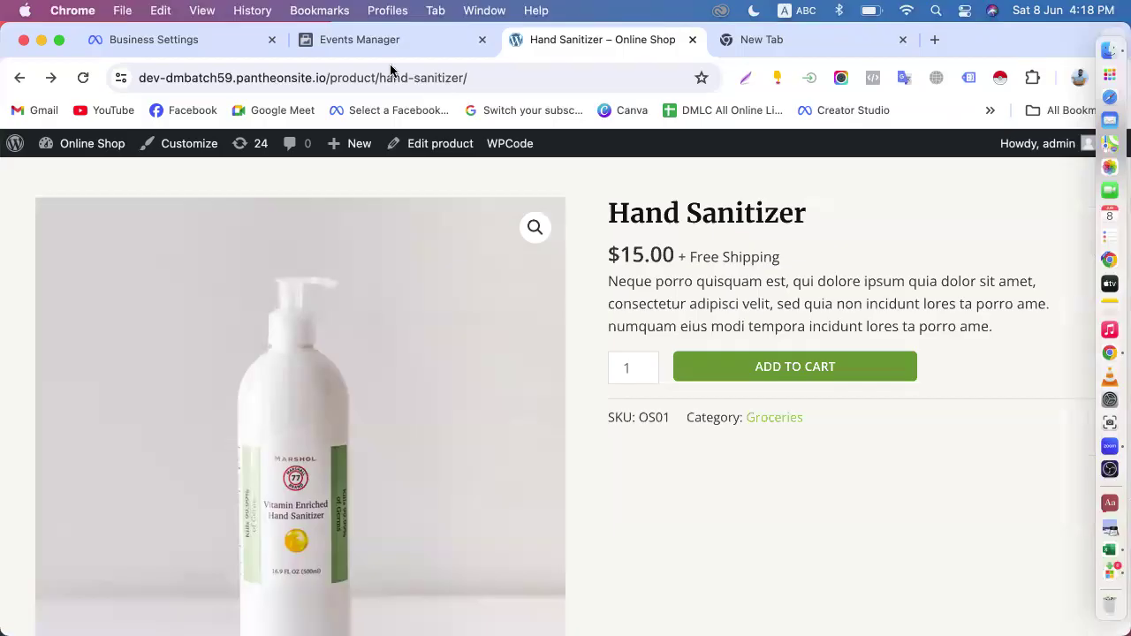
- Compare the PageView event in Events Manager with the Online Shop's product page and home page
click(358, 39)
scroll(421, 390, down, 5)
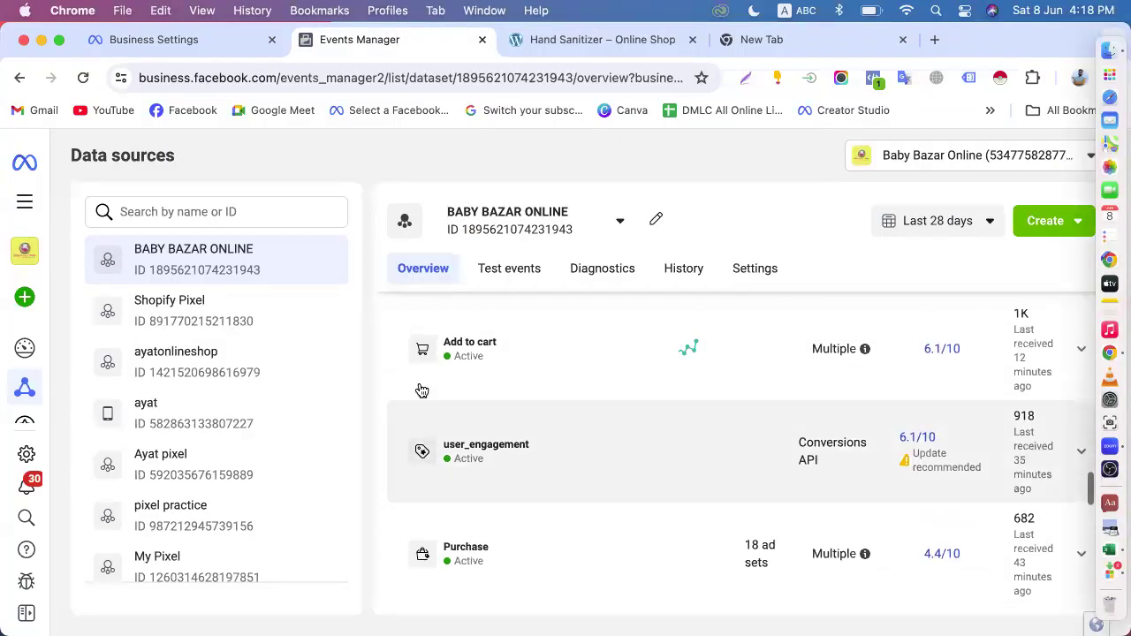
scroll(487, 399, up, 5)
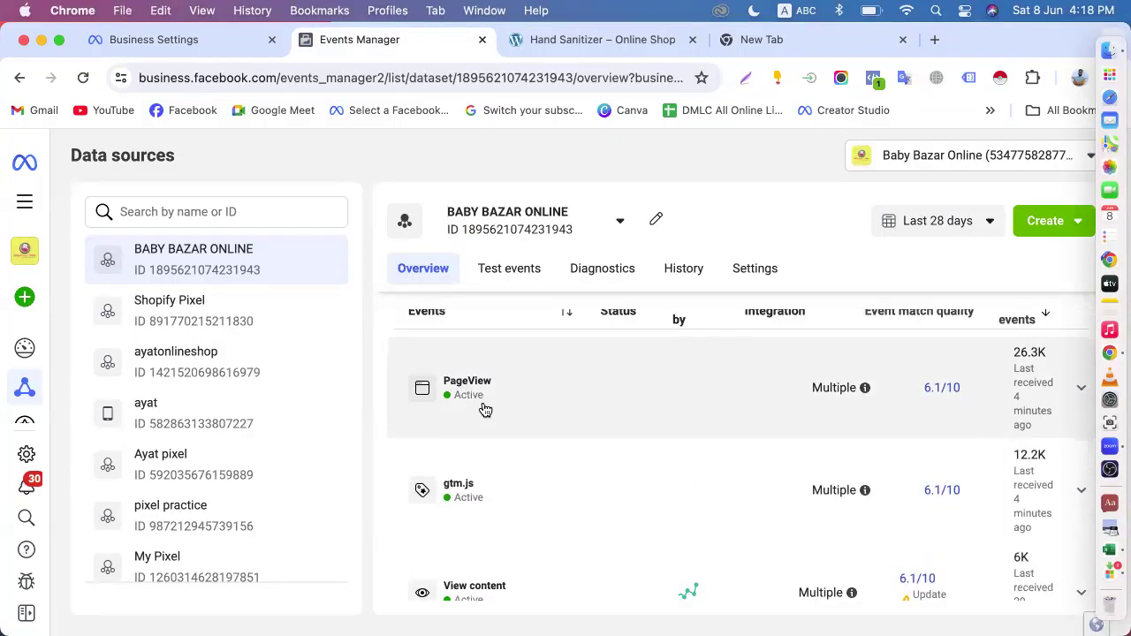
click(593, 55)
click(20, 77)
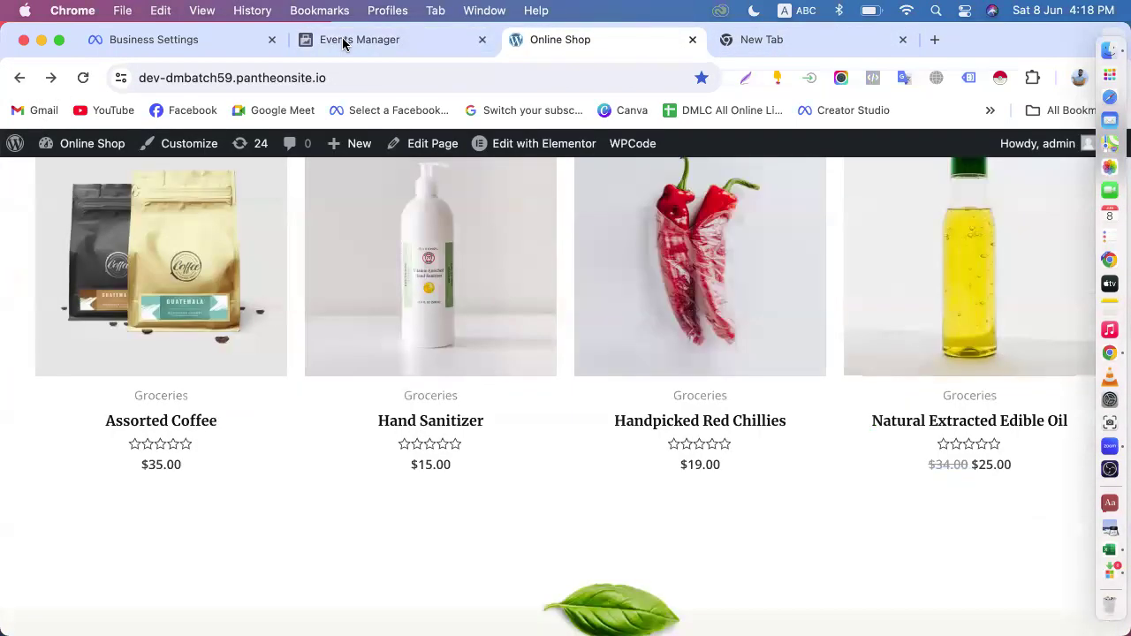
click(347, 41)
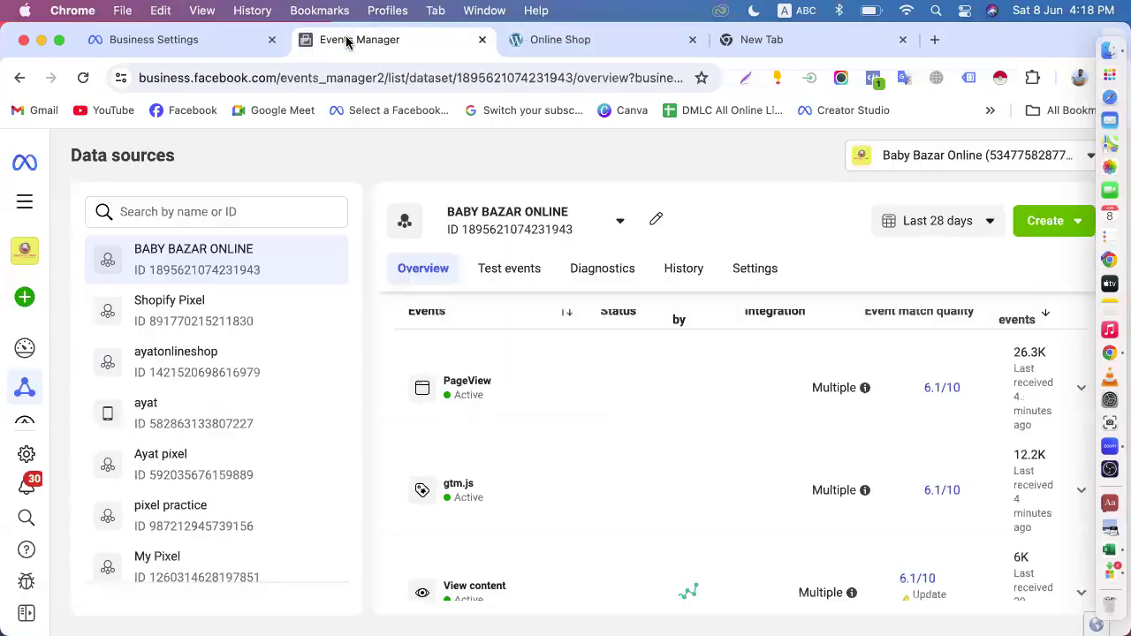
click(543, 39)
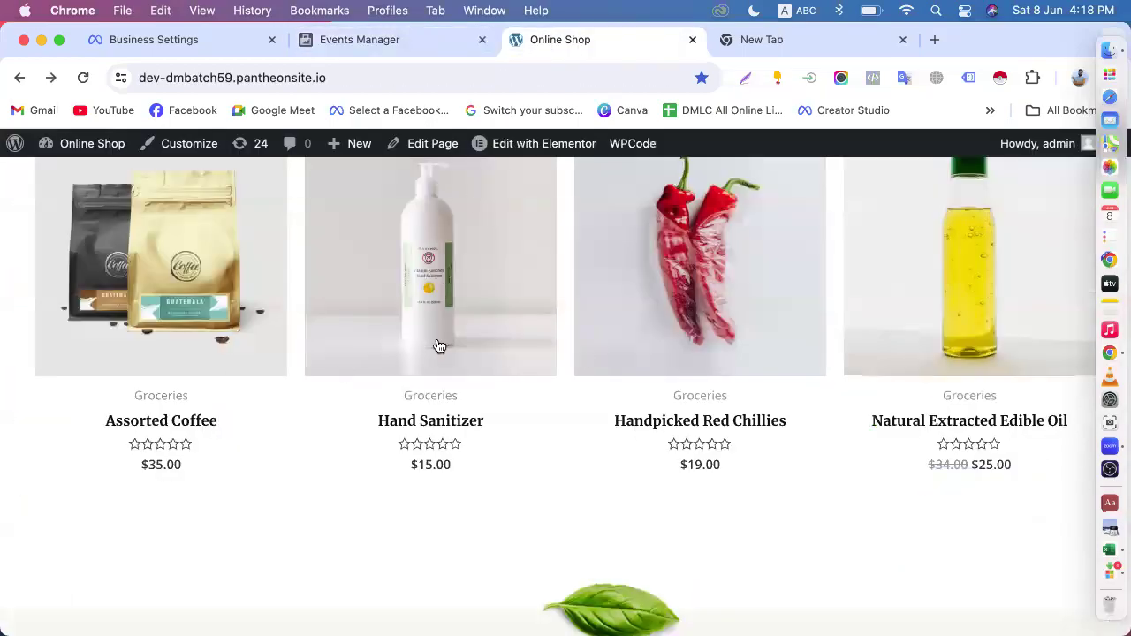
- Switch to Events Manager and examine the pixel events from PageView through Add to cart and Purchase to Initiate checkout
click(380, 43)
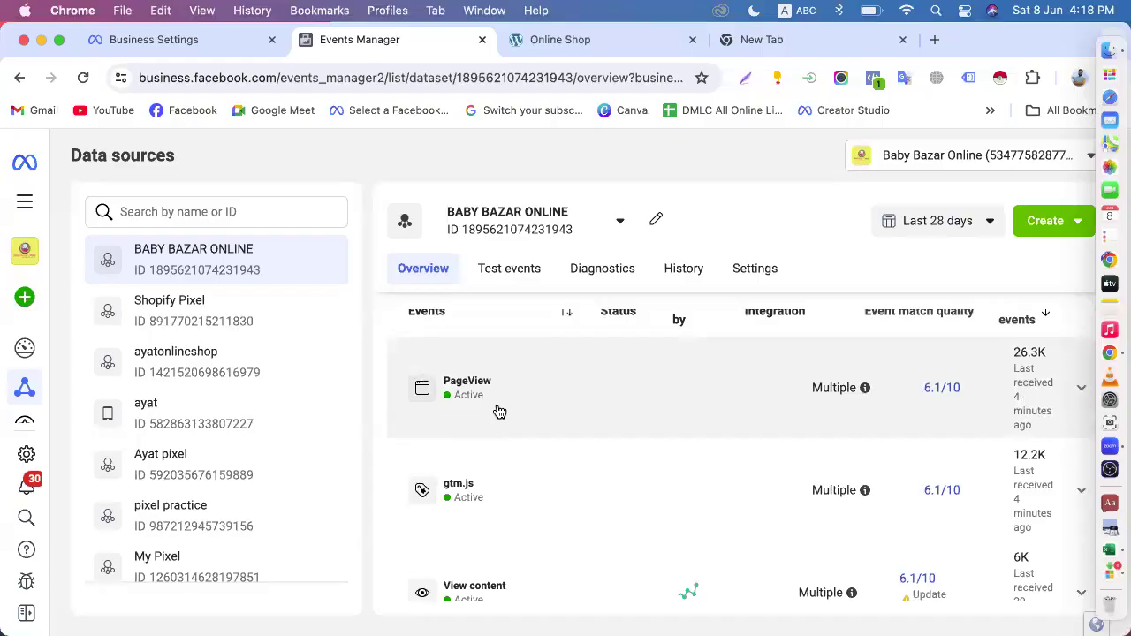
scroll(497, 409, down, 3)
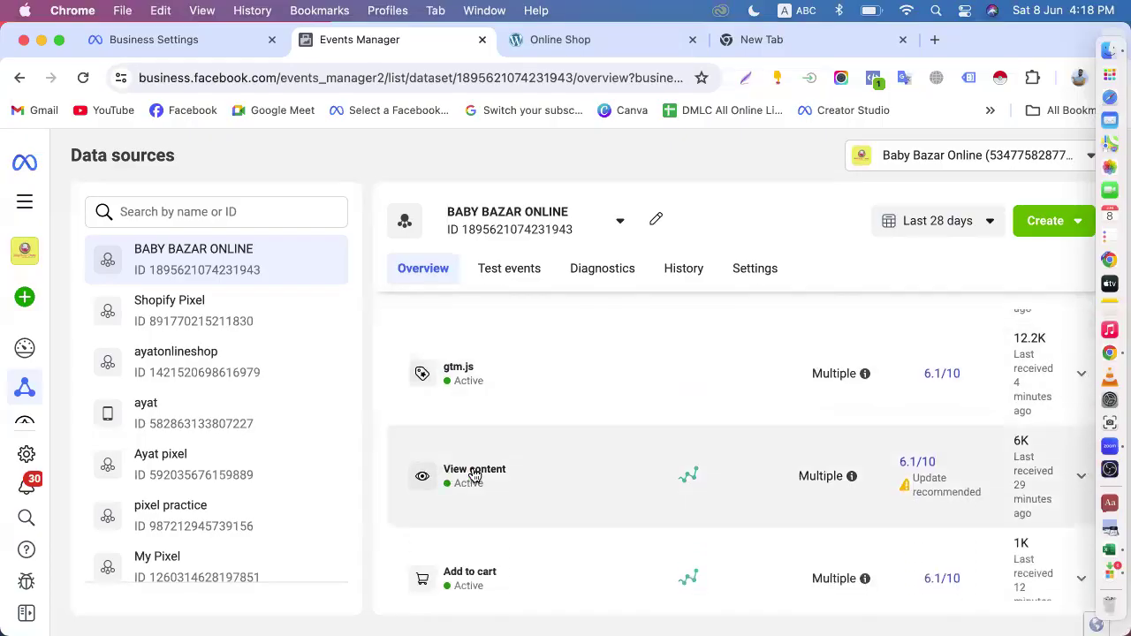
scroll(474, 476, down, 3)
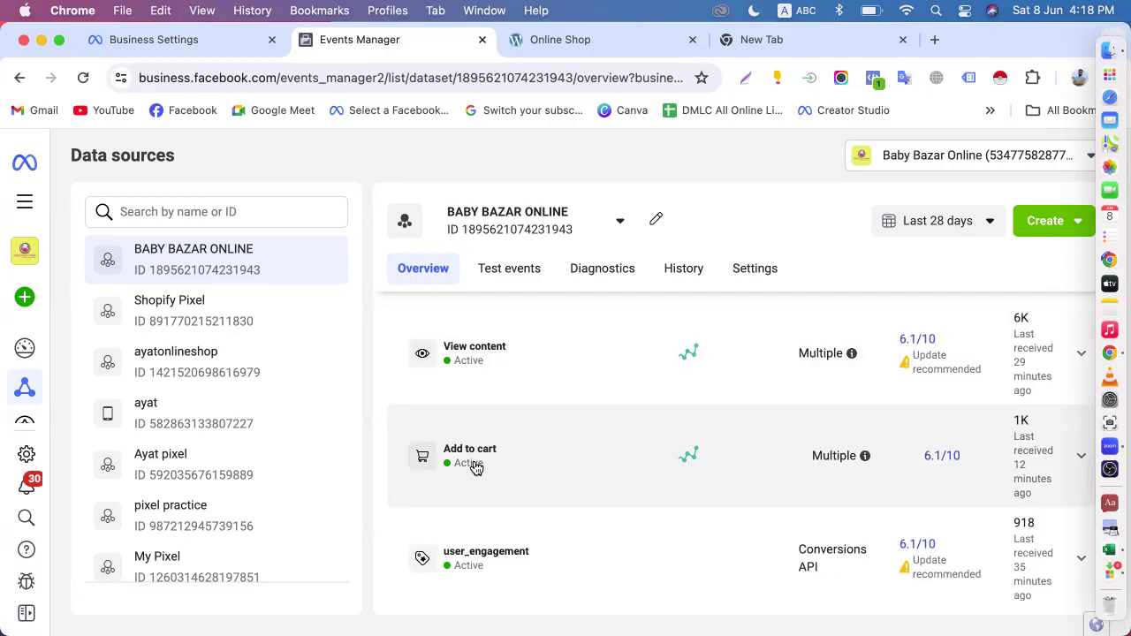
scroll(474, 467, down, 6)
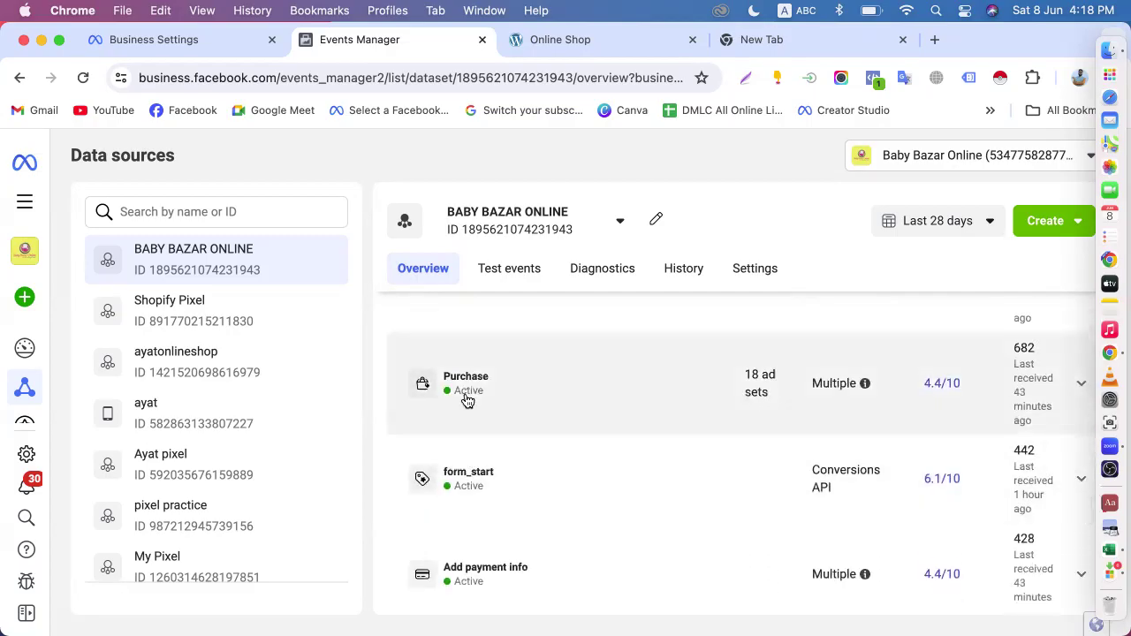
scroll(467, 400, down, 12)
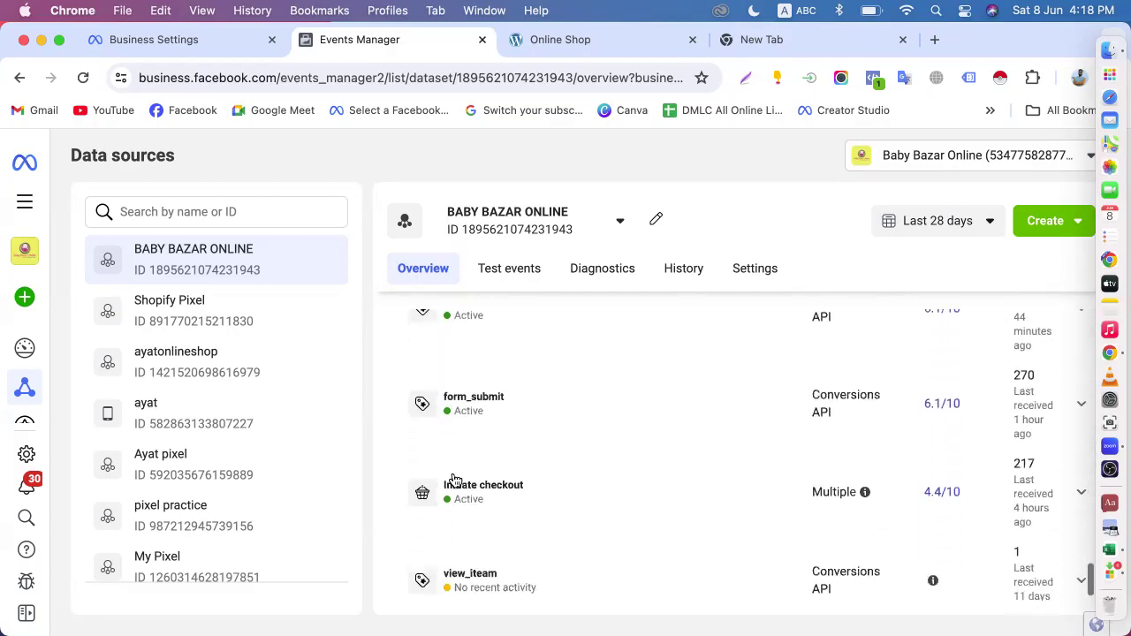
scroll(453, 480, down, 1)
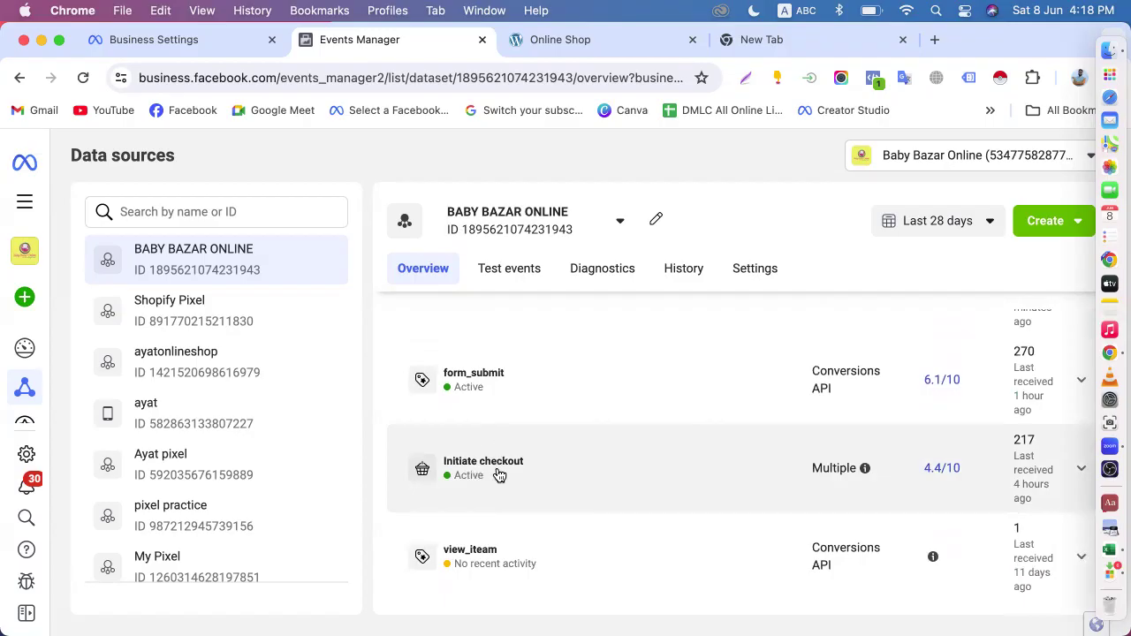
scroll(499, 475, up, 15)
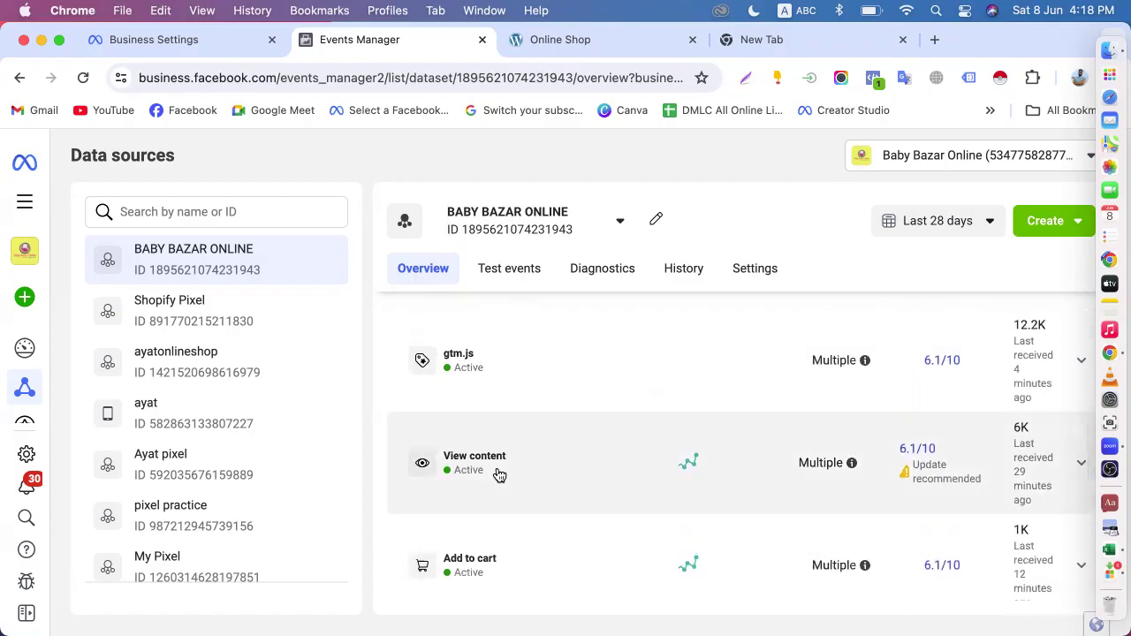
scroll(499, 476, up, 10)
scroll(500, 476, up, 1)
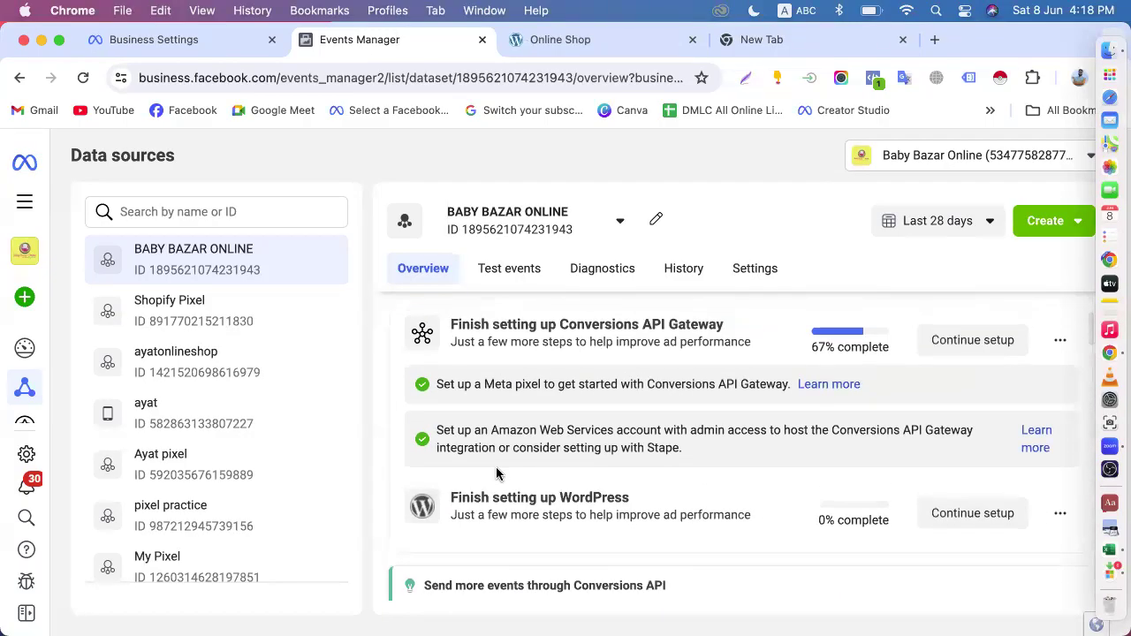
- Switch to the Online Shop and look over its home page from the header to Best Selling Products
click(568, 39)
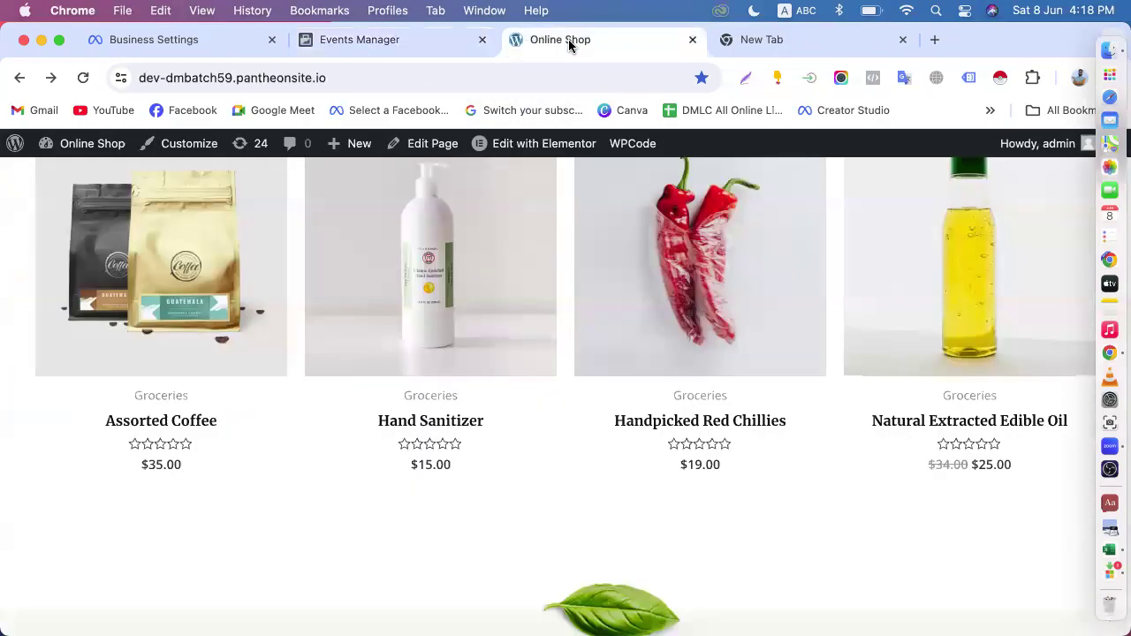
scroll(664, 292, up, 10)
scroll(605, 298, down, 6)
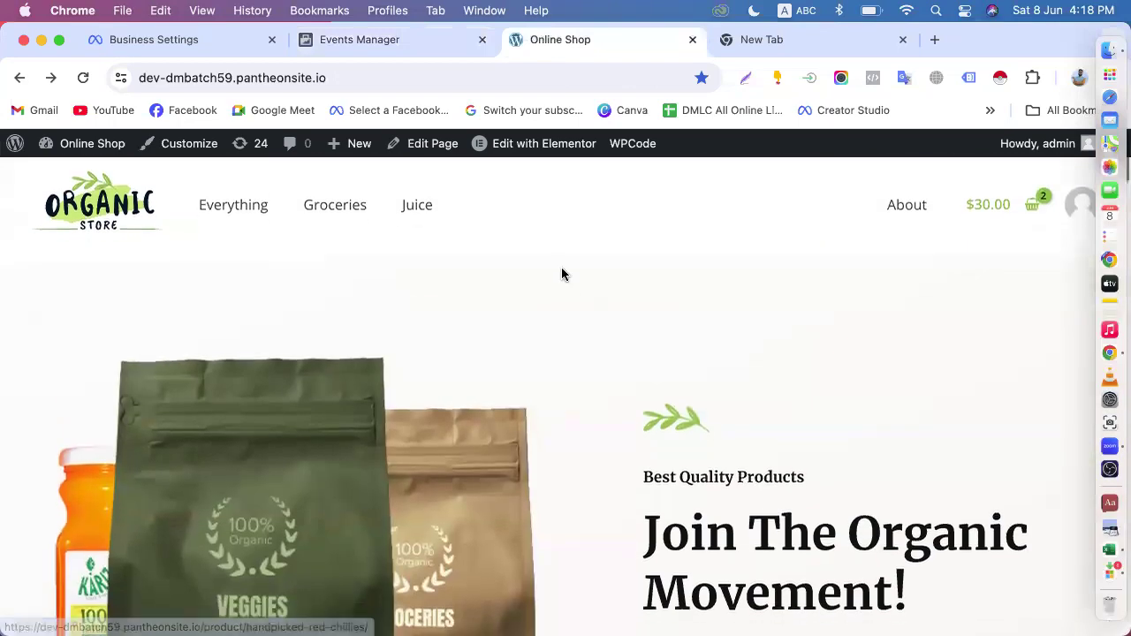
scroll(605, 298, down, 5)
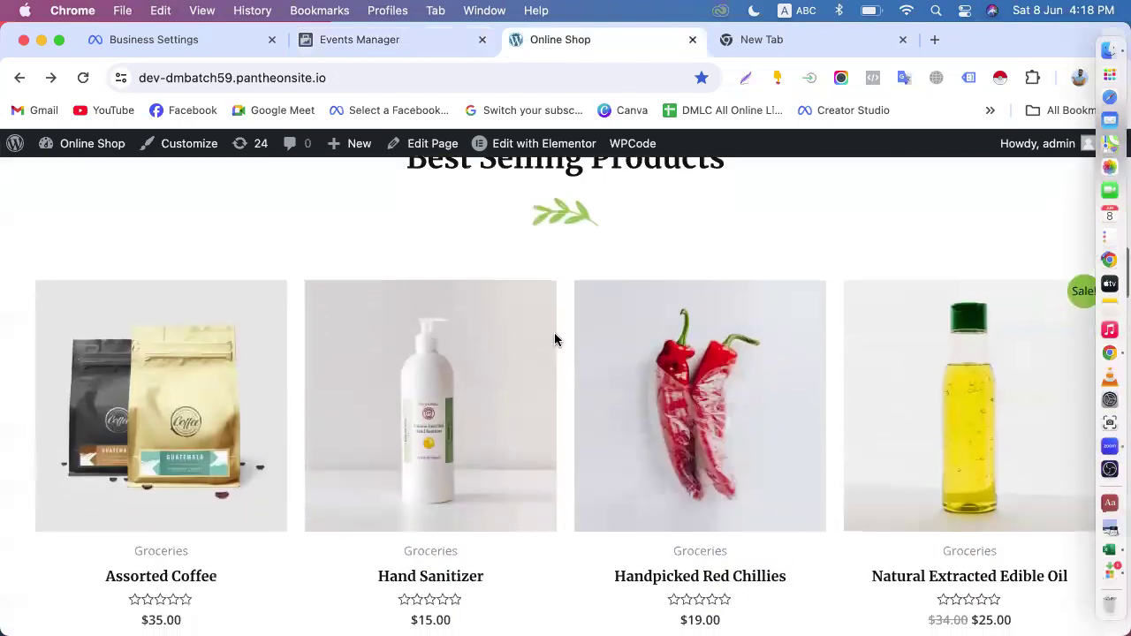
- Return to Events Manager and examine the Event activity chart and the PageView and View content events
click(386, 40)
scroll(540, 406, down, 10)
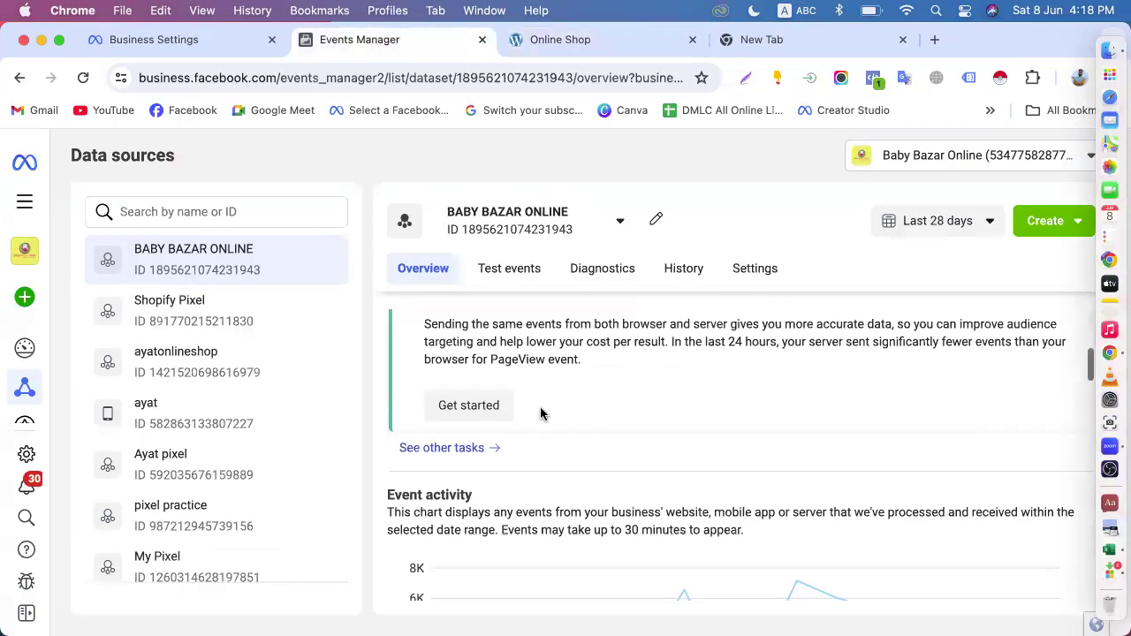
scroll(567, 430, down, 10)
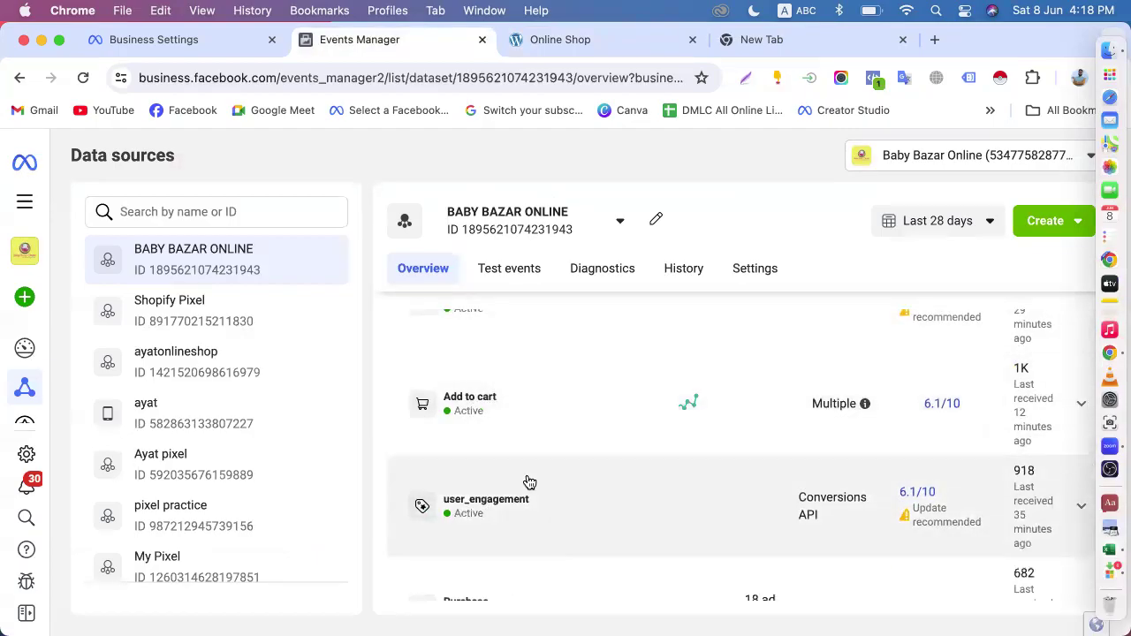
scroll(524, 480, down, 3)
scroll(511, 425, up, 15)
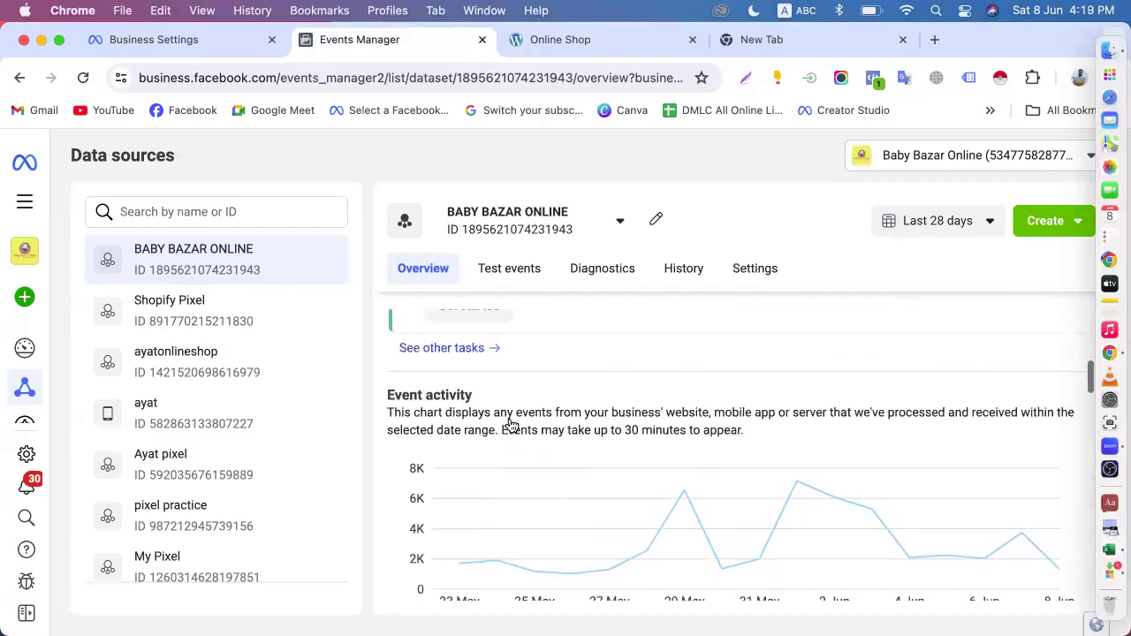
scroll(502, 423, down, 5)
scroll(468, 500, down, 4)
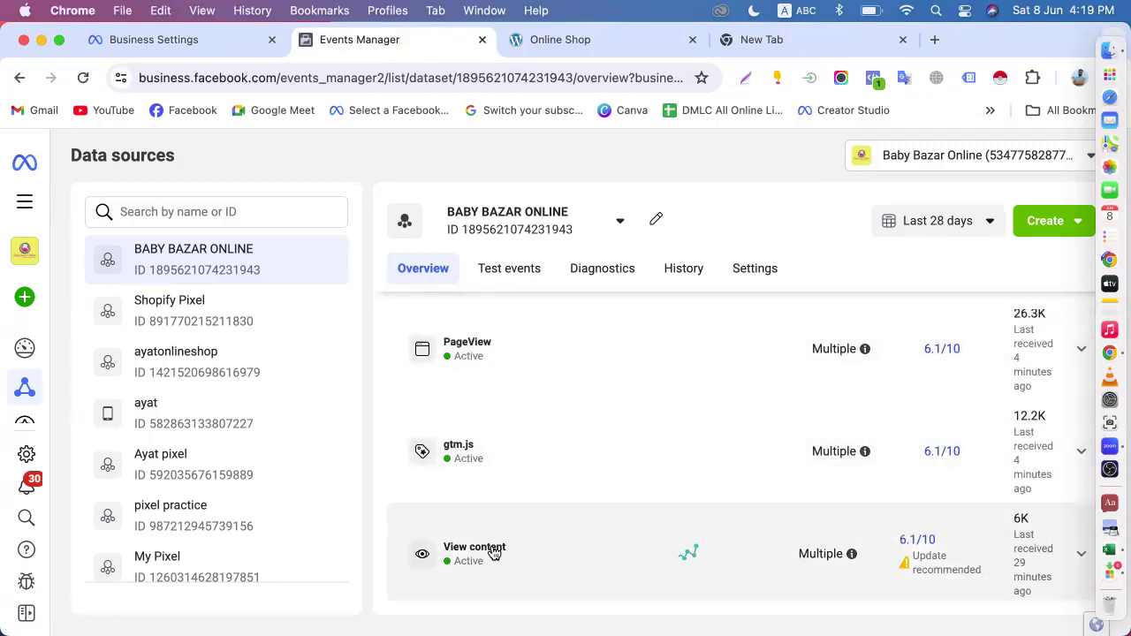
- Compare the View content, Add to cart and Purchase events in the Baby Bazar Online pixel's event list
scroll(493, 553, down, 3)
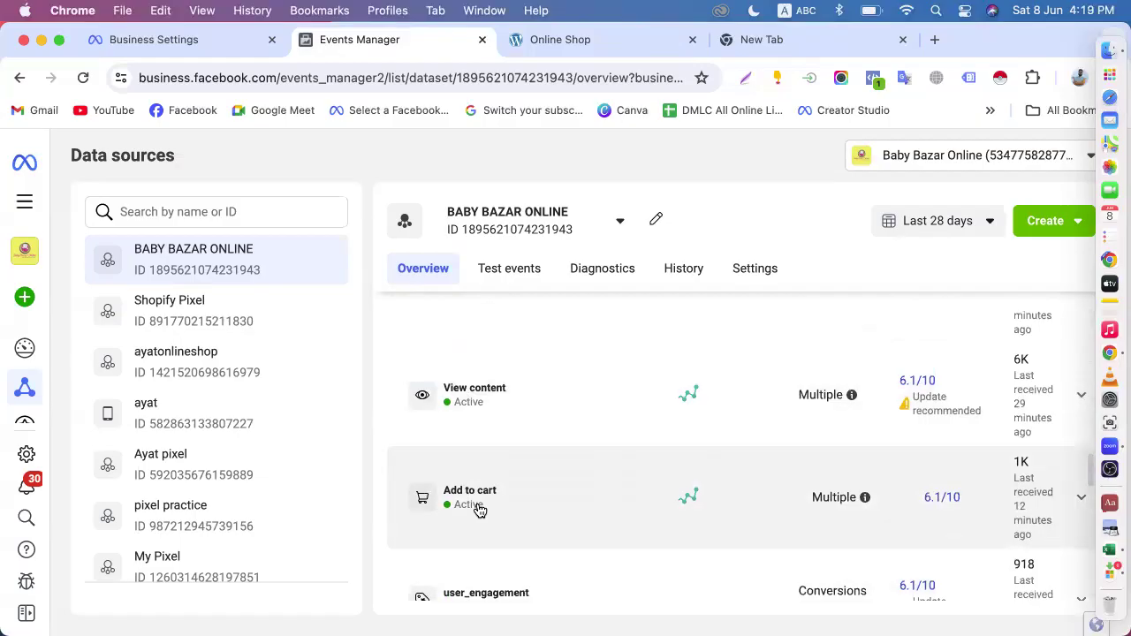
scroll(480, 477, up, 3)
scroll(505, 366, down, 4)
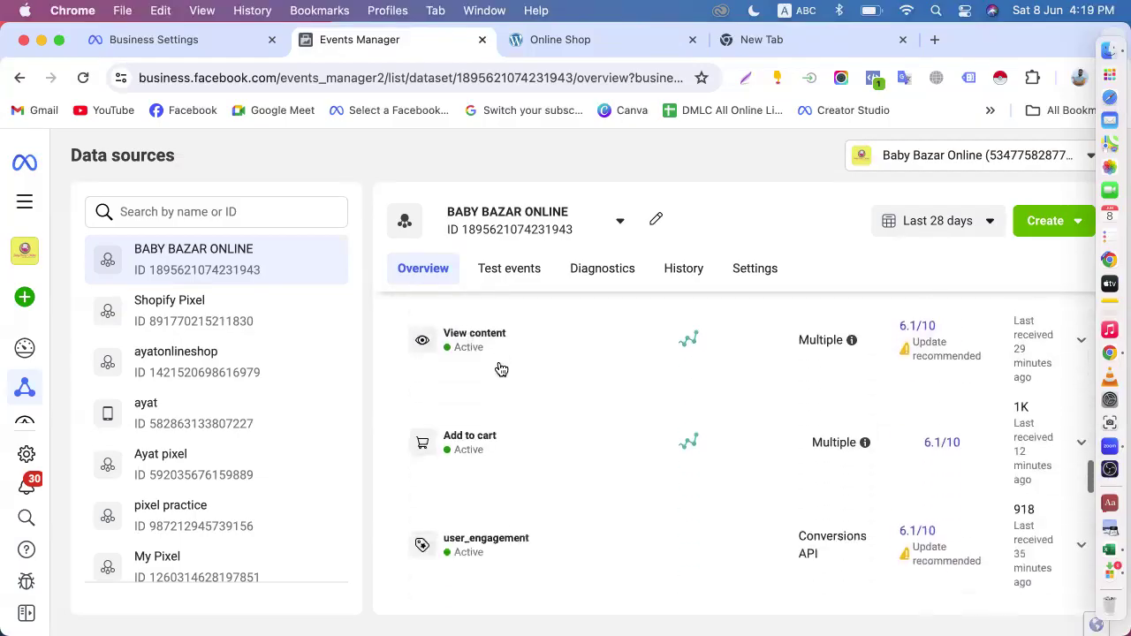
scroll(512, 452, down, 2)
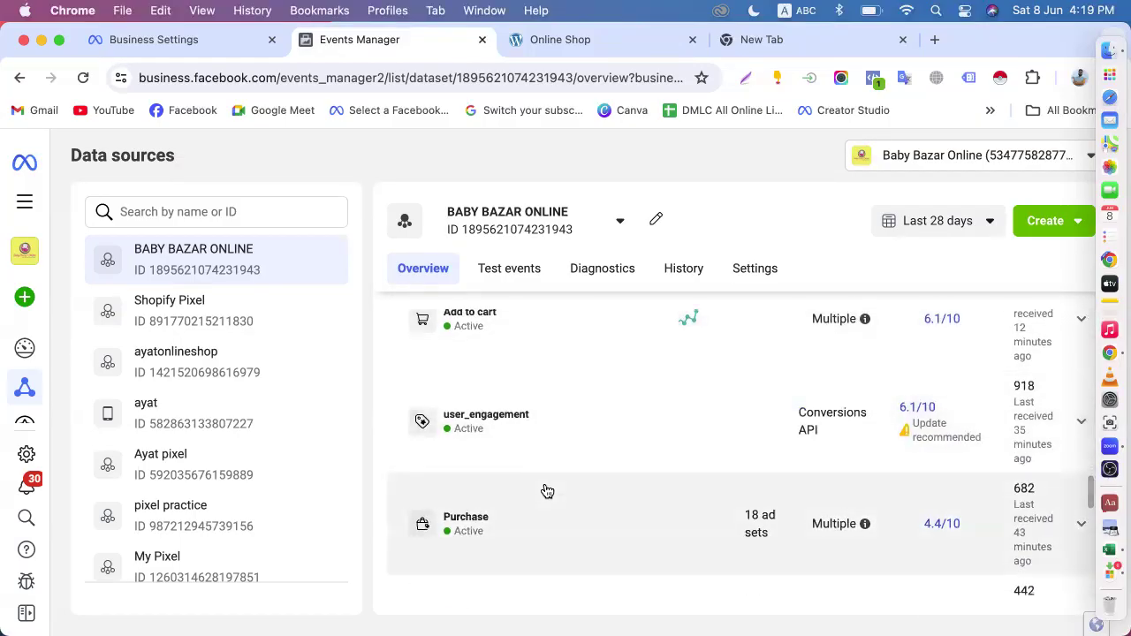
scroll(546, 490, up, 5)
scroll(547, 491, down, 8)
scroll(547, 491, up, 8)
scroll(547, 491, up, 8)
scroll(547, 492, down, 6)
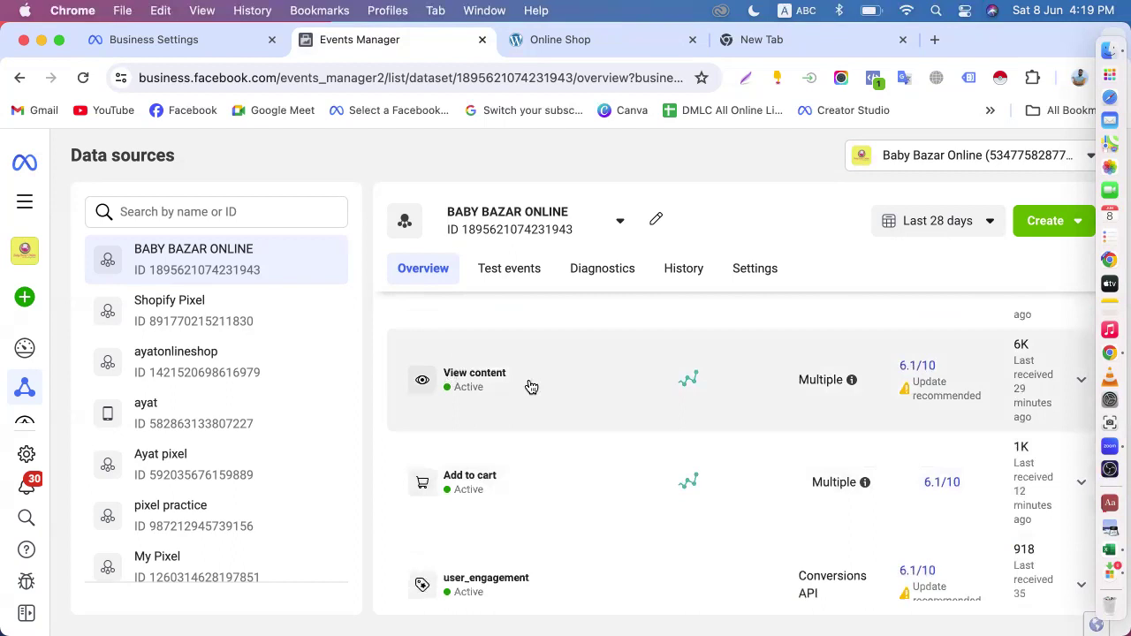
- Check the event totals from Add to cart to add_shipping_info, then look at View content and Add to cart again
scroll(517, 424, down, 2)
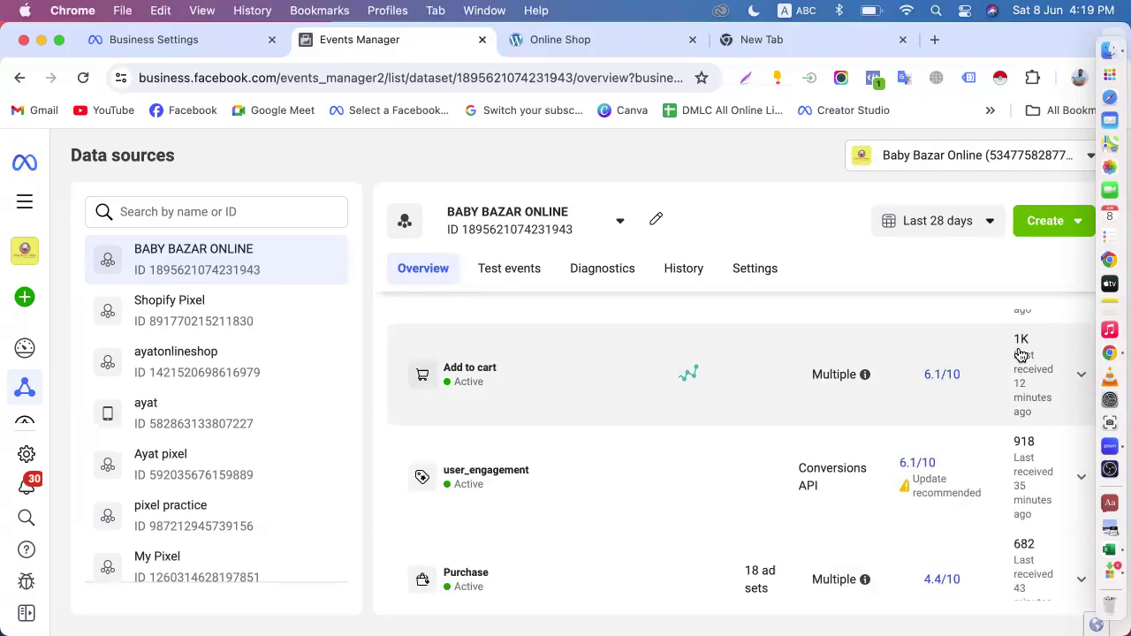
scroll(710, 455, down, 5)
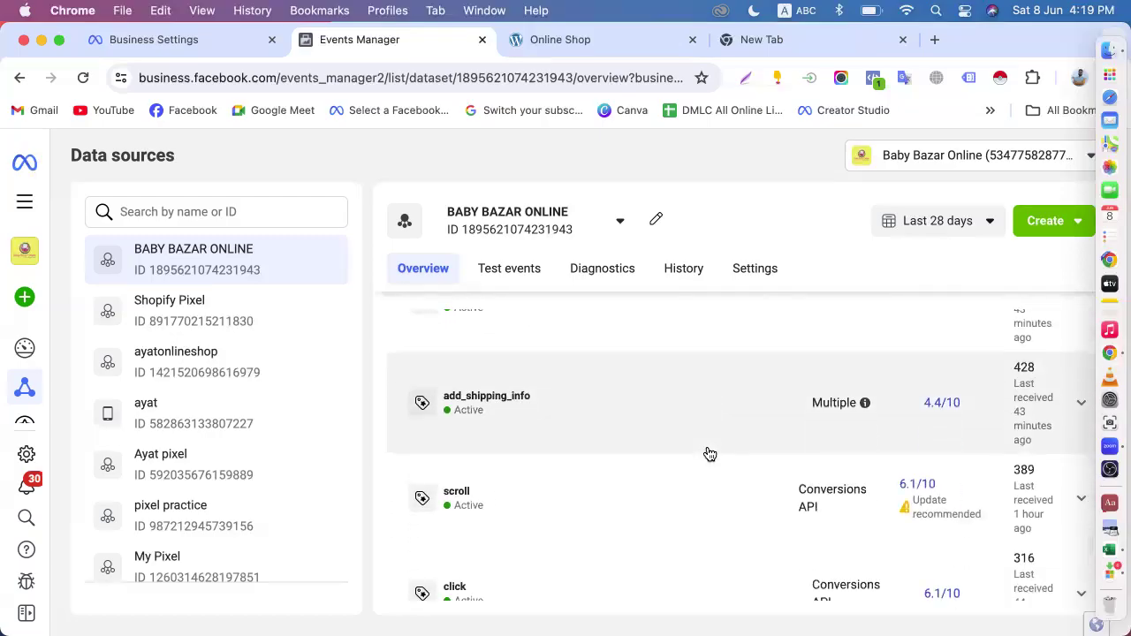
scroll(710, 454, up, 5)
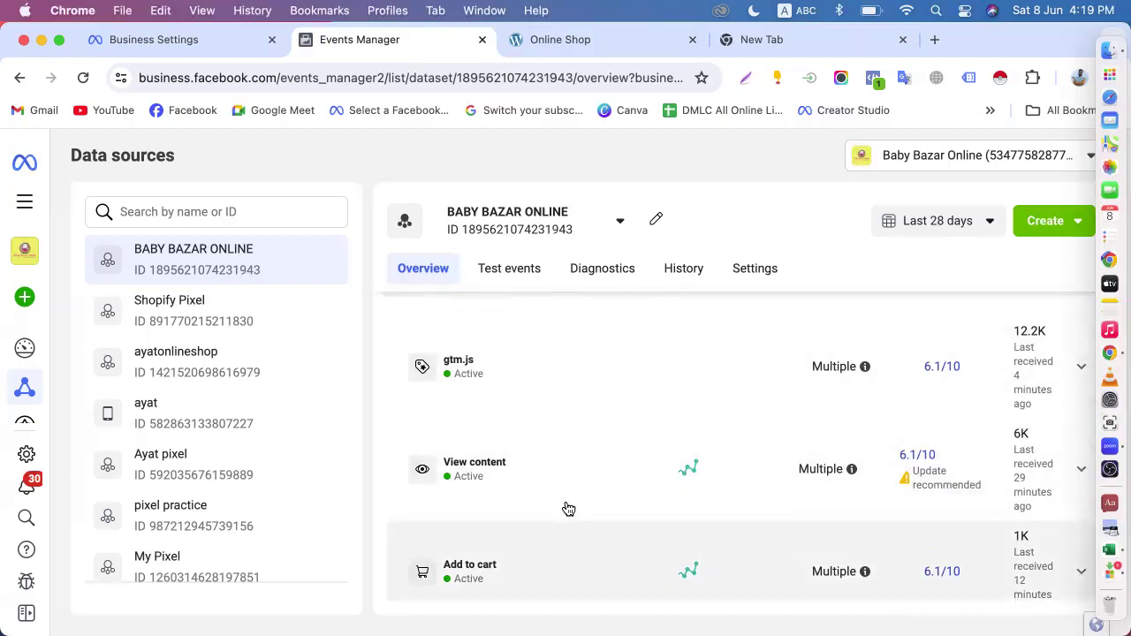
scroll(583, 457, down, 3)
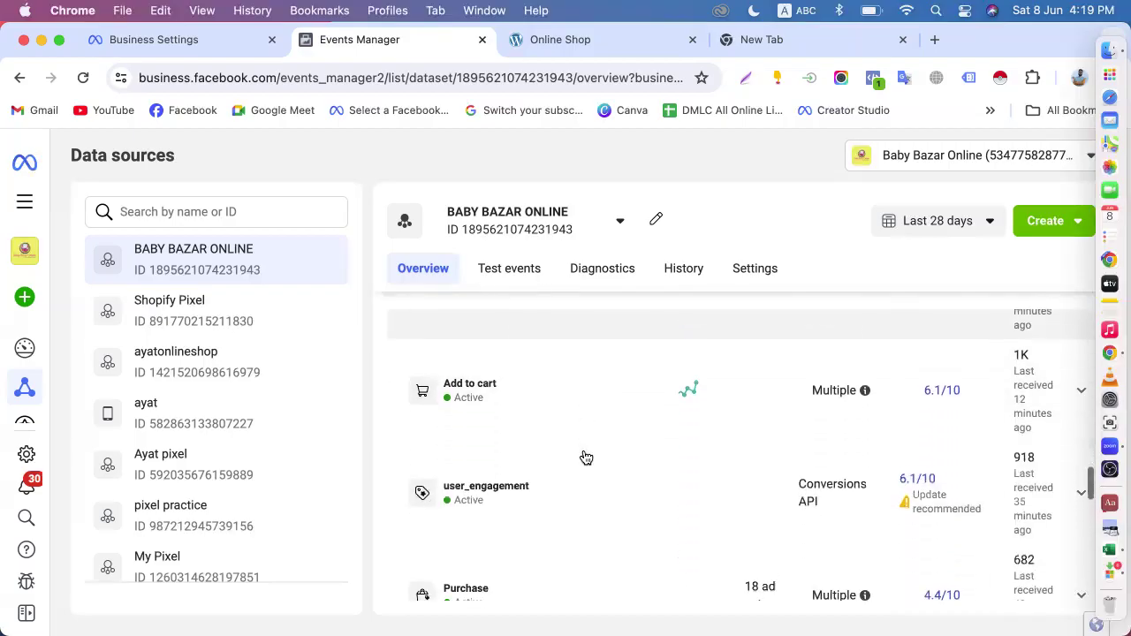
- Check the Baby Bazar Online pixel's events from View content and Add to cart through Purchase and Add payment info to Initiate checkout
scroll(522, 429, down, 2)
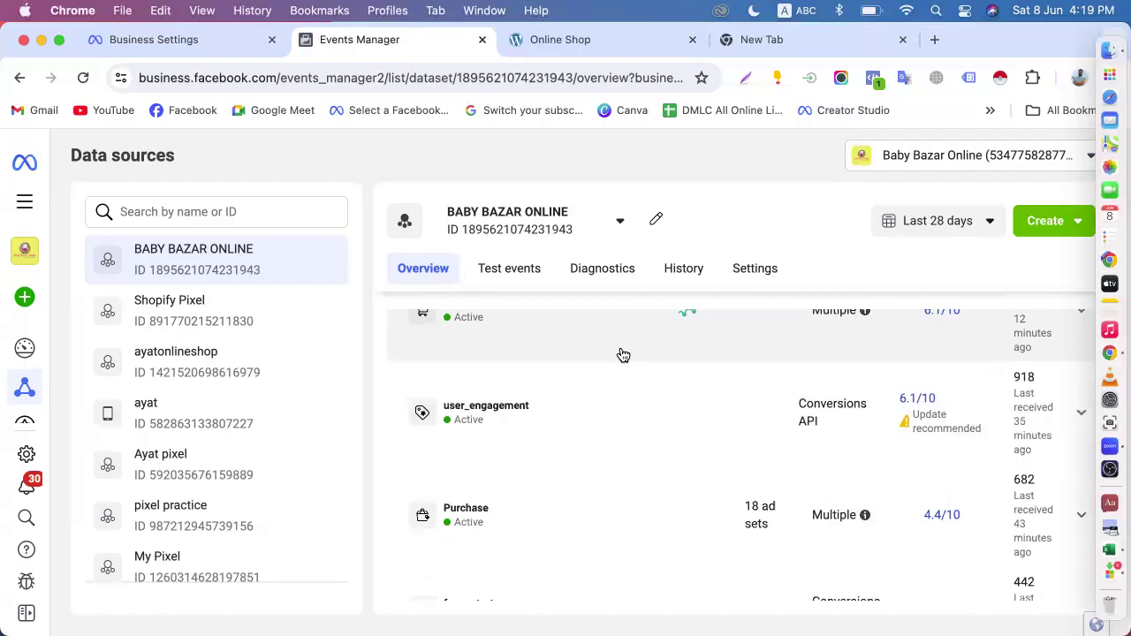
scroll(621, 356, up, 2)
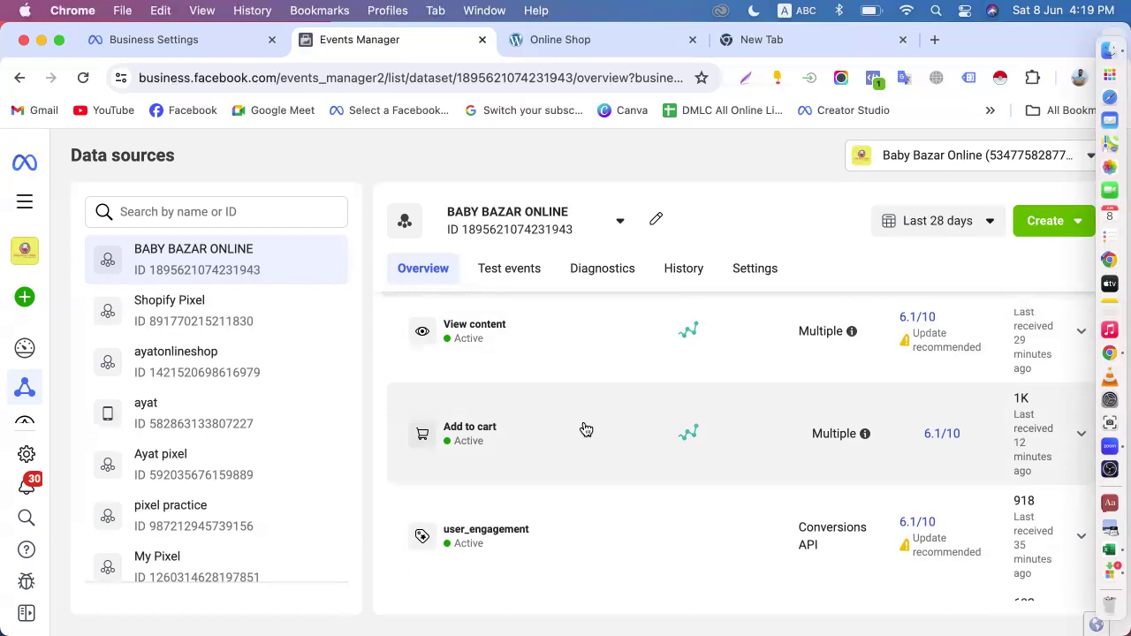
scroll(586, 429, down, 1)
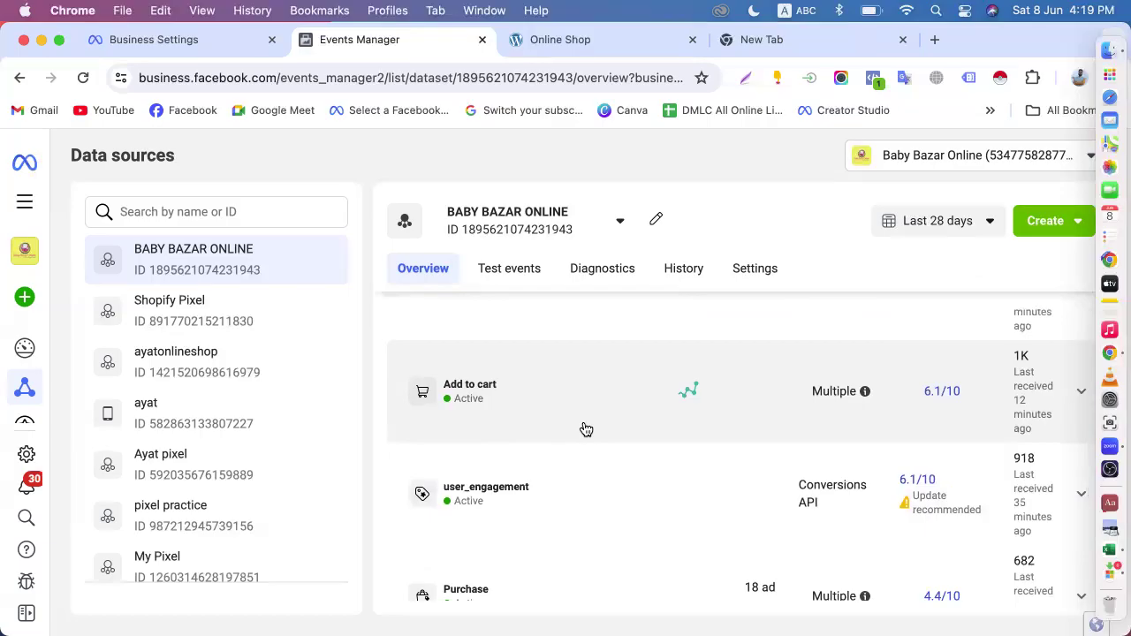
scroll(586, 429, down, 10)
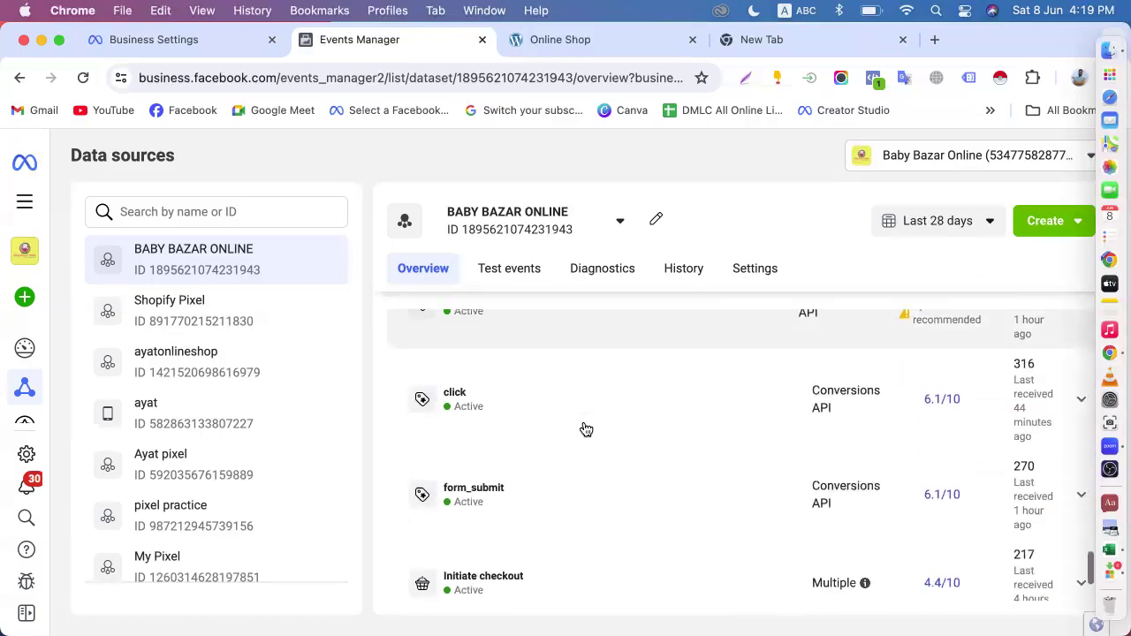
scroll(592, 497, up, 10)
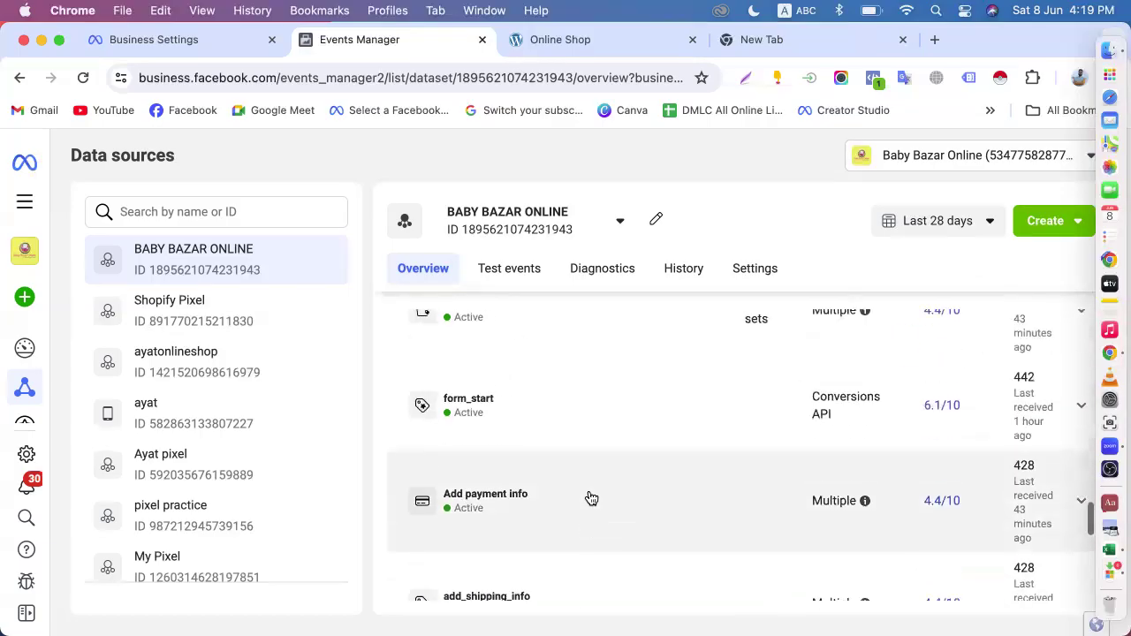
scroll(591, 499, up, 15)
- Compare the PageView, gtm.js, View content and Add to cart event totals, including the website and dataset details above the list
scroll(521, 499, down, 12)
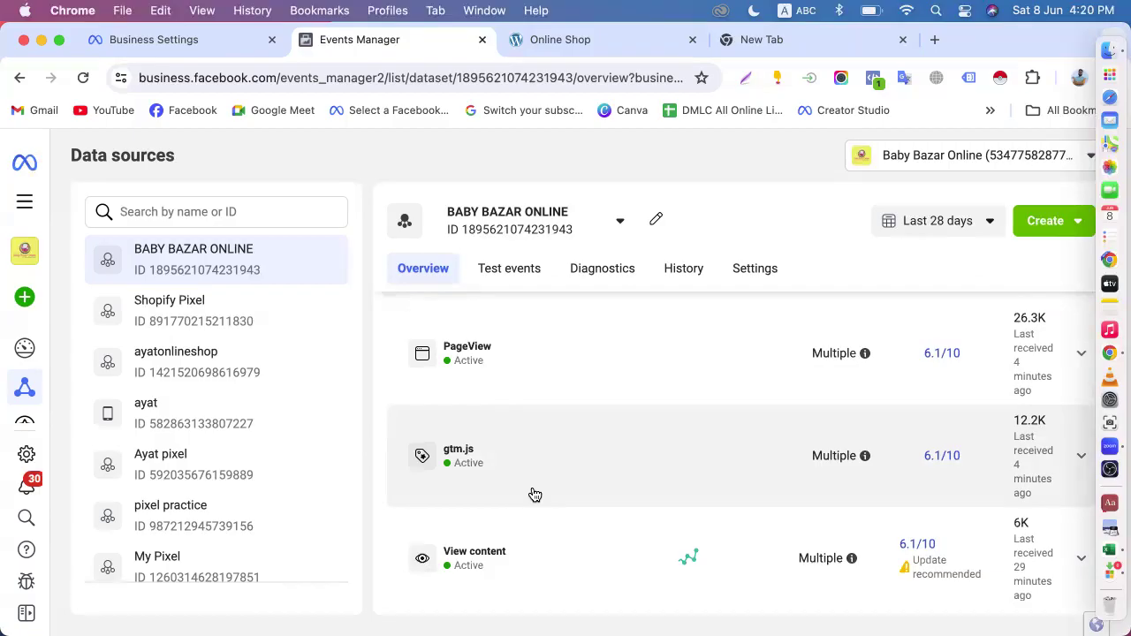
scroll(534, 495, down, 3)
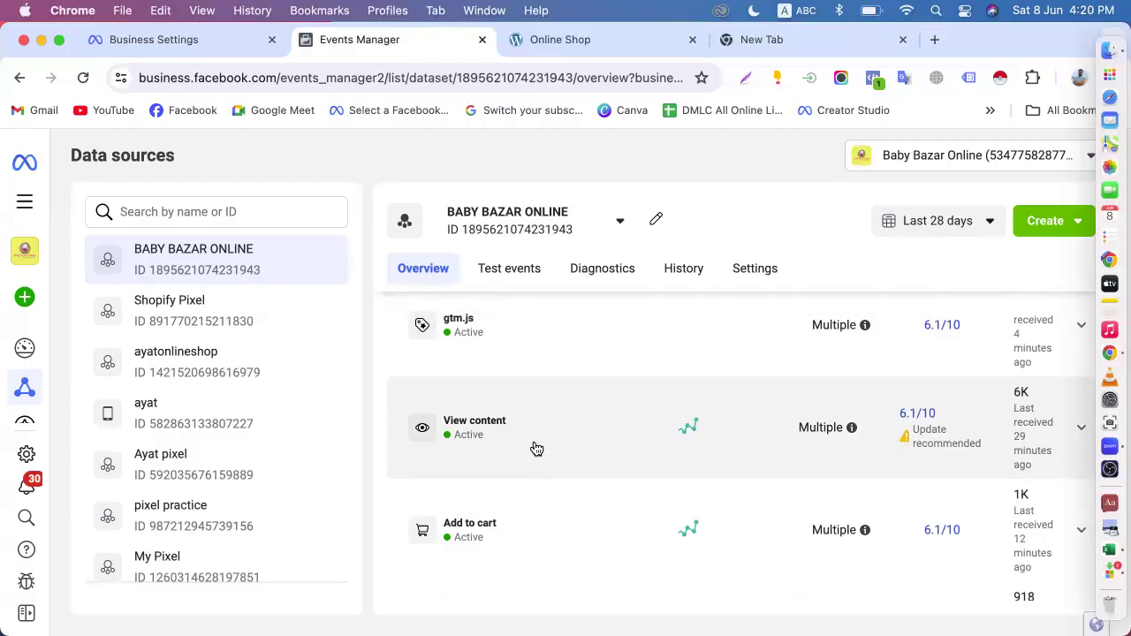
scroll(556, 429, up, 5)
scroll(553, 428, down, 1)
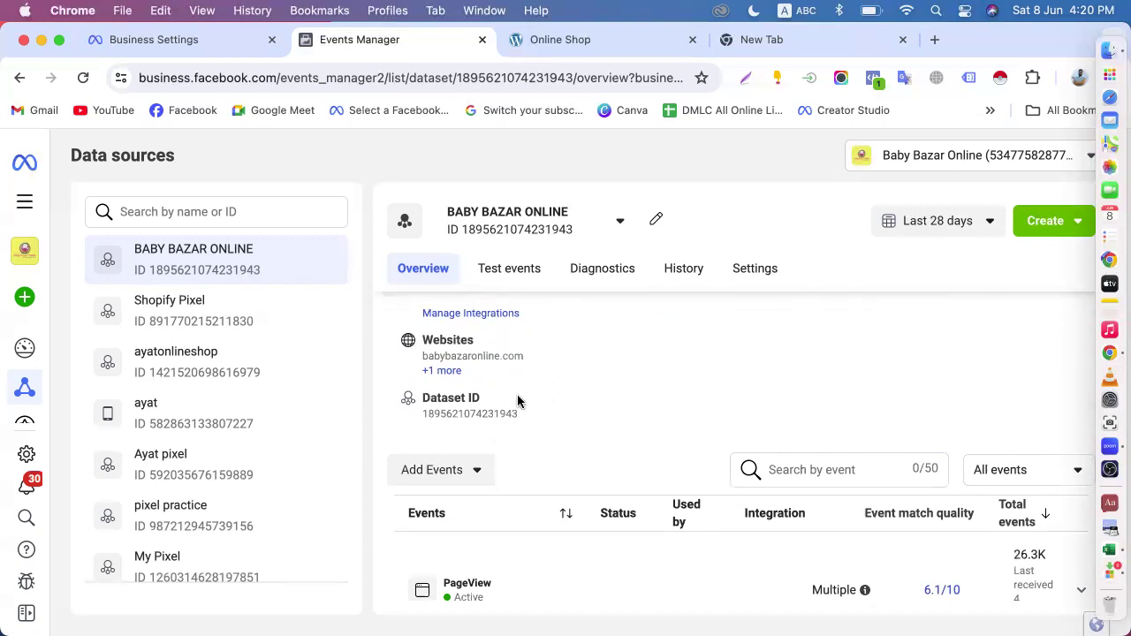
scroll(566, 433, down, 4)
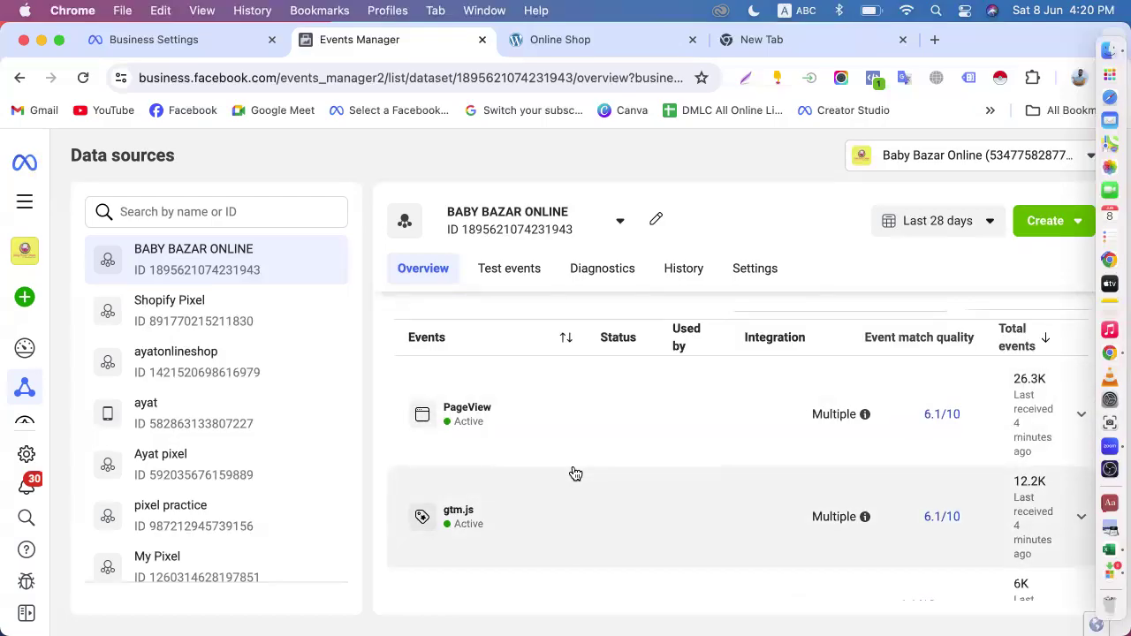
scroll(575, 474, down, 5)
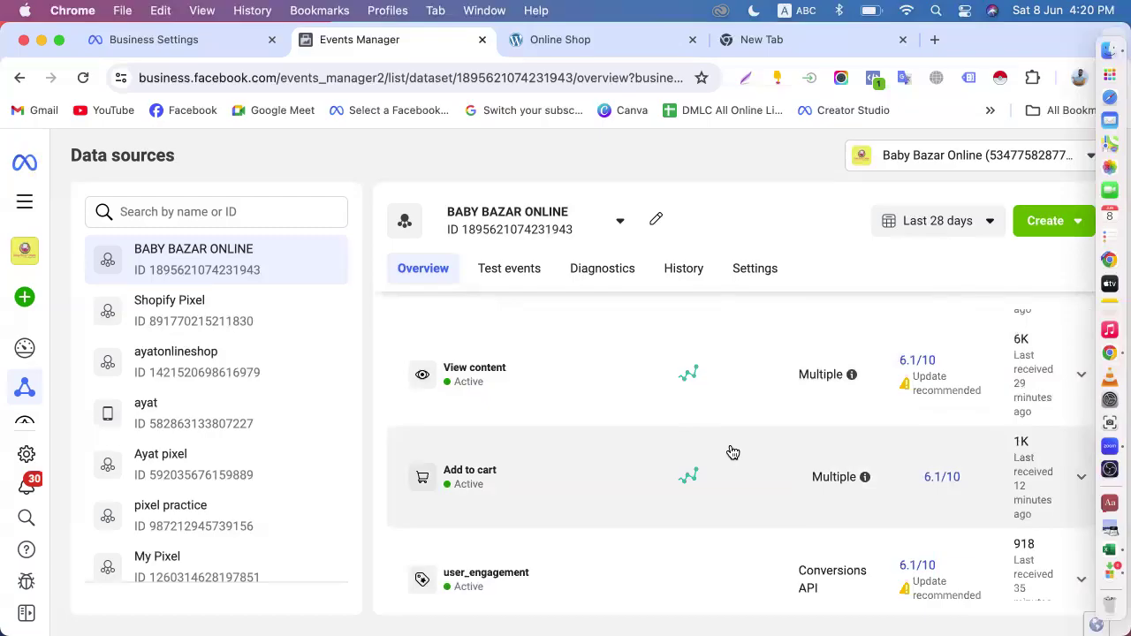
scroll(733, 453, up, 5)
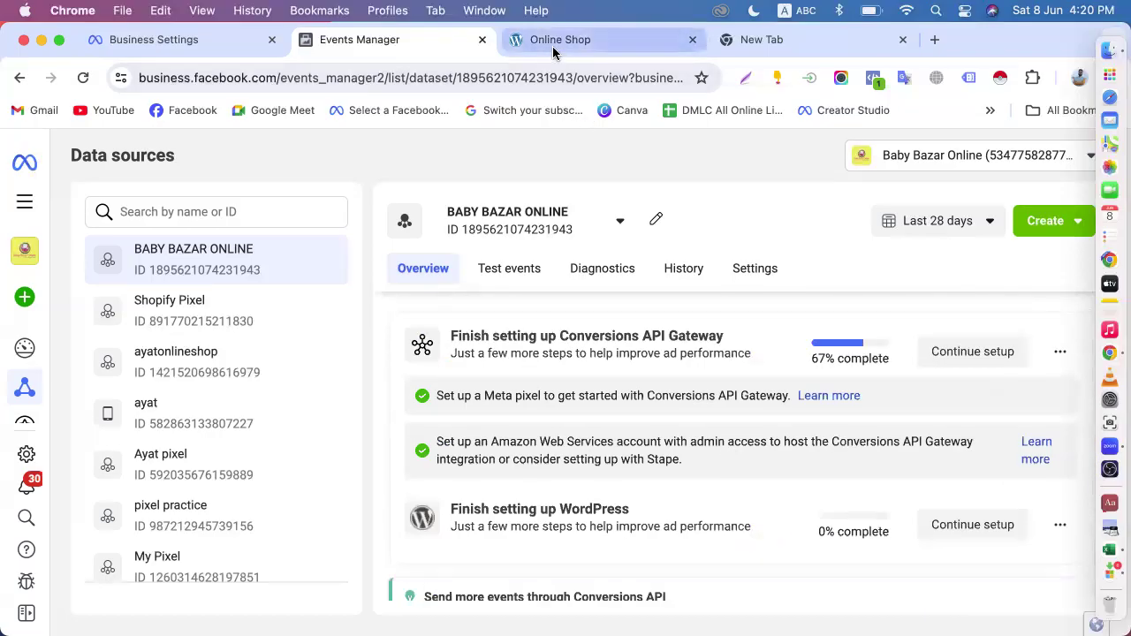
- Switch to the Online Shop and look over its Best Selling Products and the category cards below them
click(561, 39)
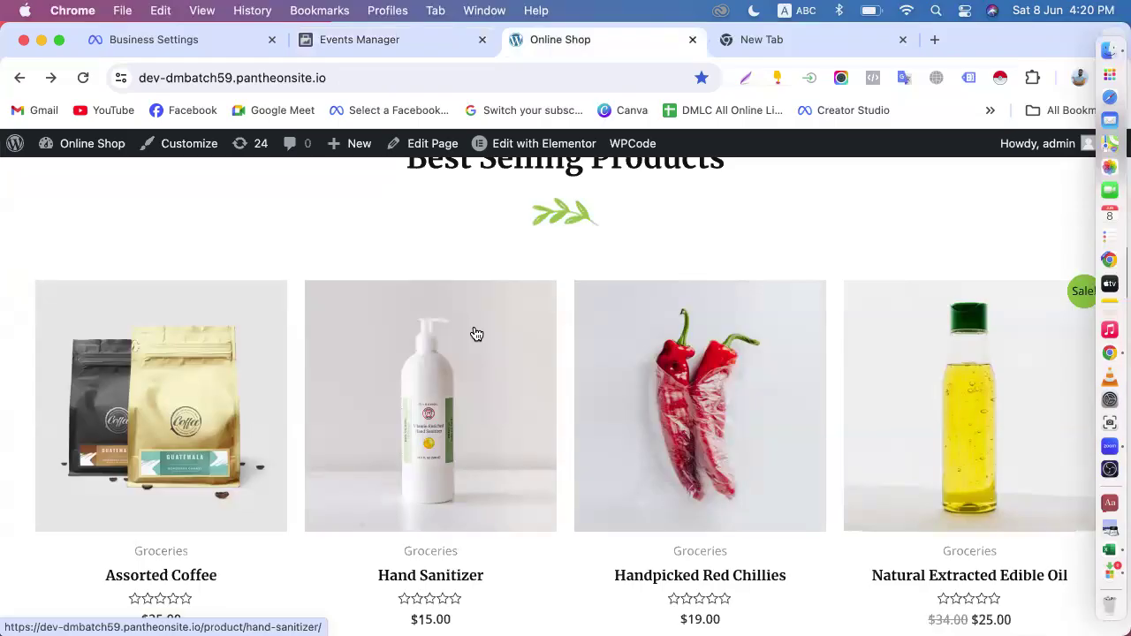
scroll(475, 331, down, 5)
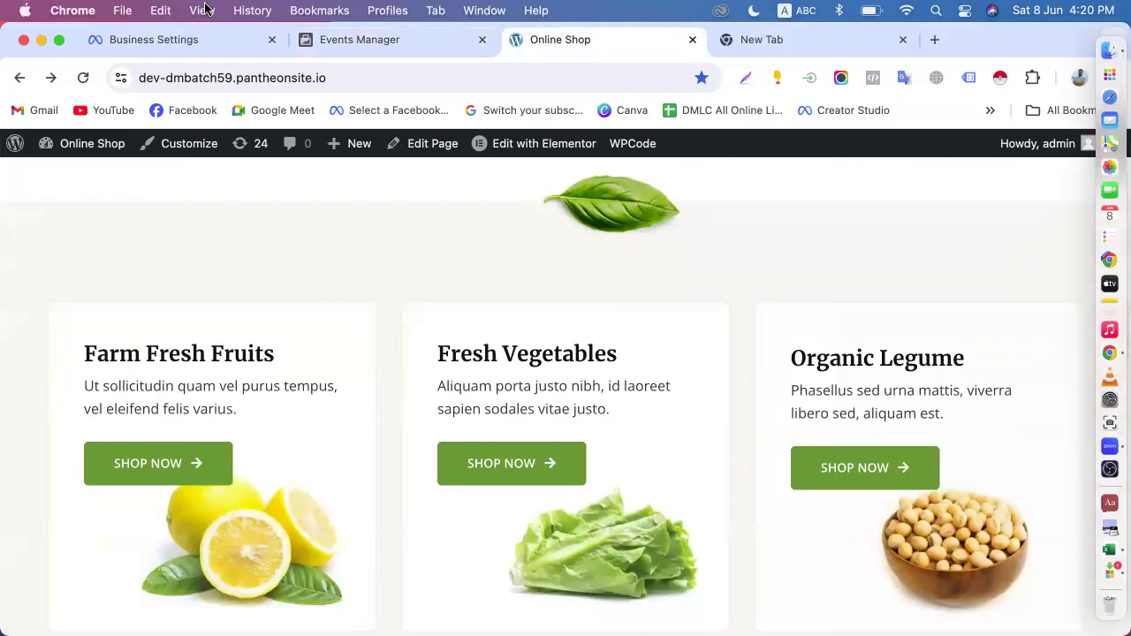
- Open the business settings of the Digital Marketing Live Course portfolio in Business Settings and close Events Manager
click(149, 46)
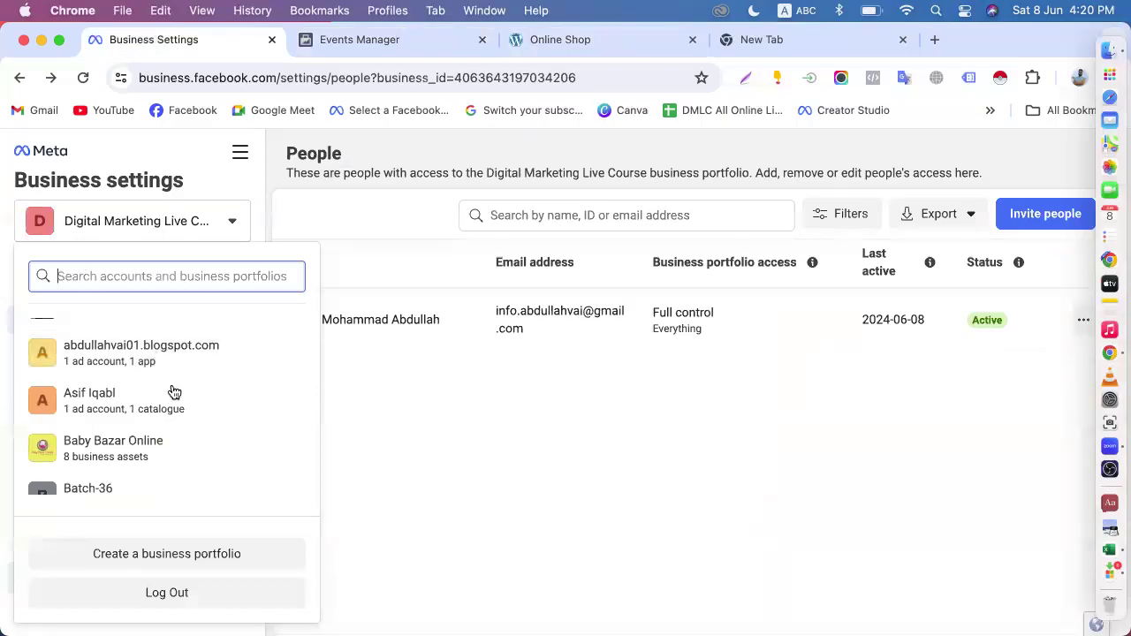
scroll(174, 392, down, 5)
scroll(167, 415, down, 5)
scroll(167, 420, up, 15)
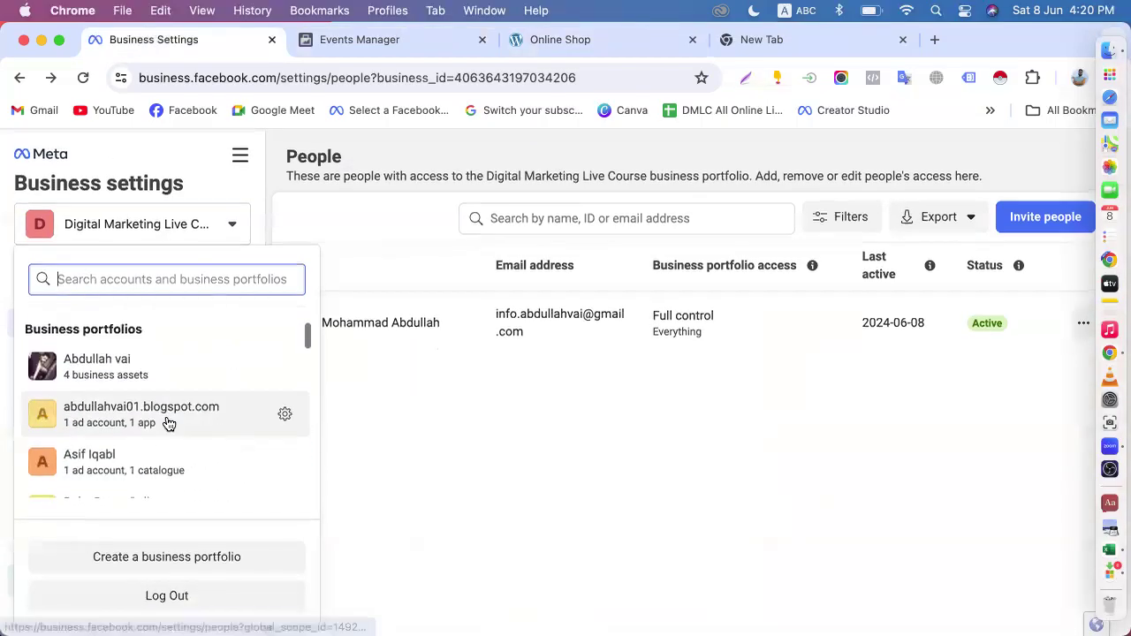
scroll(171, 422, down, 3)
scroll(174, 423, down, 3)
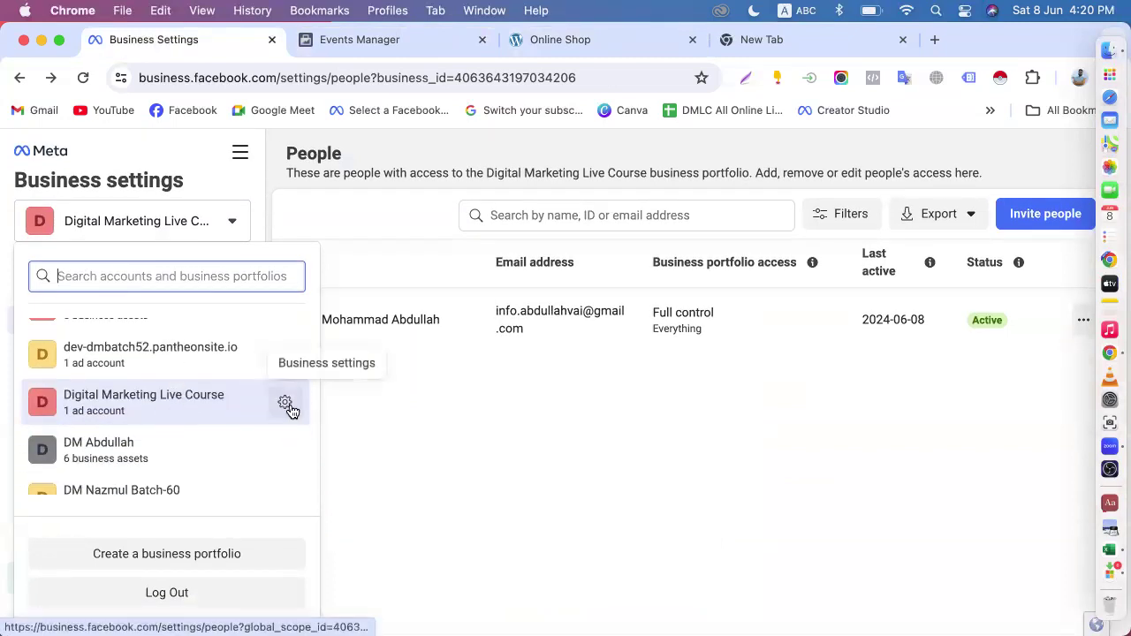
click(287, 403)
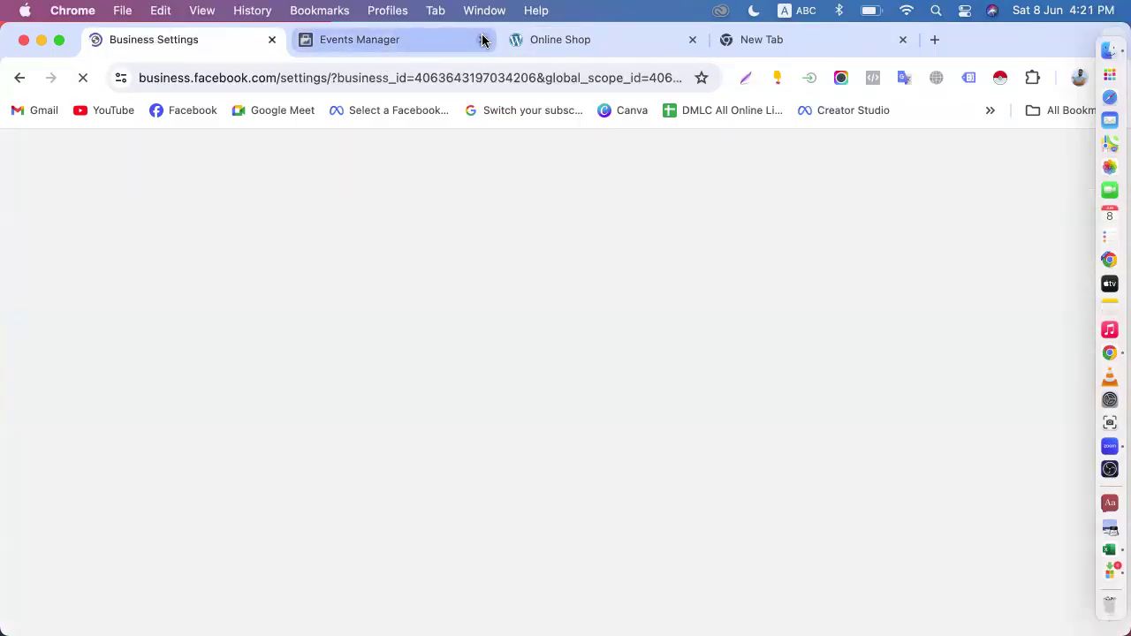
click(482, 40)
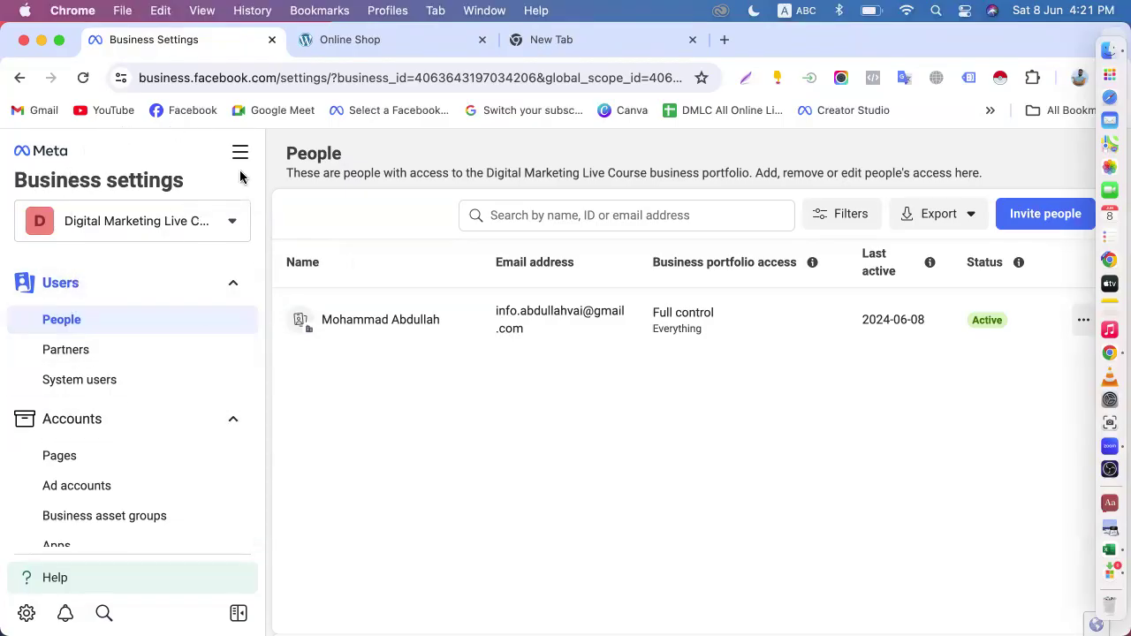
- Switch to the Online Shop and review the home page's product listing and category cards
click(394, 31)
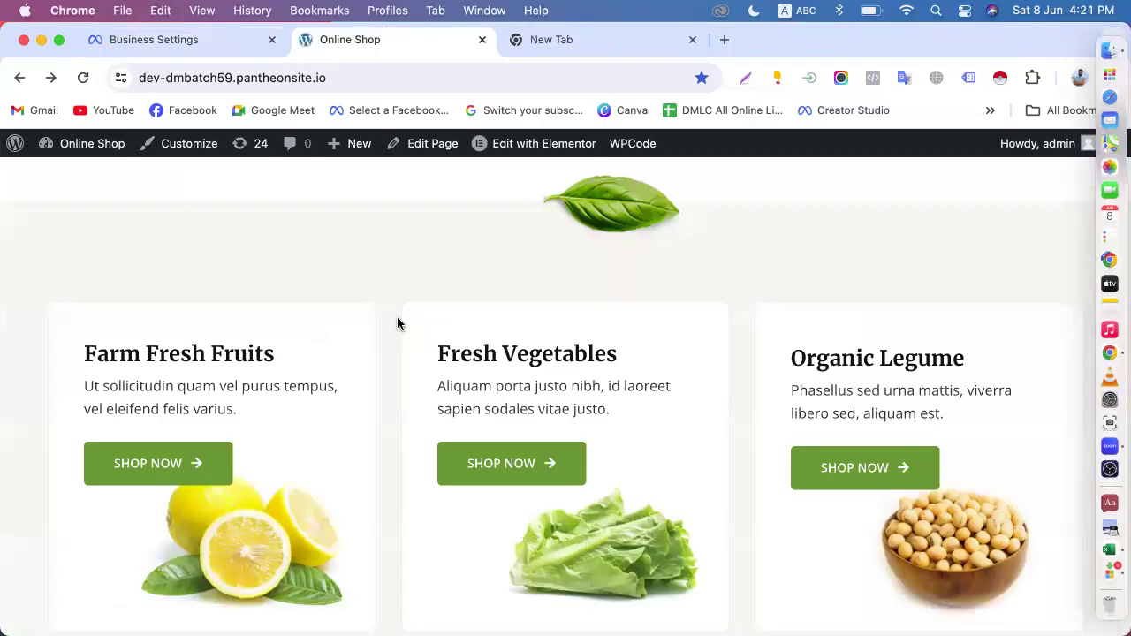
scroll(397, 323, up, 5)
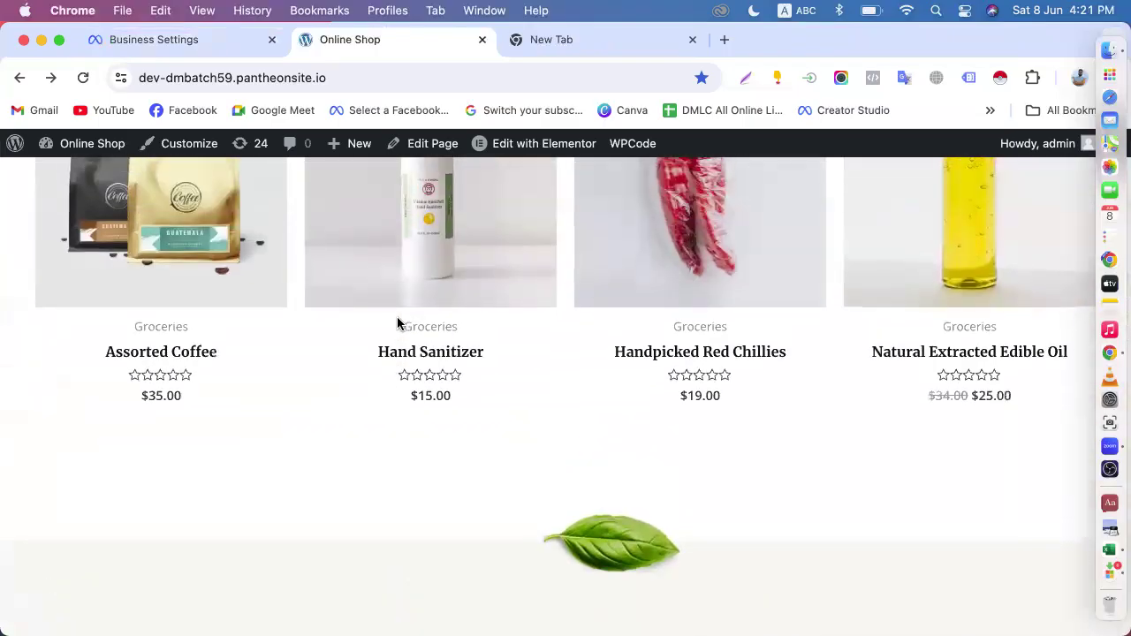
scroll(397, 323, up, 10)
scroll(398, 323, down, 10)
scroll(398, 324, down, 3)
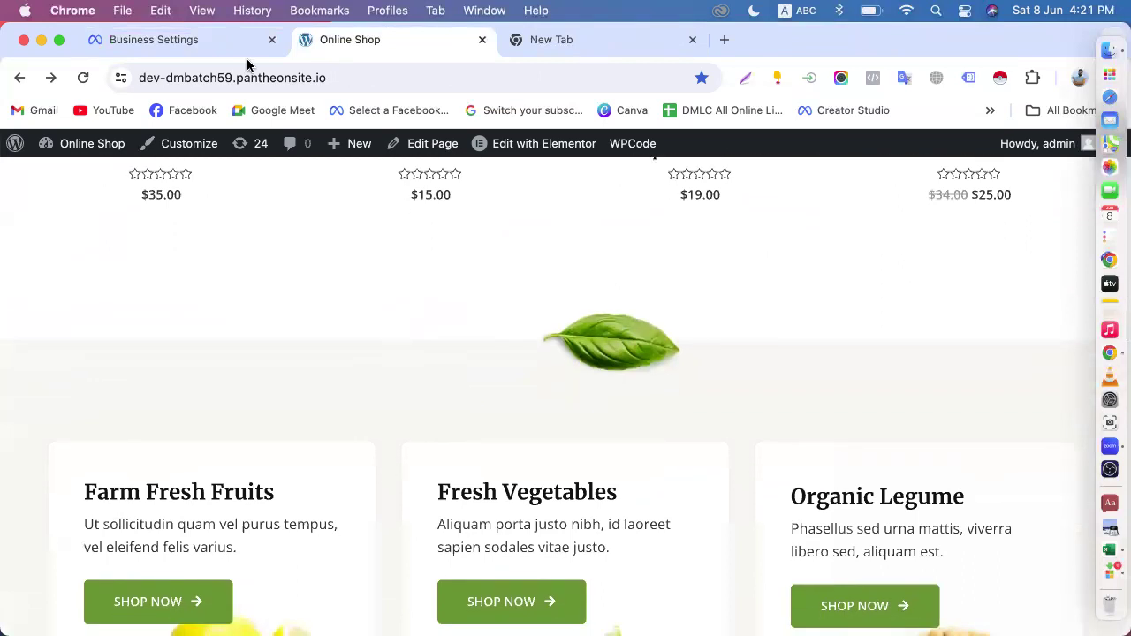
- Return to Business Settings and look through the settings sections available for the Digital Marketing Live Course portfolio
click(196, 41)
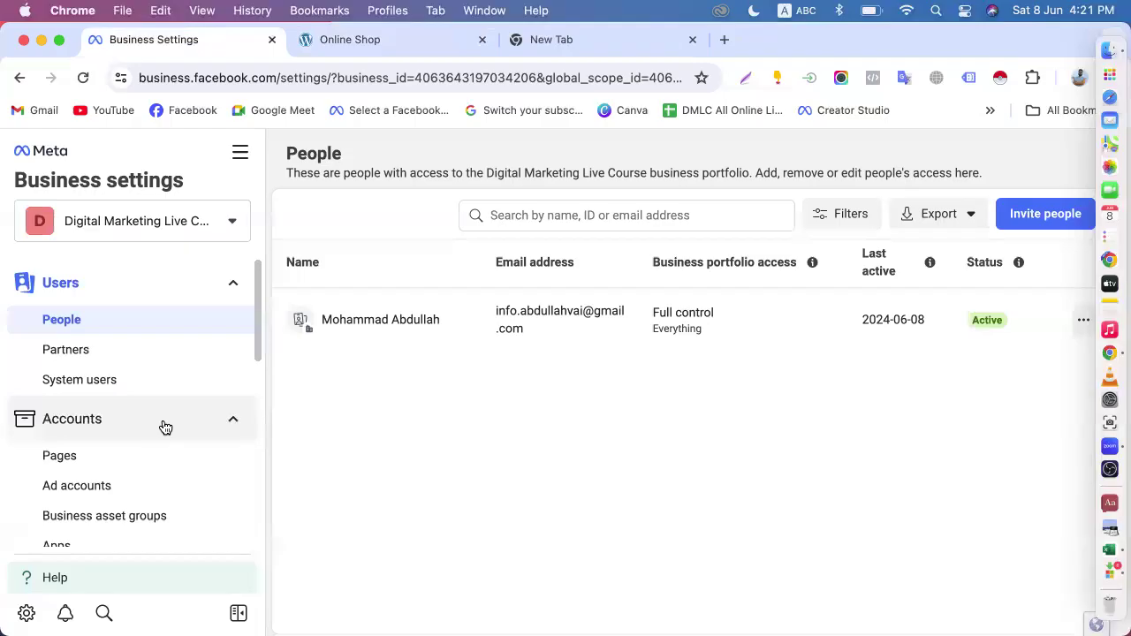
scroll(162, 427, down, 5)
scroll(150, 407, up, 4)
scroll(126, 325, up, 2)
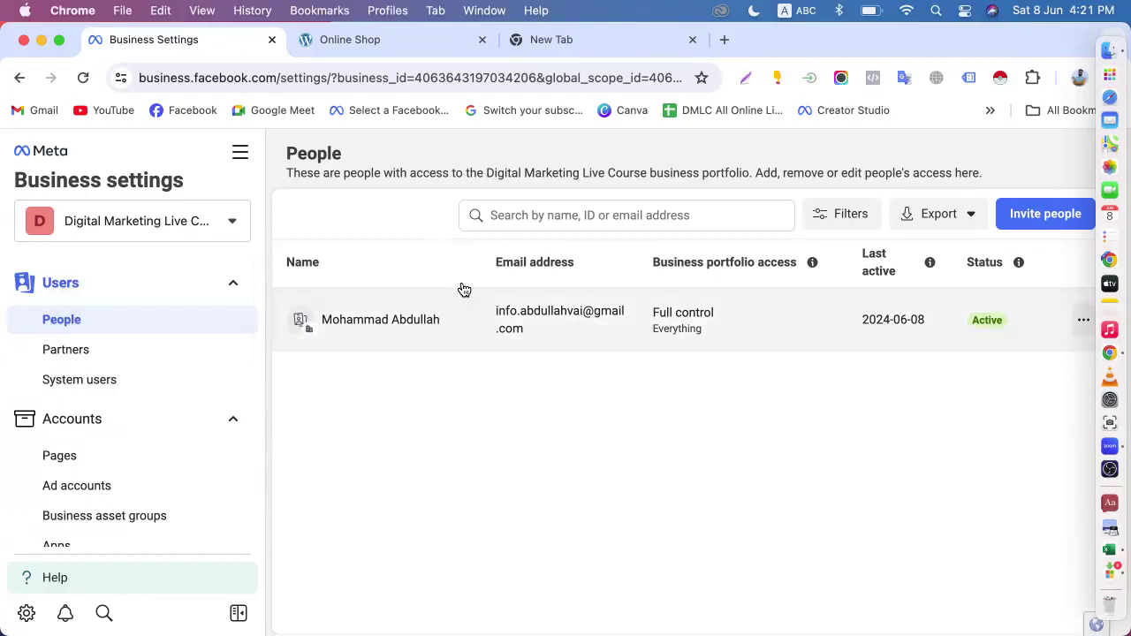
- Go back to the Online Shop and examine its home page from the category cards up to the store header
click(365, 51)
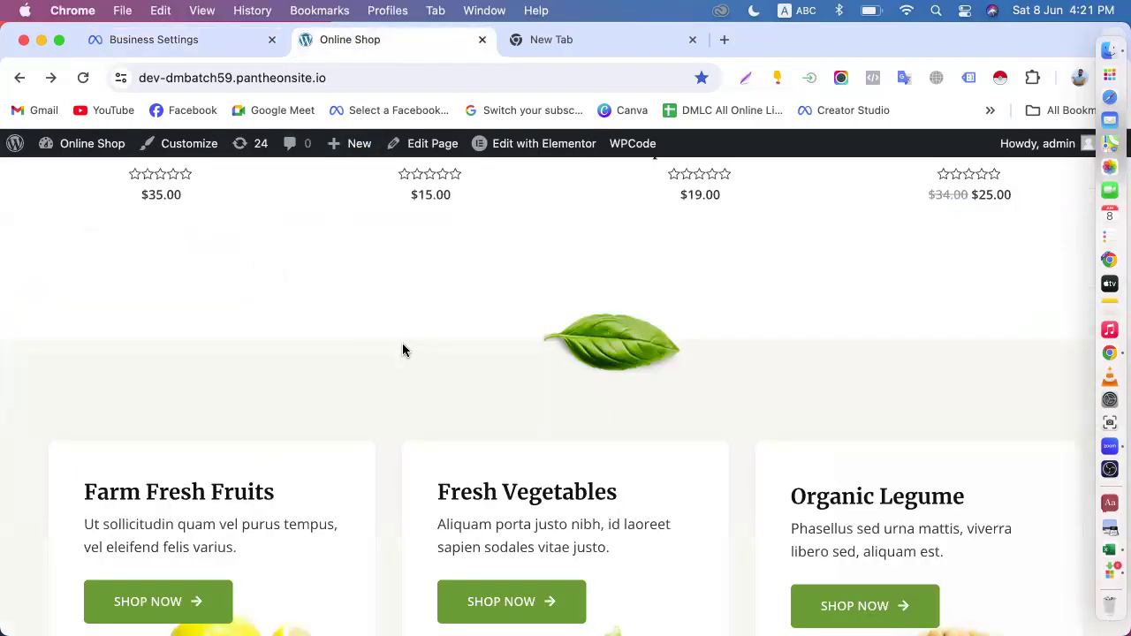
scroll(402, 351, down, 5)
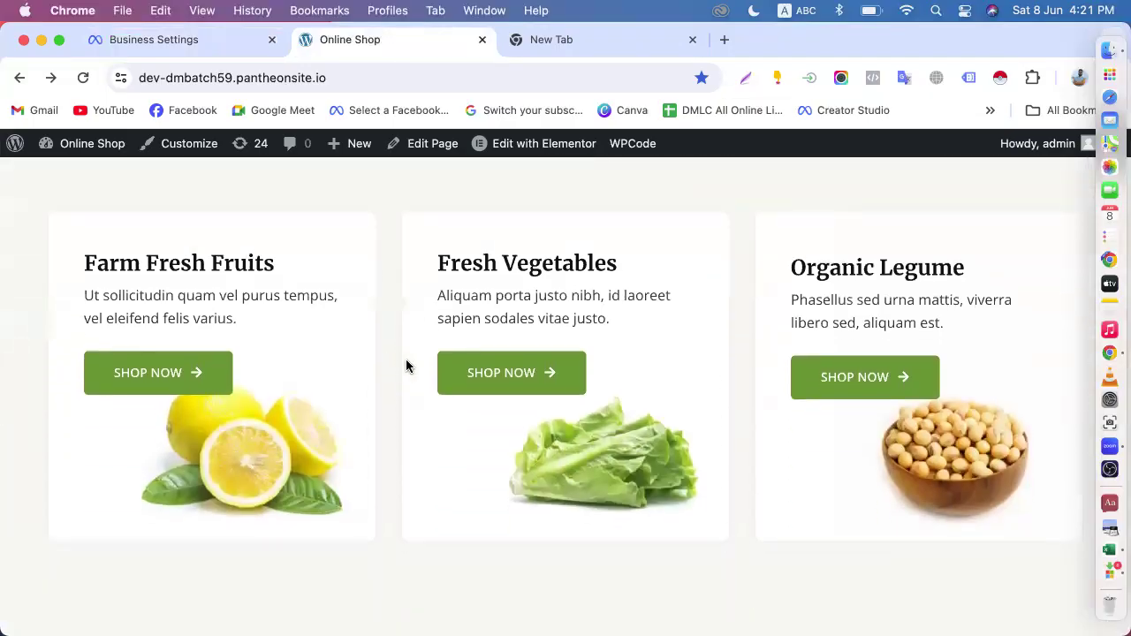
scroll(406, 366, down, 8)
scroll(491, 331, down, 10)
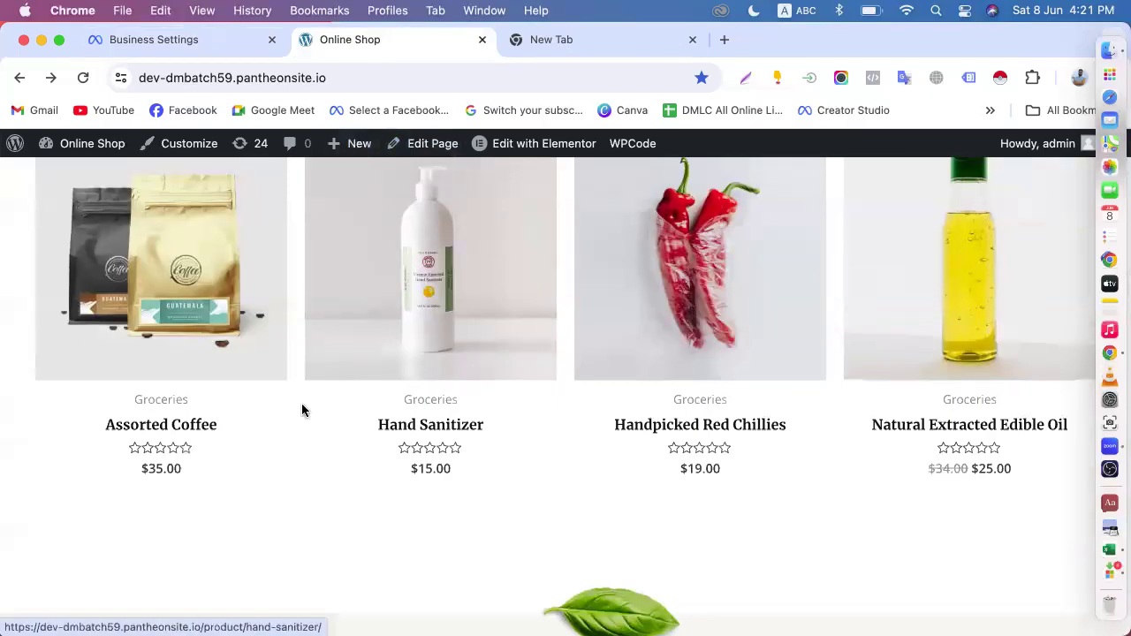
scroll(301, 410, up, 15)
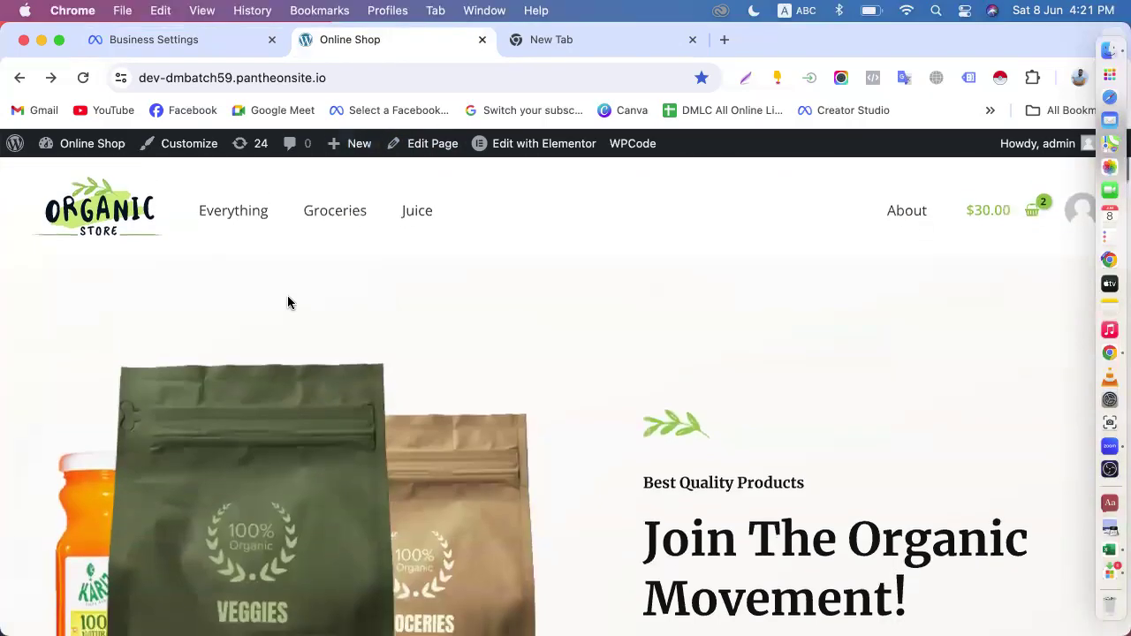
- Switch to Business Settings and expand Data sources to show Catalogues, Pixels, Datasets and its other entries
click(197, 46)
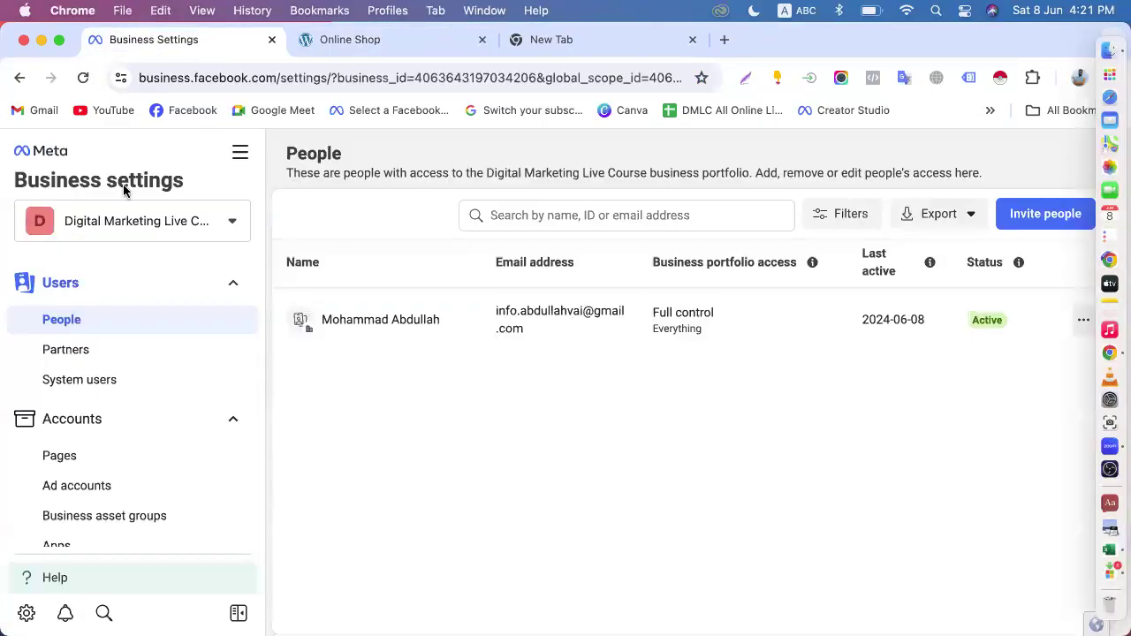
scroll(177, 395, down, 5)
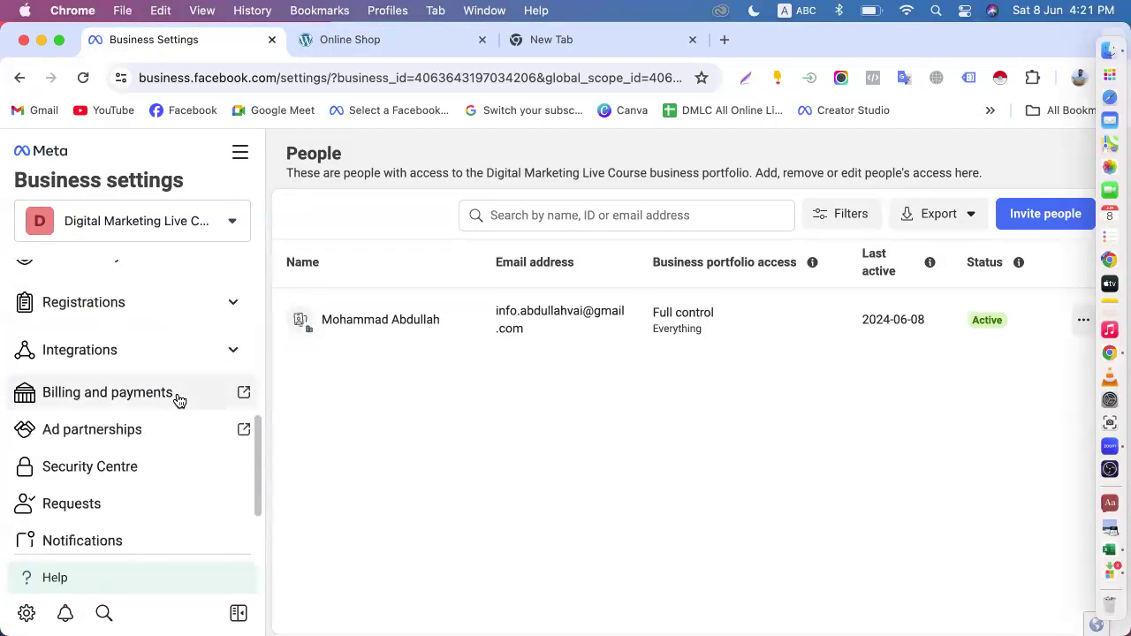
scroll(178, 396, down, 2)
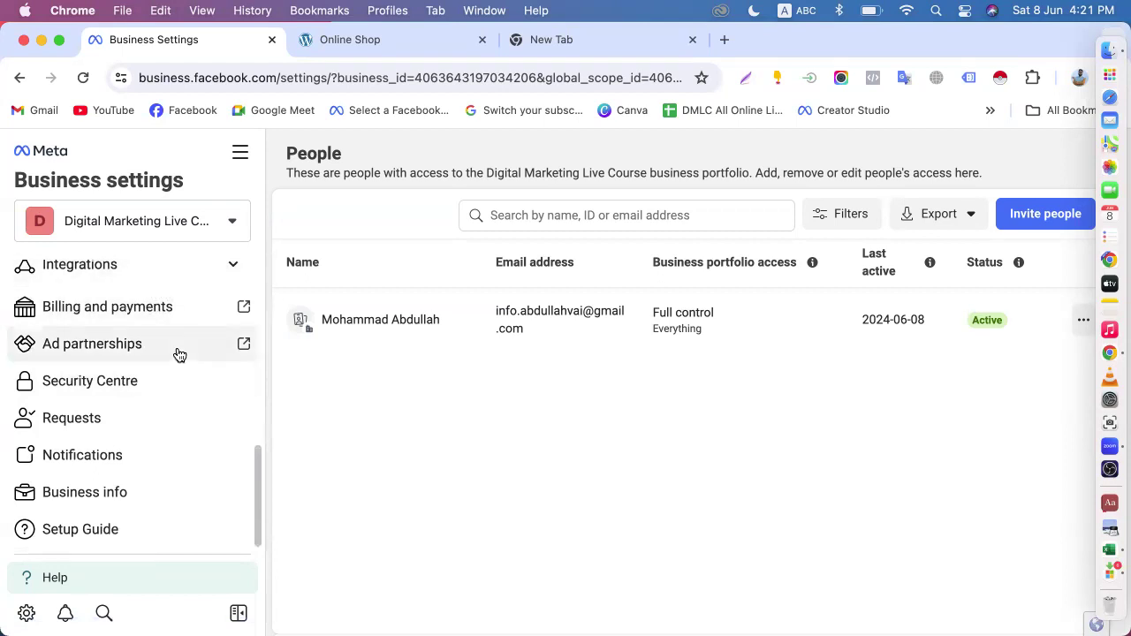
scroll(179, 355, up, 5)
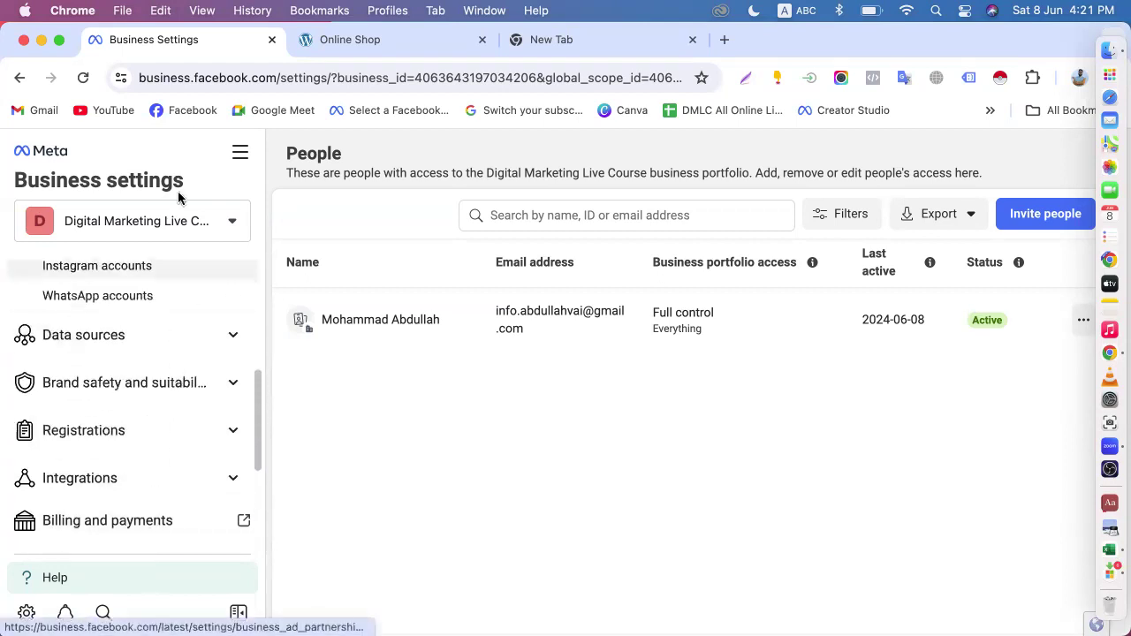
click(96, 345)
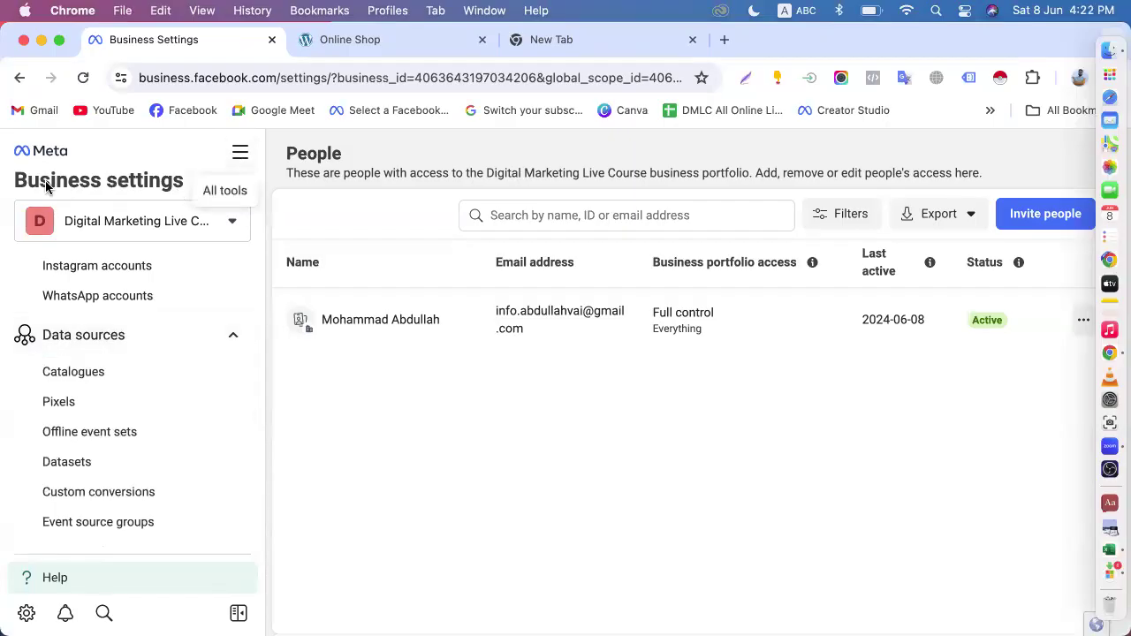
scroll(252, 419, up, 5)
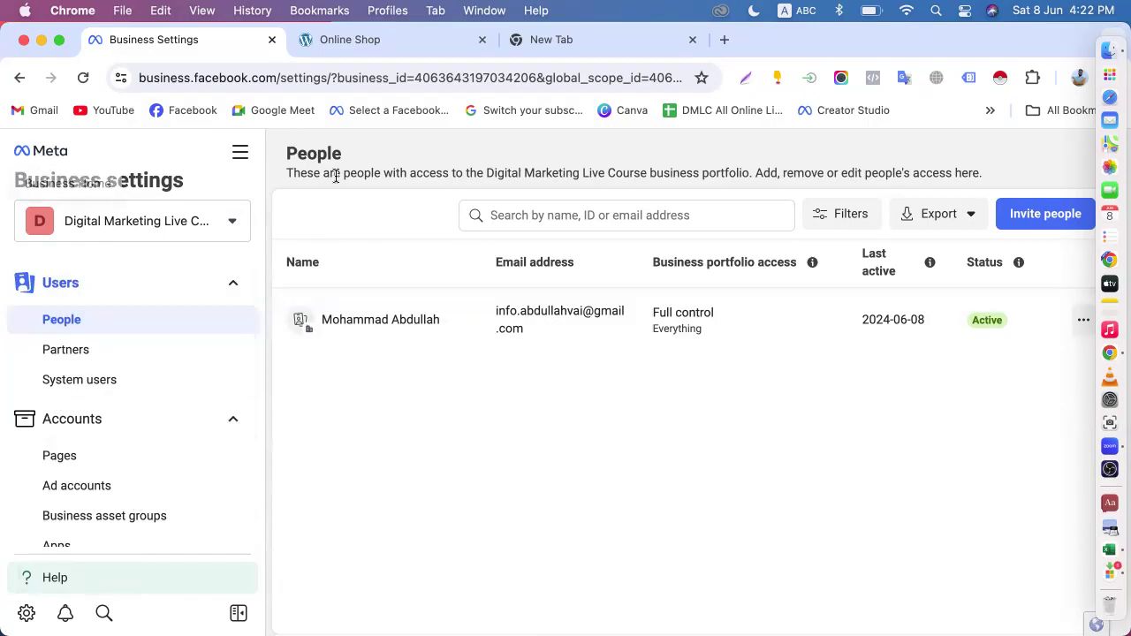
scroll(79, 371, down, 5)
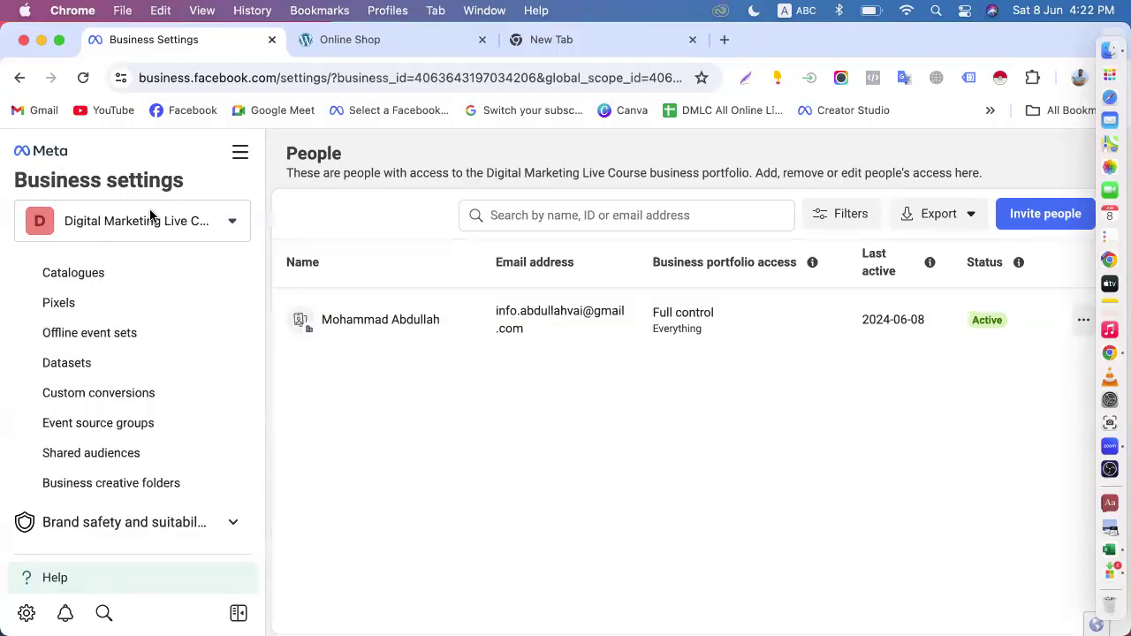
scroll(219, 338, up, 5)
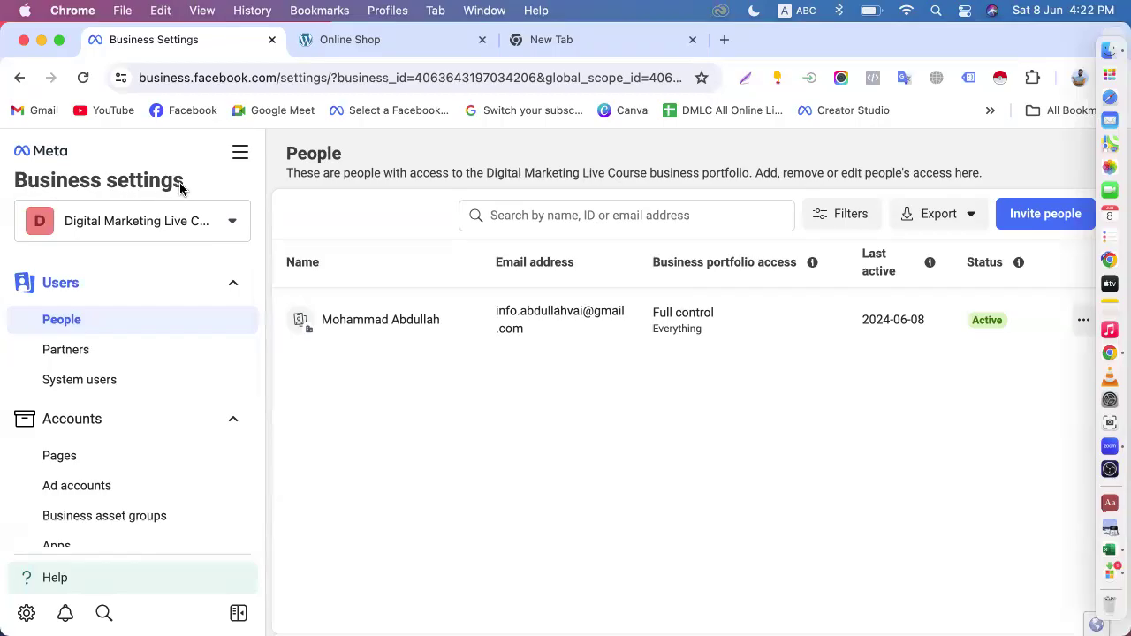
- Look through the business settings sections and open Datasets under Data sources for the Digital Marketing Live Course portfolio
scroll(144, 366, down, 10)
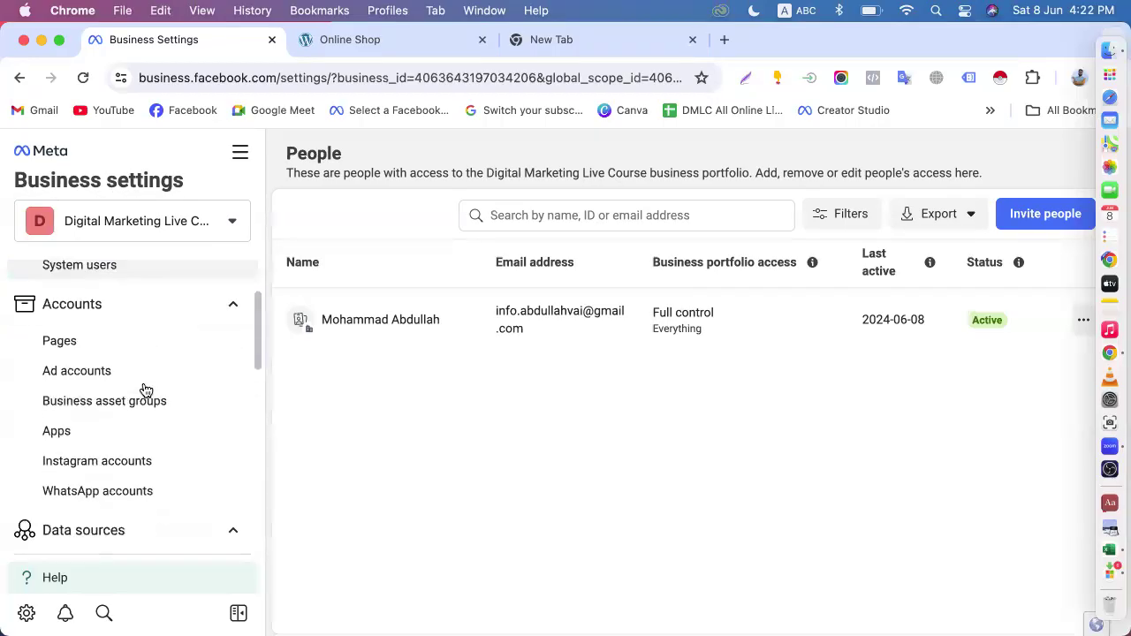
drag(146, 344, 386, 442)
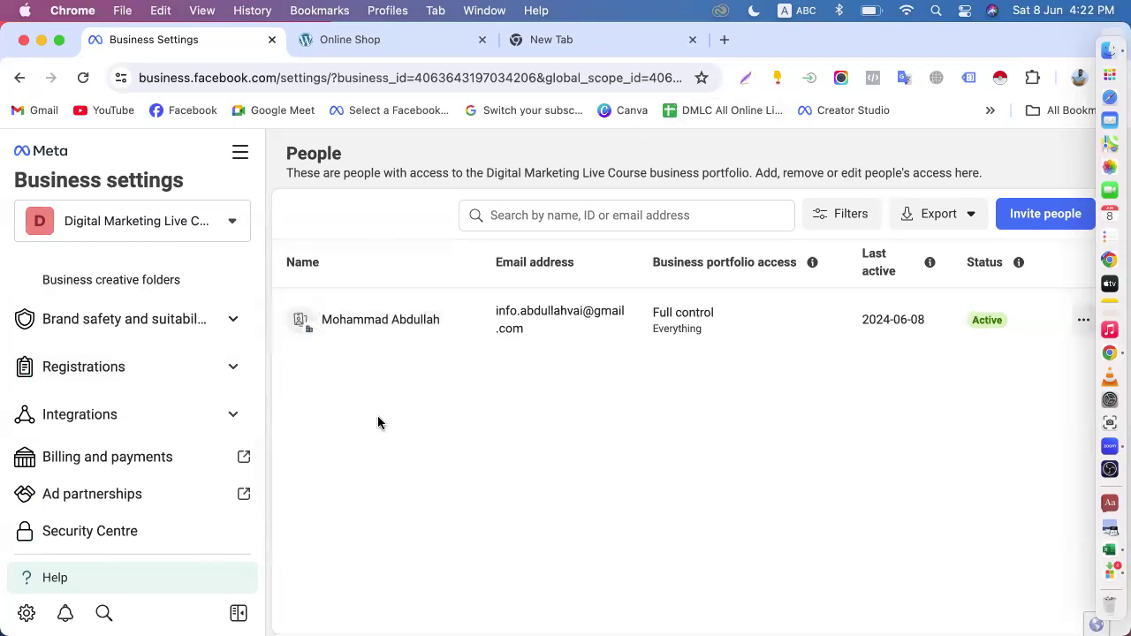
scroll(159, 410, up, 5)
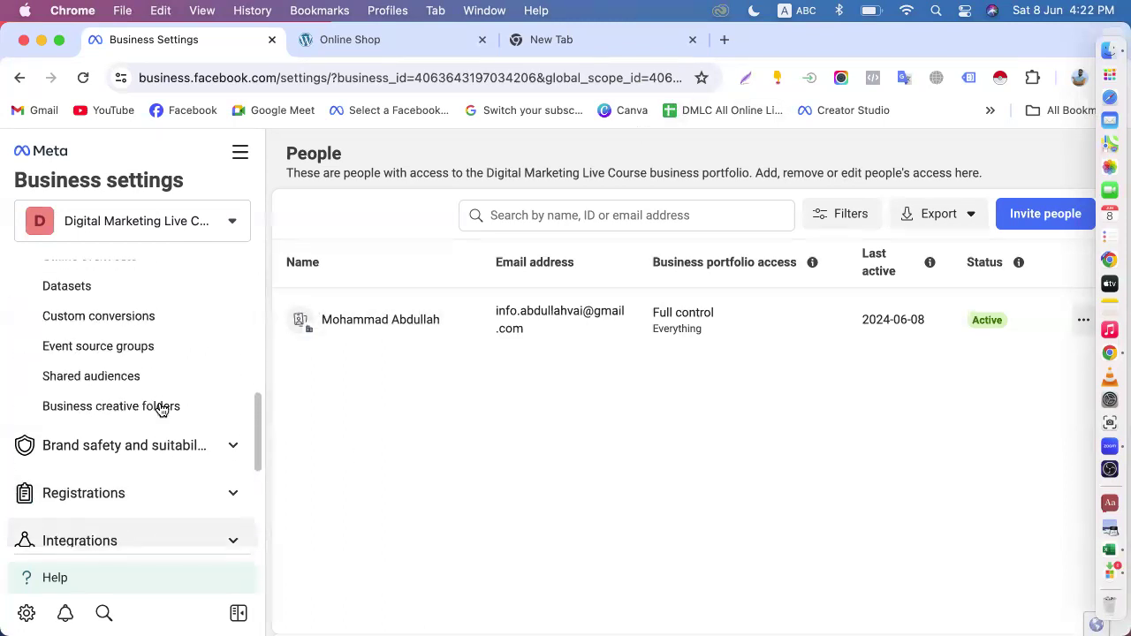
scroll(97, 389, up, 5)
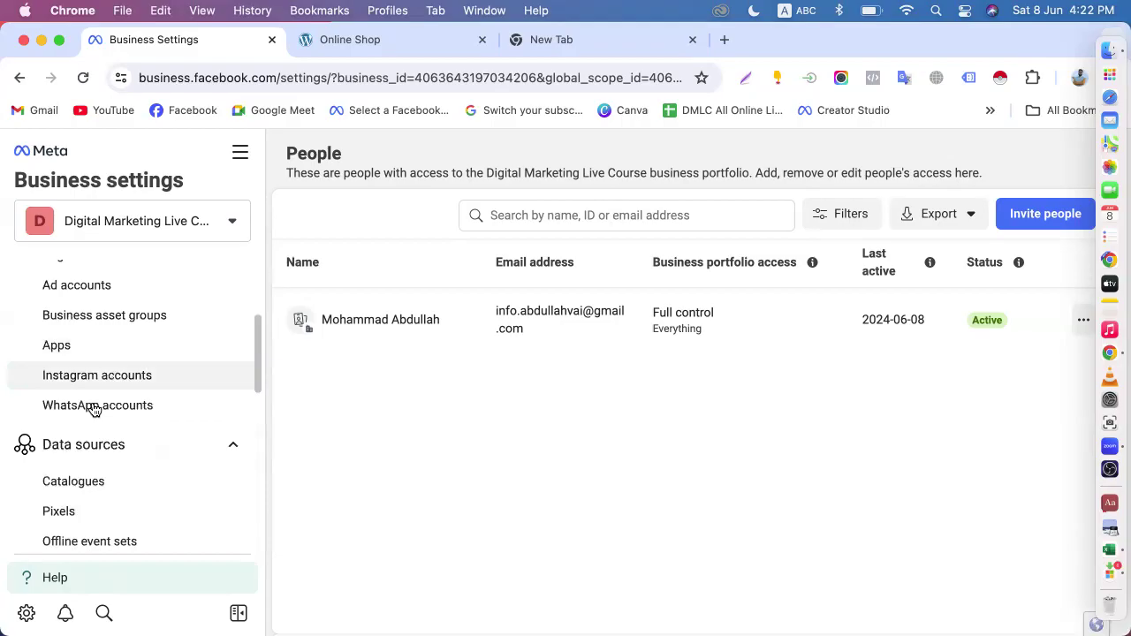
click(113, 446)
click(112, 451)
scroll(111, 457, down, 2)
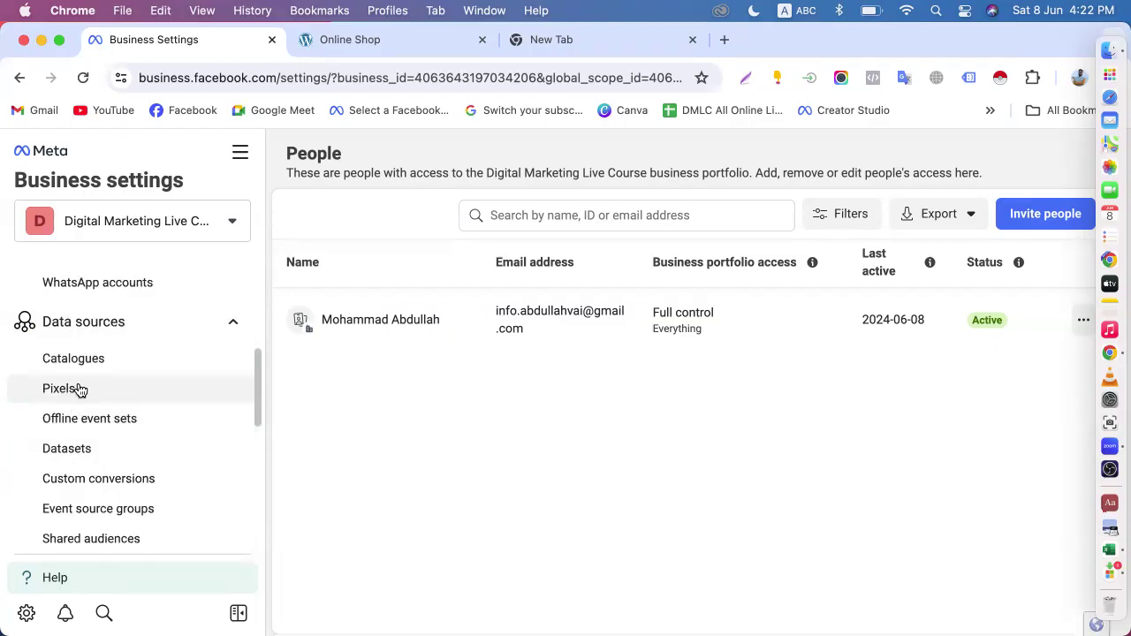
click(69, 449)
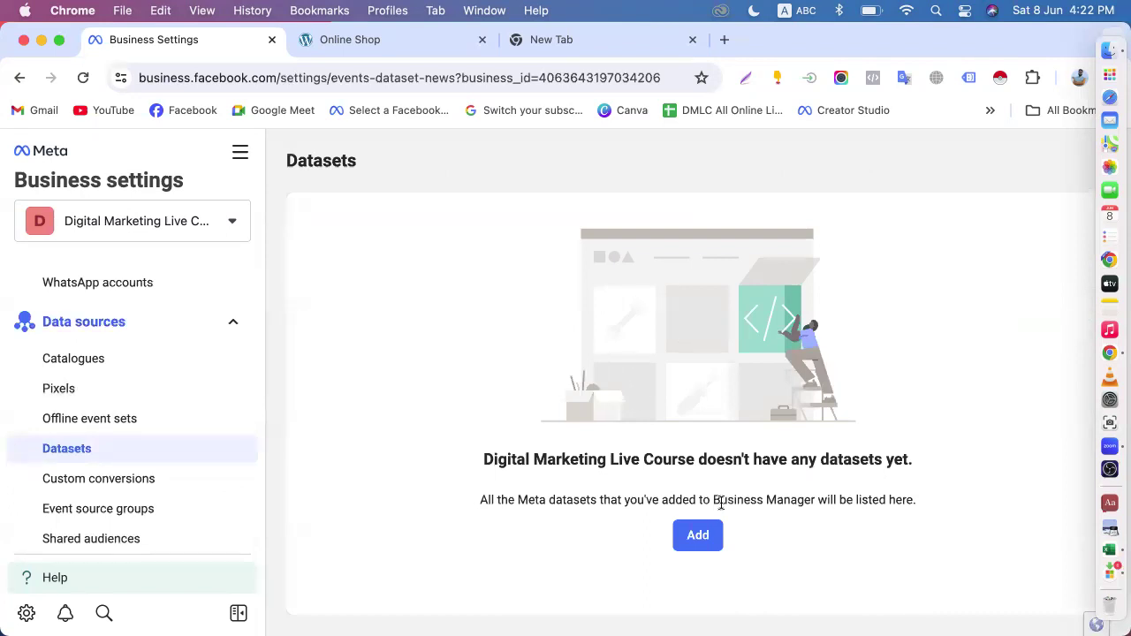
- Check the Online Shop's home page, then return to Business Settings and view the list of available business portfolios
click(356, 44)
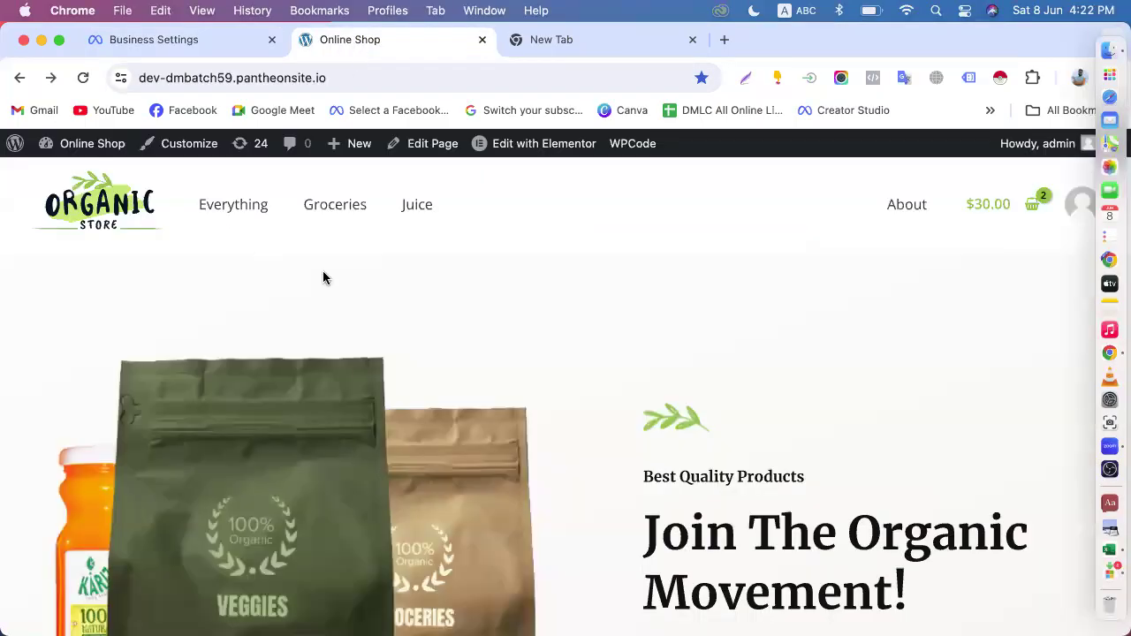
click(157, 40)
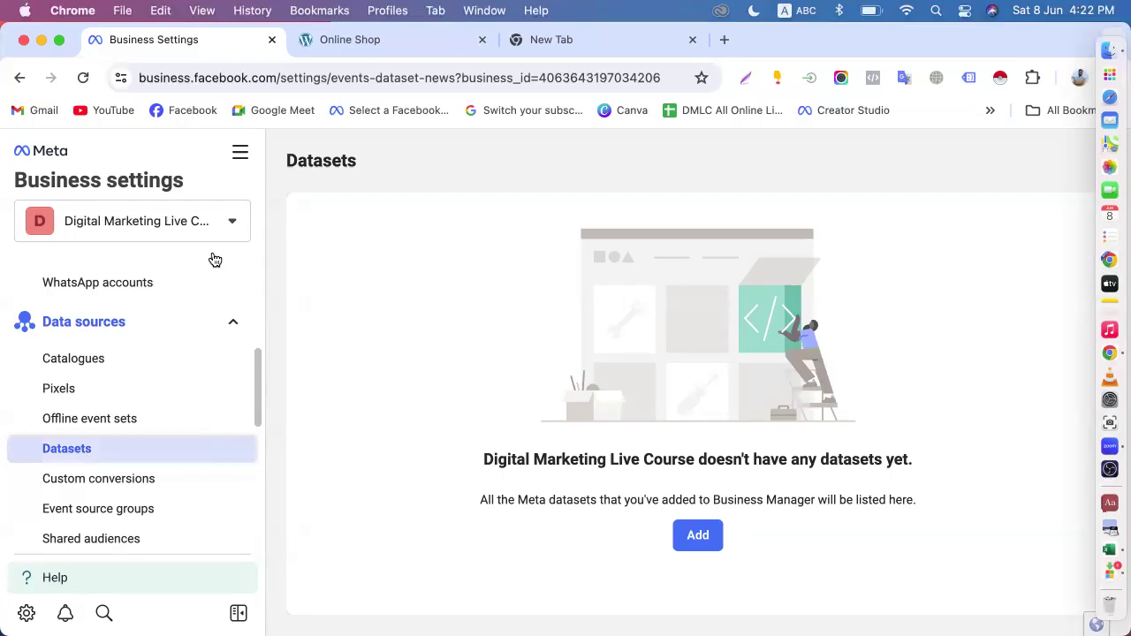
click(230, 221)
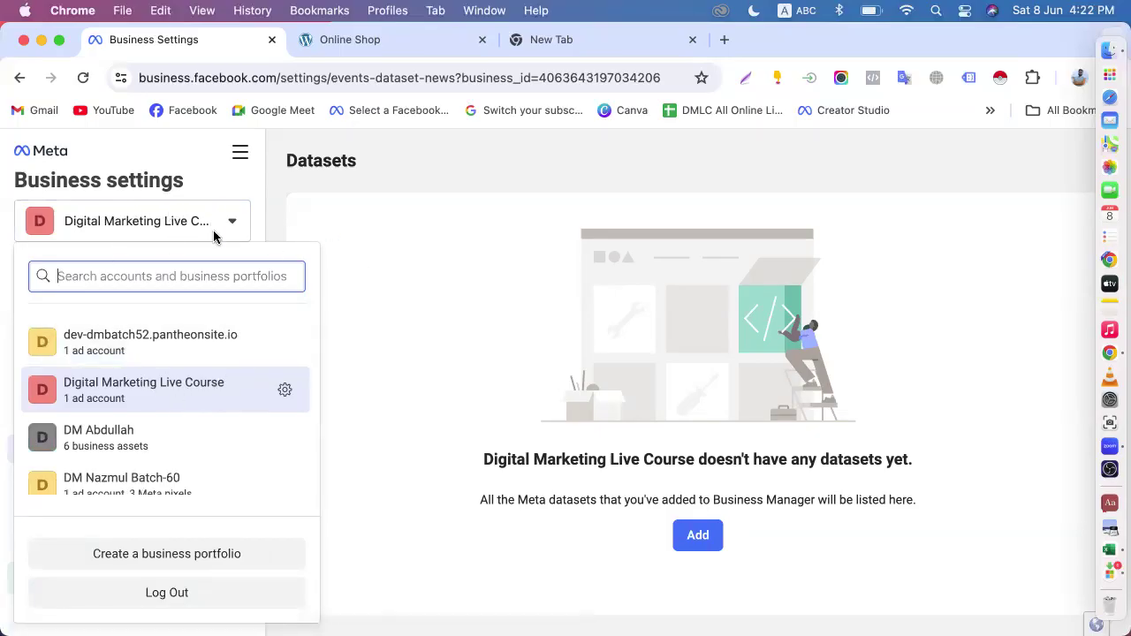
click(395, 235)
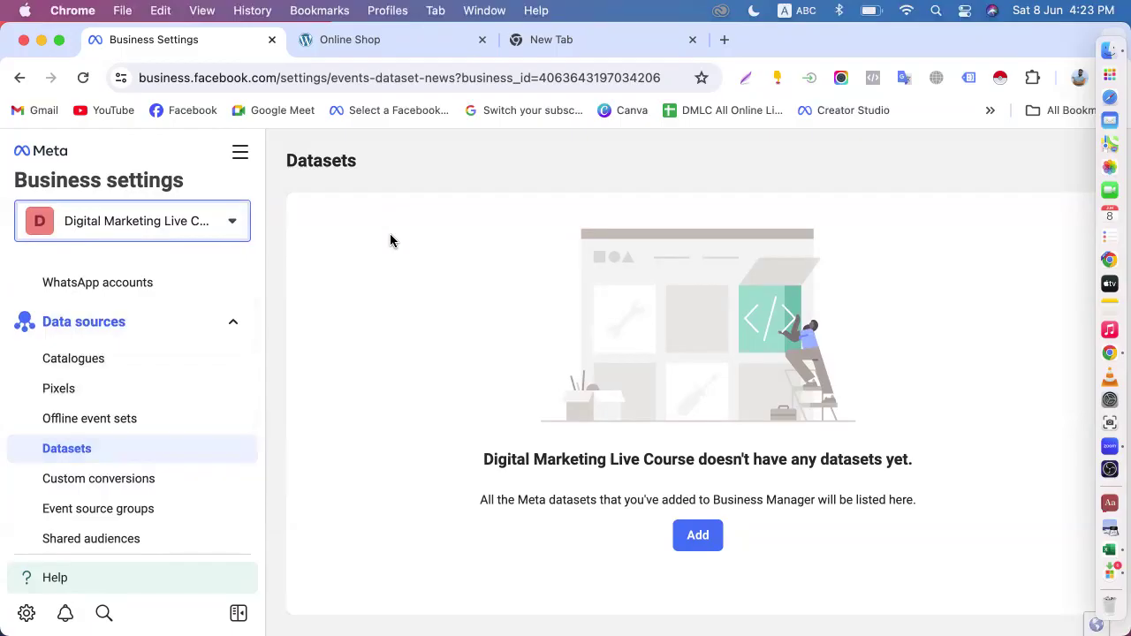
click(239, 154)
click(709, 191)
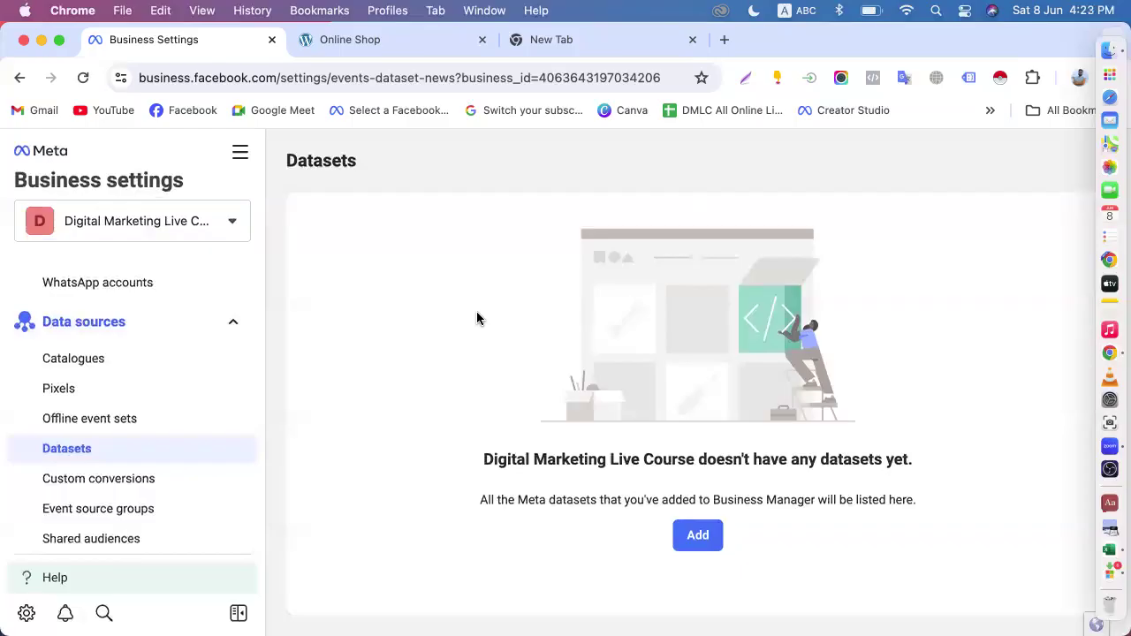
- Start a new dataset and fill its name with the web address copied from the Online Shop
click(695, 540)
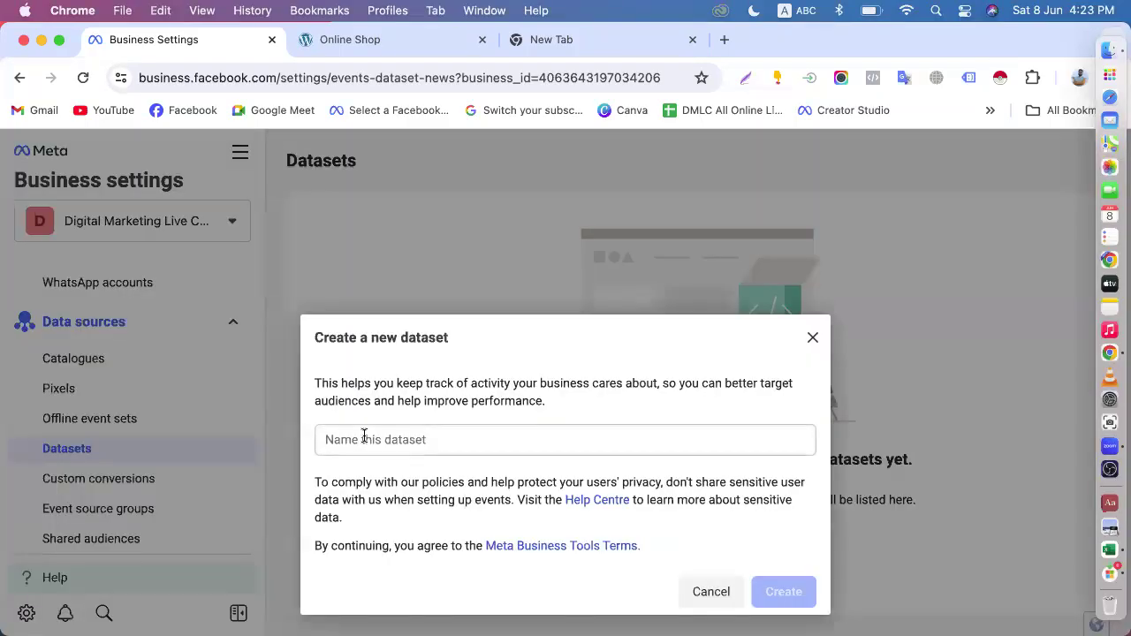
click(350, 428)
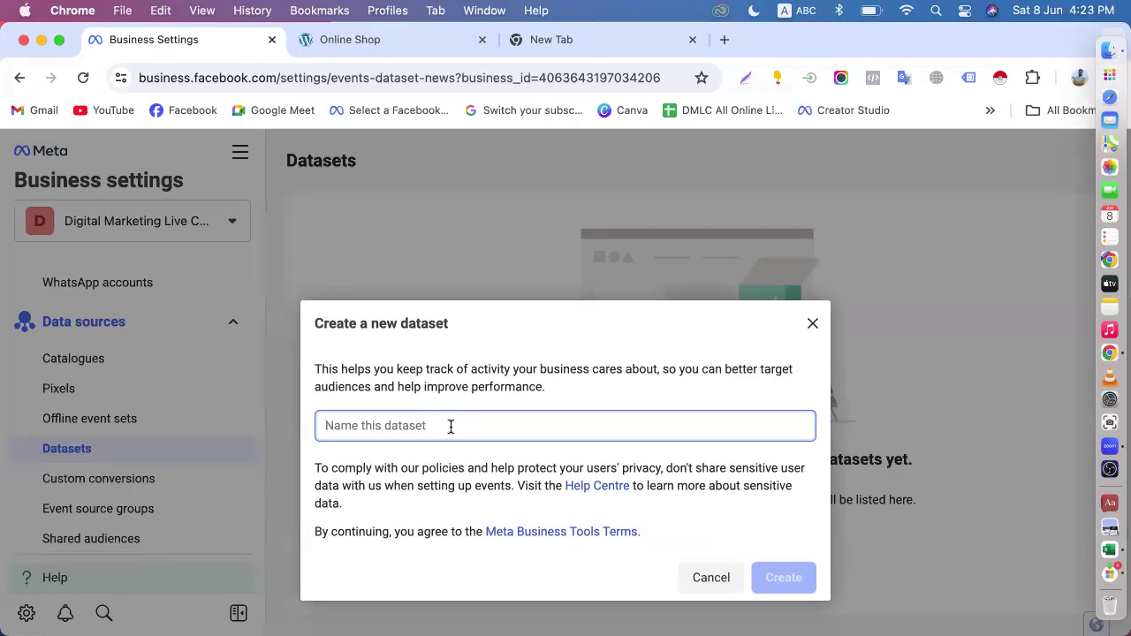
click(386, 35)
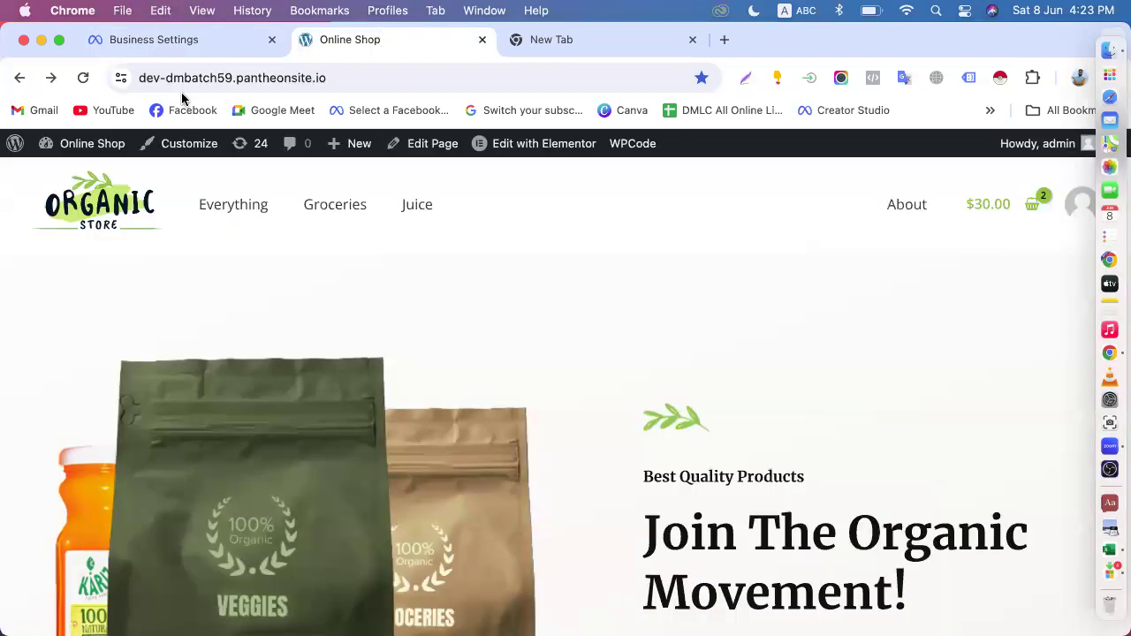
click(139, 78)
drag(137, 78, 326, 78)
key(super+c)
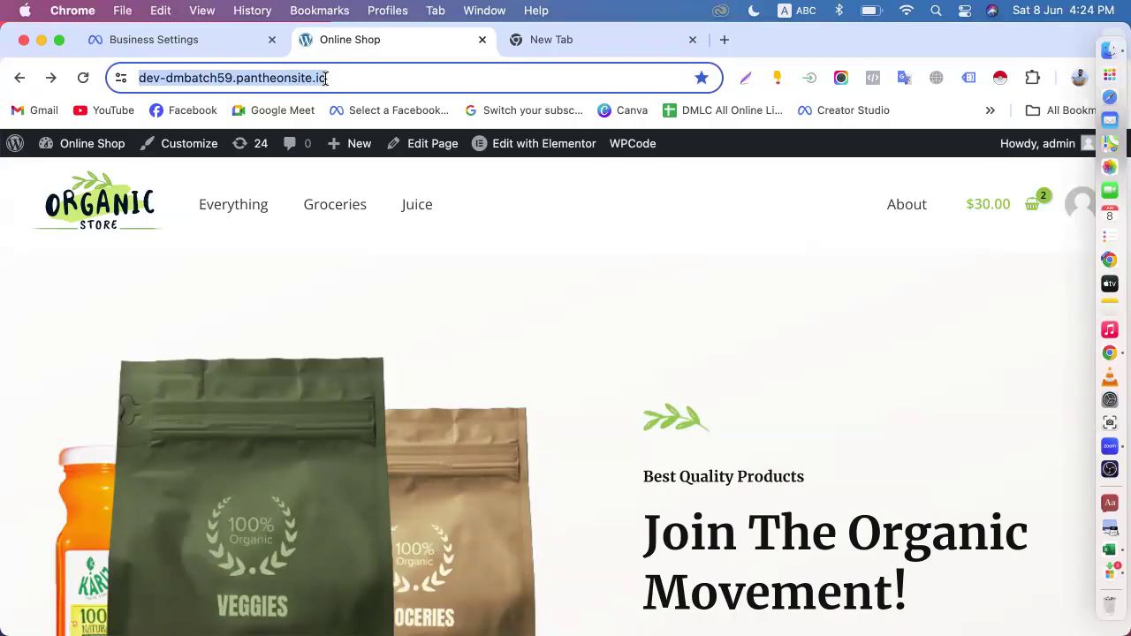
click(202, 41)
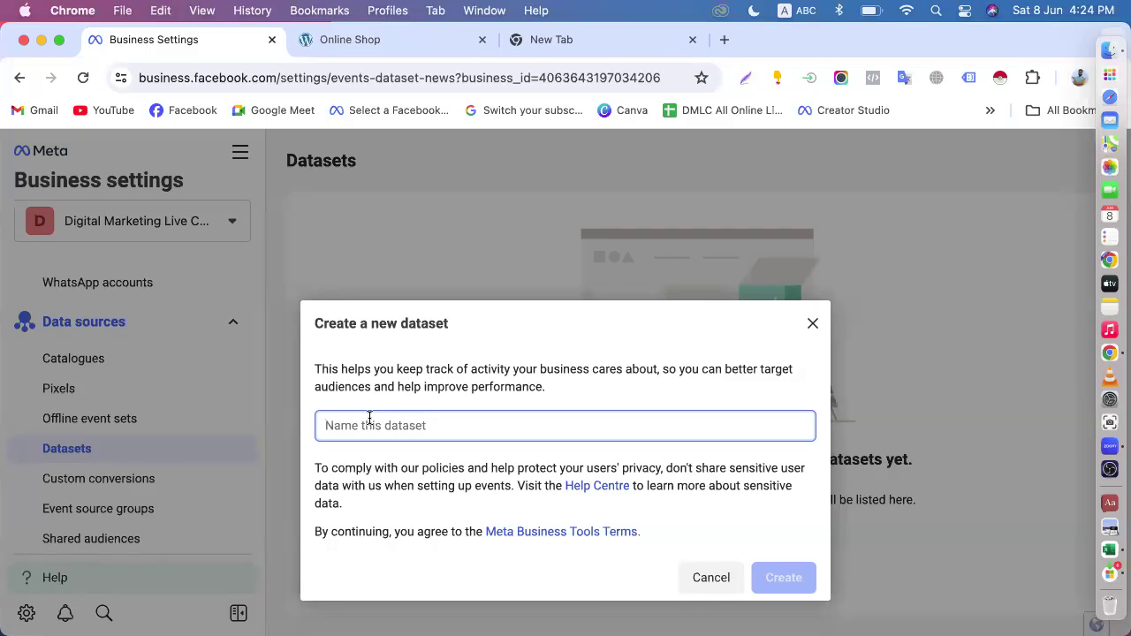
key(super+v)
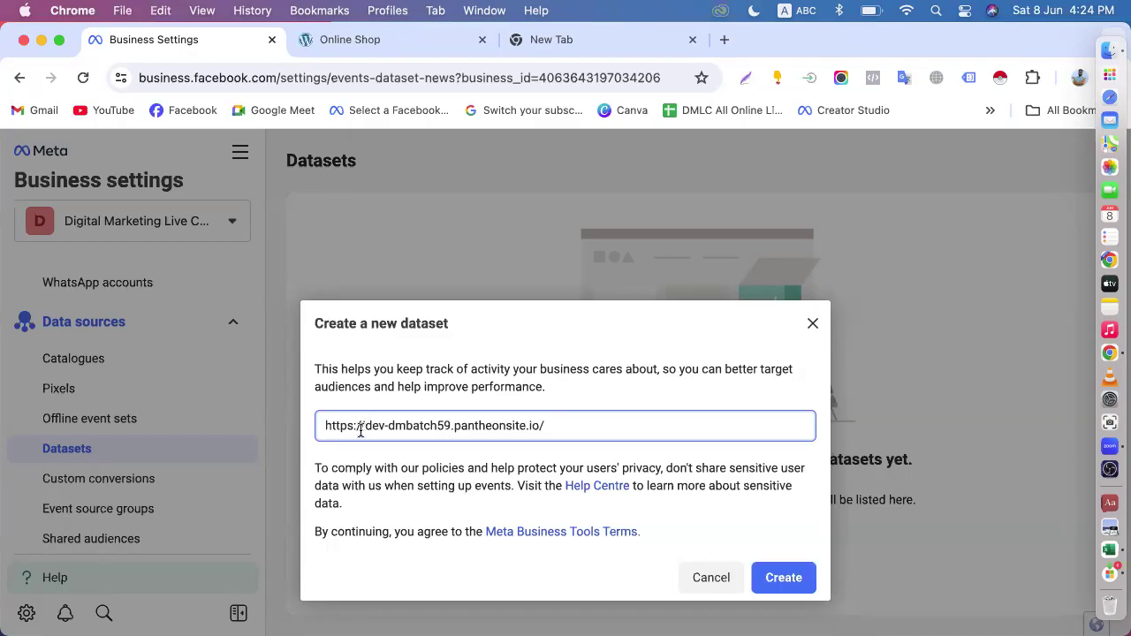
- Shorten the dataset name to dev-dmbatch59.pantheonsite.io, without the protocol and trailing slash, and create the dataset
drag(361, 429, 297, 419)
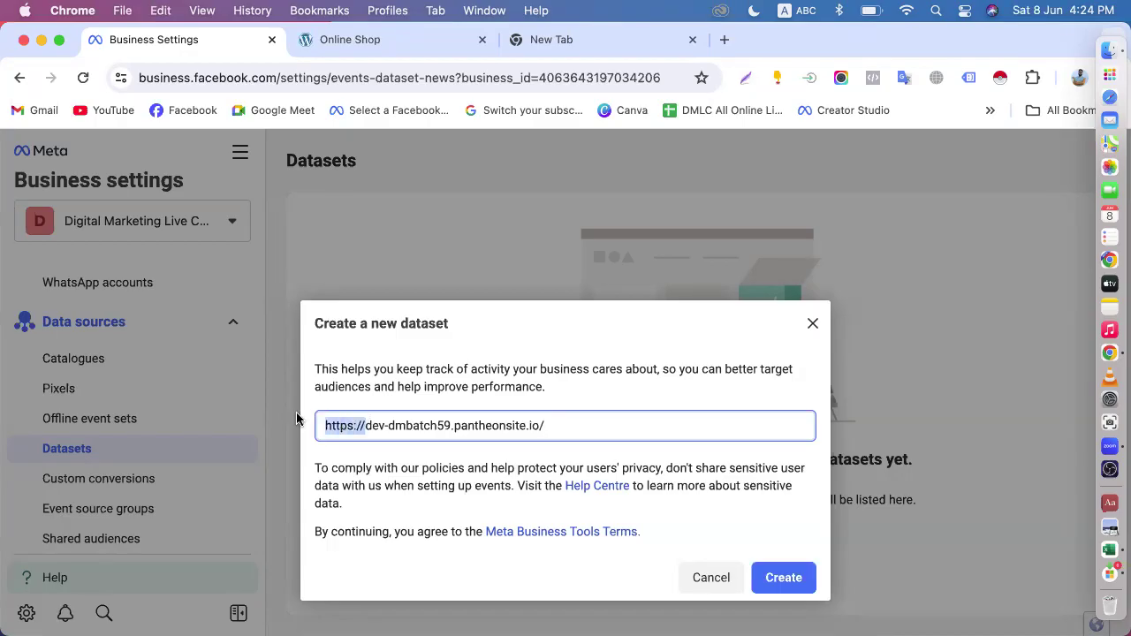
key(BackSpace)
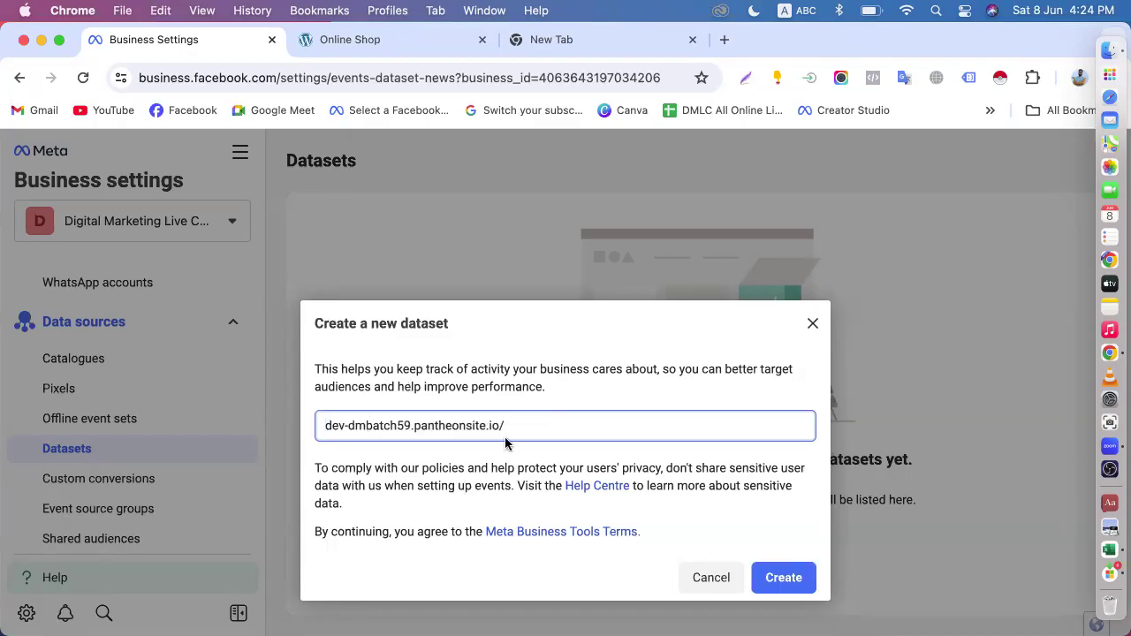
drag(499, 428, 512, 428)
key(BackSpace)
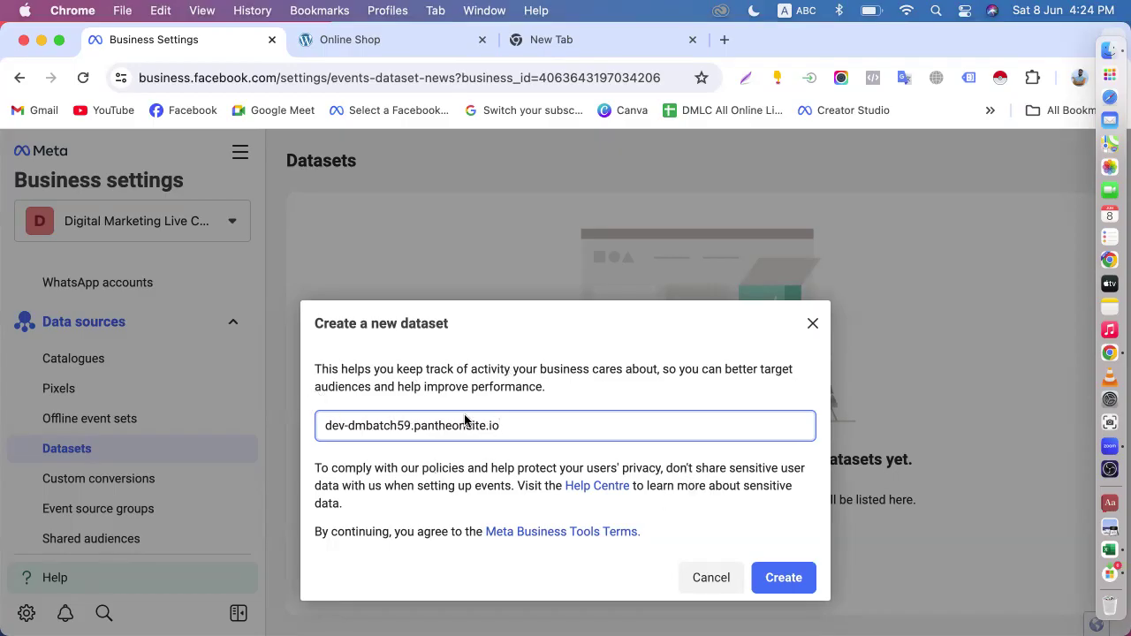
click(781, 577)
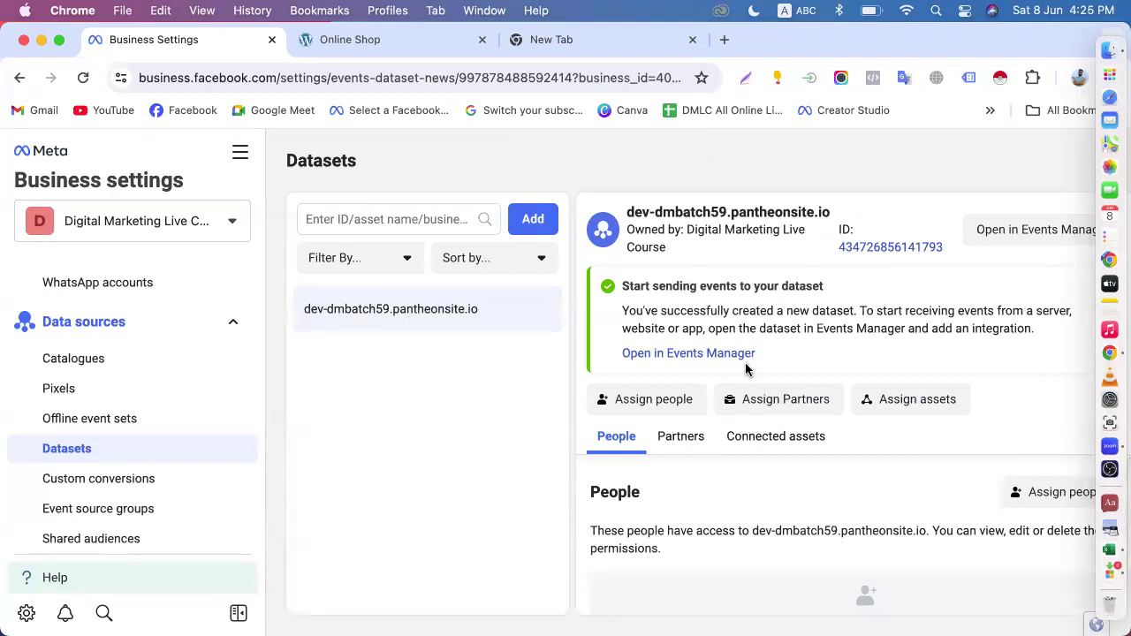
- Switch to the Online Shop, show its full web address and look through the home page down to the footer
click(400, 44)
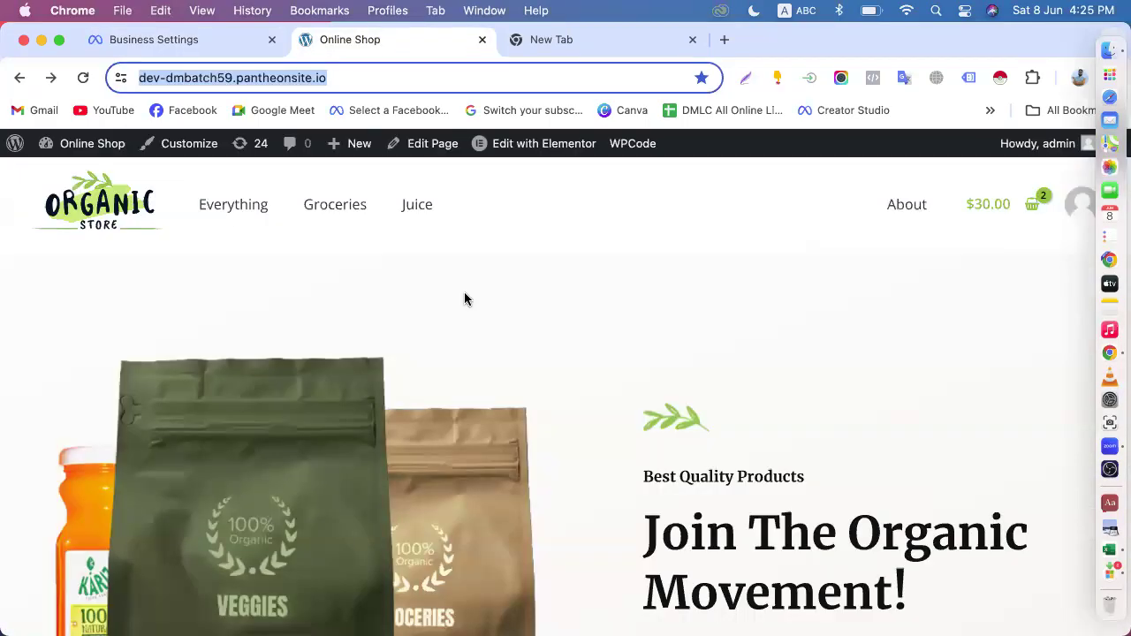
click(177, 39)
click(369, 40)
click(388, 76)
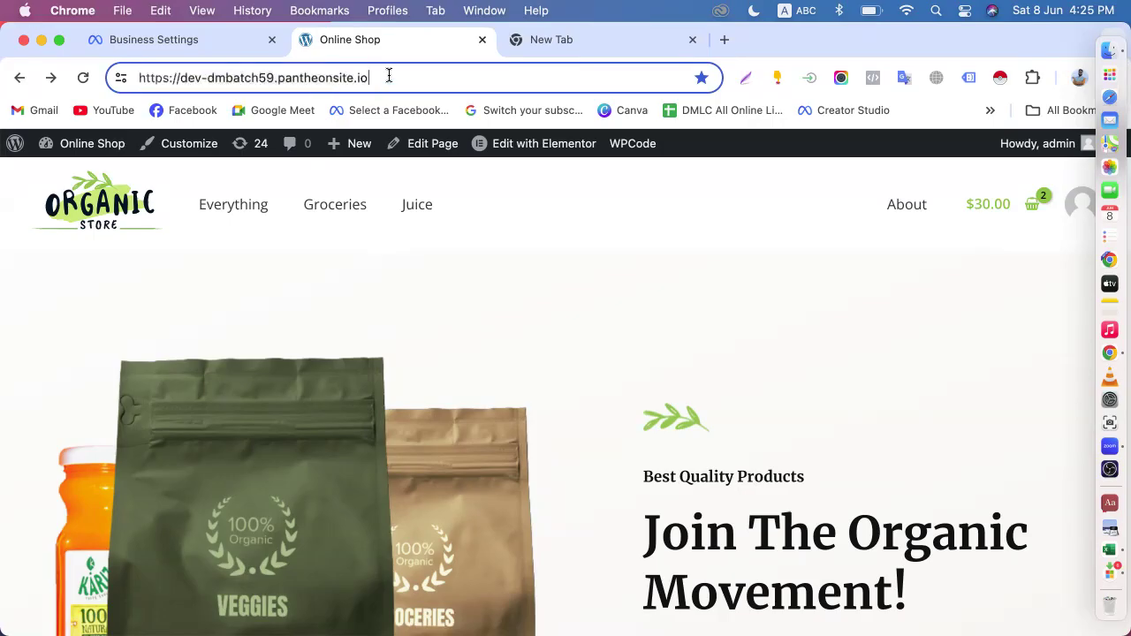
drag(408, 73, 101, 56)
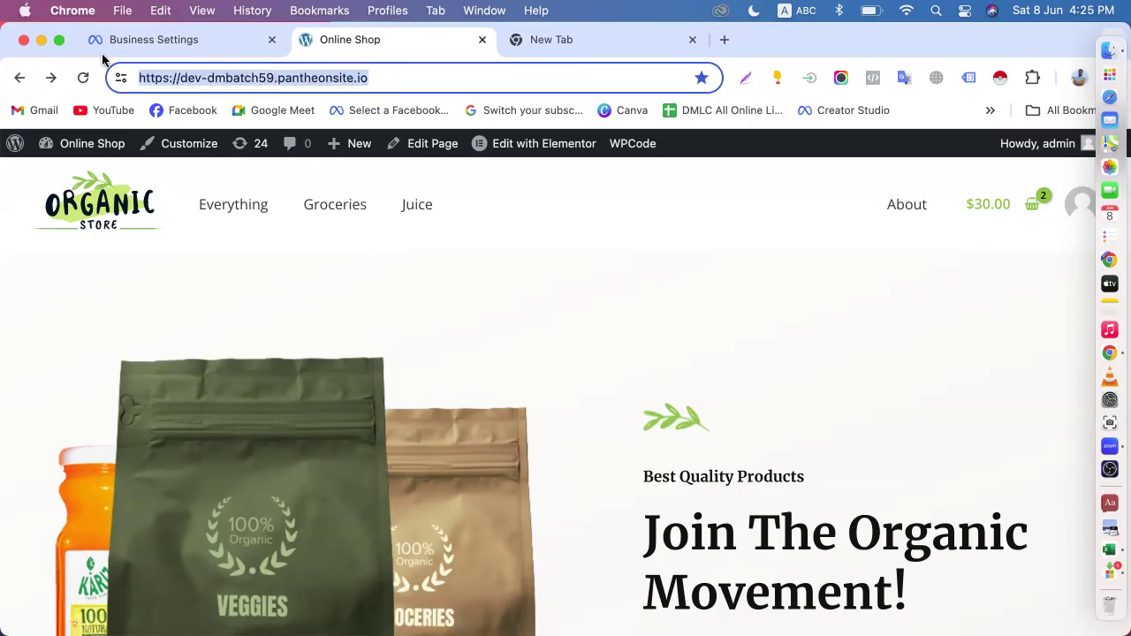
click(382, 77)
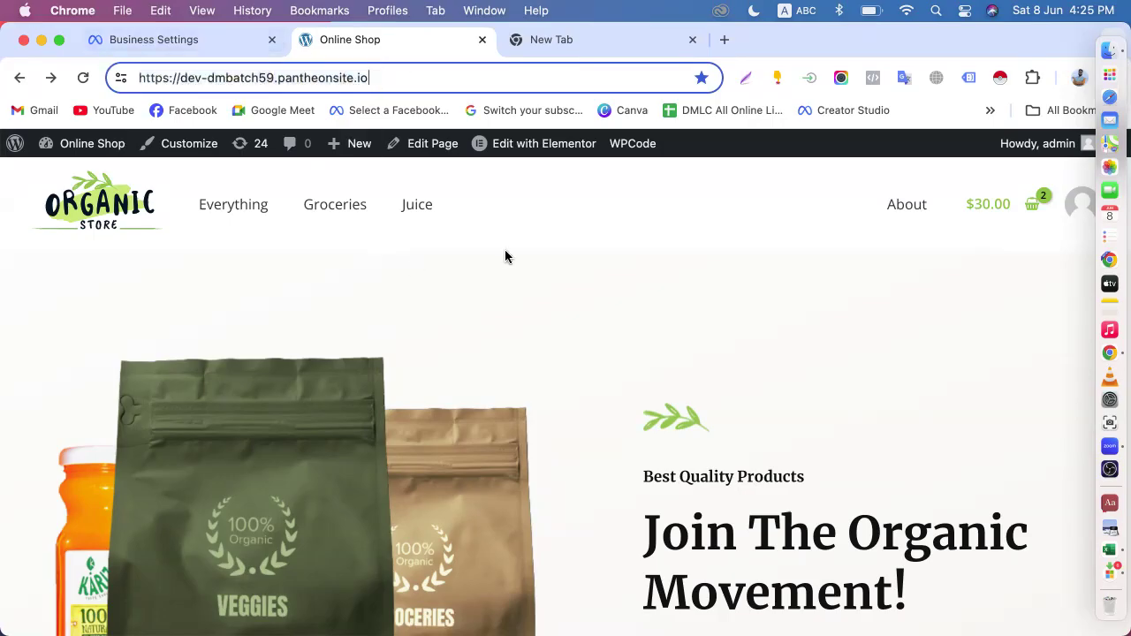
scroll(504, 256, down, 1)
scroll(504, 256, down, 15)
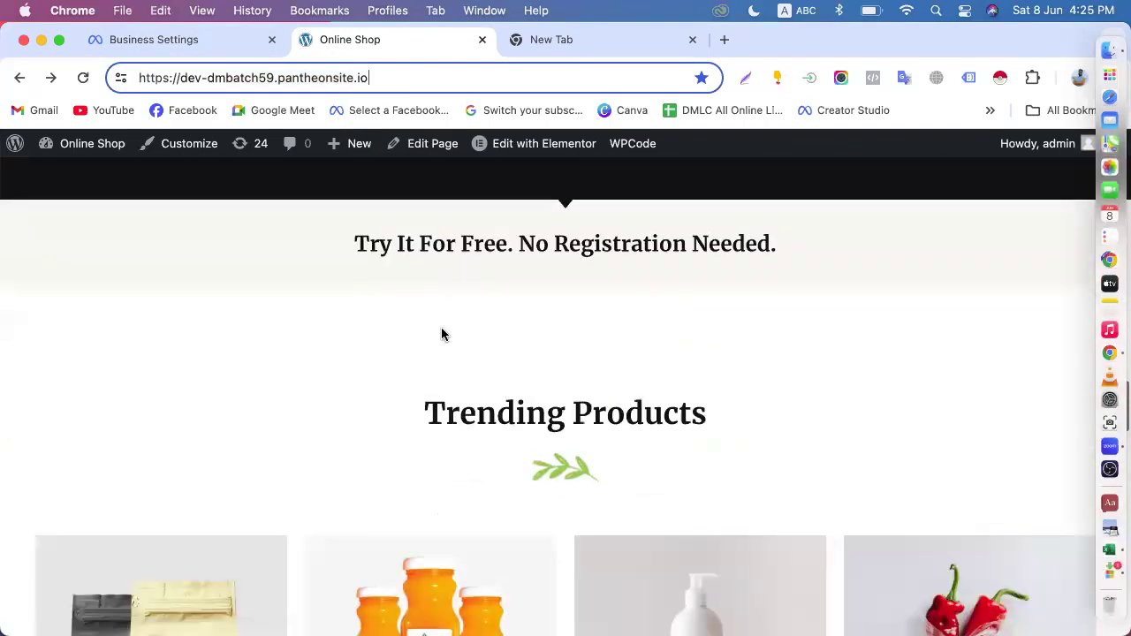
scroll(466, 351, down, 10)
scroll(441, 391, down, 10)
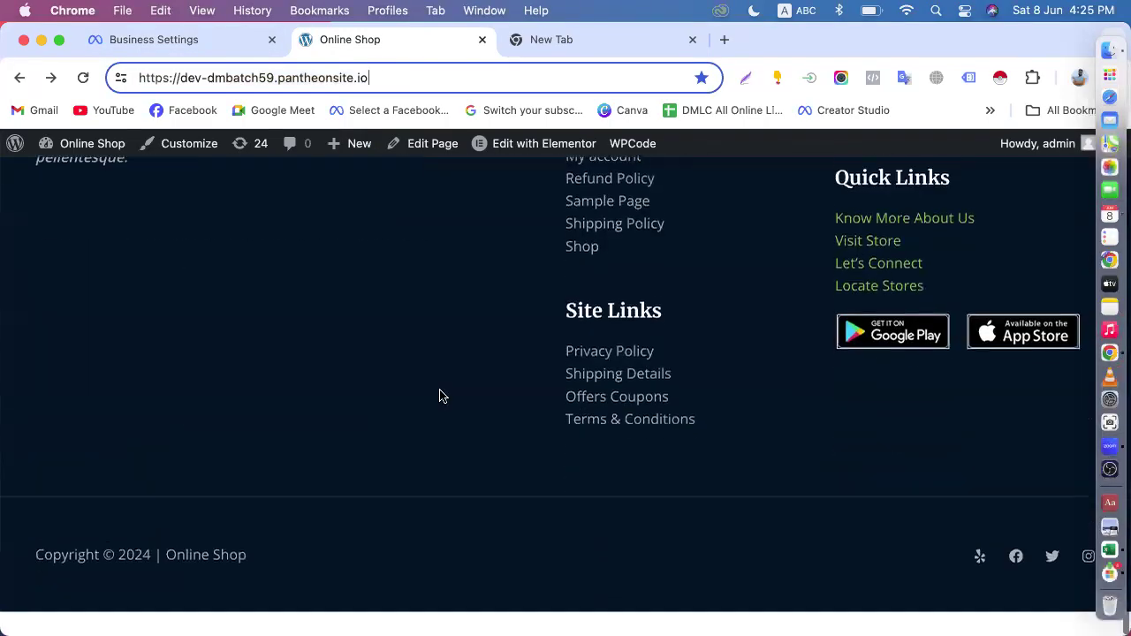
scroll(442, 392, up, 10)
scroll(439, 395, up, 20)
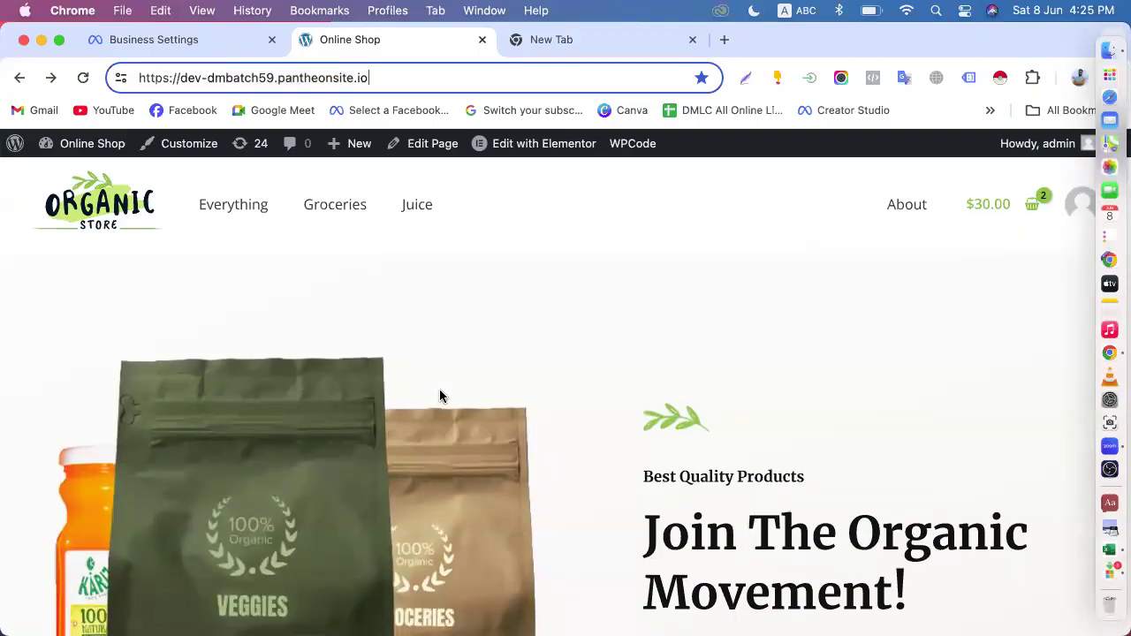
- Append /wp-admin to the Online Shop's web address and leave it entered without loading the page
text(/wp-admin)
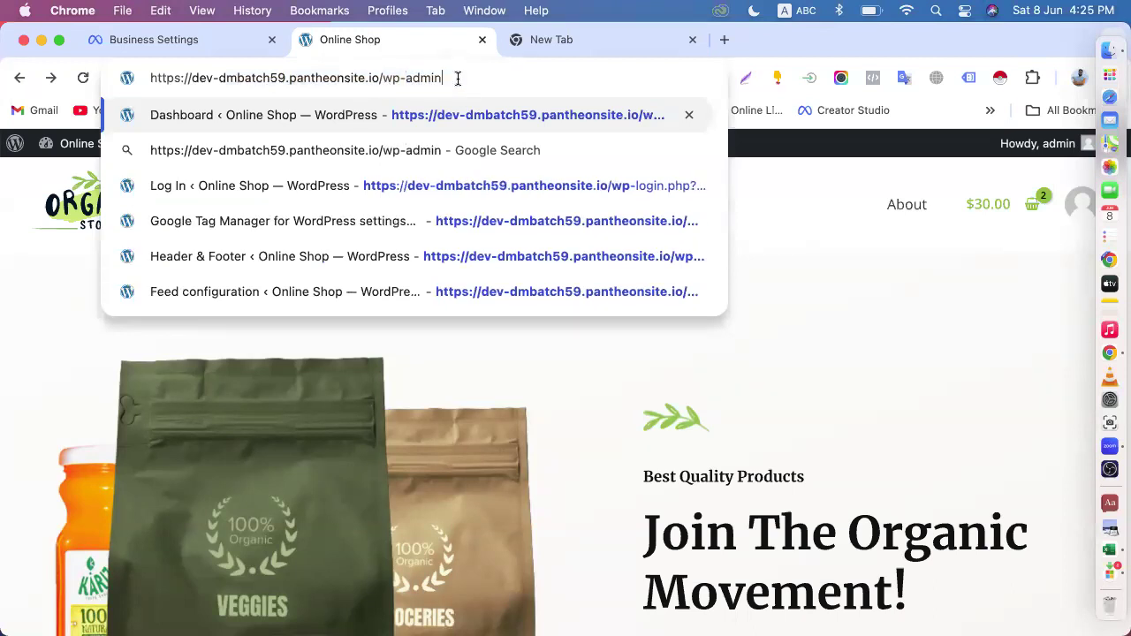
drag(382, 77, 447, 80)
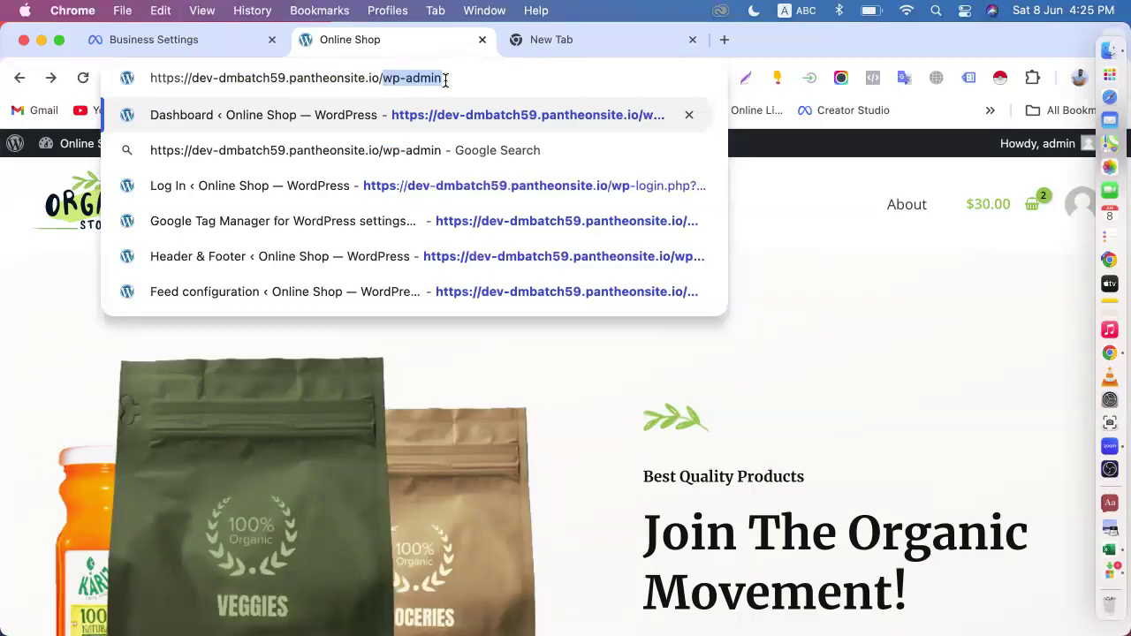
click(456, 78)
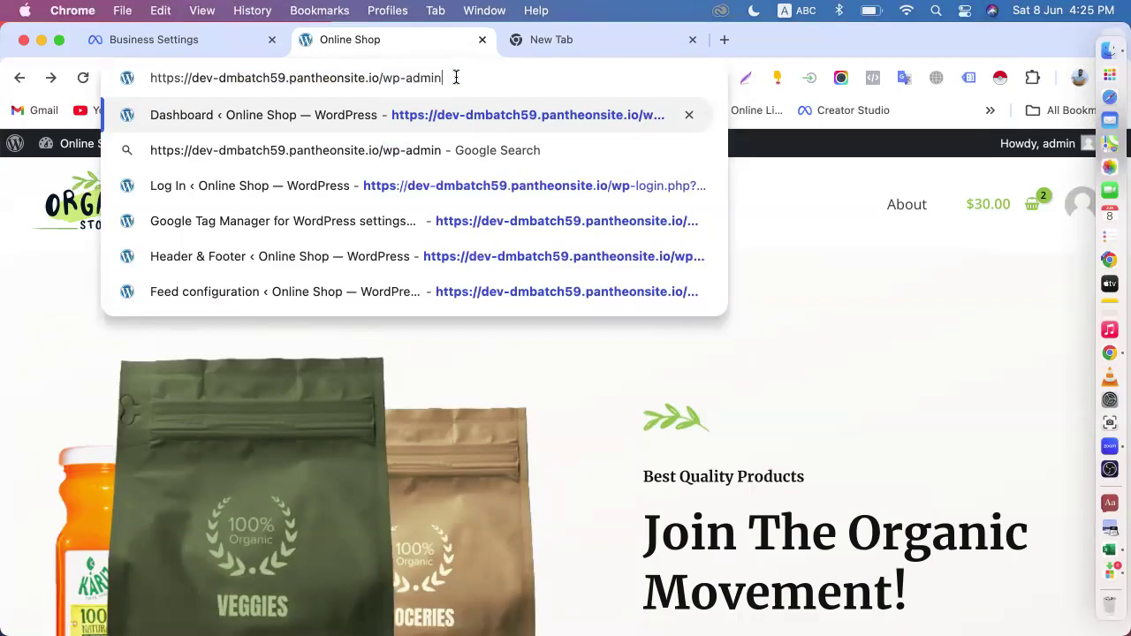
click(822, 320)
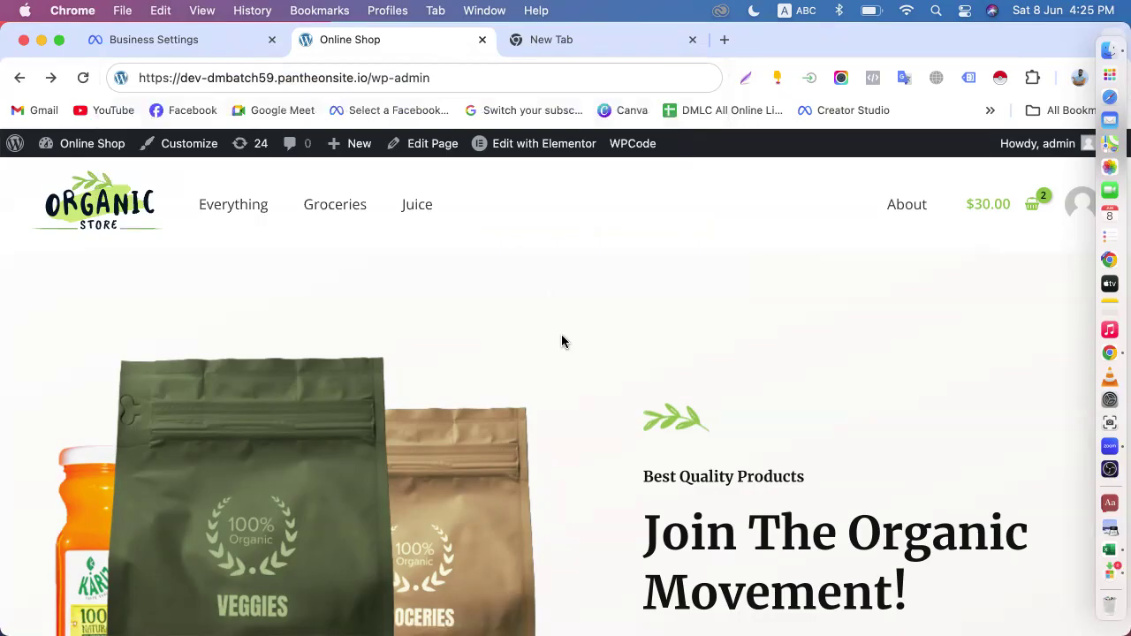
- Look through the Online Shop's home page from the hero banner to the featured brands, and point out the wp-admin part of its address
scroll(561, 336, down, 10)
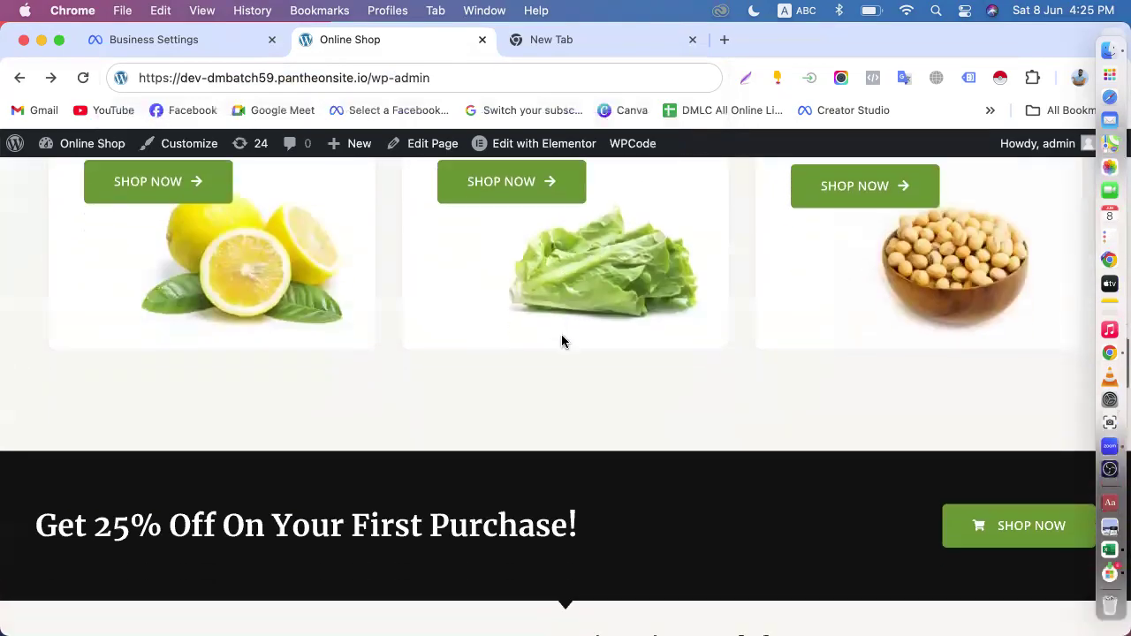
scroll(562, 342, down, 5)
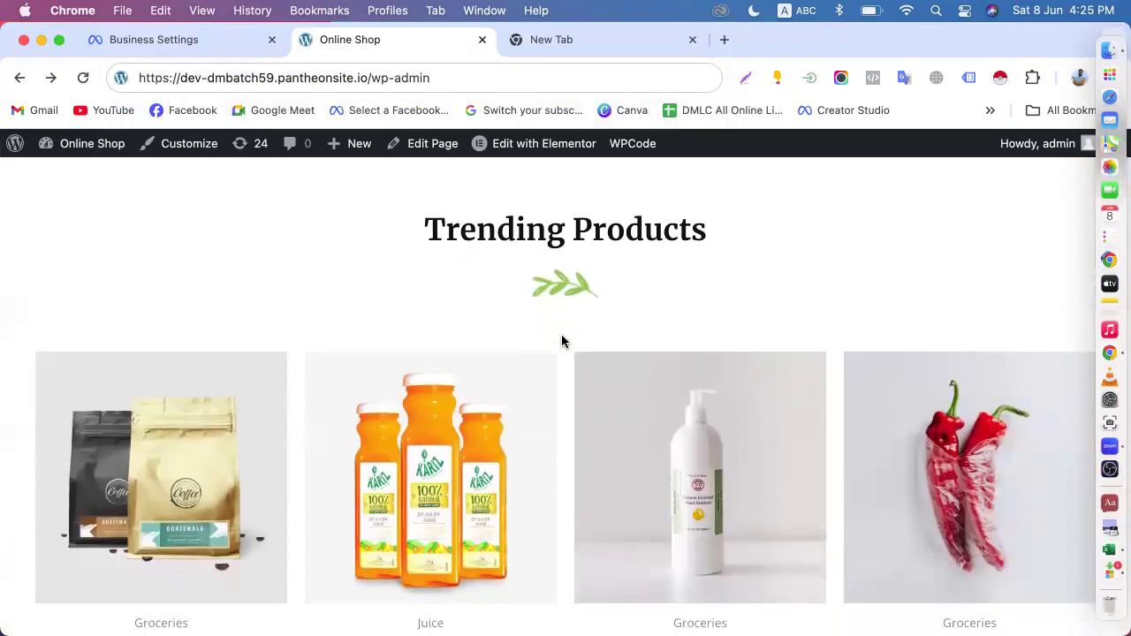
scroll(561, 342, down, 8)
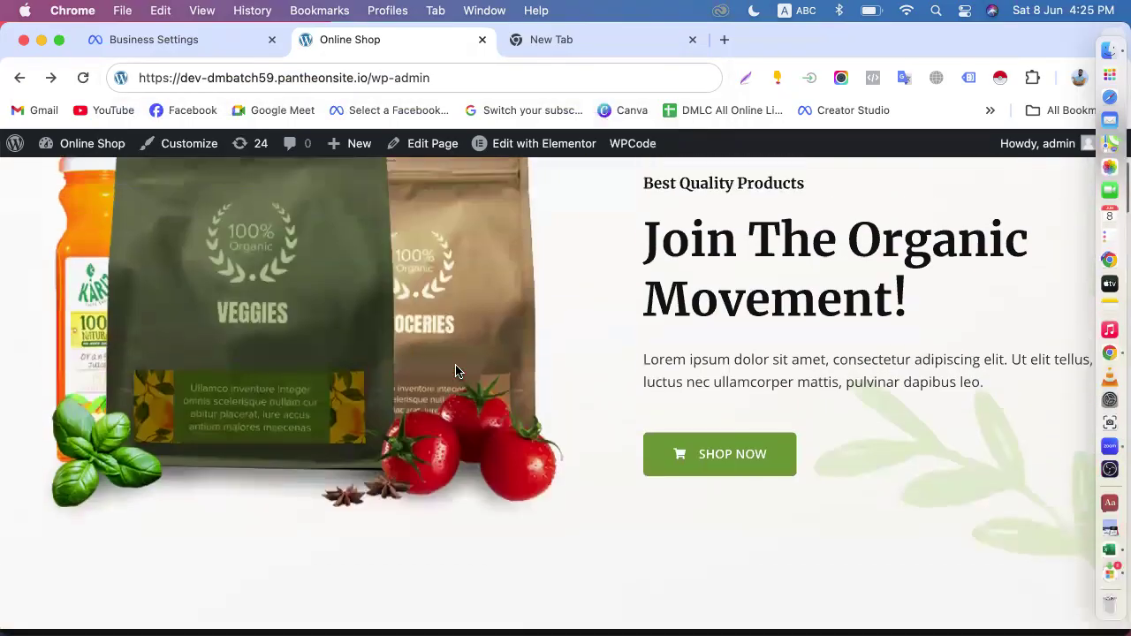
scroll(456, 371, up, 4)
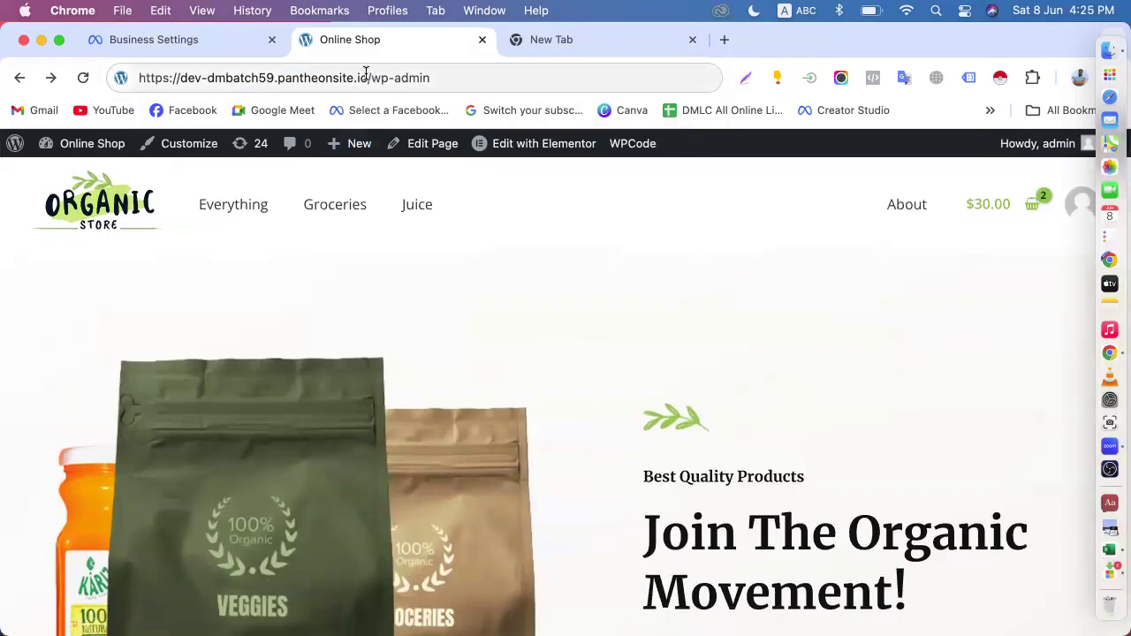
drag(370, 77, 435, 75)
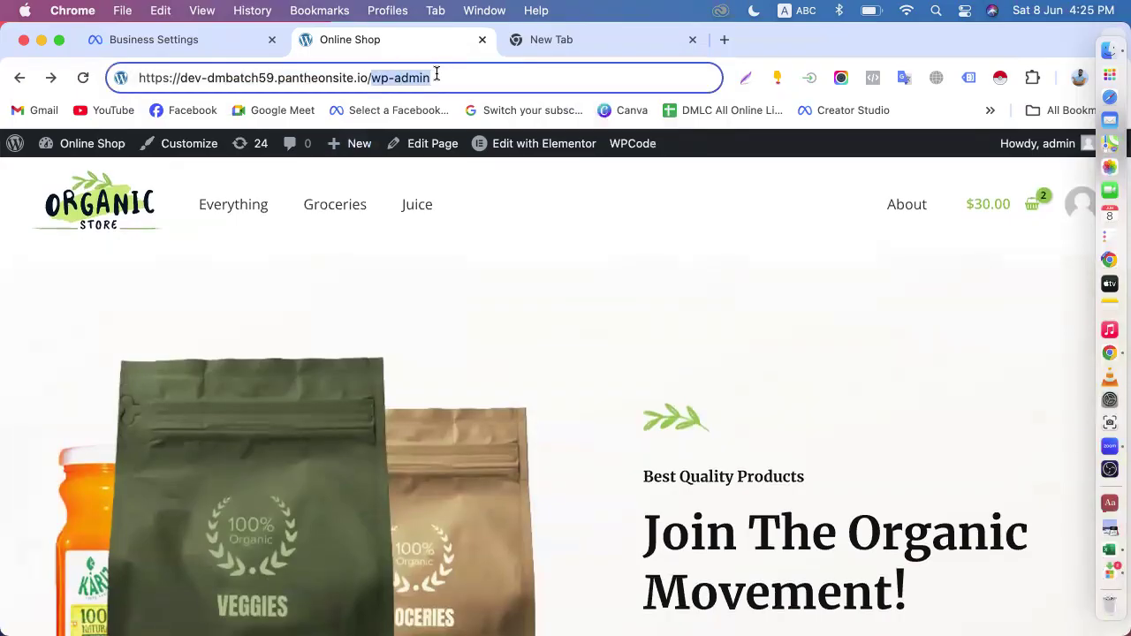
click(667, 253)
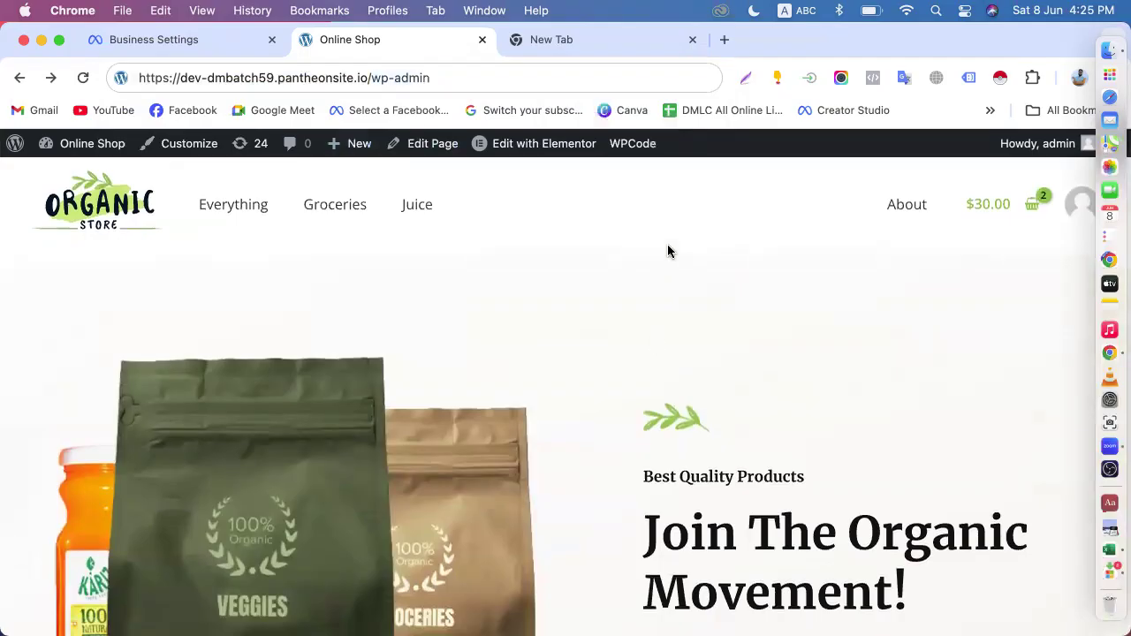
scroll(667, 253, down, 15)
scroll(596, 425, down, 15)
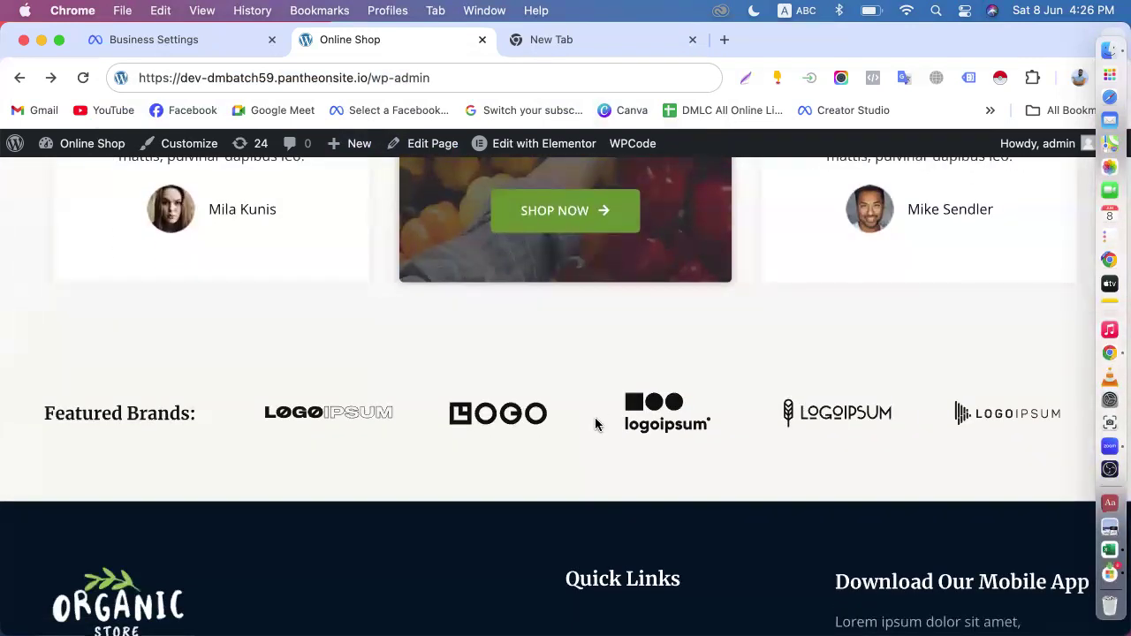
scroll(596, 426, up, 10)
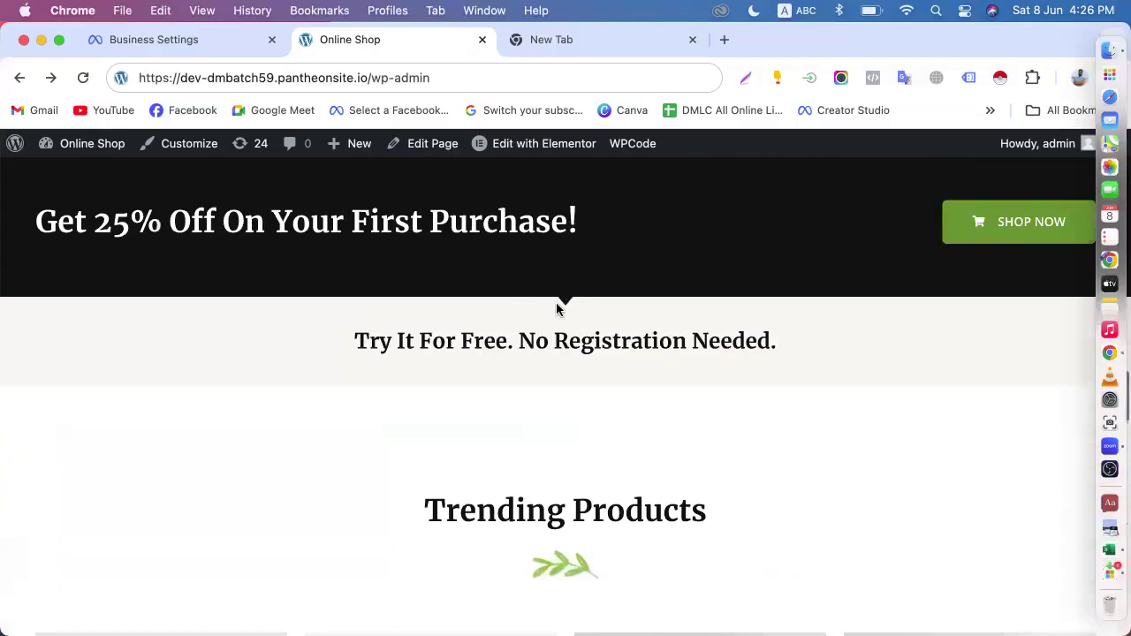
scroll(557, 309, up, 5)
scroll(557, 308, down, 5)
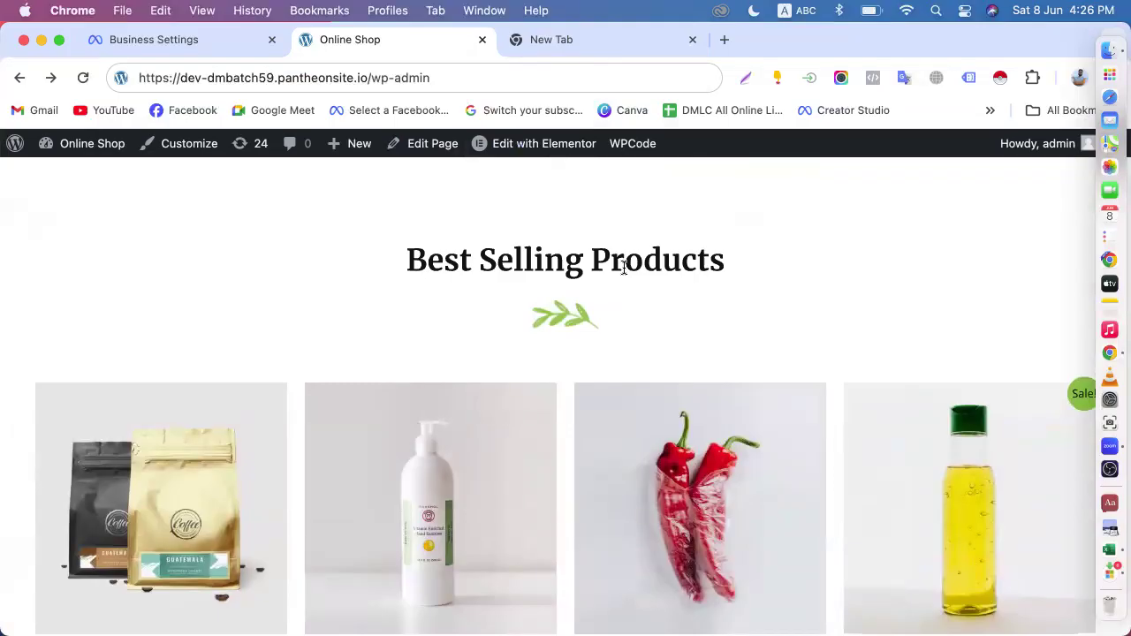
- Check the new dataset in Business Settings, then return to the Online Shop and load its /wp-admin address
click(164, 40)
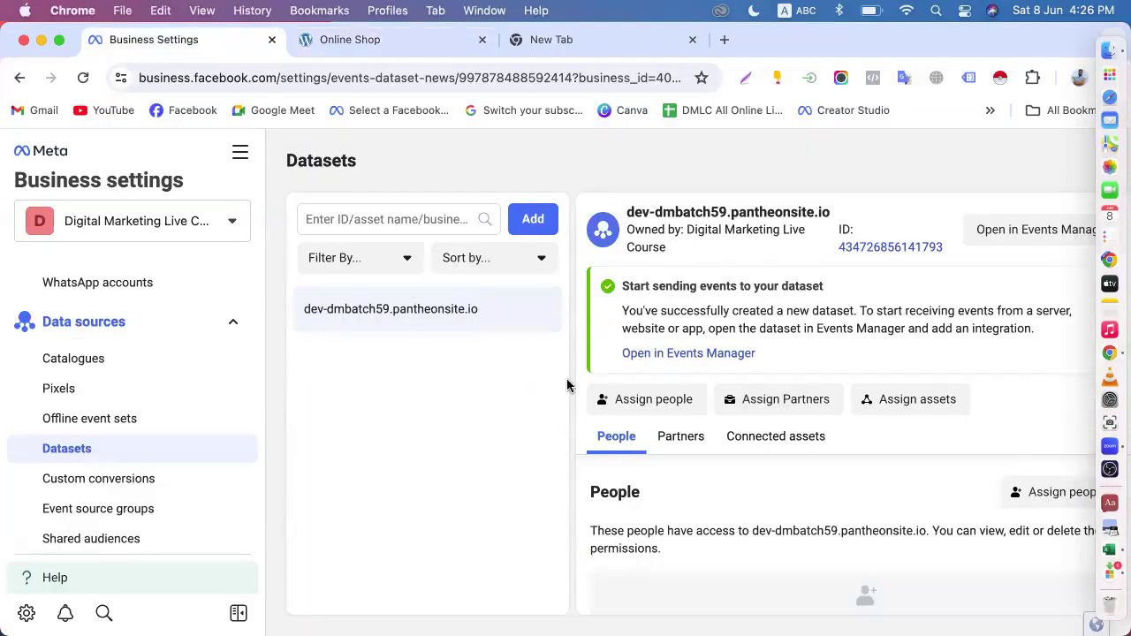
click(369, 40)
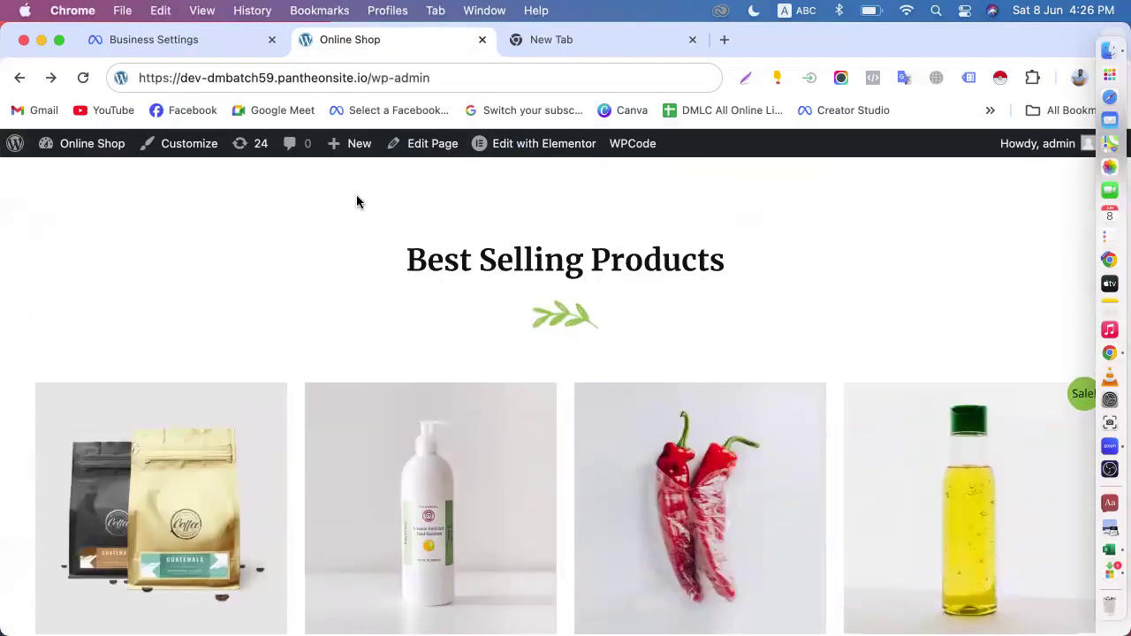
click(369, 78)
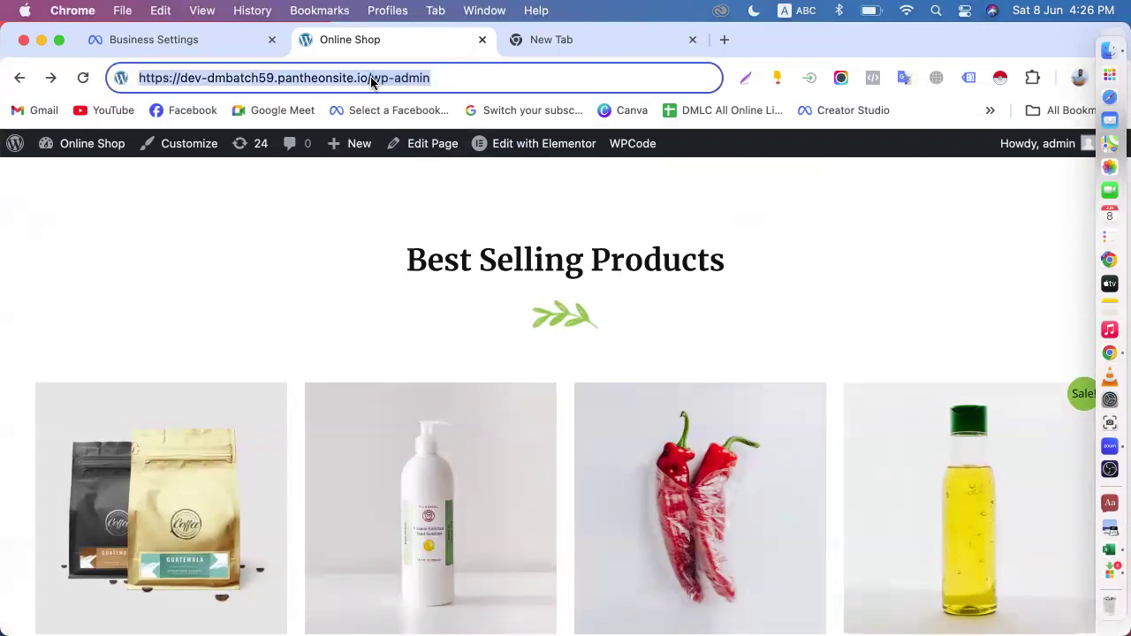
click(433, 77)
text(/wp-admin)
key(Return)
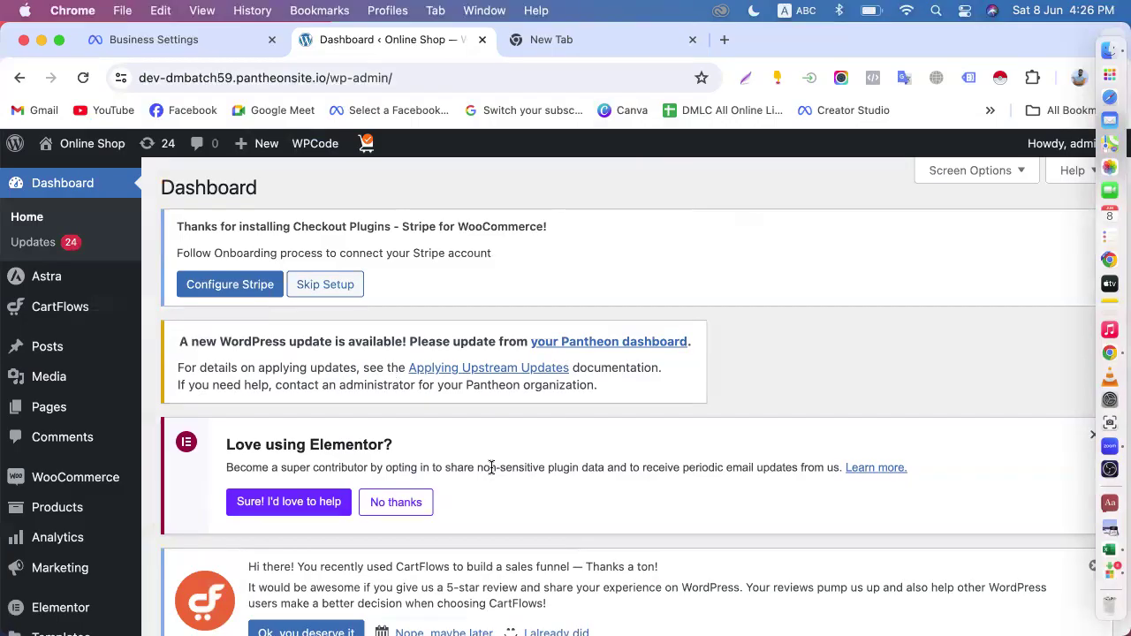
- Examine the WordPress Dashboard and the entries of its admin menu, including CartFlows, Appearance, Plugins, Users and Settings
scroll(491, 468, down, 3)
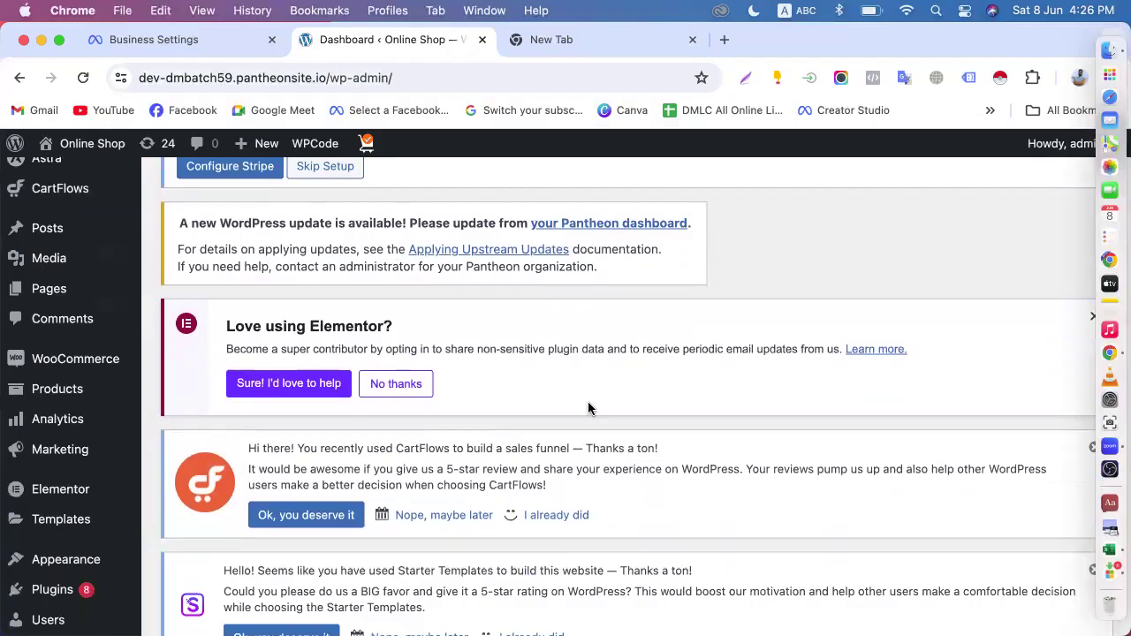
scroll(124, 262, up, 3)
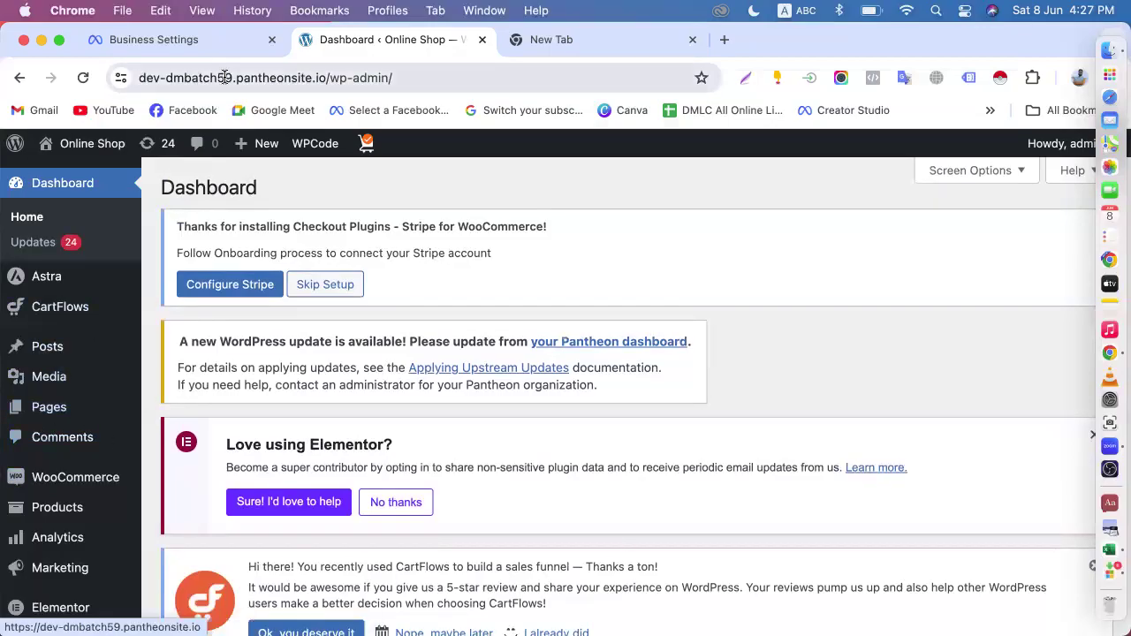
mouse_move(87, 345)
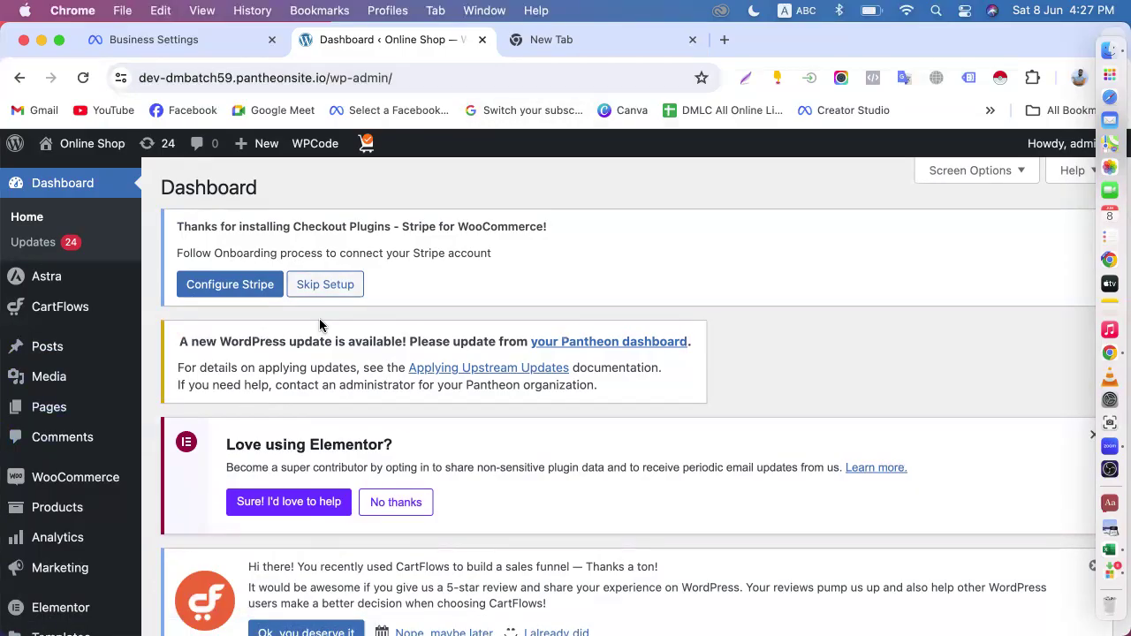
scroll(55, 461, down, 5)
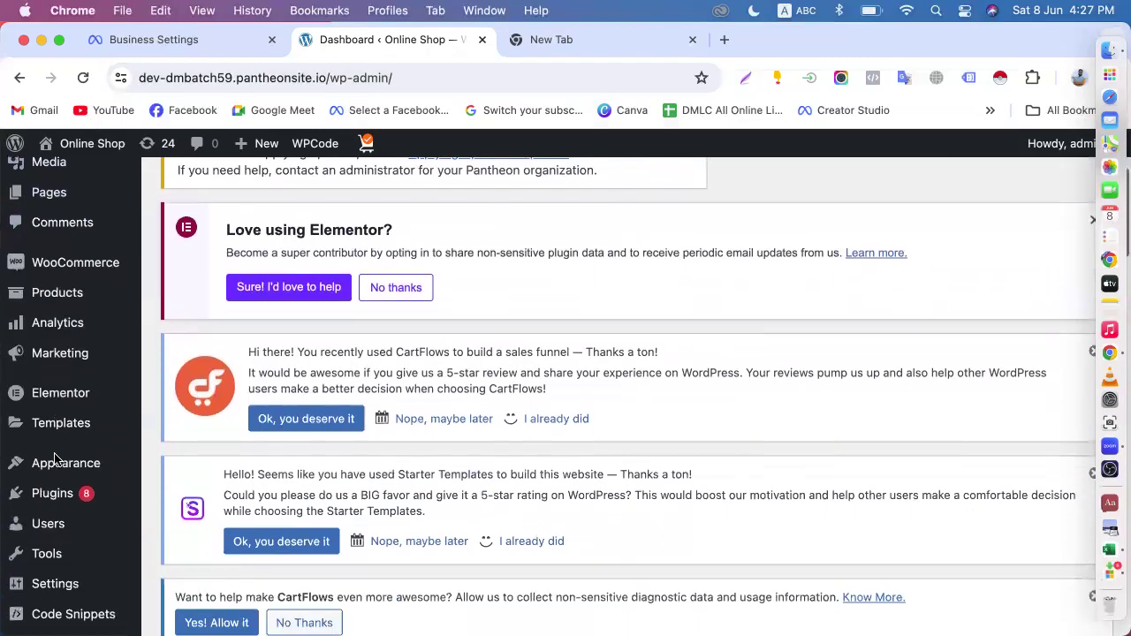
mouse_move(55, 461)
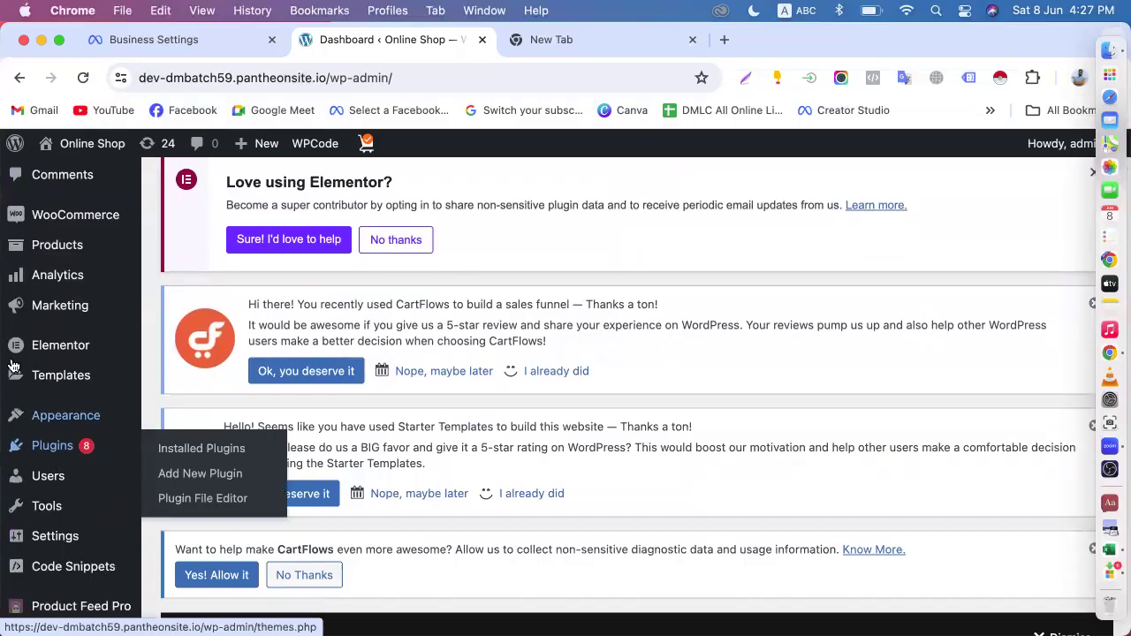
scroll(75, 343, up, 5)
scroll(79, 341, up, 1)
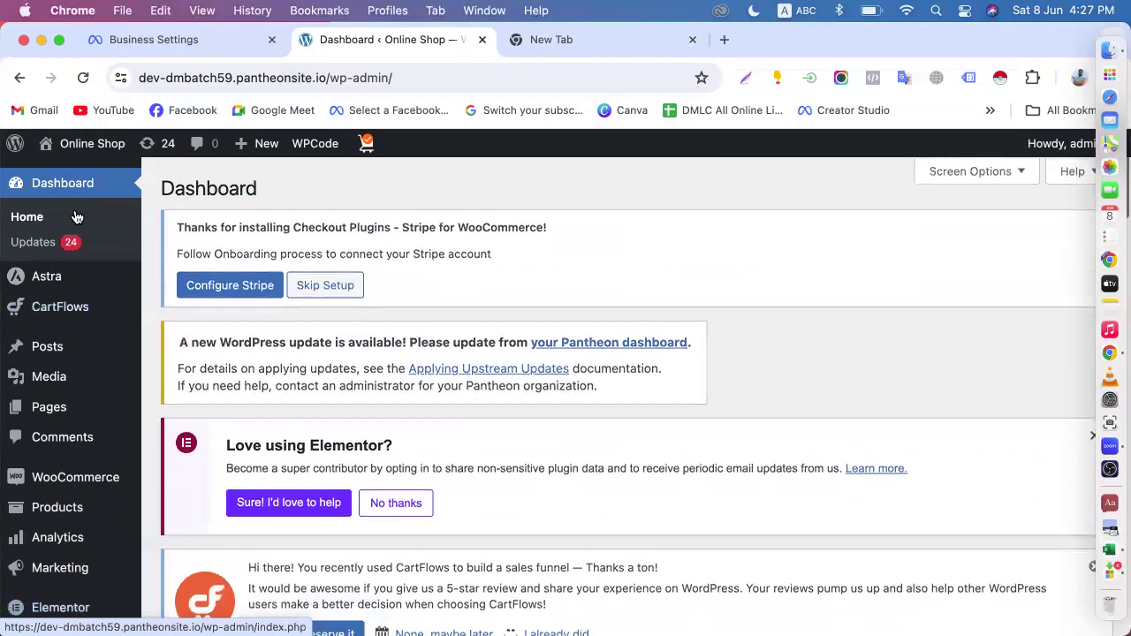
mouse_move(96, 321)
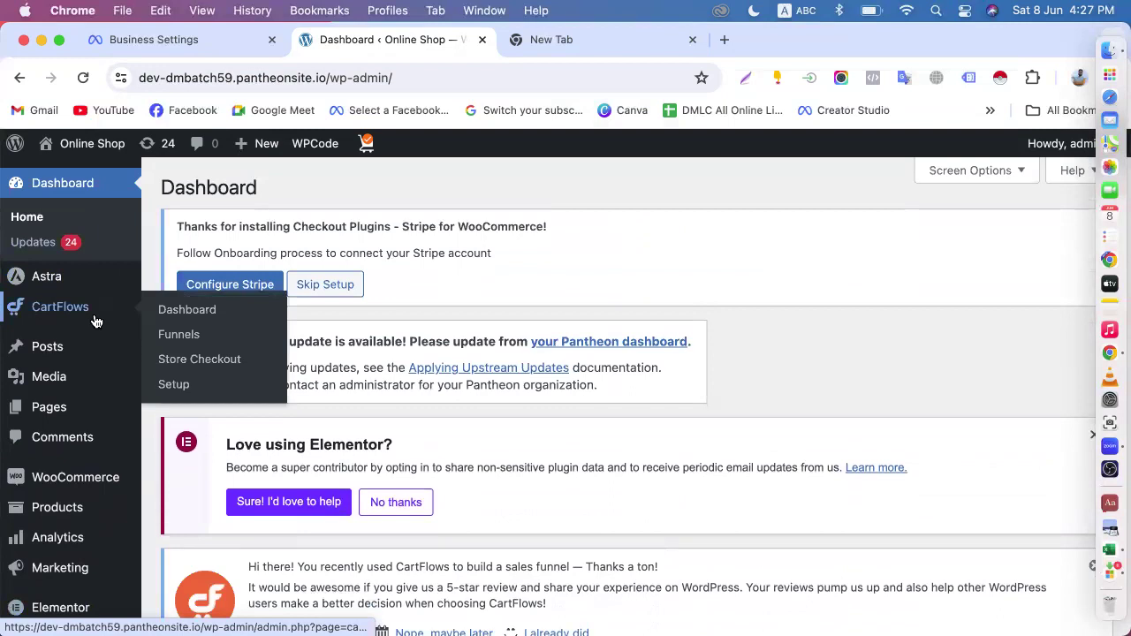
scroll(76, 309, down, 8)
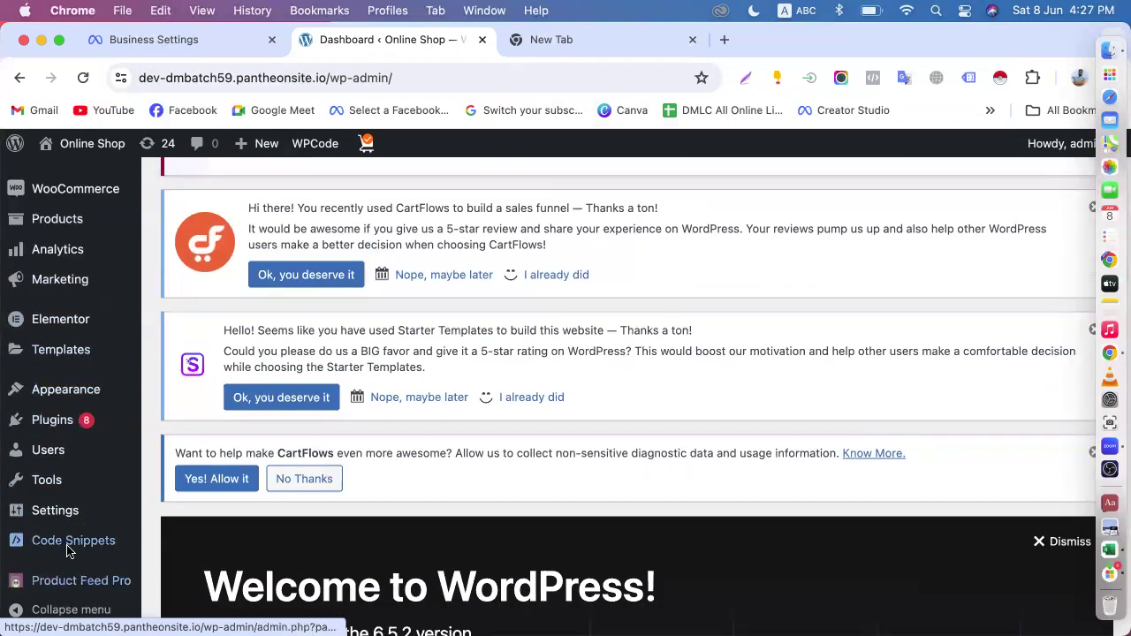
mouse_move(94, 432)
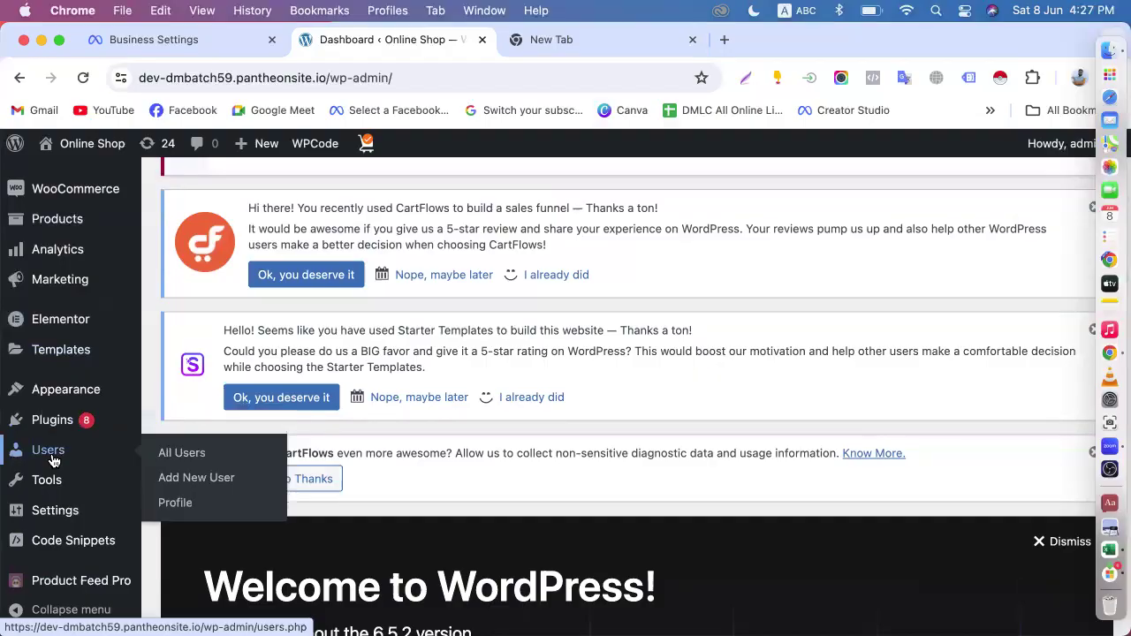
scroll(53, 460, down, 5)
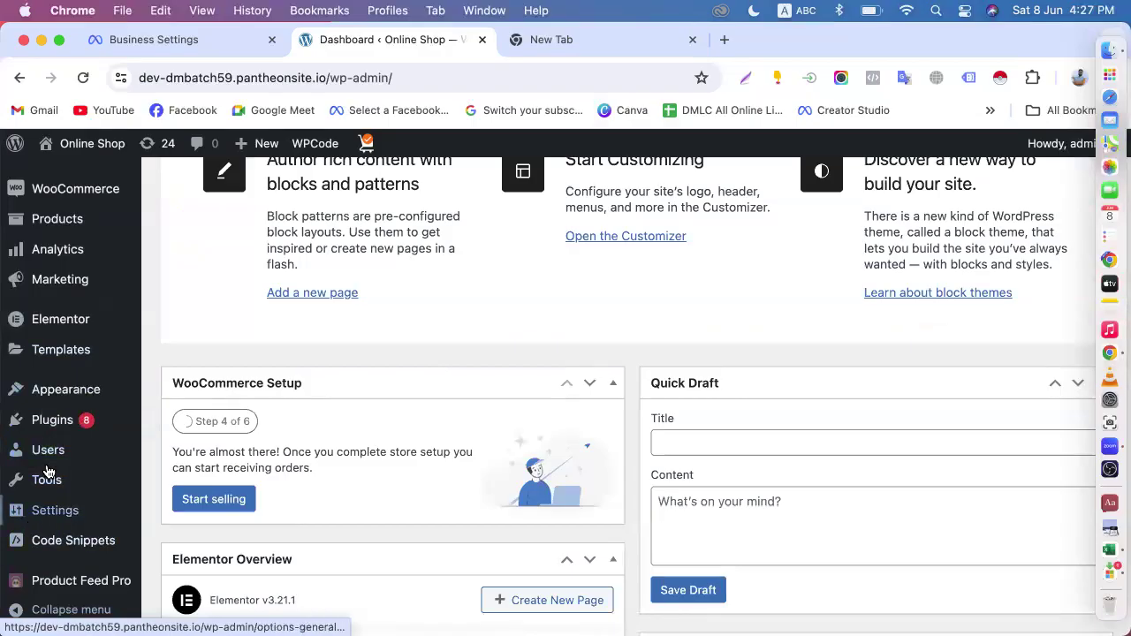
scroll(51, 424, down, 3)
mouse_move(49, 430)
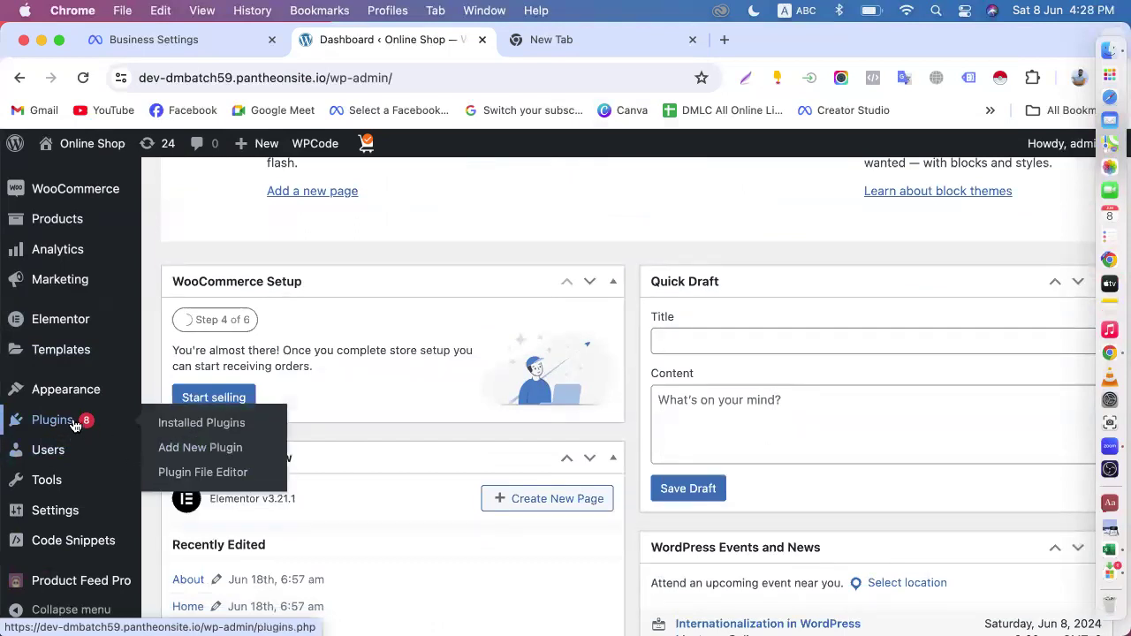
- Open the site's Plugins page and look over the installed plugins list and the options for adding plugins
click(55, 421)
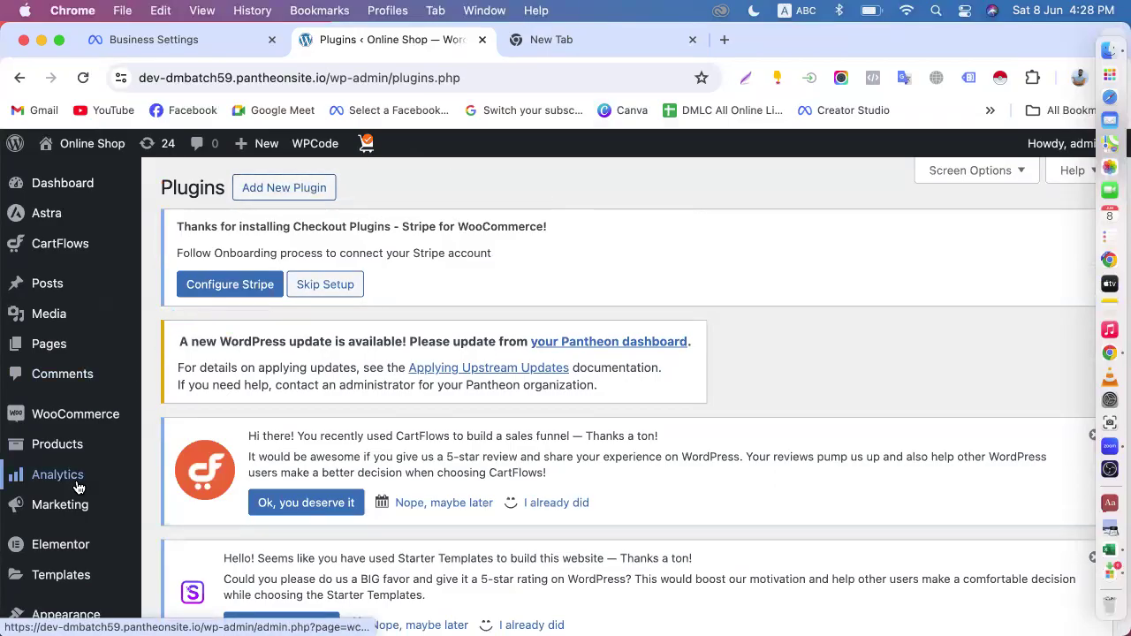
scroll(74, 481, down, 4)
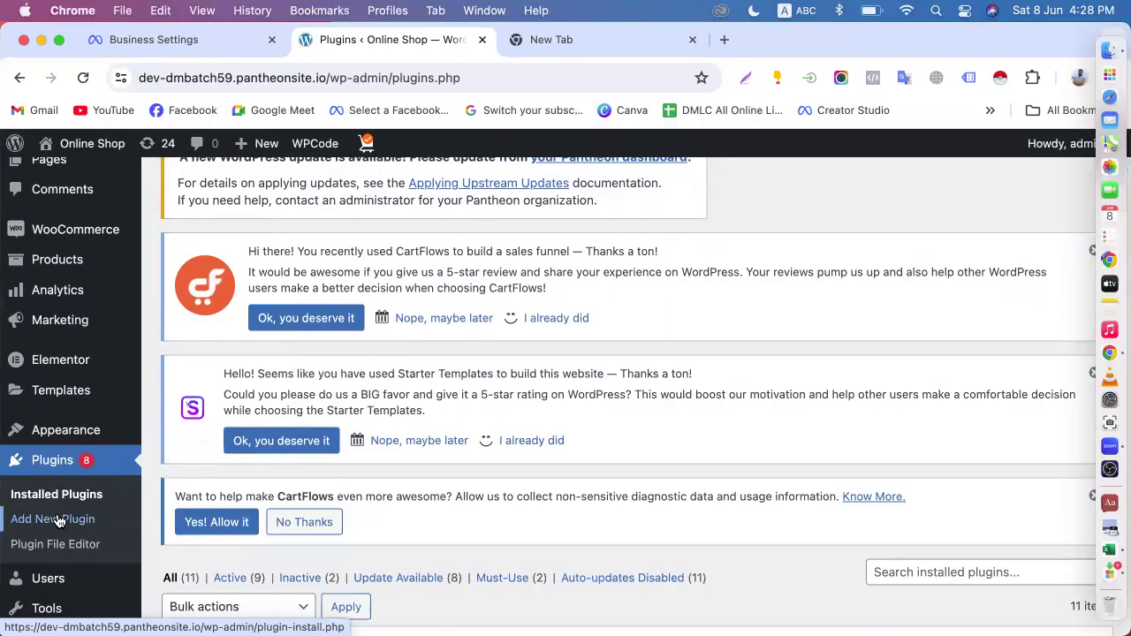
click(53, 462)
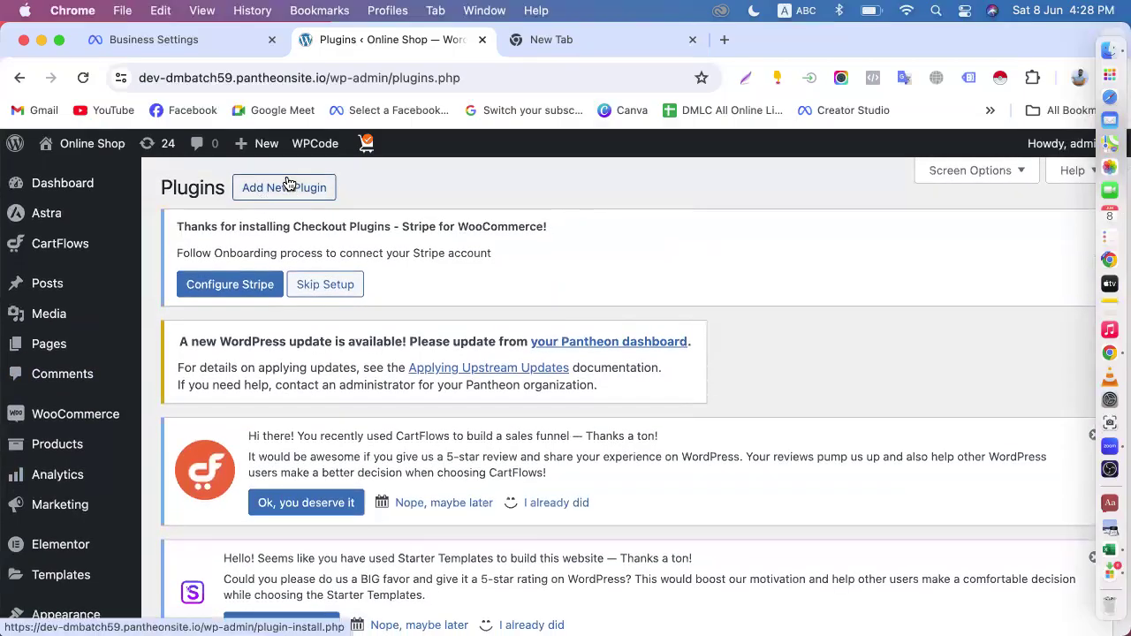
scroll(57, 391, down, 5)
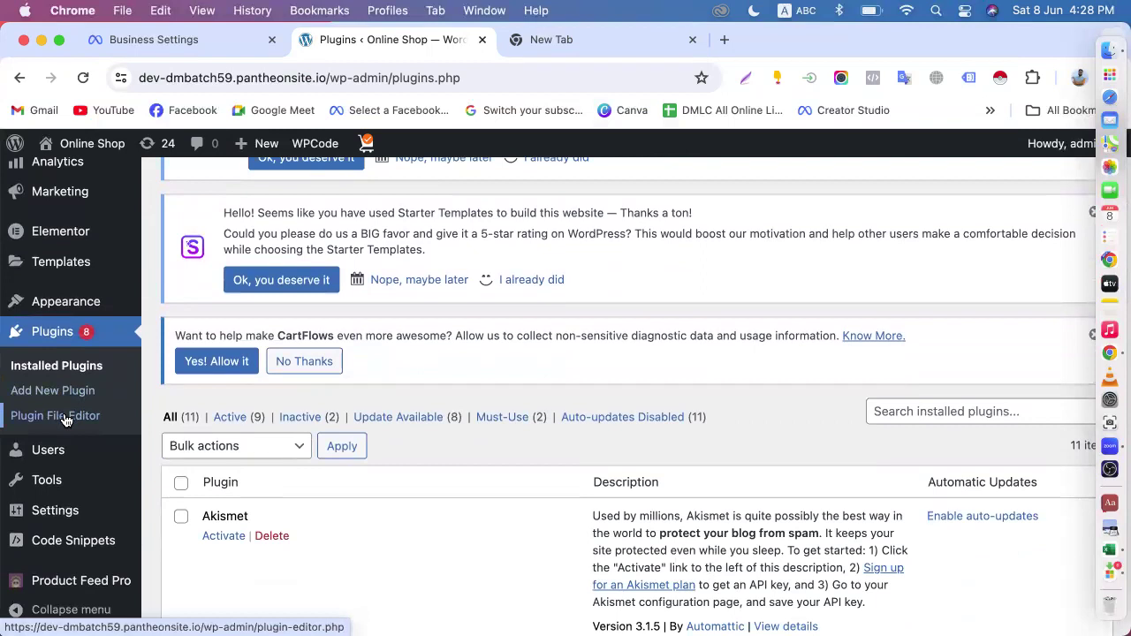
- Open the site's General Settings and look through the page down to the usage tracking options
mouse_move(41, 514)
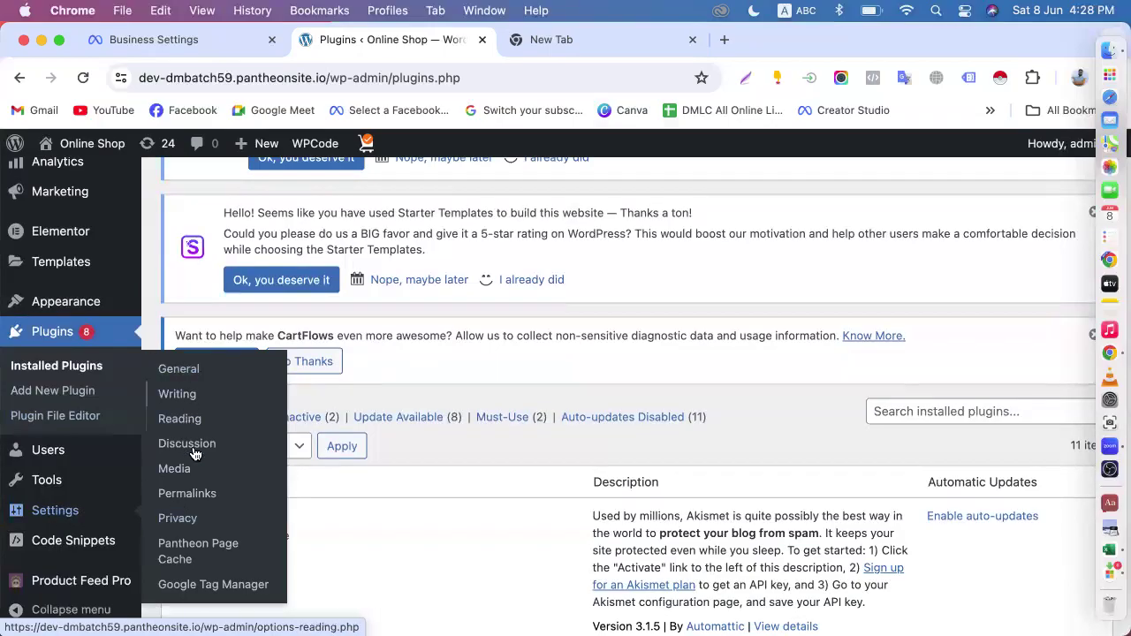
click(59, 512)
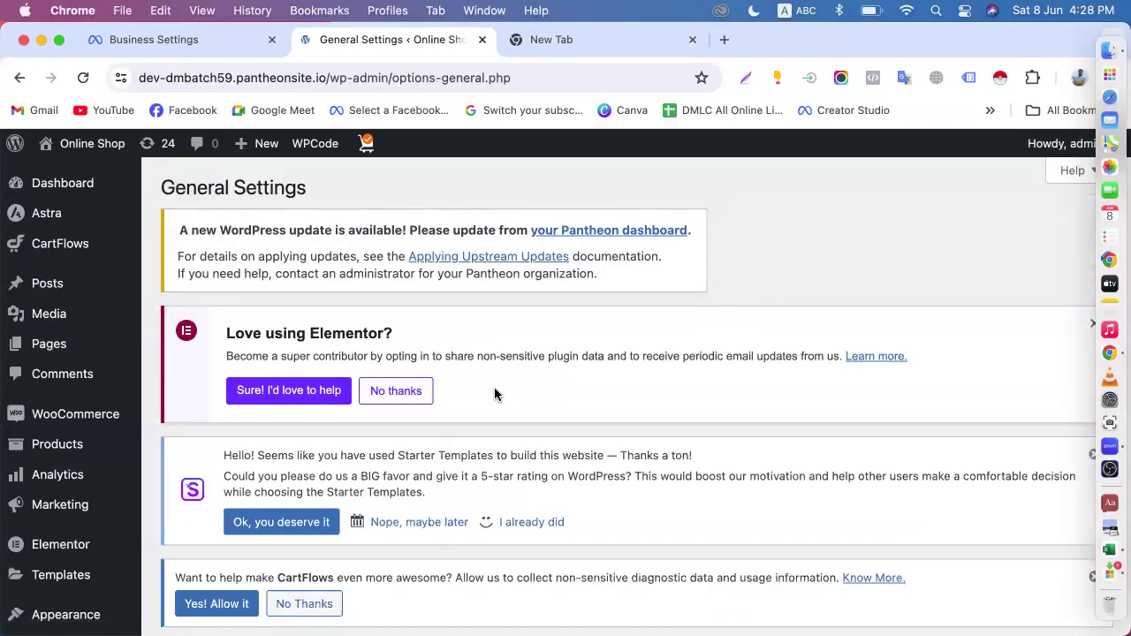
scroll(494, 395, down, 15)
scroll(325, 318, down, 5)
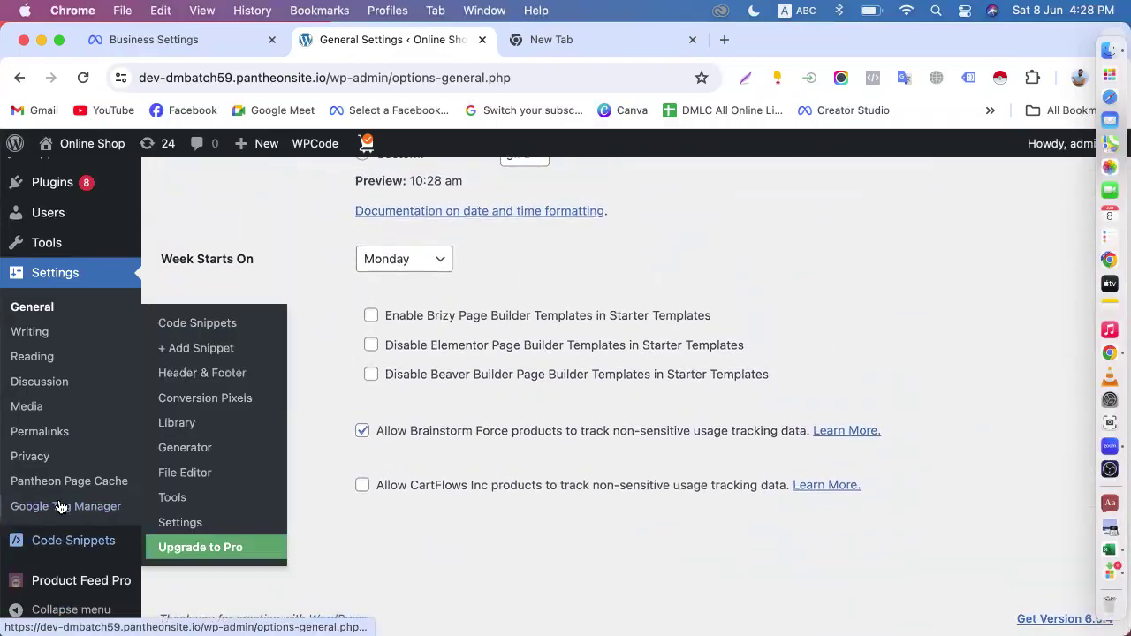
- Open the site's Add Plugins page and search the plugin directory for "pixe"
mouse_move(50, 218)
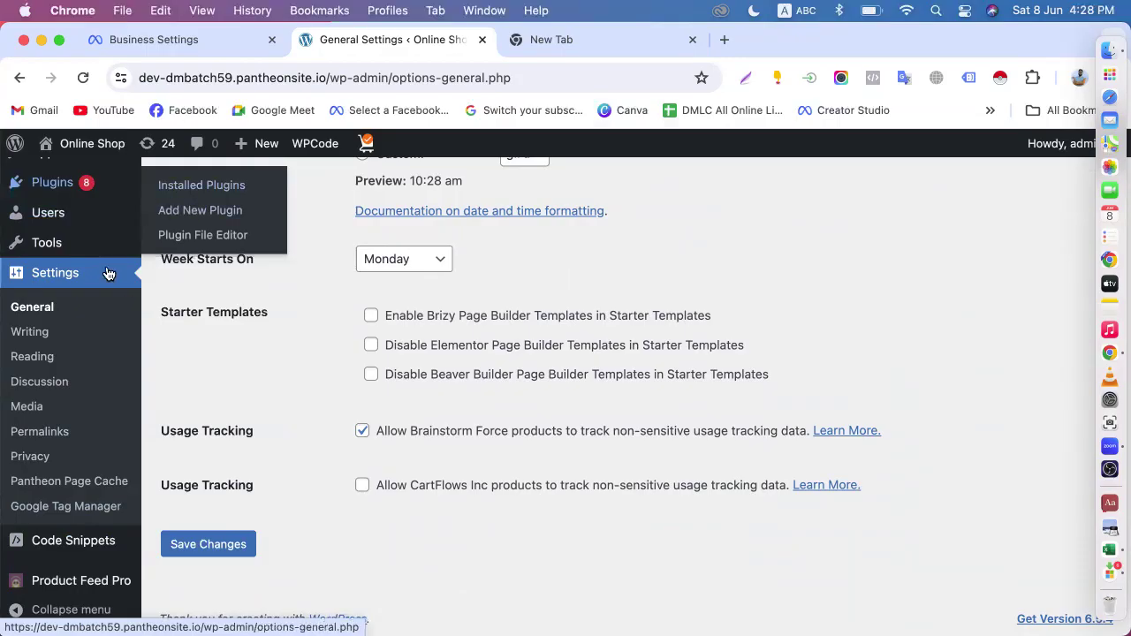
mouse_move(75, 183)
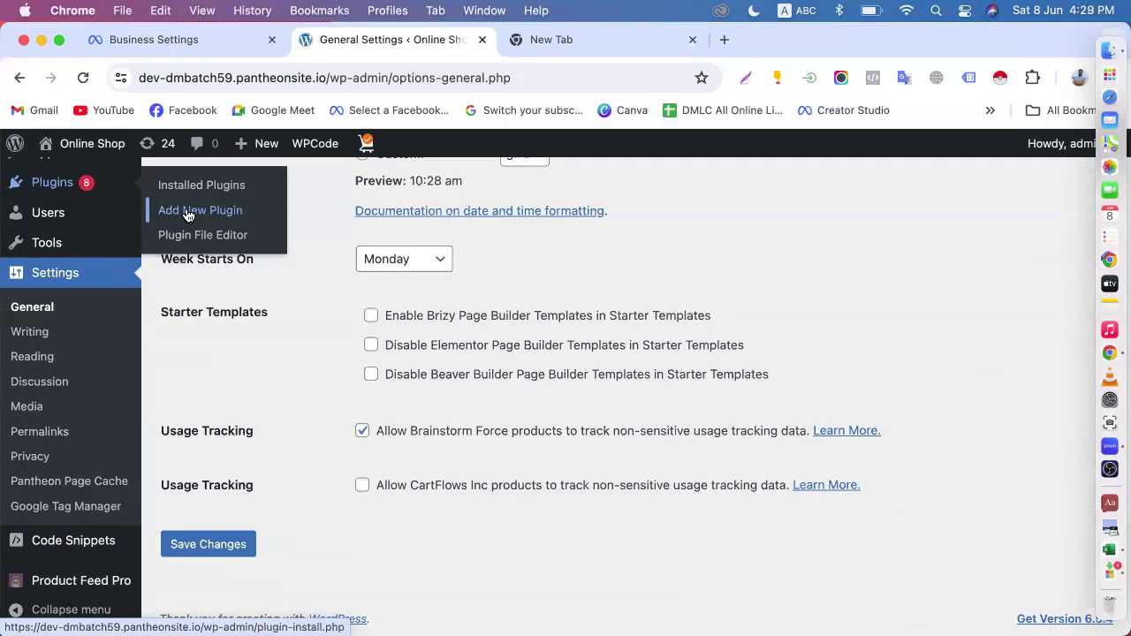
click(50, 185)
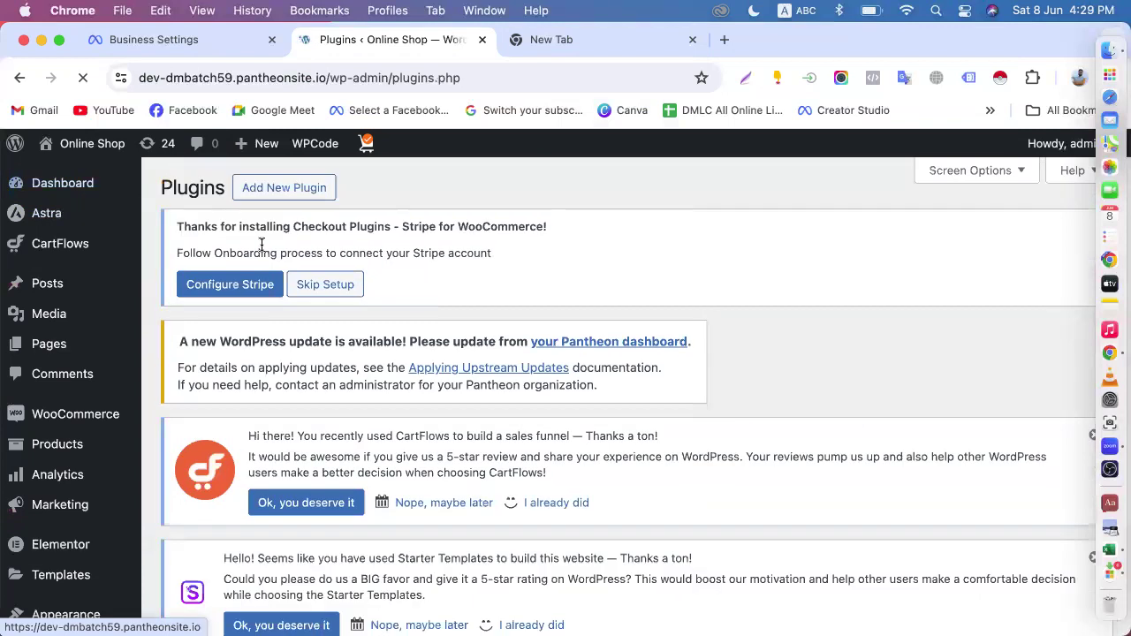
click(279, 194)
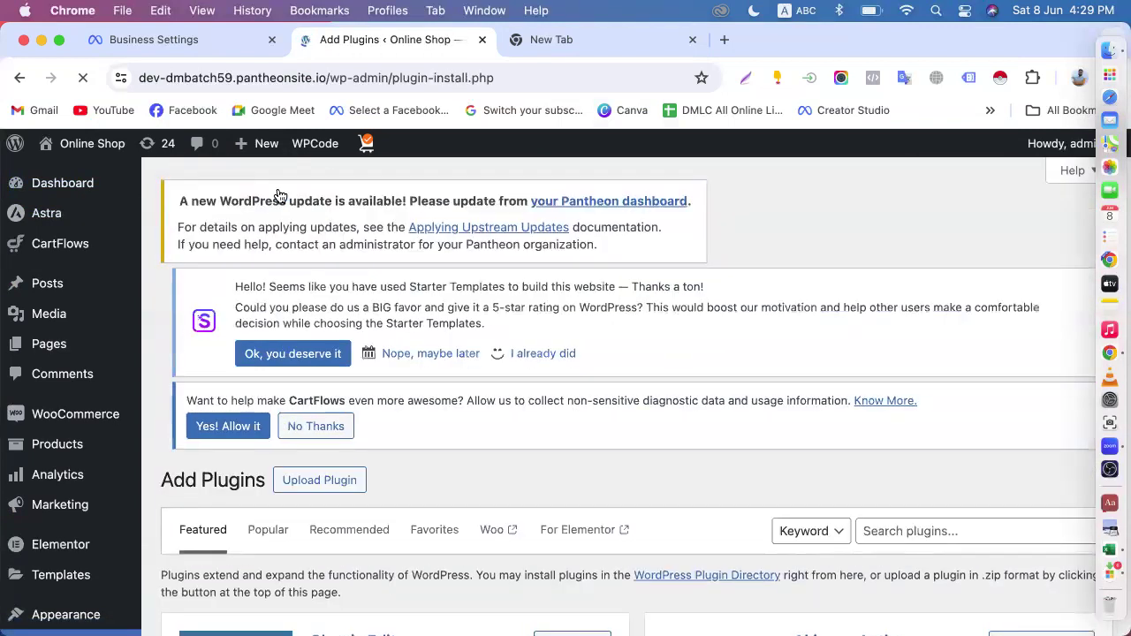
scroll(706, 375, down, 1)
scroll(706, 375, down, 4)
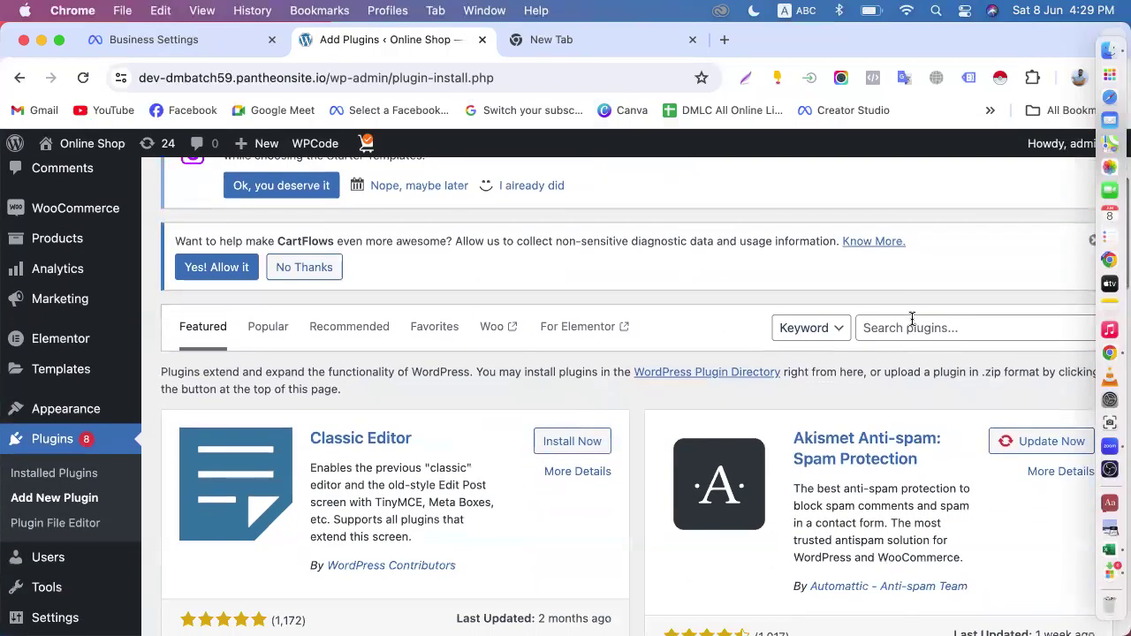
click(919, 327)
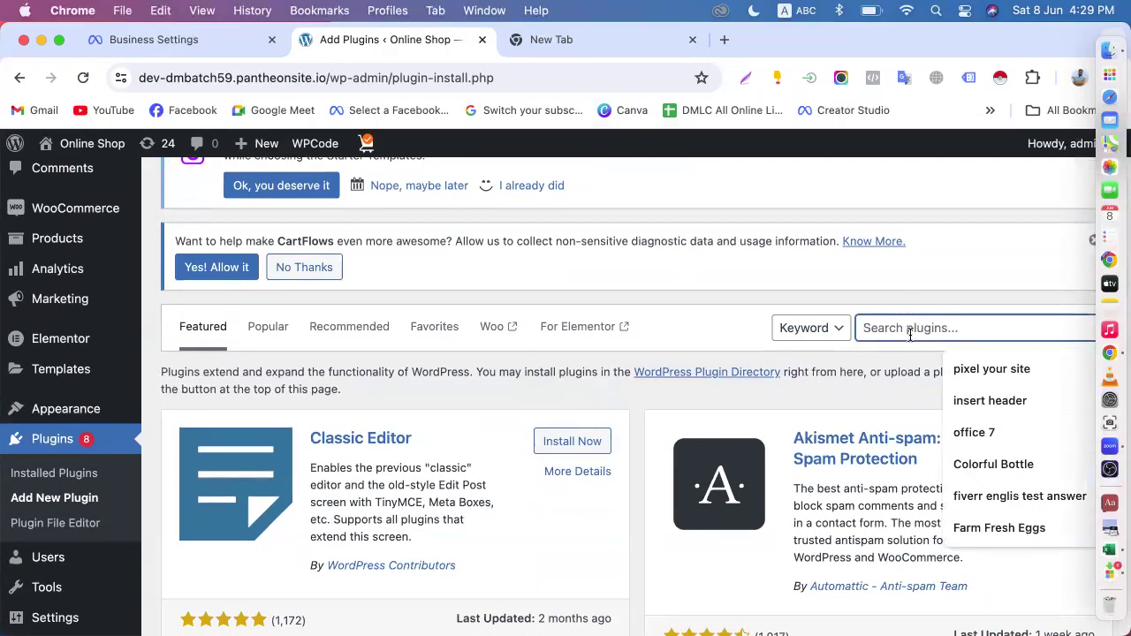
text(pixe)
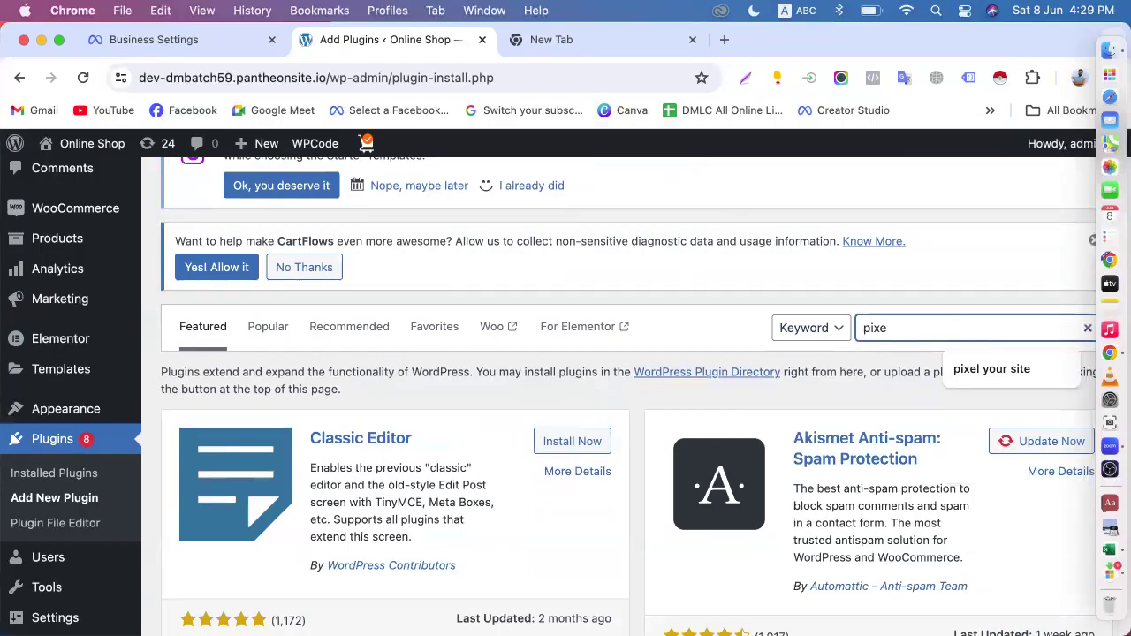
key(Return)
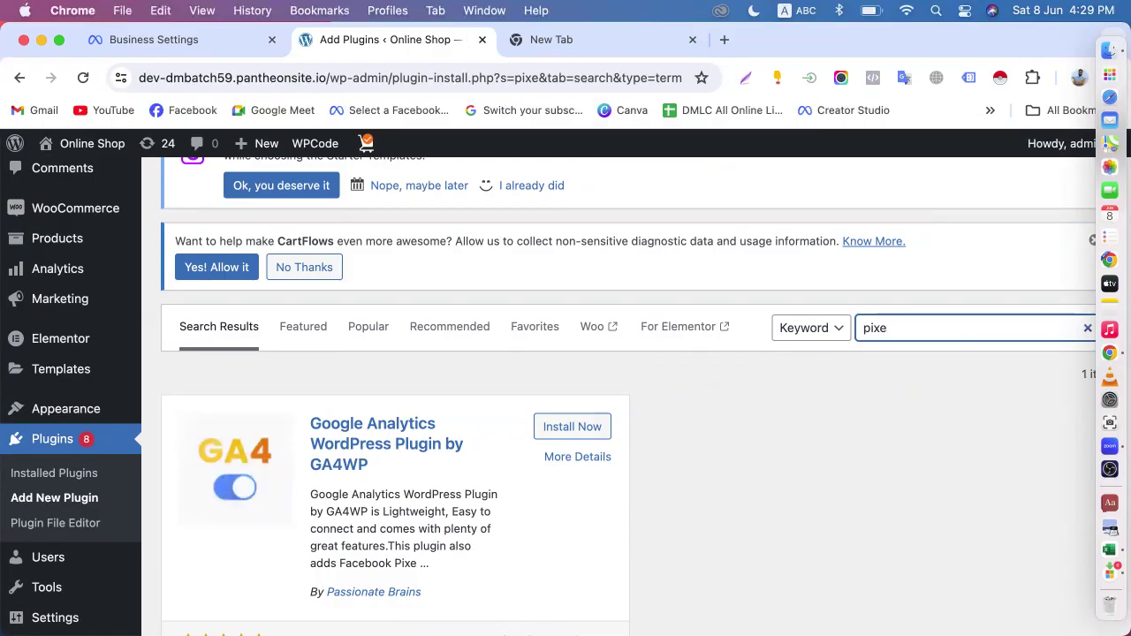
- Switch to Meta Business Settings, create a dataset named Shopify and view the details of both listed datasets
click(207, 42)
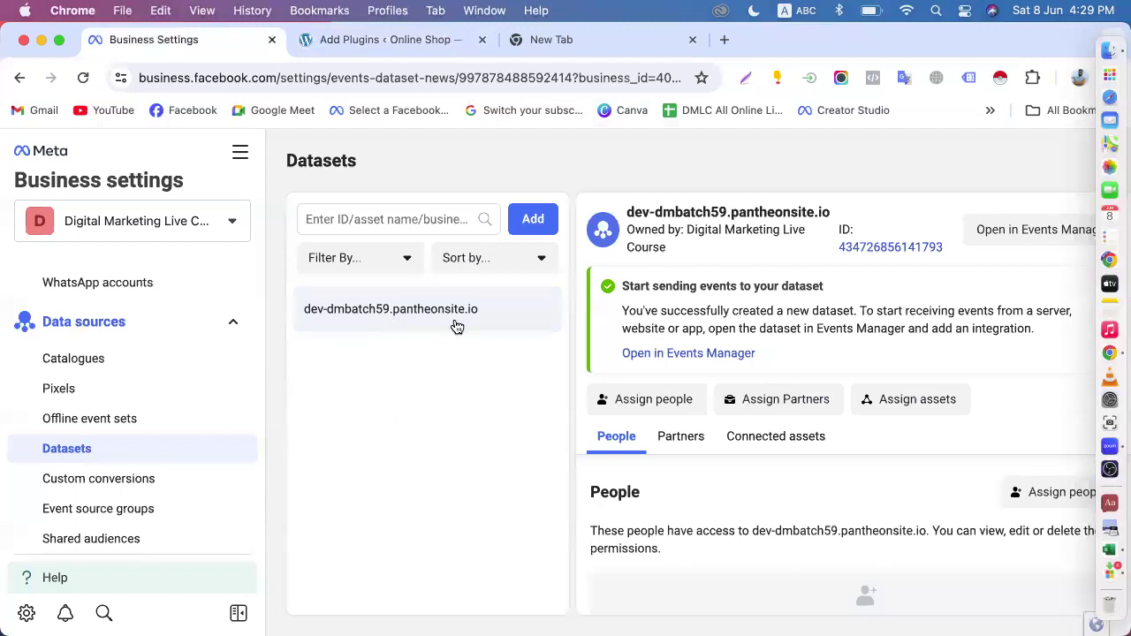
click(534, 221)
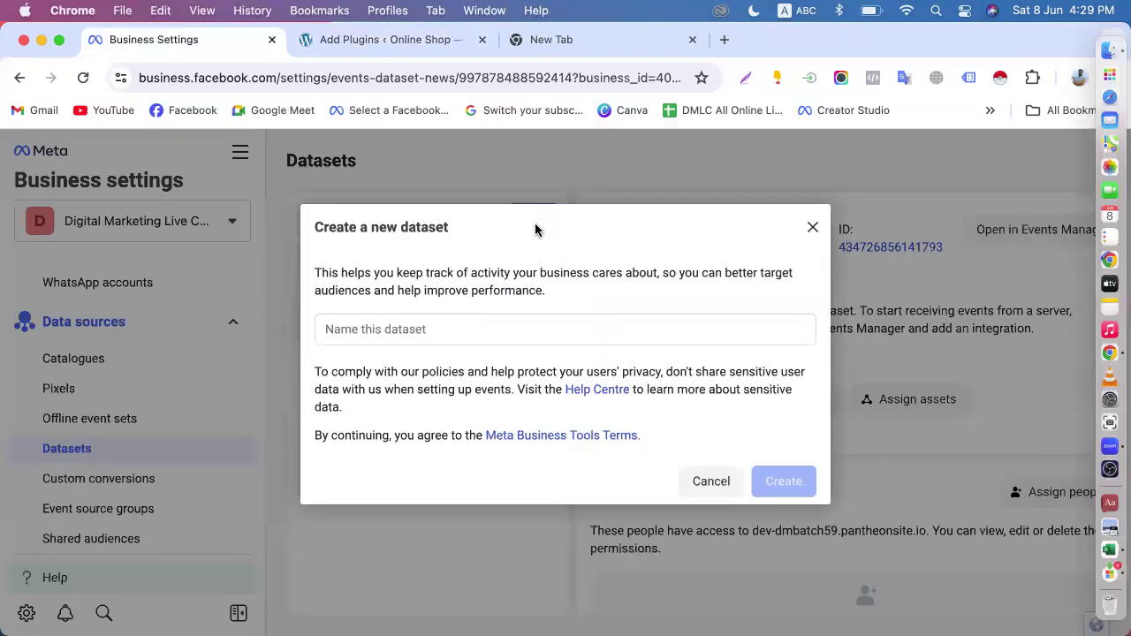
click(412, 333)
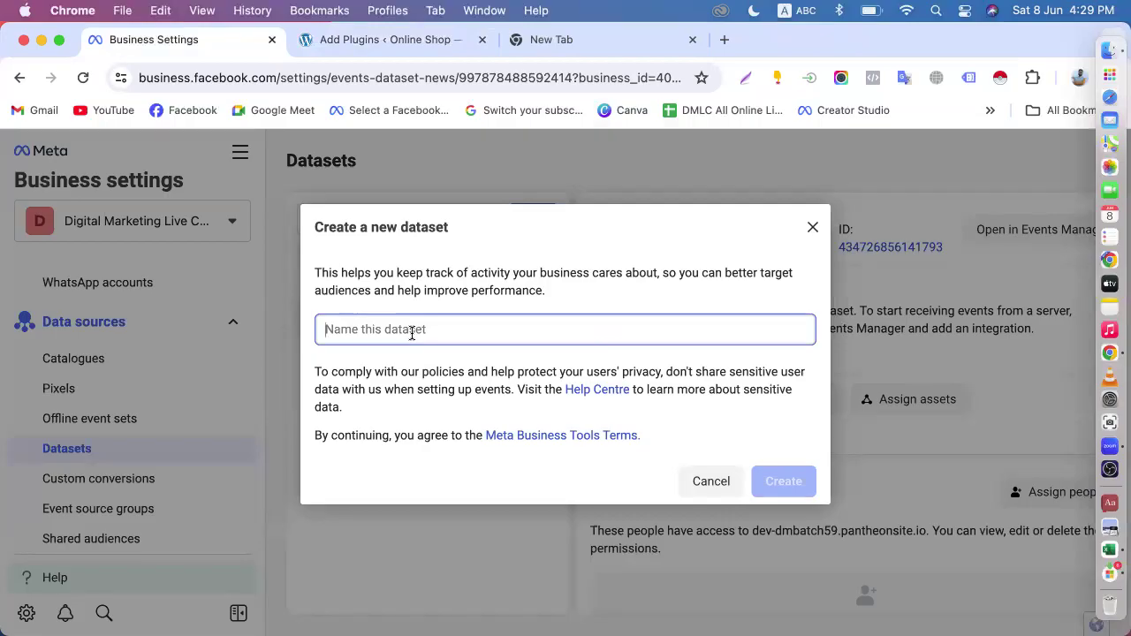
text(Shopify)
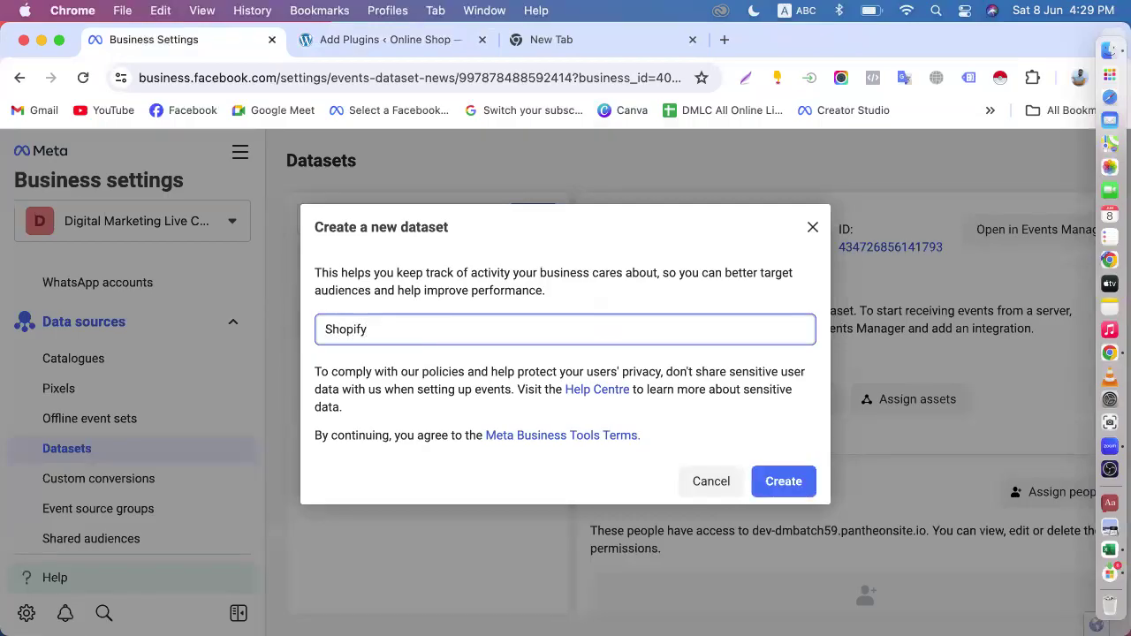
click(781, 482)
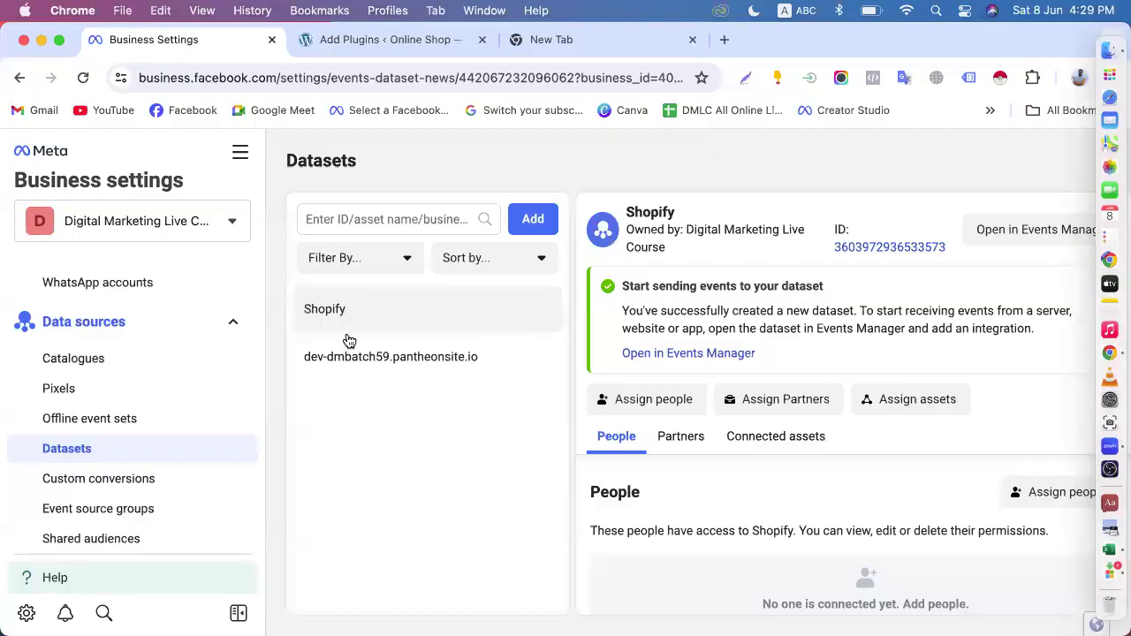
click(351, 346)
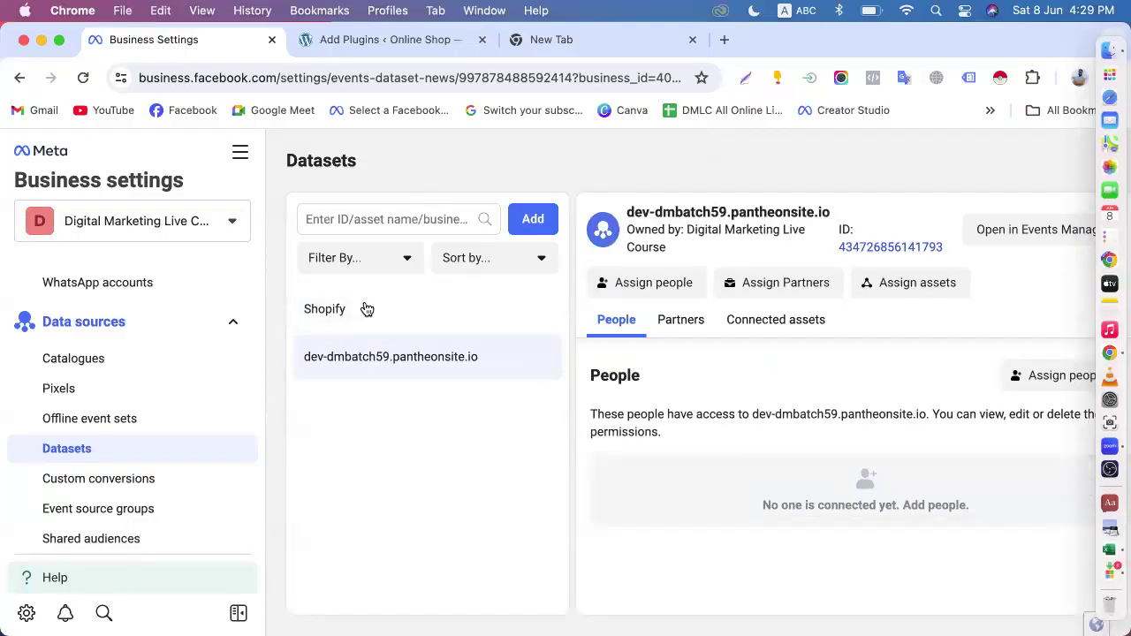
click(367, 309)
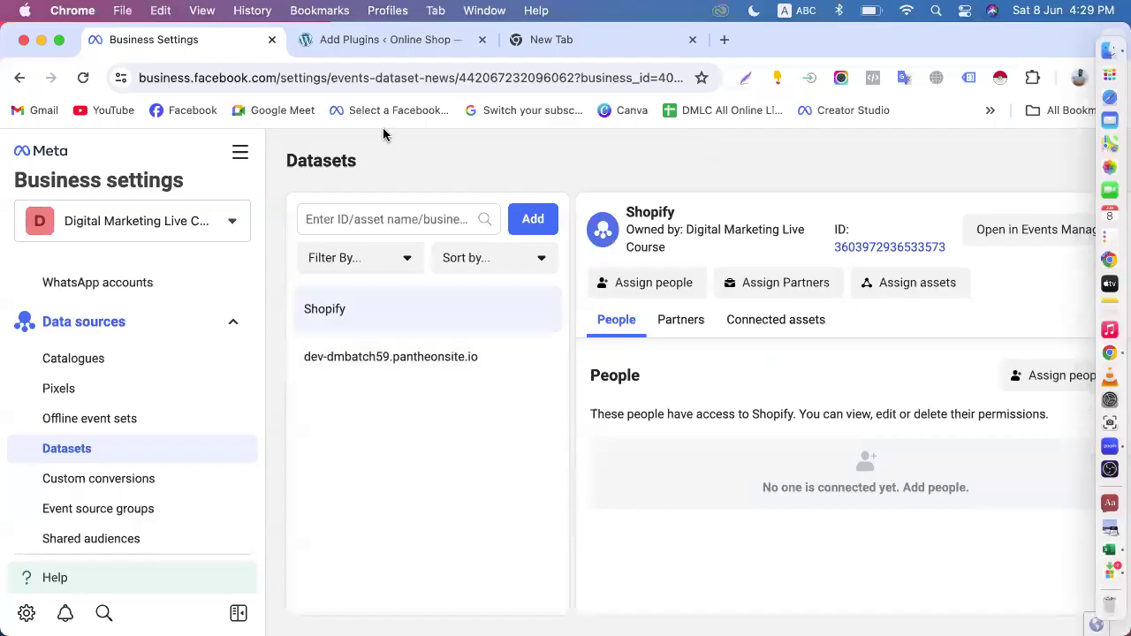
- Return to the Online Shop's Add Plugins page and search the plugins for "pixel your site"
click(402, 37)
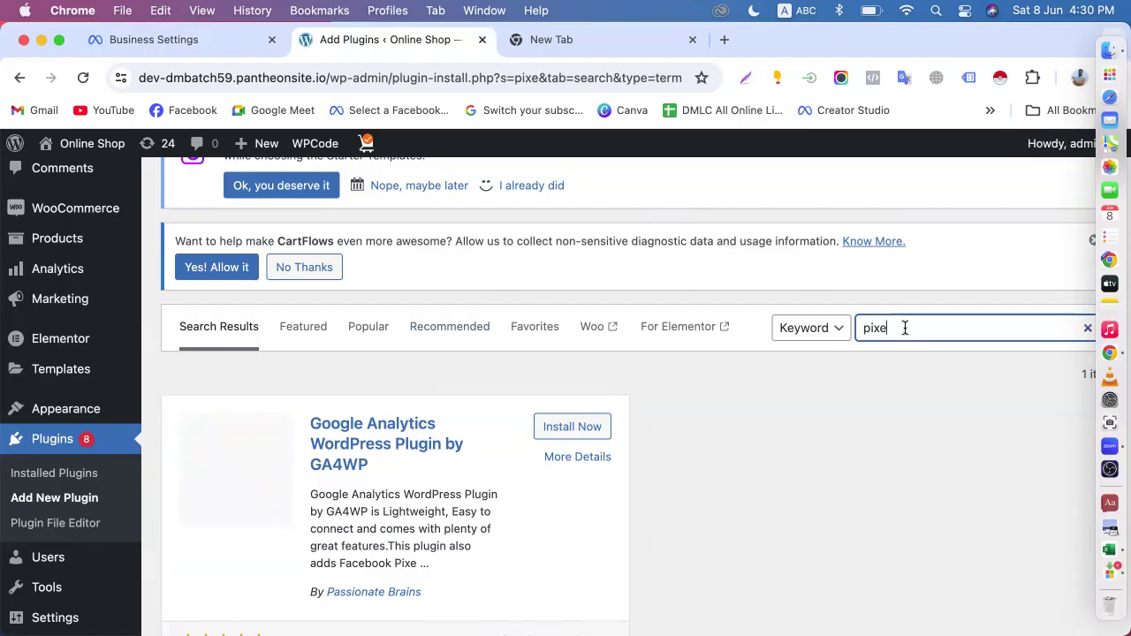
text(l)
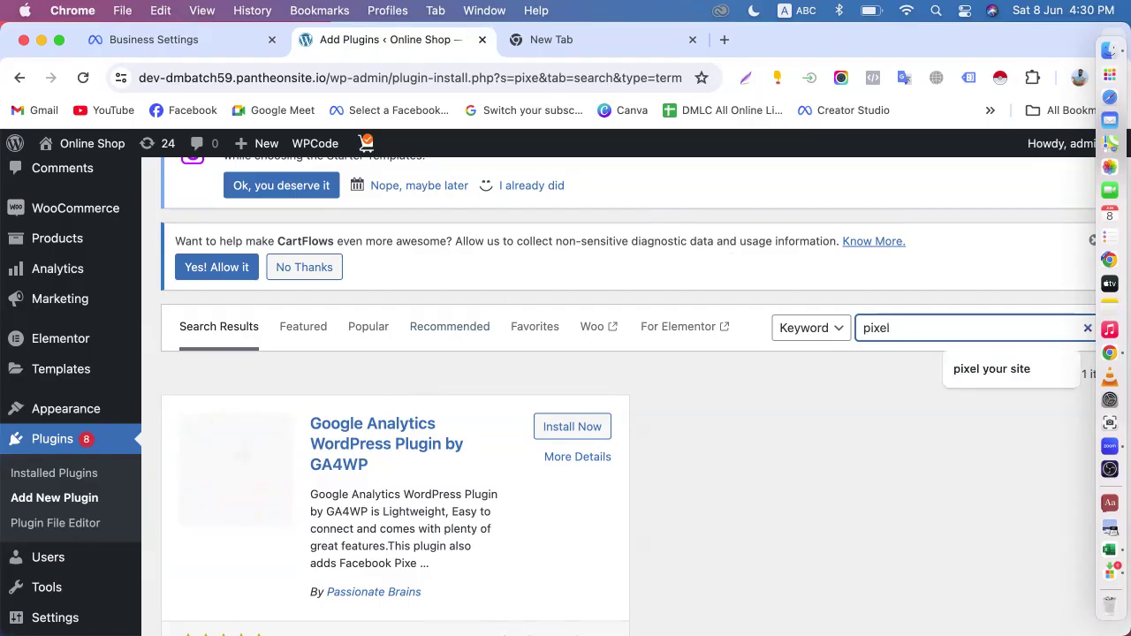
text( your)
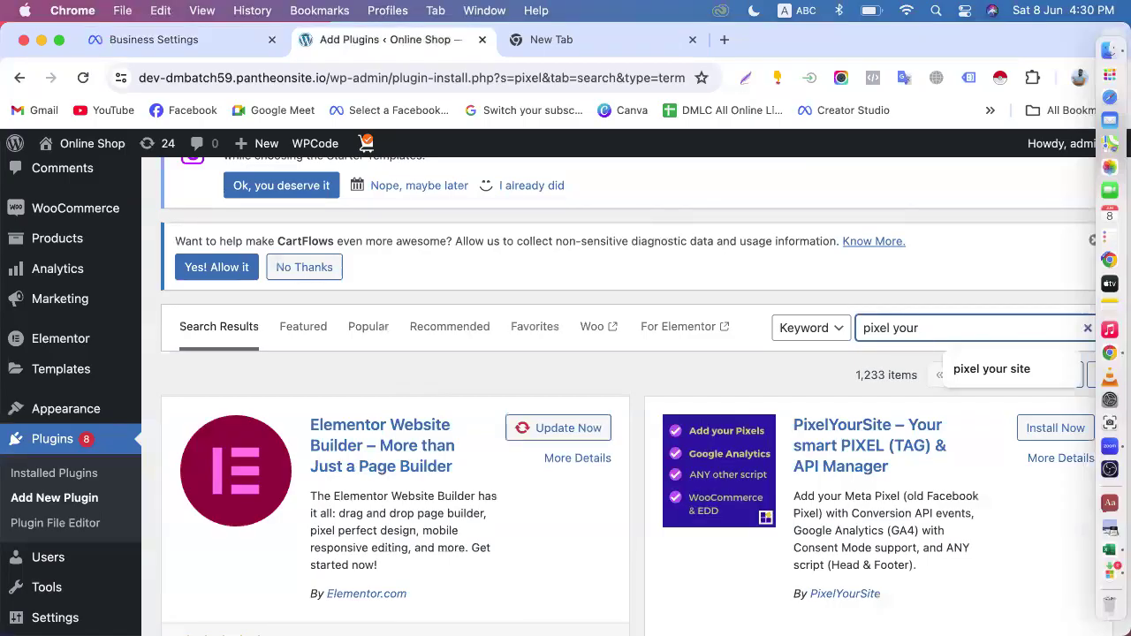
text( site)
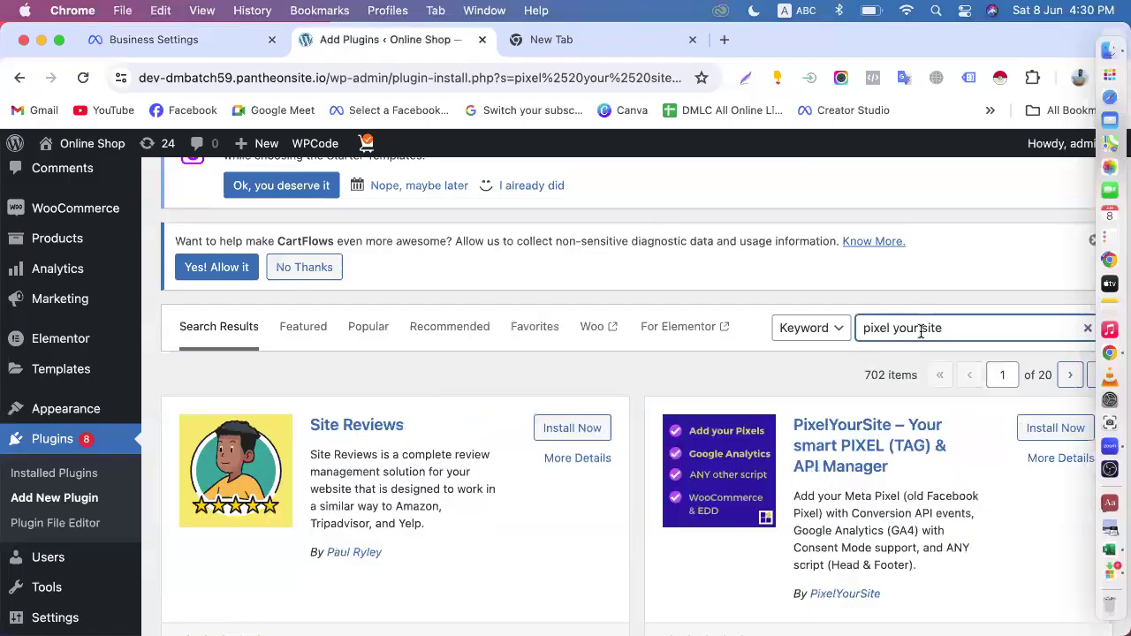
scroll(543, 387, down, 3)
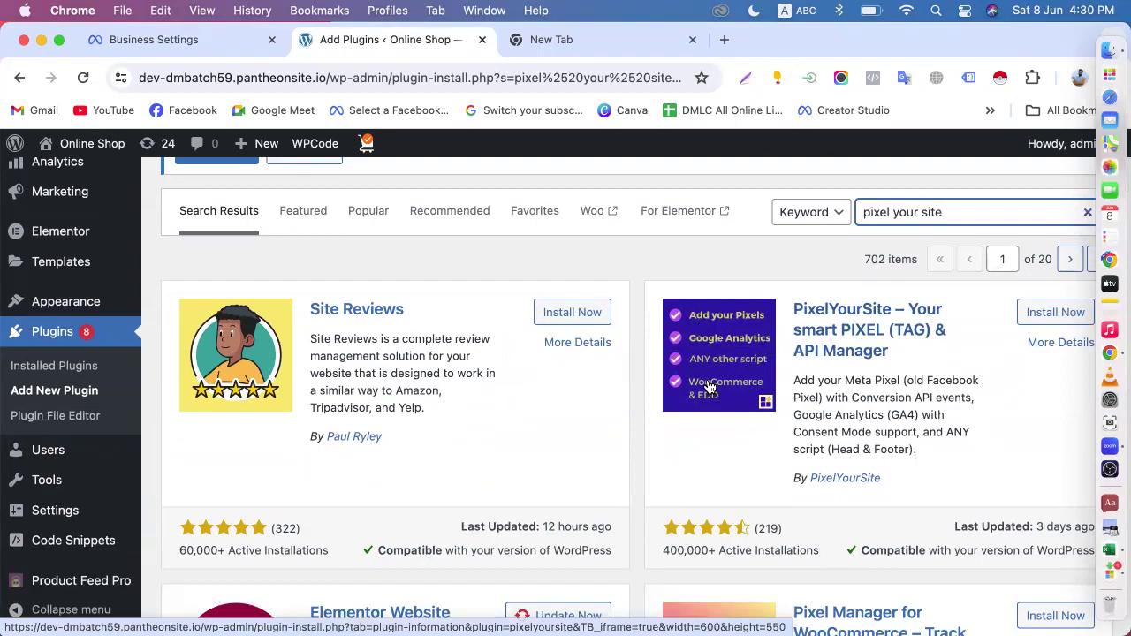
- Install and activate the PixelYourSite – Your smart PIXEL (TAG) & API Manager plugin and reload the admin page
click(1049, 319)
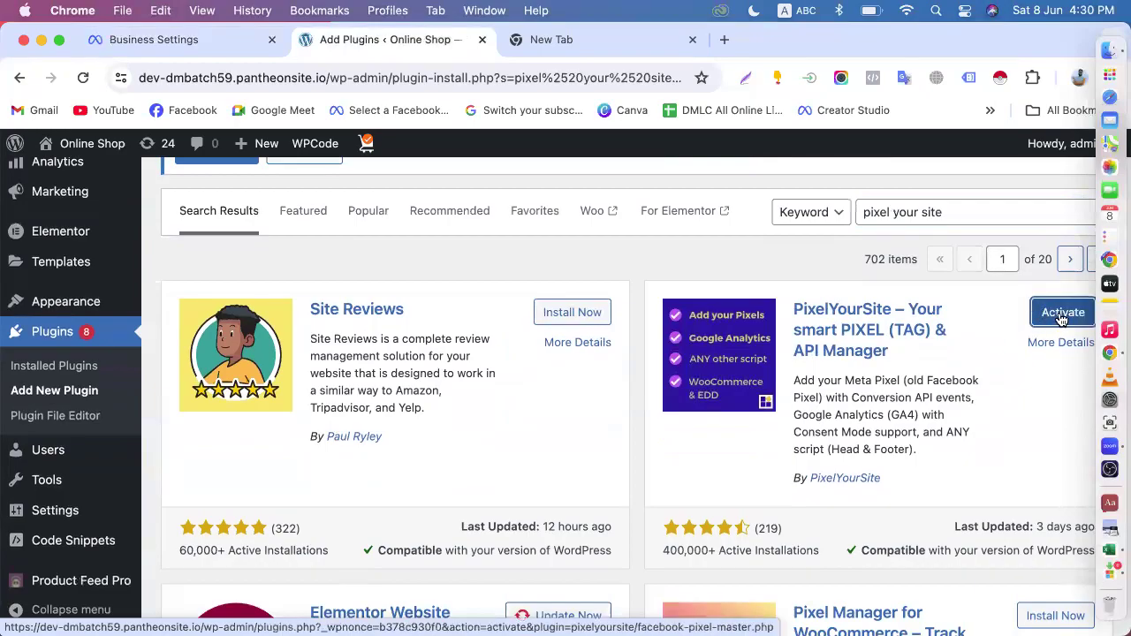
click(1061, 317)
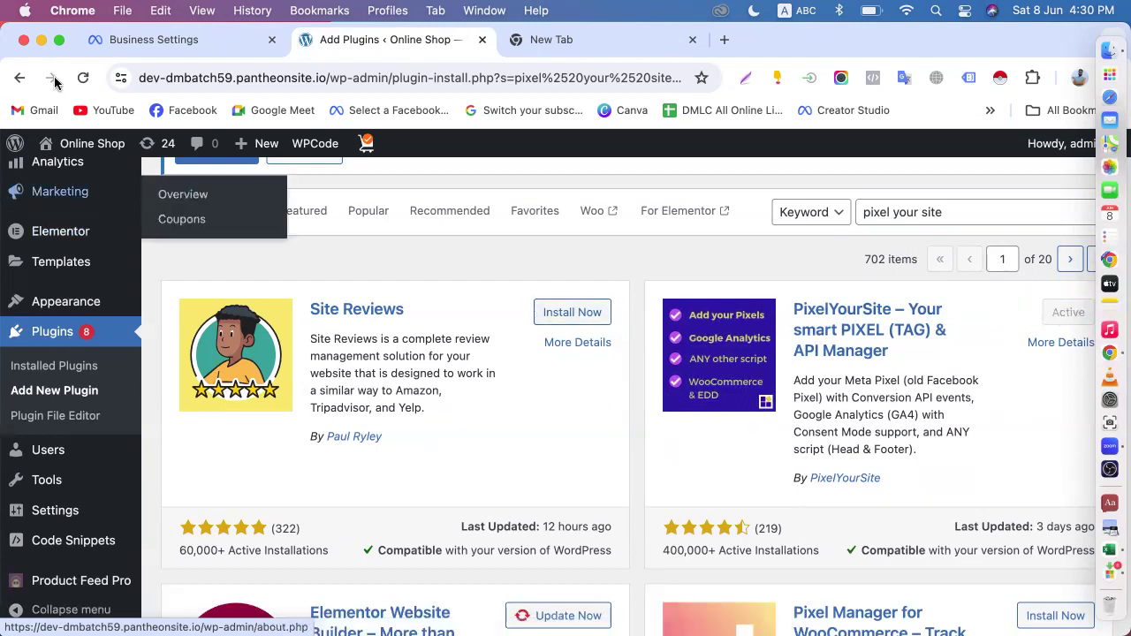
click(83, 78)
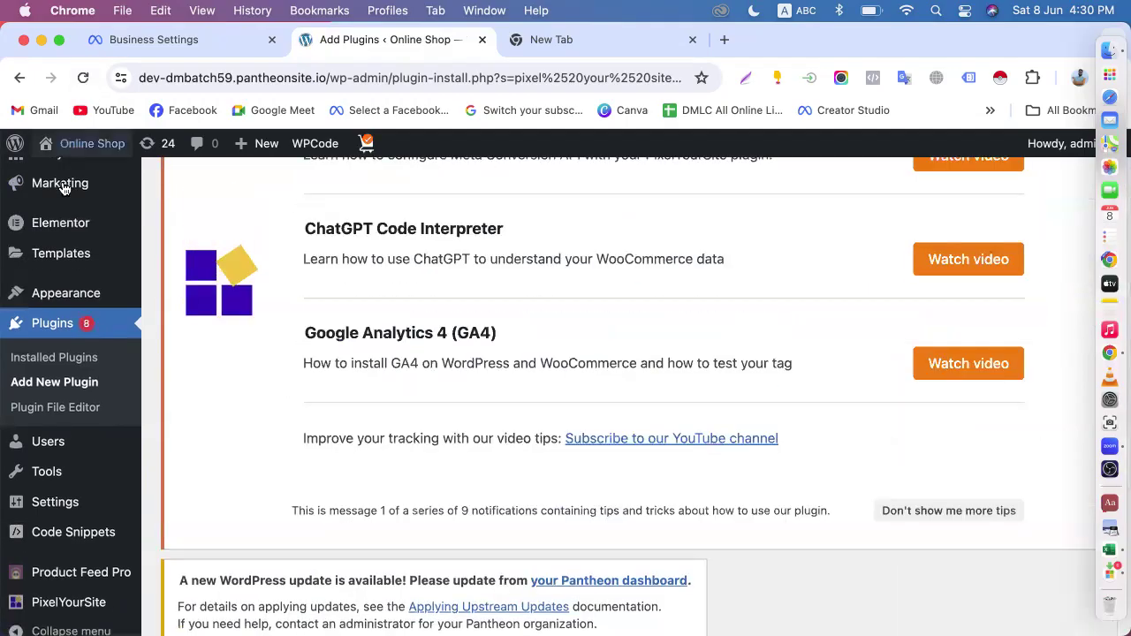
scroll(53, 383, down, 10)
scroll(71, 383, down, 10)
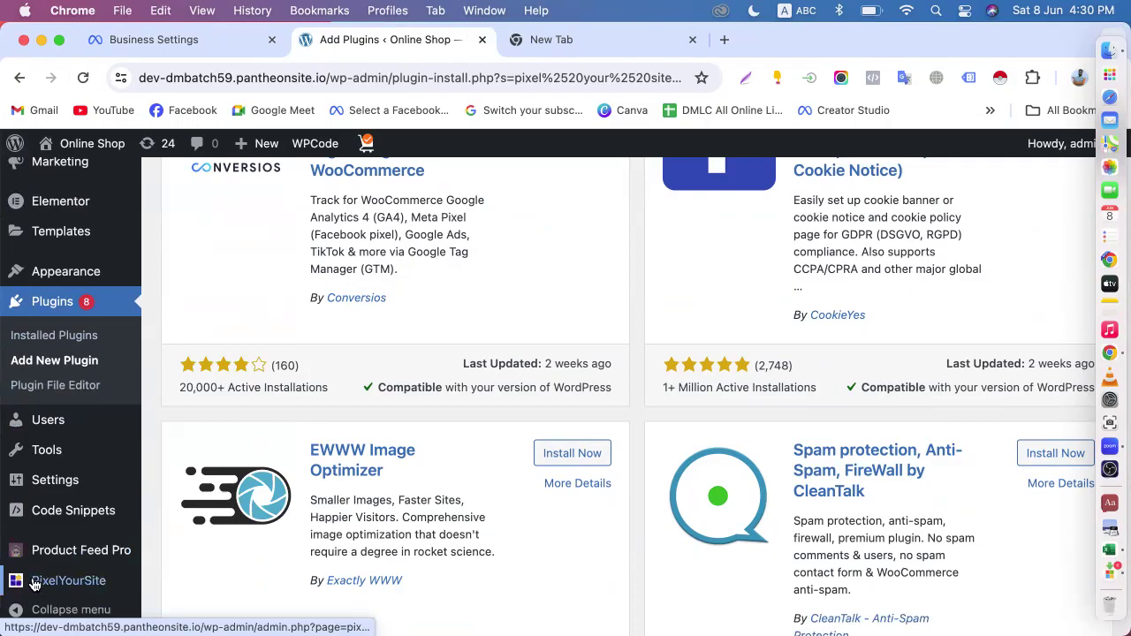
- Open the PixelYourSite dashboard and go to its Pixel IDs section
mouse_move(42, 590)
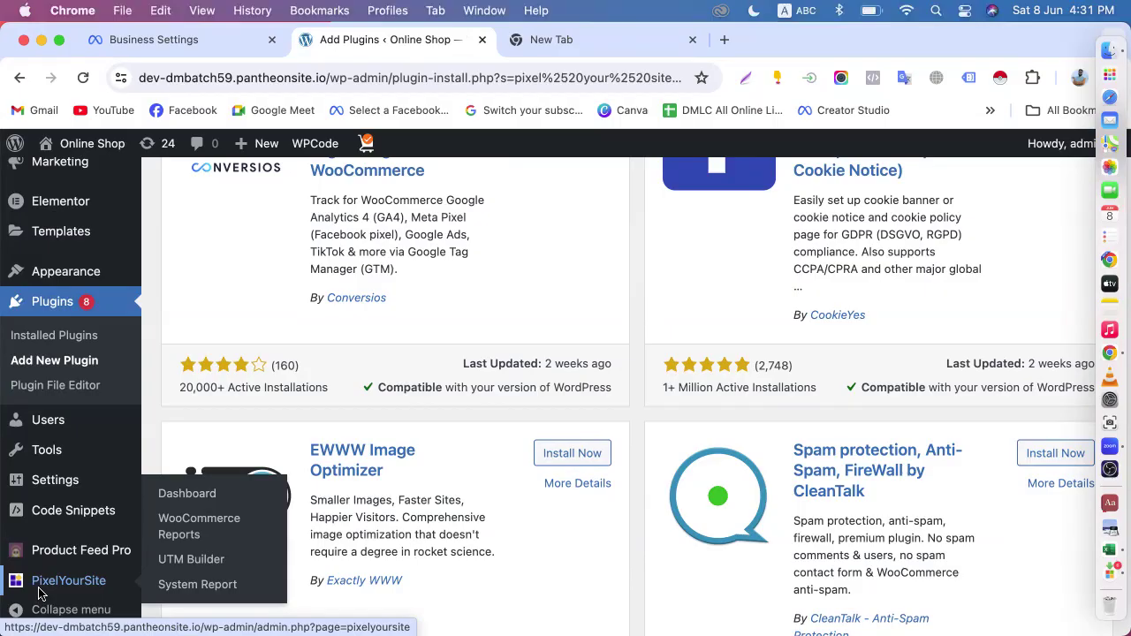
scroll(492, 271, up, 5)
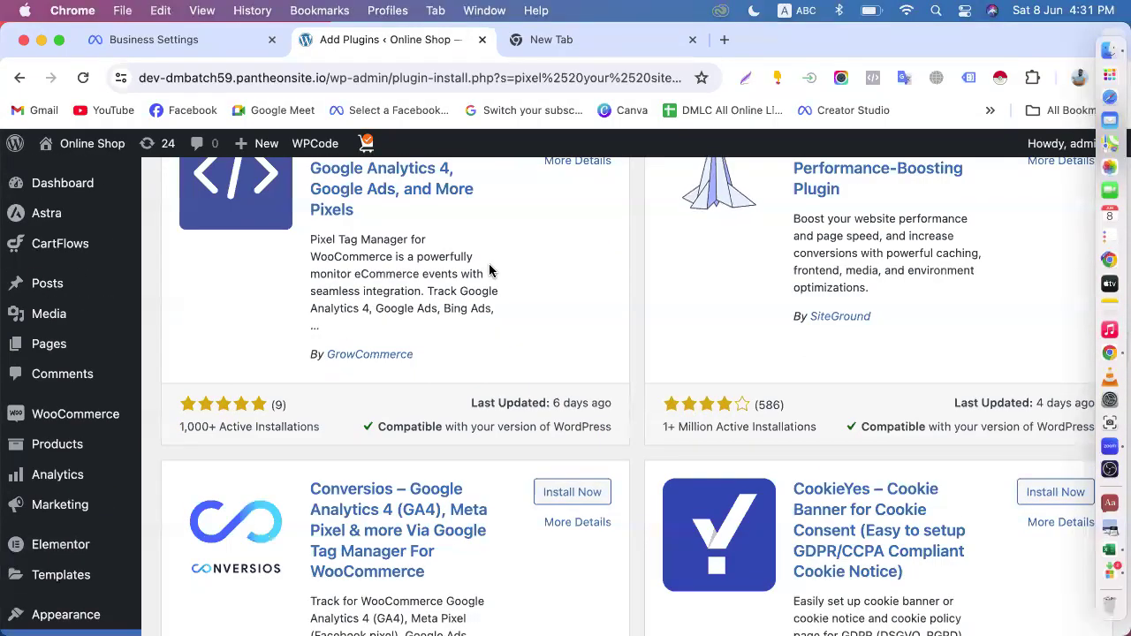
scroll(482, 273, up, 3)
scroll(548, 265, up, 5)
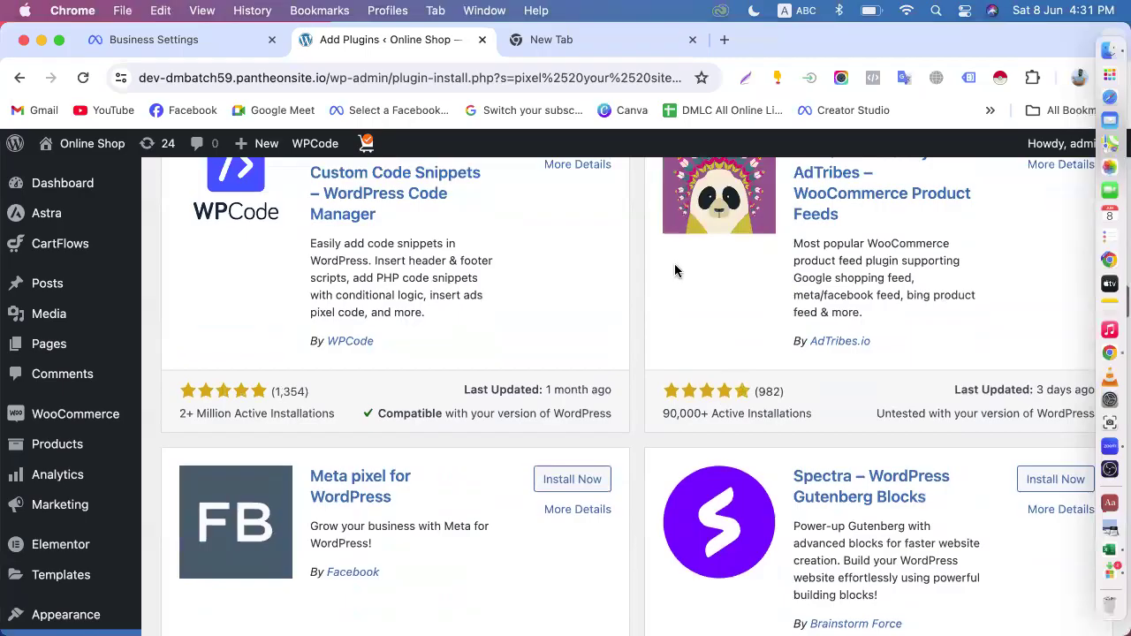
scroll(841, 238, up, 4)
scroll(633, 358, down, 10)
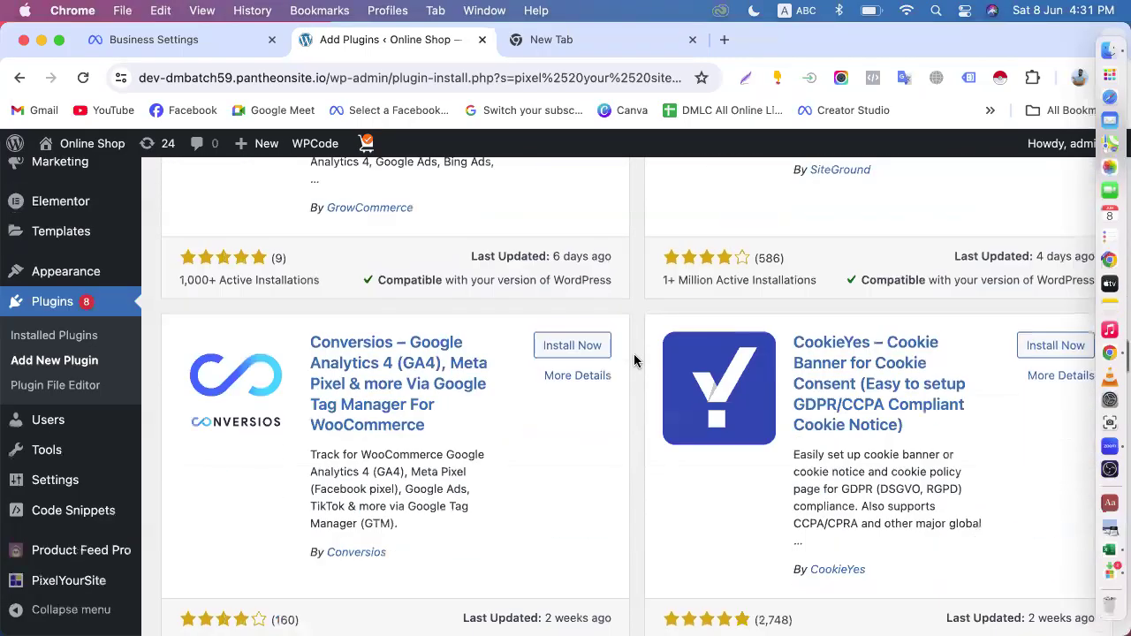
scroll(633, 353, down, 2)
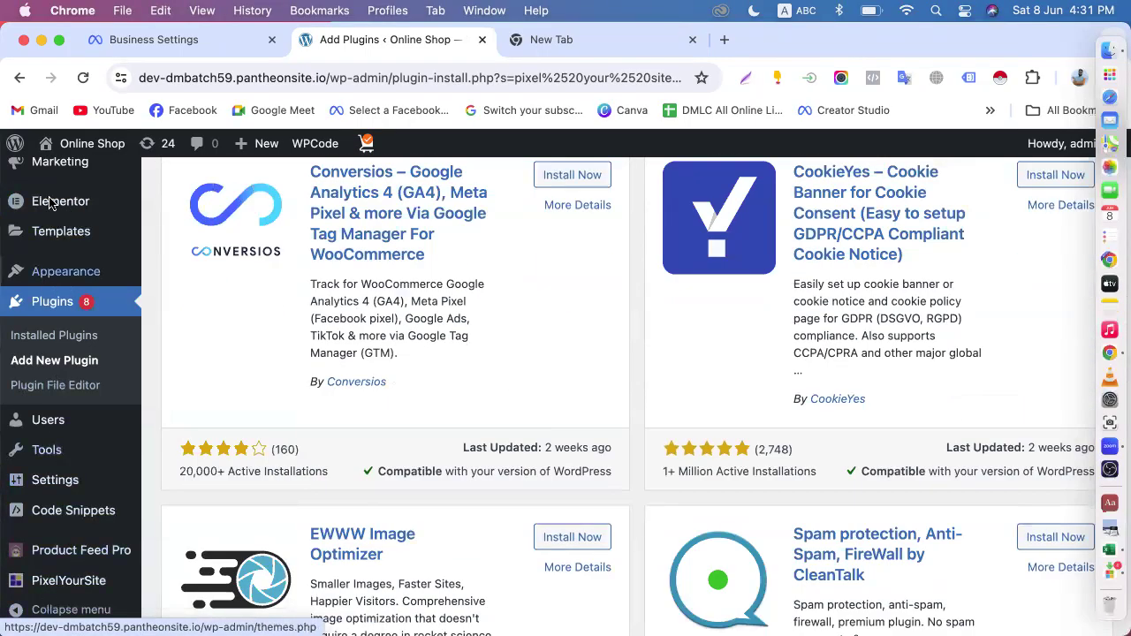
click(66, 586)
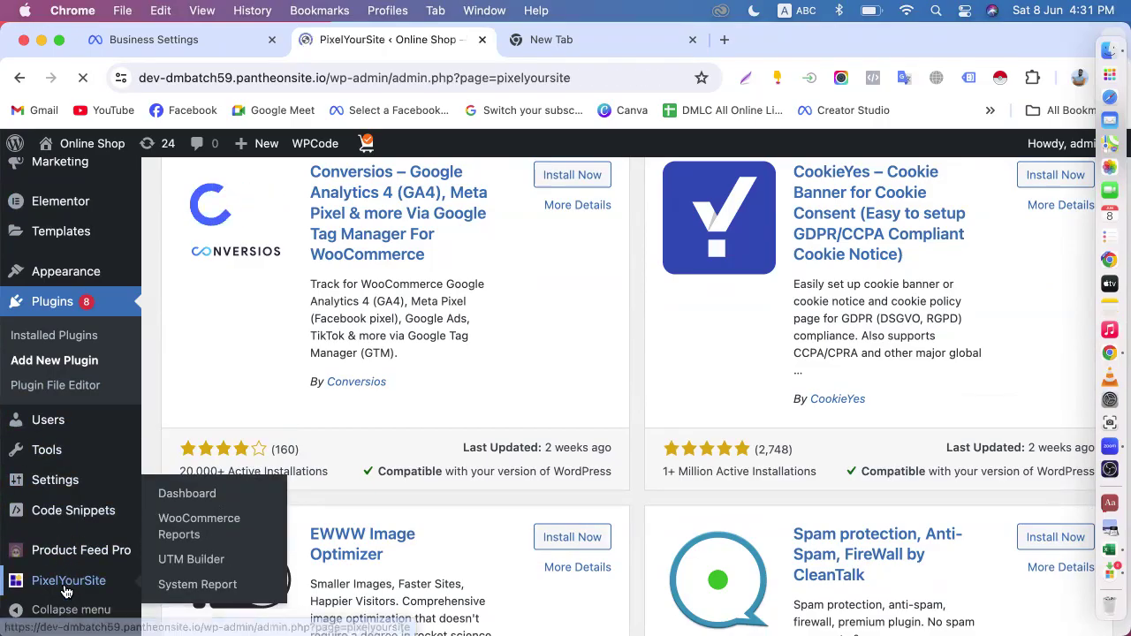
scroll(411, 458, down, 1)
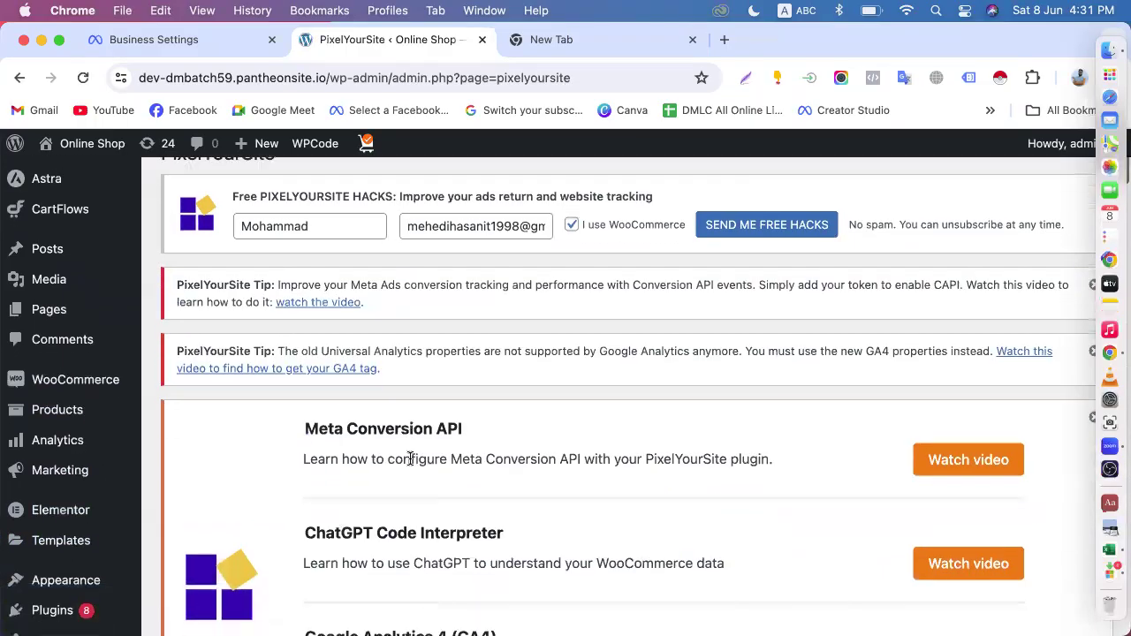
scroll(411, 459, down, 10)
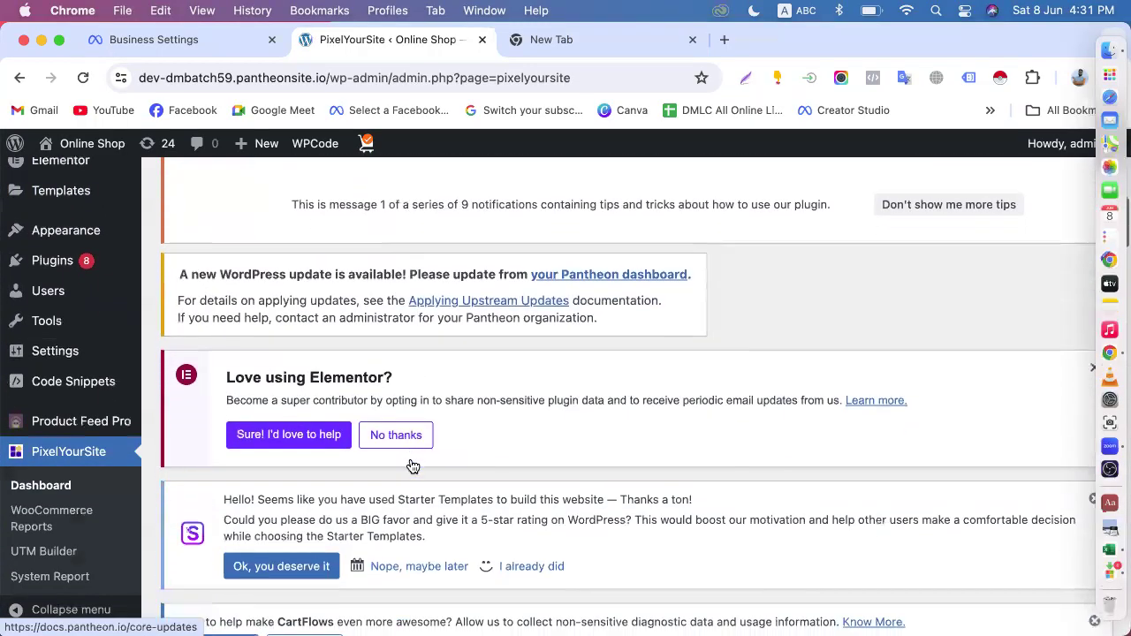
scroll(413, 466, down, 7)
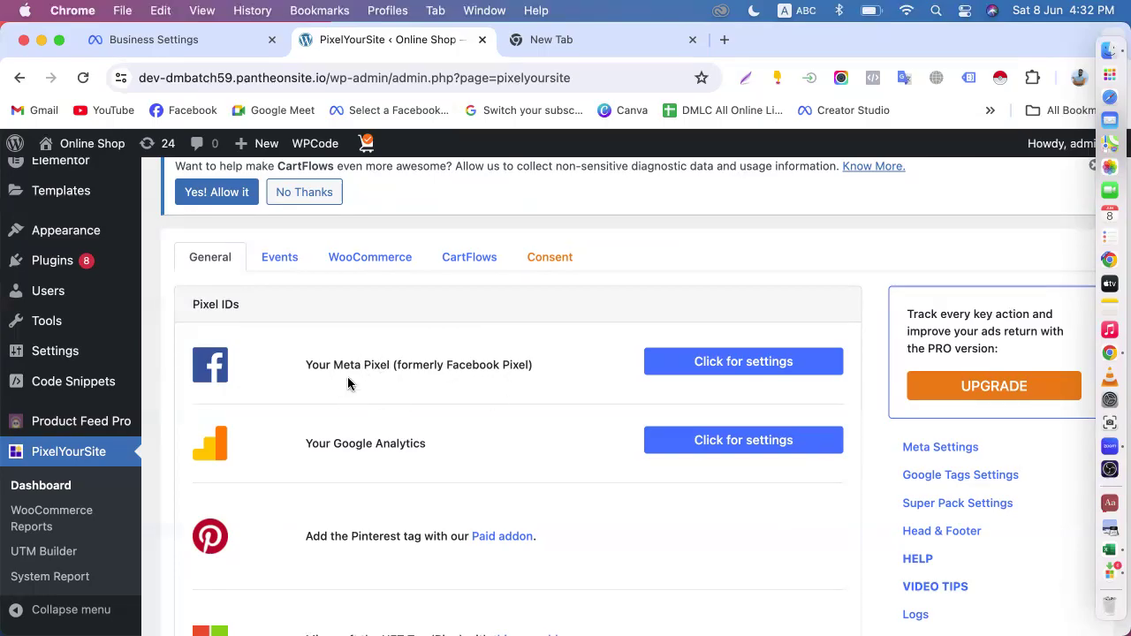
- Expand the Meta Pixel settings in PixelYourSite and enable Conversion API and Advanced Matching
click(738, 364)
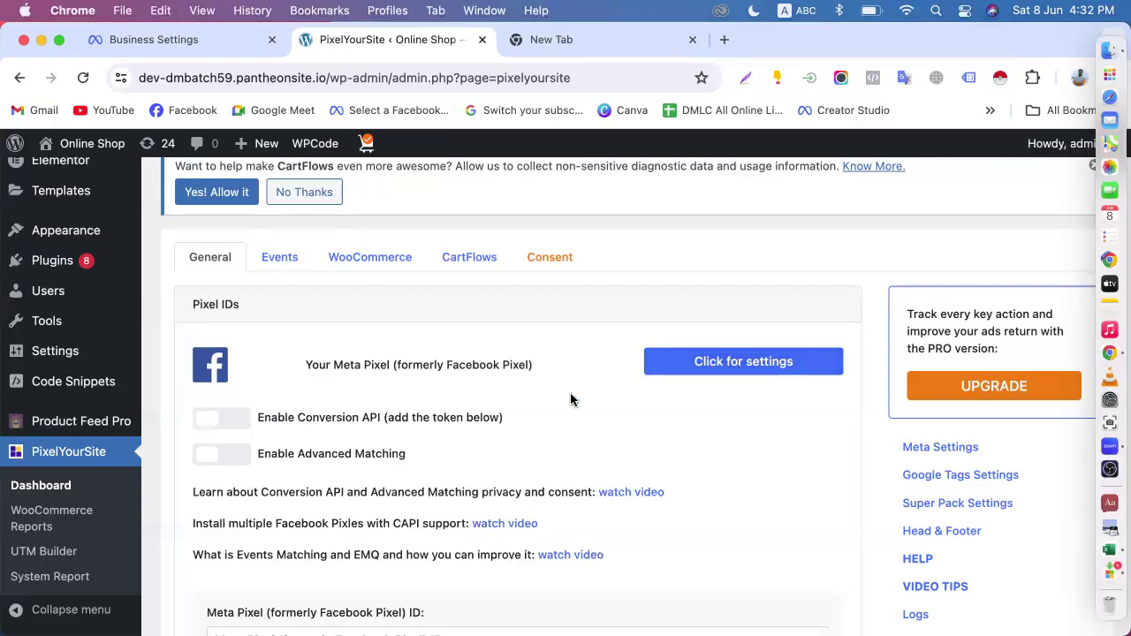
scroll(570, 396, down, 2)
scroll(570, 394, down, 2)
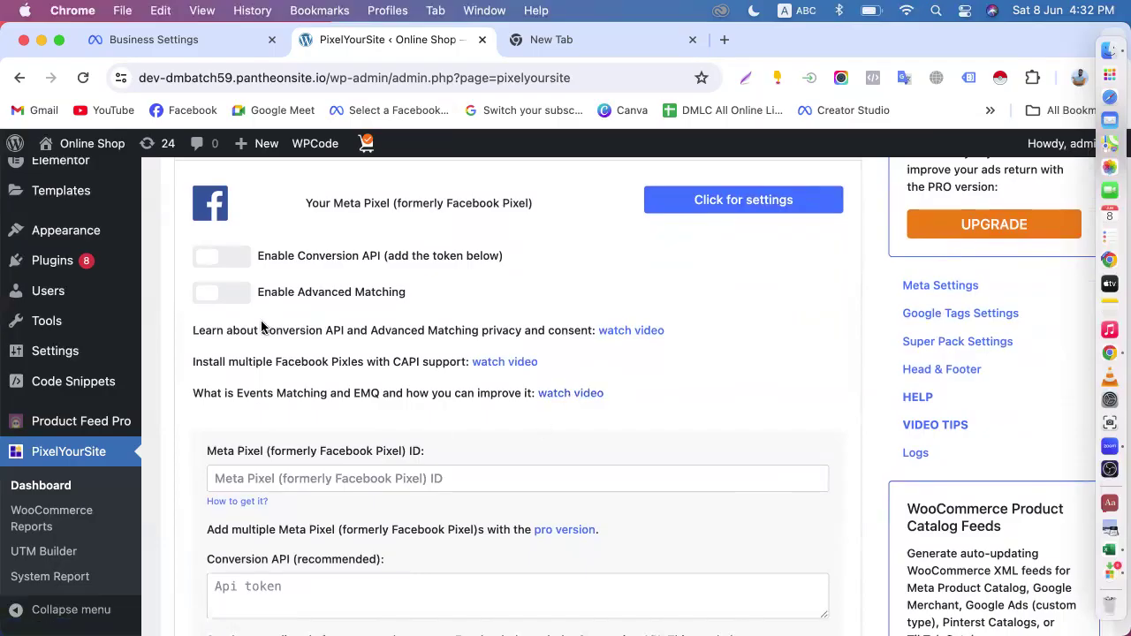
click(227, 258)
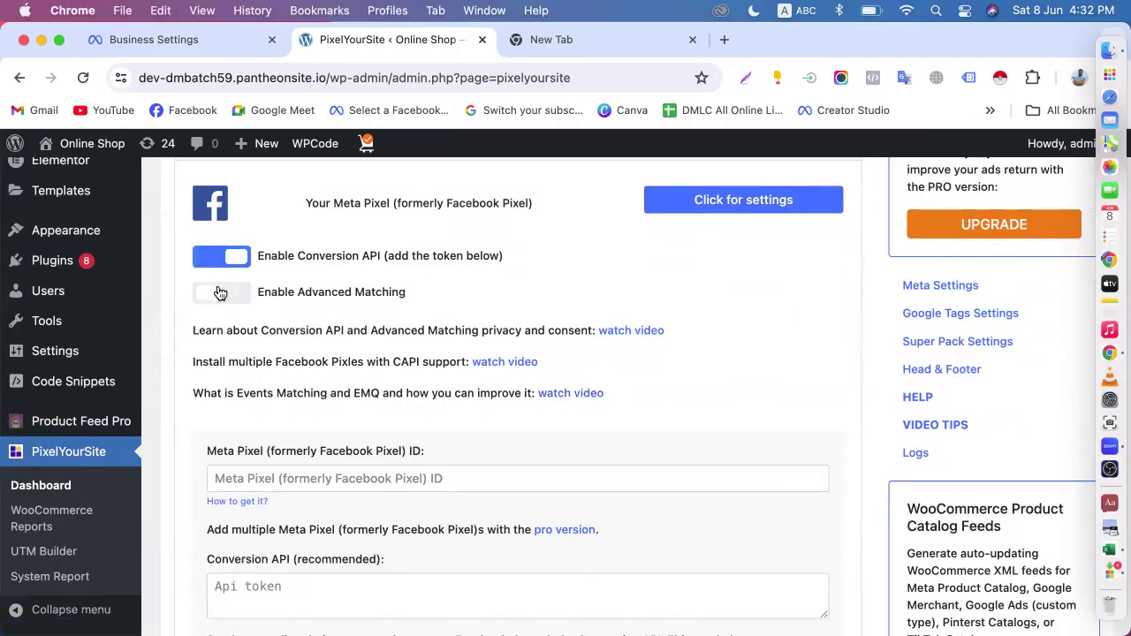
click(225, 293)
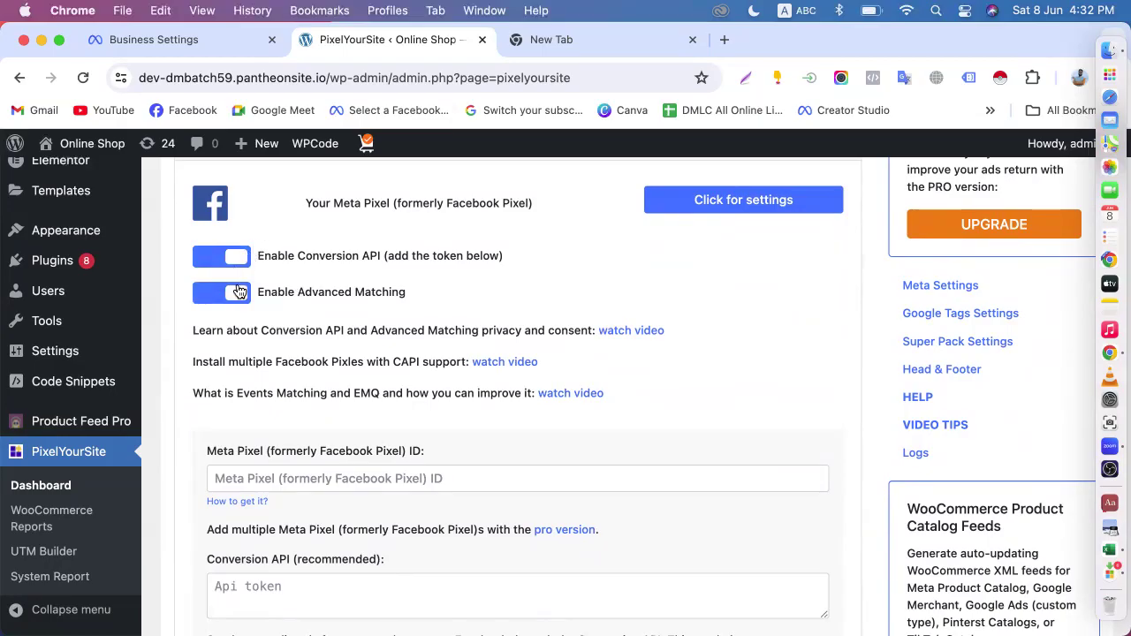
scroll(287, 292, down, 2)
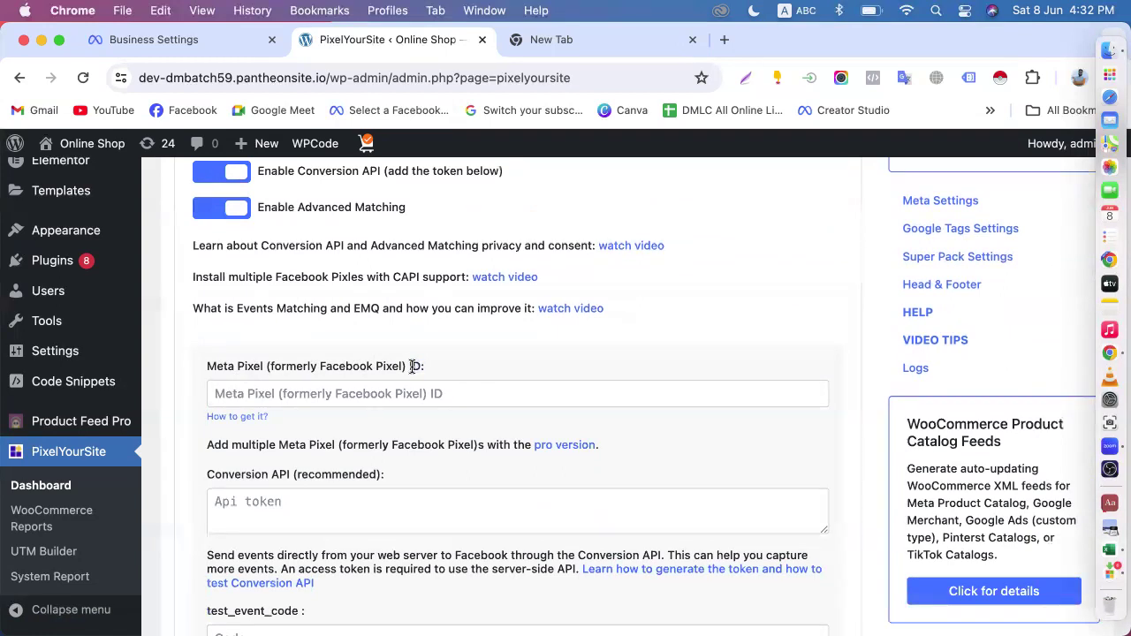
- Copy the ID of the dev-dmbatch59.pantheonsite.io dataset from Business Settings into PixelYourSite's Meta Pixel ID field
click(196, 43)
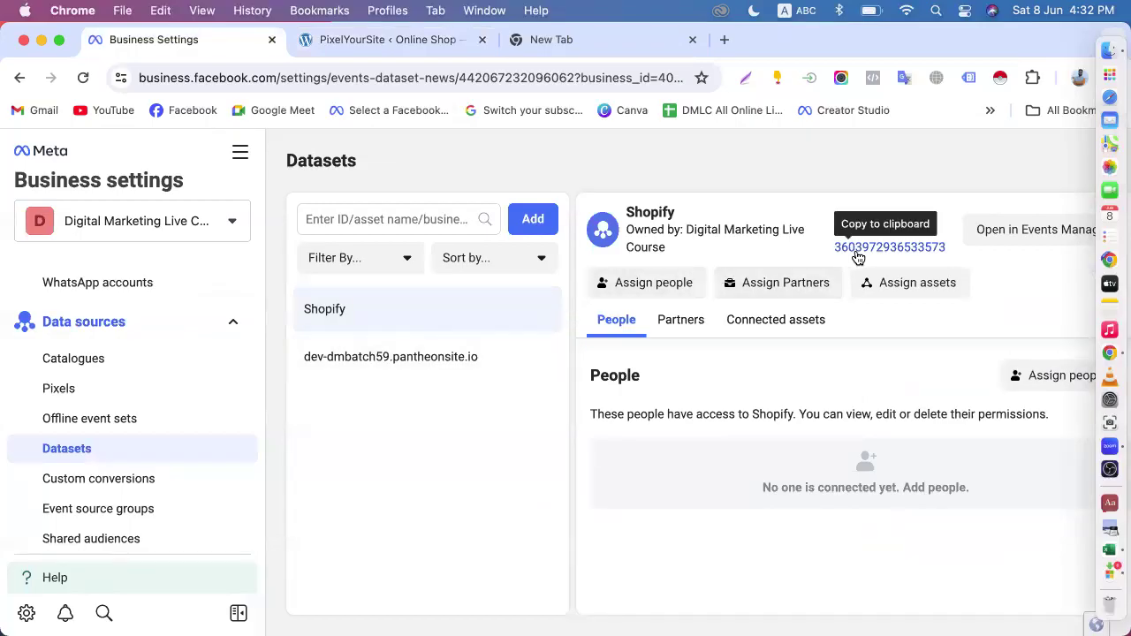
click(362, 372)
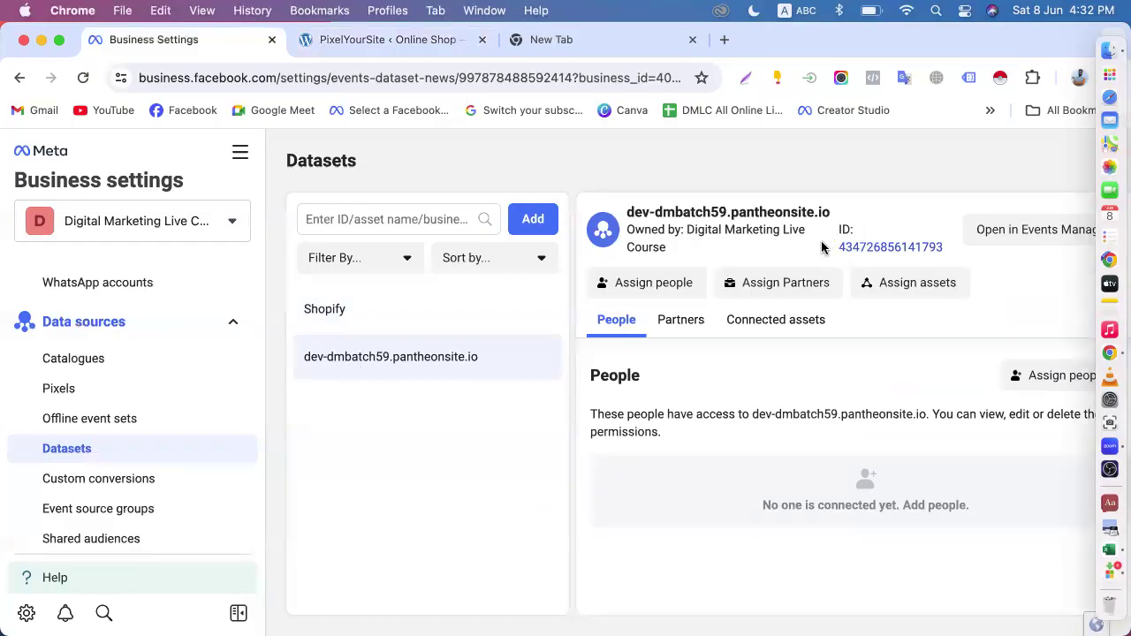
click(851, 248)
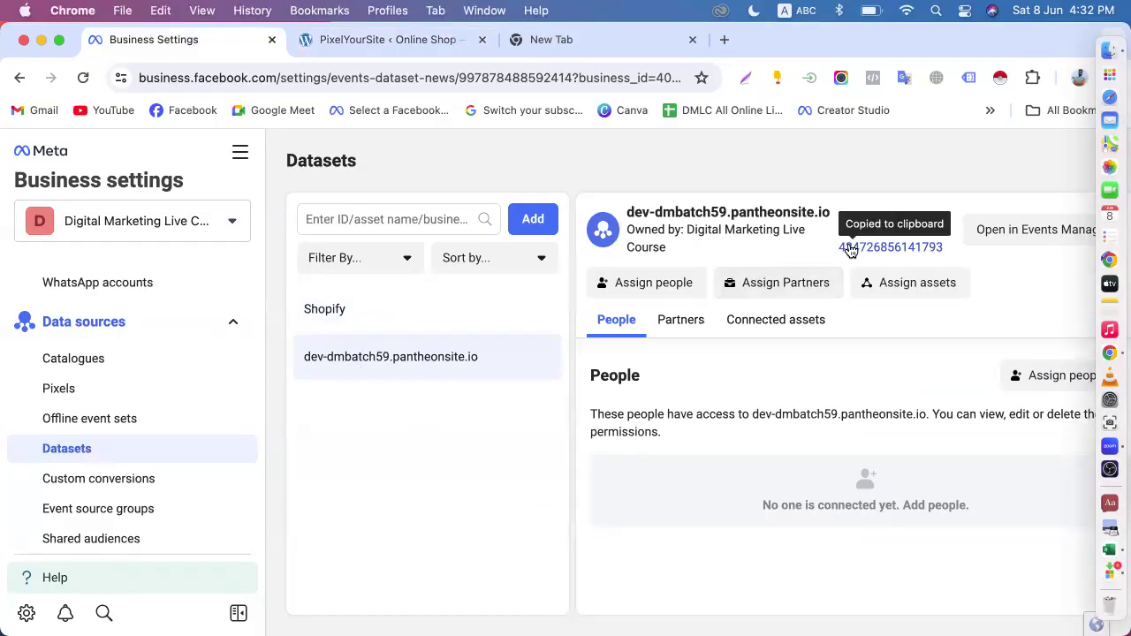
click(373, 40)
click(360, 395)
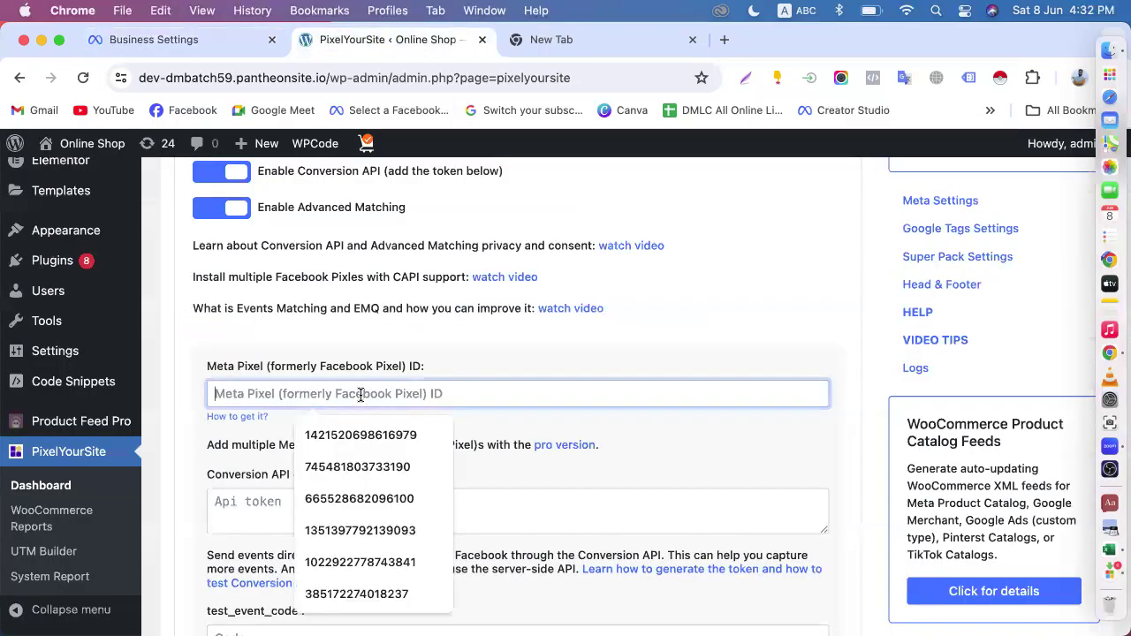
right_click(362, 398)
click(376, 443)
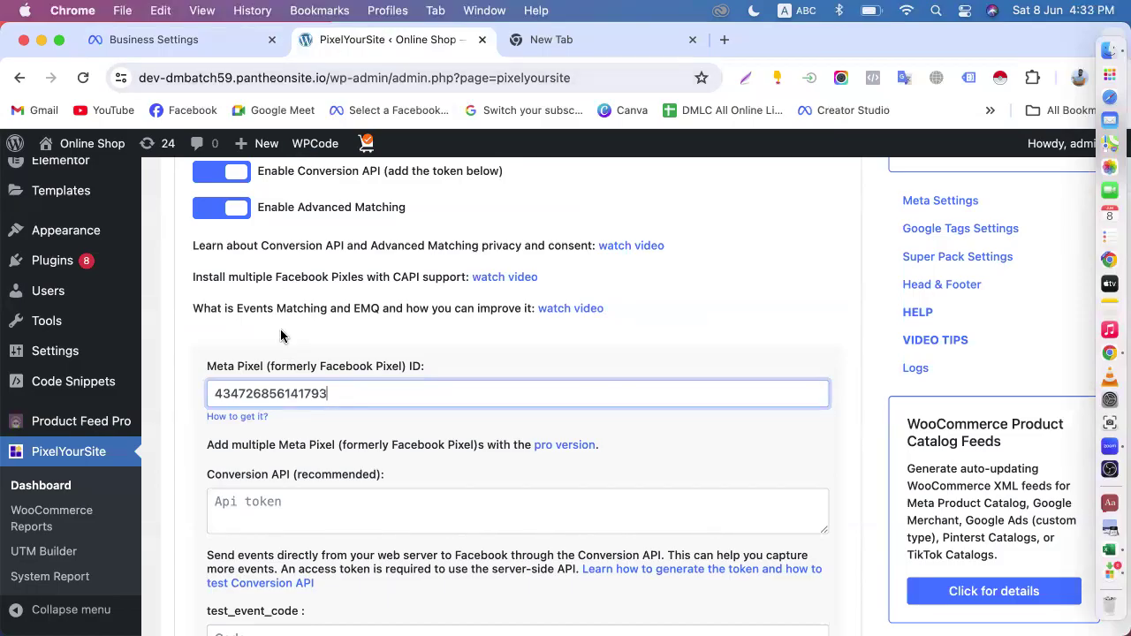
- Check the selected dataset in Business Settings and save the PixelYourSite settings with the Meta Pixel ID
click(191, 37)
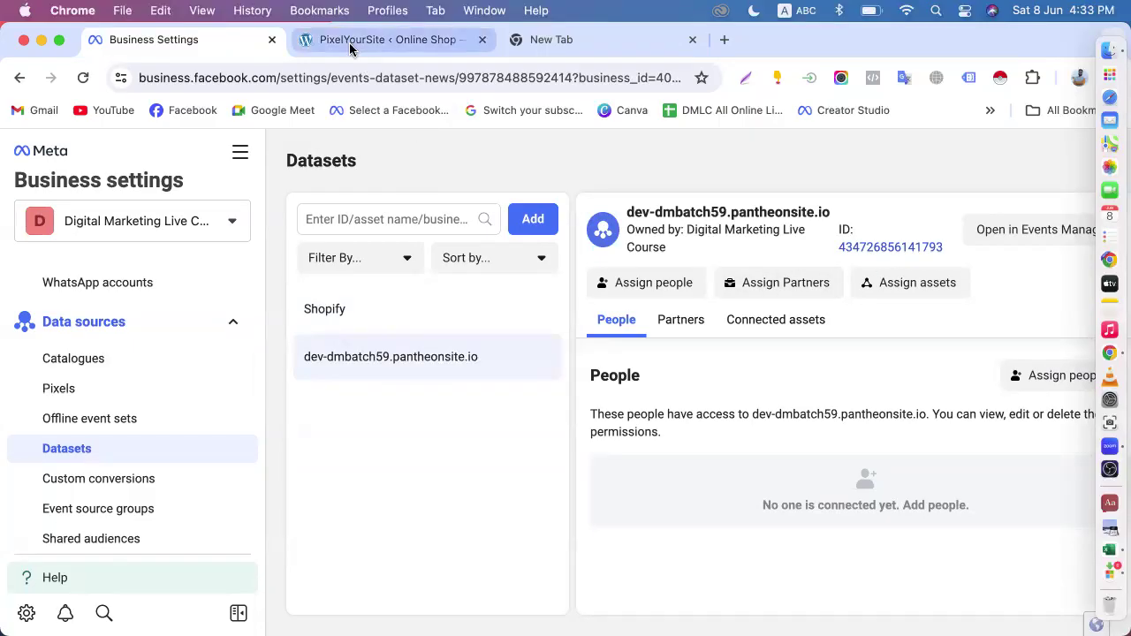
click(379, 39)
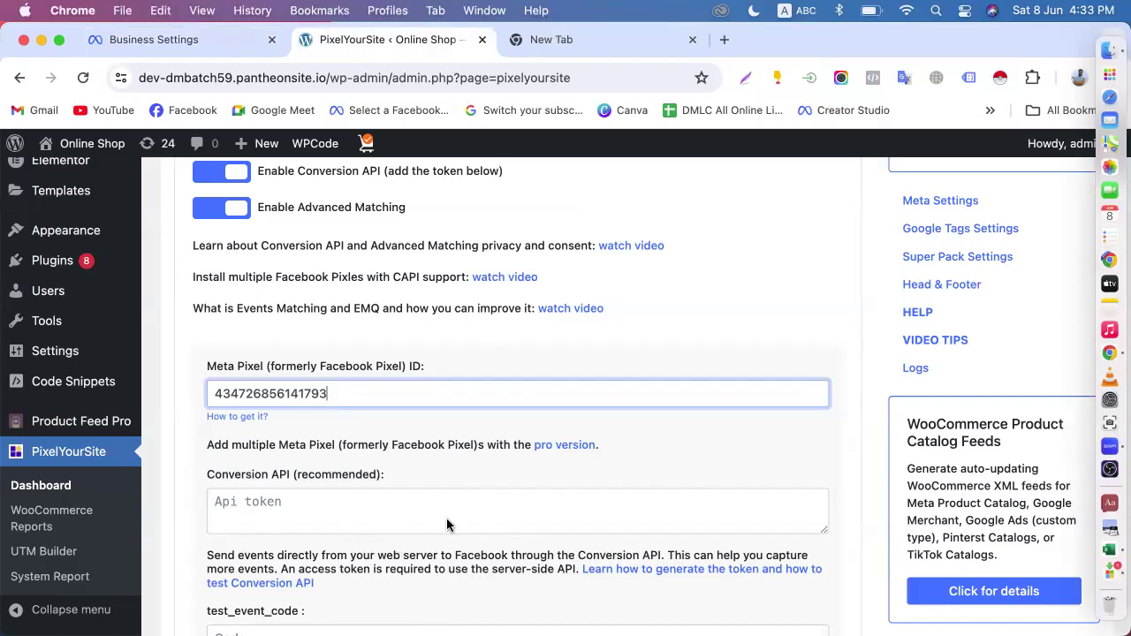
scroll(447, 525, down, 20)
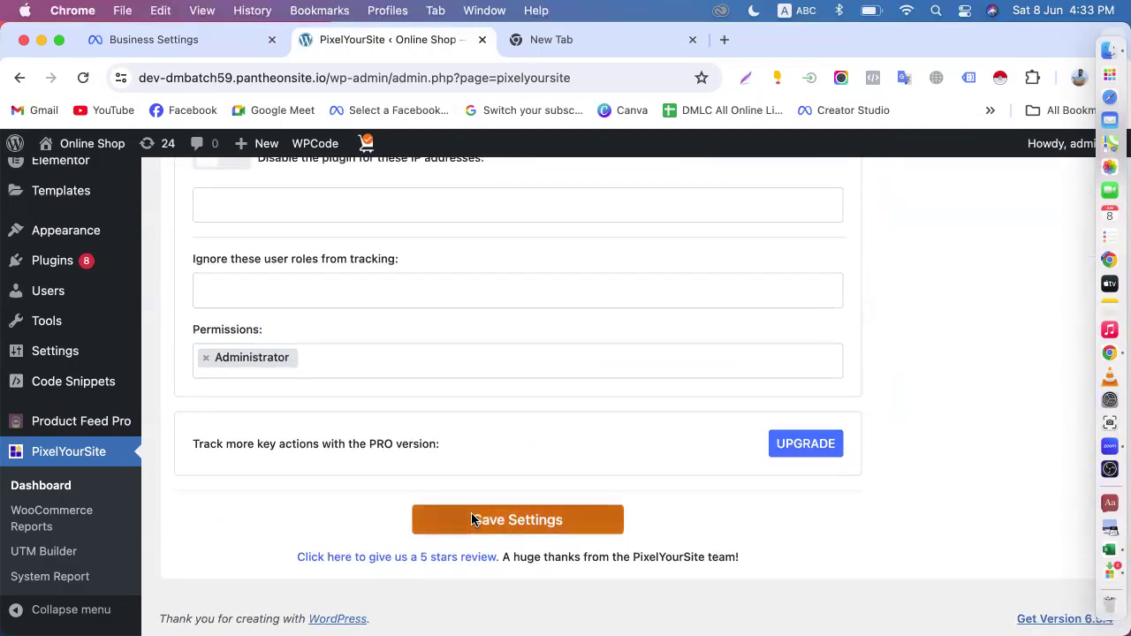
click(478, 525)
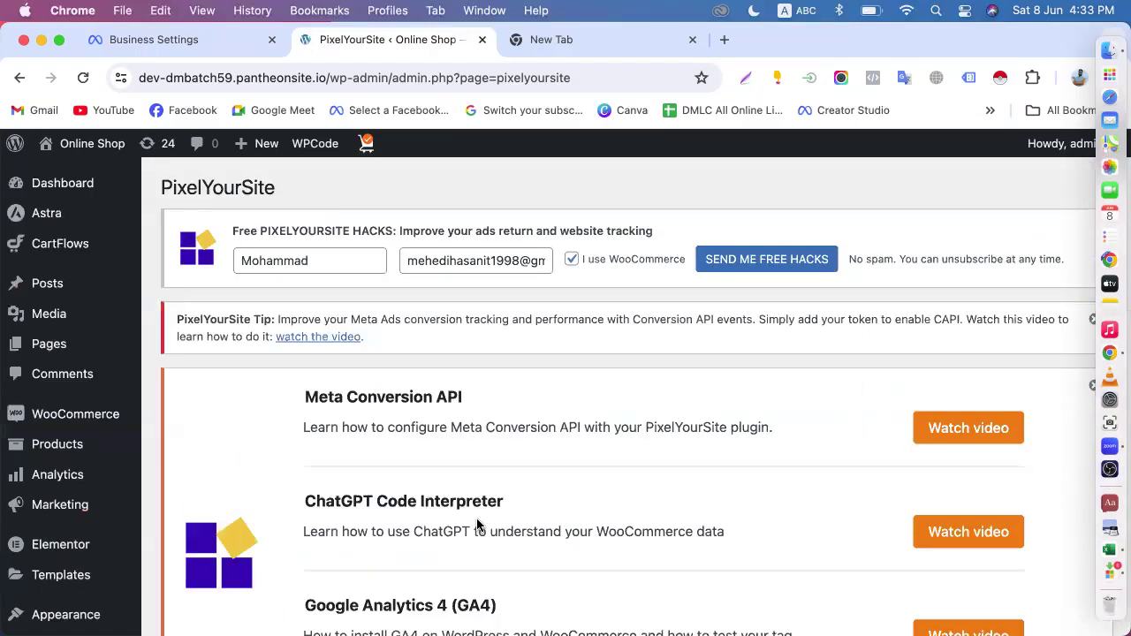
- Reopen the Meta Pixel settings in PixelYourSite and compare the saved ID with the dataset ID in Business Settings
scroll(477, 525, down, 5)
scroll(477, 525, down, 7)
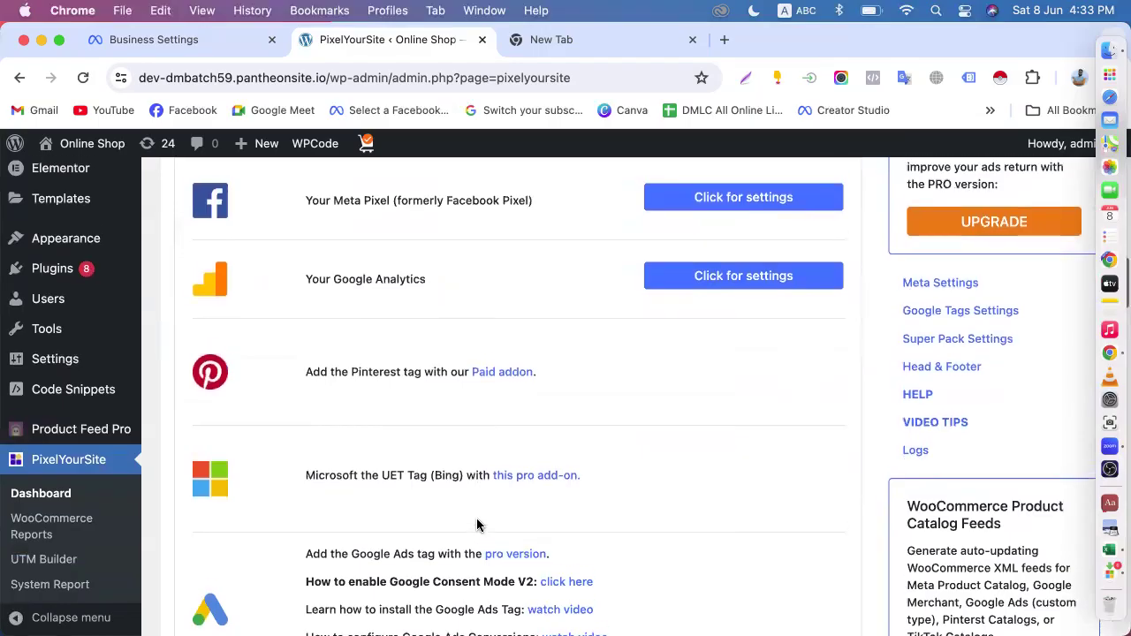
click(707, 322)
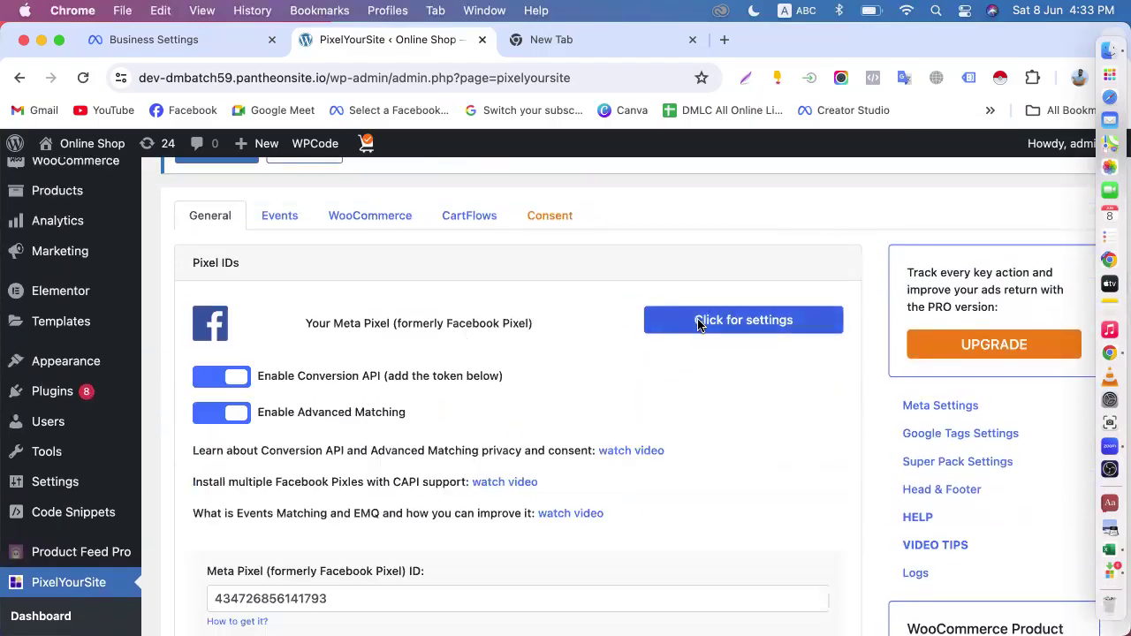
scroll(535, 378, down, 2)
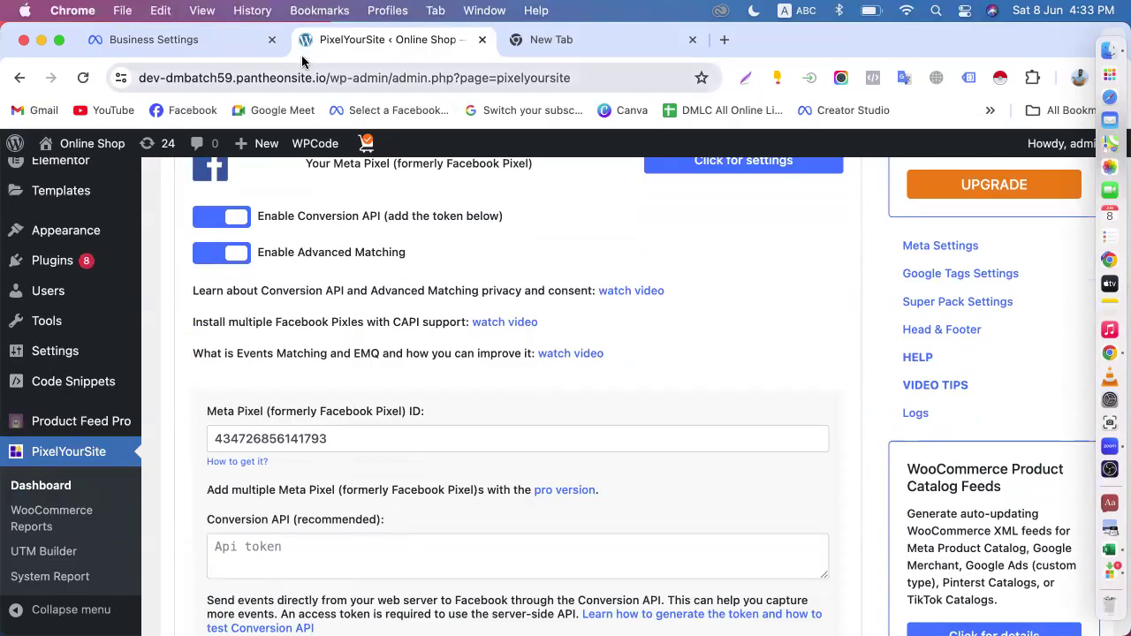
click(225, 40)
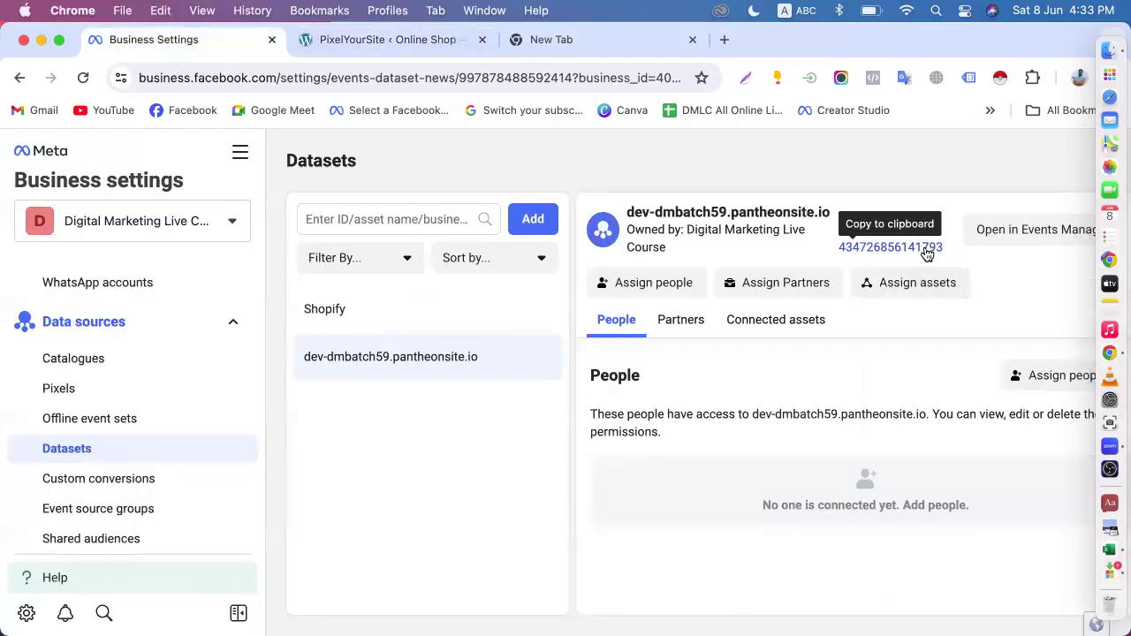
click(402, 51)
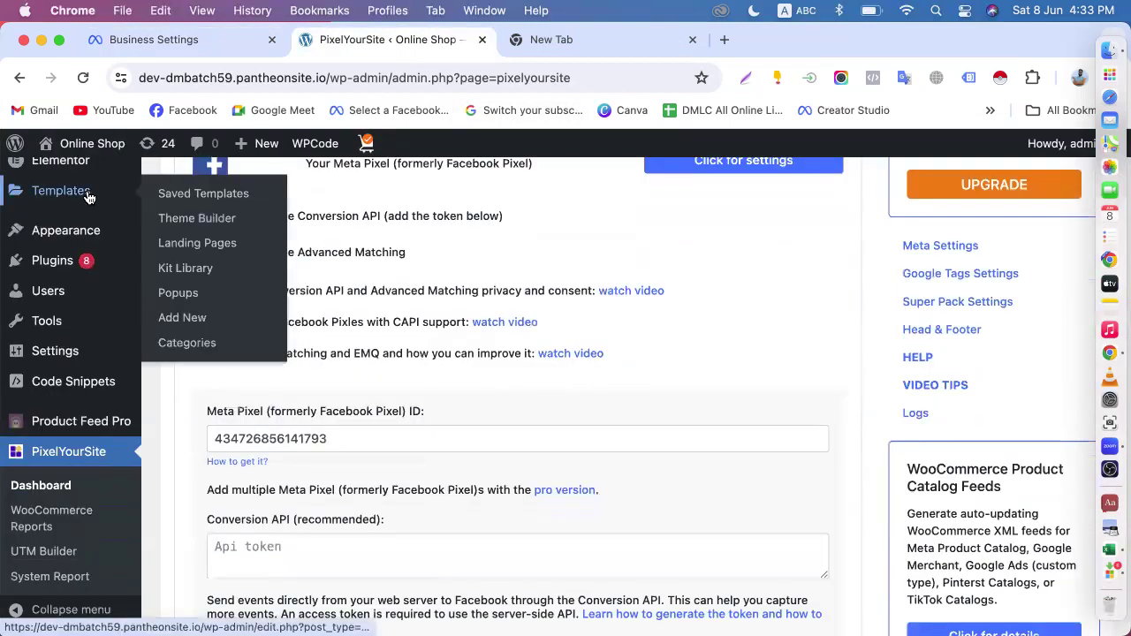
- Open the Online Shop's public site in a separate browser tab from the WordPress admin and view it
scroll(53, 288, up, 5)
mouse_move(55, 146)
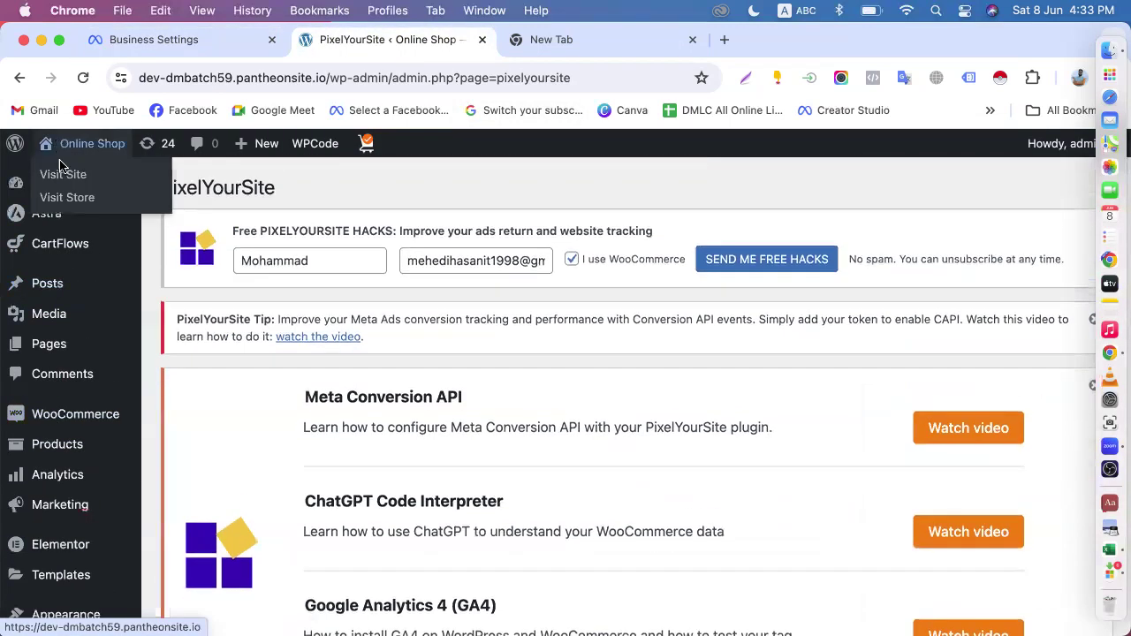
right_click(63, 174)
click(88, 181)
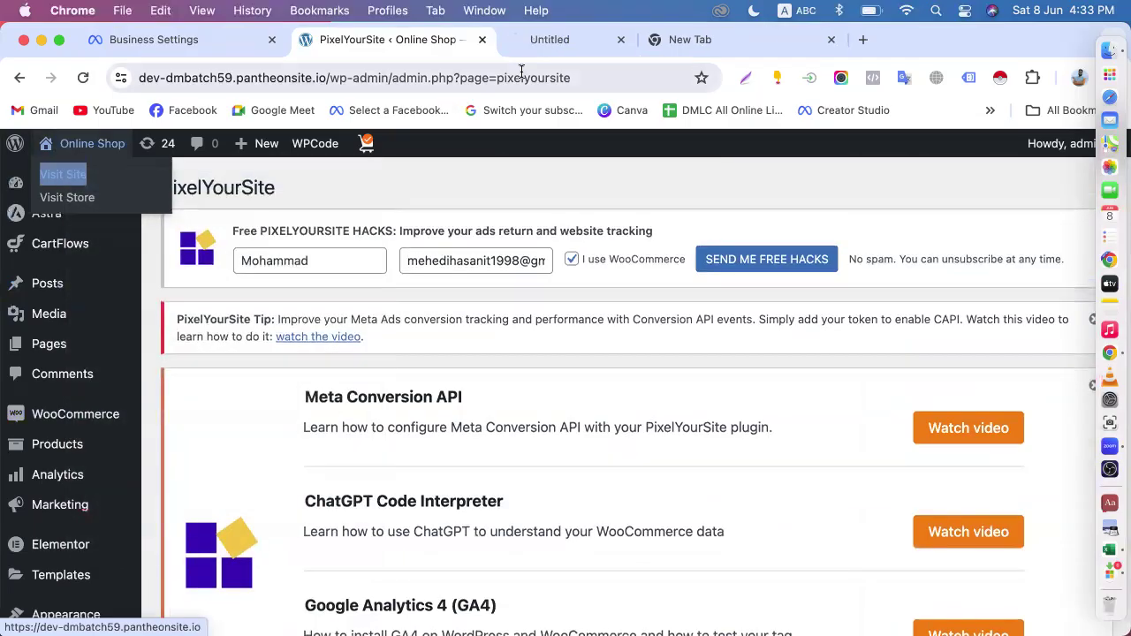
click(569, 44)
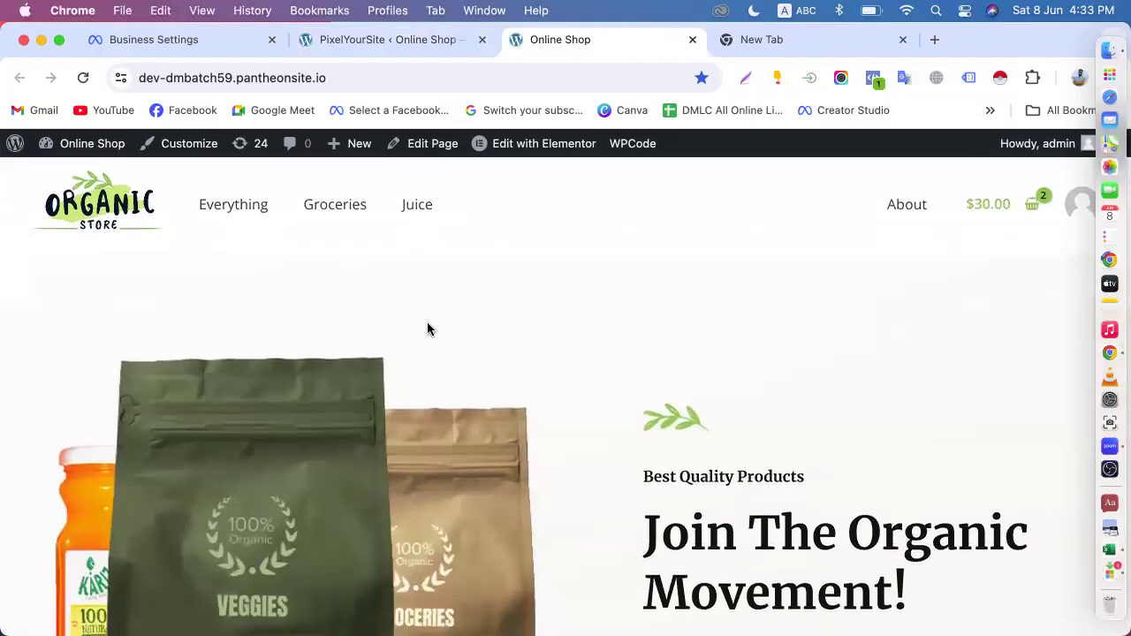
- Return to Business Settings and reposition the browser window so its main toolbar is fully visible
click(168, 44)
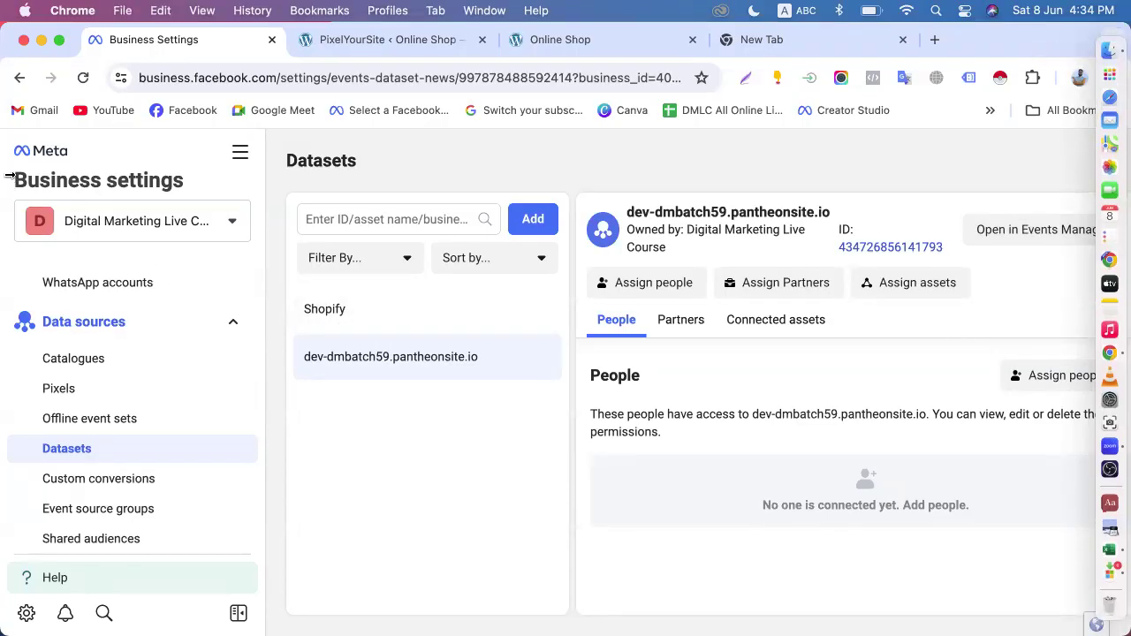
drag(7, 177, 28, 177)
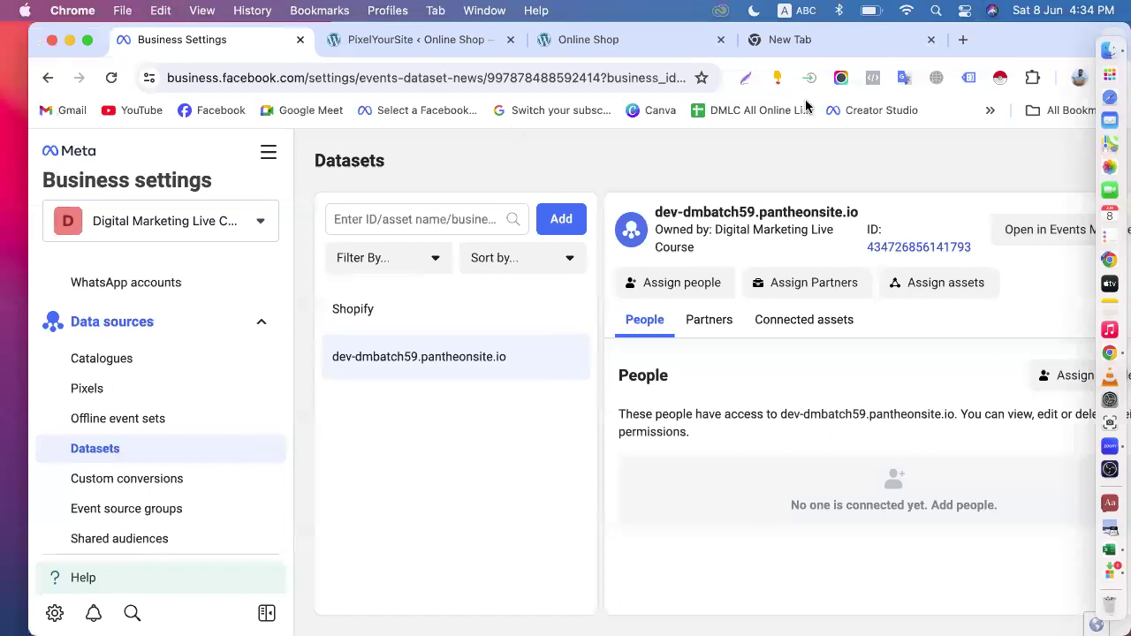
drag(987, 47, 950, 53)
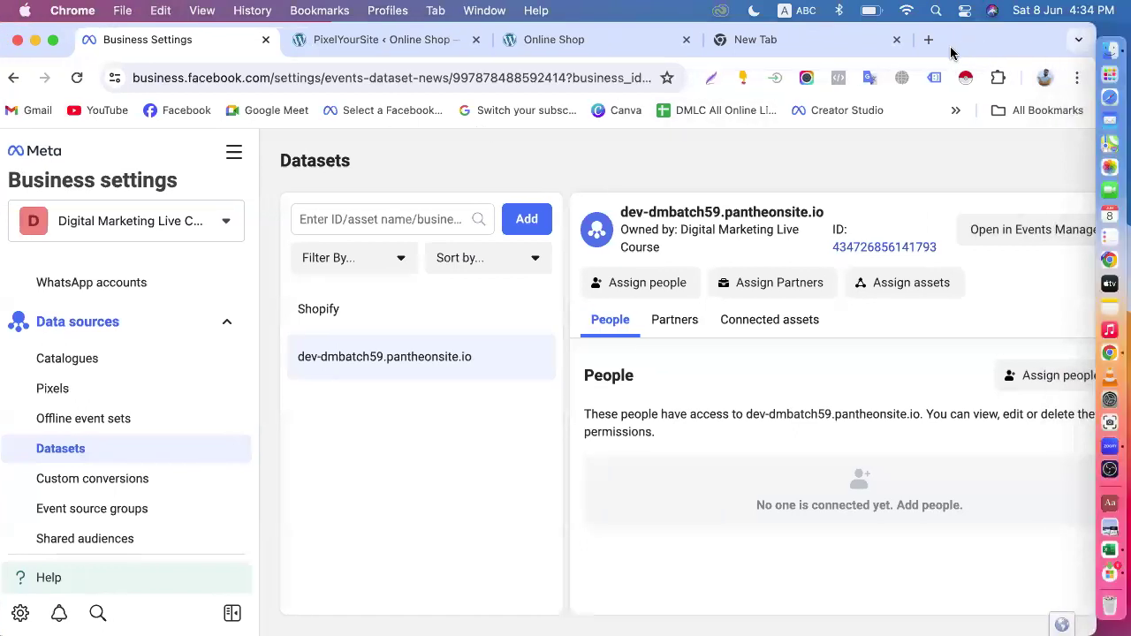
click(1077, 78)
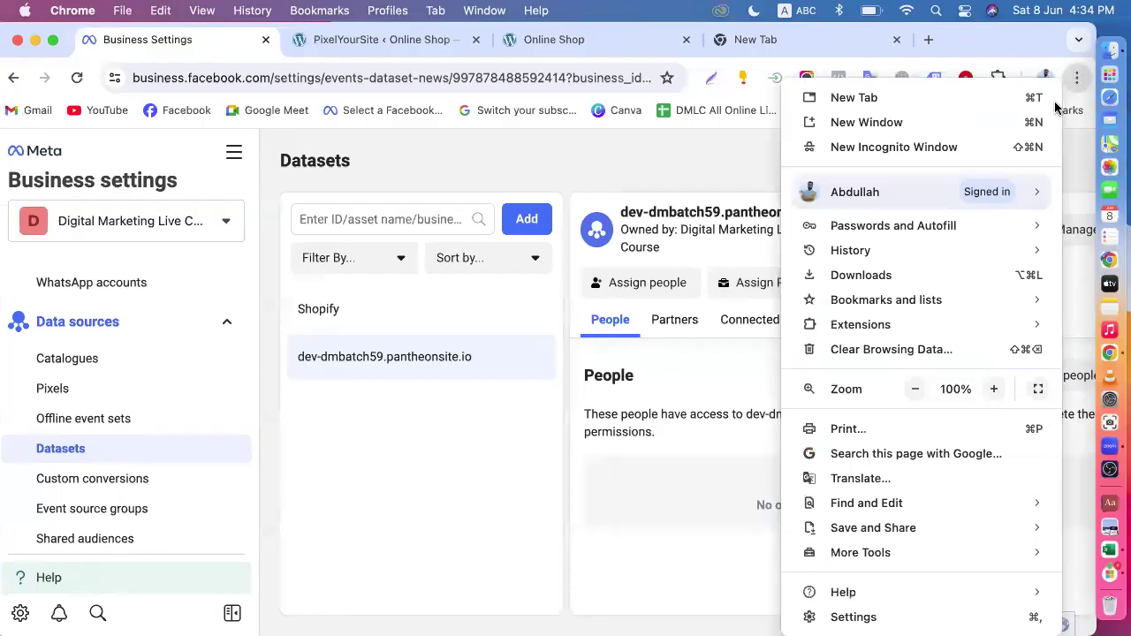
click(916, 389)
click(915, 389)
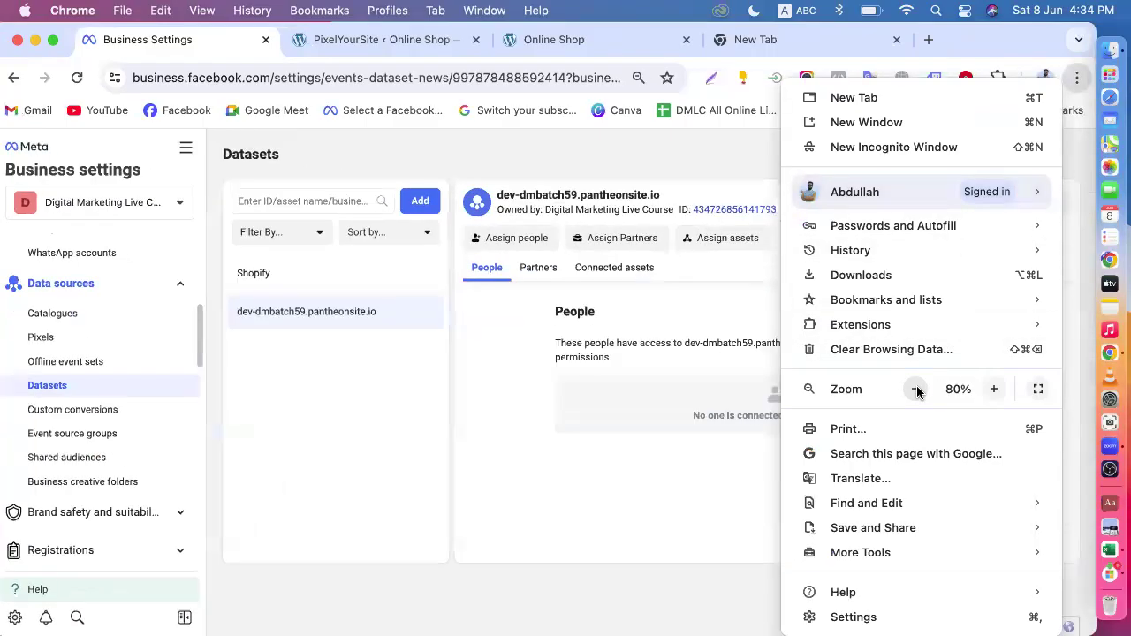
click(725, 218)
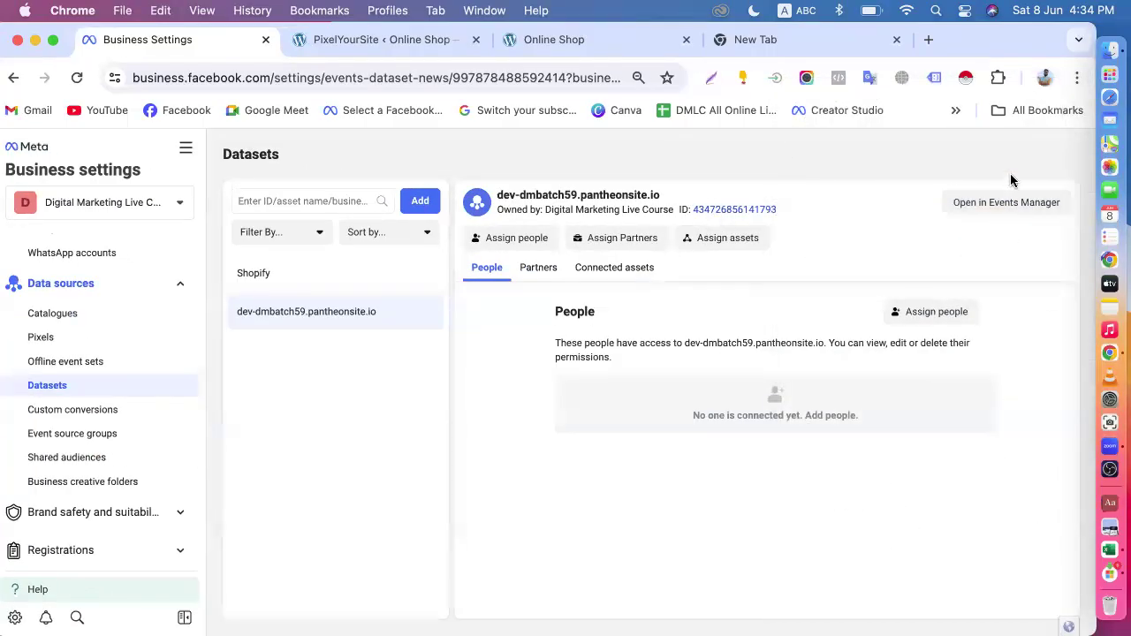
click(1077, 78)
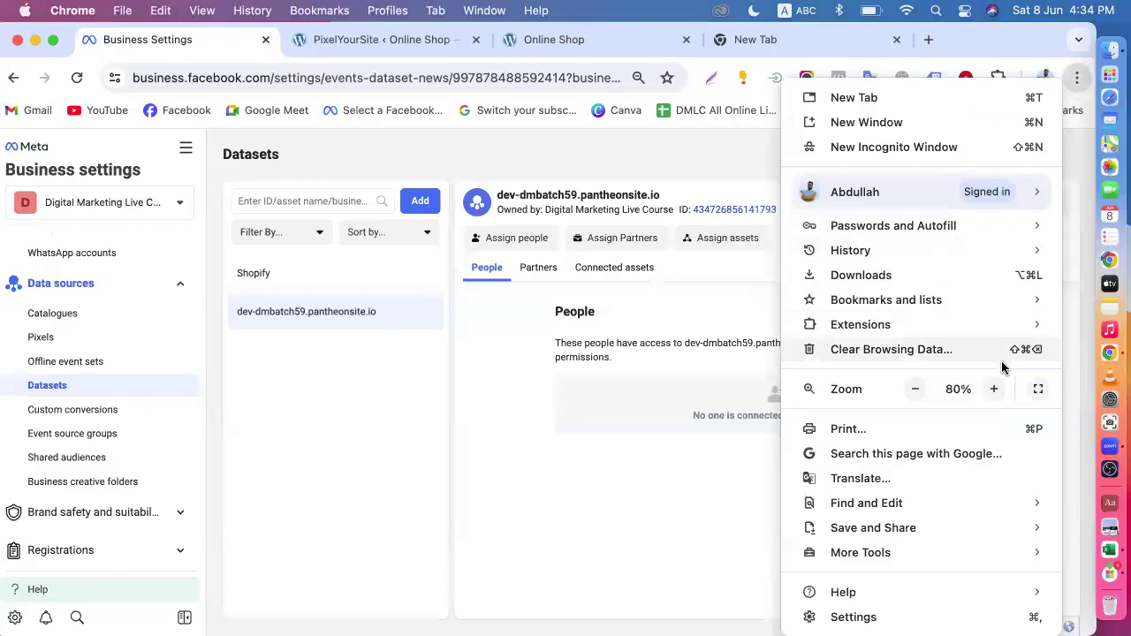
click(993, 388)
click(993, 388)
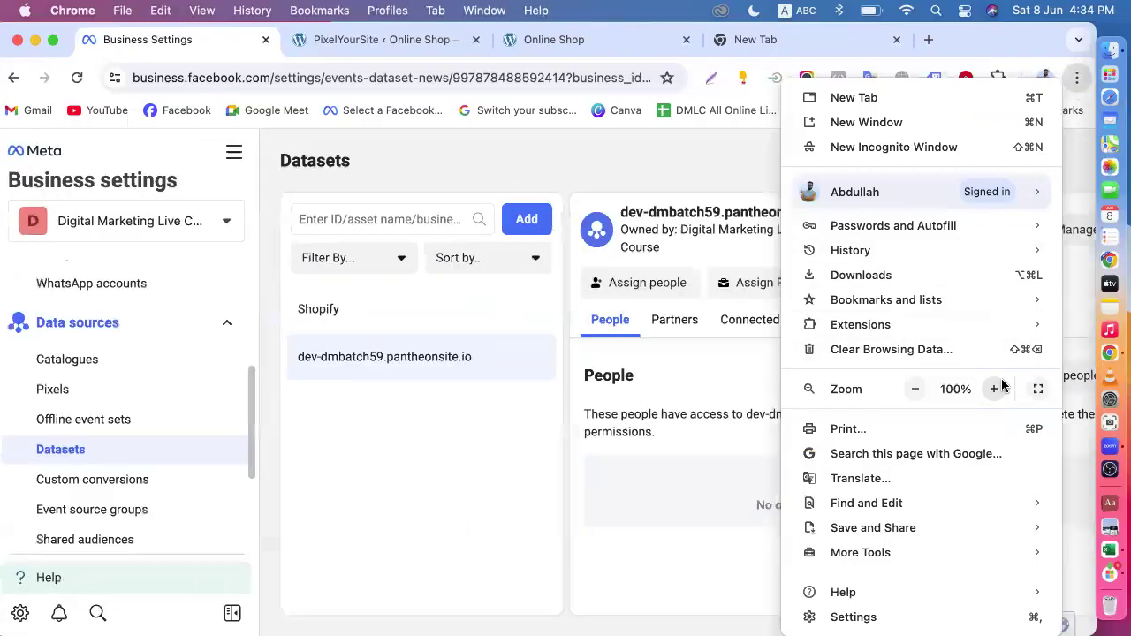
click(563, 449)
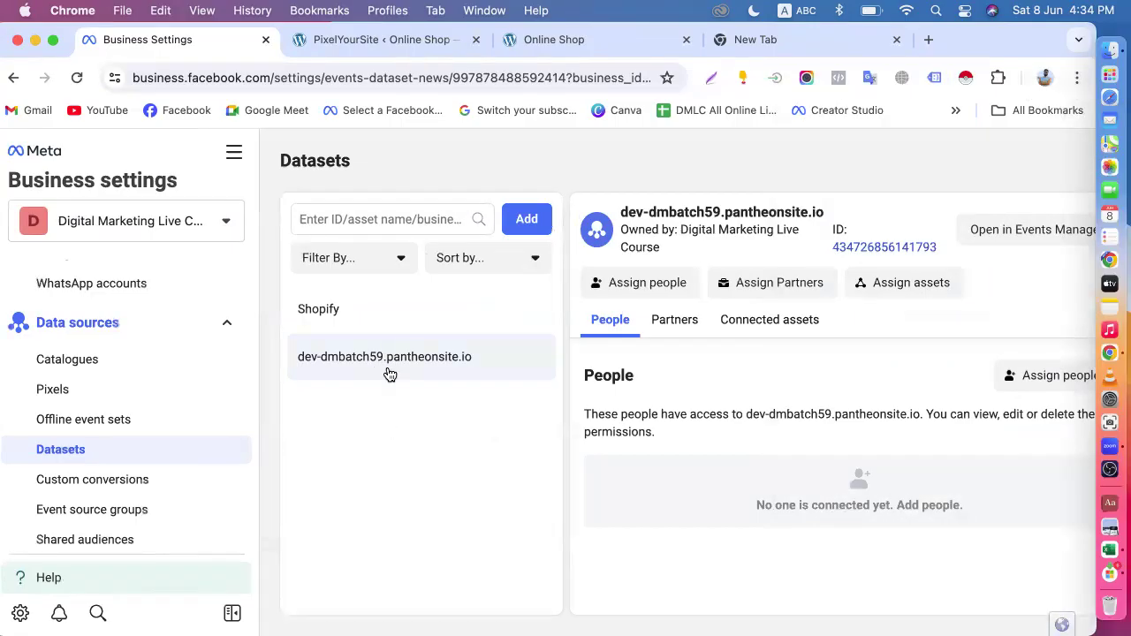
- Open the dev-dmbatch59.pantheonsite.io dataset in Events Manager and keep it selected among the data sources
click(982, 238)
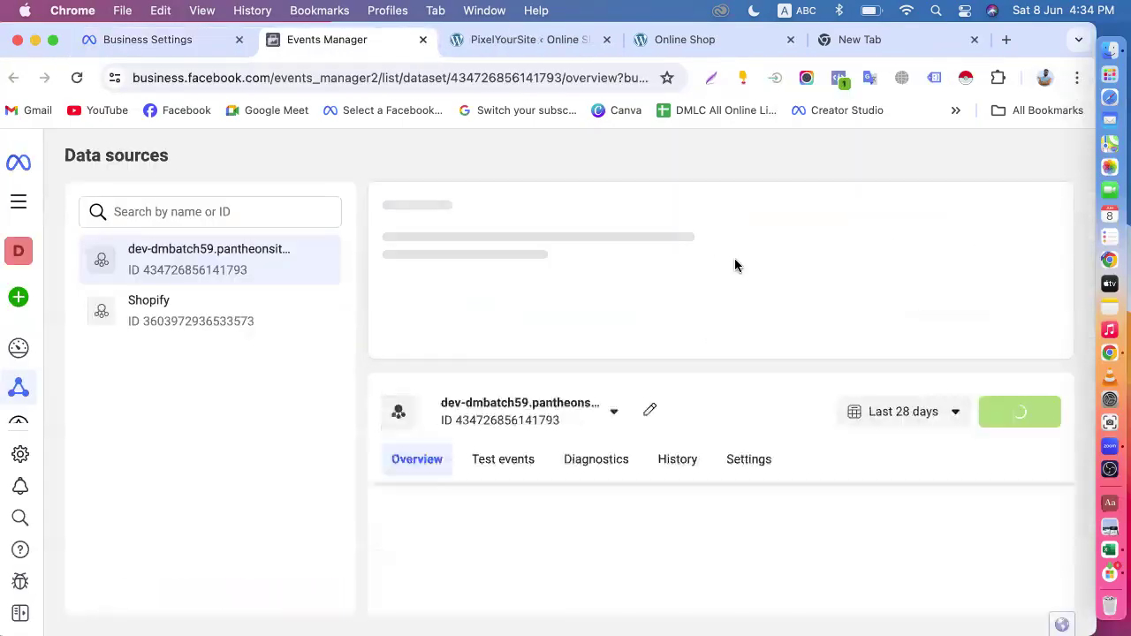
click(168, 314)
click(185, 274)
click(182, 329)
click(179, 269)
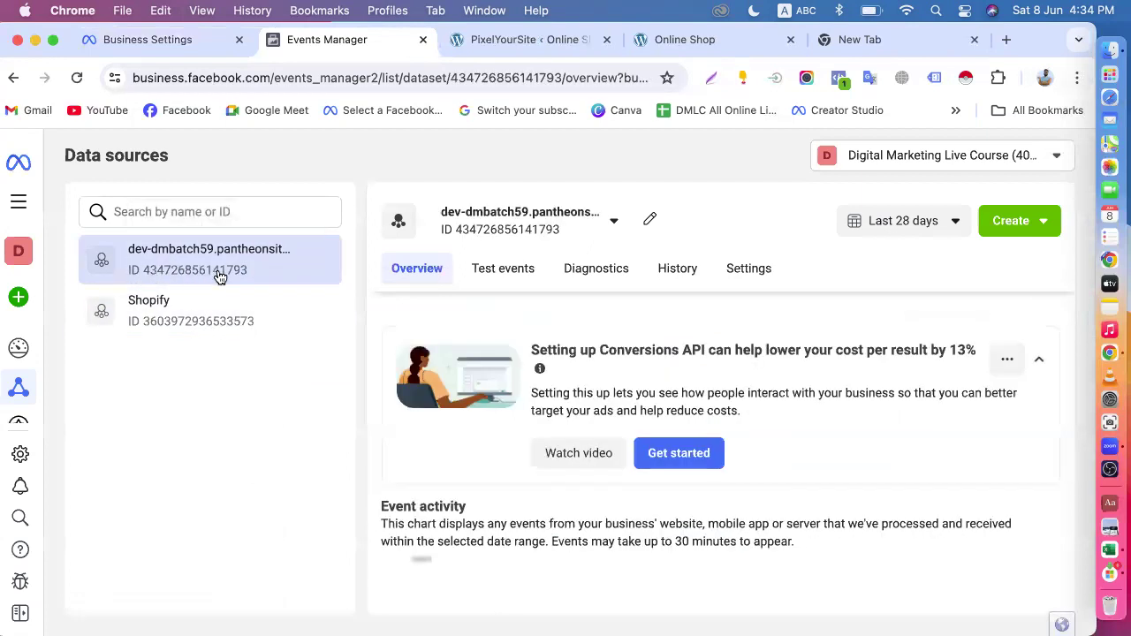
- Examine the dataset overview's event activity, integrations, websites and dataset ID, and return to the dataset in Business Settings
scroll(412, 353, down, 5)
scroll(412, 353, down, 2)
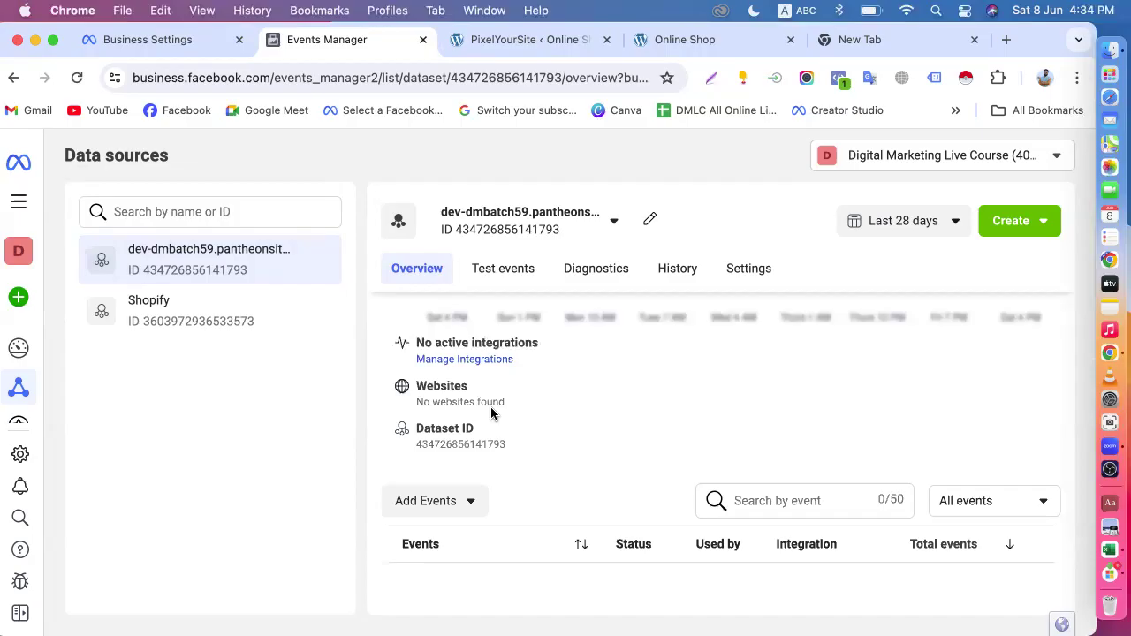
scroll(490, 413, down, 2)
scroll(490, 406, up, 1)
scroll(490, 426, down, 1)
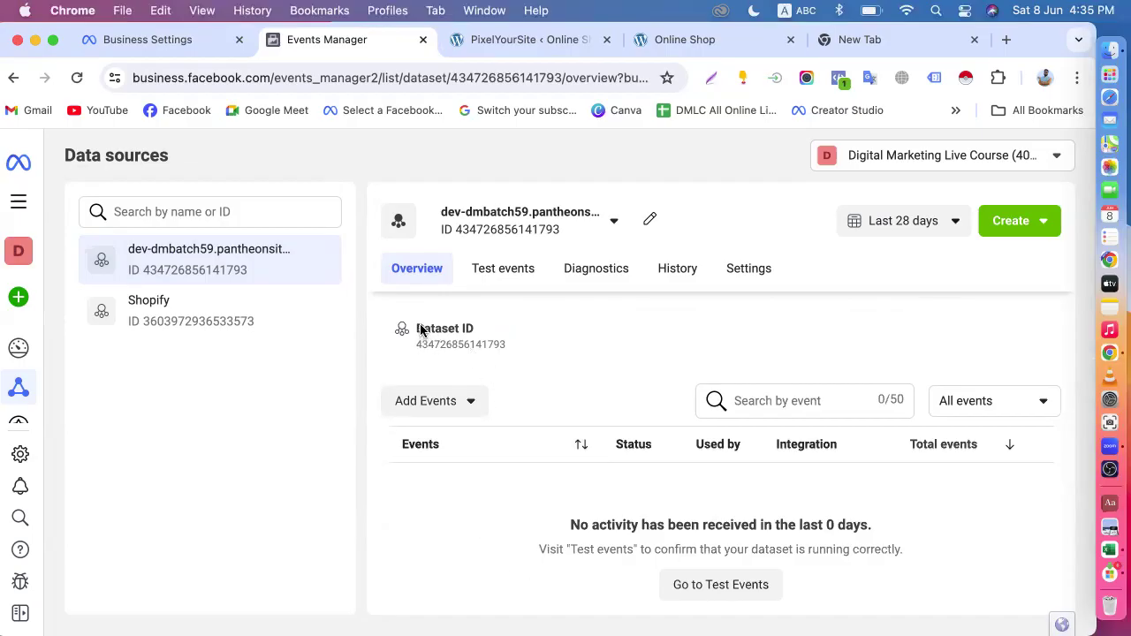
drag(417, 324, 492, 327)
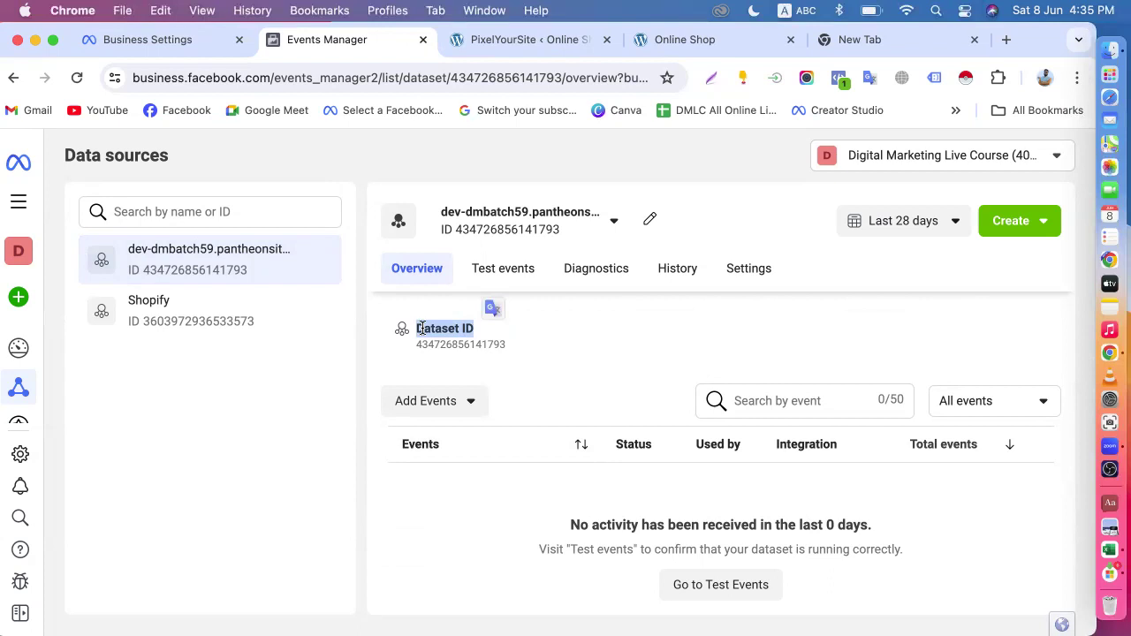
click(514, 347)
scroll(512, 344, up, 5)
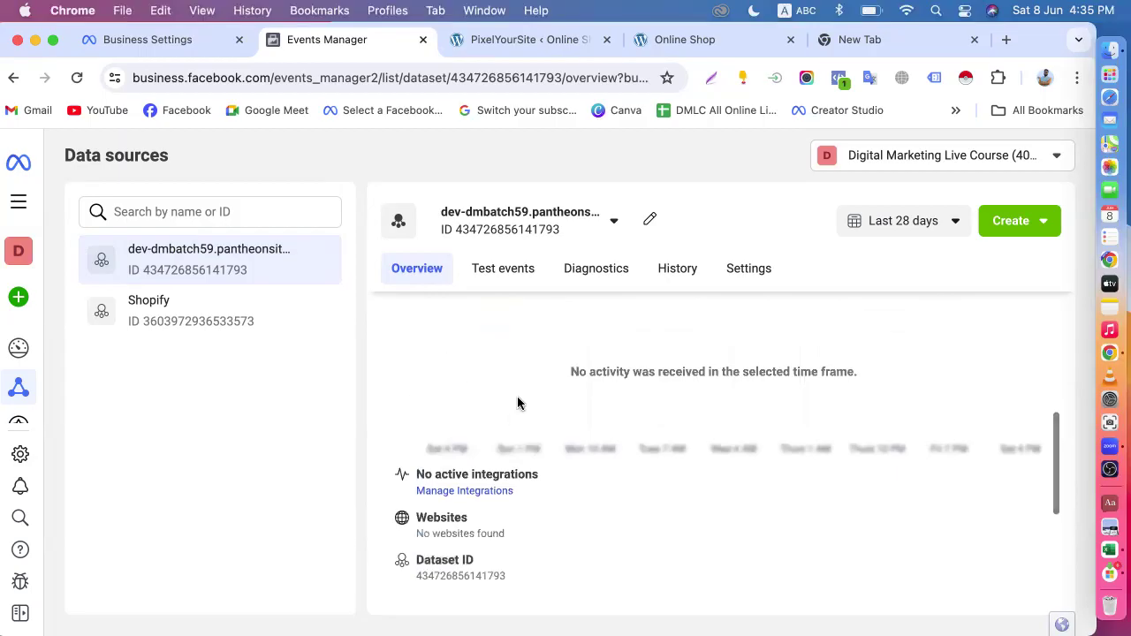
scroll(517, 403, down, 3)
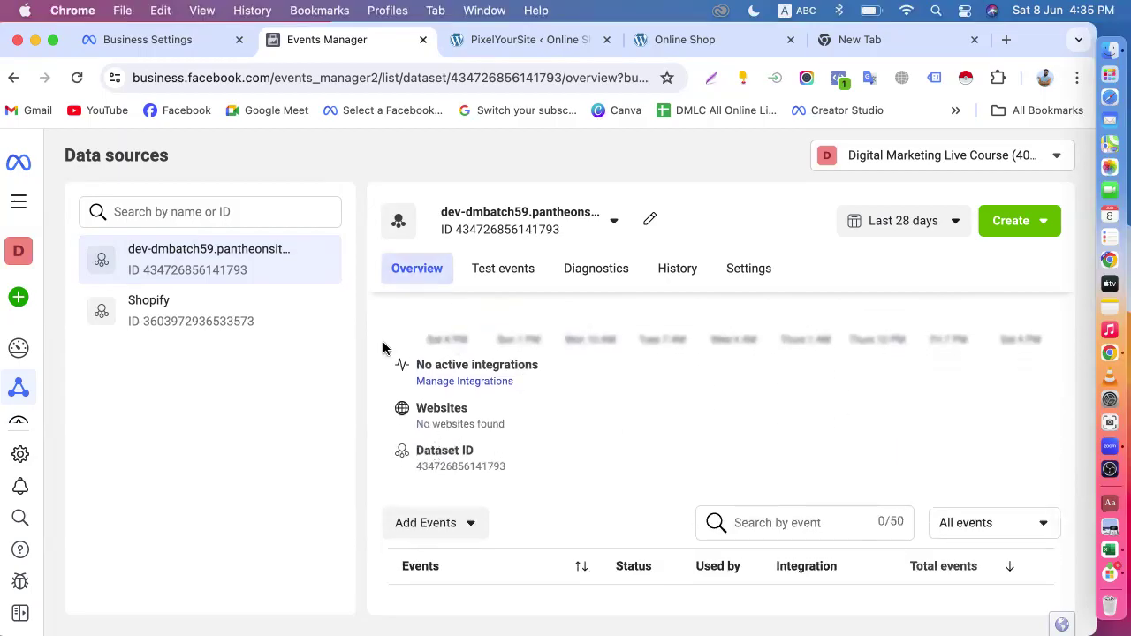
scroll(533, 412, up, 2)
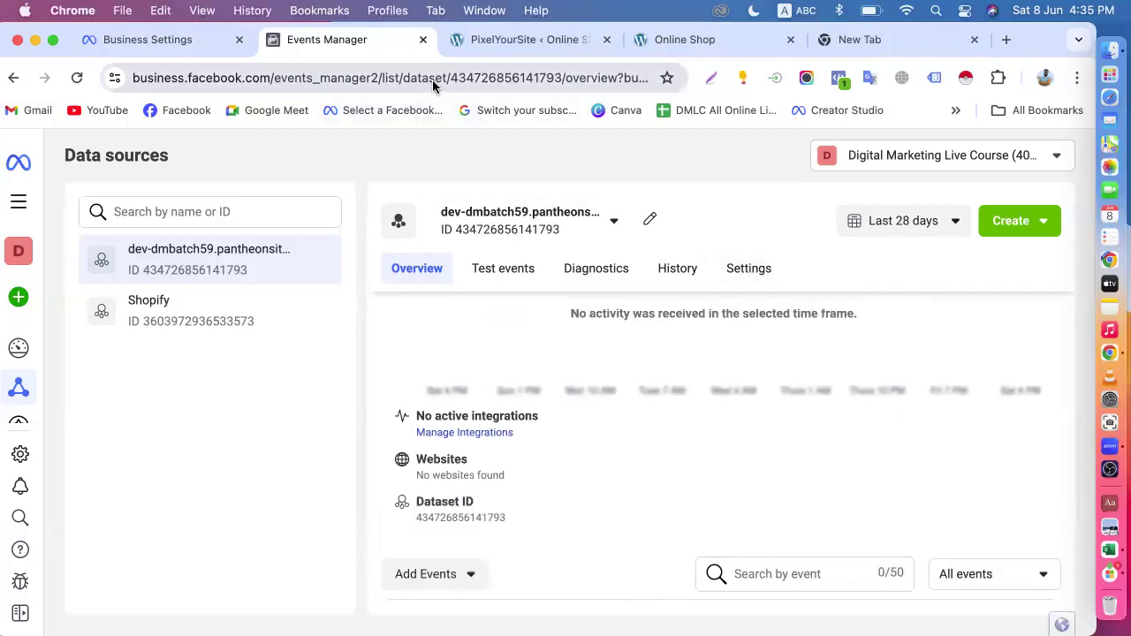
click(153, 49)
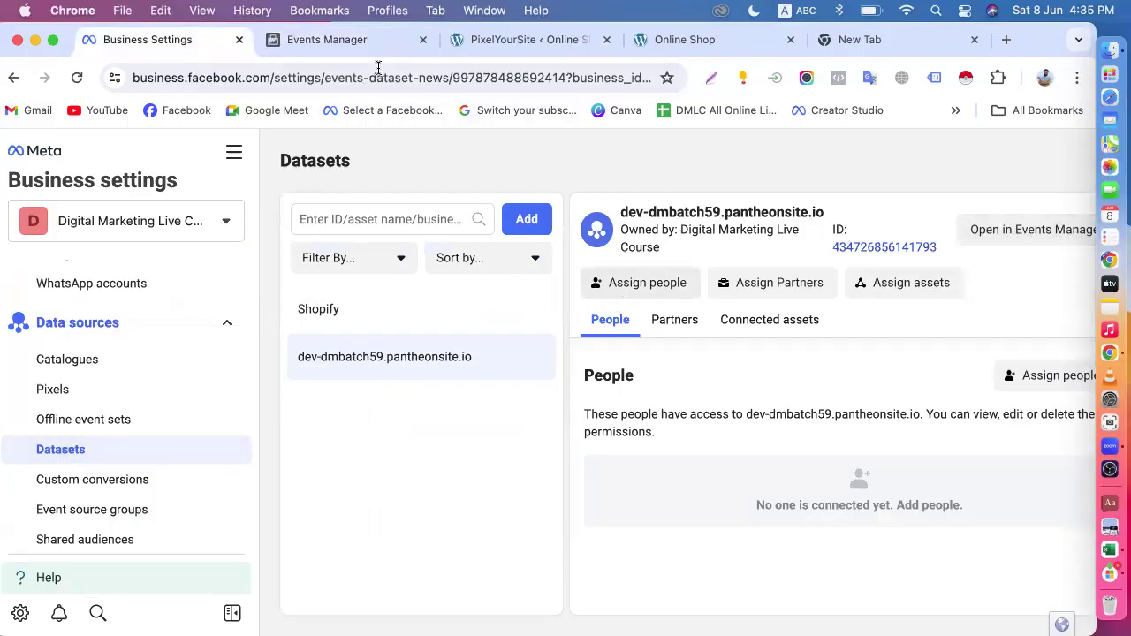
- Check the dev-dmbatch59.pantheonsite.io dataset's event list in Events Manager and view the Online Shop site it tracks
click(336, 38)
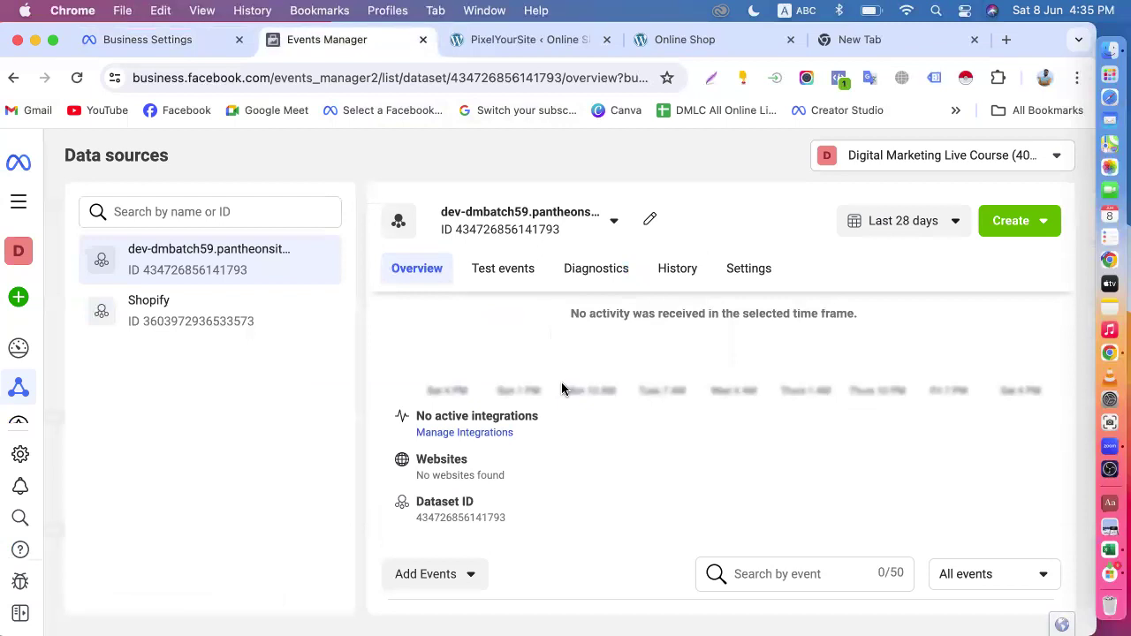
scroll(561, 382, down, 4)
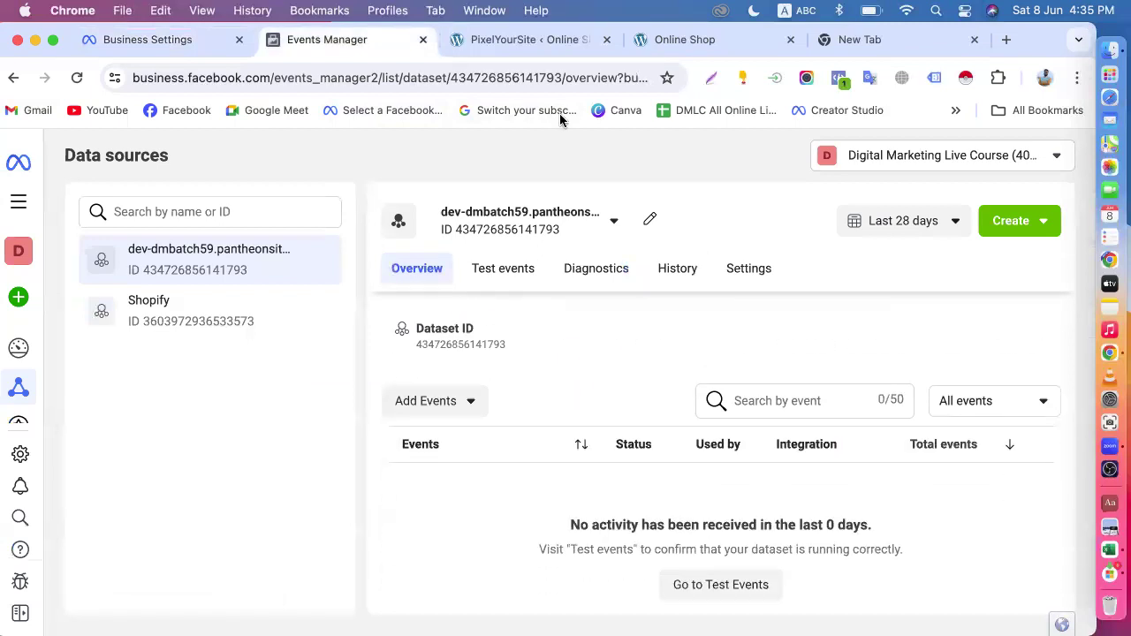
click(543, 41)
click(697, 39)
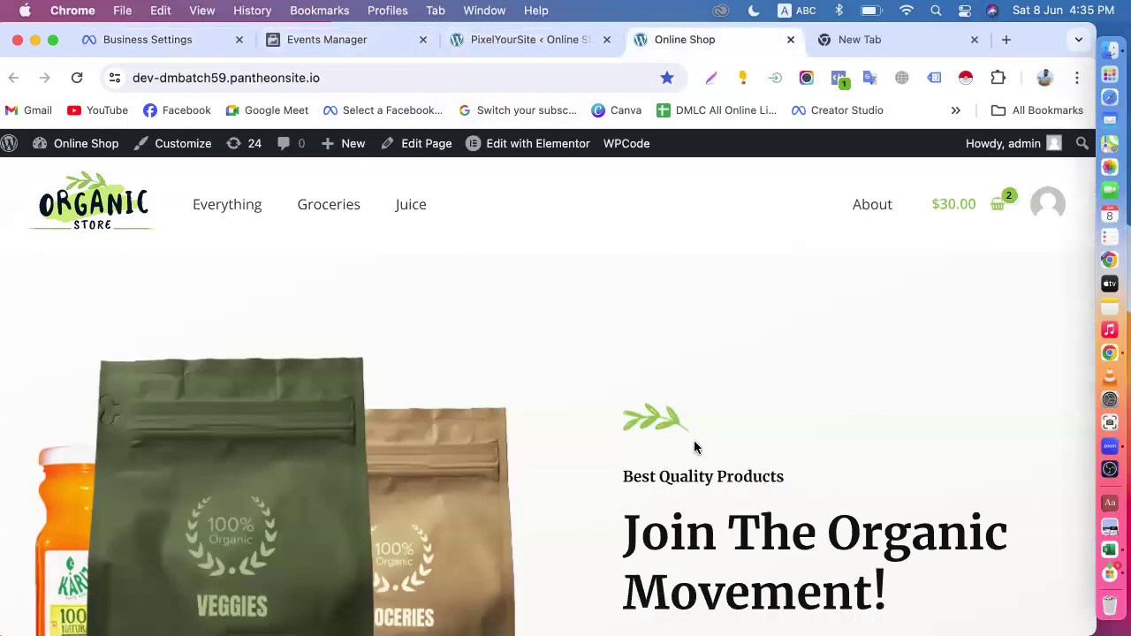
click(325, 49)
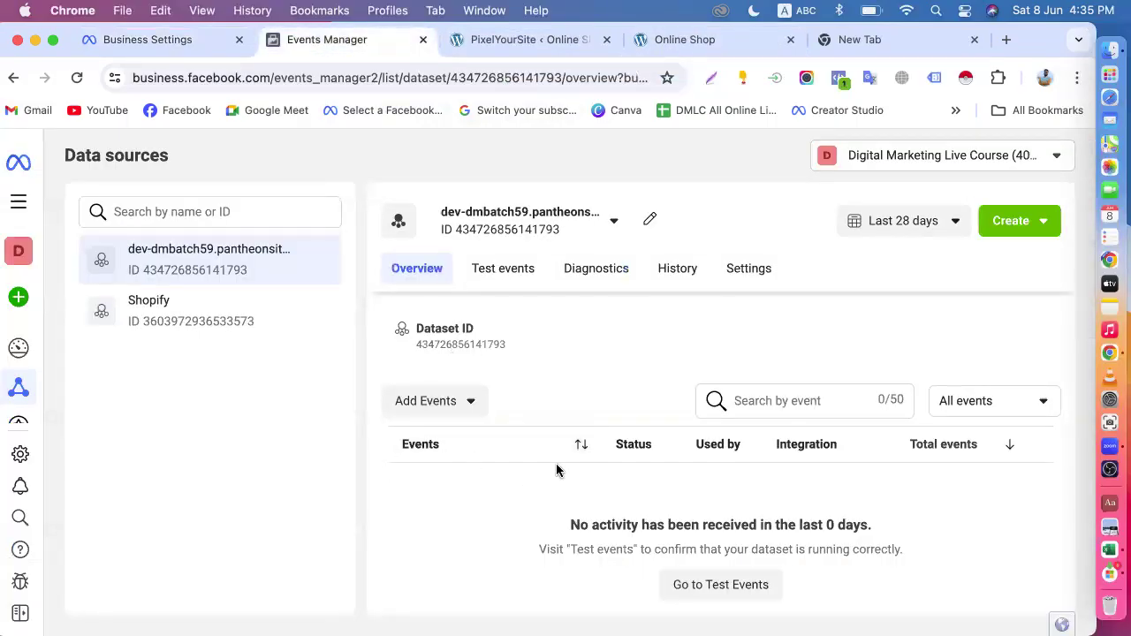
- Show where Events Manager is found among all tools in Business Settings, and return to the dataset in Events Manager
click(147, 42)
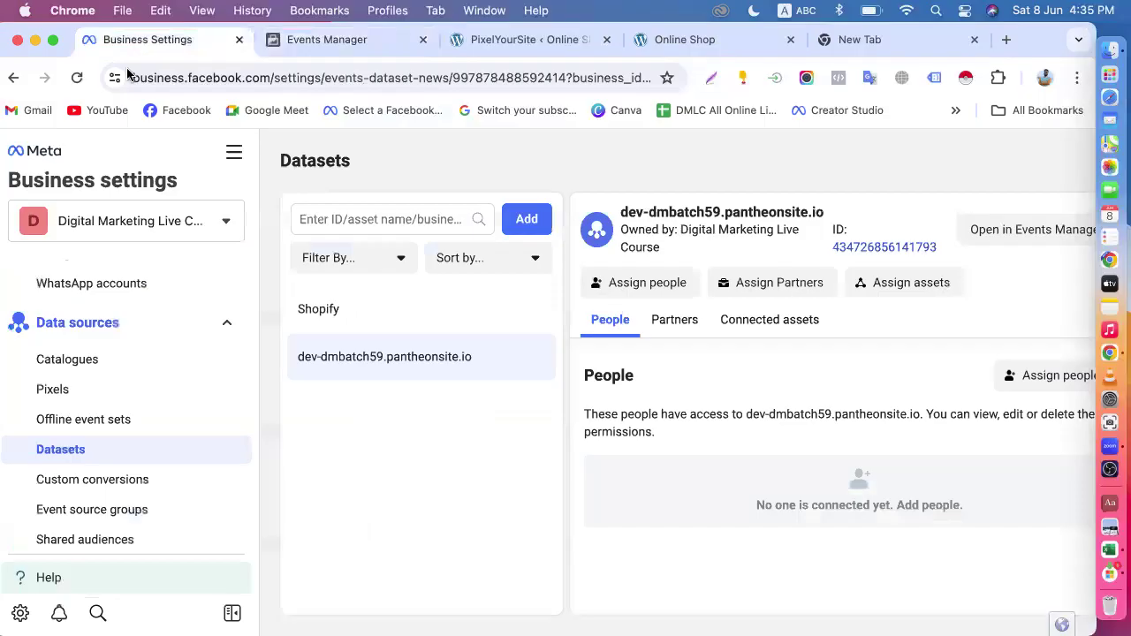
click(233, 152)
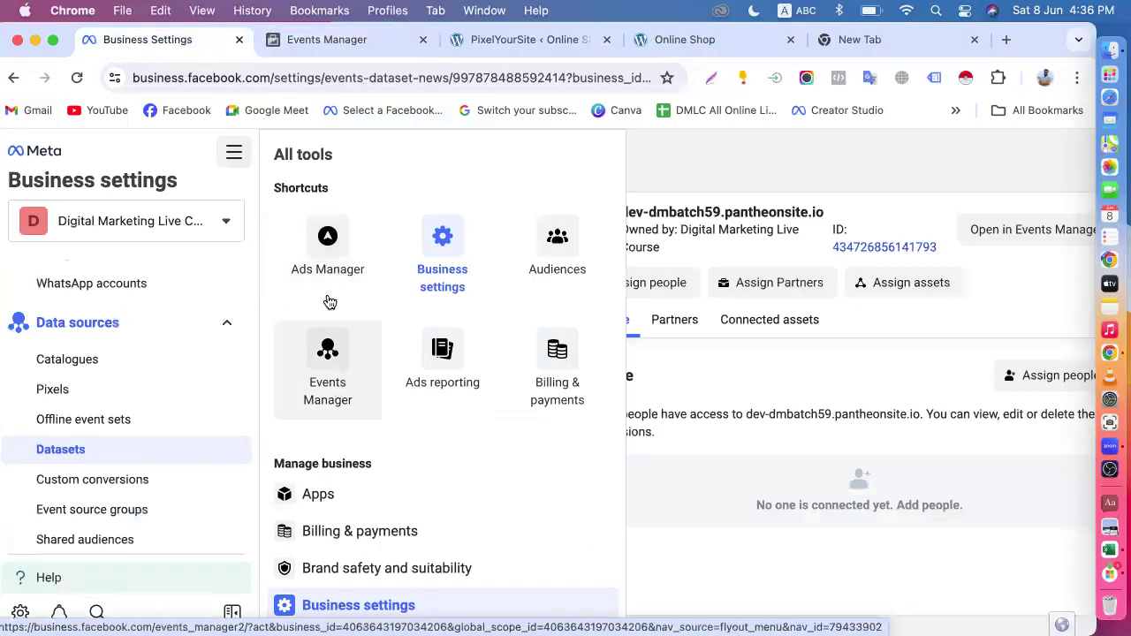
click(327, 40)
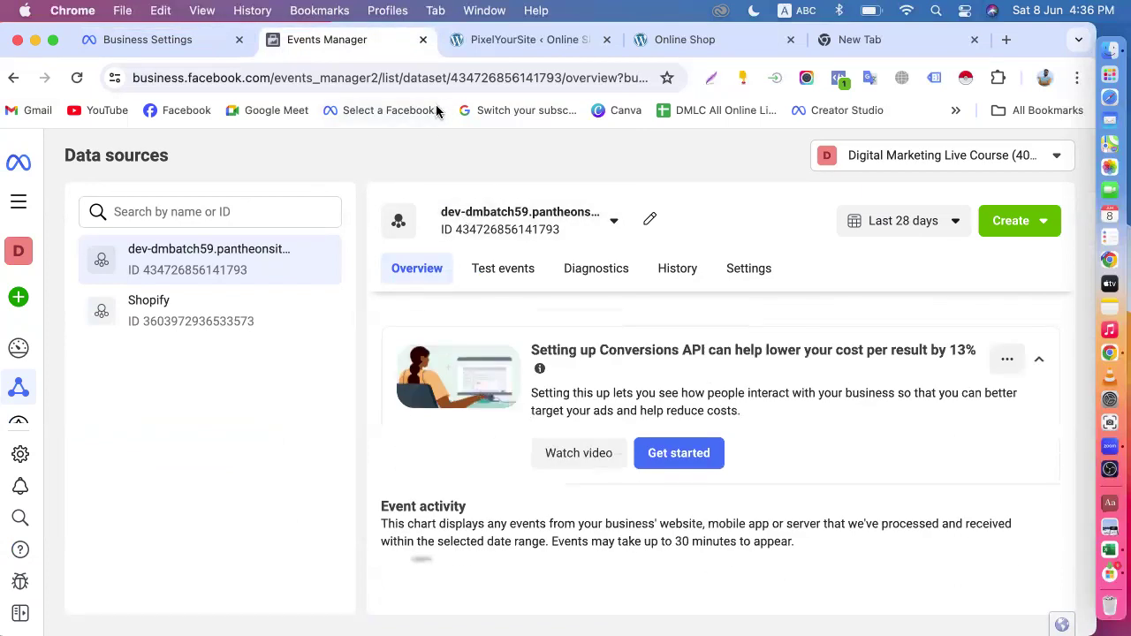
- Turn on Automatic website matching under automatic advanced matching in the dataset's settings
click(742, 279)
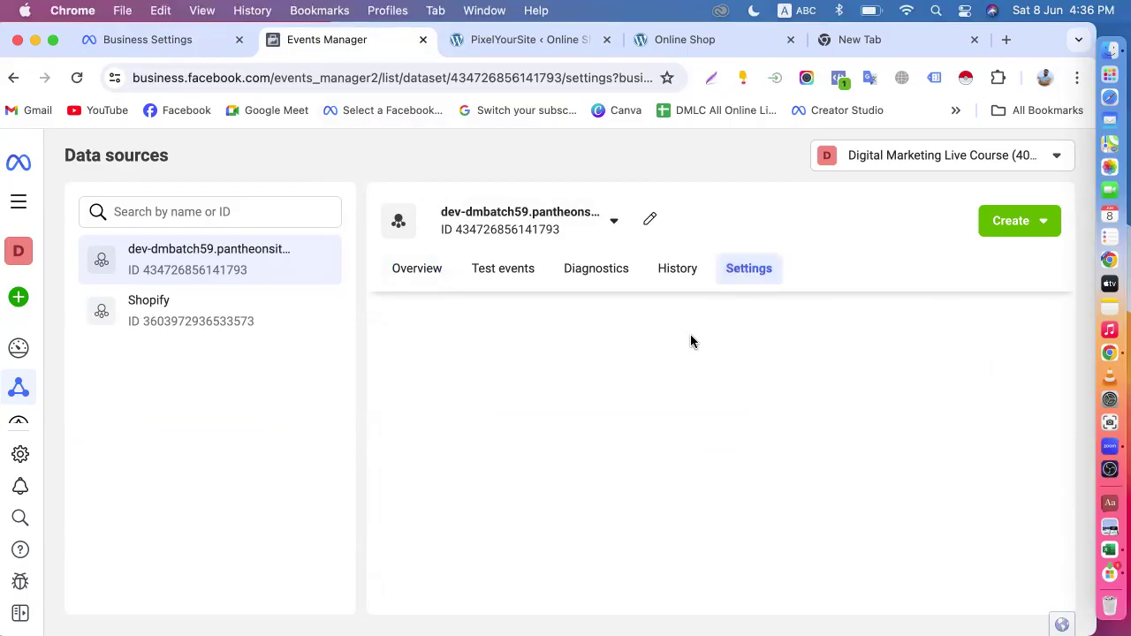
scroll(691, 337, down, 5)
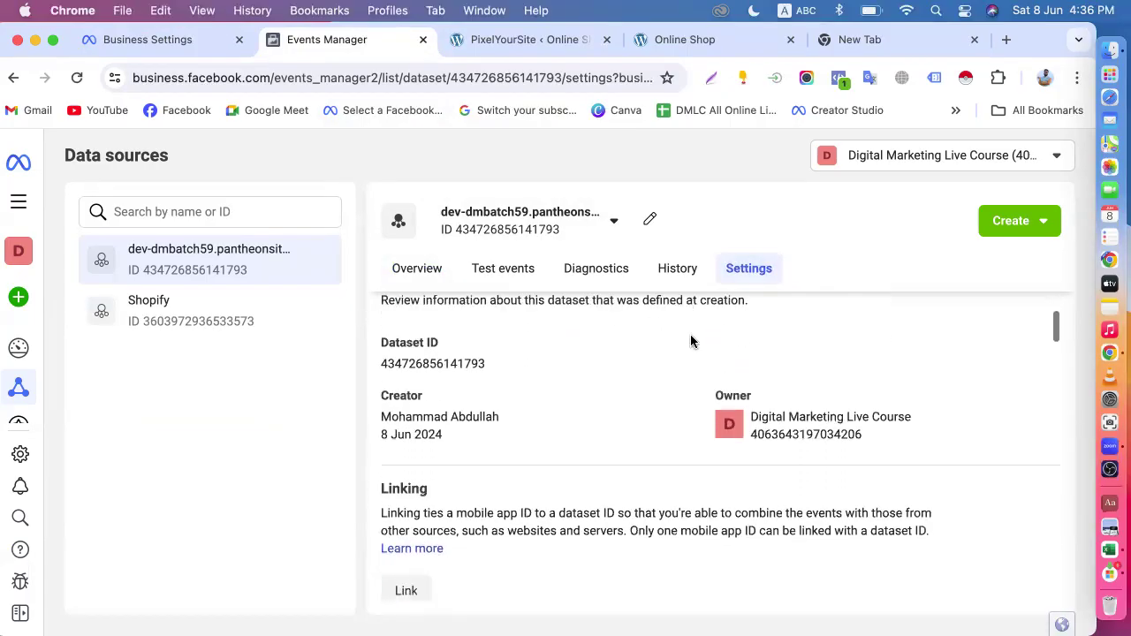
scroll(691, 341, down, 5)
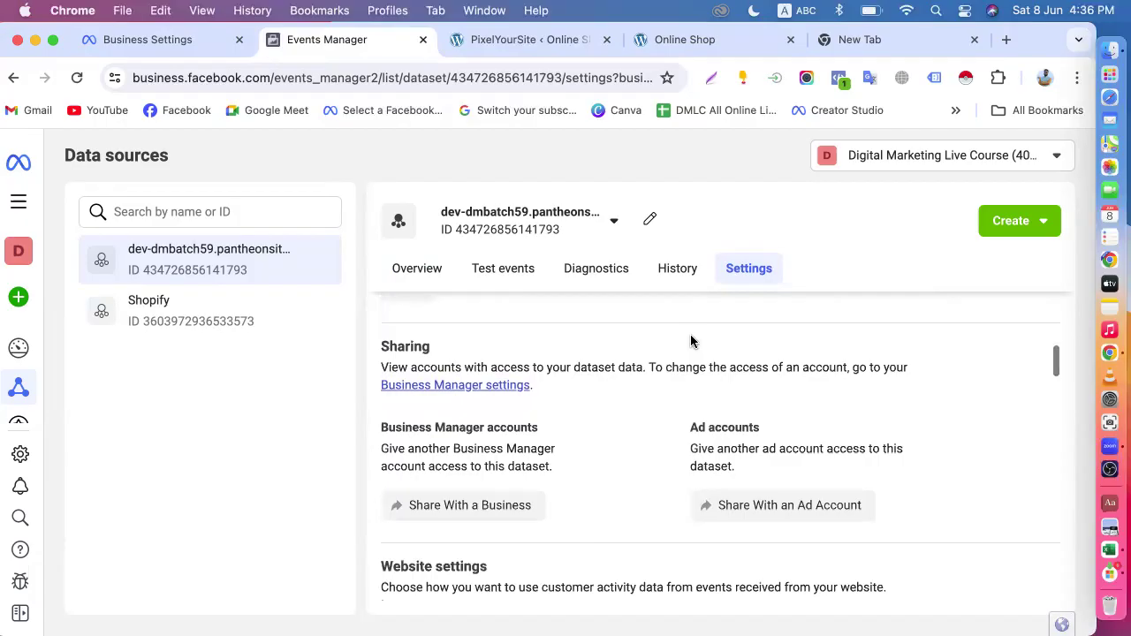
scroll(691, 341, down, 4)
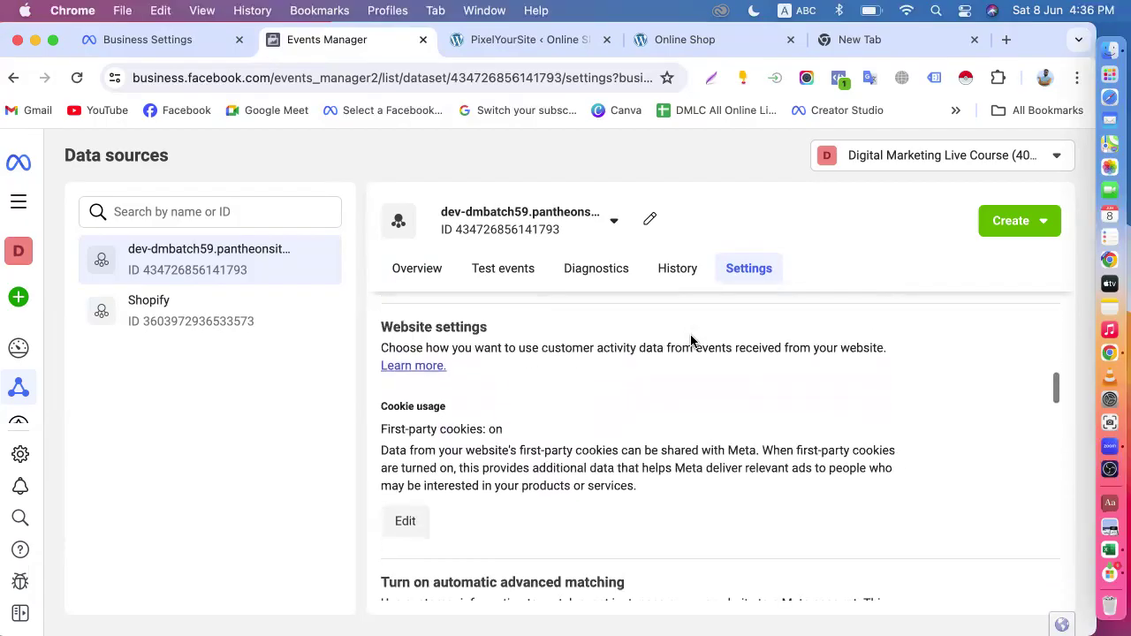
scroll(691, 341, down, 3)
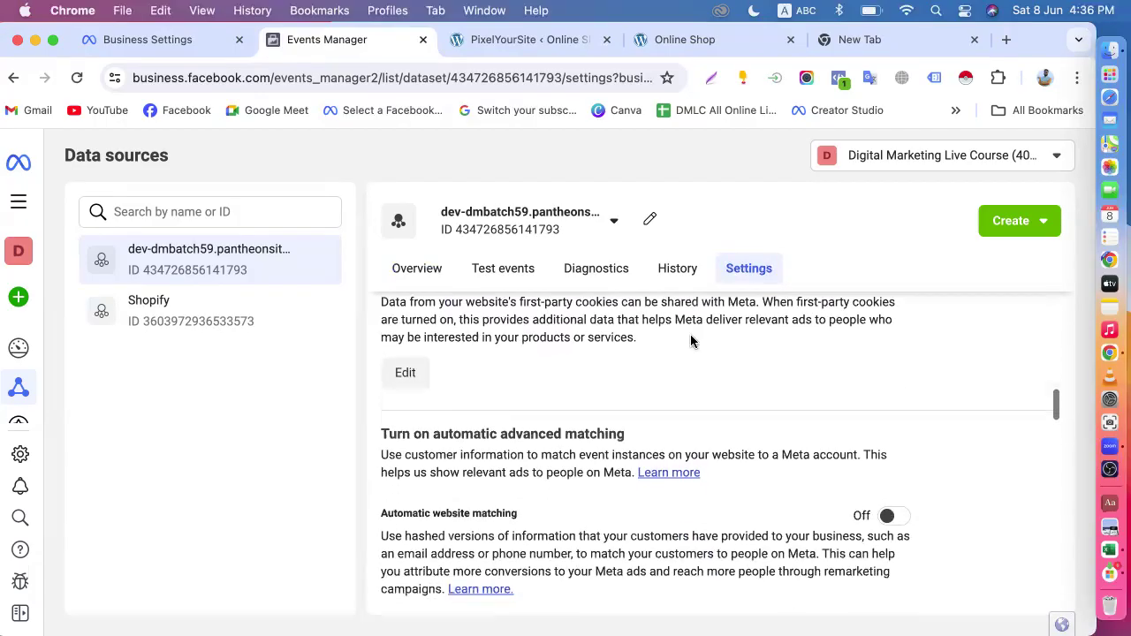
drag(380, 455, 518, 459)
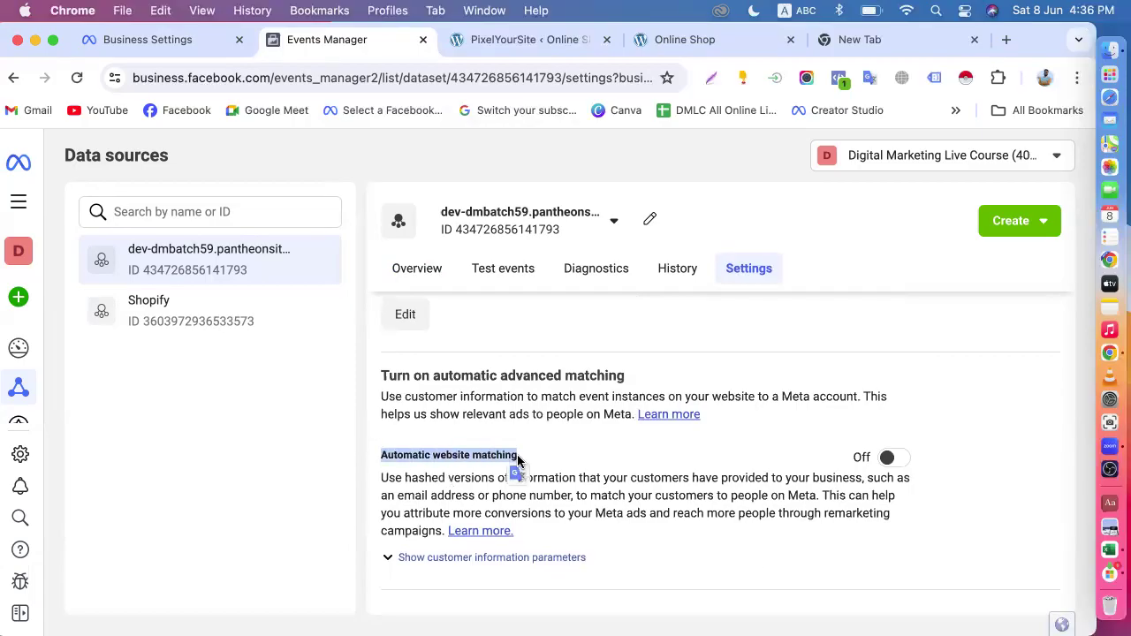
scroll(662, 454, down, 2)
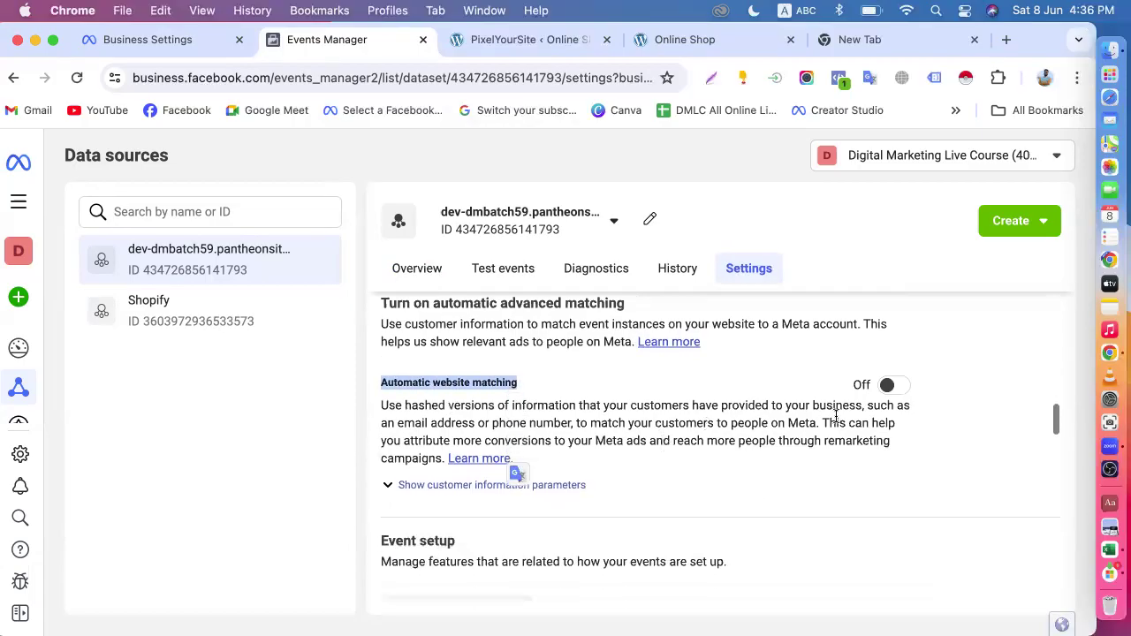
click(888, 387)
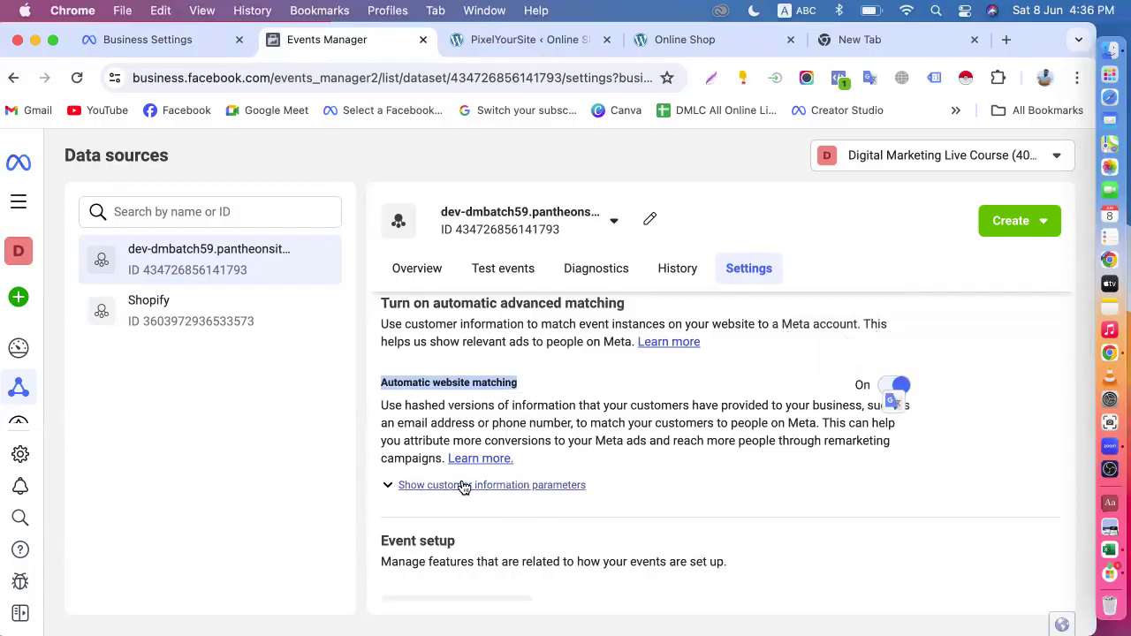
- Expand the customer information parameters of Automatic website matching and examine them from Email address to External ID
click(545, 485)
scroll(543, 490, down, 5)
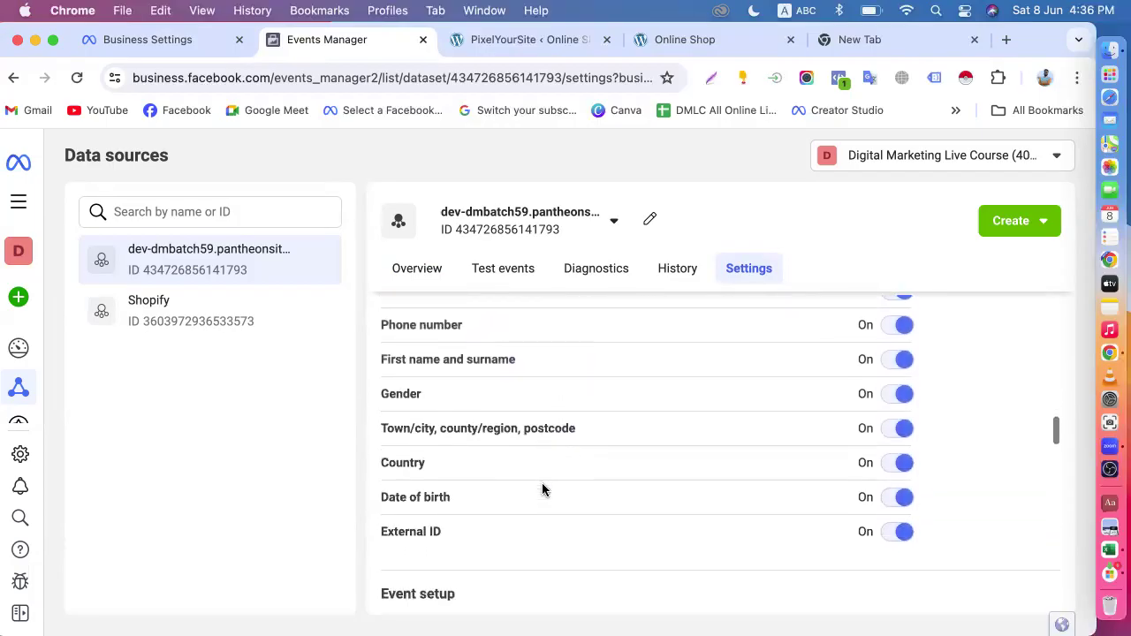
scroll(487, 505, down, 3)
scroll(486, 504, up, 3)
scroll(487, 504, up, 3)
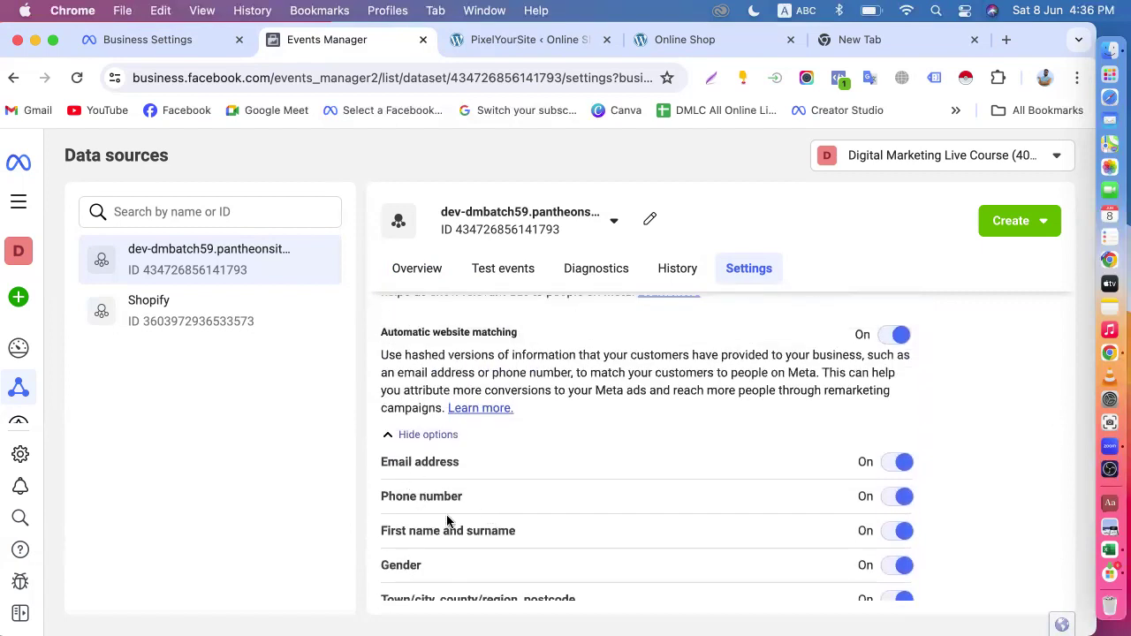
scroll(533, 527, down, 3)
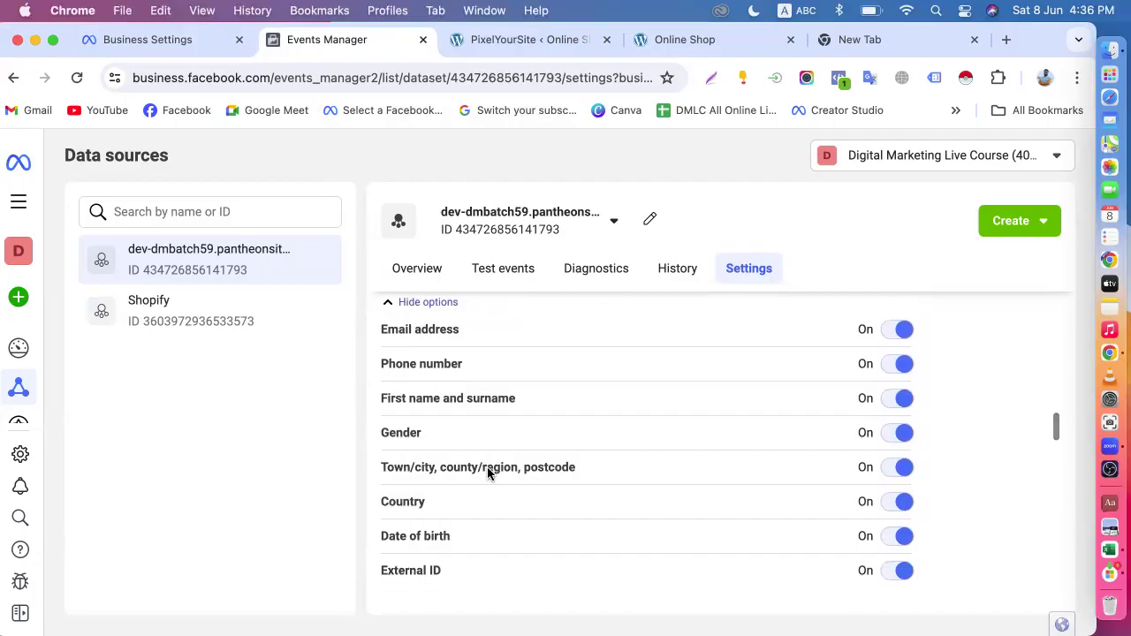
scroll(487, 468, up, 2)
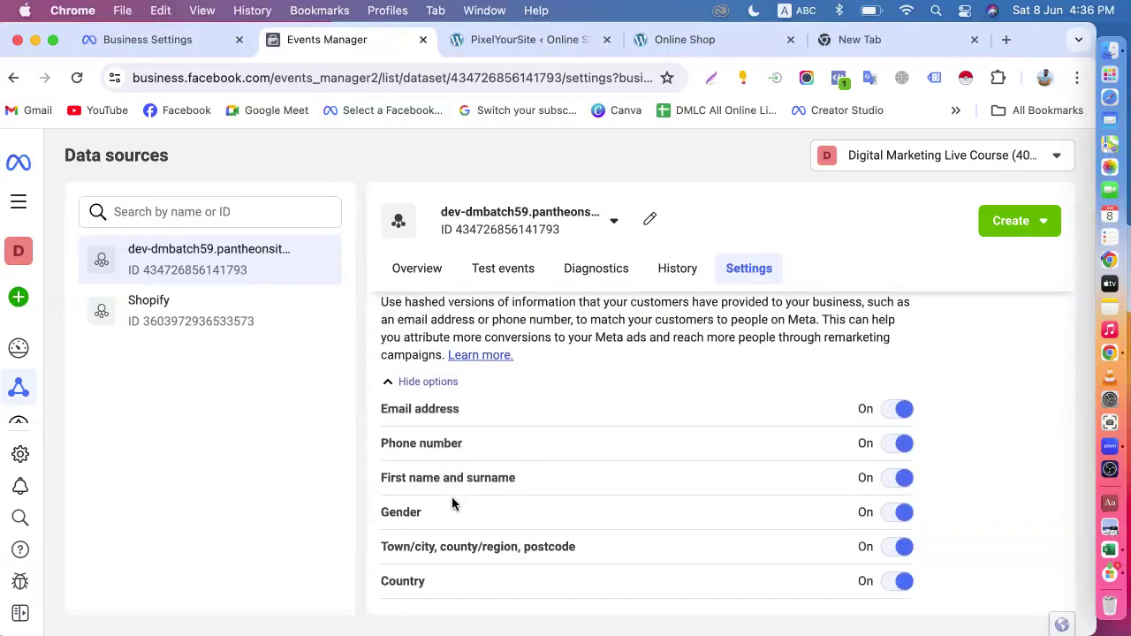
scroll(451, 504, down, 4)
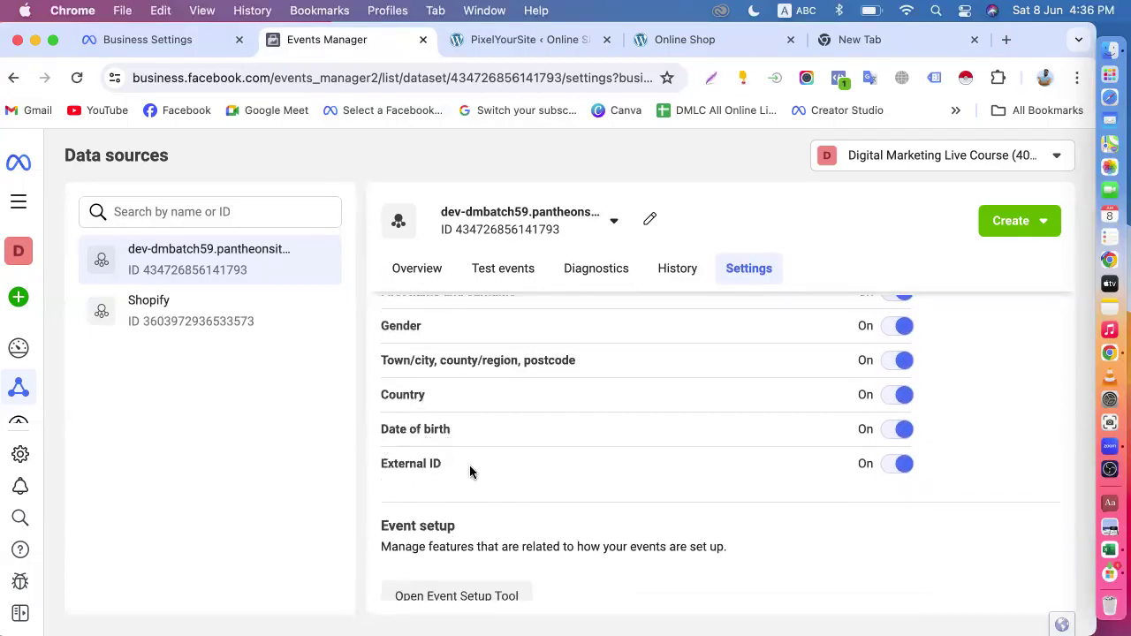
- Turn on Track events automatically without code in the dataset's Event setup section
scroll(470, 474, down, 5)
scroll(469, 476, down, 1)
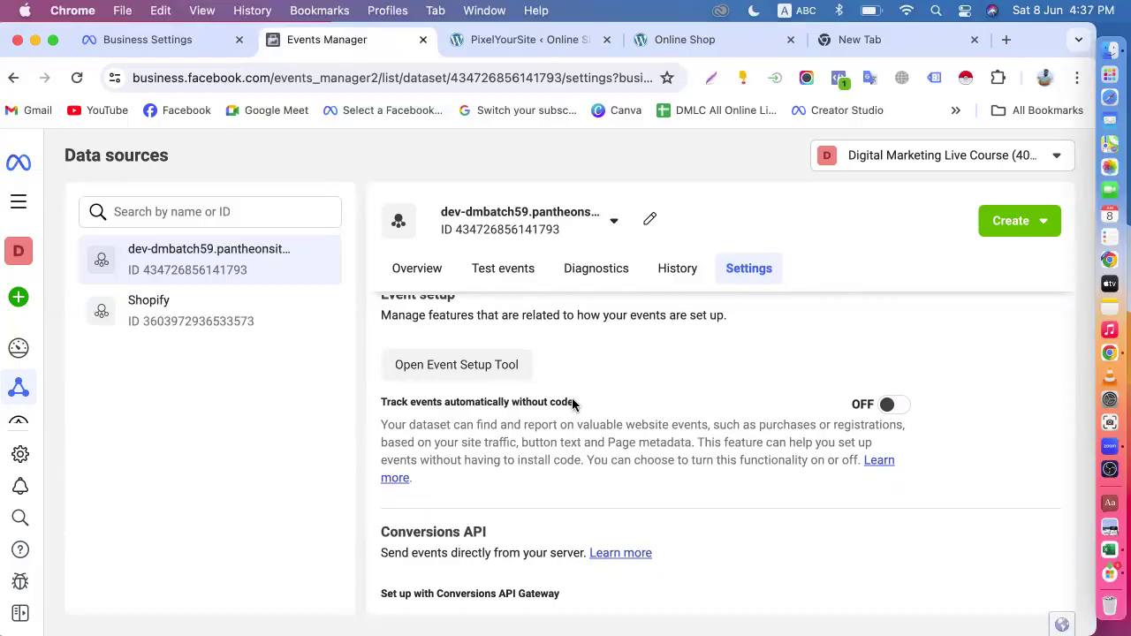
click(897, 406)
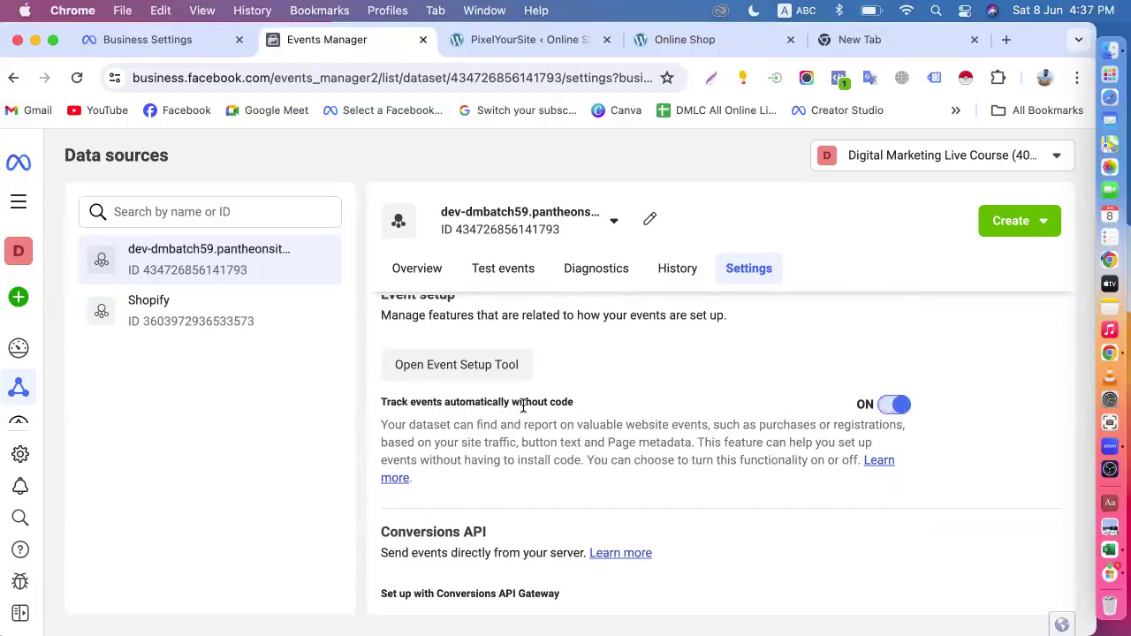
drag(411, 400, 443, 401)
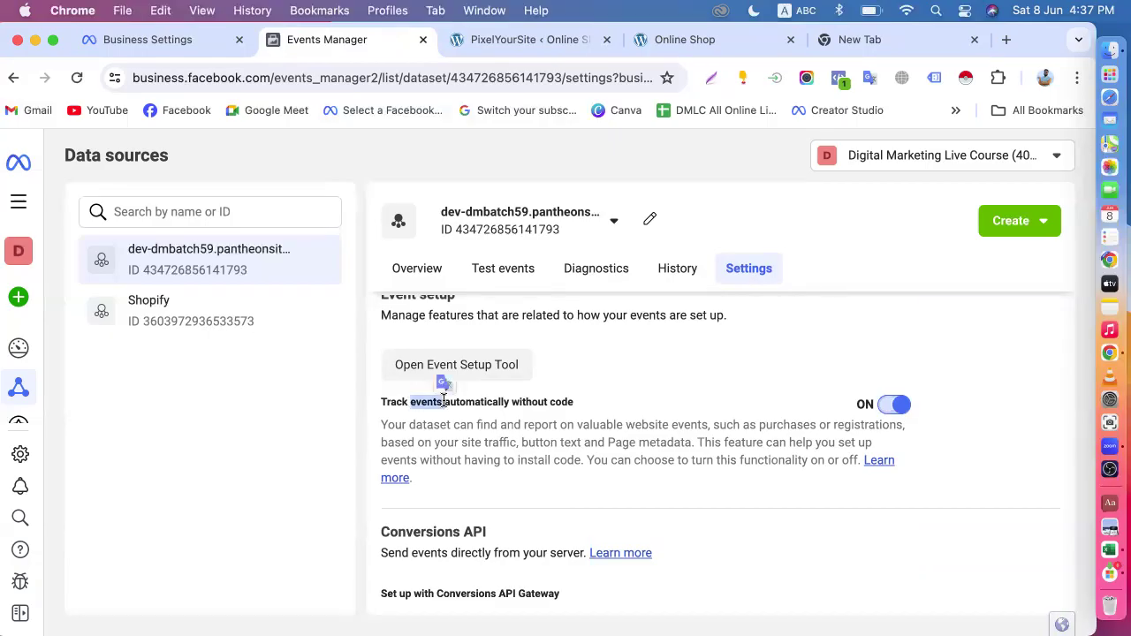
- Browse the Online Shop's home page down to its grocery products and return to the dataset's settings in Events Manager
click(707, 40)
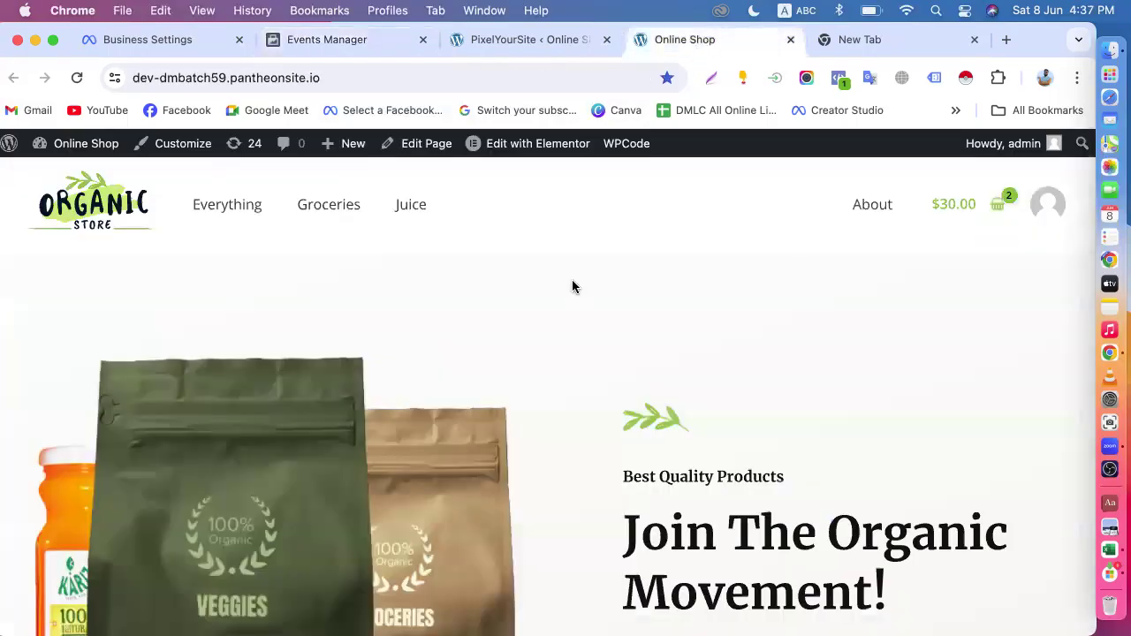
scroll(572, 283, down, 3)
scroll(571, 285, down, 5)
scroll(454, 397, down, 3)
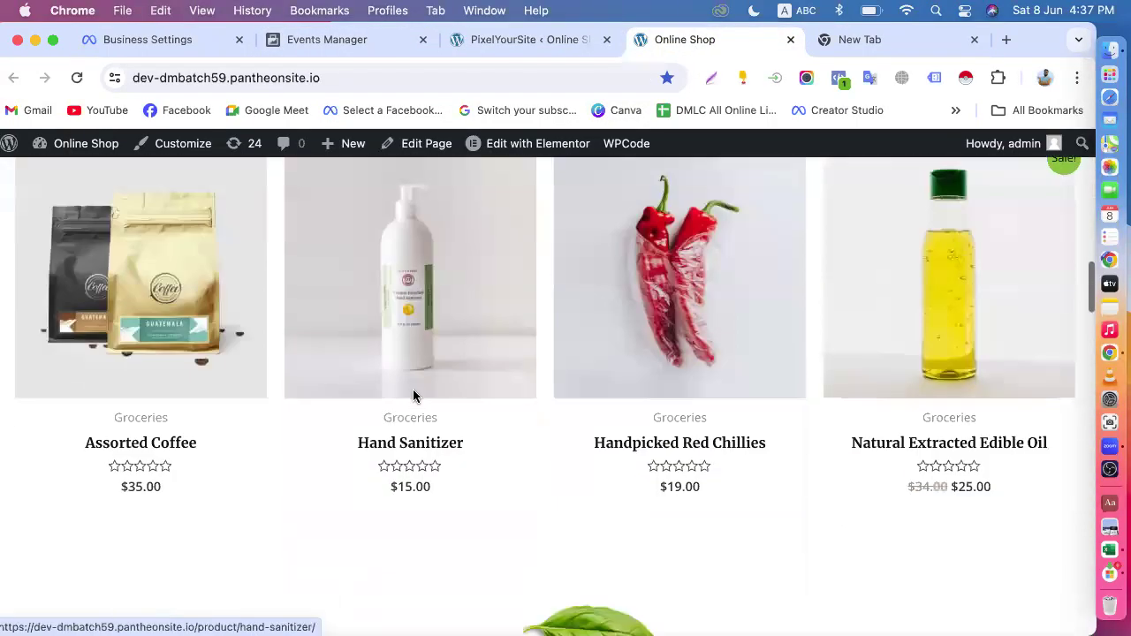
click(326, 49)
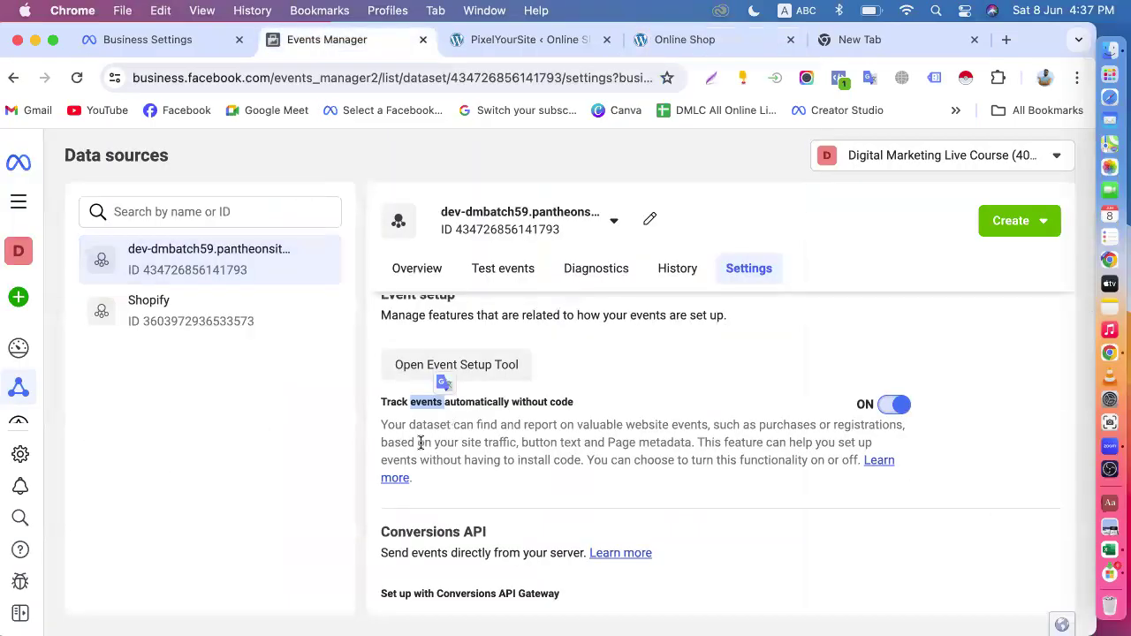
- Examine the options for adding events in the dataset's overview and close them without choosing one
click(418, 271)
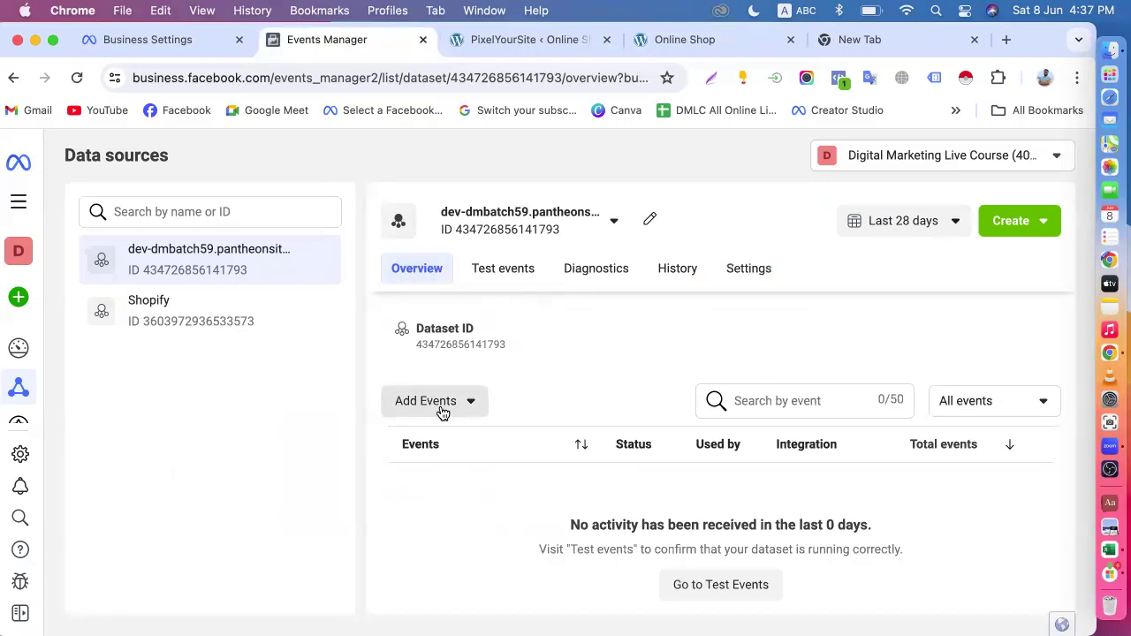
click(464, 410)
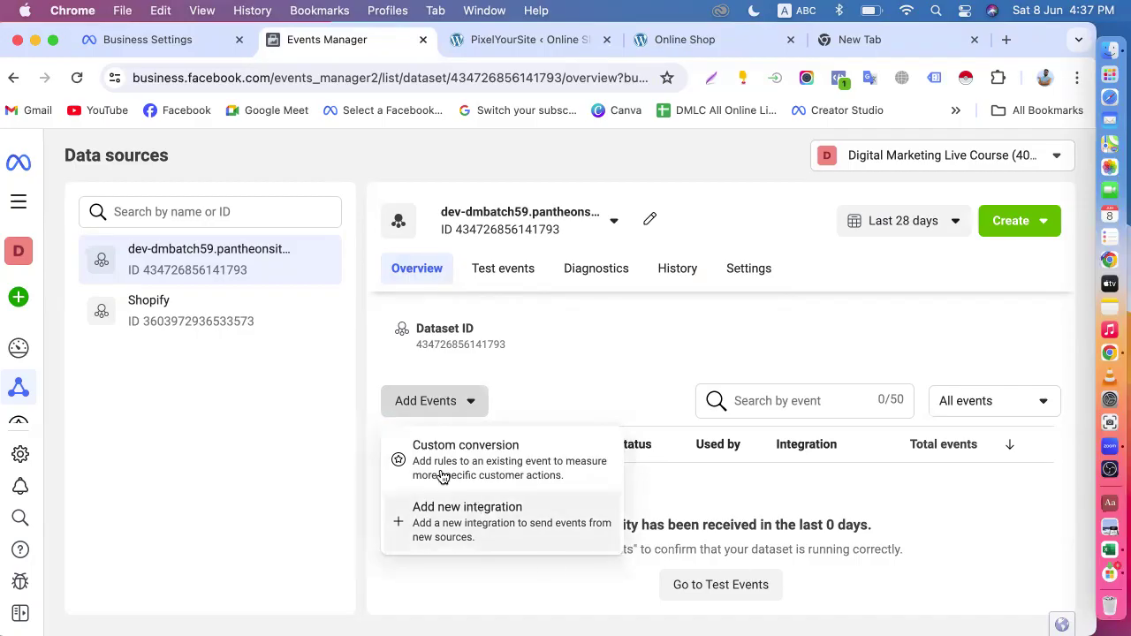
click(365, 457)
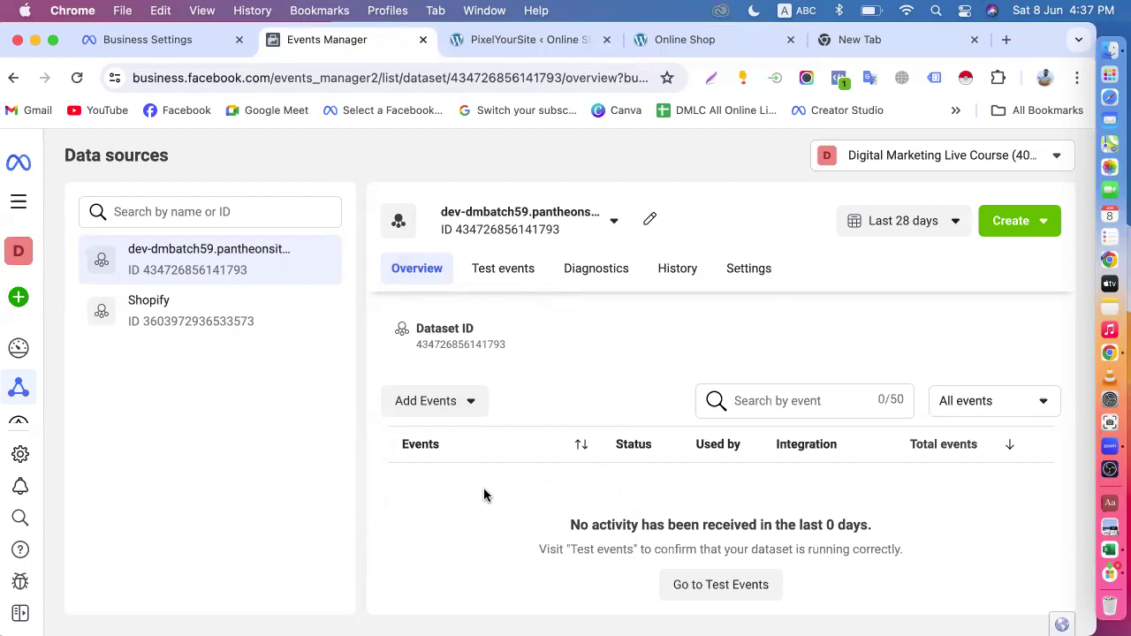
- Reopen the dataset's settings and switch Automatic website matching on again
click(757, 270)
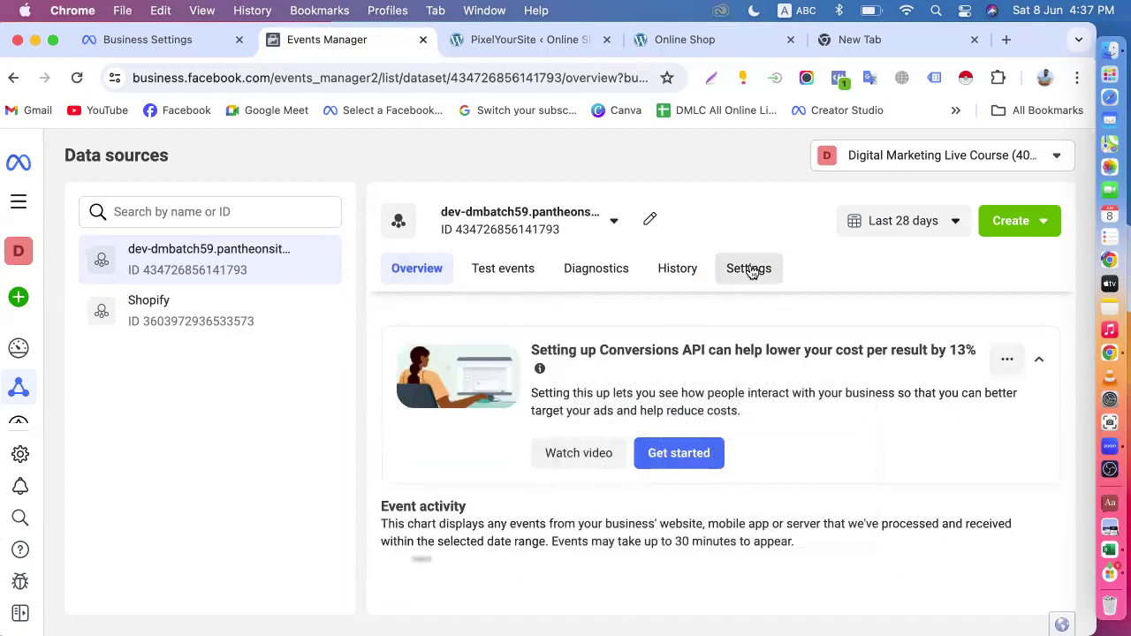
scroll(657, 393, down, 10)
scroll(657, 393, down, 5)
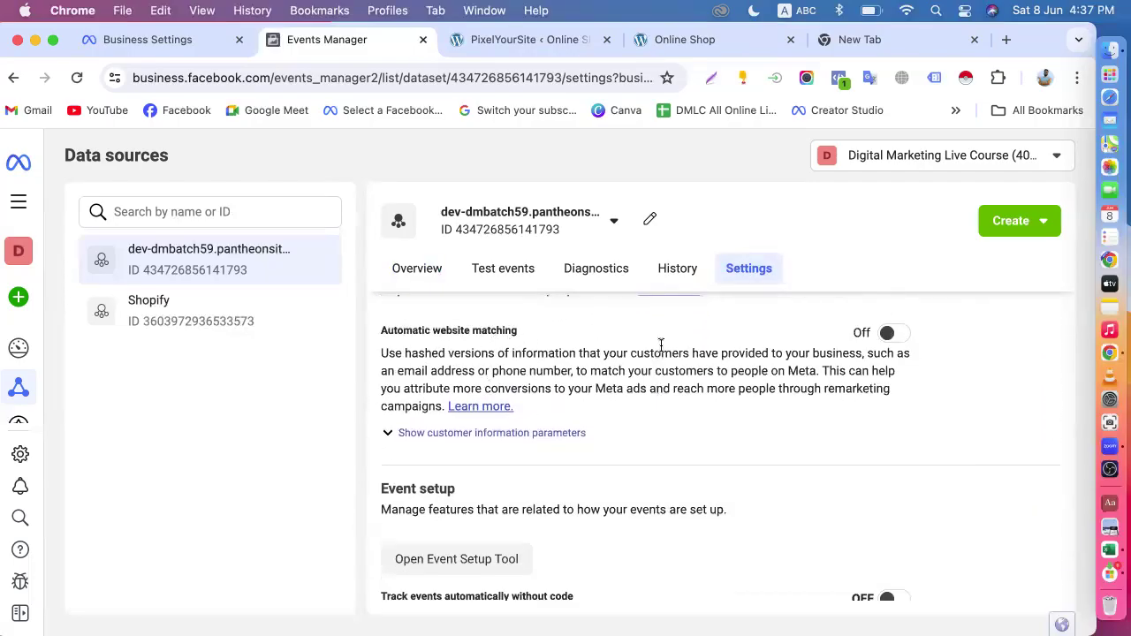
scroll(768, 371, up, 2)
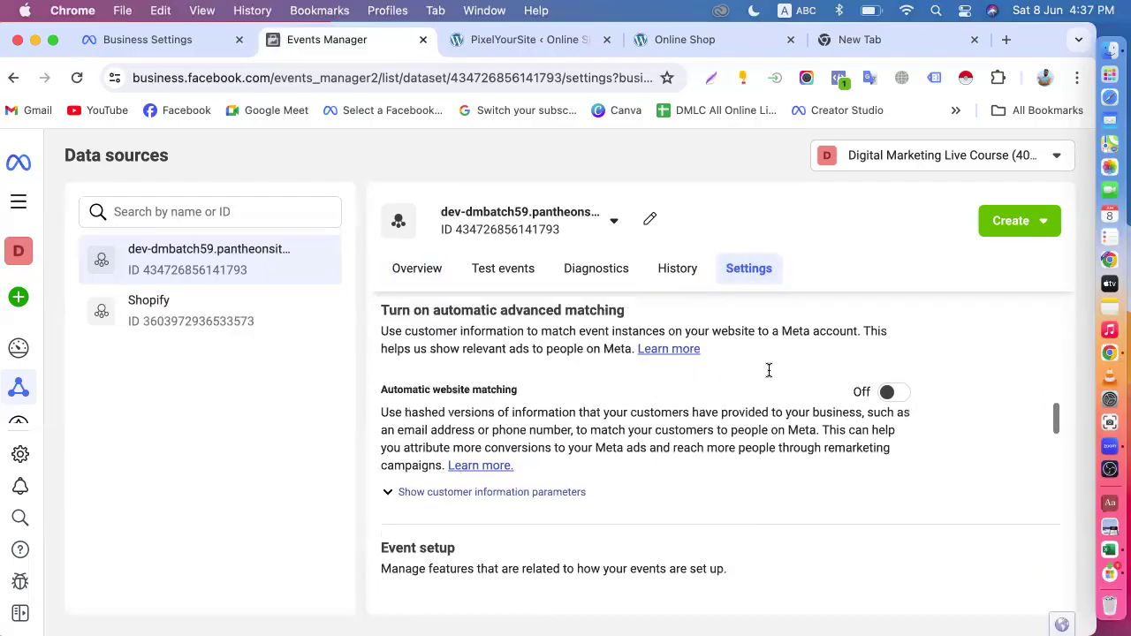
click(889, 417)
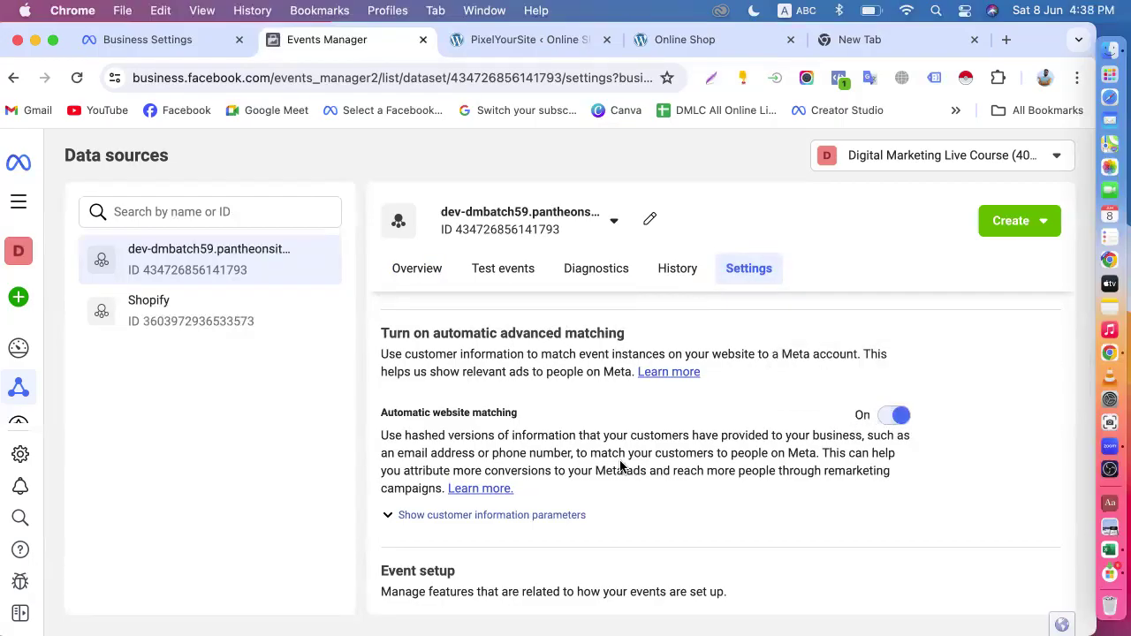
- Expand the customer information parameters and switch Track events automatically without code back on under Event setup
scroll(619, 468, down, 4)
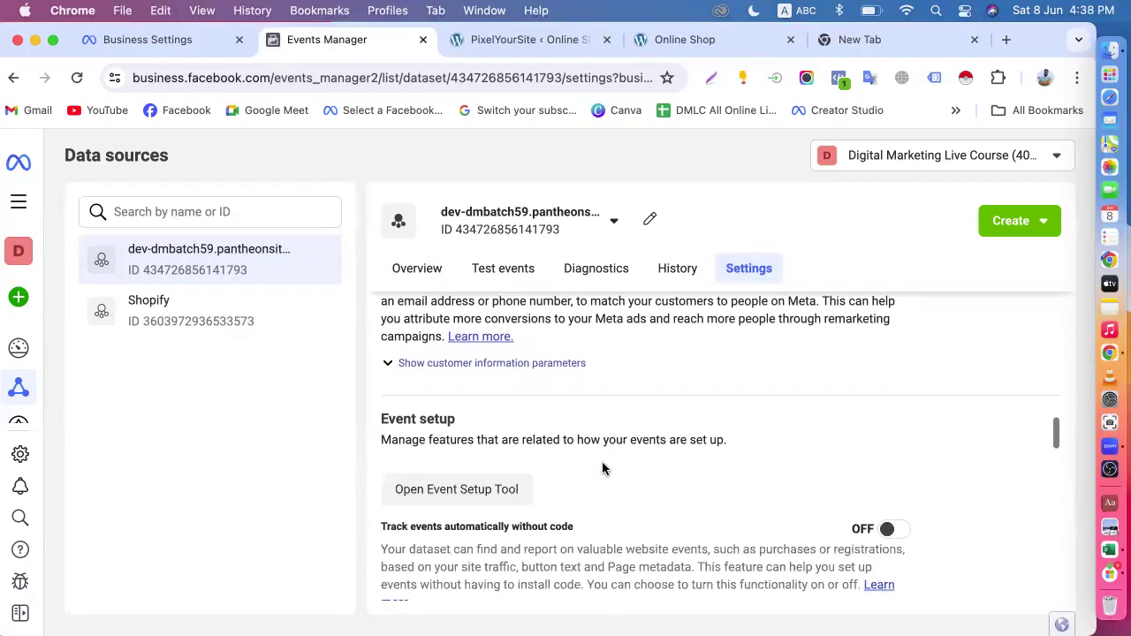
click(450, 355)
scroll(691, 462, down, 10)
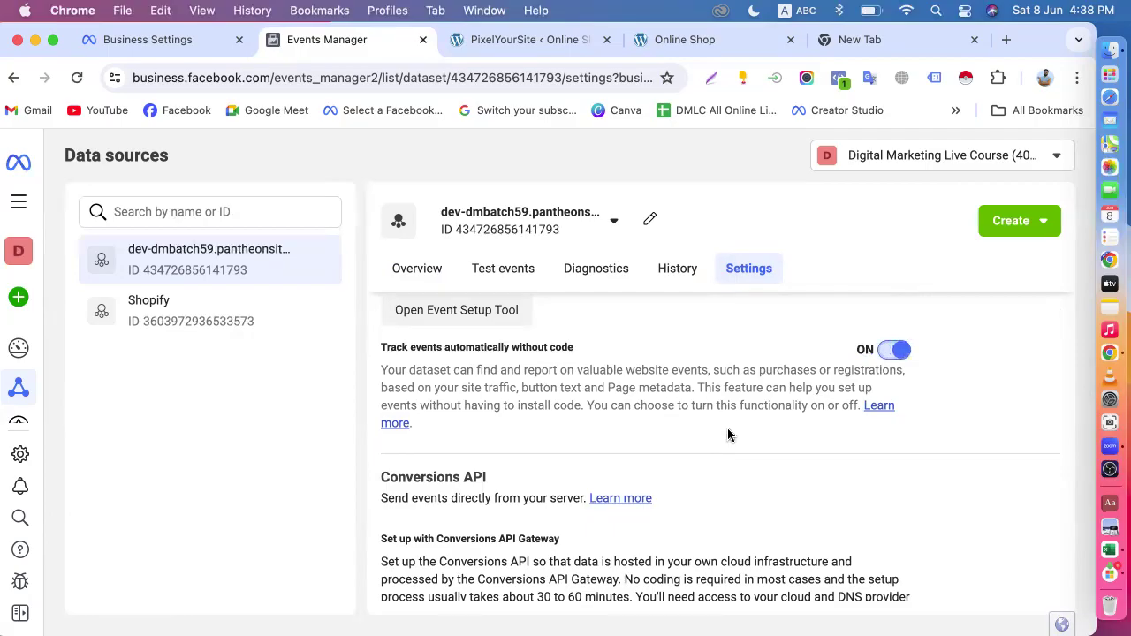
- Examine the Conversions API setup options in the dataset's settings, covering the gateway, direct integration and partner integration
scroll(728, 429, up, 1)
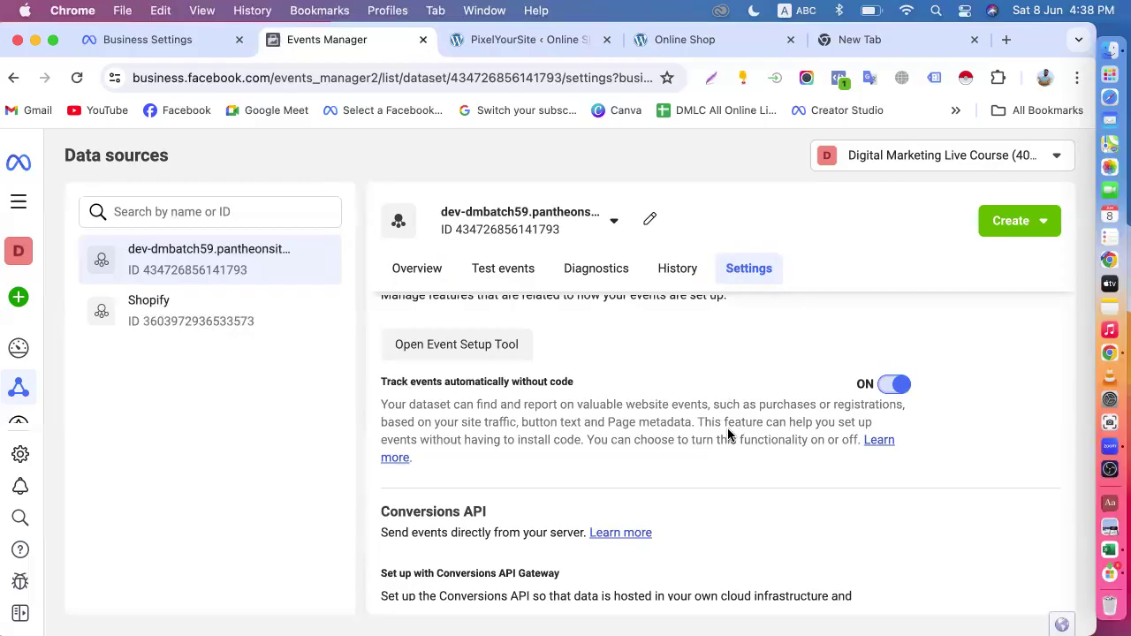
scroll(727, 431, down, 2)
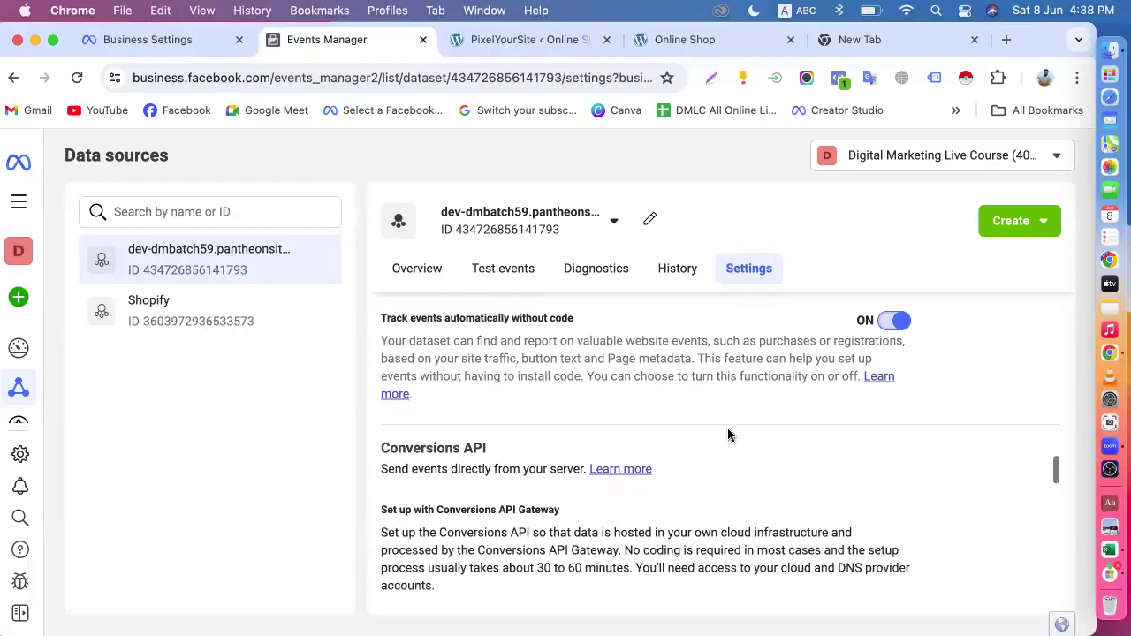
scroll(727, 433, down, 8)
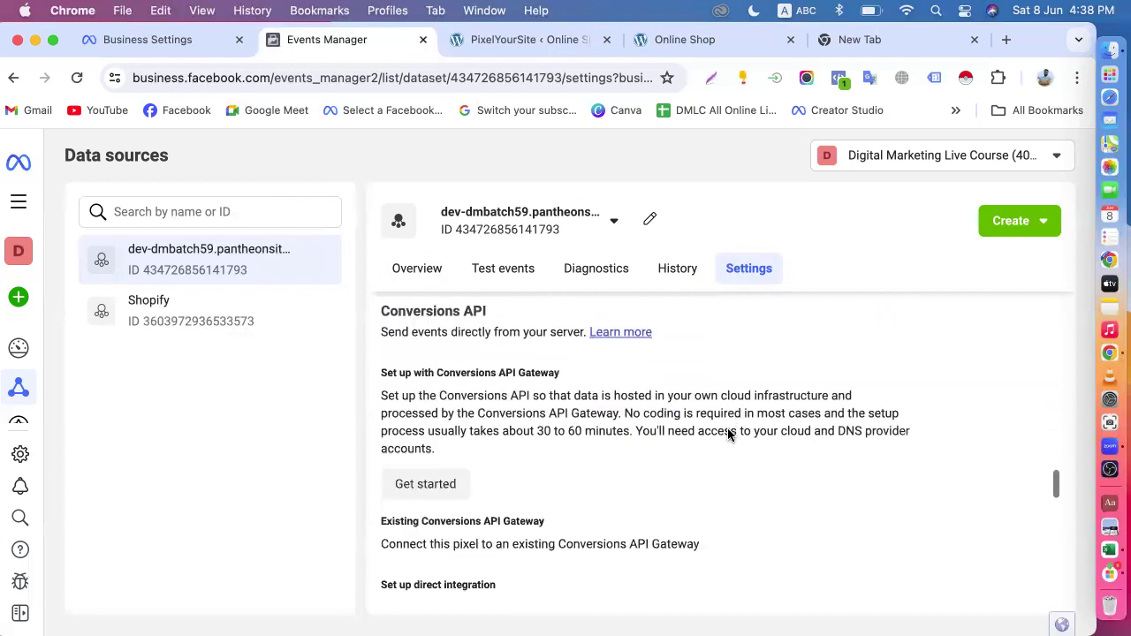
scroll(727, 430, up, 2)
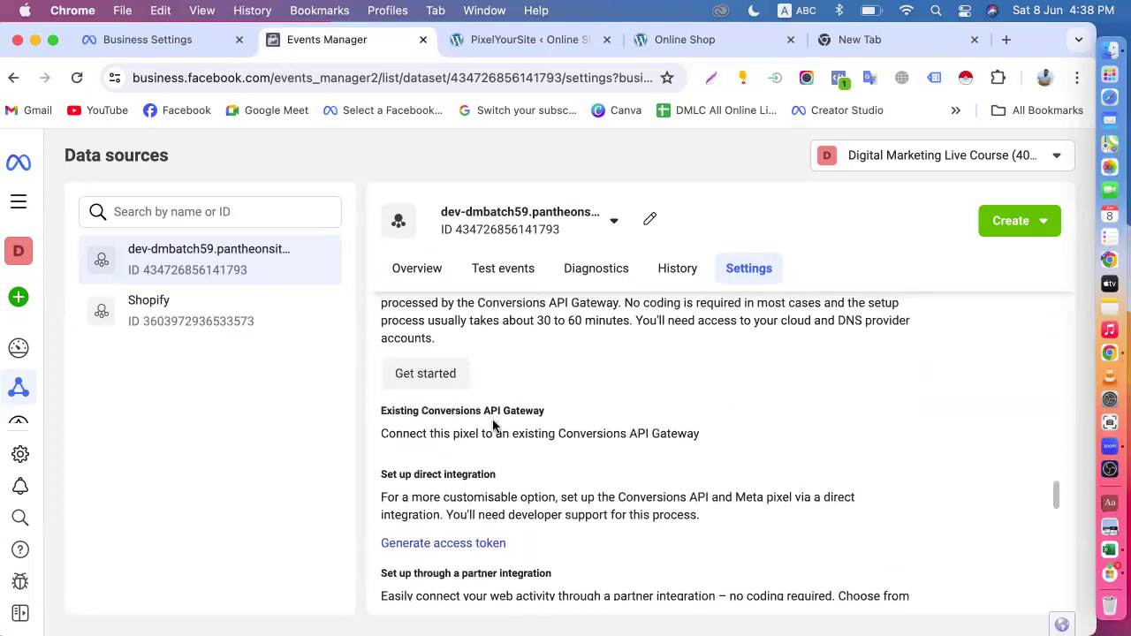
scroll(618, 402, down, 5)
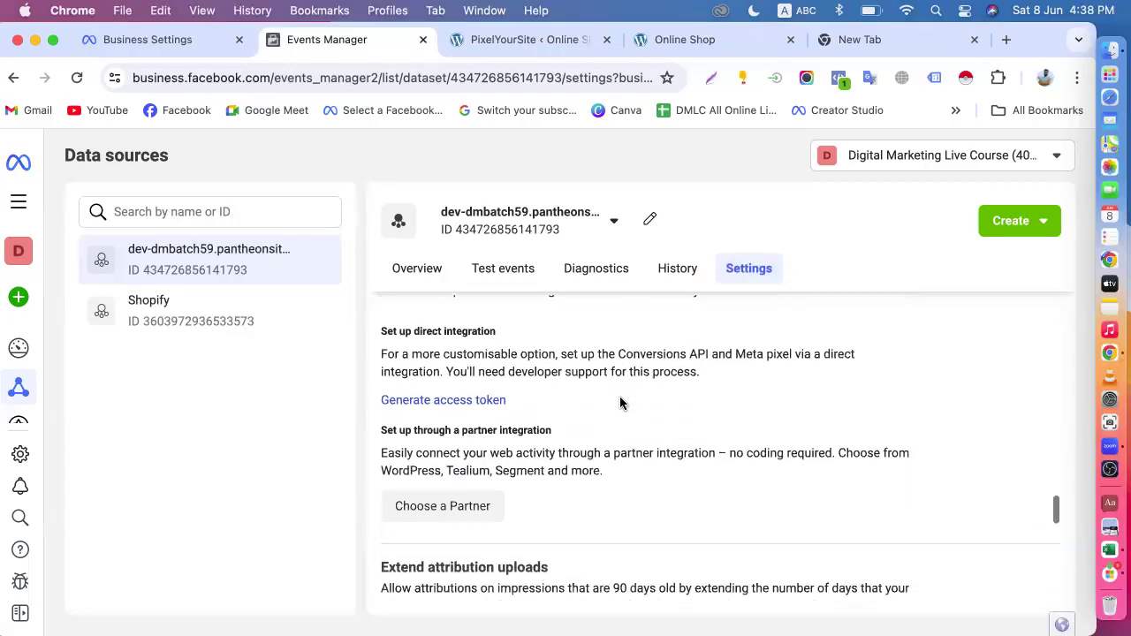
scroll(455, 409, up, 2)
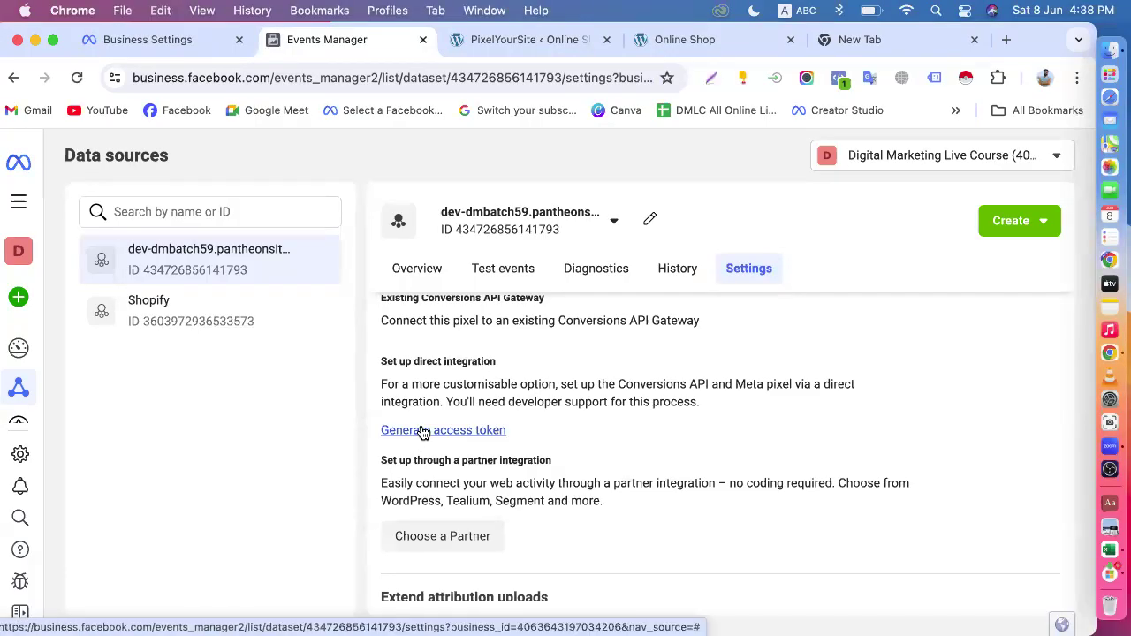
scroll(534, 453, down, 2)
scroll(534, 453, down, 3)
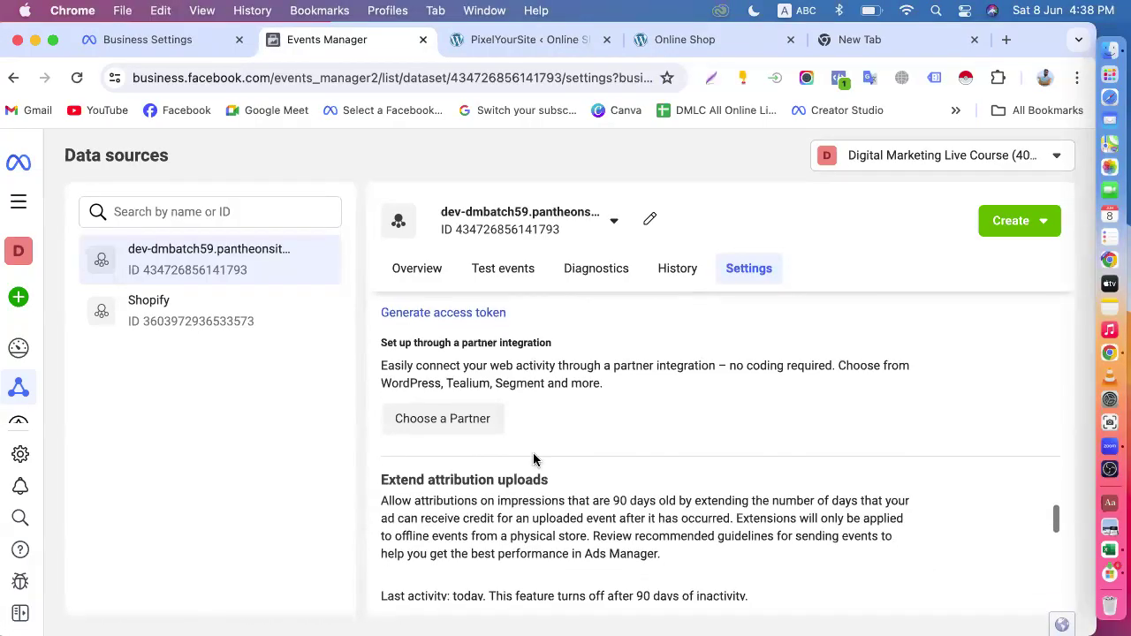
- Review the attribution upload, historical conversion upload and traffic permission settings, and return to the start of the dataset's settings
scroll(562, 448, down, 3)
scroll(562, 448, down, 8)
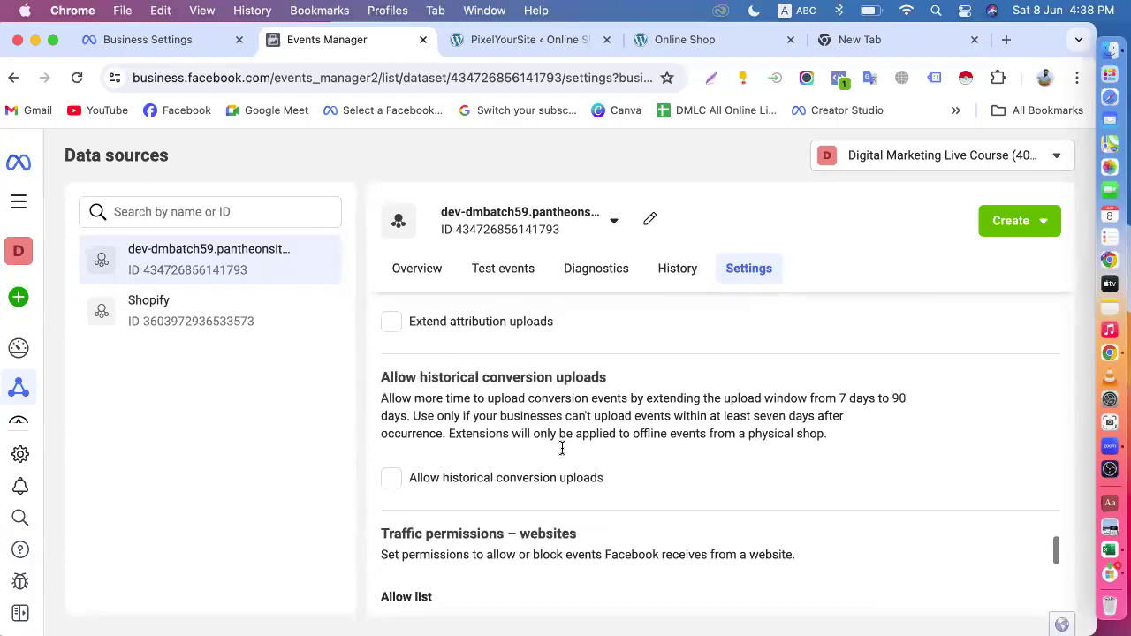
scroll(561, 453, down, 2)
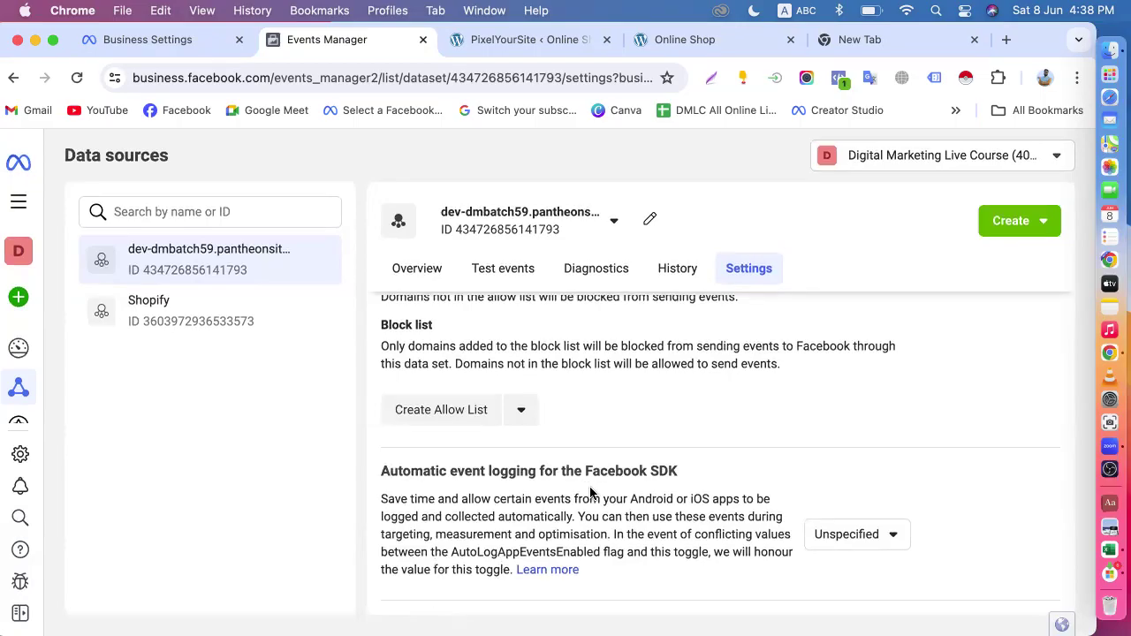
scroll(589, 488, up, 10)
scroll(590, 493, up, 10)
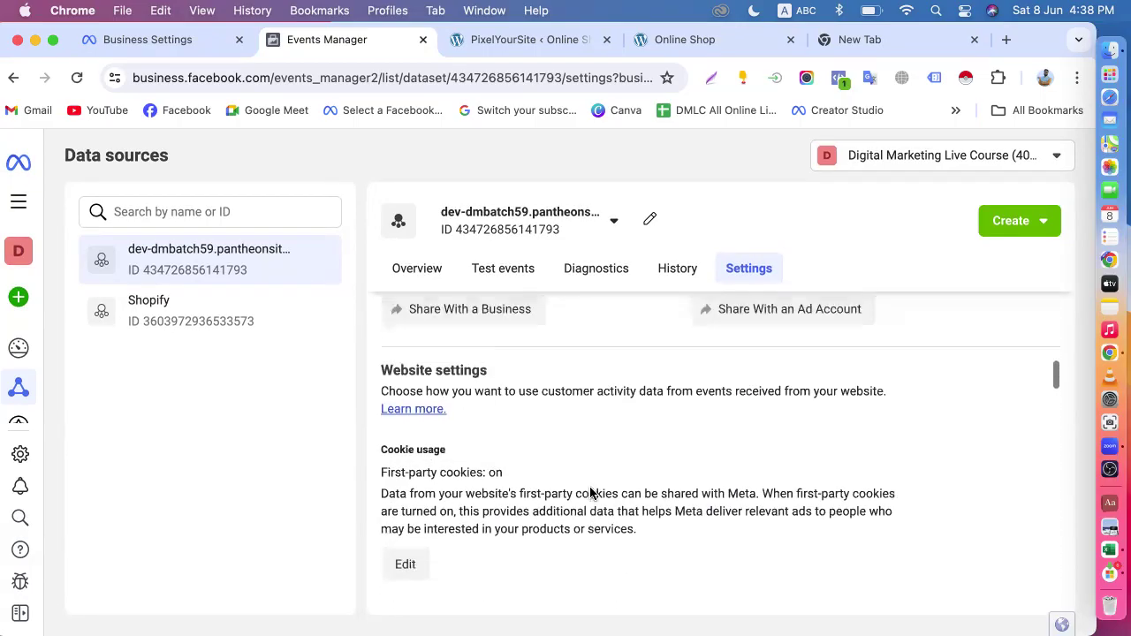
scroll(590, 493, up, 5)
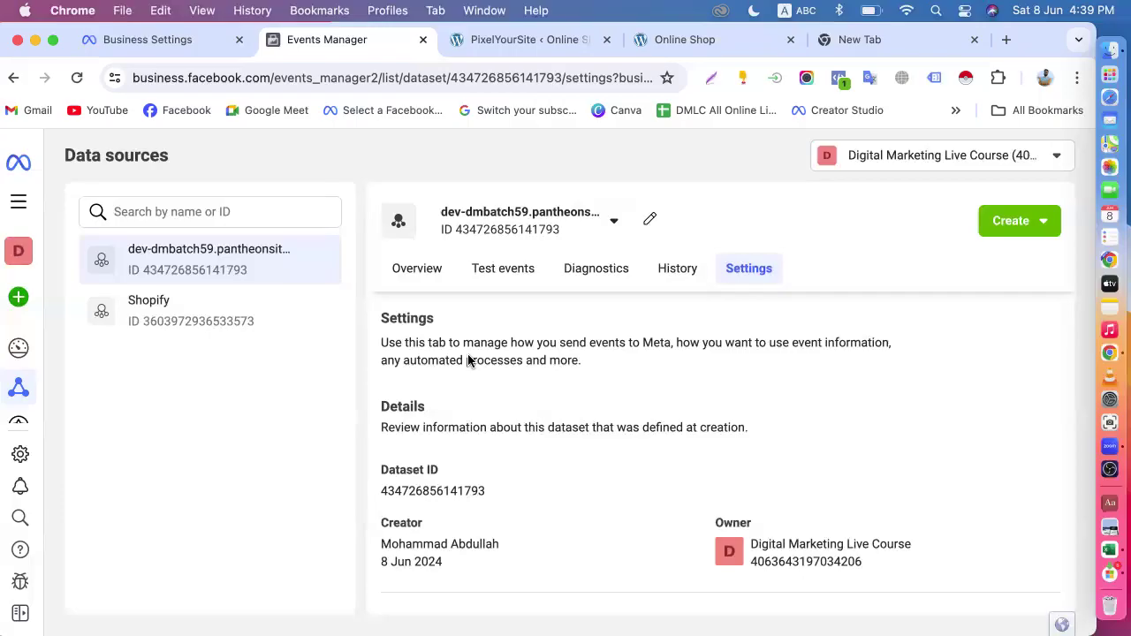
- Examine the Meta Conversion API notice on the shop's PixelYourSite page, glance at the Online Shop and return to Events Manager
click(498, 41)
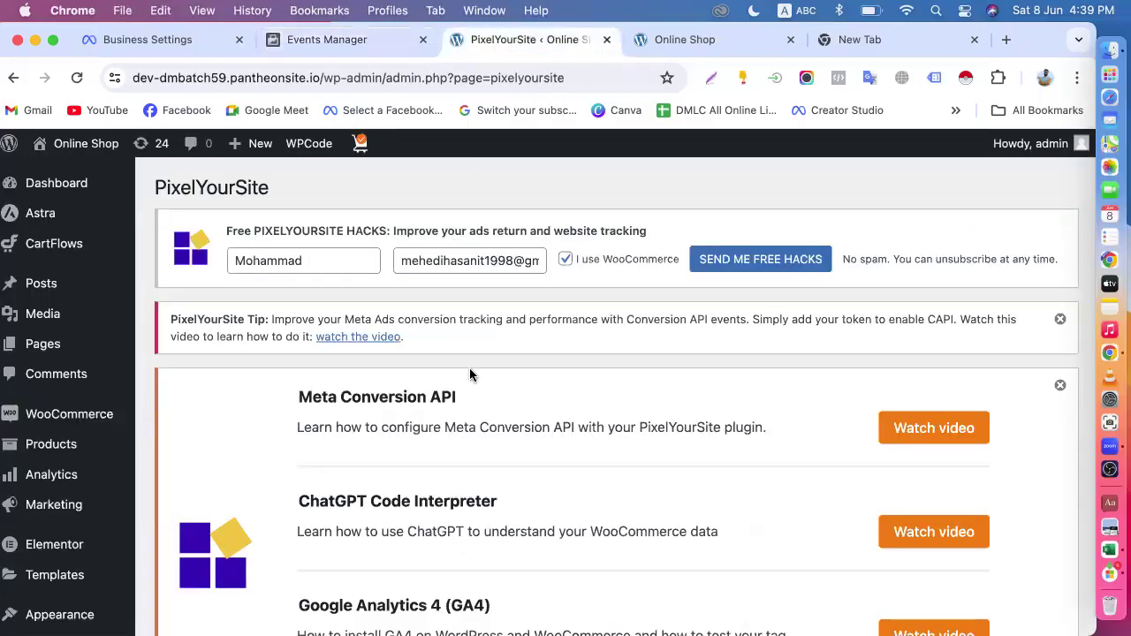
drag(298, 396, 458, 399)
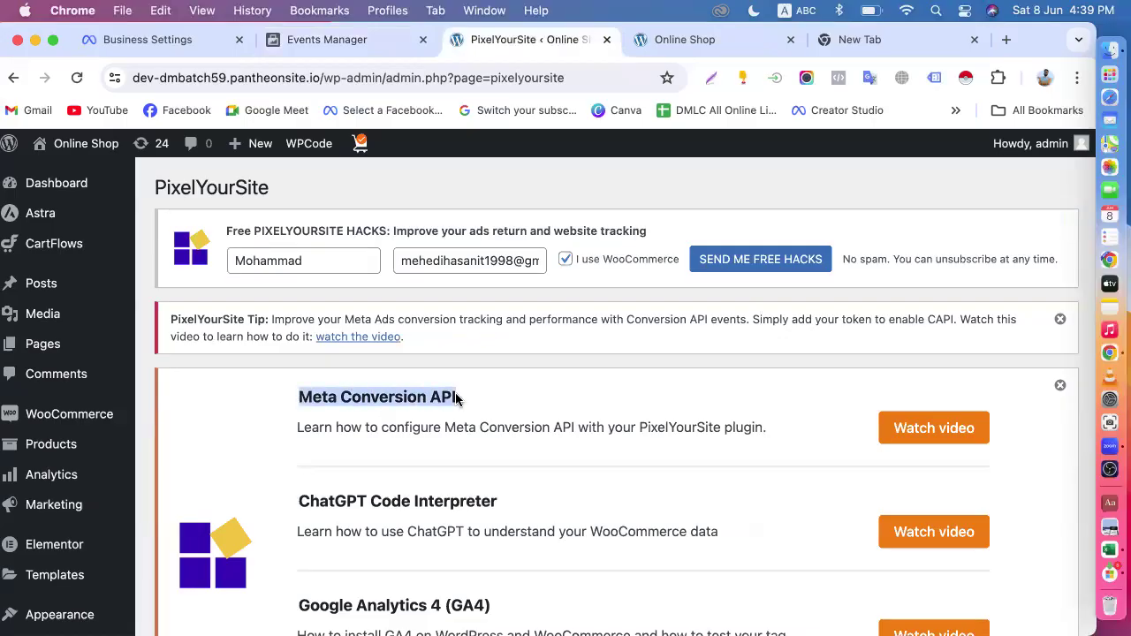
scroll(457, 399, down, 1)
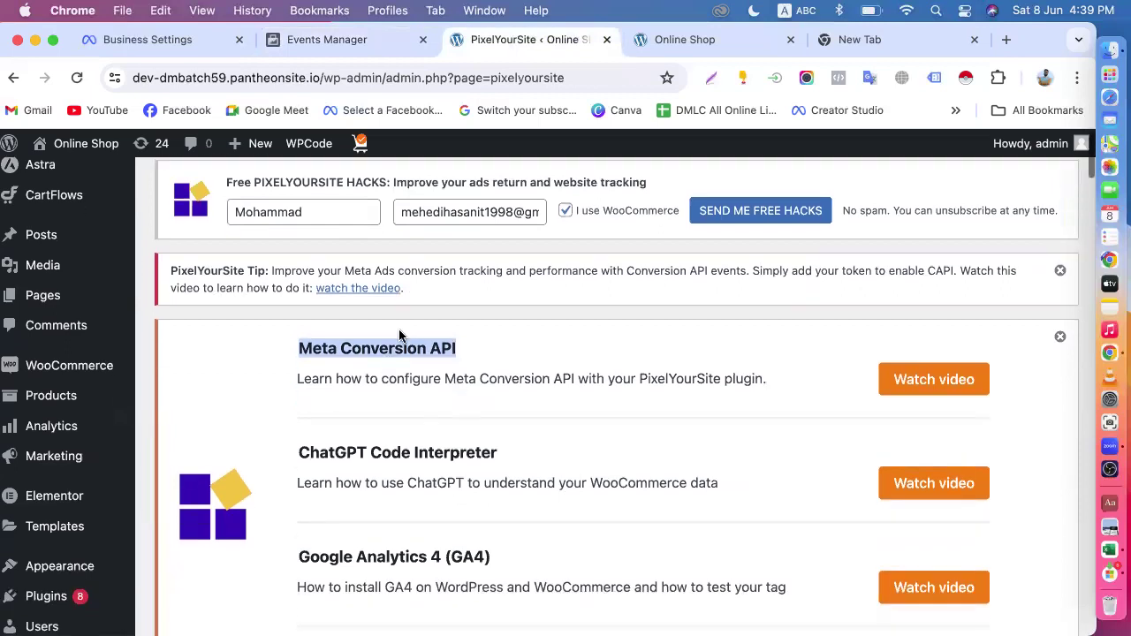
click(381, 349)
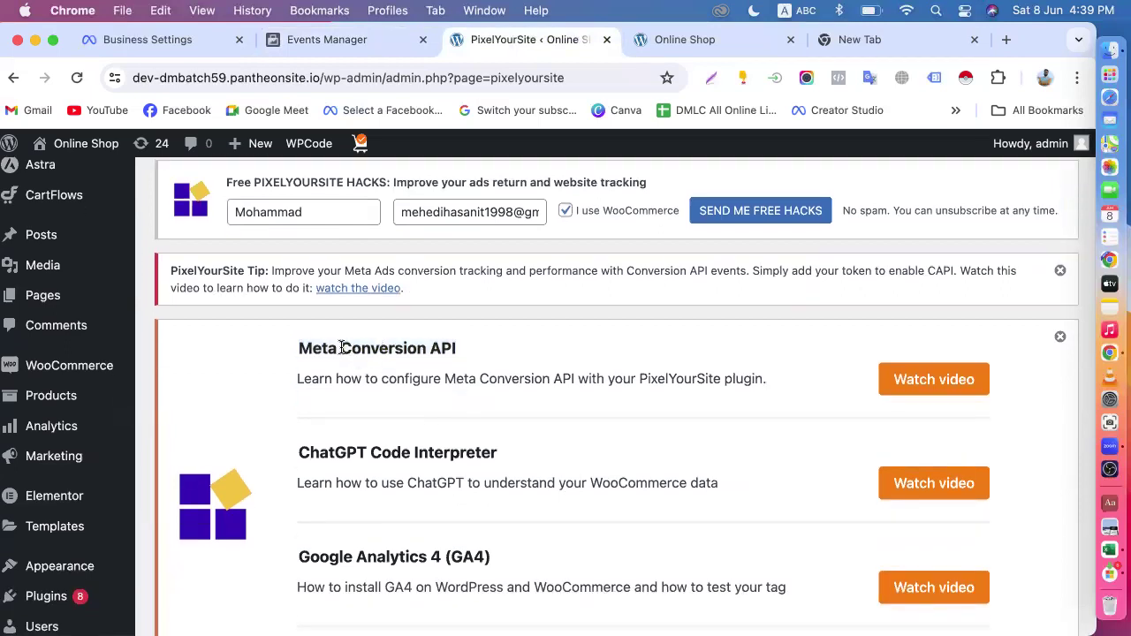
drag(358, 348, 480, 351)
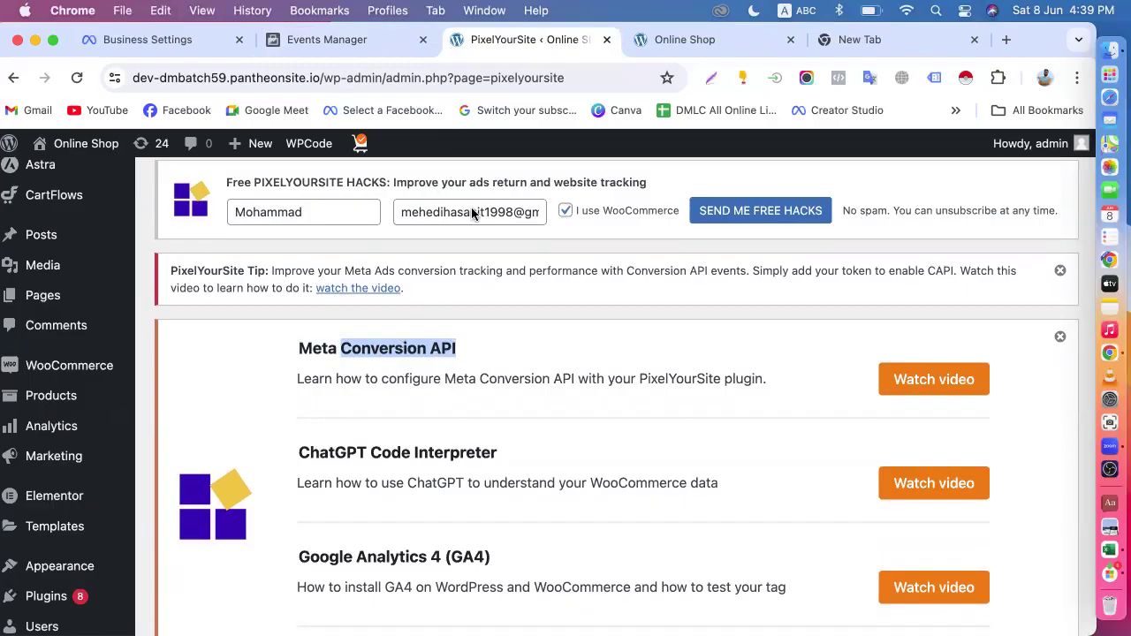
click(680, 42)
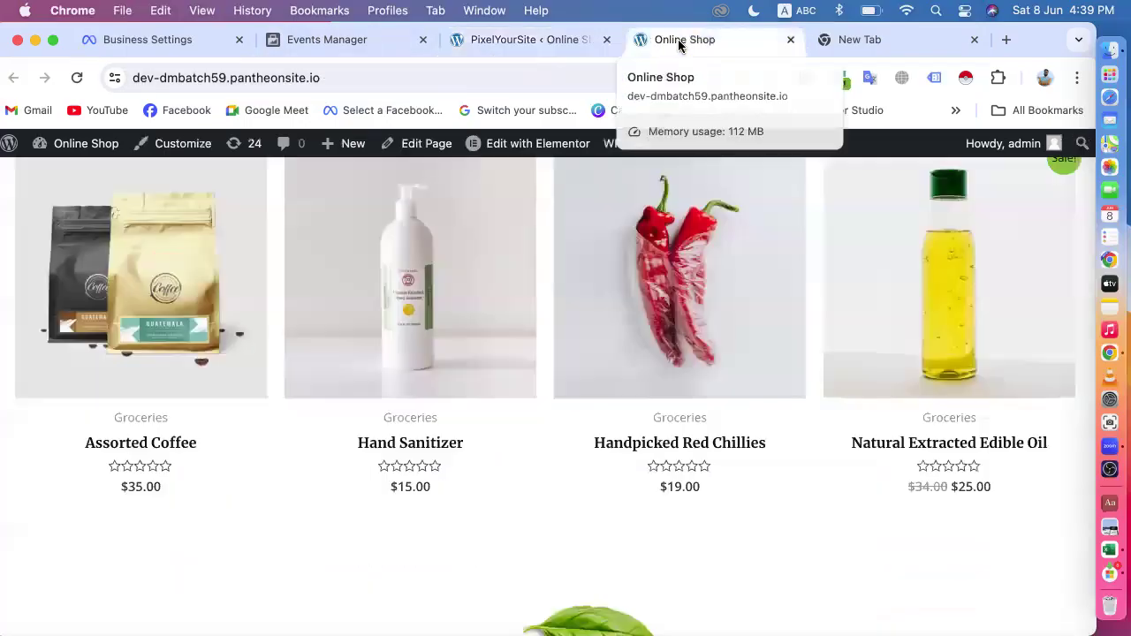
click(375, 40)
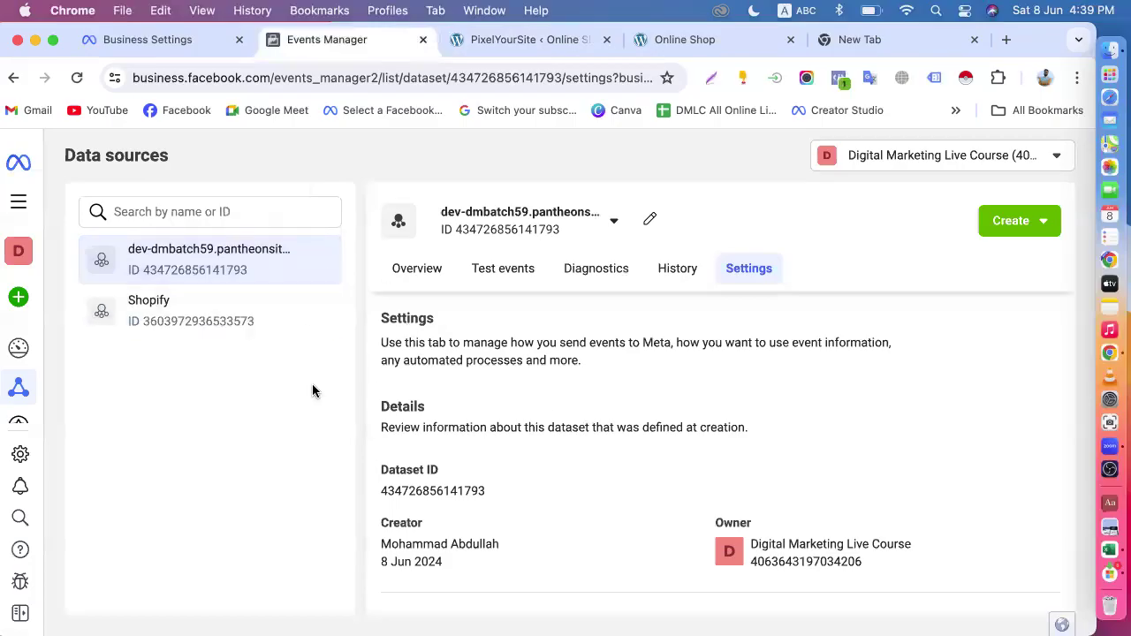
scroll(431, 375, down, 2)
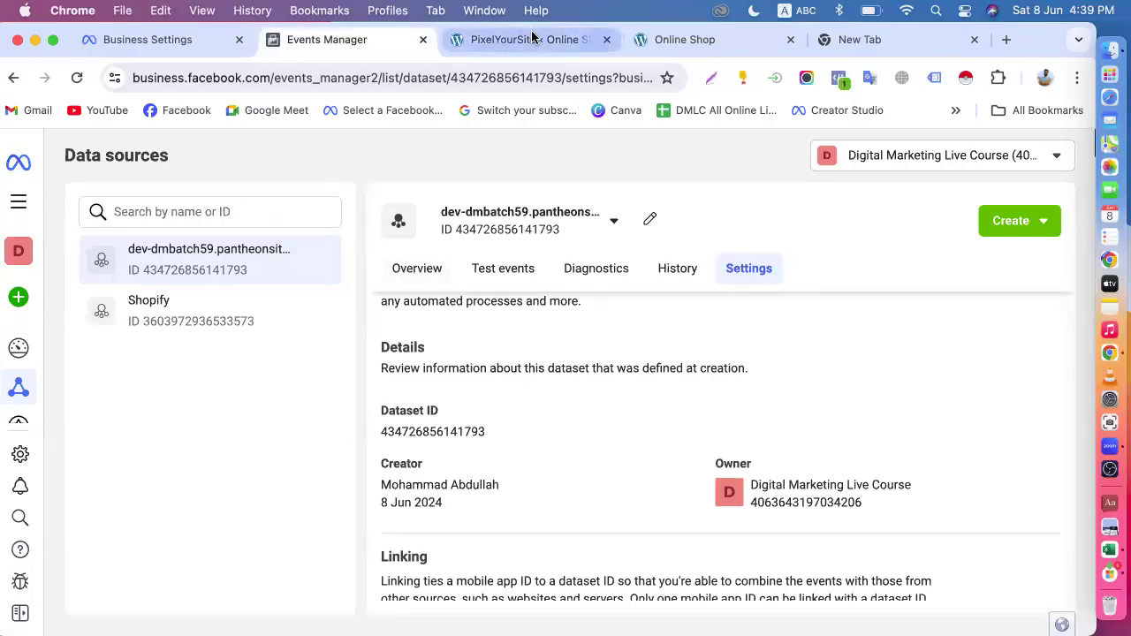
- Switch back to the PixelYourSite page and reread the Meta Conversion API heading
click(482, 38)
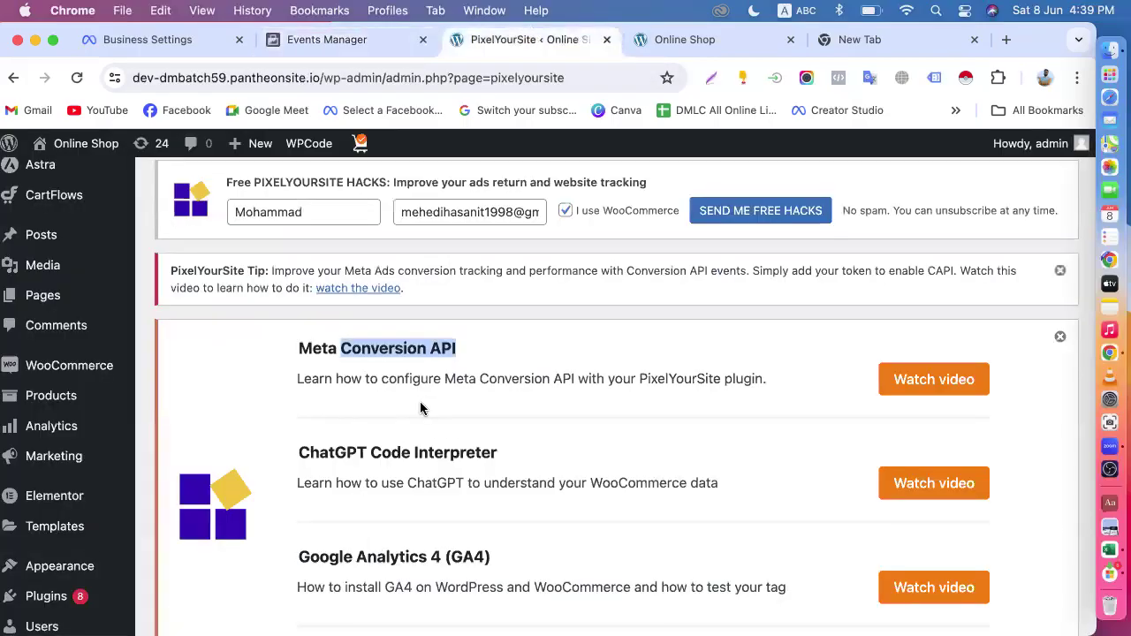
click(459, 352)
drag(344, 352, 466, 350)
click(341, 352)
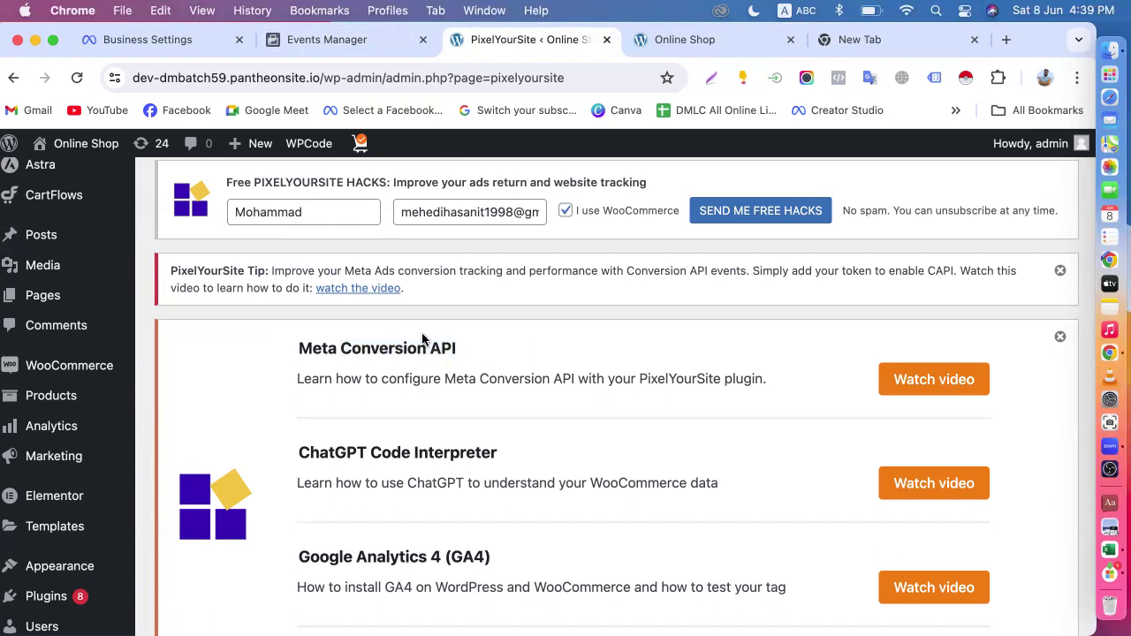
- Return to the dataset's settings in Events Manager and open the first-party cookies option under Cookie usage for editing
click(329, 39)
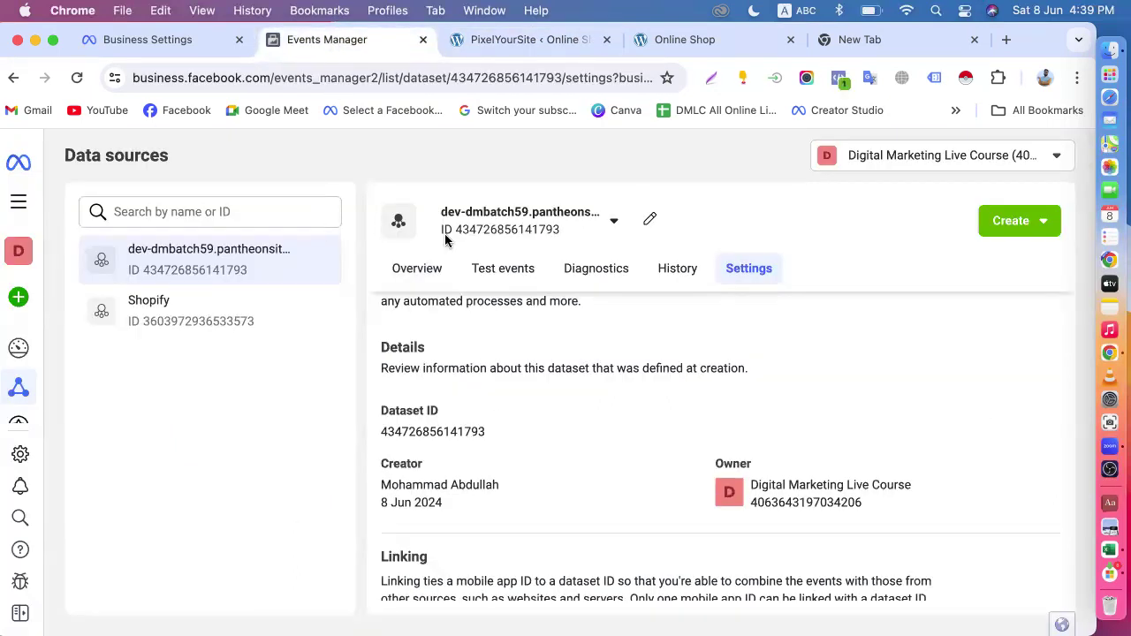
scroll(491, 395, down, 5)
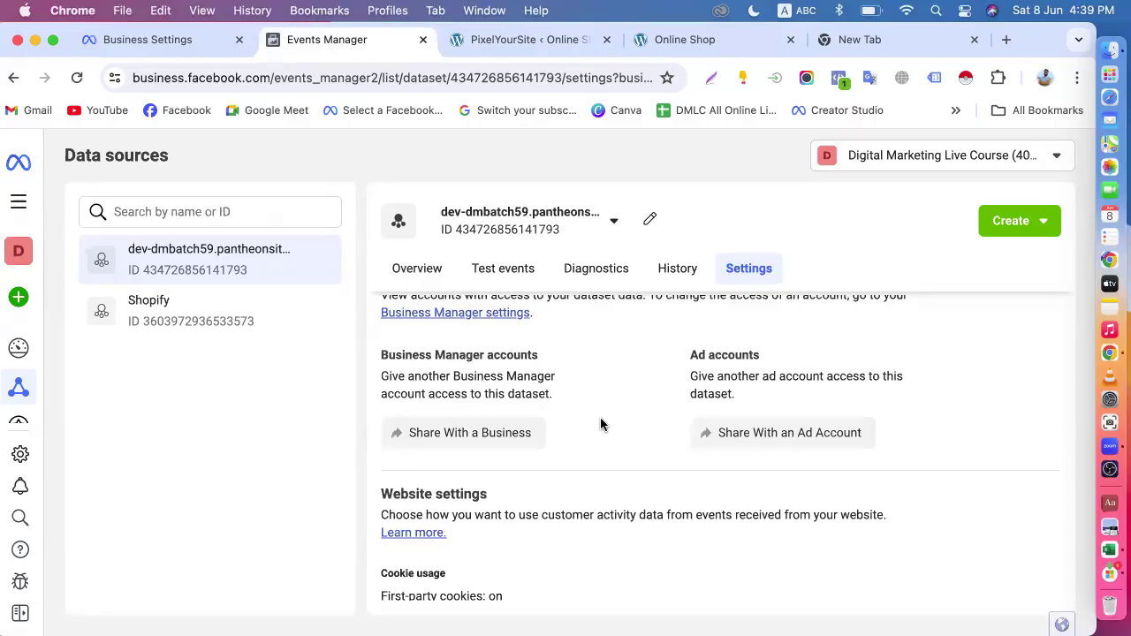
scroll(600, 417, down, 5)
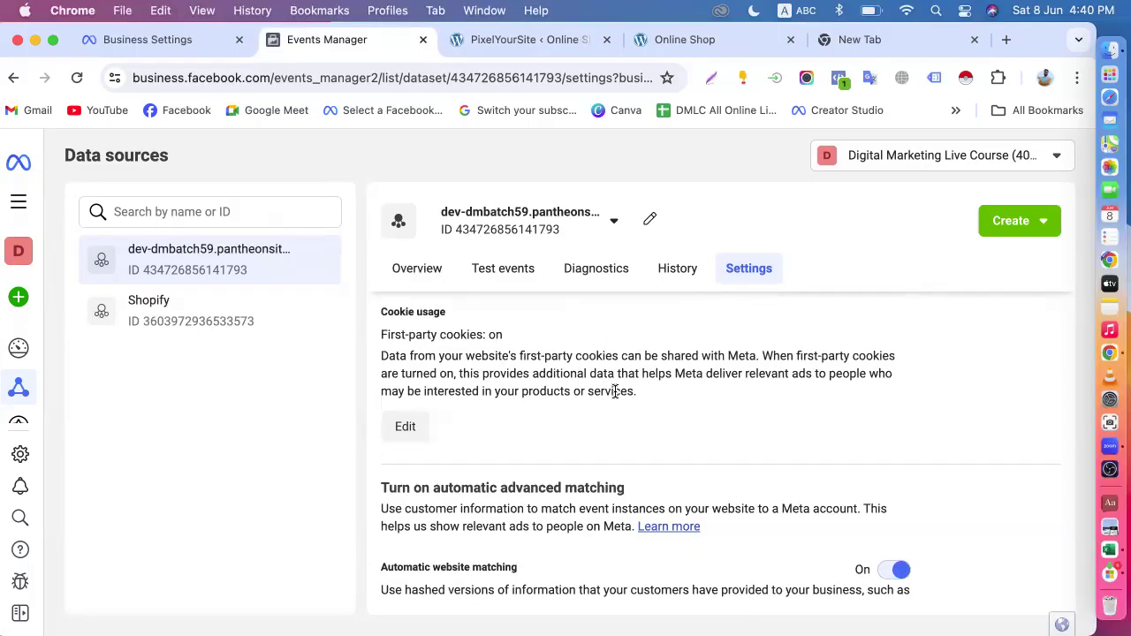
click(404, 426)
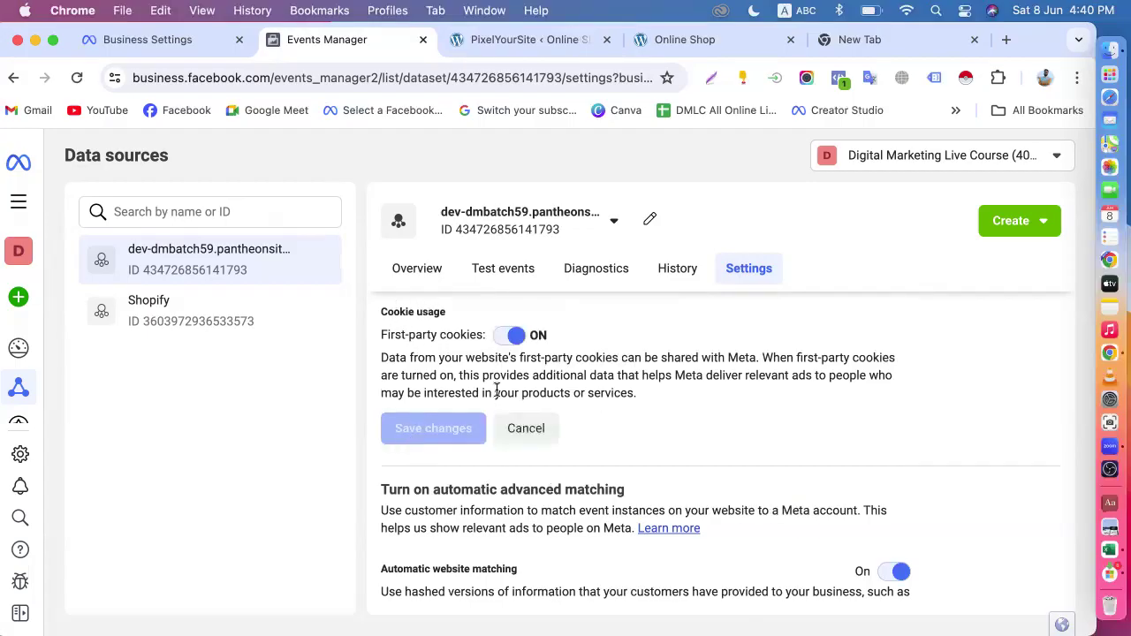
click(522, 429)
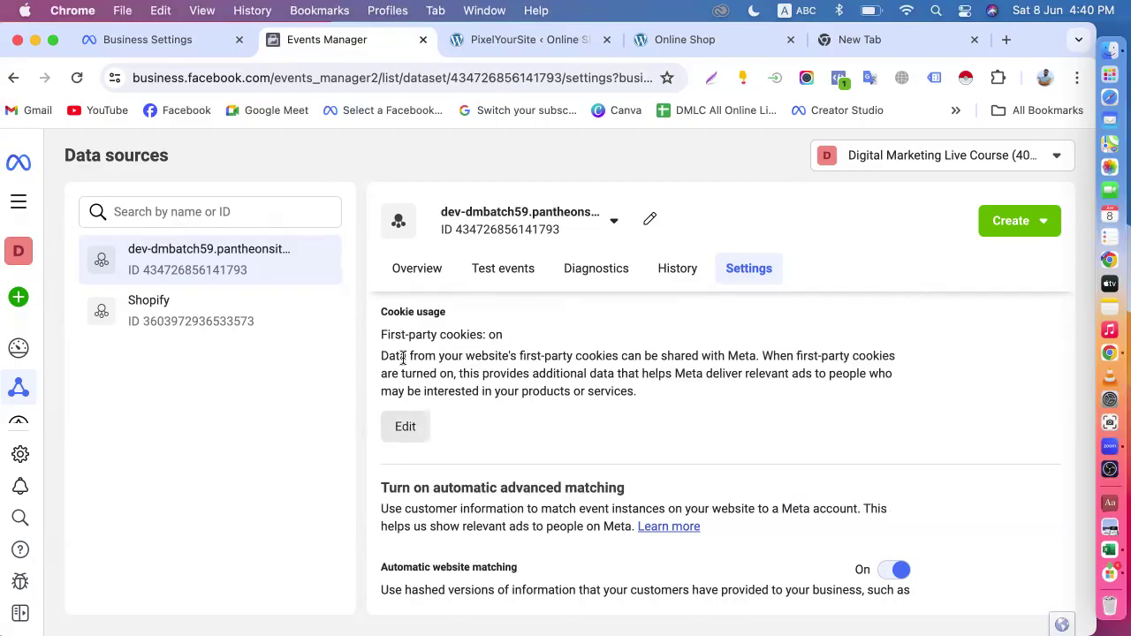
drag(378, 318, 444, 313)
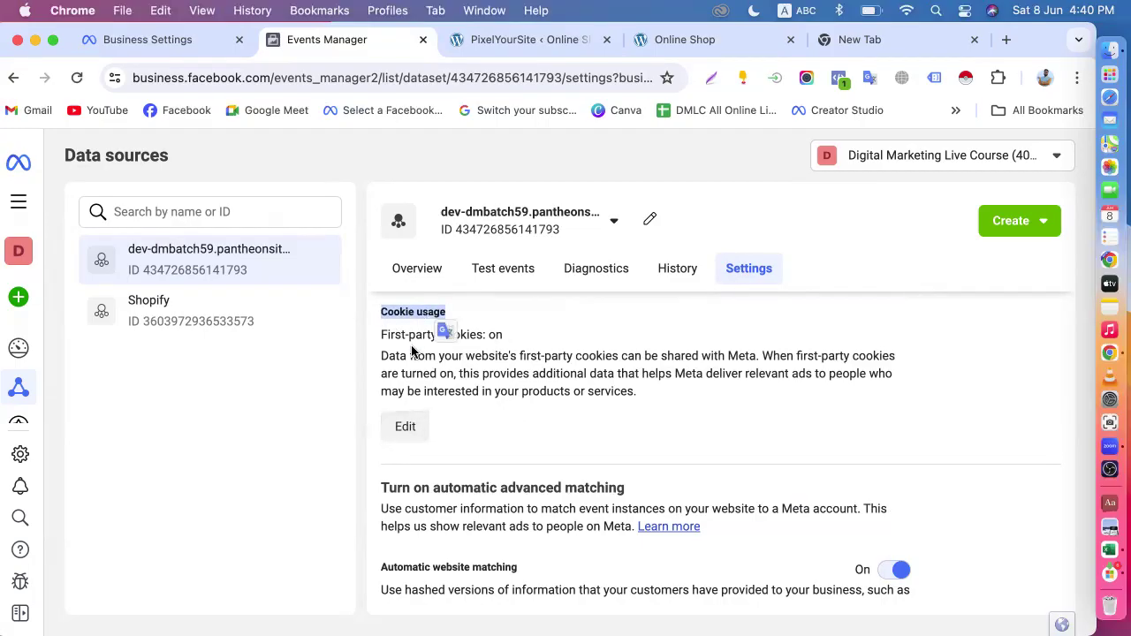
click(416, 437)
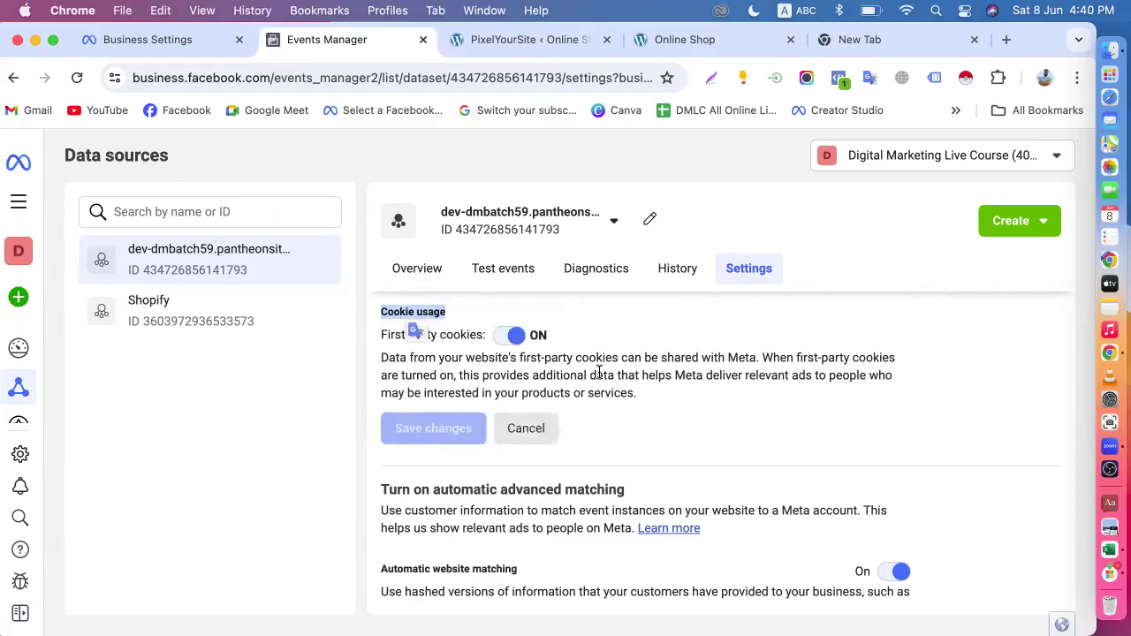
- Review the dataset's settings again, from traffic permissions back through cookie usage and automatic advanced matching to Event setup
scroll(625, 297, down, 20)
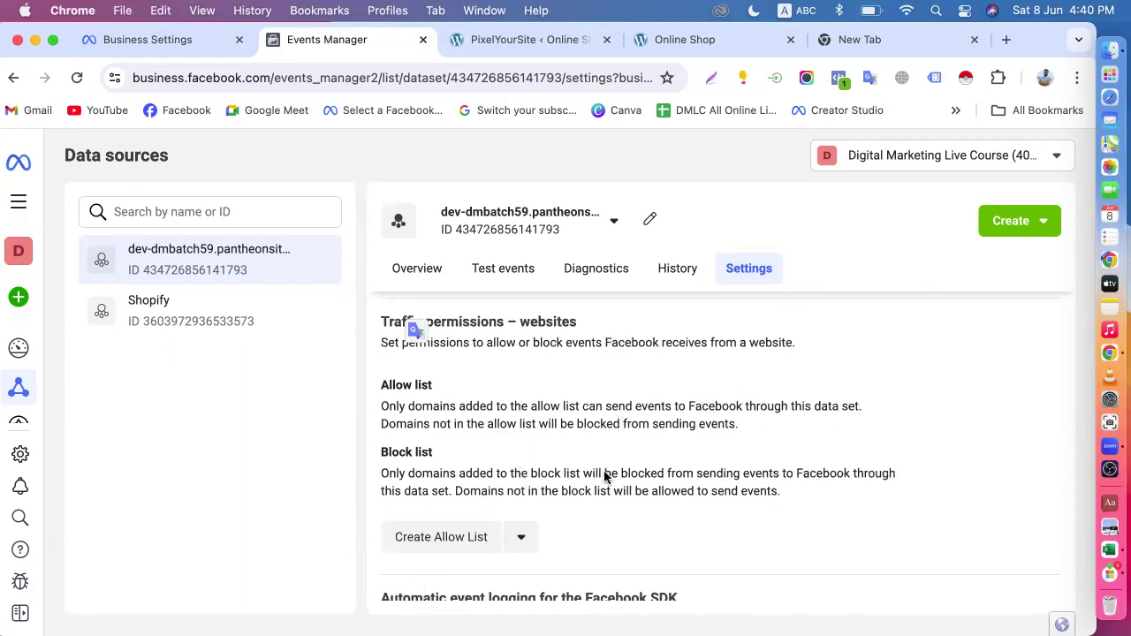
scroll(603, 473, down, 2)
scroll(603, 473, up, 5)
scroll(603, 477, up, 15)
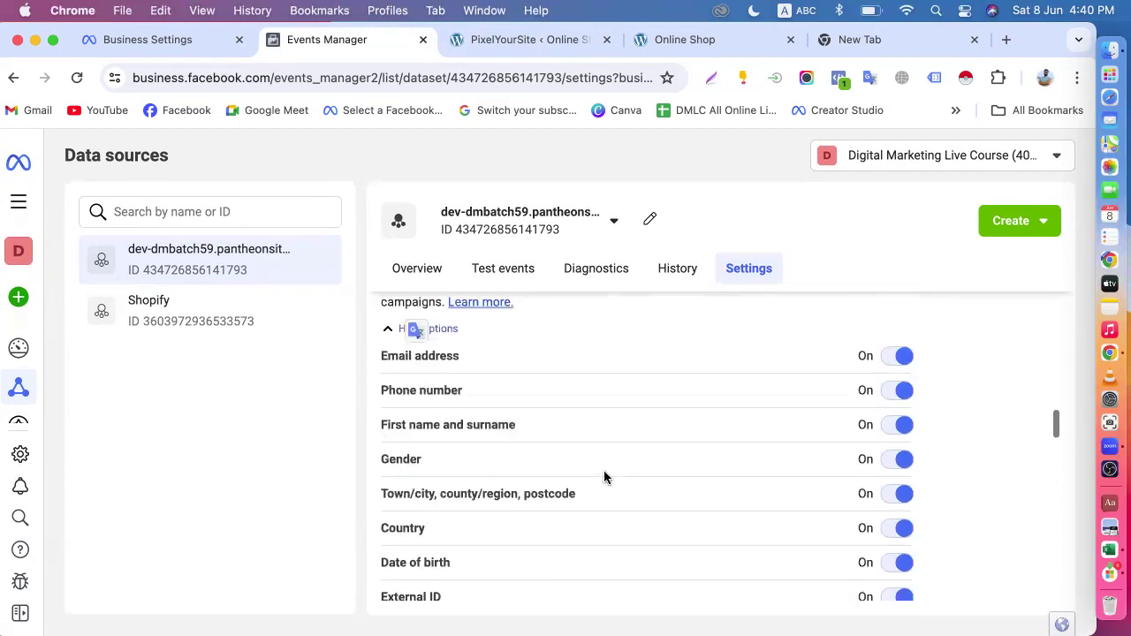
scroll(603, 477, down, 3)
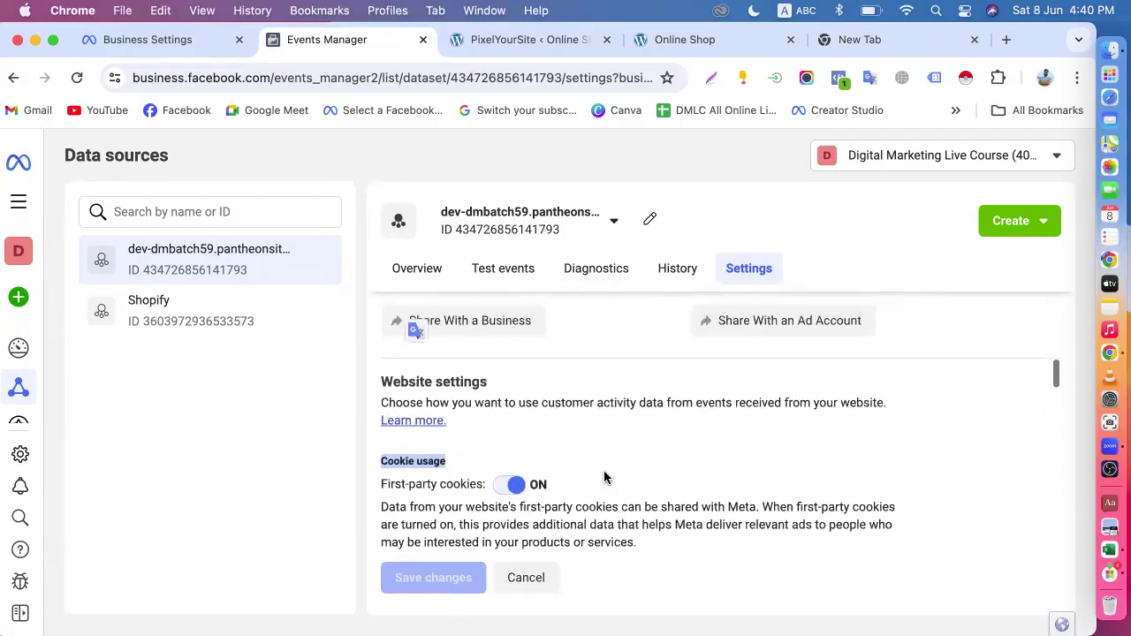
scroll(592, 395, down, 1)
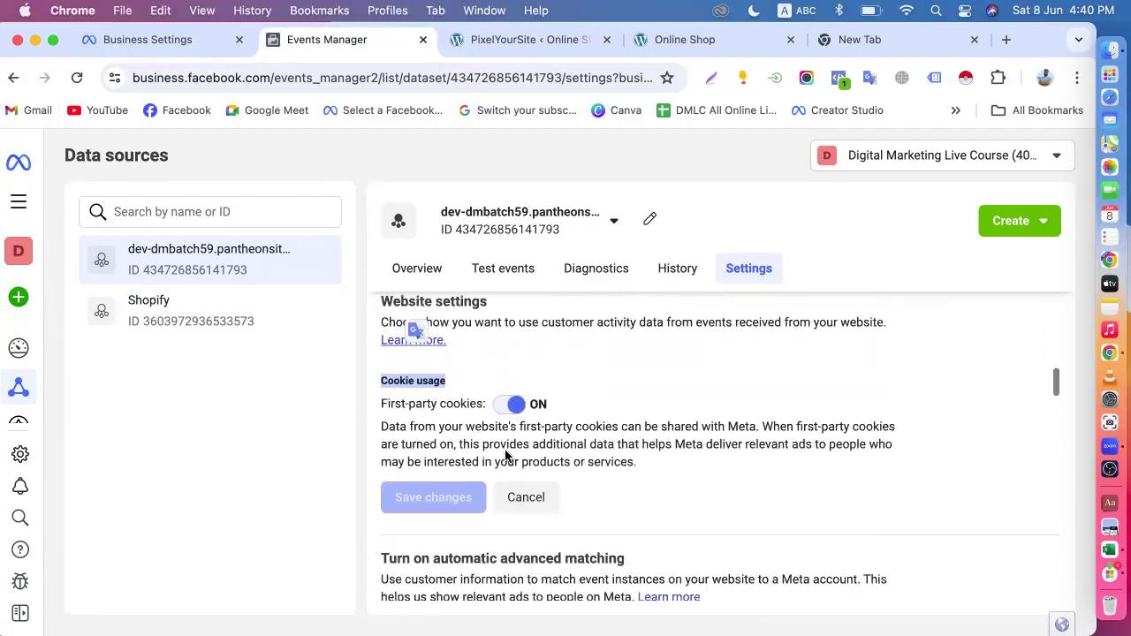
scroll(649, 409, down, 4)
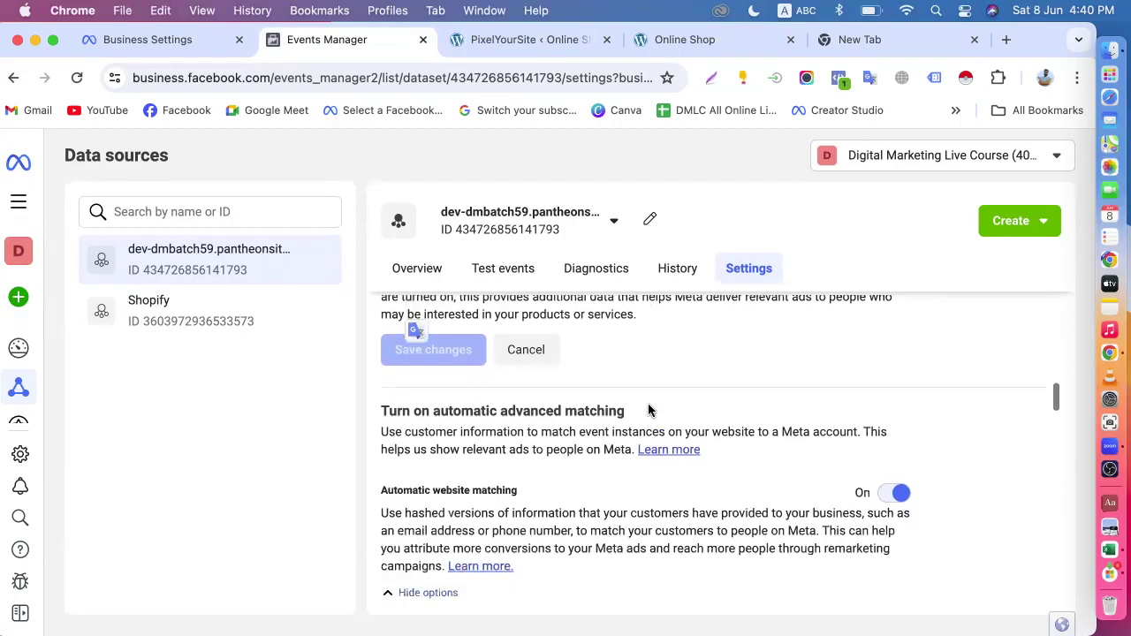
scroll(584, 397, up, 2)
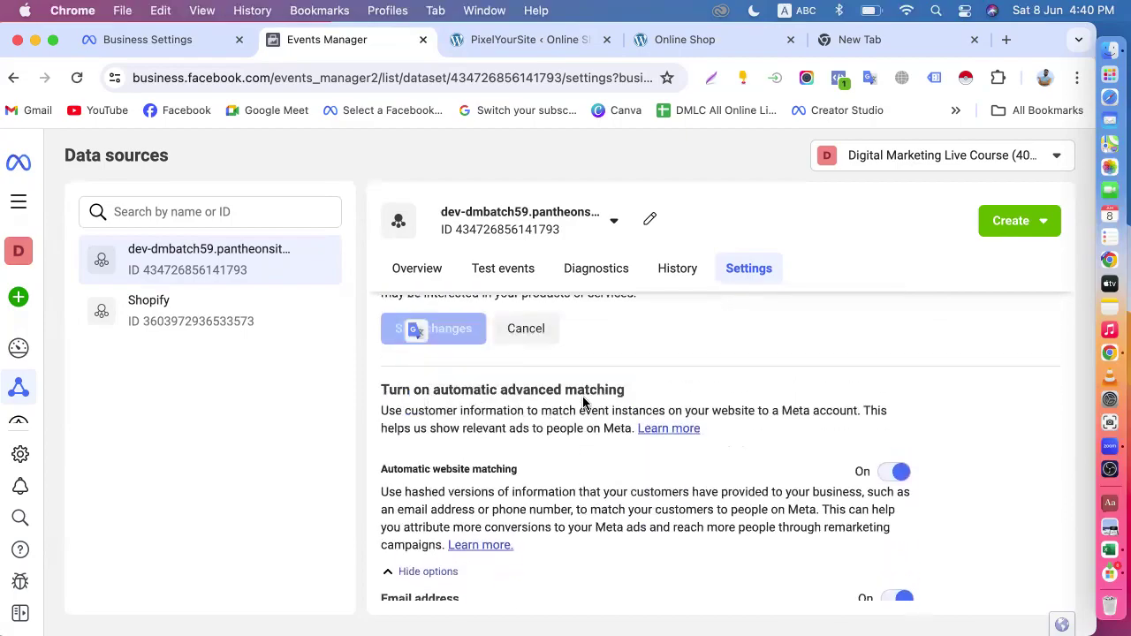
scroll(574, 413, down, 2)
scroll(518, 434, down, 6)
scroll(499, 389, up, 2)
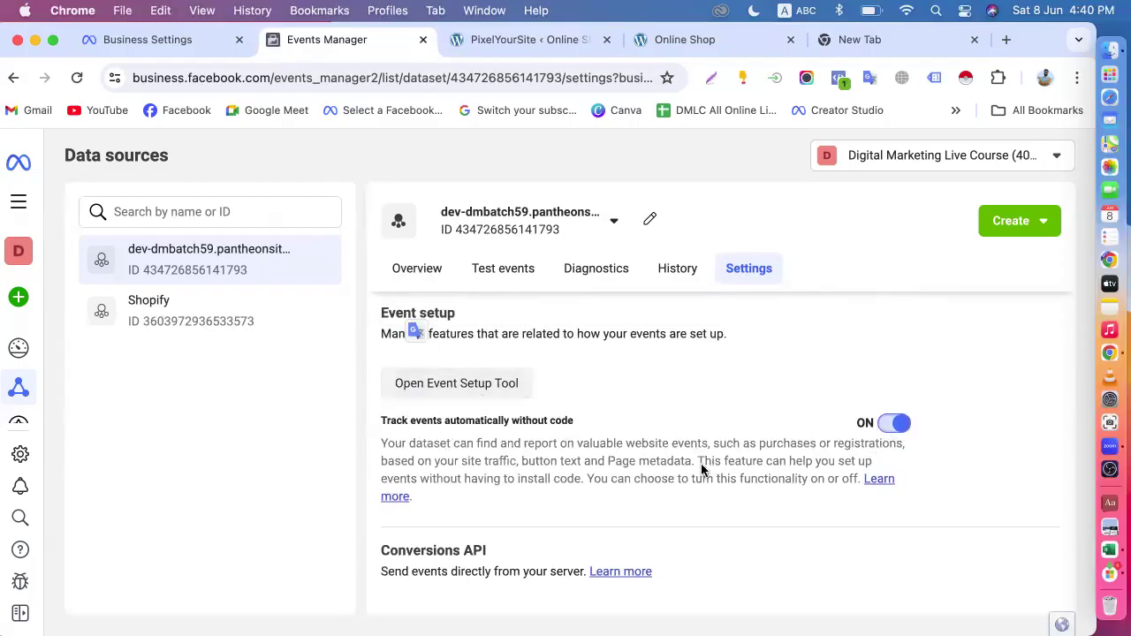
- Review the dataset's settings from Event setup through the Conversions API options to traffic permissions and automatic event logging for the Facebook SDK
scroll(701, 464, down, 10)
scroll(703, 457, up, 15)
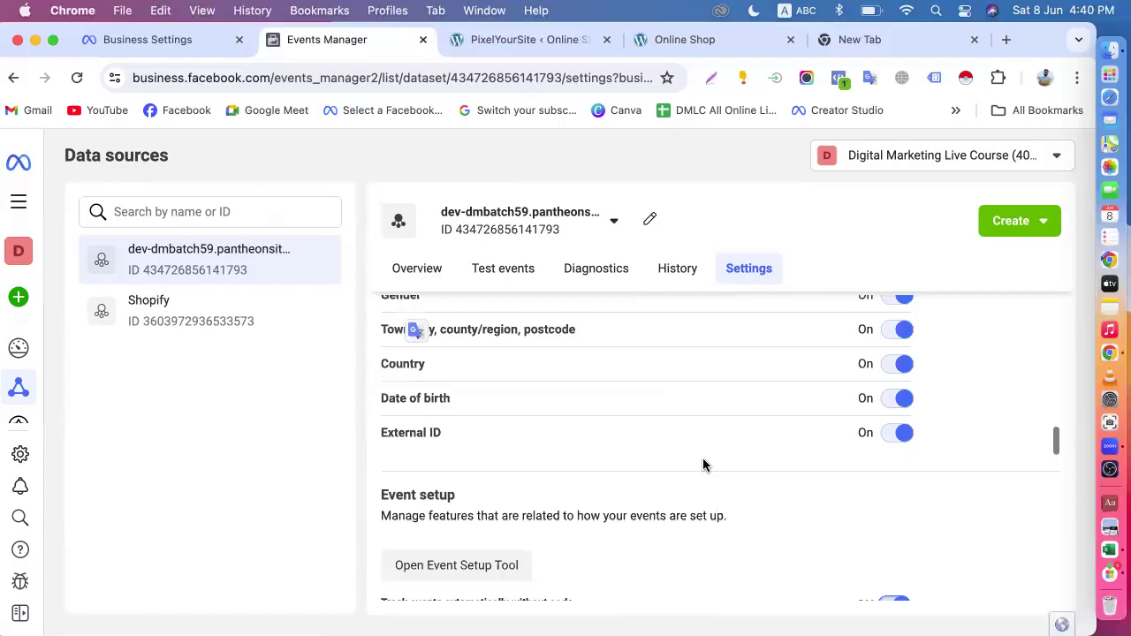
scroll(704, 461, up, 10)
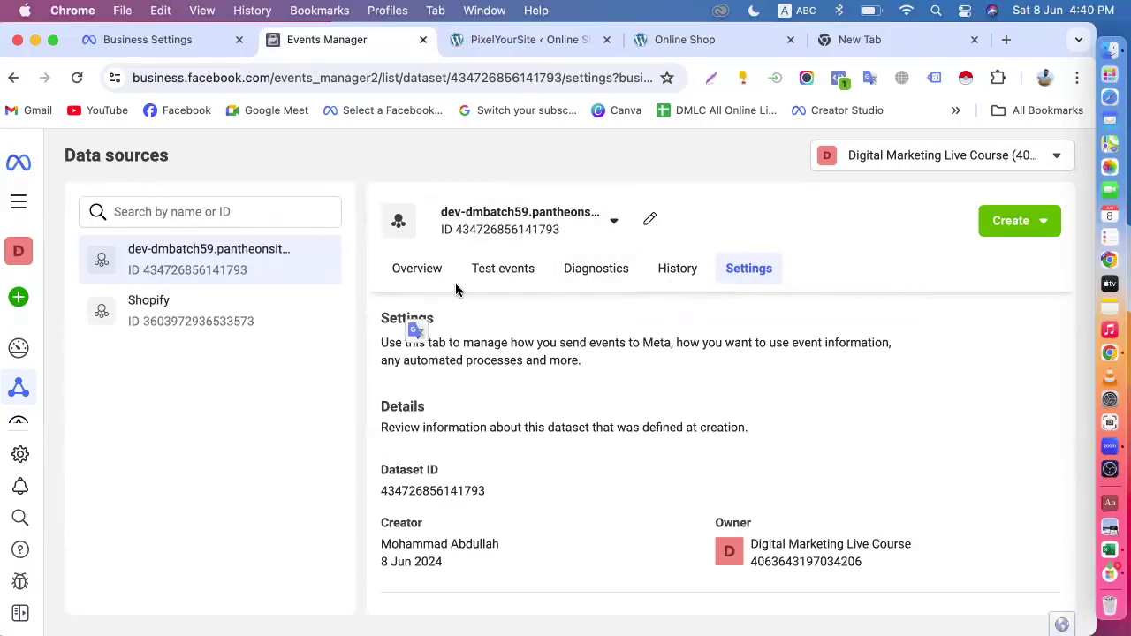
click(414, 274)
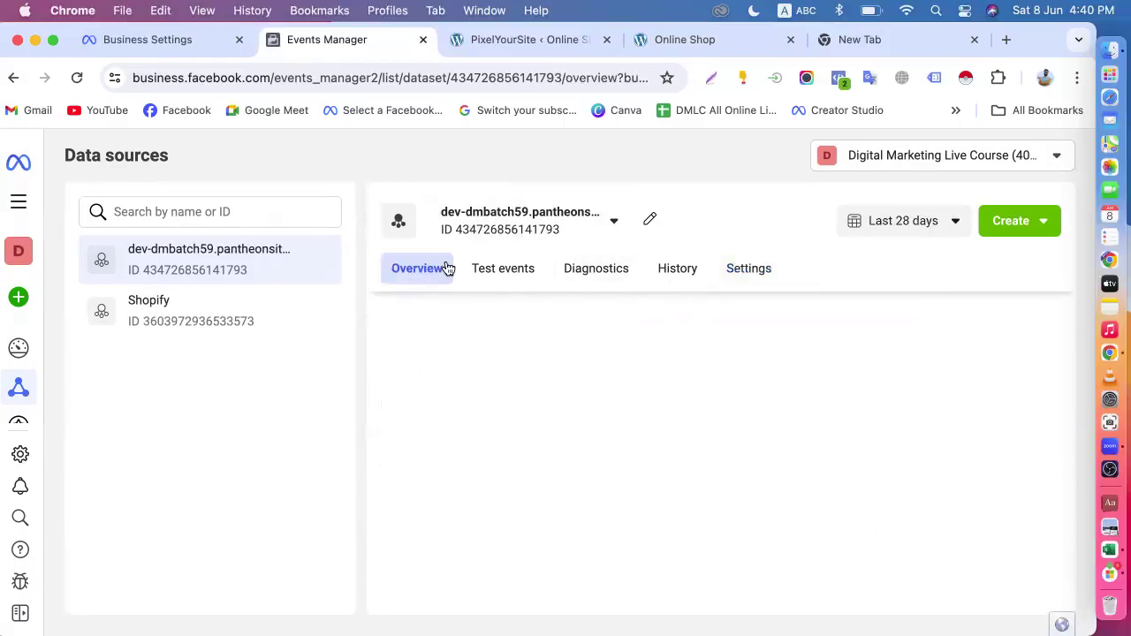
click(755, 269)
scroll(732, 505, down, 15)
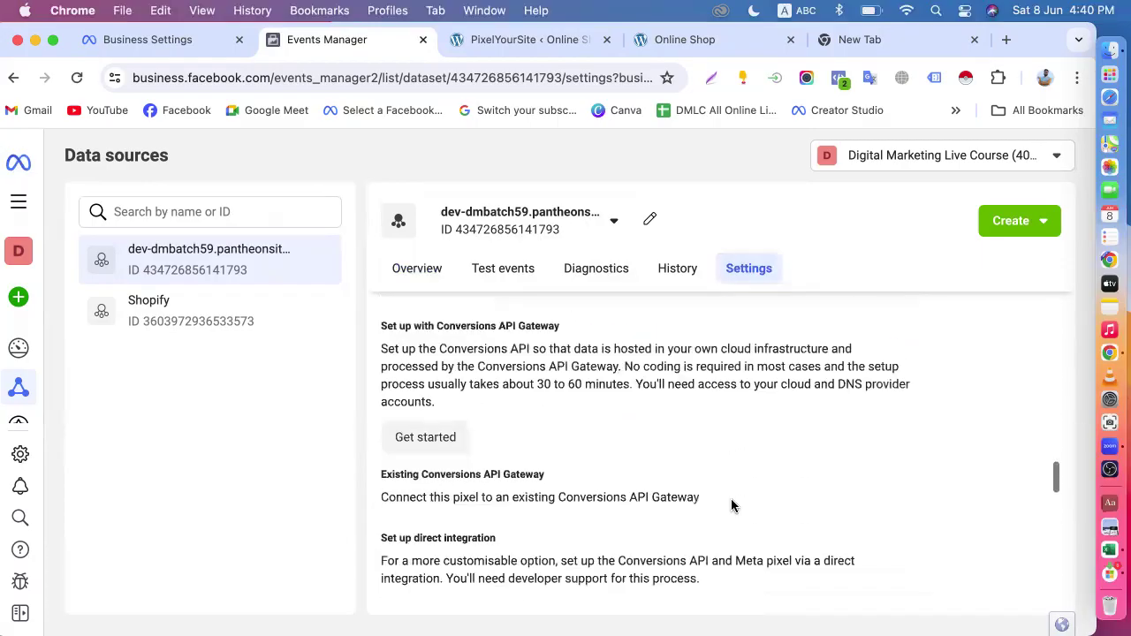
scroll(731, 498, down, 5)
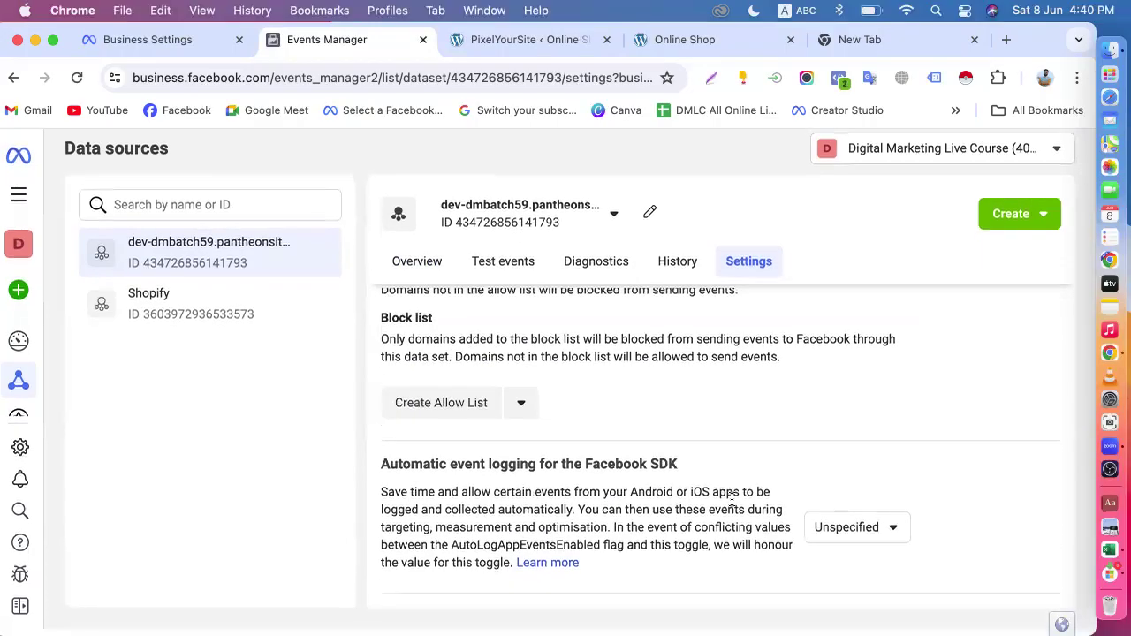
scroll(731, 499, up, 8)
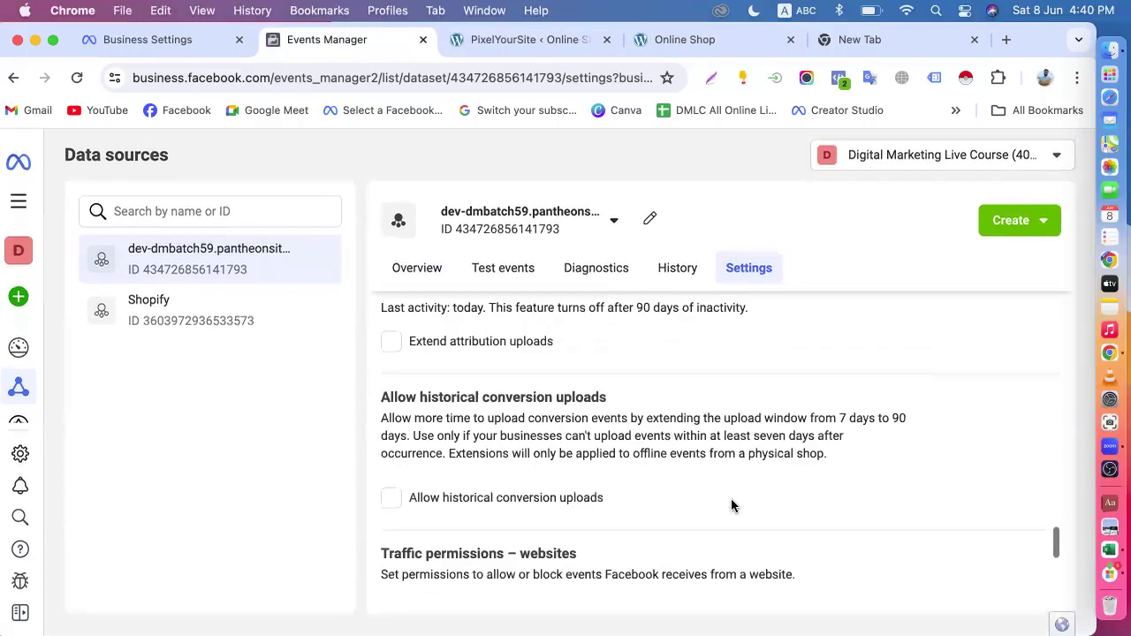
- Open the dataset's overview and examine its event activity, integrations, websites and events list
click(409, 278)
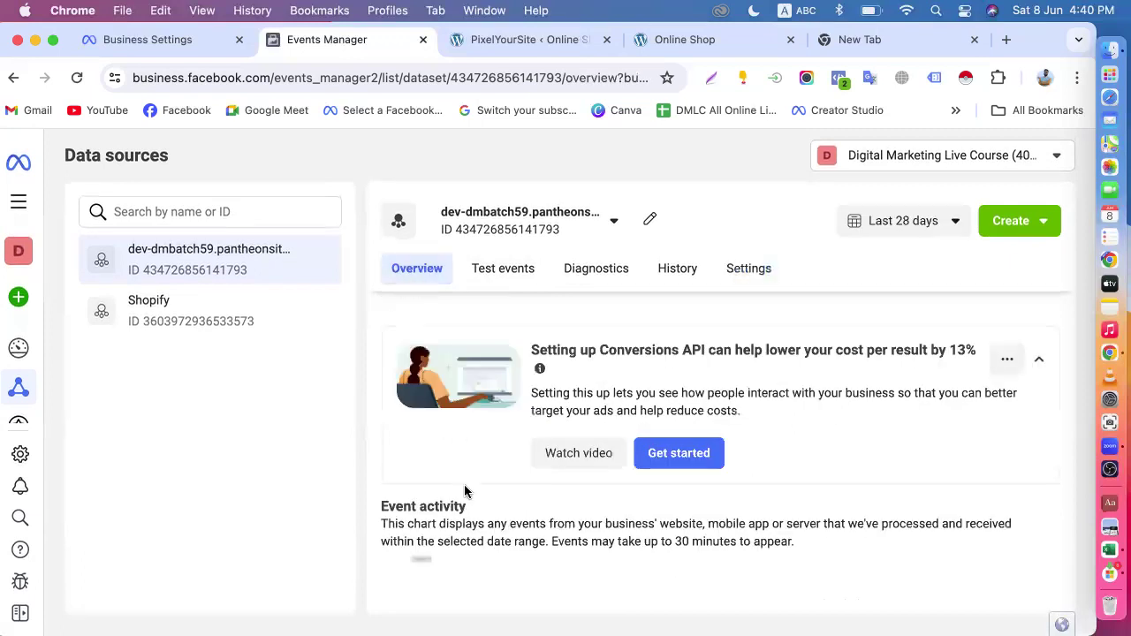
scroll(720, 554, down, 5)
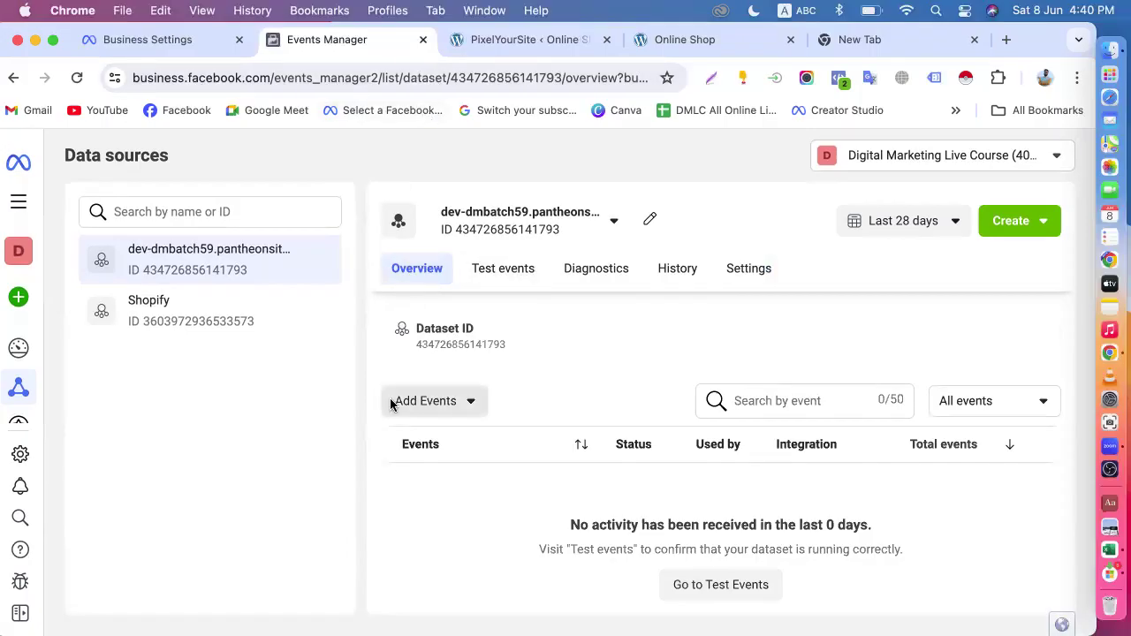
scroll(391, 405, up, 5)
scroll(391, 405, down, 2)
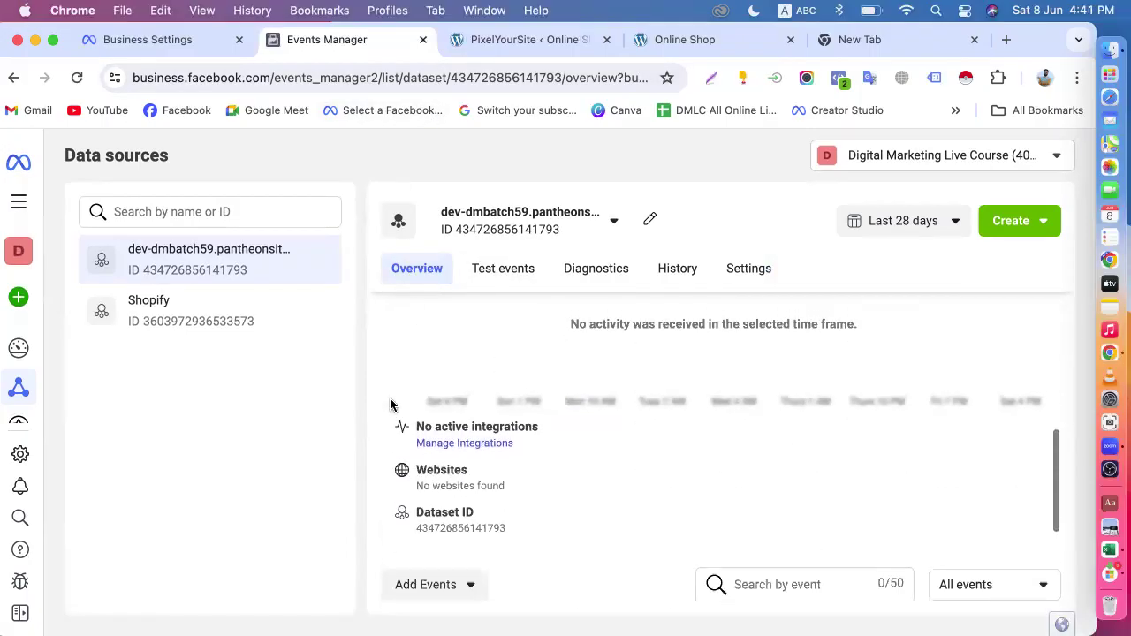
- Glance at the dataset in Business Settings, return to its Events Manager overview and highlight the status under Websites
click(175, 47)
click(698, 177)
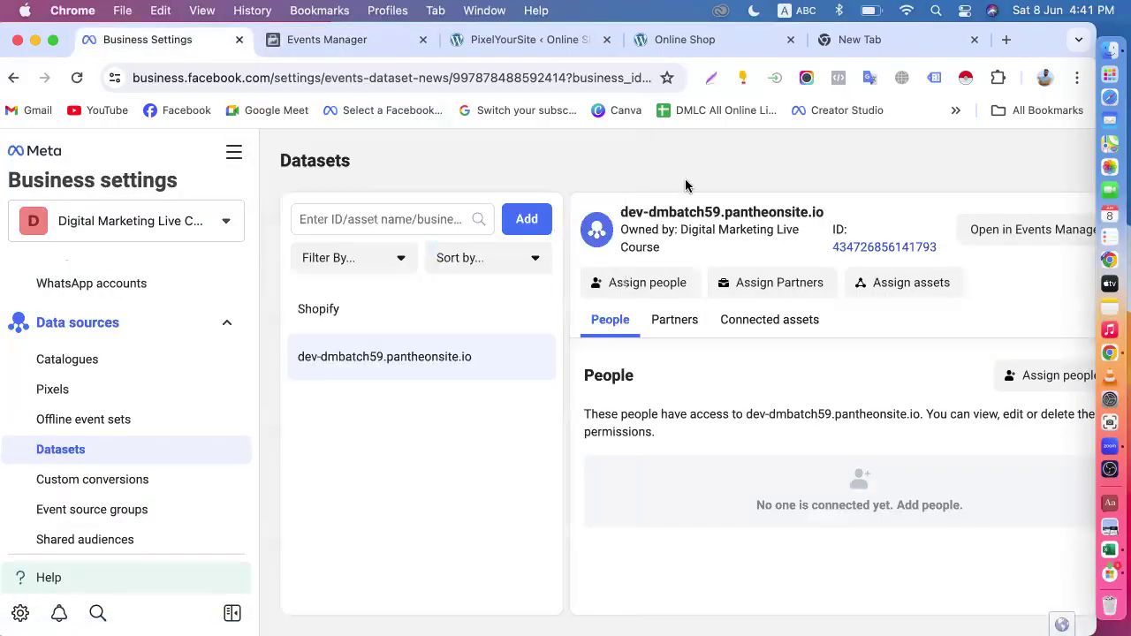
click(352, 42)
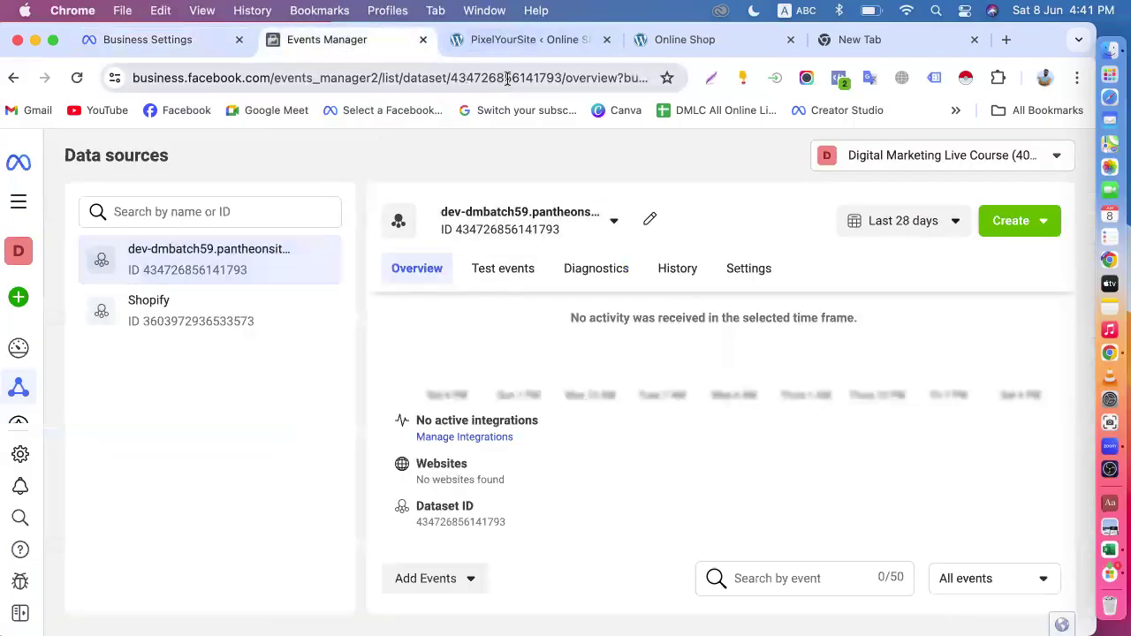
scroll(469, 412, down, 4)
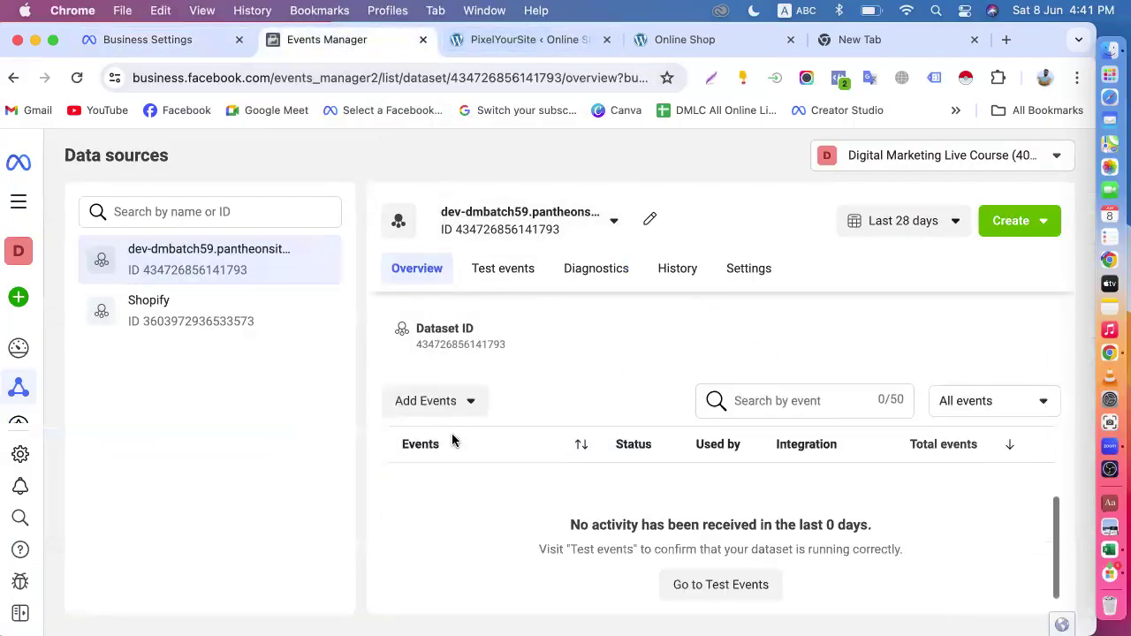
scroll(469, 424, up, 2)
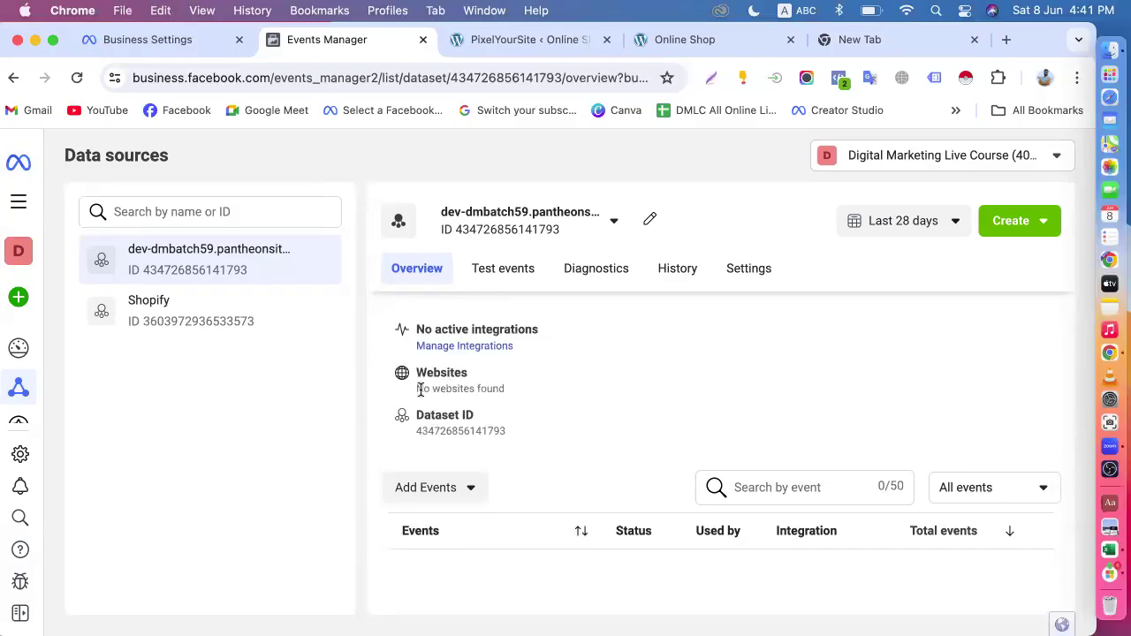
drag(419, 389, 511, 391)
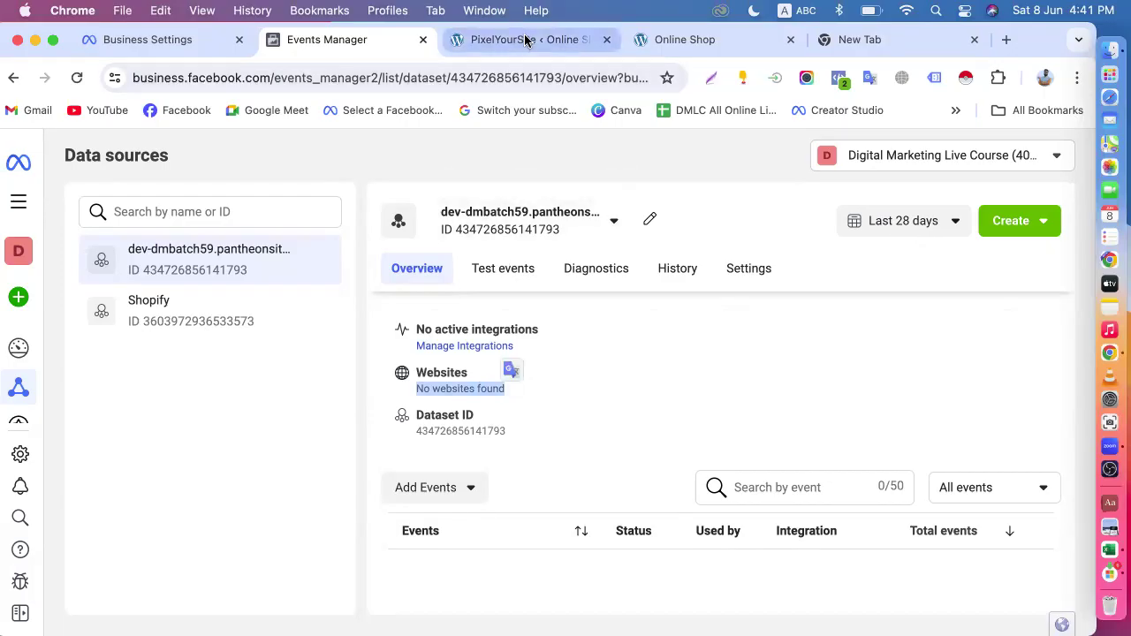
- Check the Online Shop's web address and compare it with the Websites entry and events list in the dataset's overview
click(649, 41)
drag(134, 79, 336, 74)
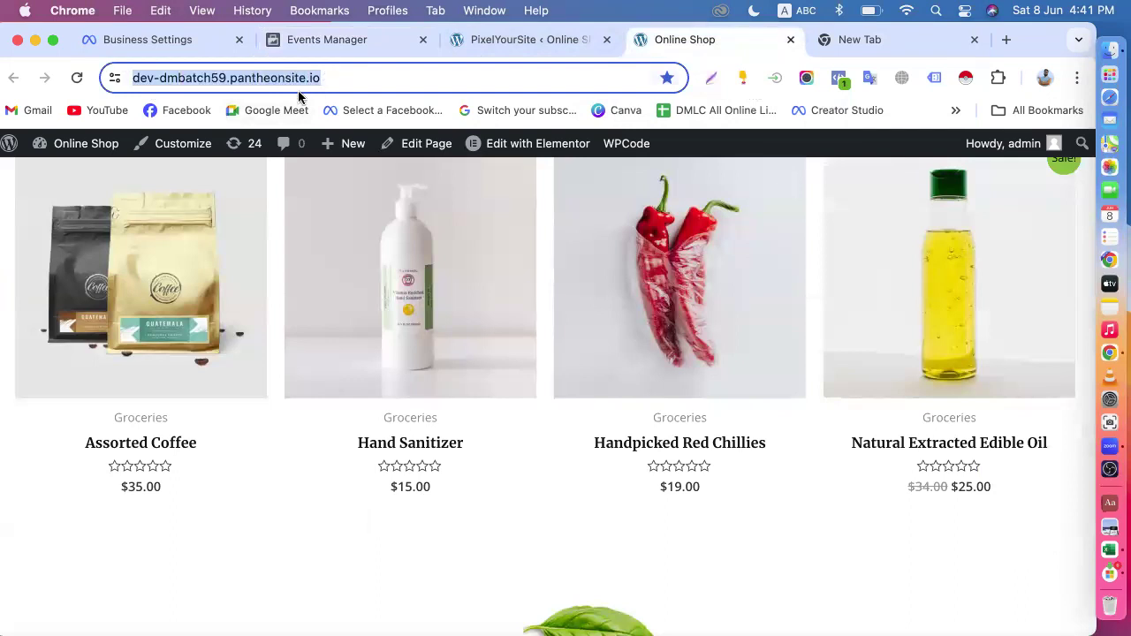
click(341, 42)
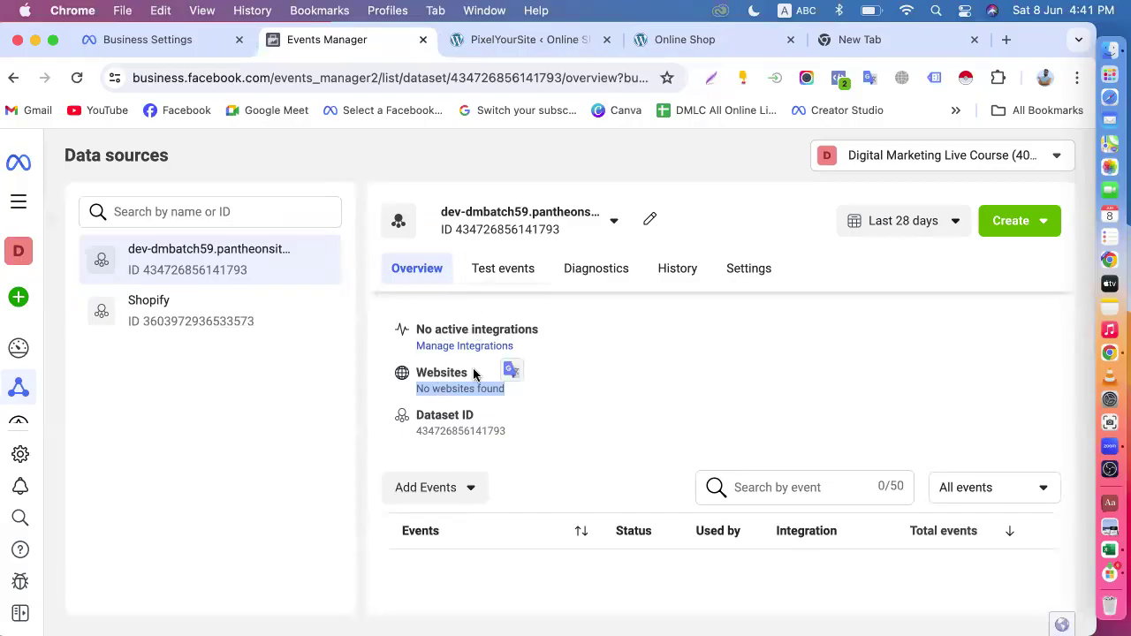
scroll(579, 431, up, 5)
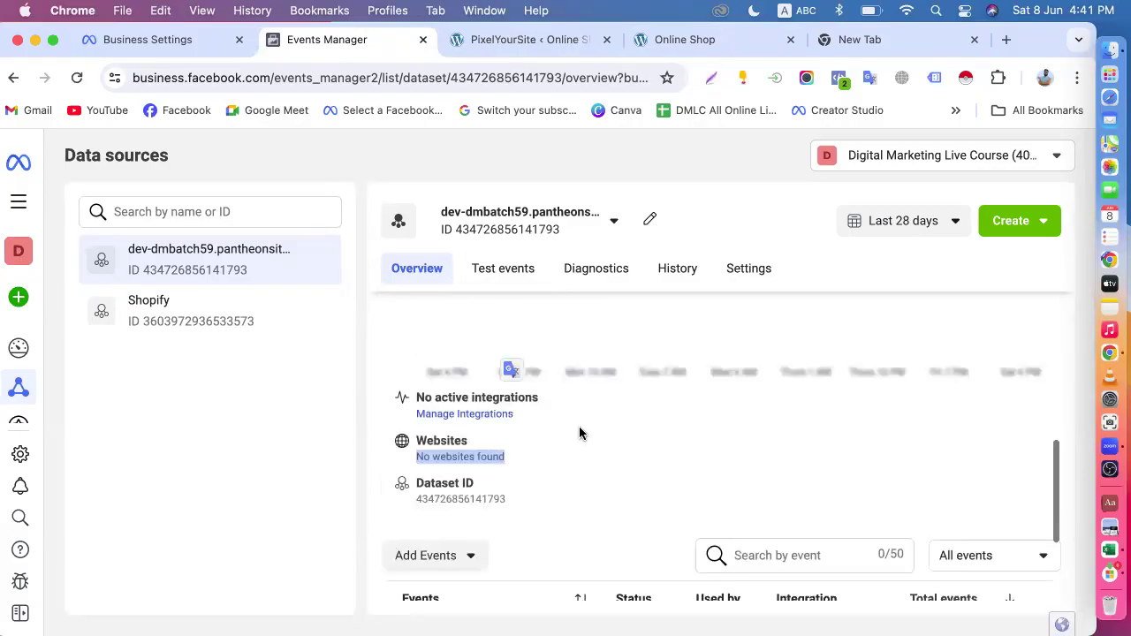
scroll(579, 432, down, 4)
scroll(579, 432, down, 3)
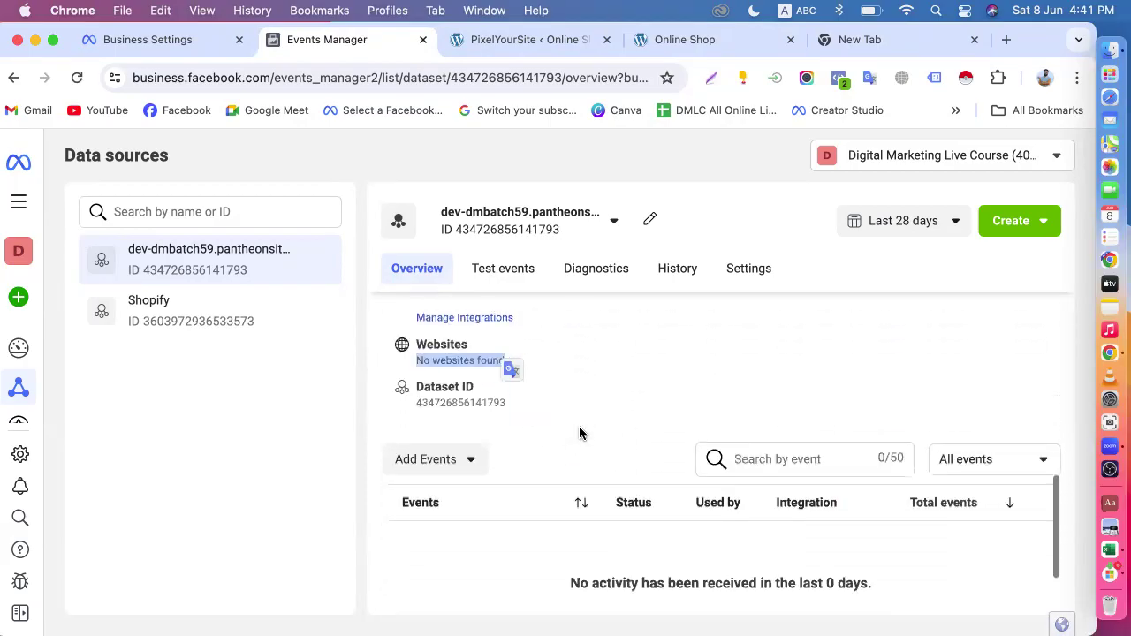
- Remove the Meta Pixel Helper extension from Chrome
click(841, 78)
click(843, 78)
right_click(844, 77)
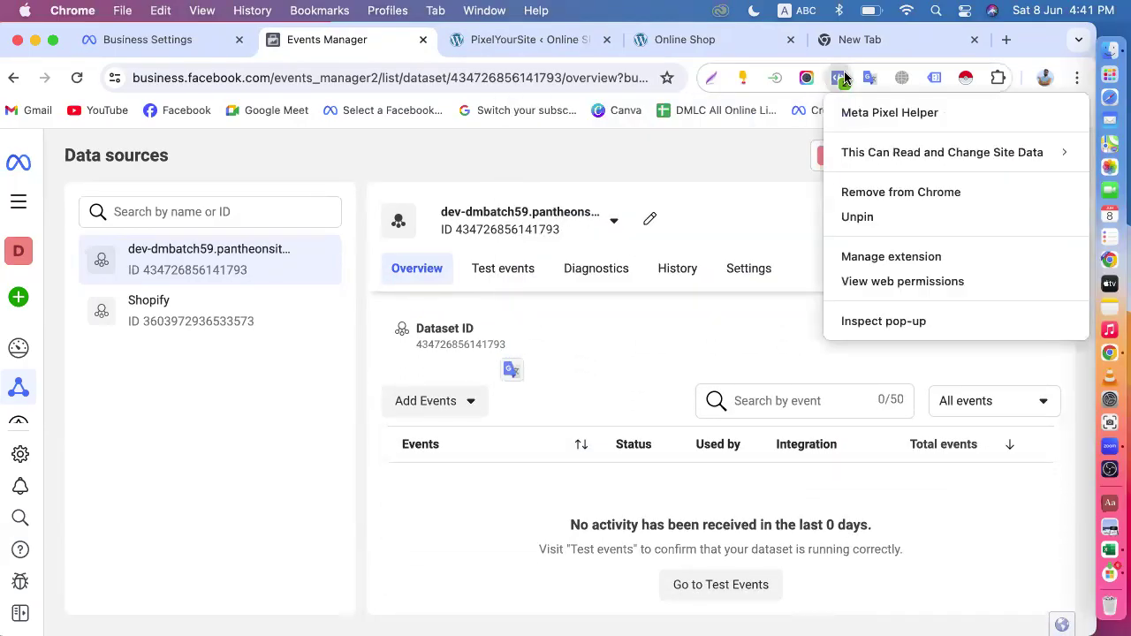
click(897, 193)
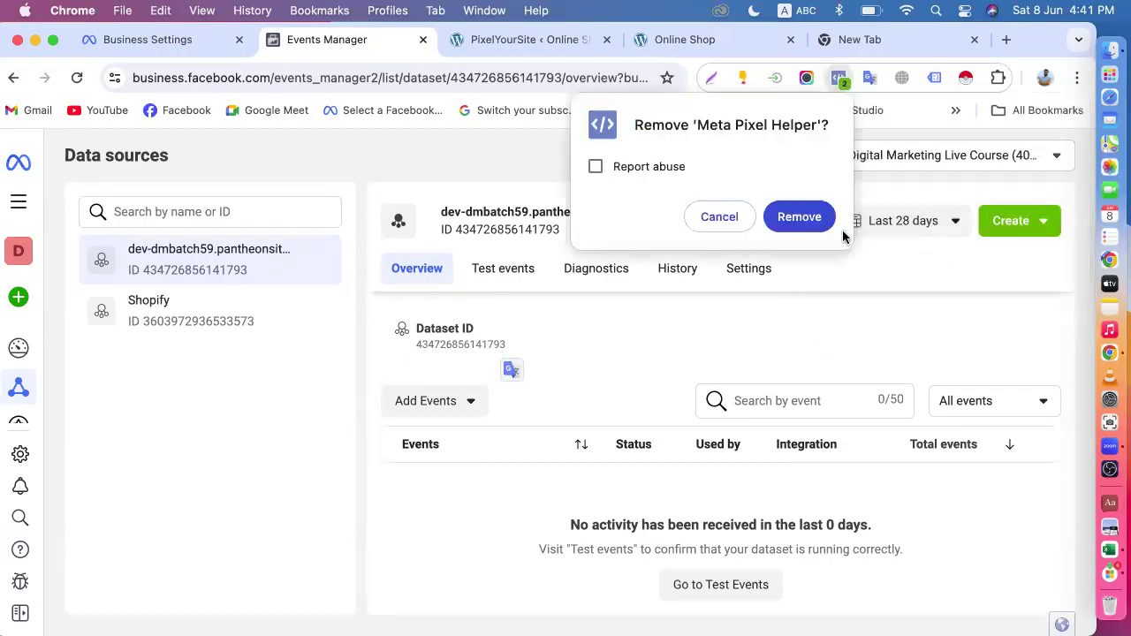
click(800, 218)
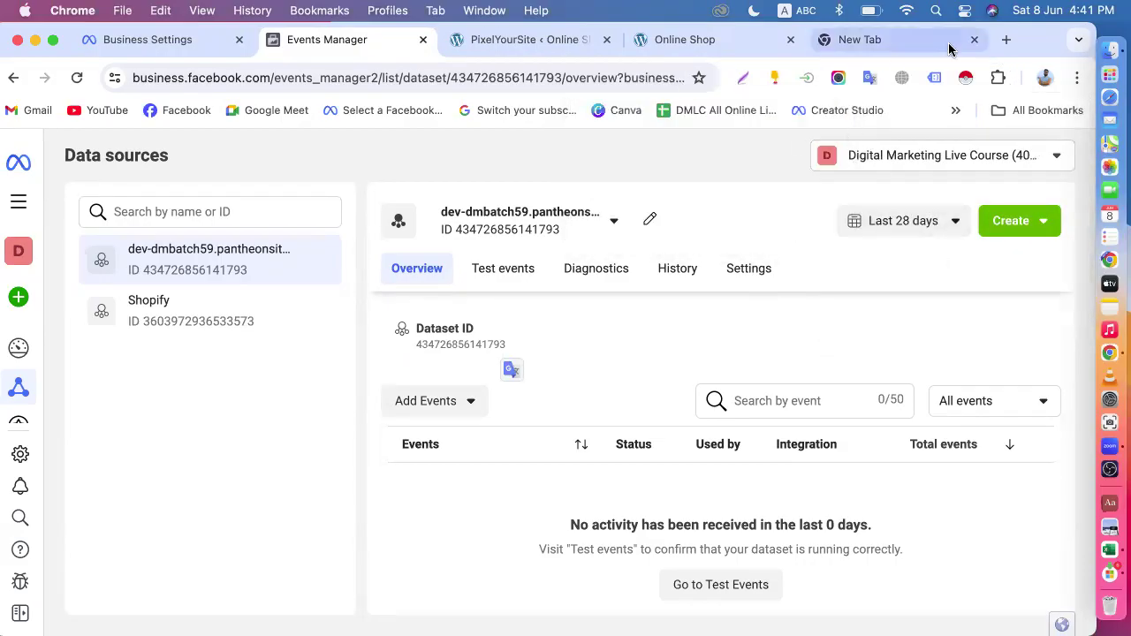
- Search Google for "pixel helper" and open the Meta Pixel Helper page in the Chrome Web Store
click(872, 39)
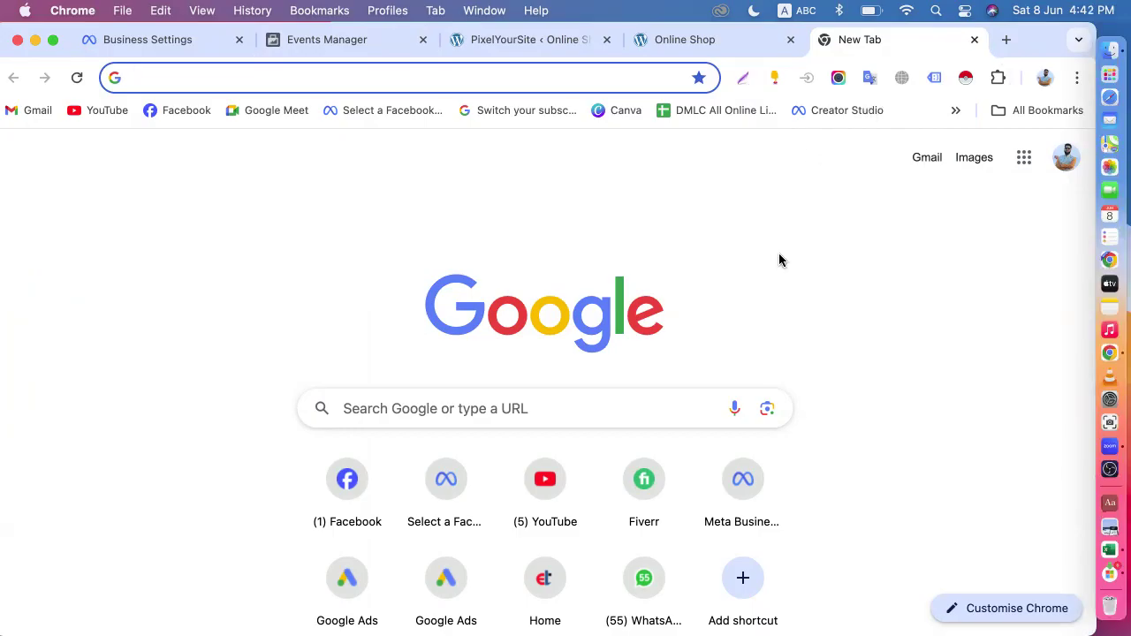
click(382, 404)
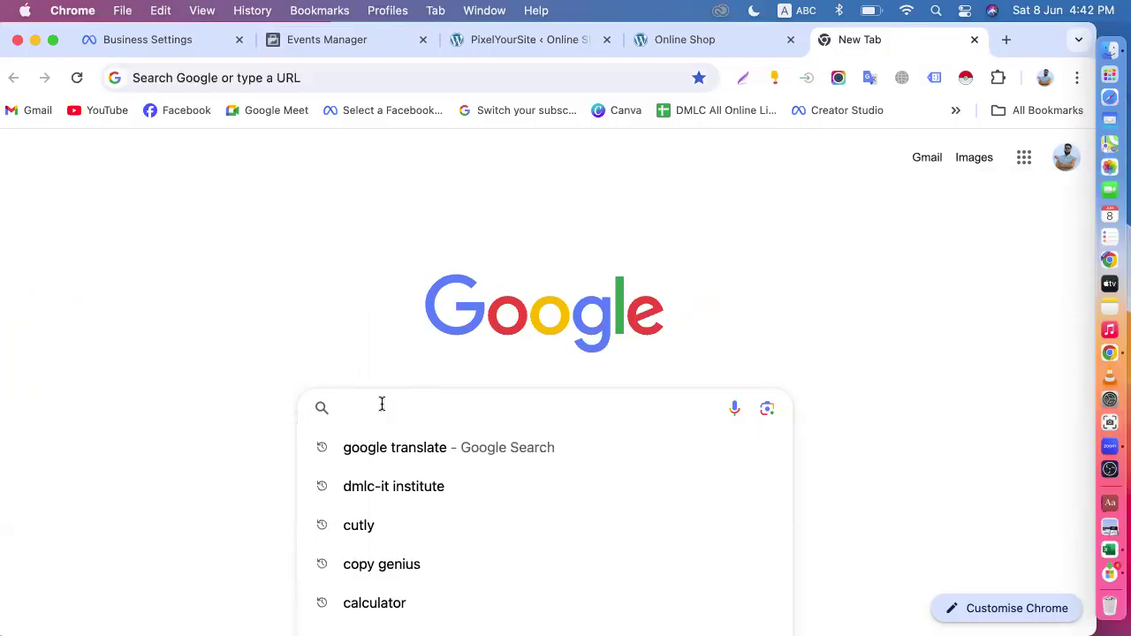
text(pixel helper)
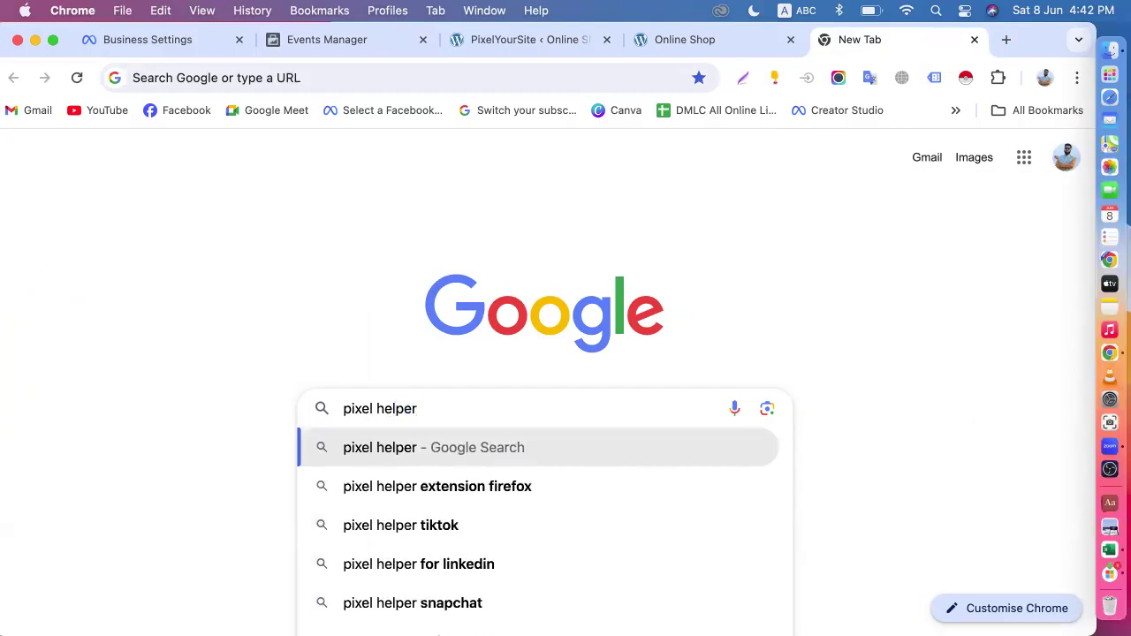
key(Return)
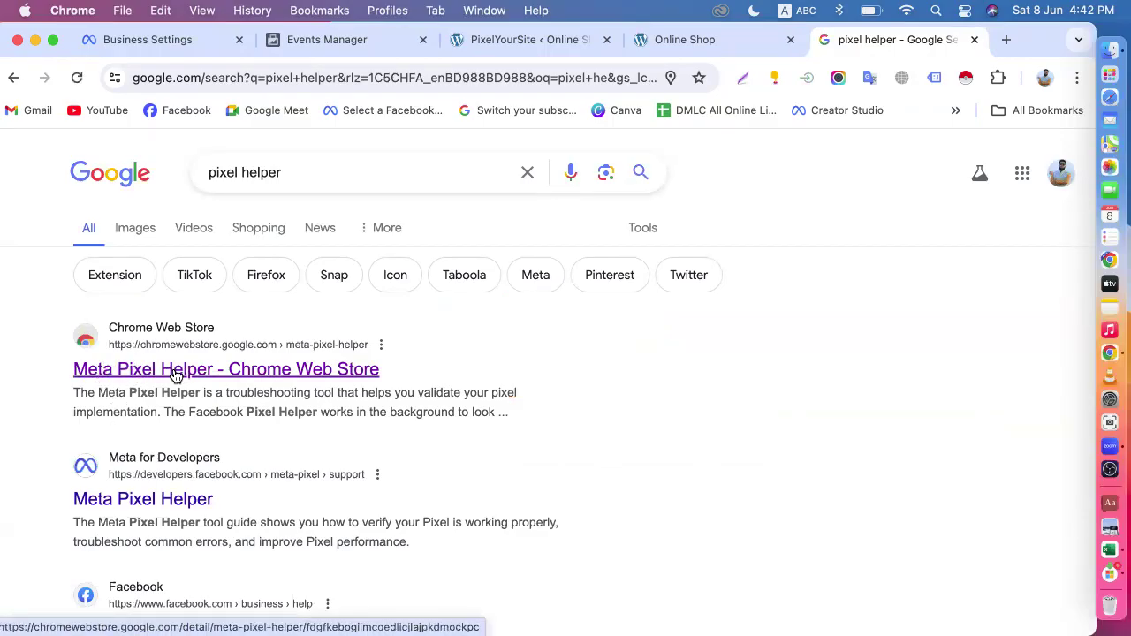
click(339, 371)
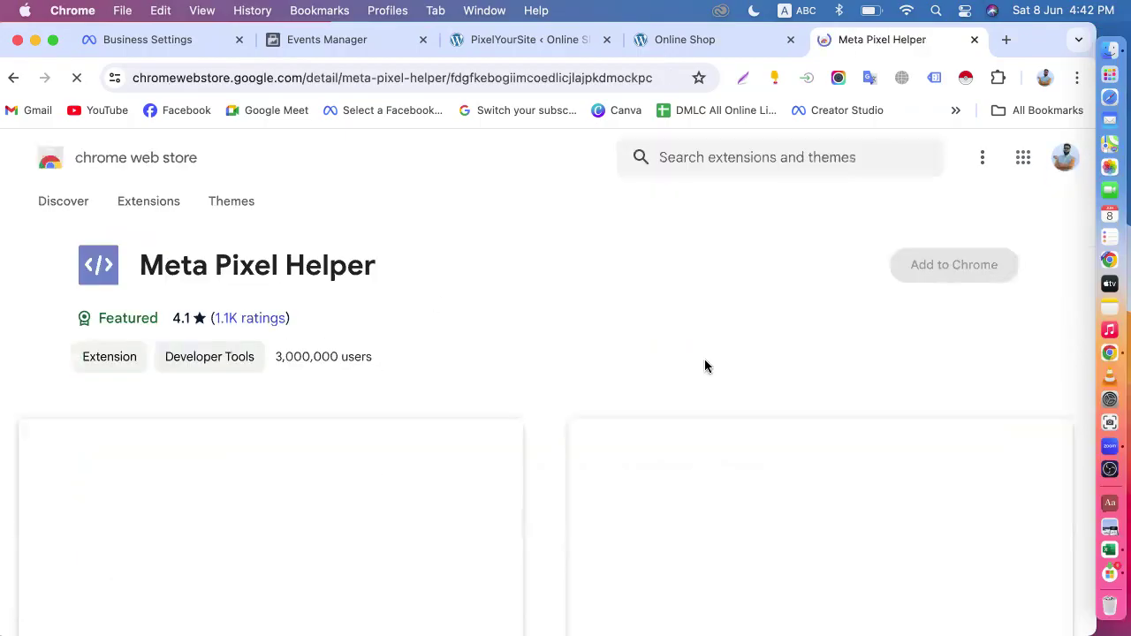
- Add the Meta Pixel Helper extension to Chrome and dismiss the installation notice
click(937, 270)
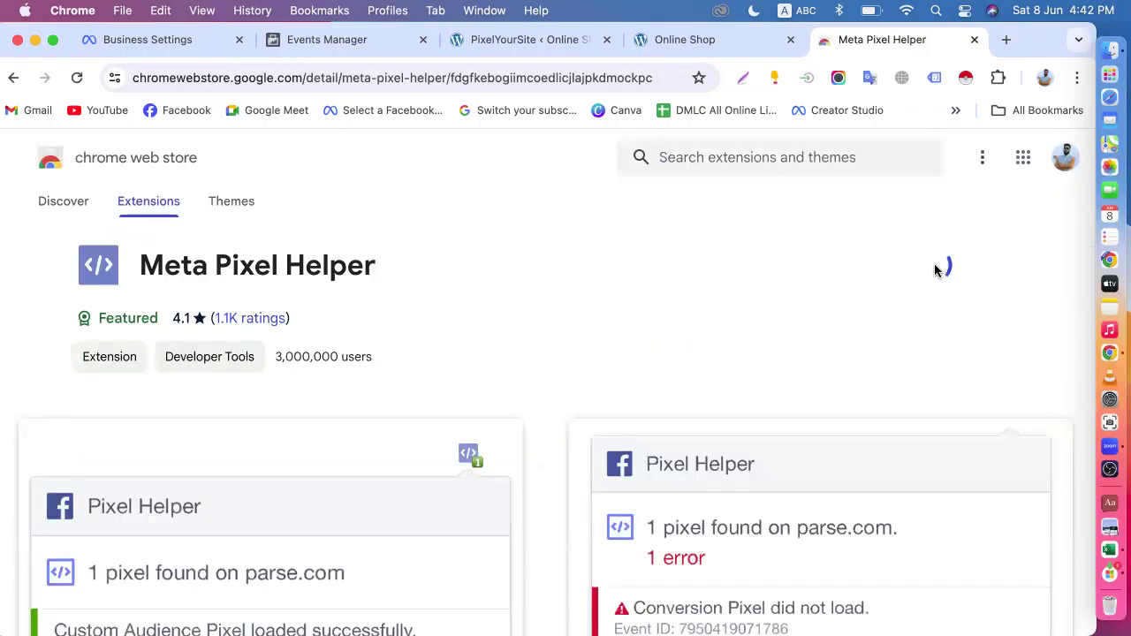
click(675, 383)
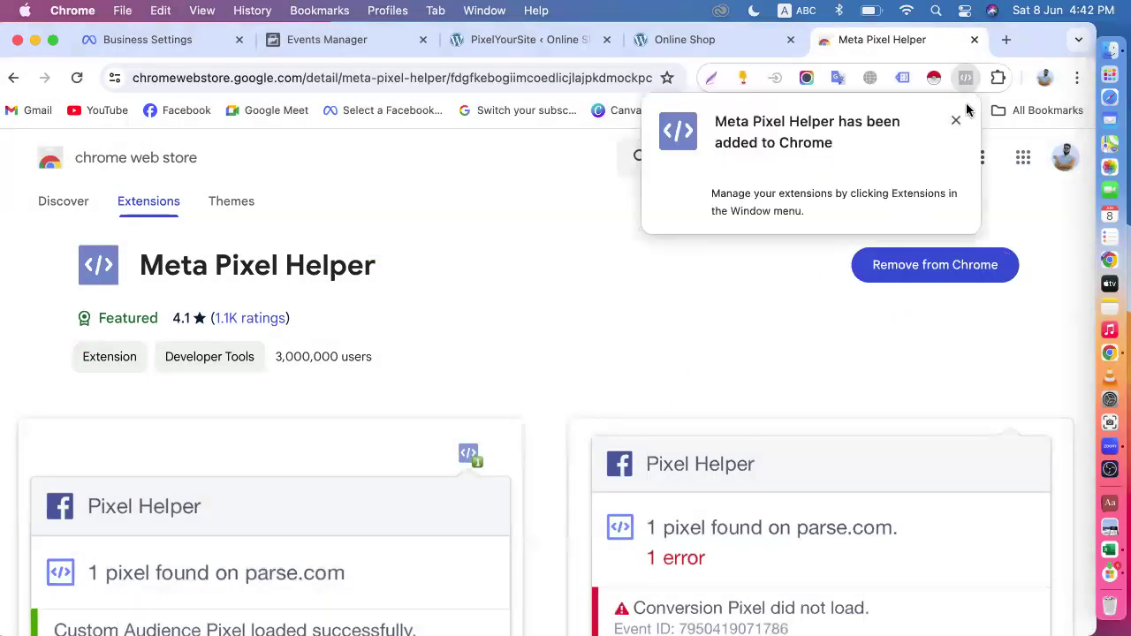
click(954, 119)
- Pin Meta Pixel Helper to the browser's toolbar from the list of installed extensions
click(999, 78)
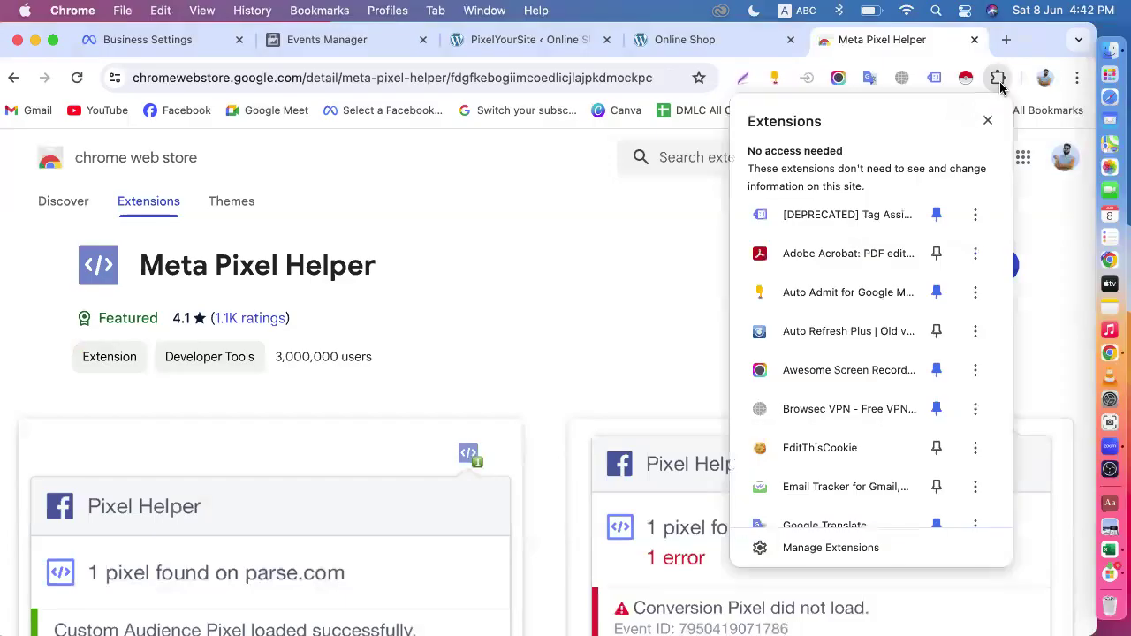
scroll(924, 340, down, 2)
scroll(924, 346, down, 6)
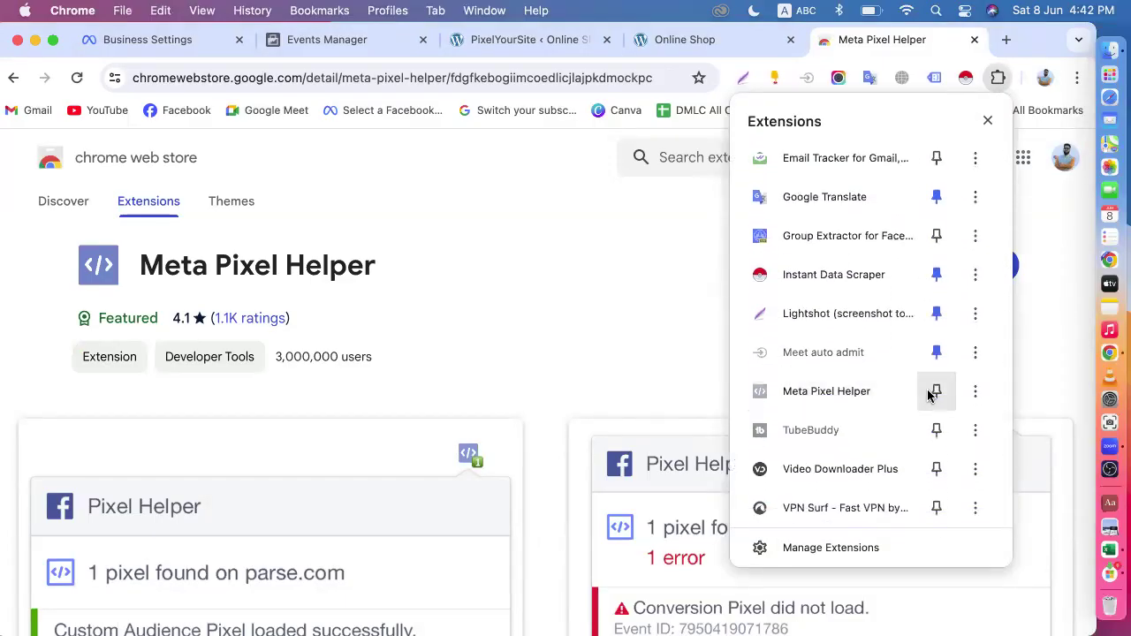
click(936, 391)
click(616, 308)
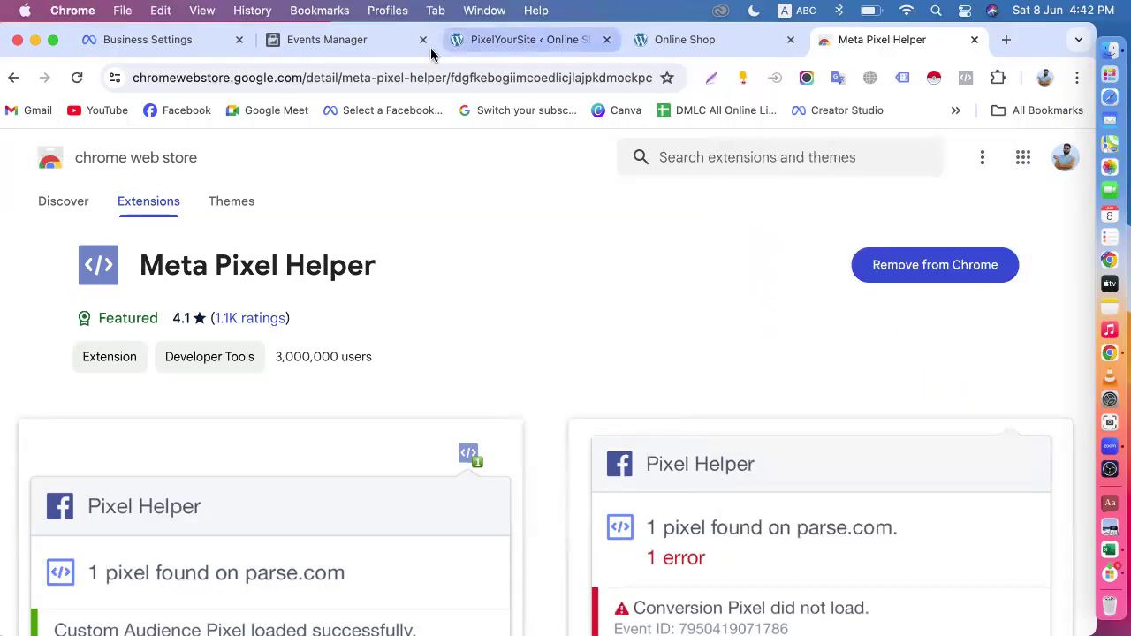
- Glance at the dataset's overview in Events Manager, switch to the Online Shop and reload its home page through the Organic Store logo
click(369, 48)
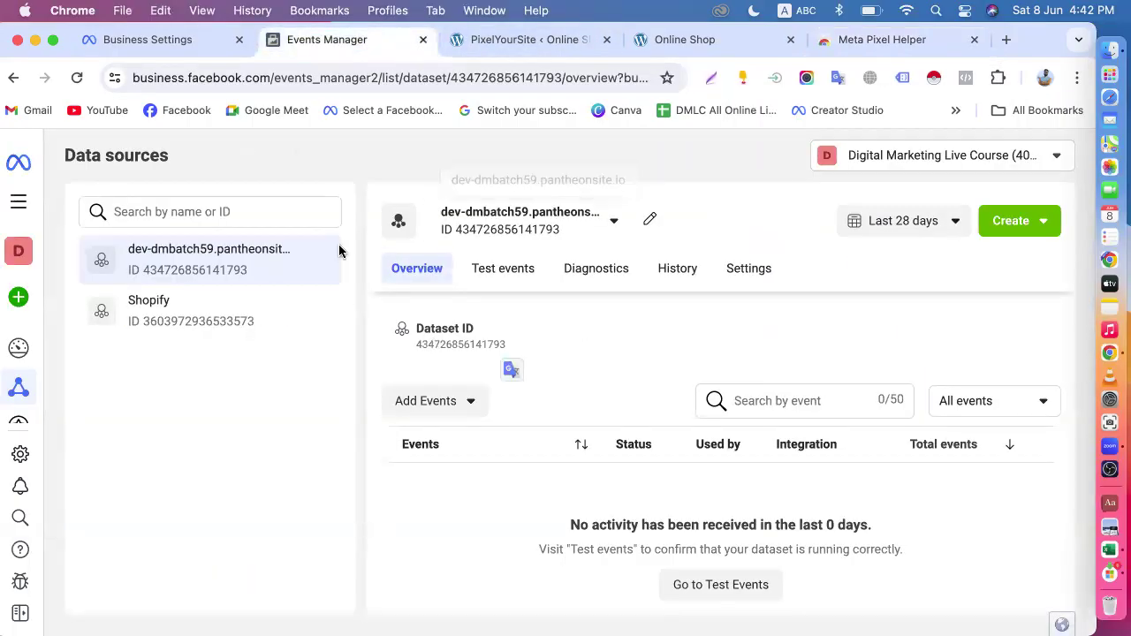
click(672, 37)
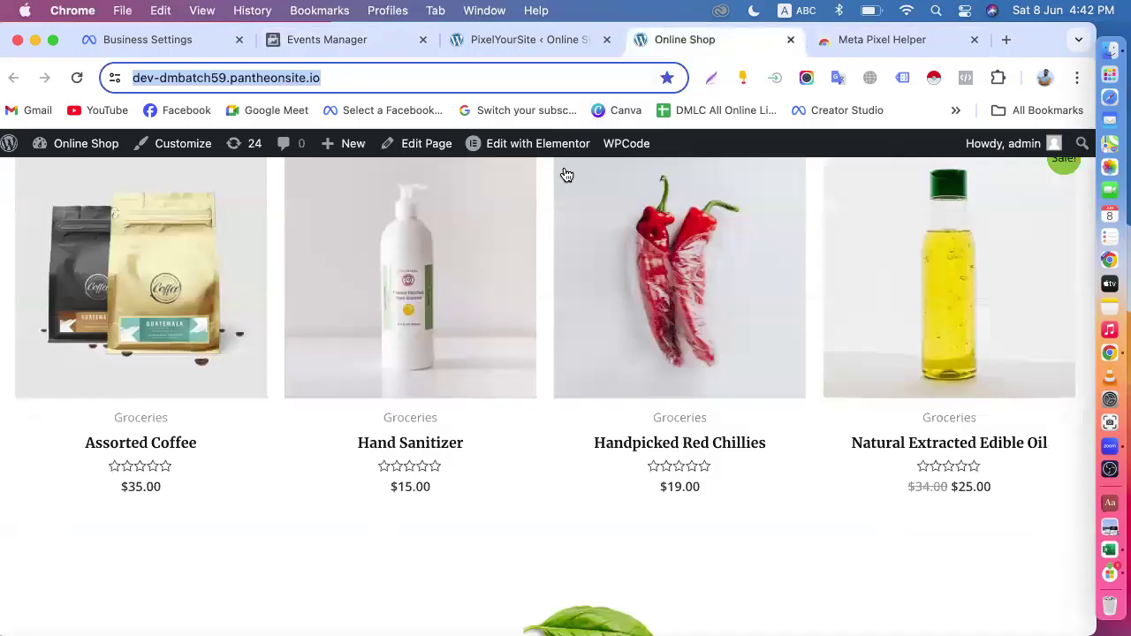
scroll(403, 389, up, 10)
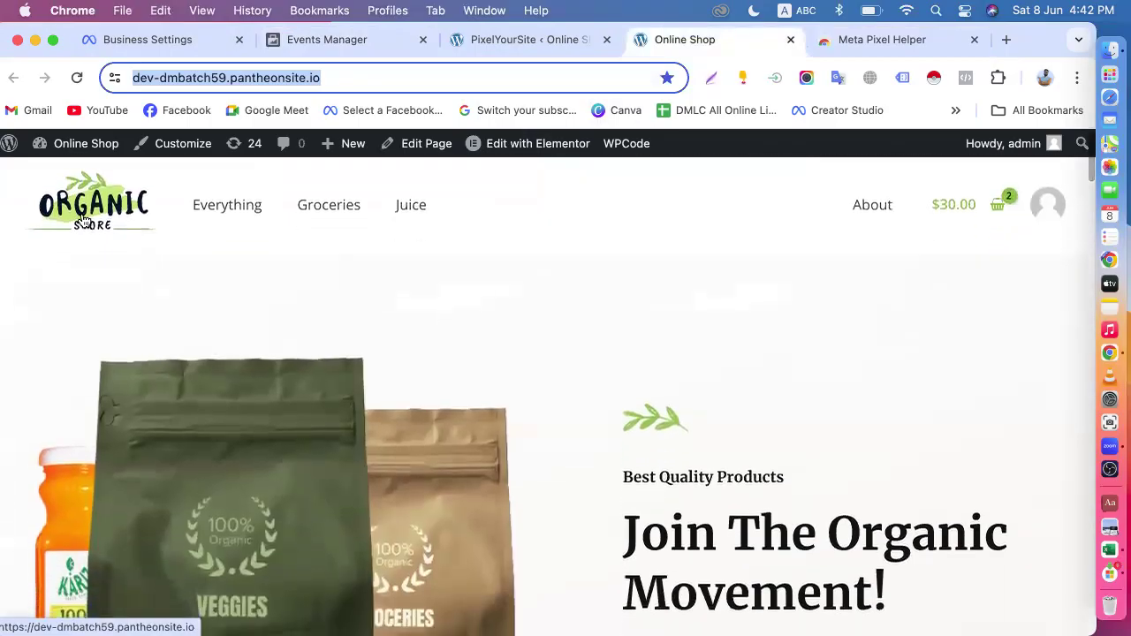
click(84, 219)
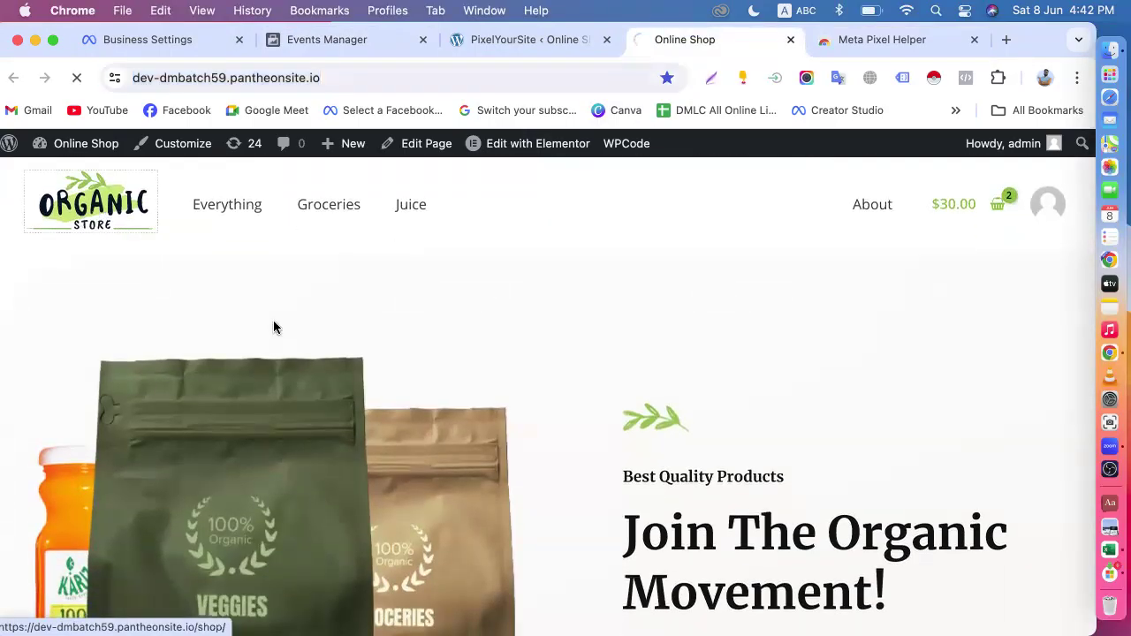
- Browse the Online Shop home page and open the Hand Sanitizer page from the Best Selling Products
scroll(386, 365, down, 9)
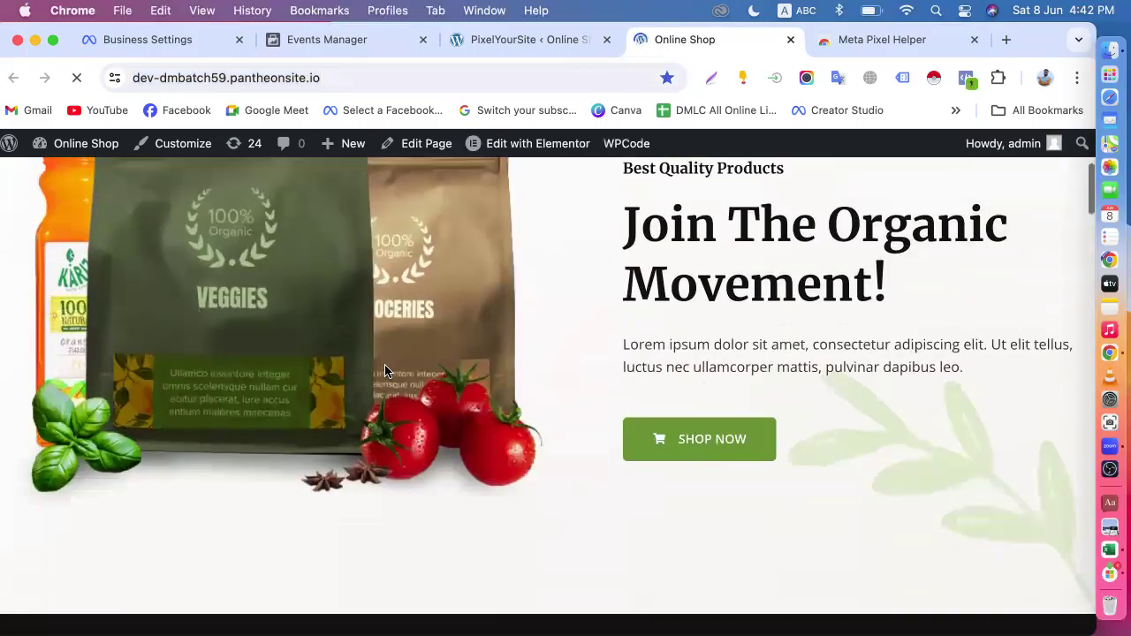
scroll(385, 371, up, 10)
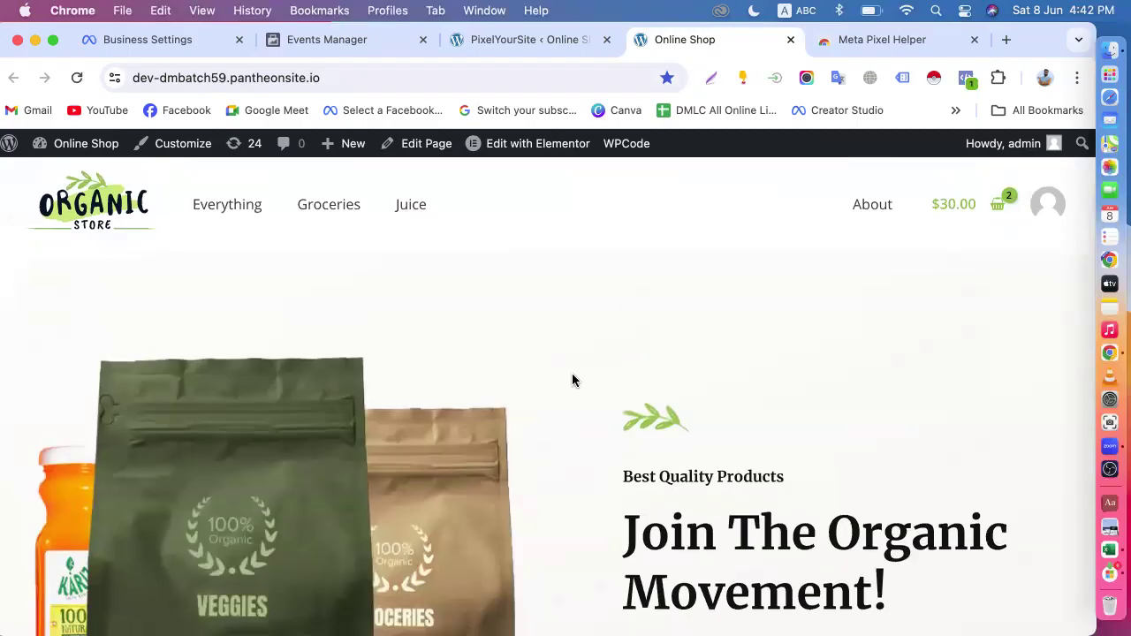
scroll(572, 380, down, 3)
scroll(604, 353, down, 6)
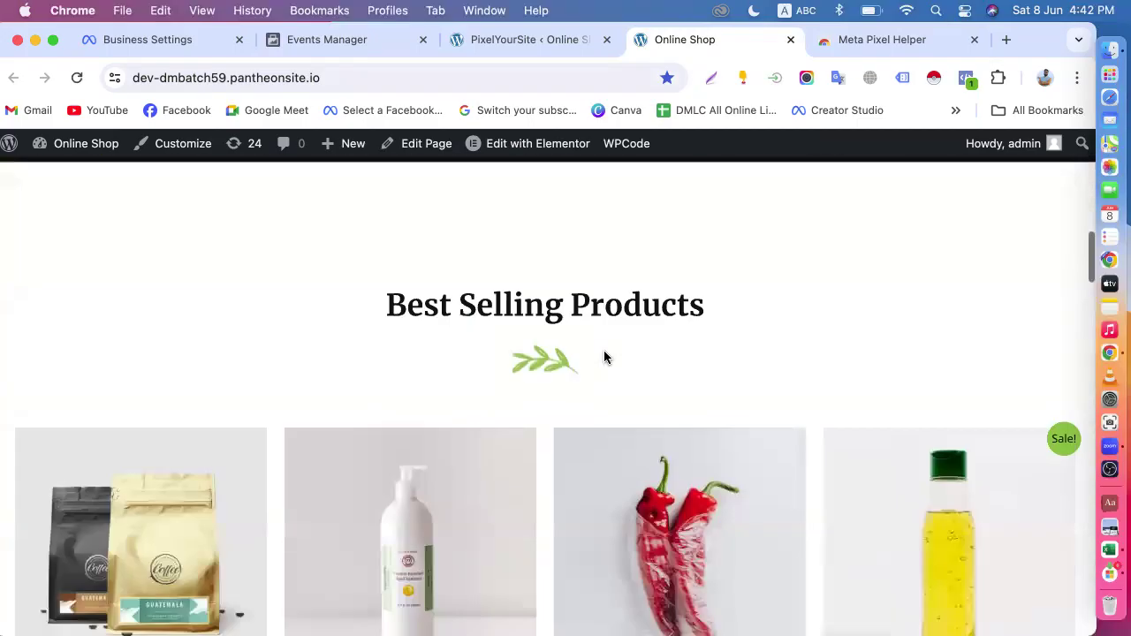
scroll(605, 357, down, 8)
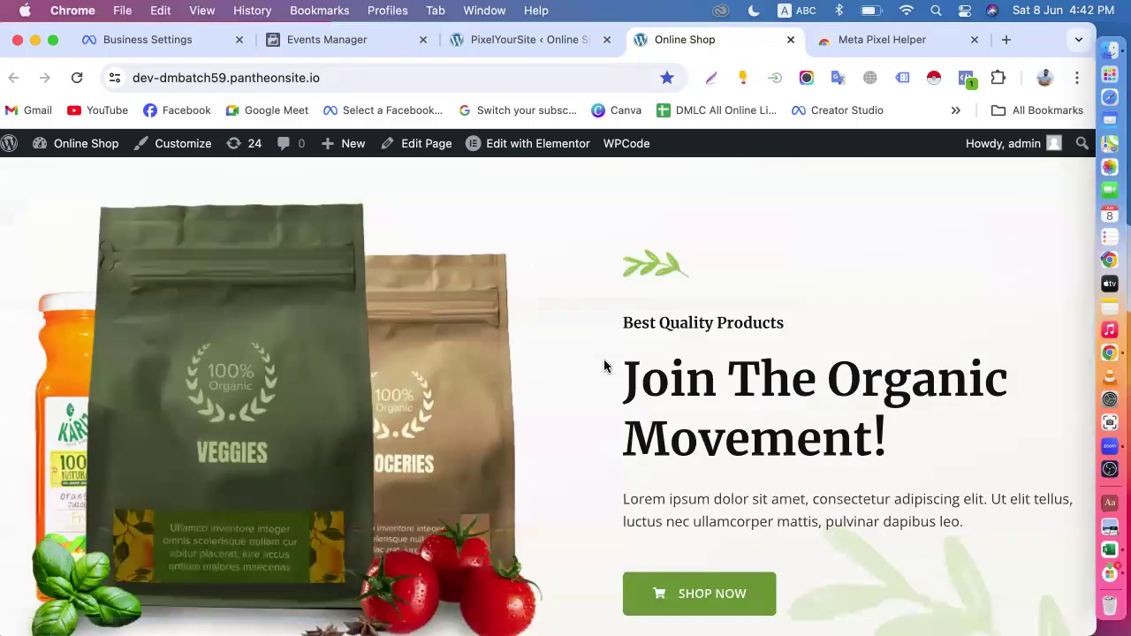
scroll(605, 353, down, 3)
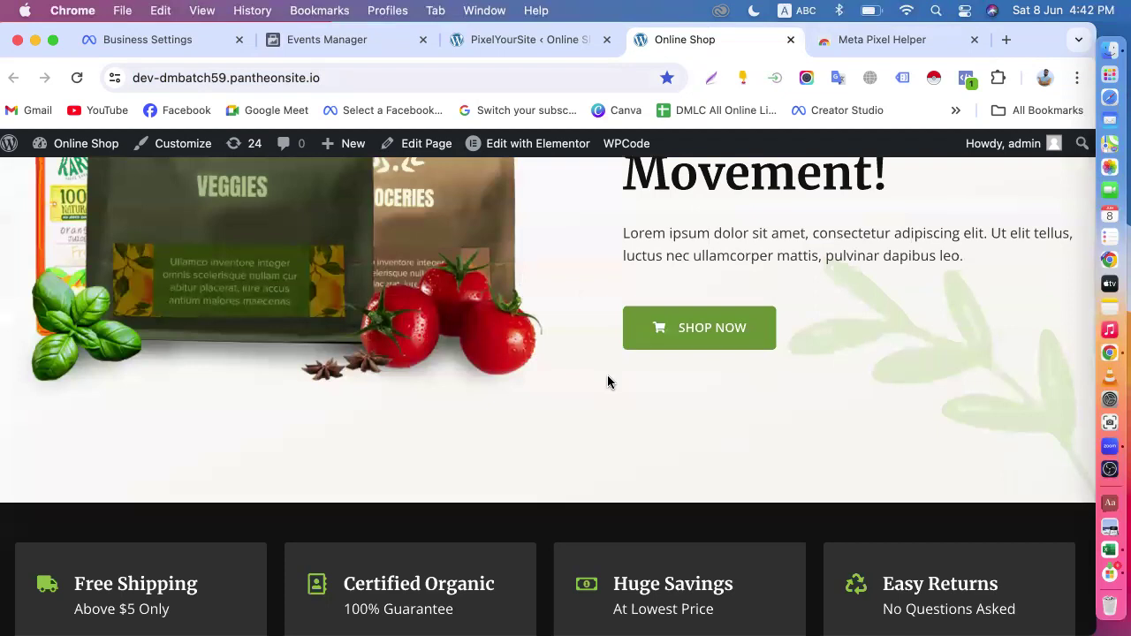
scroll(608, 382, down, 7)
click(443, 444)
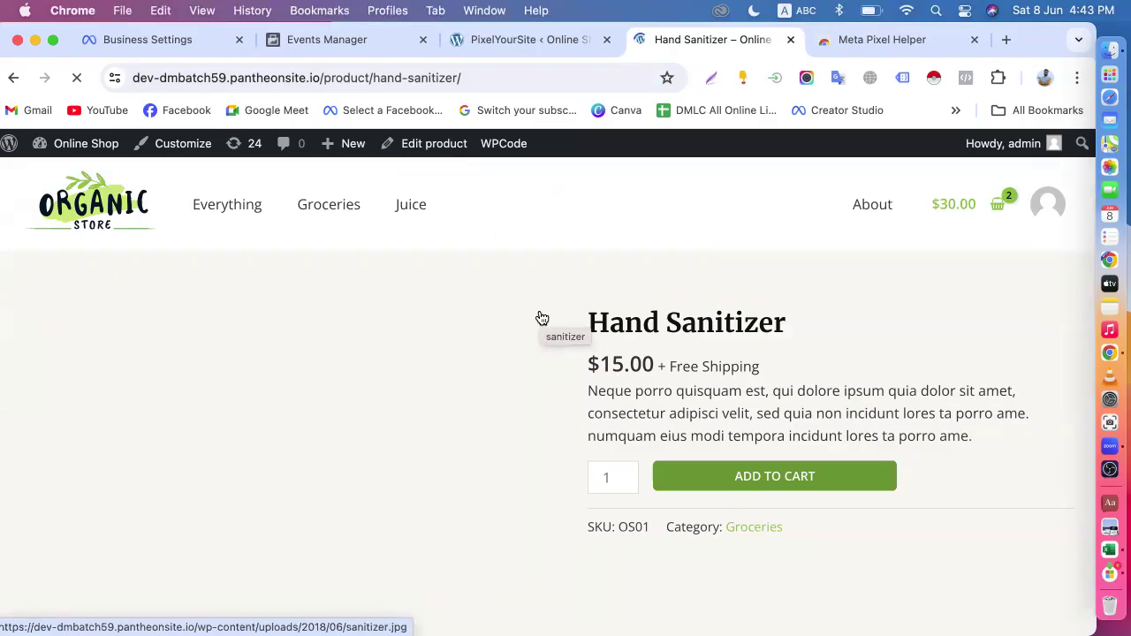
- Add one Hand Sanitizer to the cart and look over the reloaded product page
scroll(539, 318, down, 3)
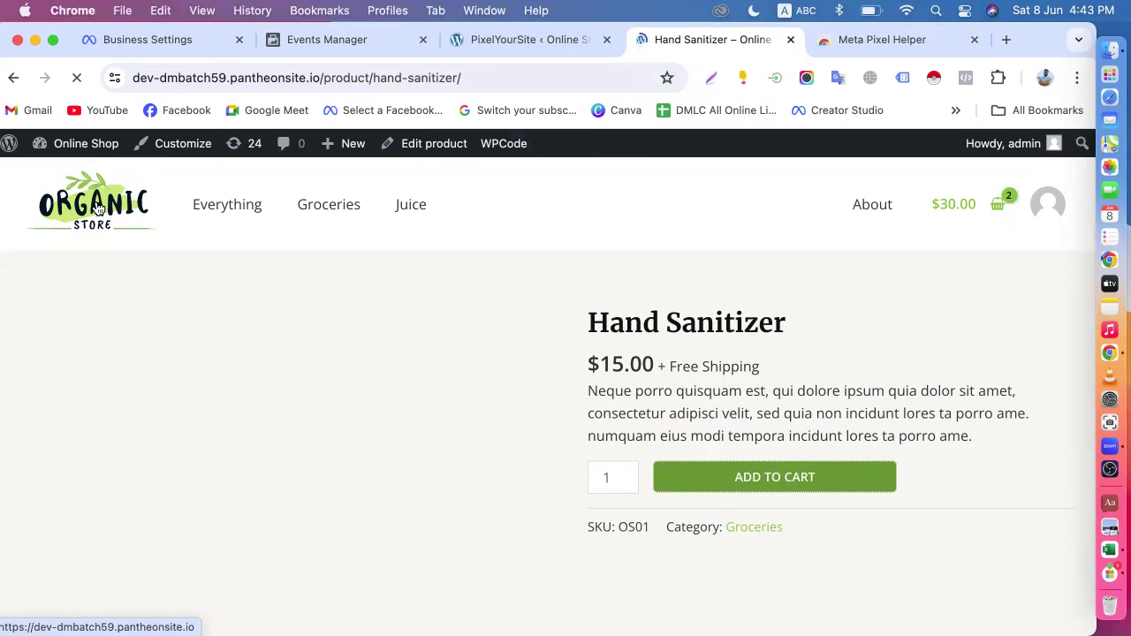
scroll(374, 445, down, 4)
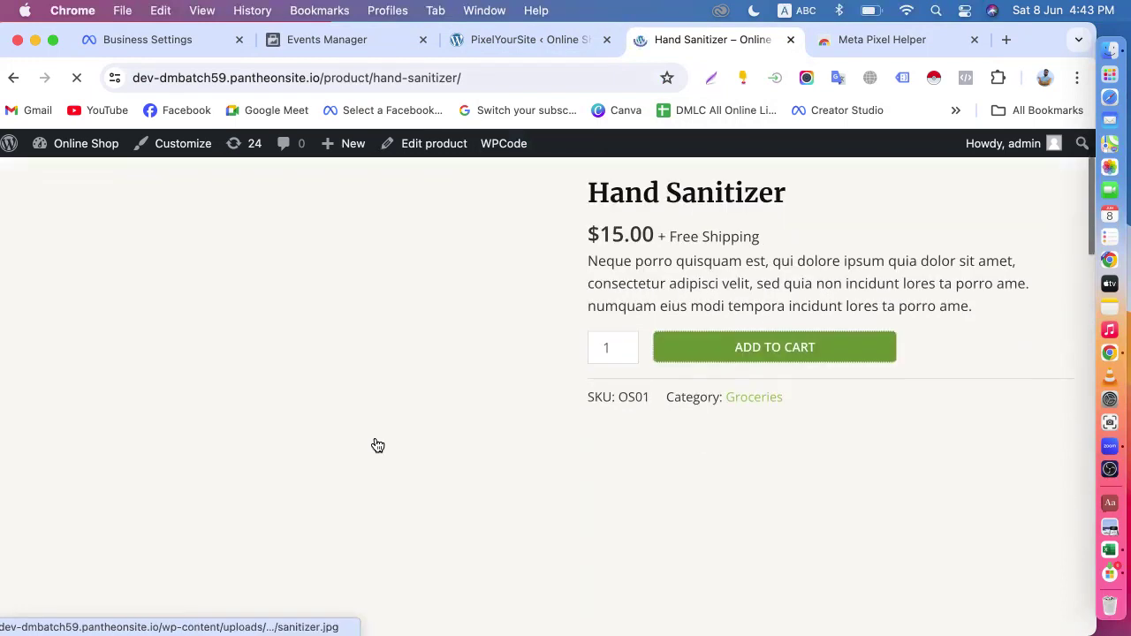
scroll(402, 362, up, 4)
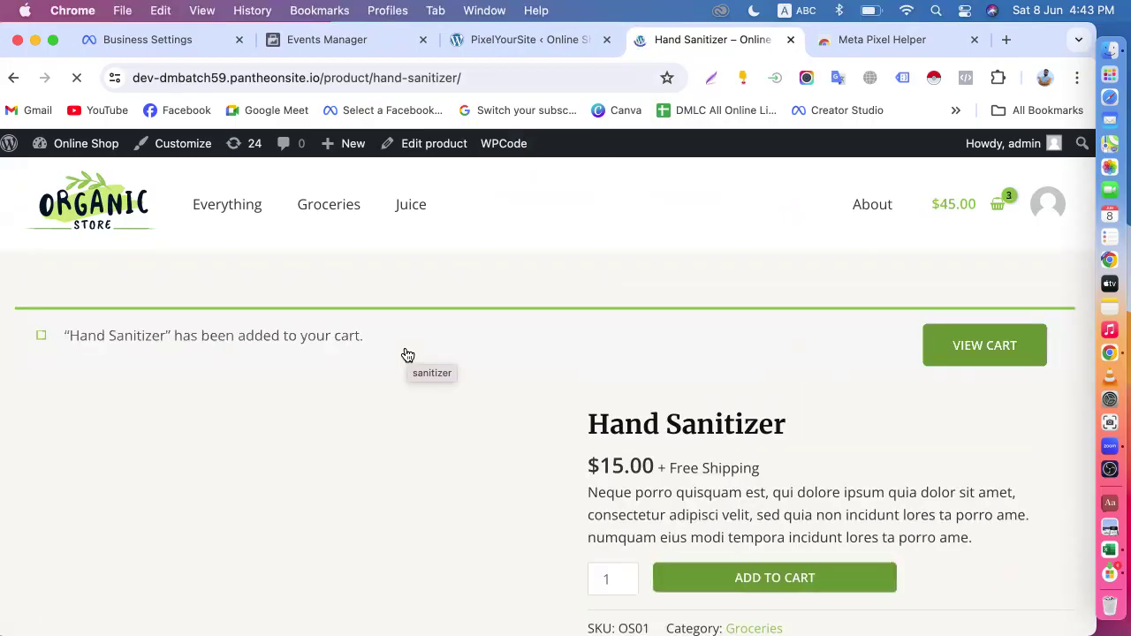
scroll(404, 354, down, 5)
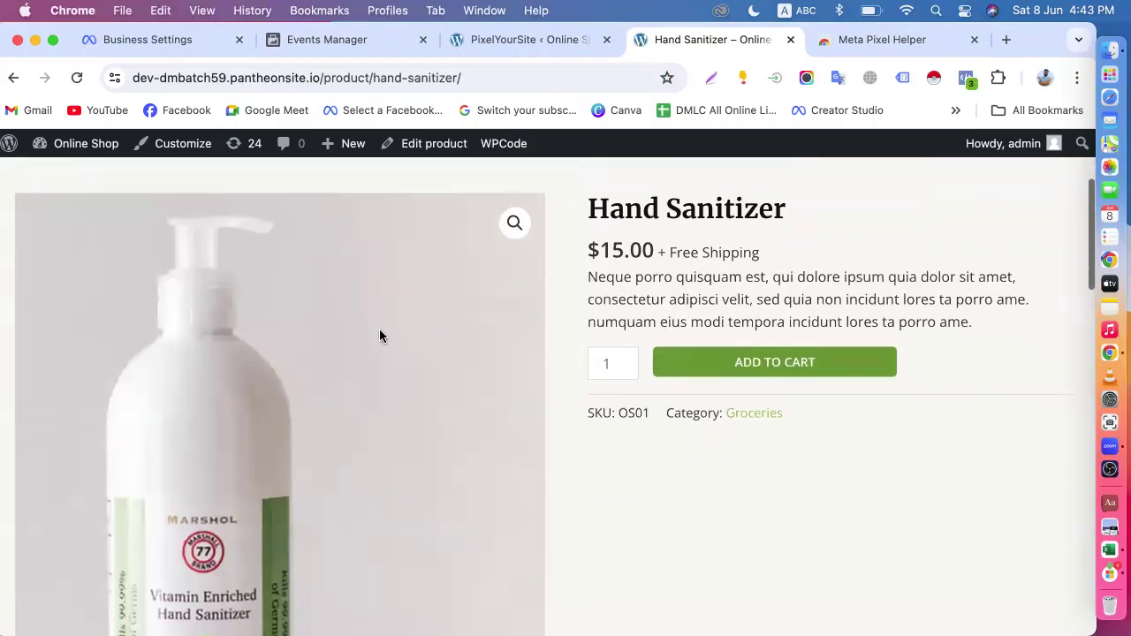
scroll(394, 361, down, 4)
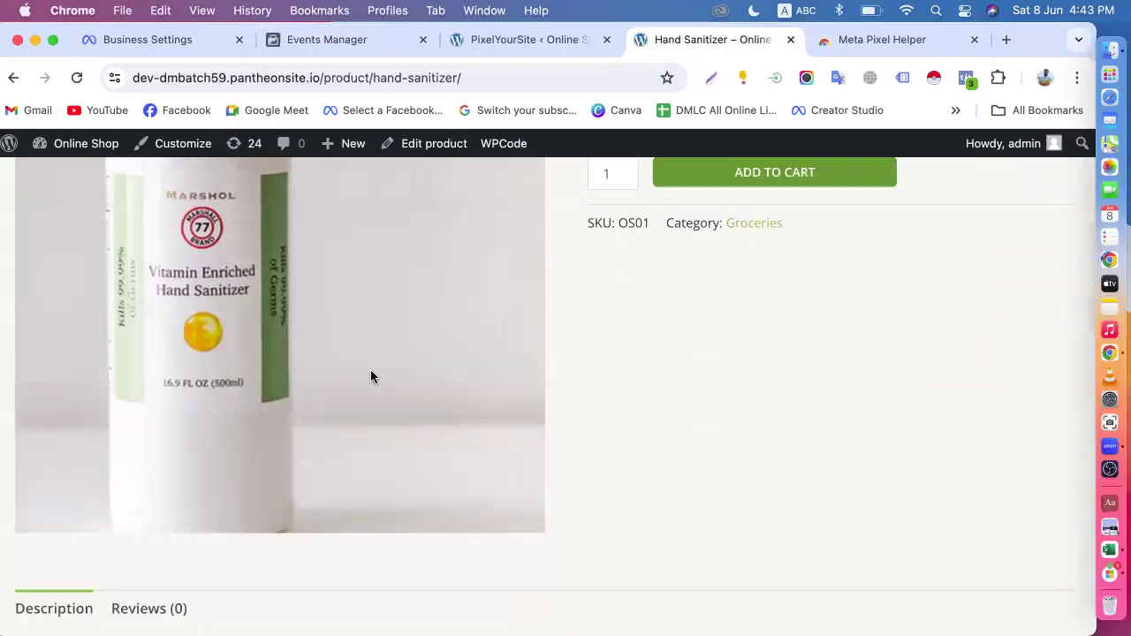
scroll(416, 360, up, 6)
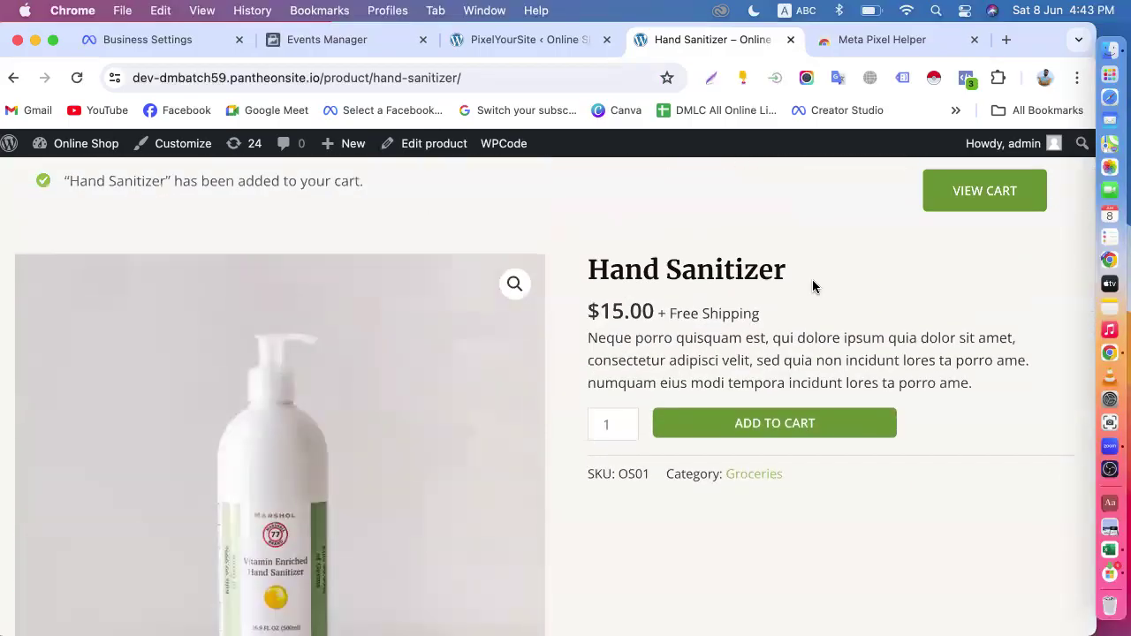
- Inspect the product page's pixel and events in Meta Pixel Helper and compare the pixel ID with the dataset in Events Manager
click(966, 78)
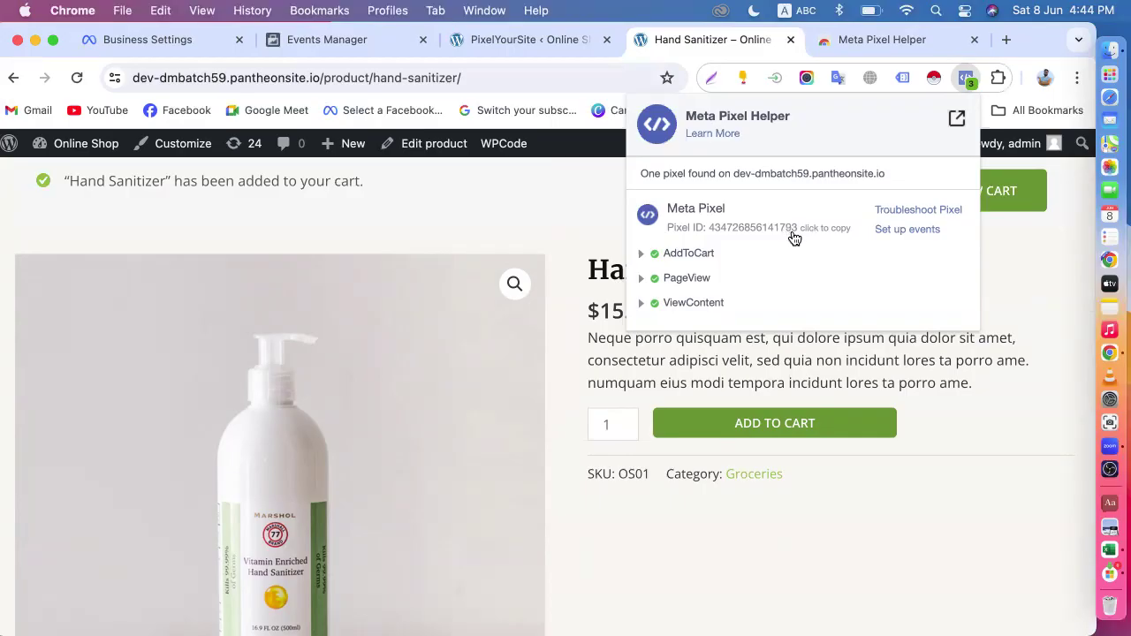
click(305, 49)
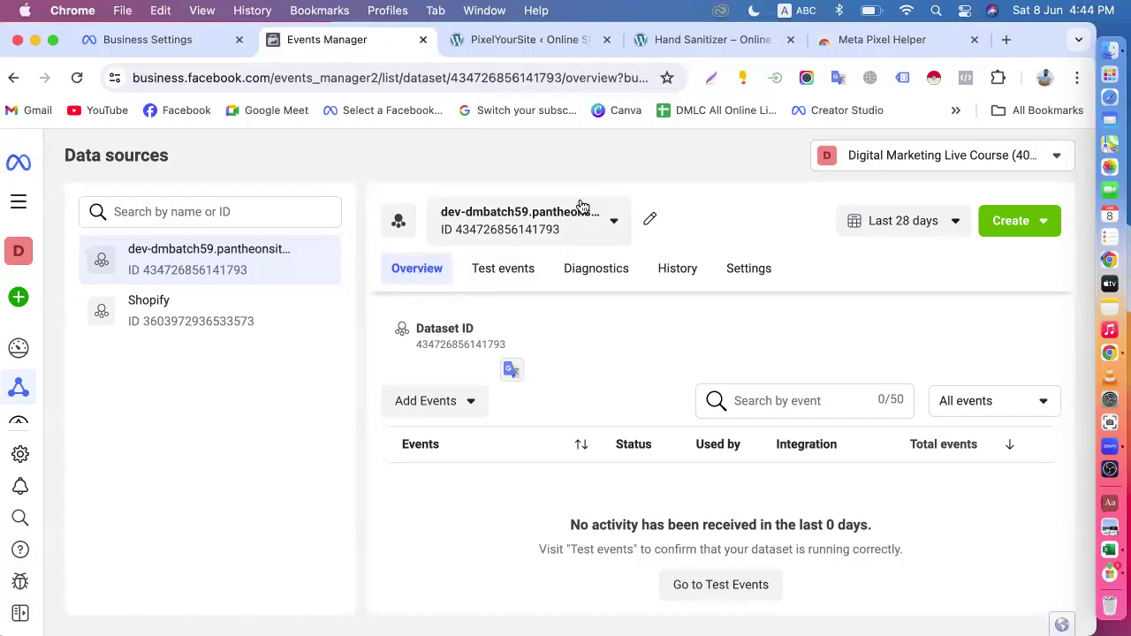
click(842, 43)
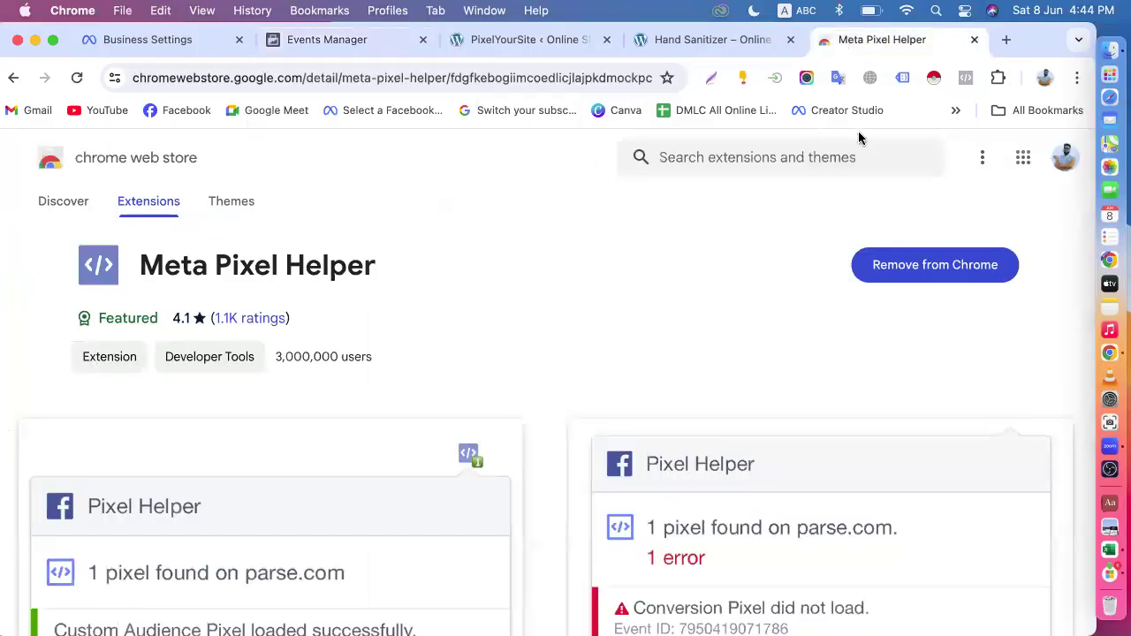
click(726, 44)
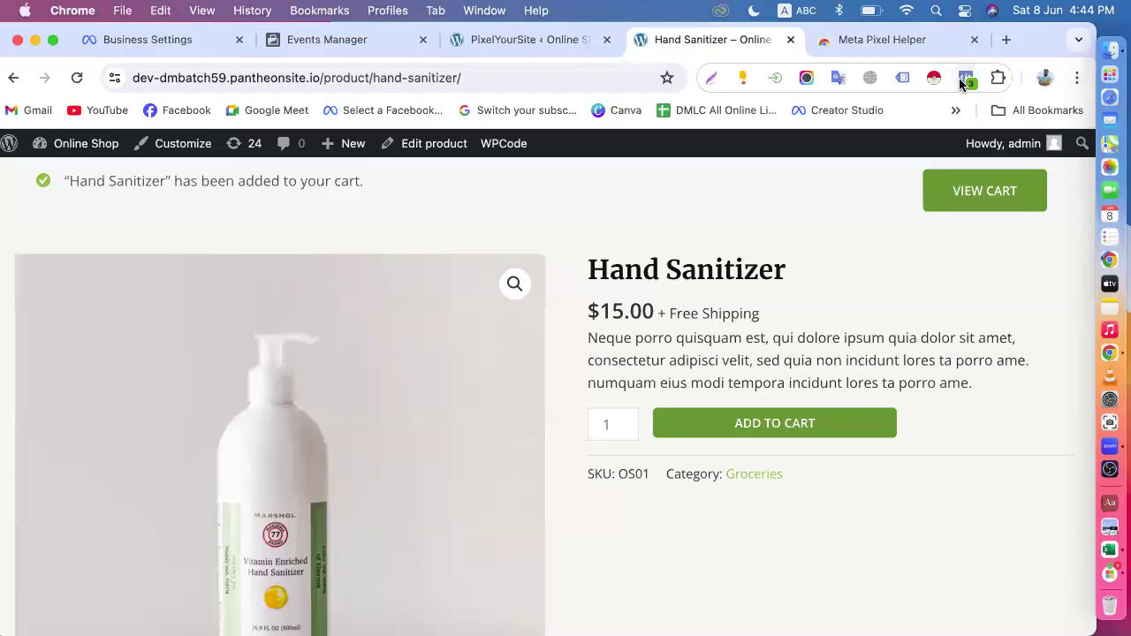
- Look through the extension's Chrome Web Store page and check that page for a pixel with Meta Pixel Helper
click(866, 40)
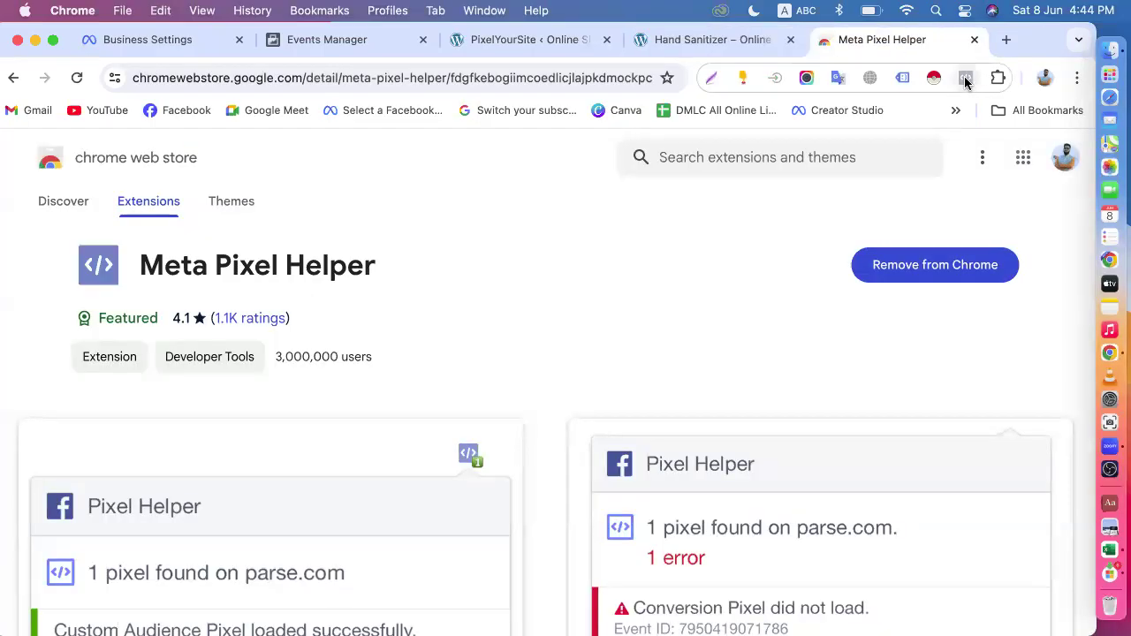
scroll(840, 329, down, 2)
scroll(841, 331, up, 2)
scroll(841, 334, down, 15)
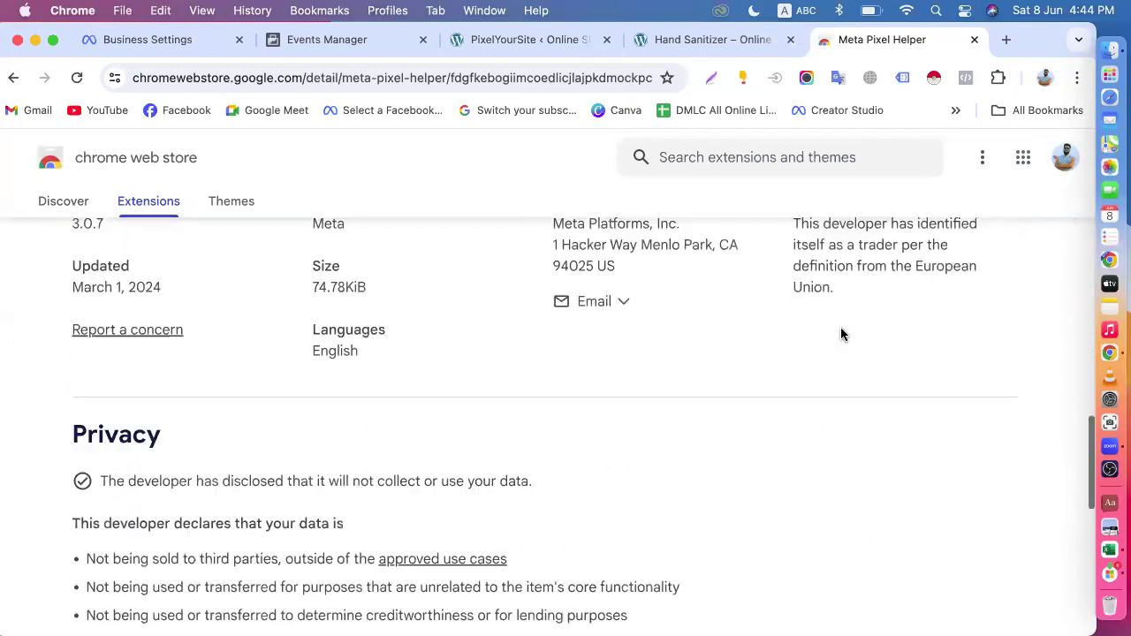
scroll(840, 334, down, 5)
scroll(842, 335, up, 15)
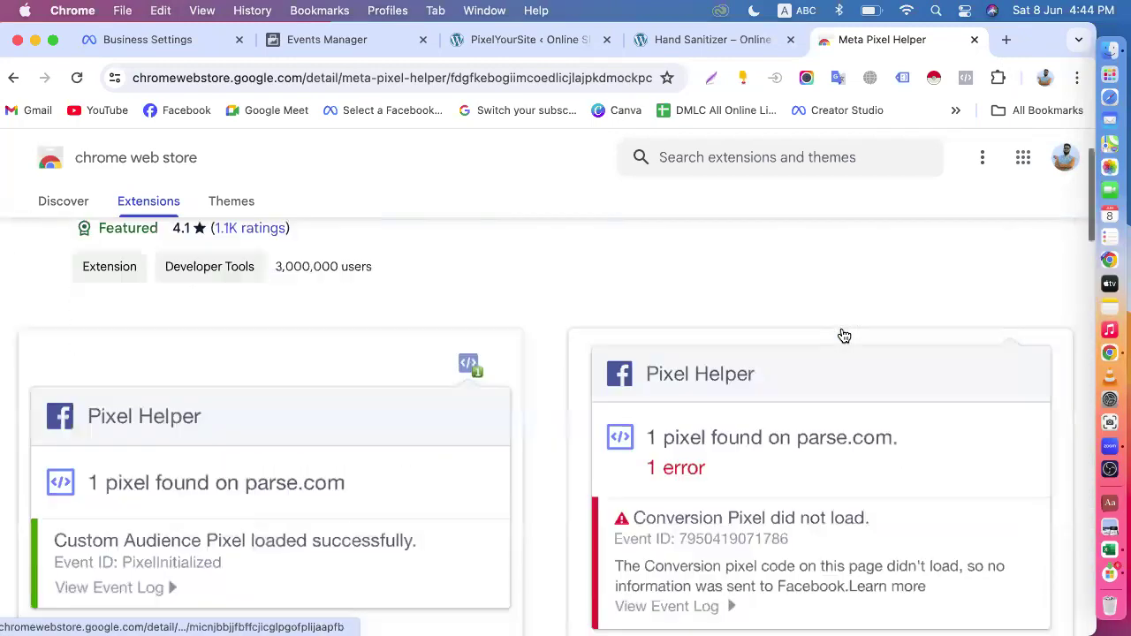
scroll(844, 336, up, 2)
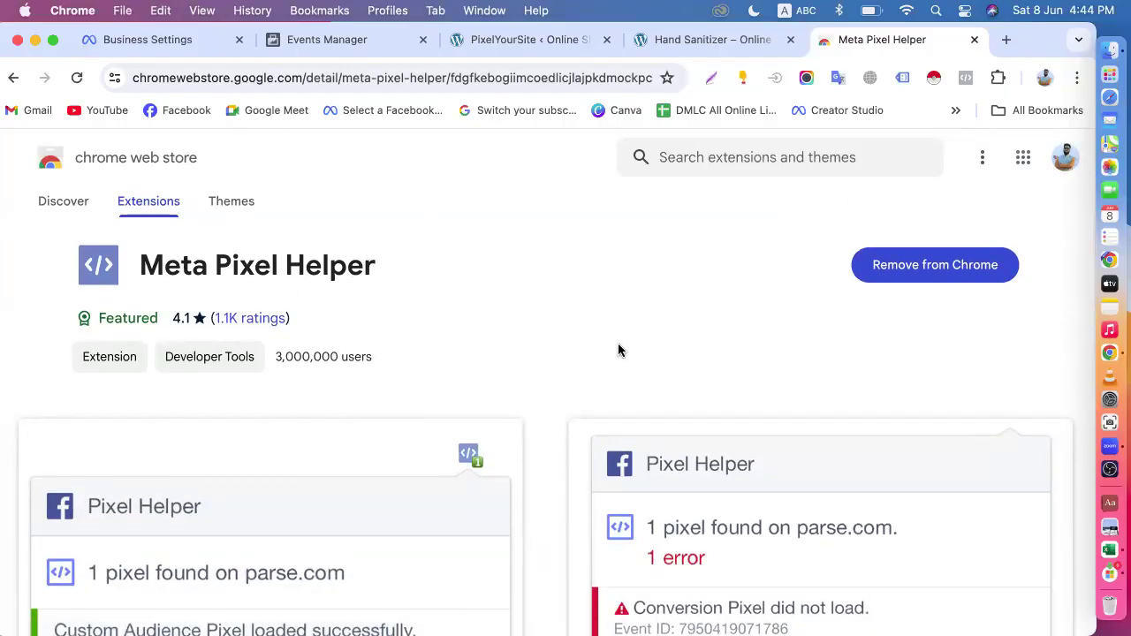
scroll(646, 363, down, 10)
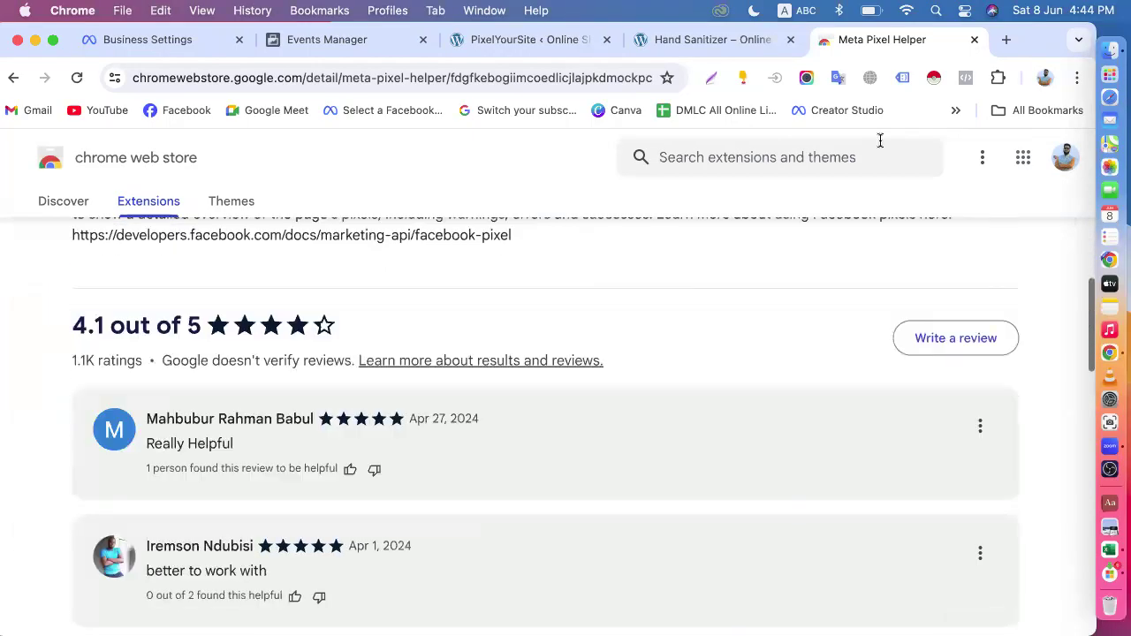
click(964, 78)
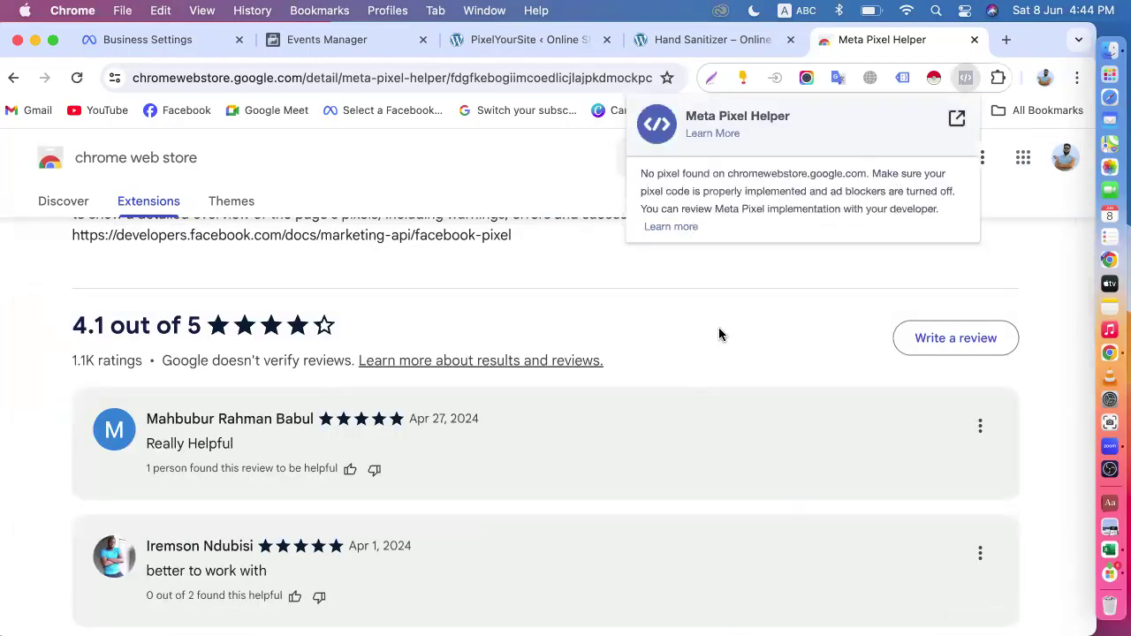
click(725, 304)
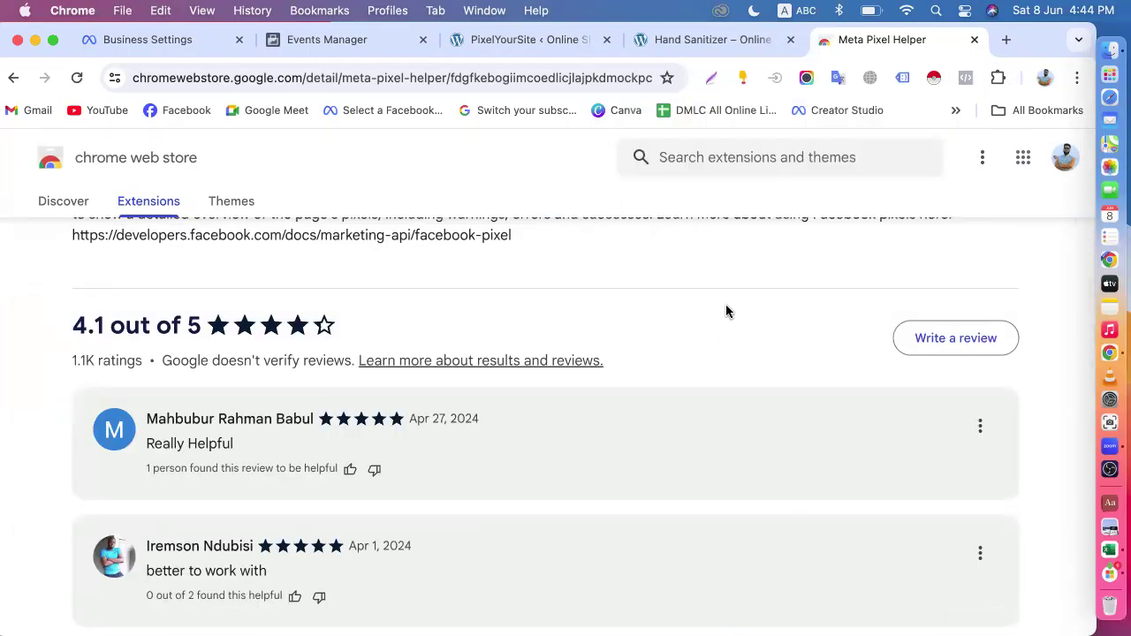
- Open babybazaronline.com in a new tab and go to the Stunt Tricycle Toys product page
click(676, 40)
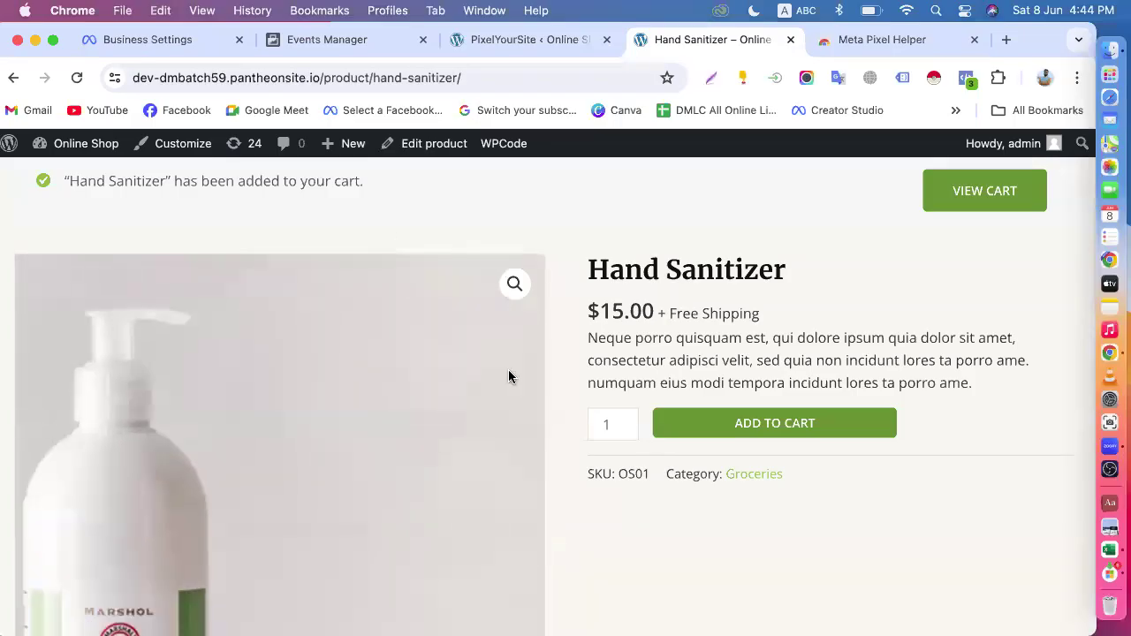
click(1007, 41)
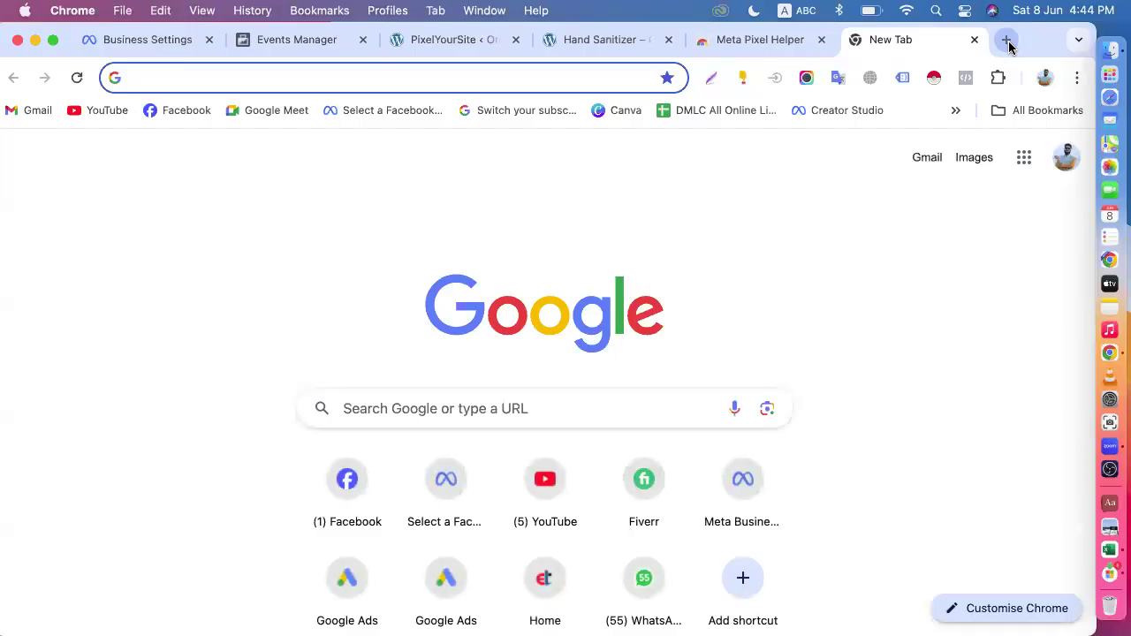
text(b)
key(Return)
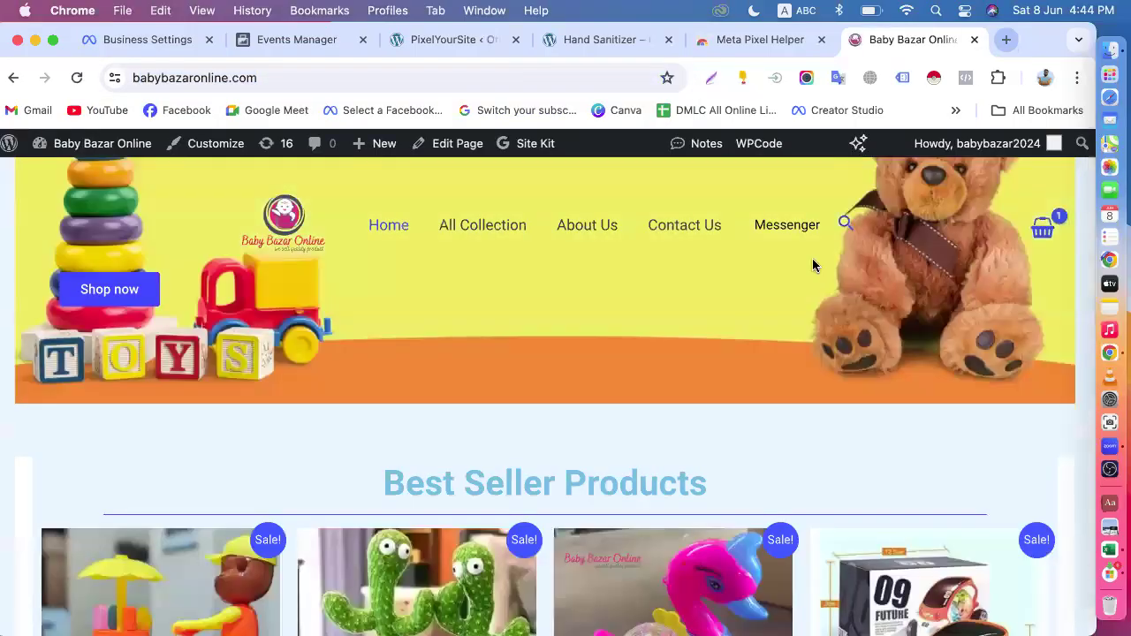
scroll(533, 473, down, 10)
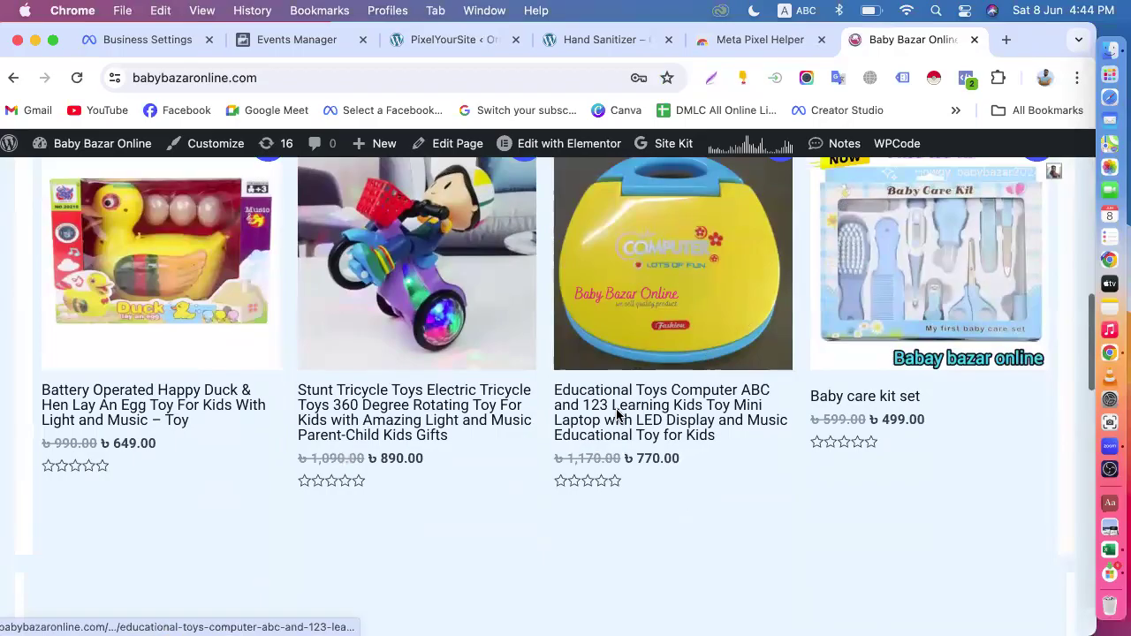
click(425, 416)
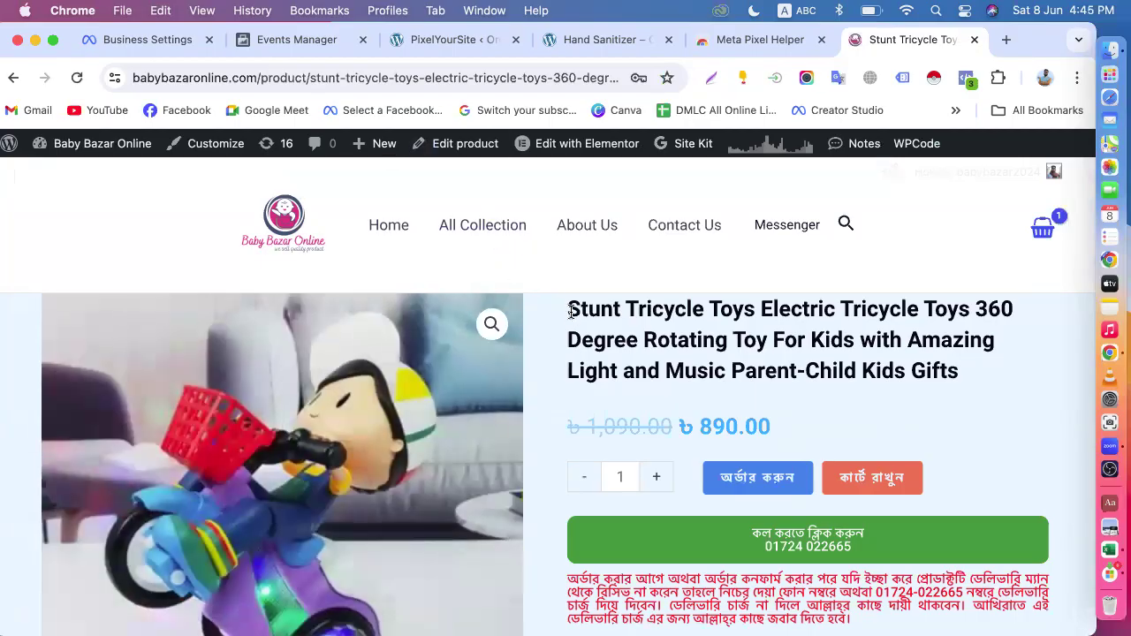
- Examine the pixel and events on the tricycle product page with Meta Pixel Helper and skim the product description
click(966, 78)
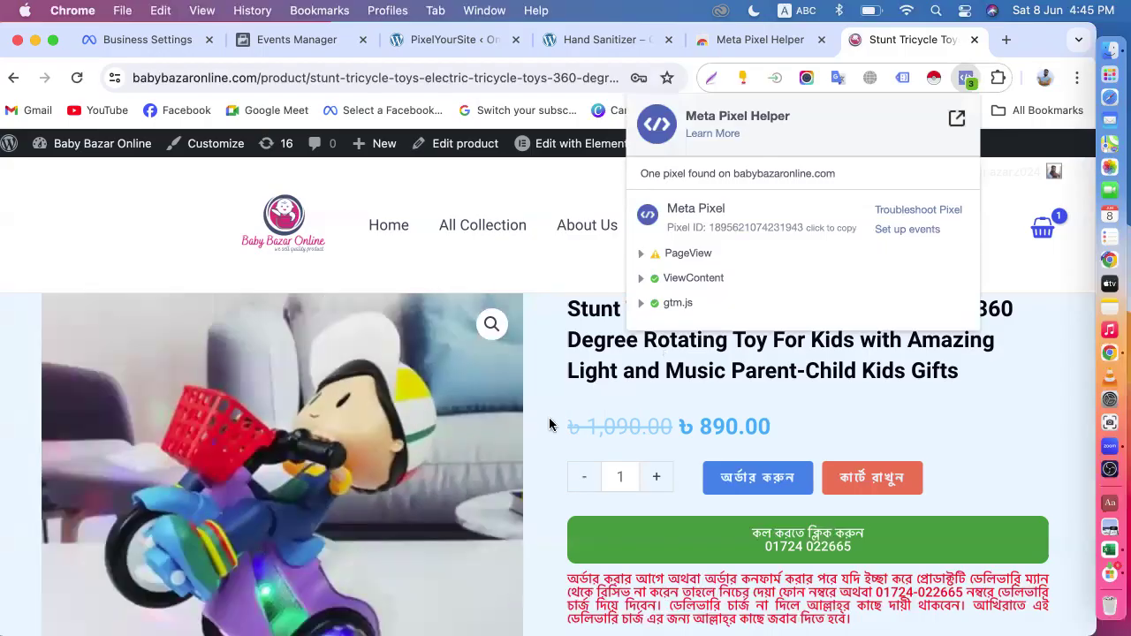
scroll(549, 417, down, 10)
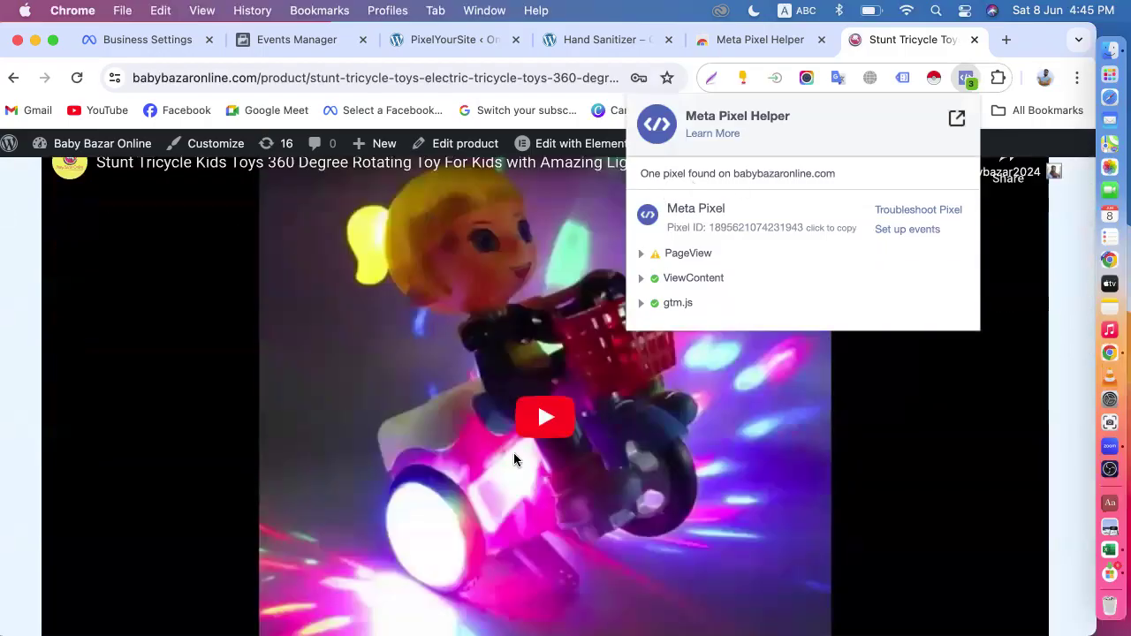
scroll(514, 453, down, 15)
scroll(513, 453, up, 20)
scroll(495, 453, up, 3)
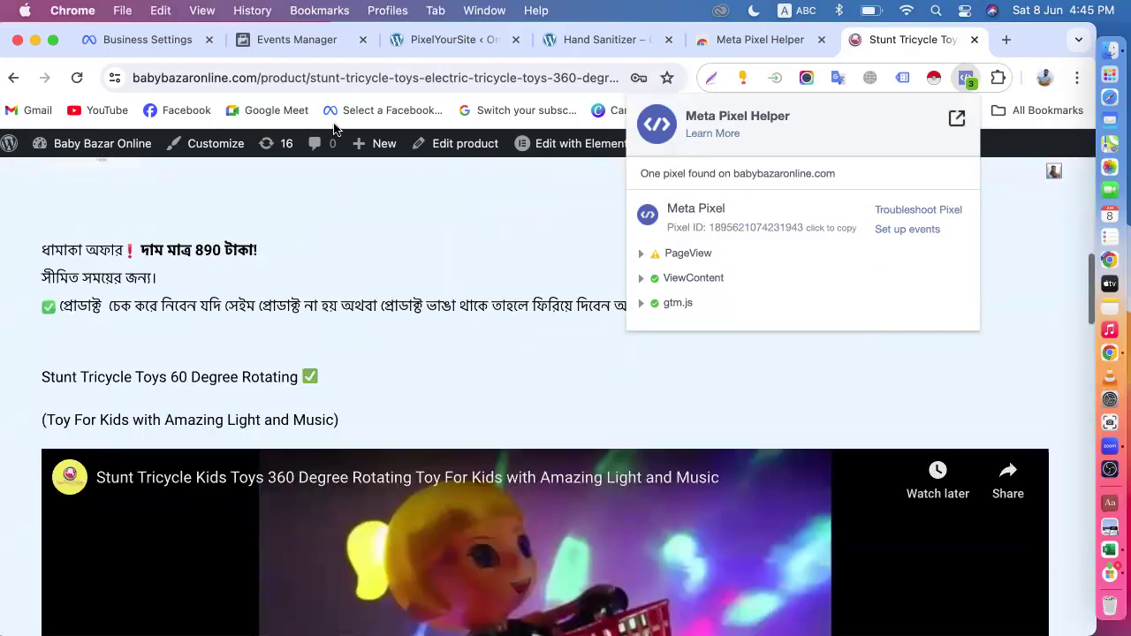
- Replace the tricycle product page's address with dmlivecourse.com and load that site
click(334, 84)
key(BackSpace)
text(dm)
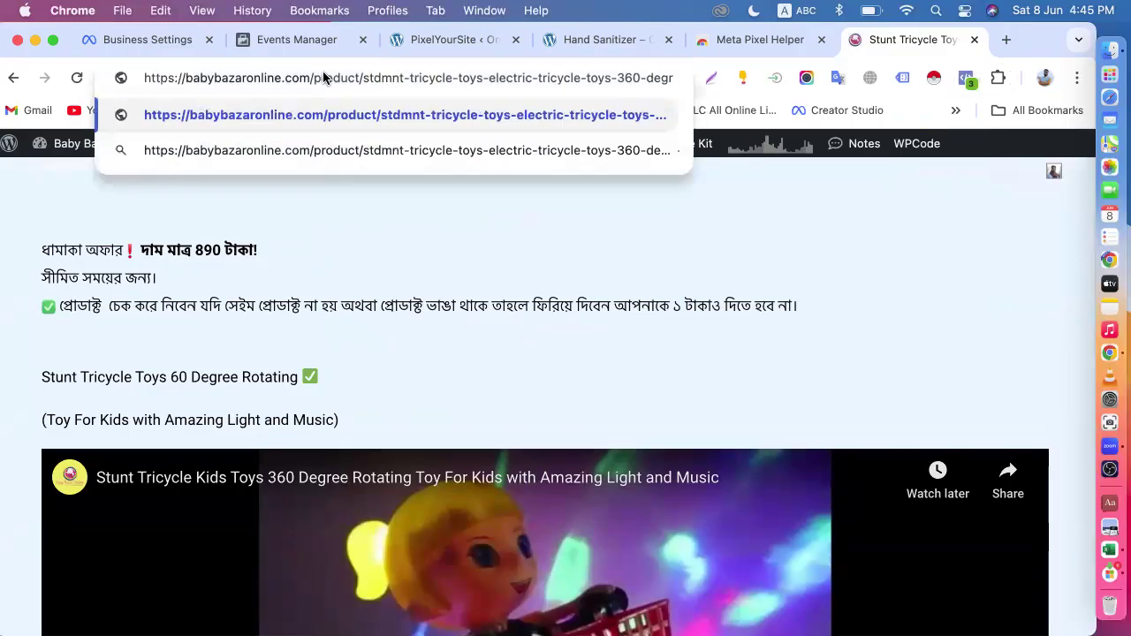
key(super+a)
key(BackSpace)
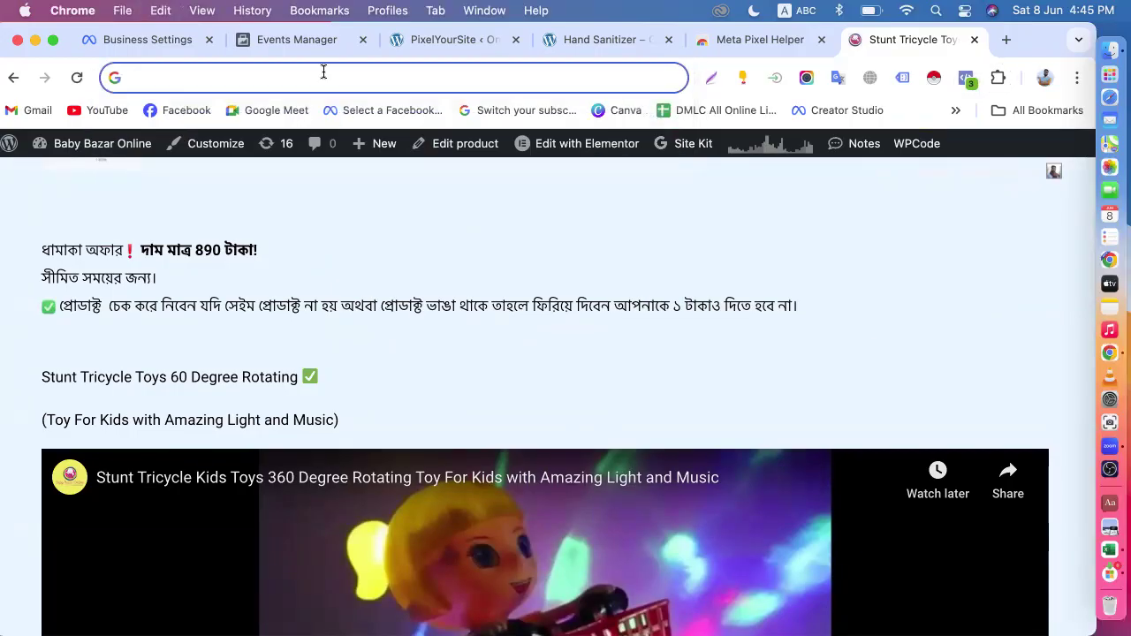
text(d)
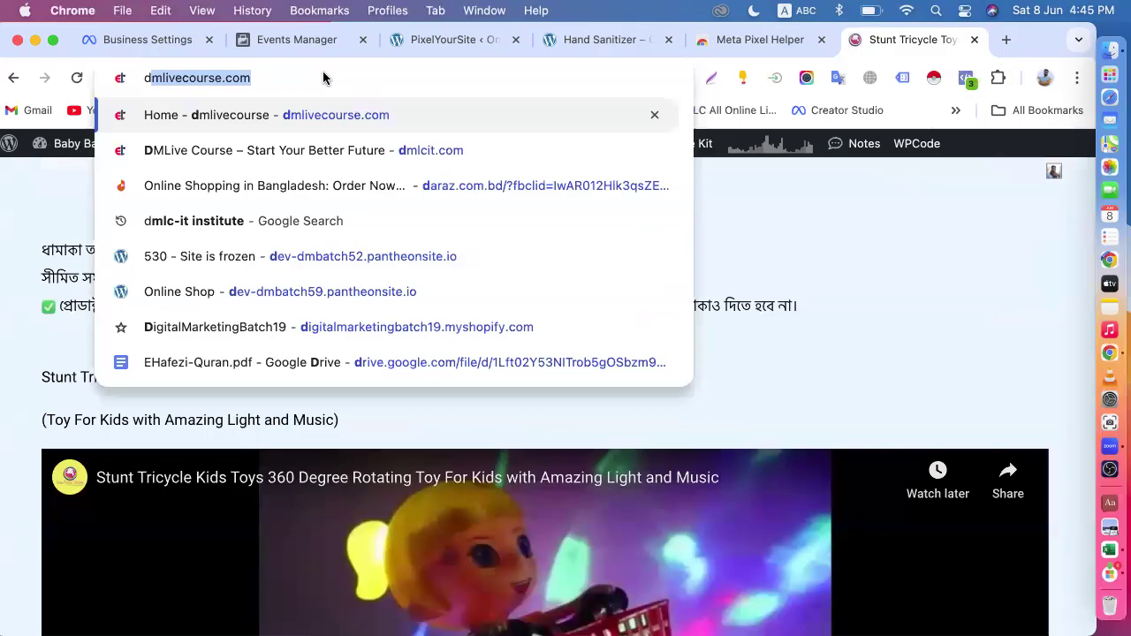
key(Return)
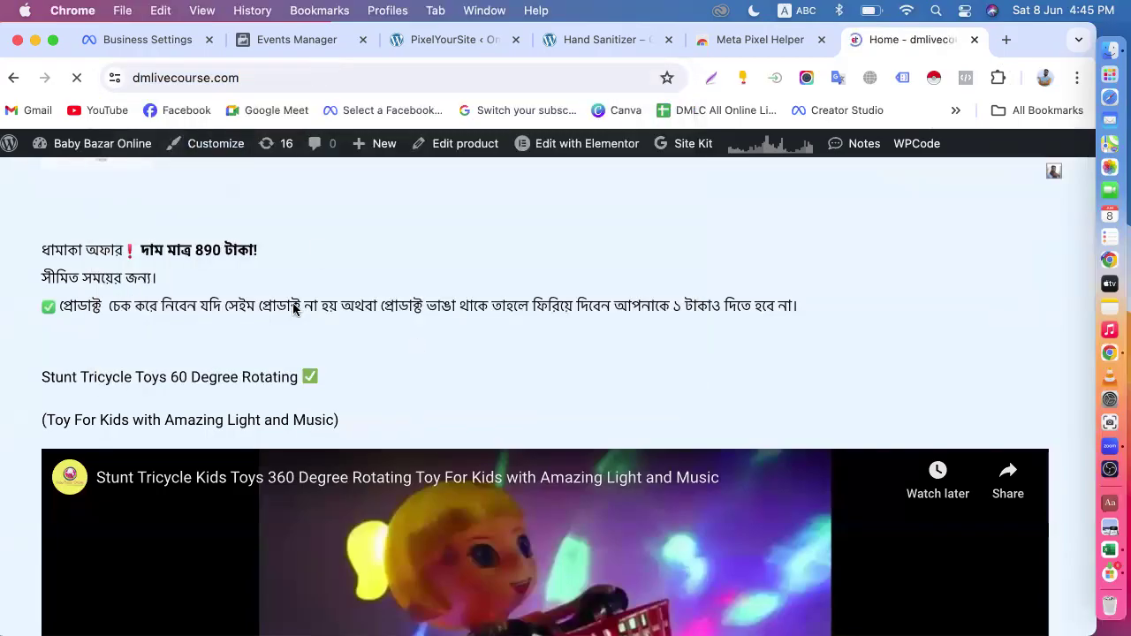
- Browse the dmlivecourse.com home page to its popular courses and open the Digital Marketing Course page
scroll(343, 367, down, 10)
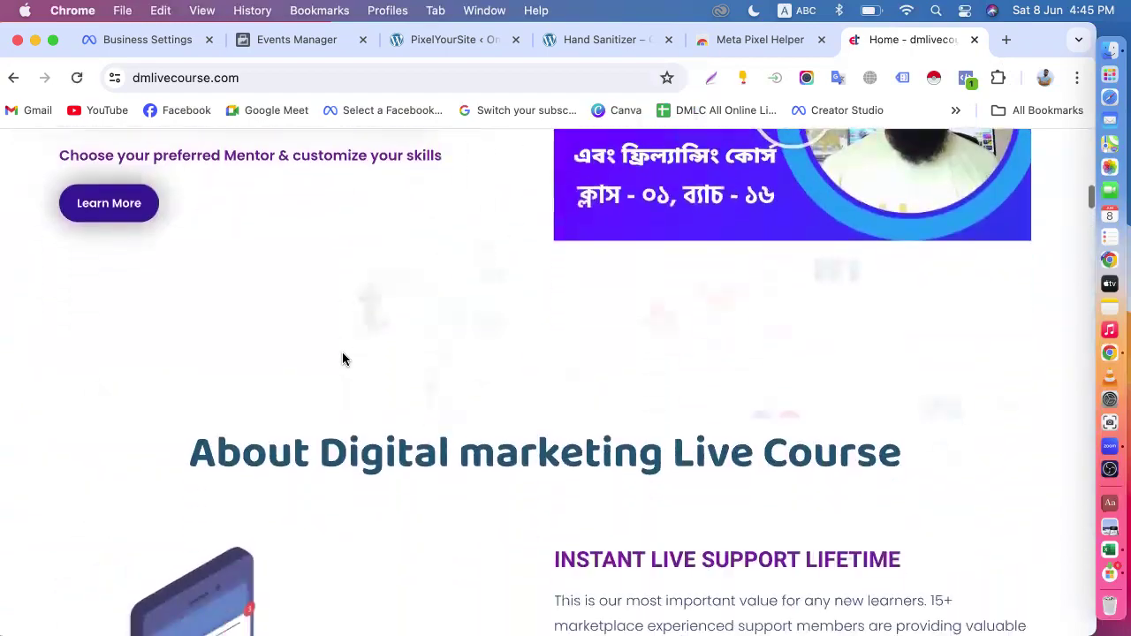
scroll(343, 359, down, 15)
scroll(343, 359, down, 10)
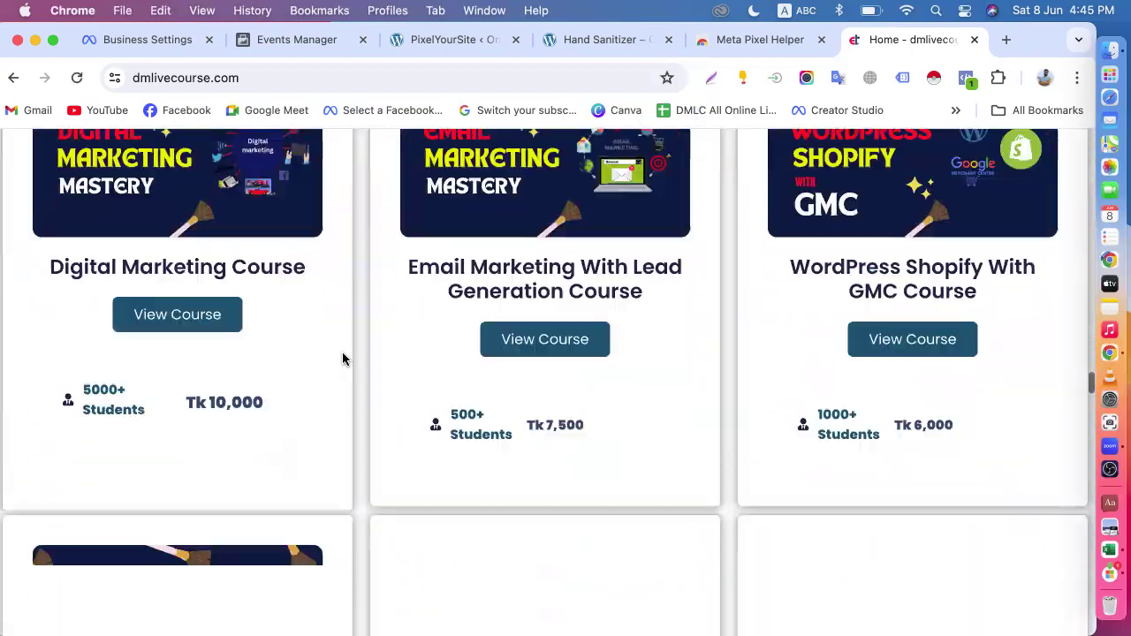
scroll(343, 358, up, 5)
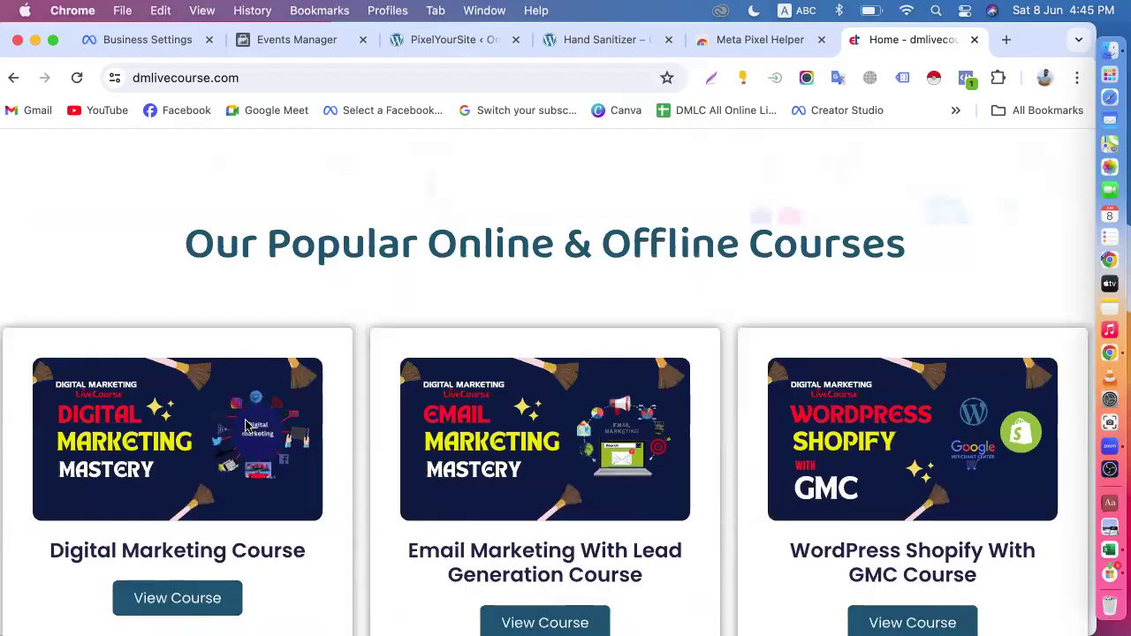
scroll(235, 429, down, 3)
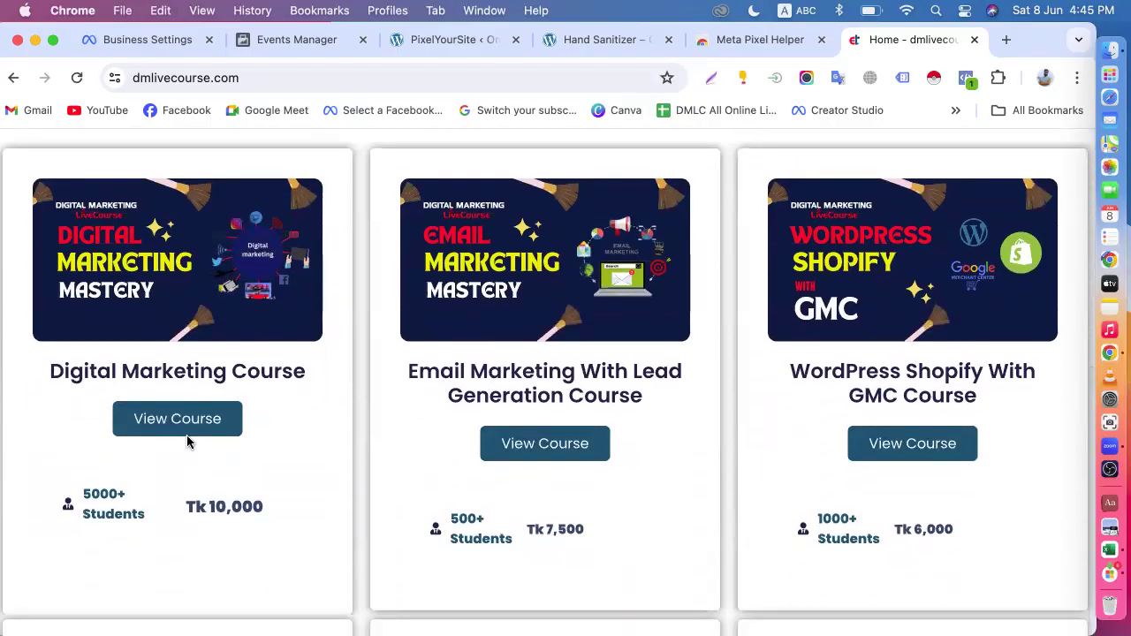
click(186, 435)
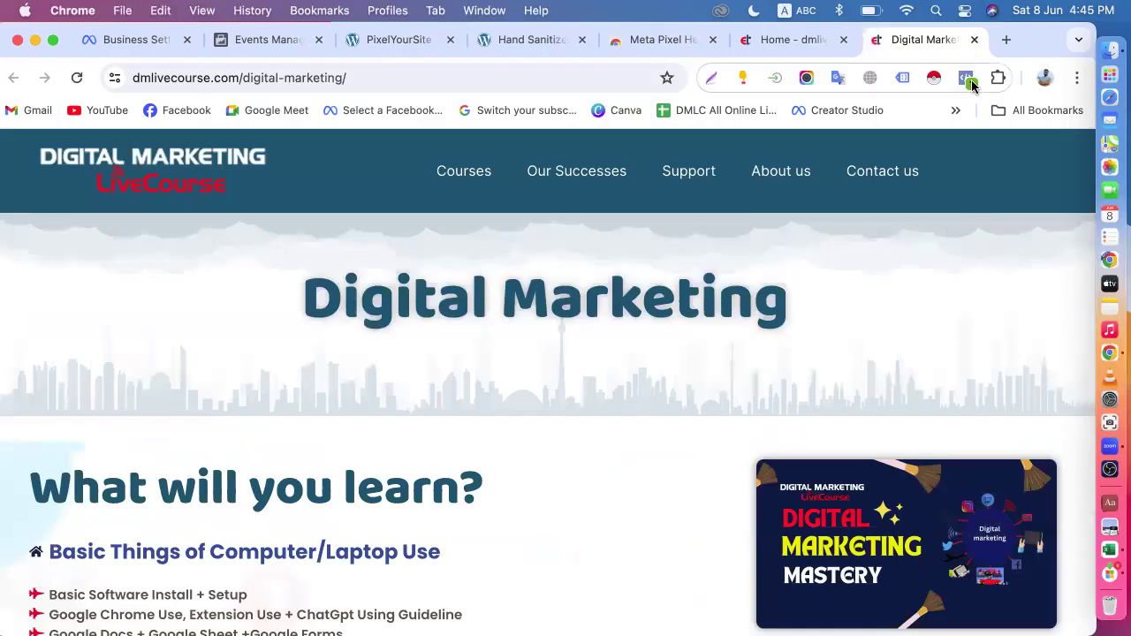
- Check the Digital Marketing course page with Meta Pixel Helper, and close both dmlivecourse.com pages
click(967, 79)
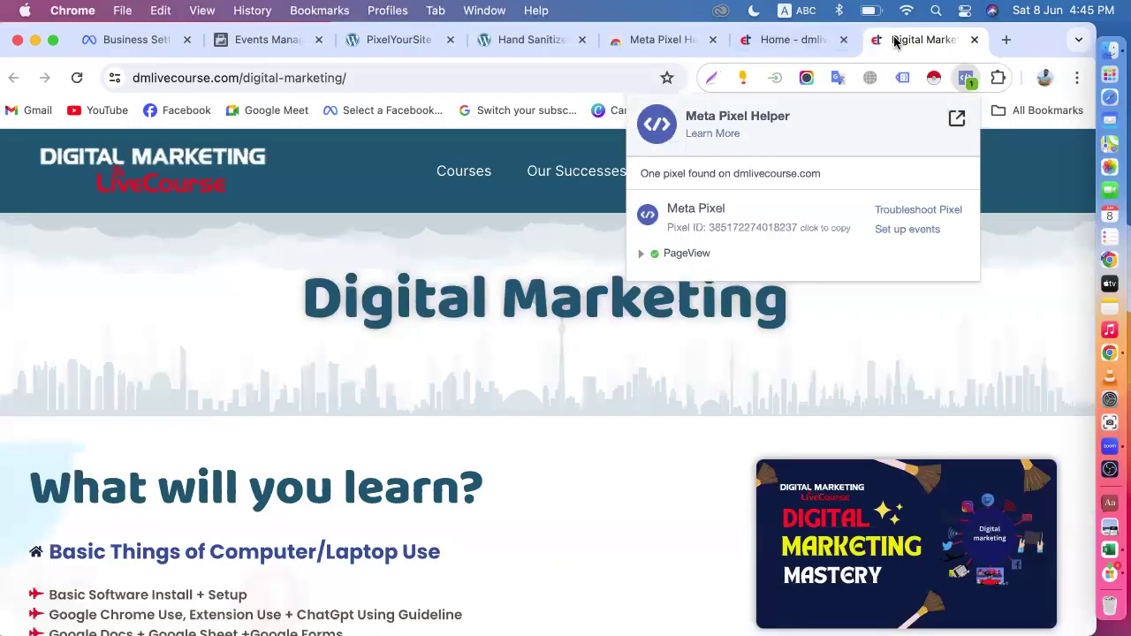
click(974, 41)
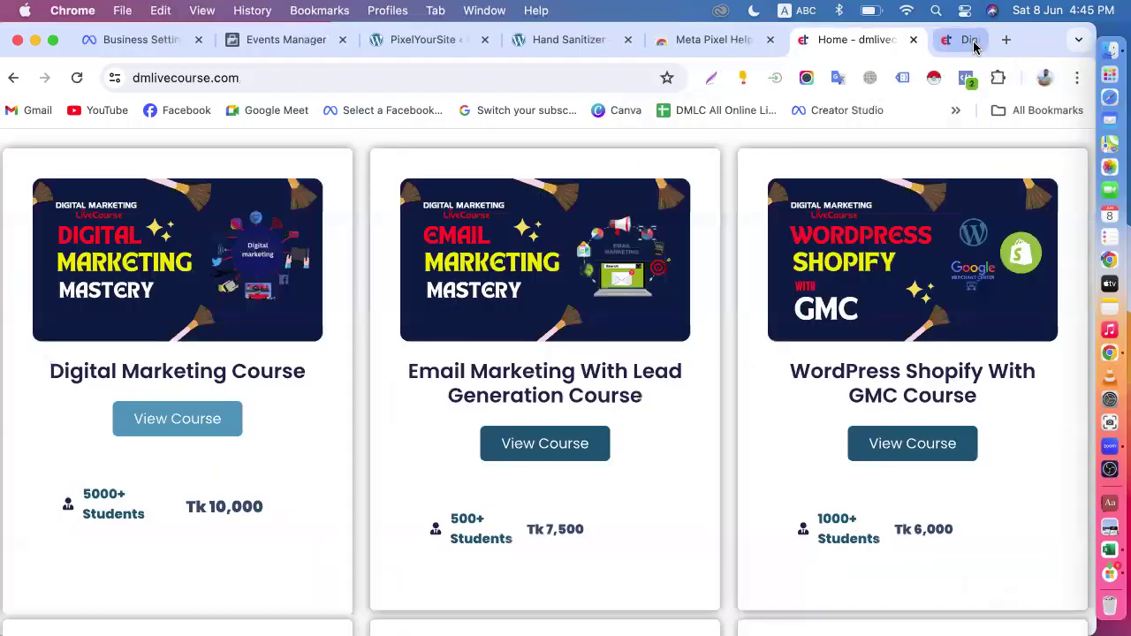
click(972, 41)
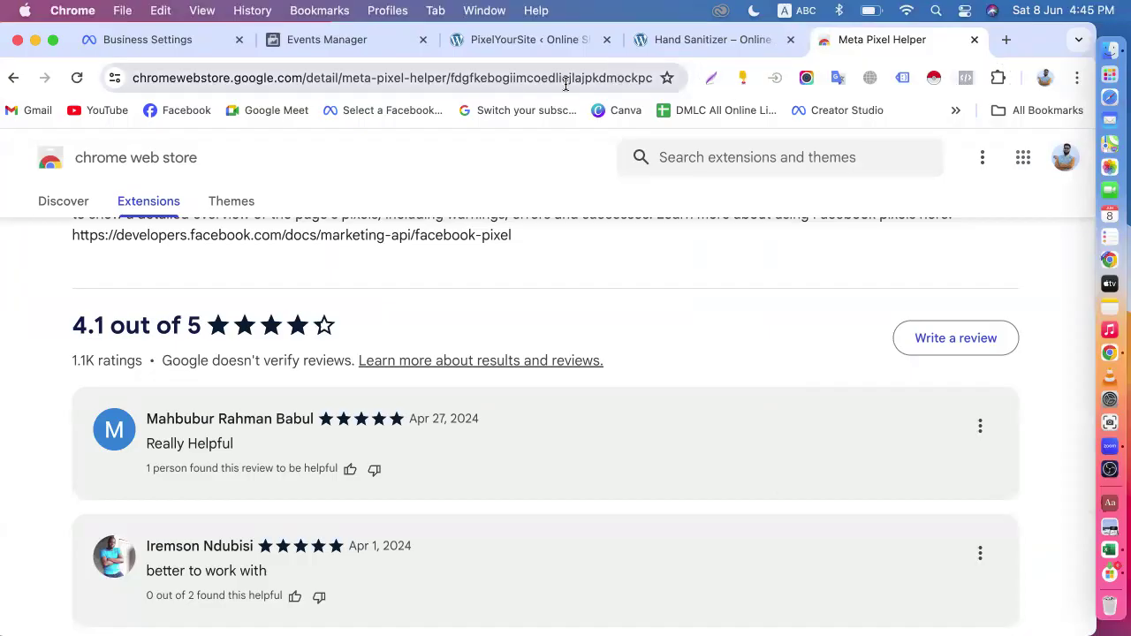
- Return to the shop's Hand Sanitizer product page and check it for a pixel with Meta Pixel Helper
click(690, 42)
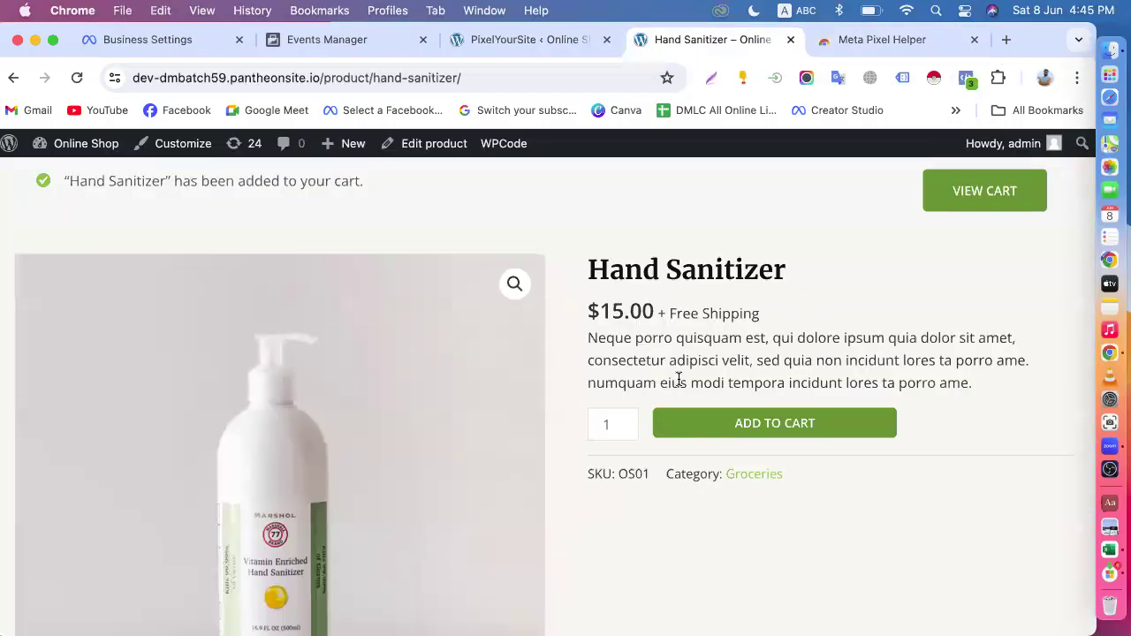
scroll(677, 378, down, 5)
scroll(677, 378, up, 7)
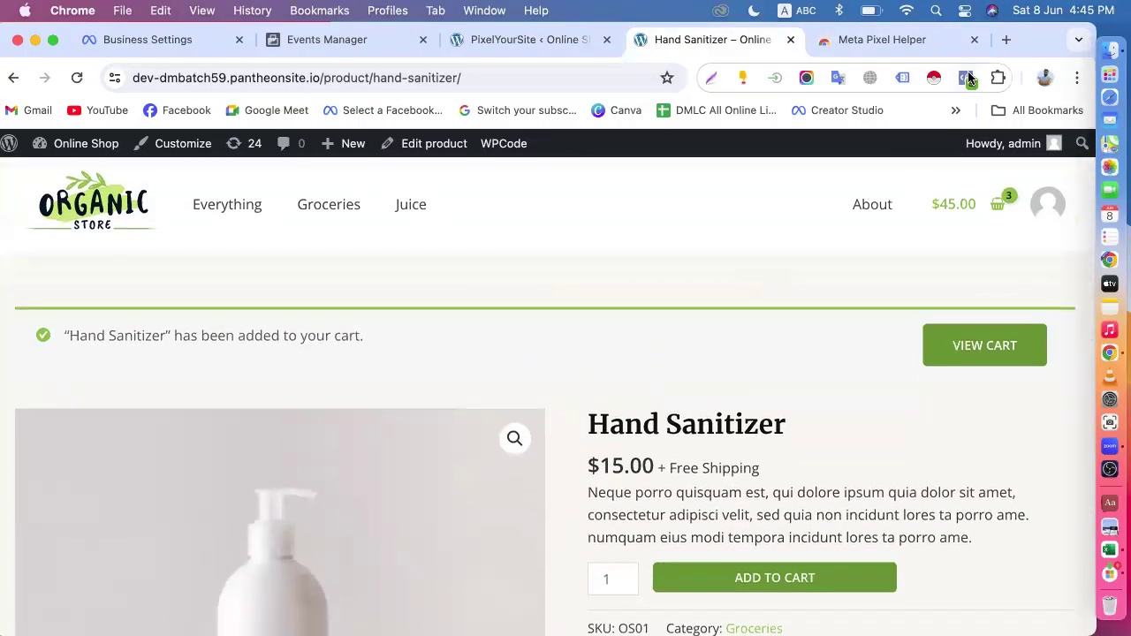
click(967, 77)
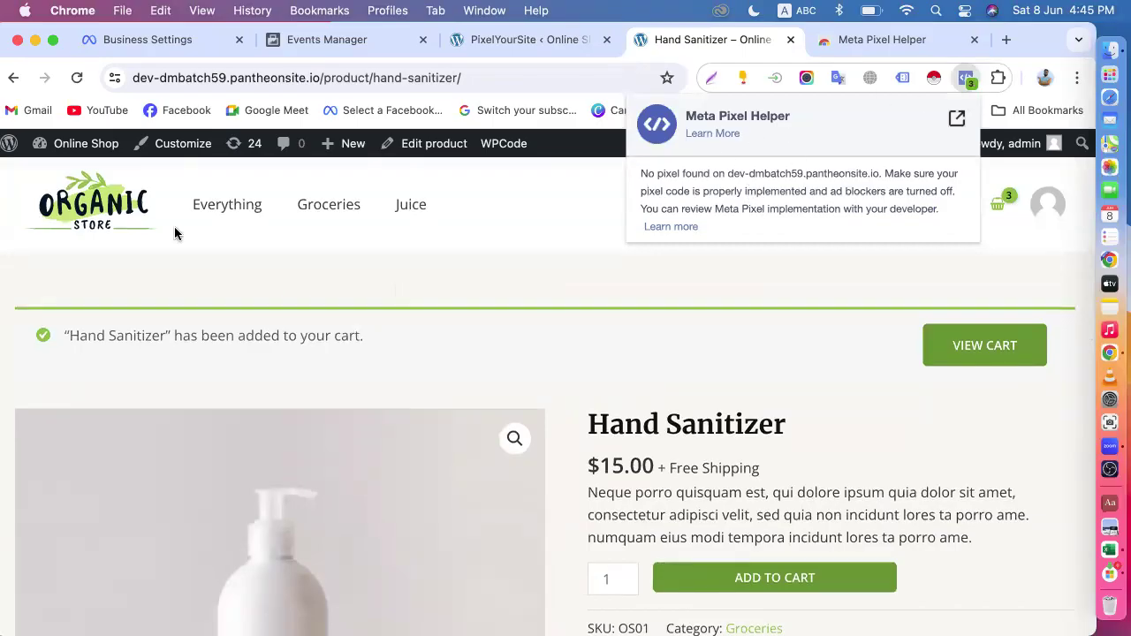
- Reload the Hand Sanitizer page twice, accepting the form resubmission, and recheck its pixel events with Meta Pixel Helper in between
click(76, 78)
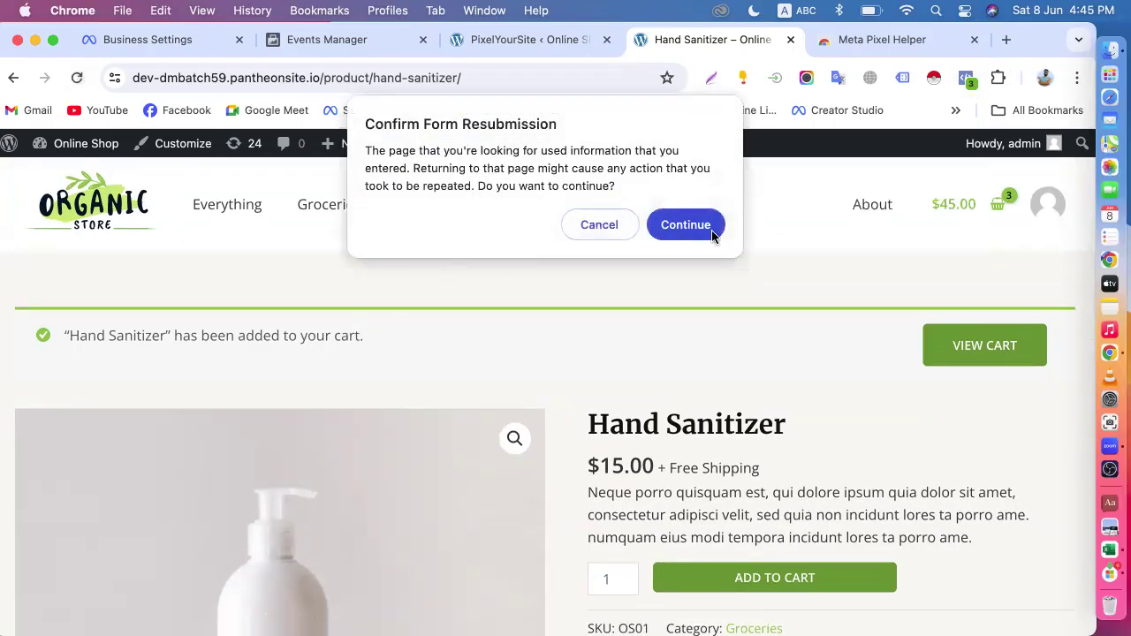
click(712, 234)
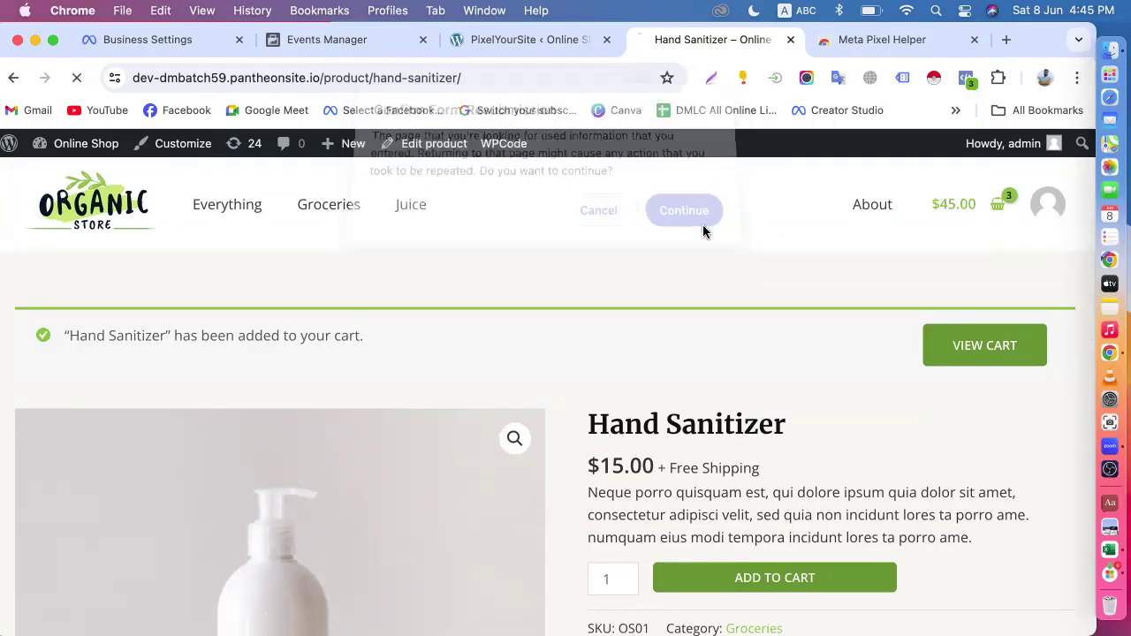
click(967, 79)
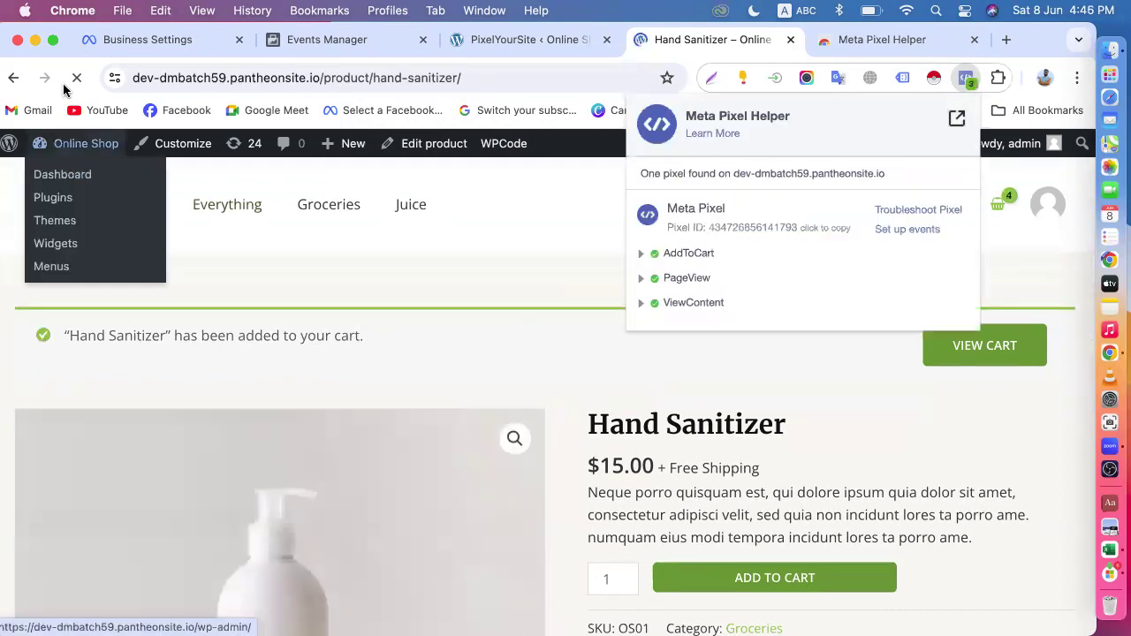
click(77, 77)
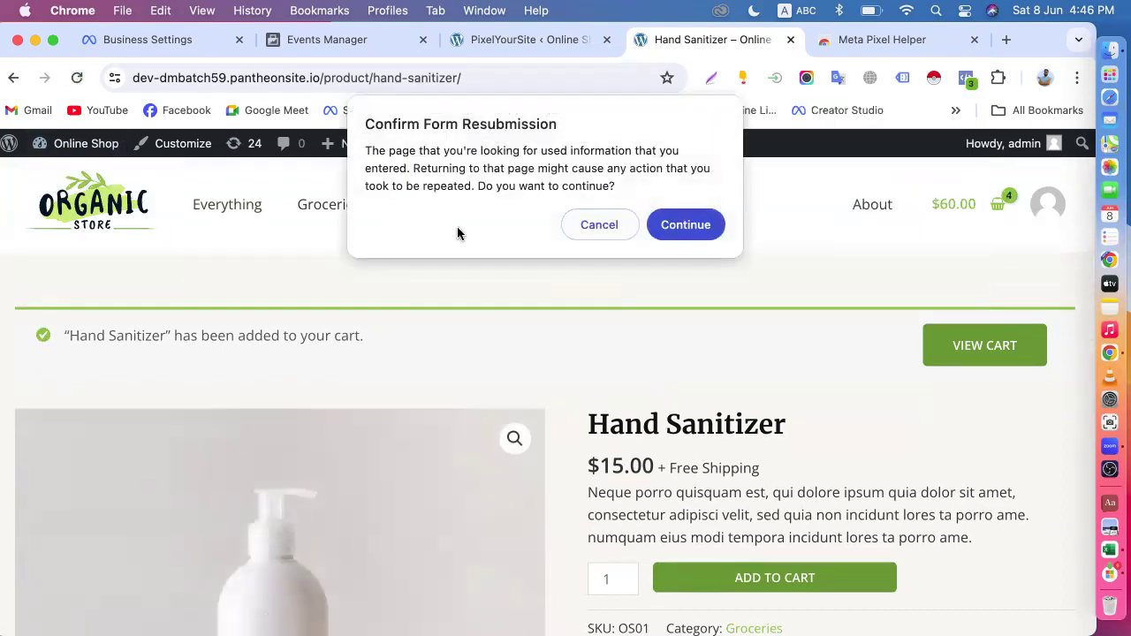
click(696, 225)
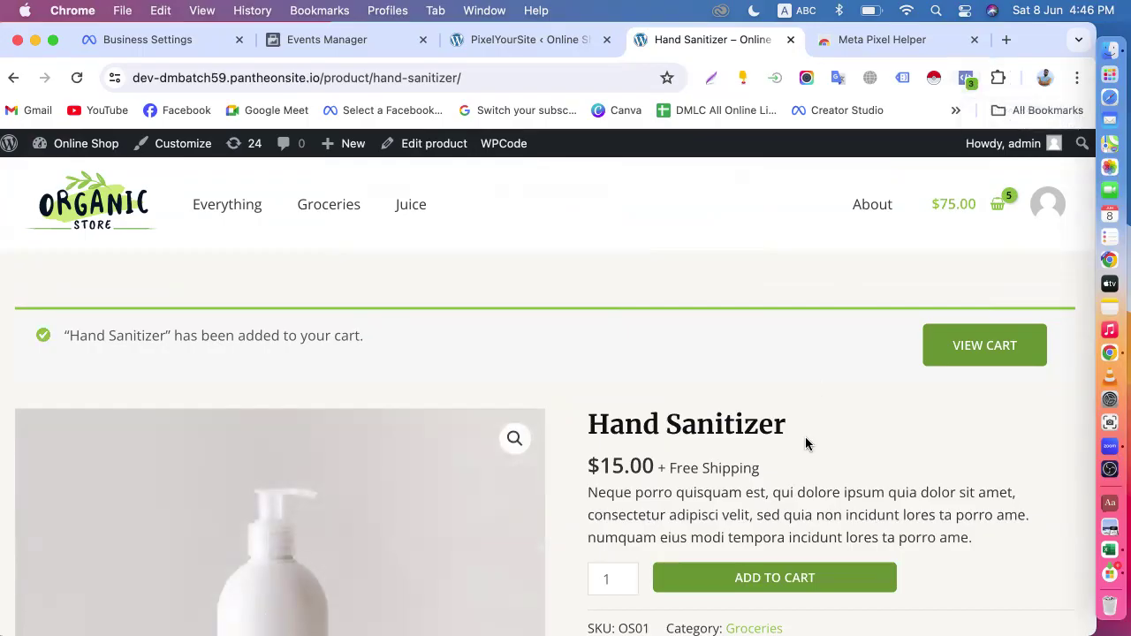
- Compare the dataset in Business Settings with the pixel and website domain that Meta Pixel Helper reports for the Hand Sanitizer page
click(166, 44)
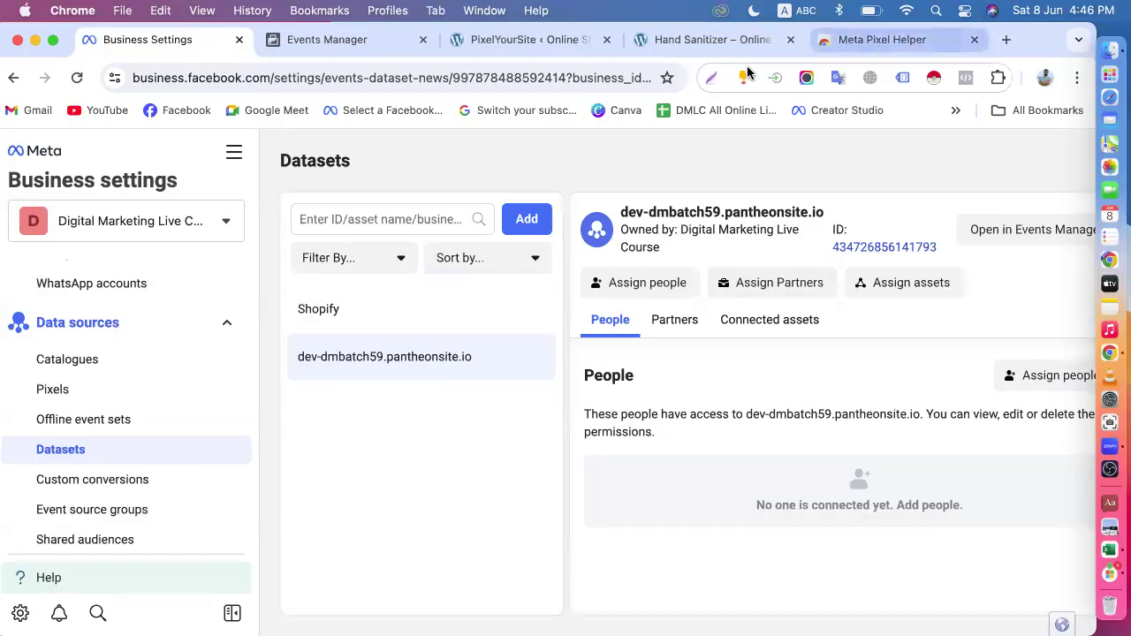
click(716, 44)
click(965, 78)
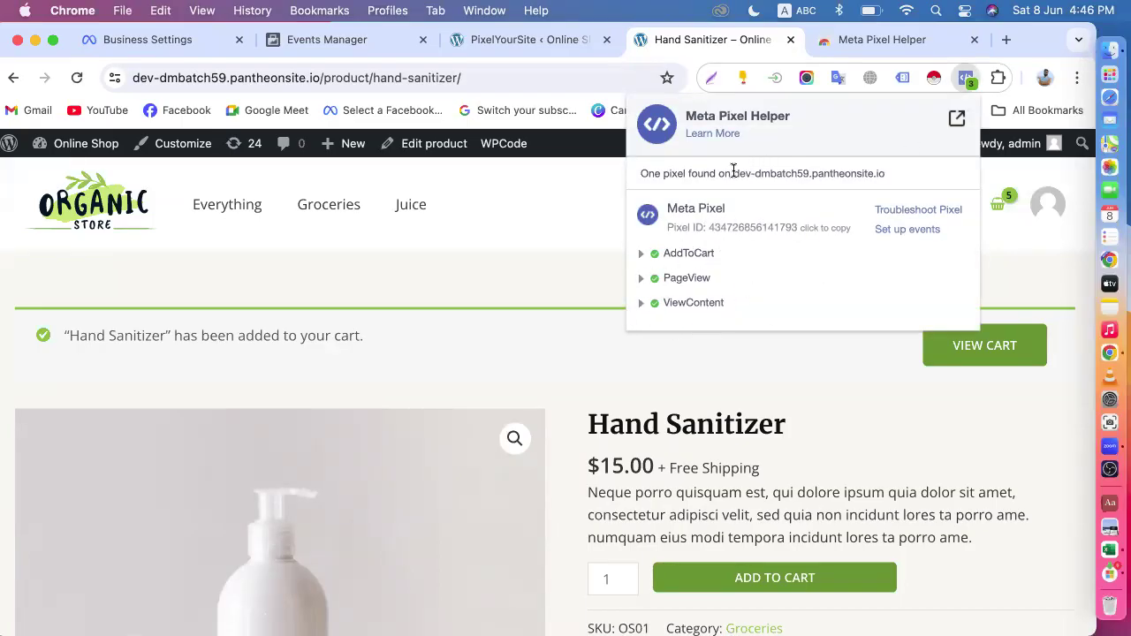
drag(733, 174, 888, 179)
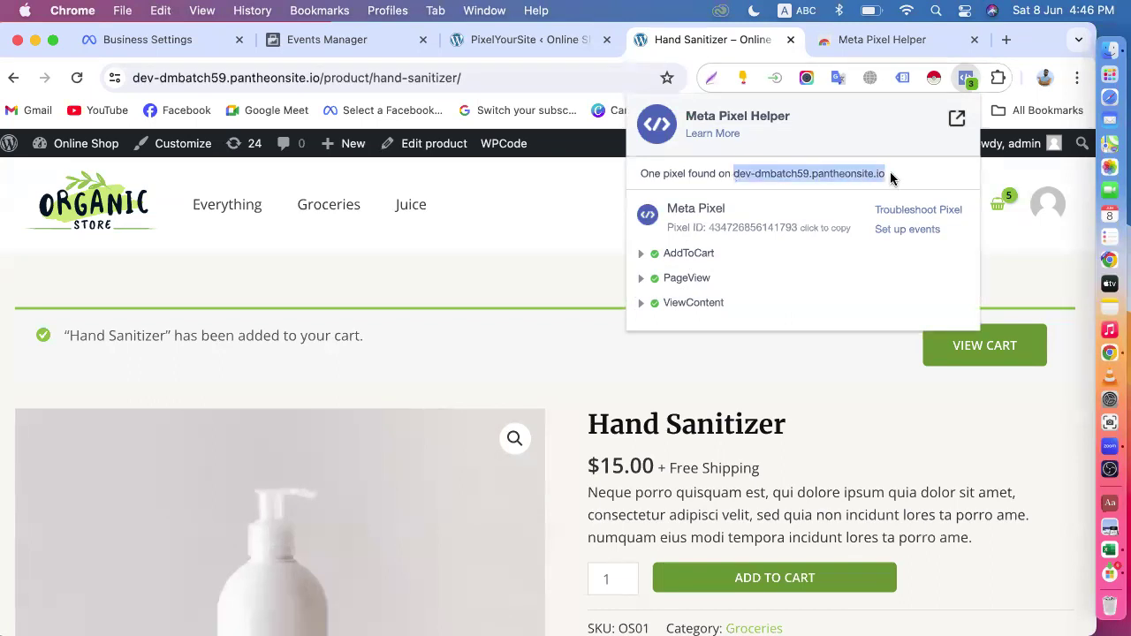
- Reload Events Manager and examine the dev-dmbatch59.pantheonsite.io dataset's overview for integrations, websites and received events
click(172, 42)
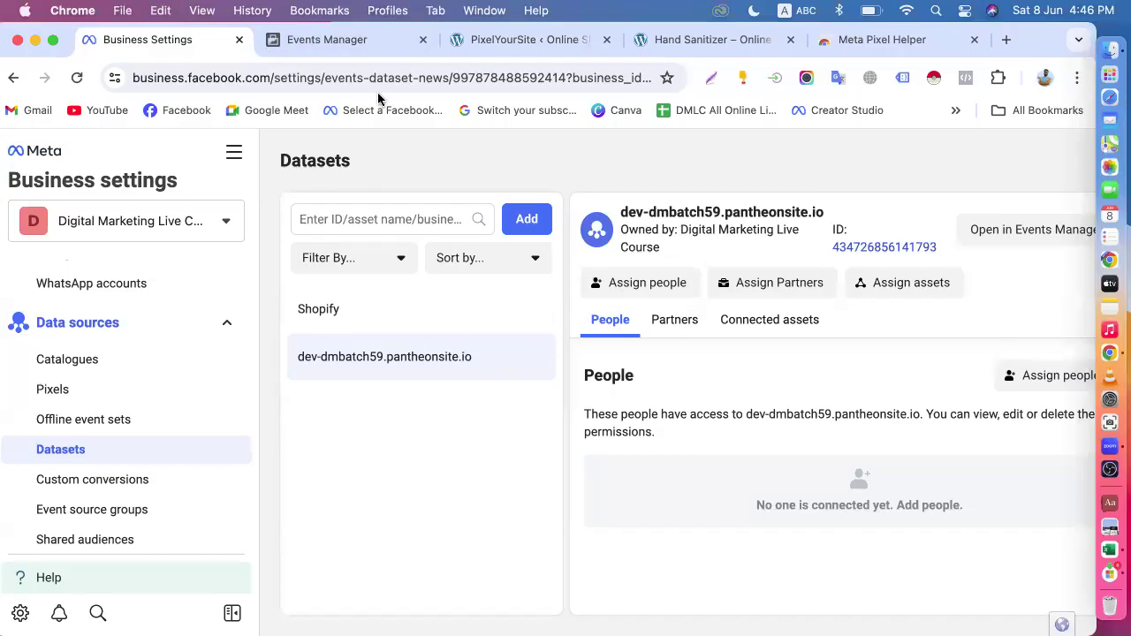
click(351, 42)
scroll(429, 431, down, 5)
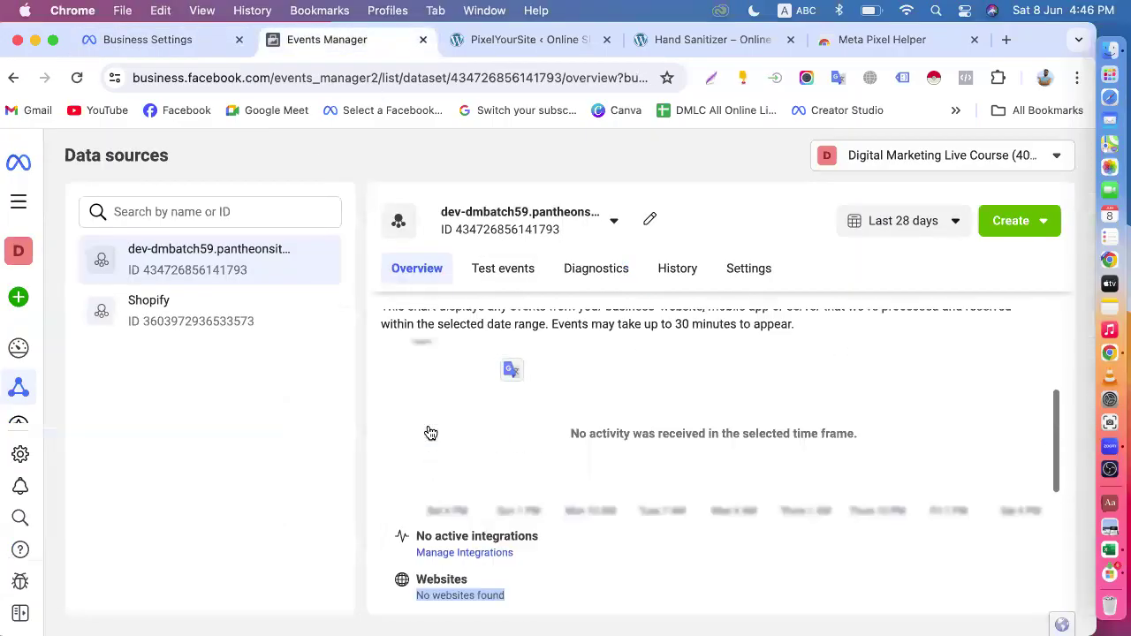
scroll(428, 431, down, 4)
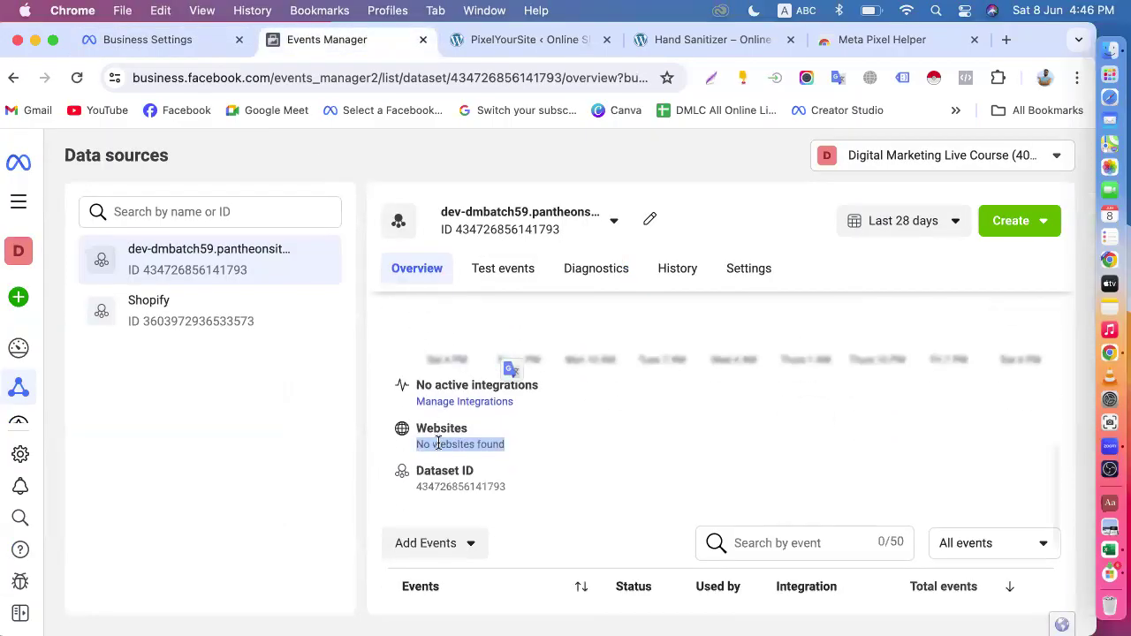
click(76, 78)
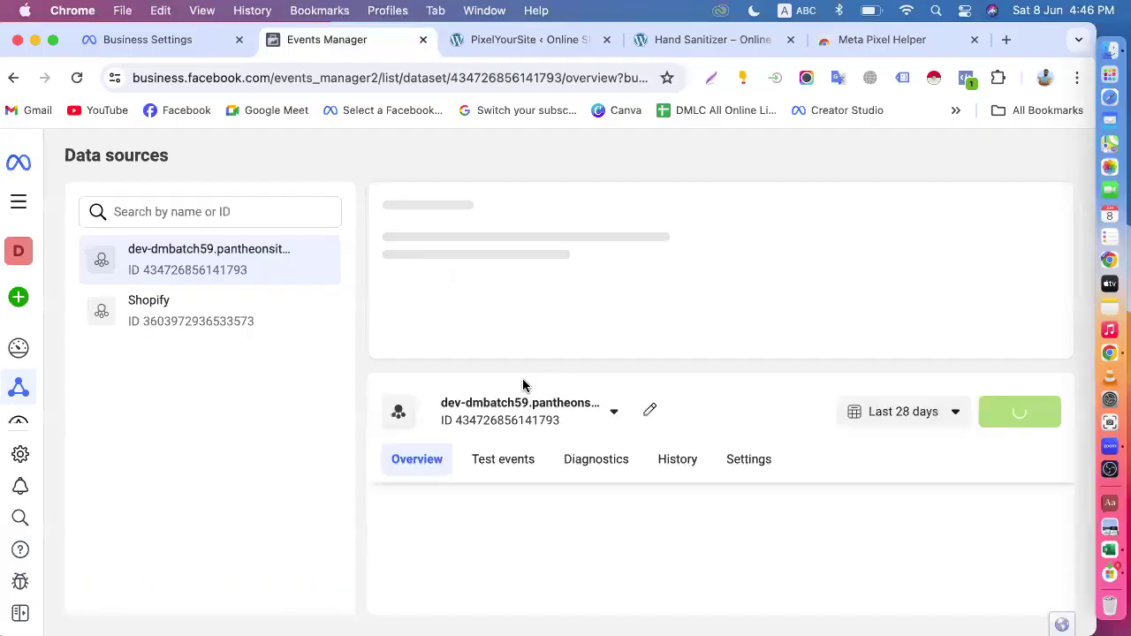
scroll(523, 378, down, 5)
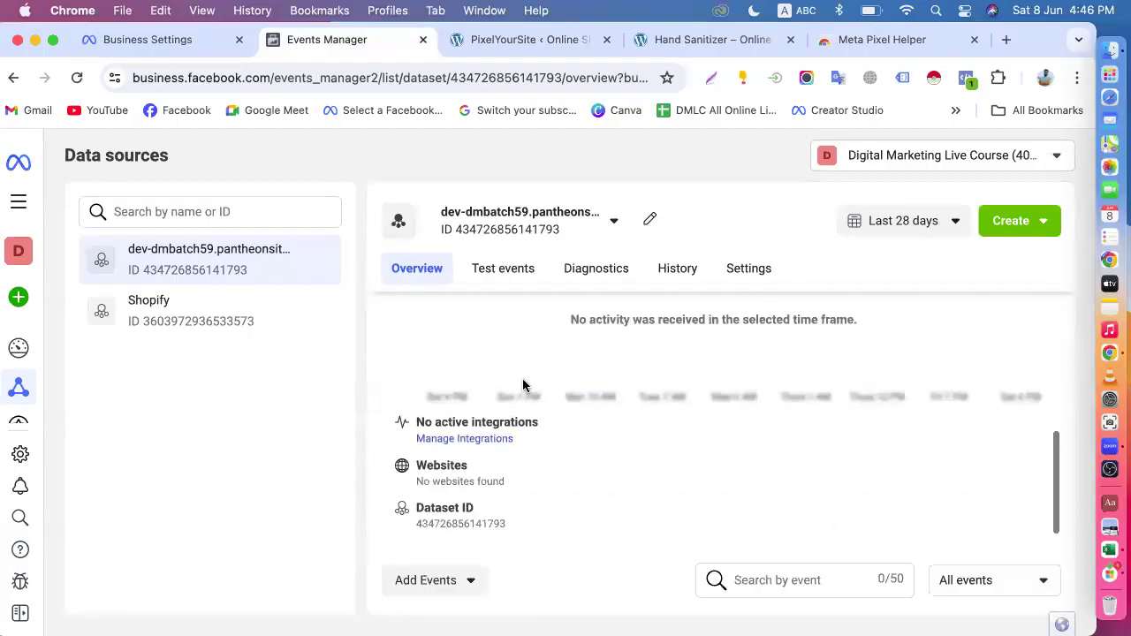
scroll(523, 378, up, 2)
scroll(523, 380, down, 1)
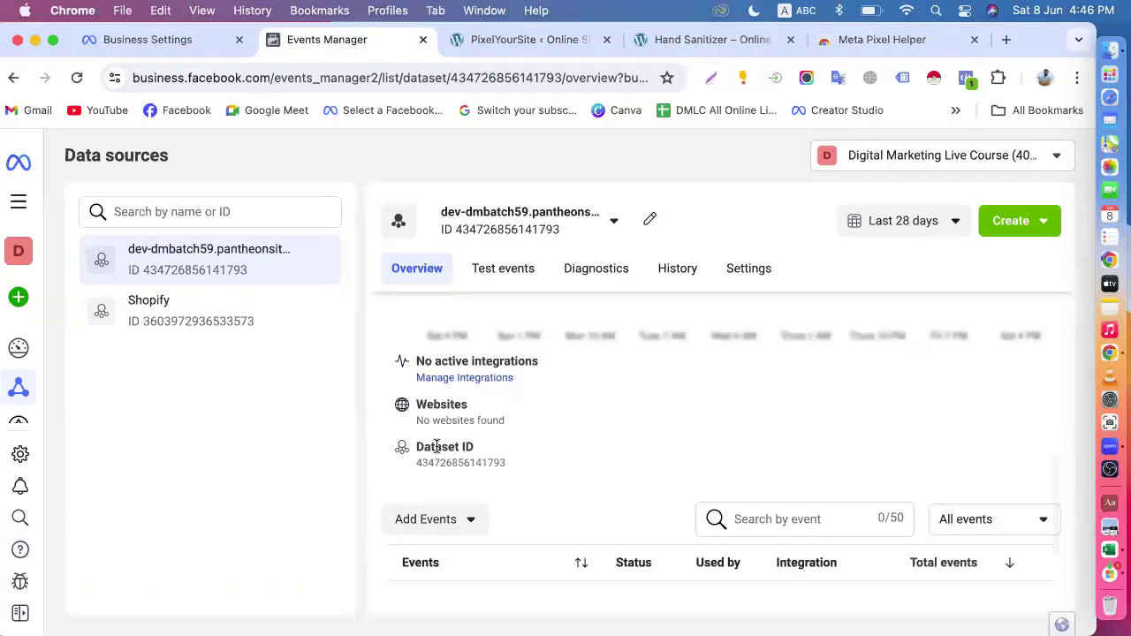
scroll(473, 440, down, 3)
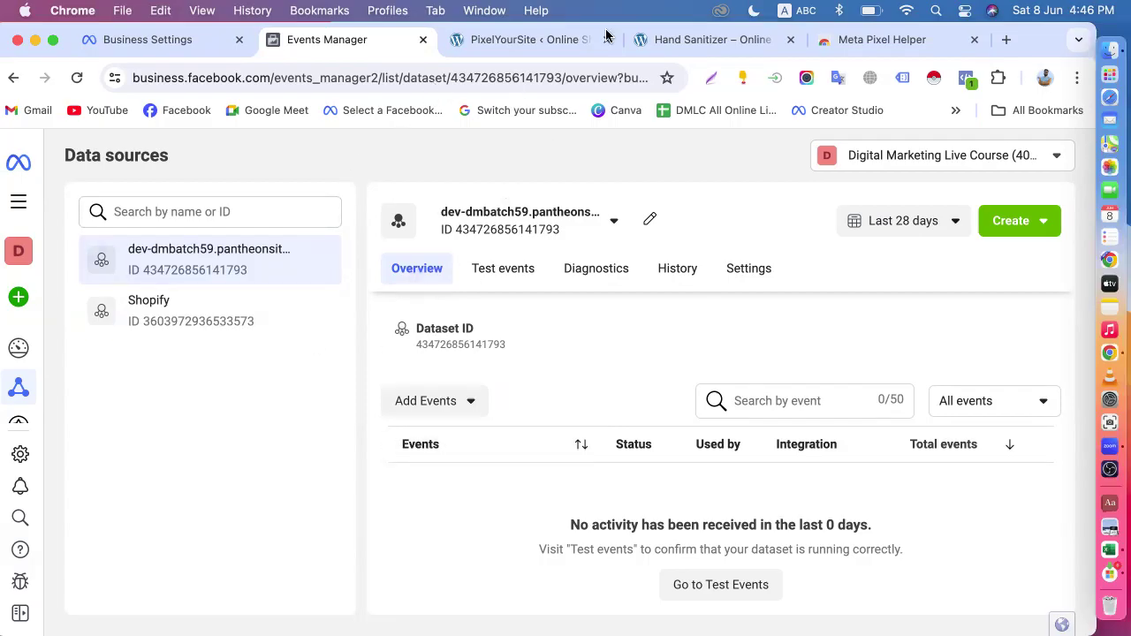
click(676, 46)
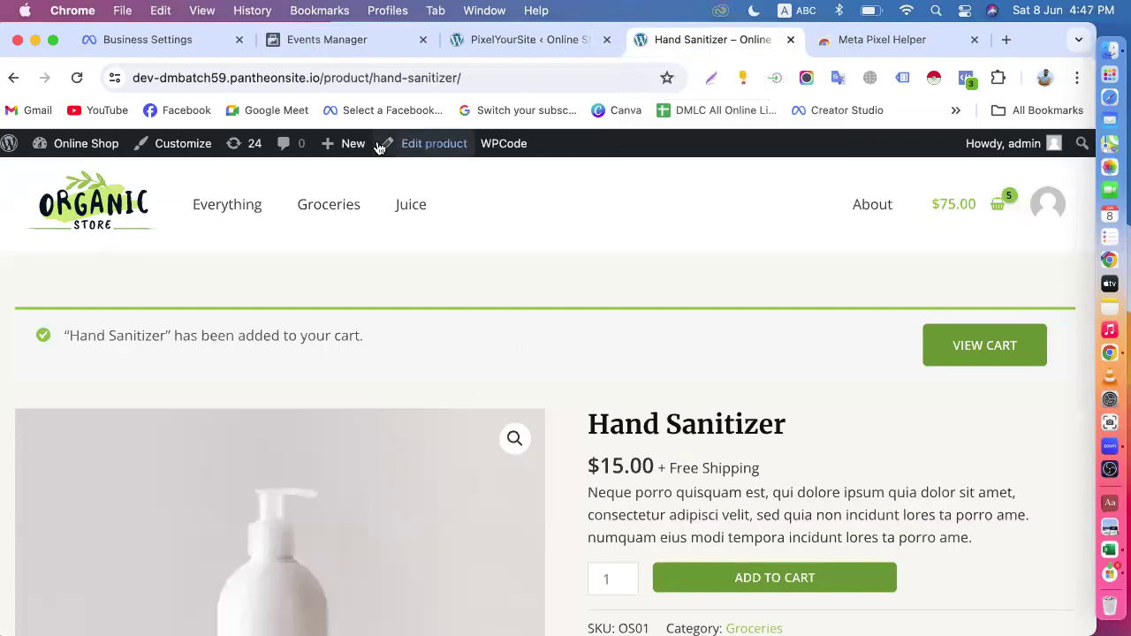
click(321, 46)
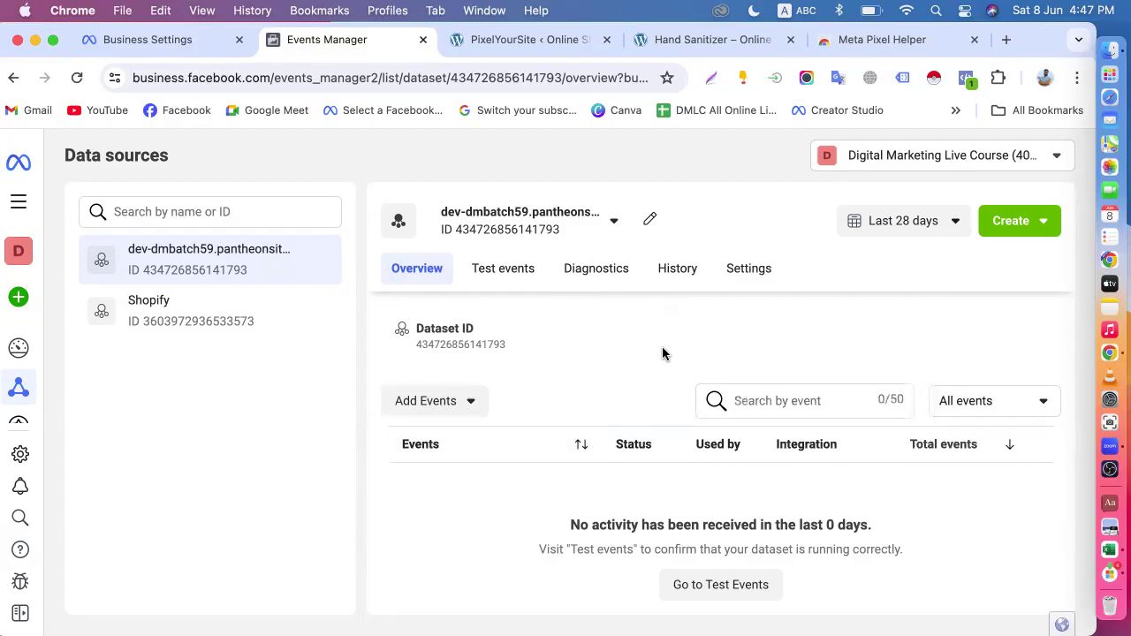
- Examine the Hand Sanitizer page's AddToCart event parameters category_name, content_name and value in Meta Pixel Helper, and compare them with the product details
click(698, 40)
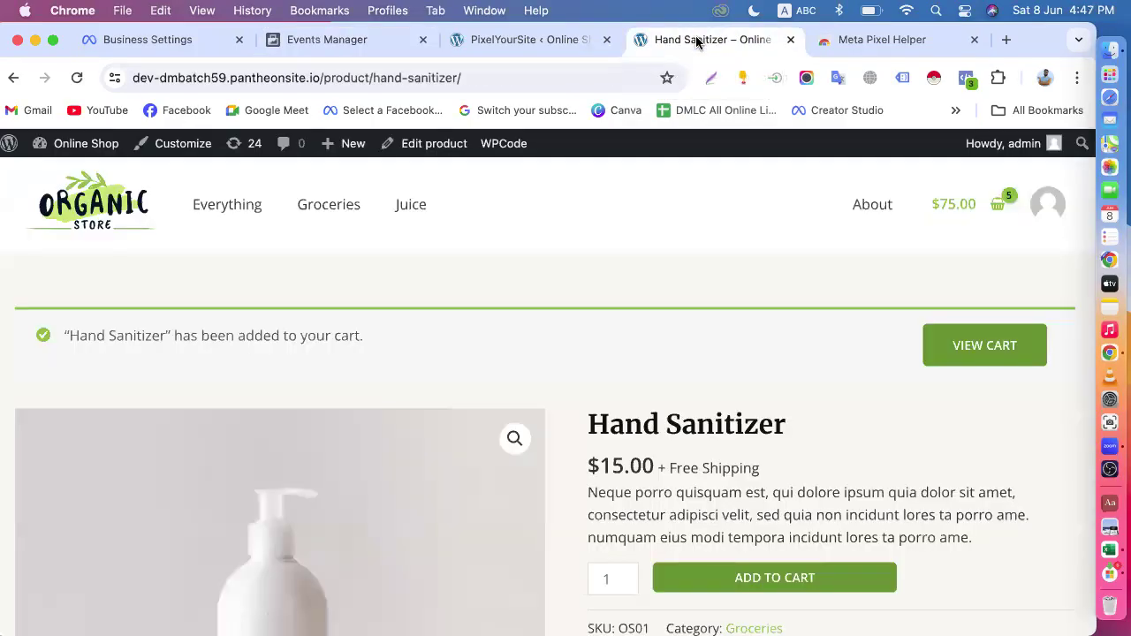
click(968, 78)
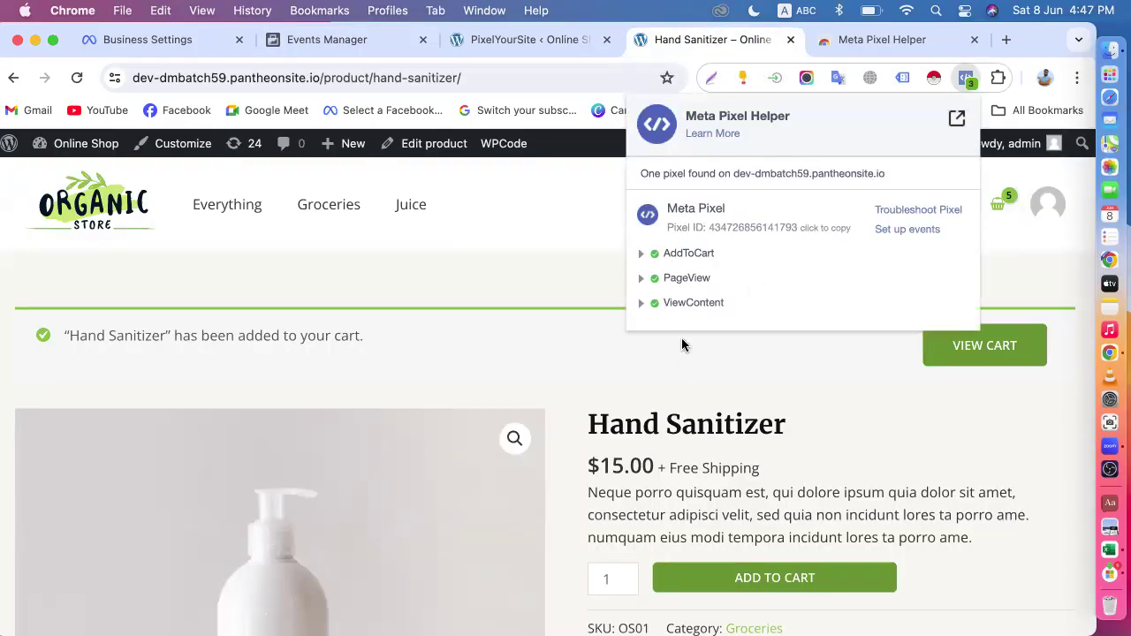
click(641, 255)
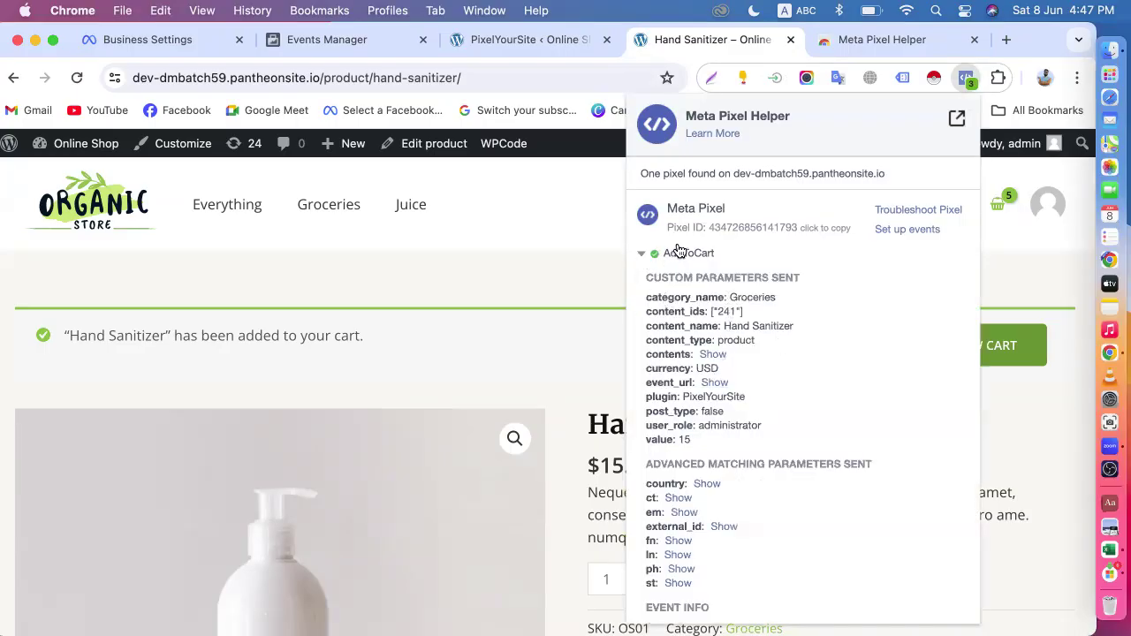
drag(730, 297, 784, 300)
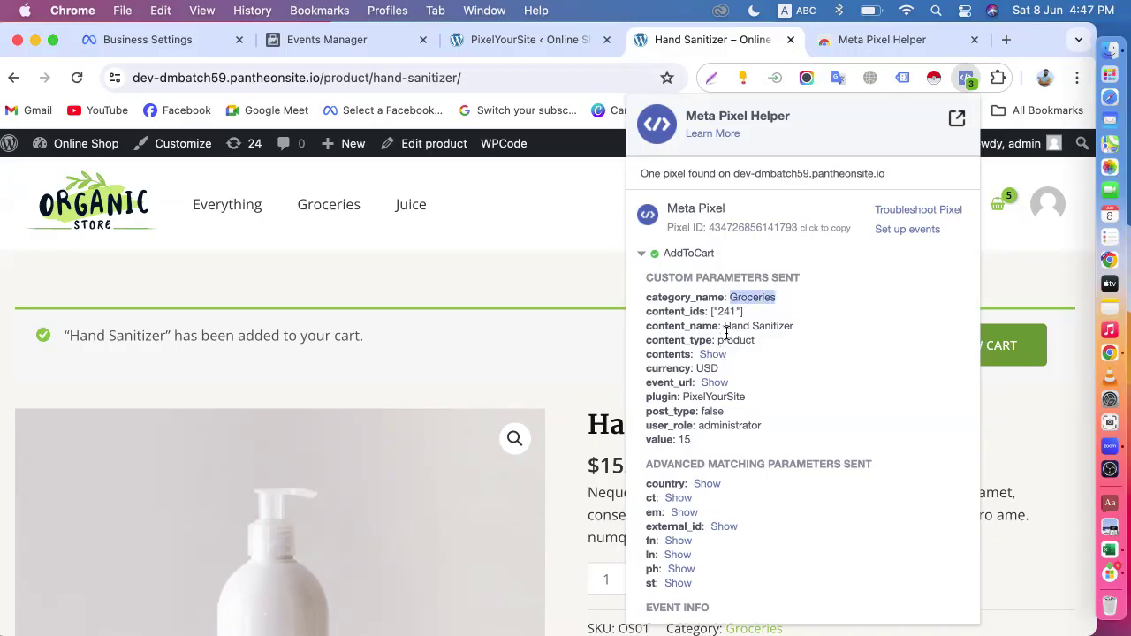
drag(724, 327, 796, 326)
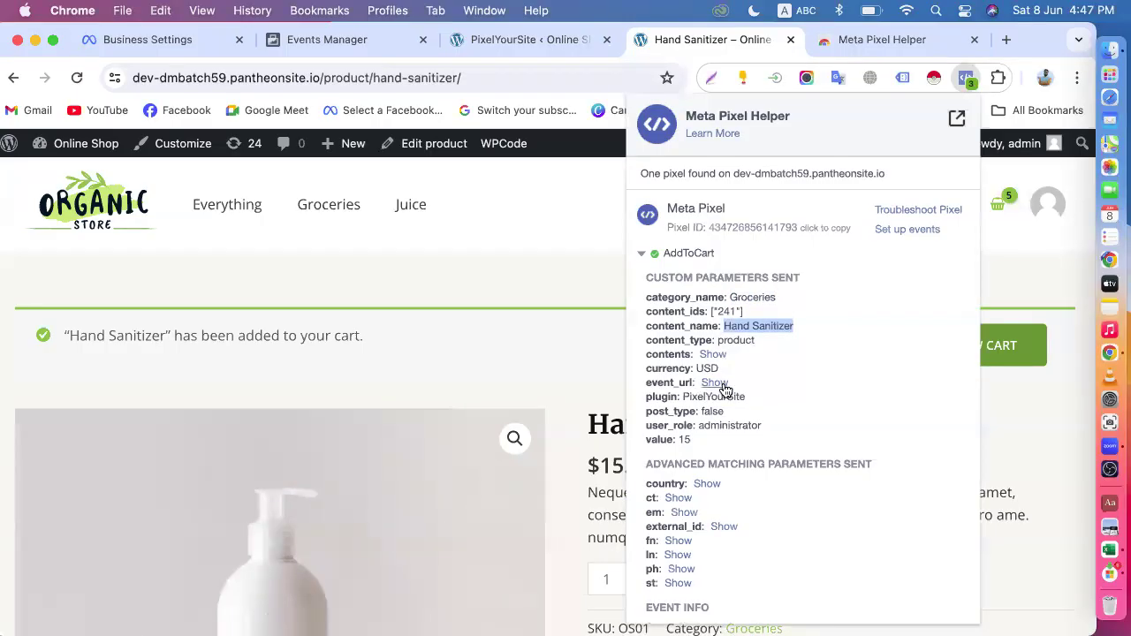
double_click(682, 439)
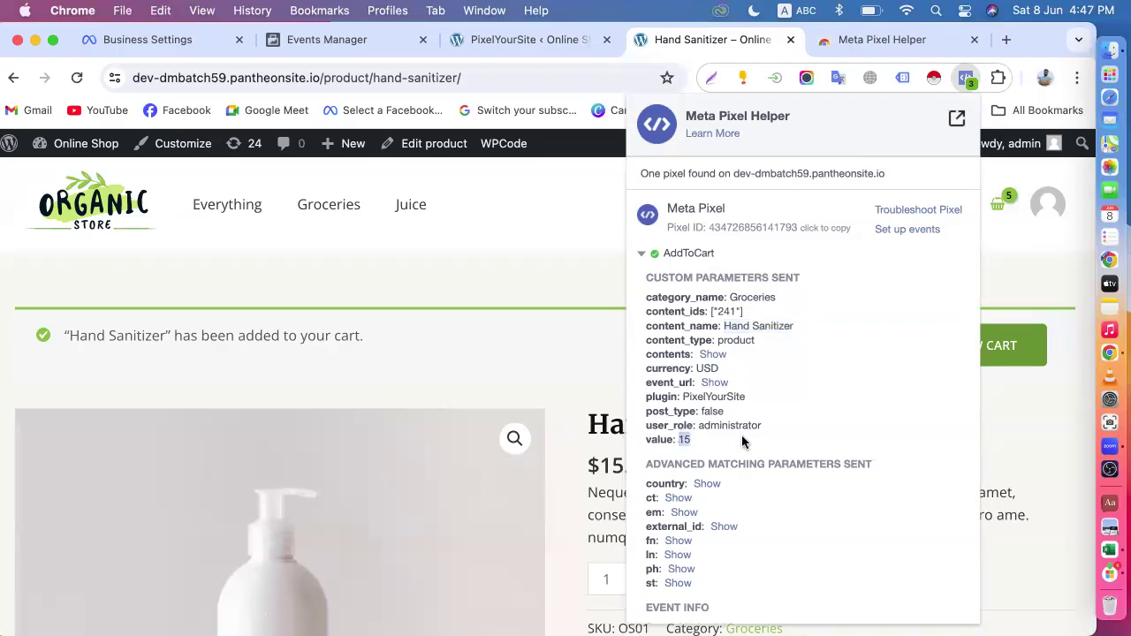
scroll(494, 366, down, 3)
click(558, 301)
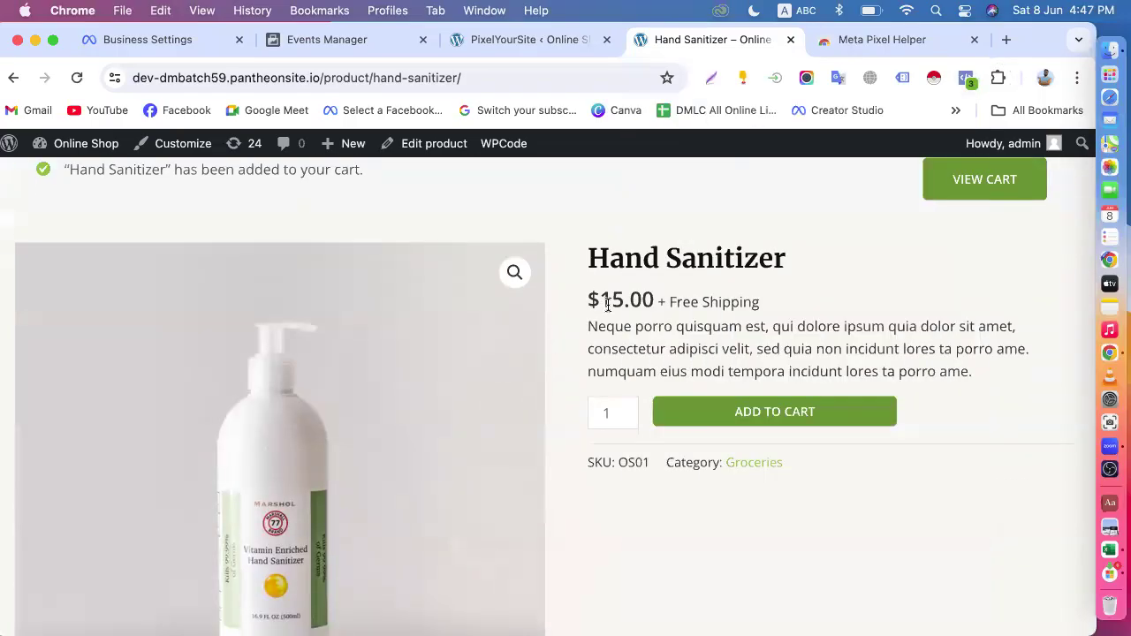
- Return to Business Settings and close the Events Manager, PixelYourSite, Hand Sanitizer and Meta Pixel Helper pages
scroll(607, 304, up, 3)
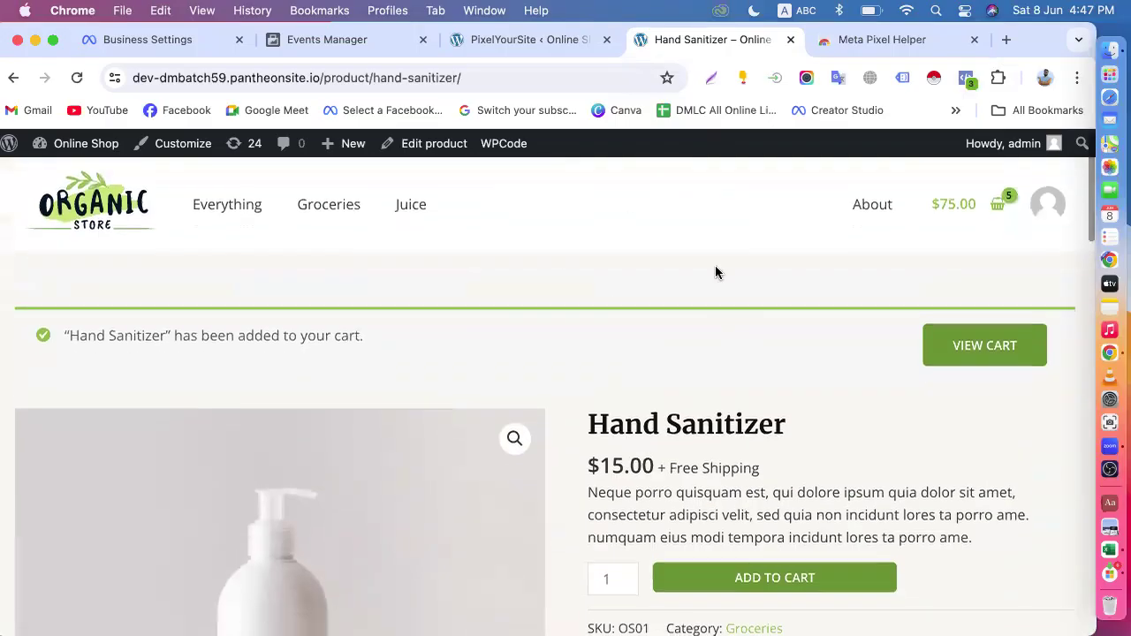
scroll(653, 330, down, 10)
click(170, 42)
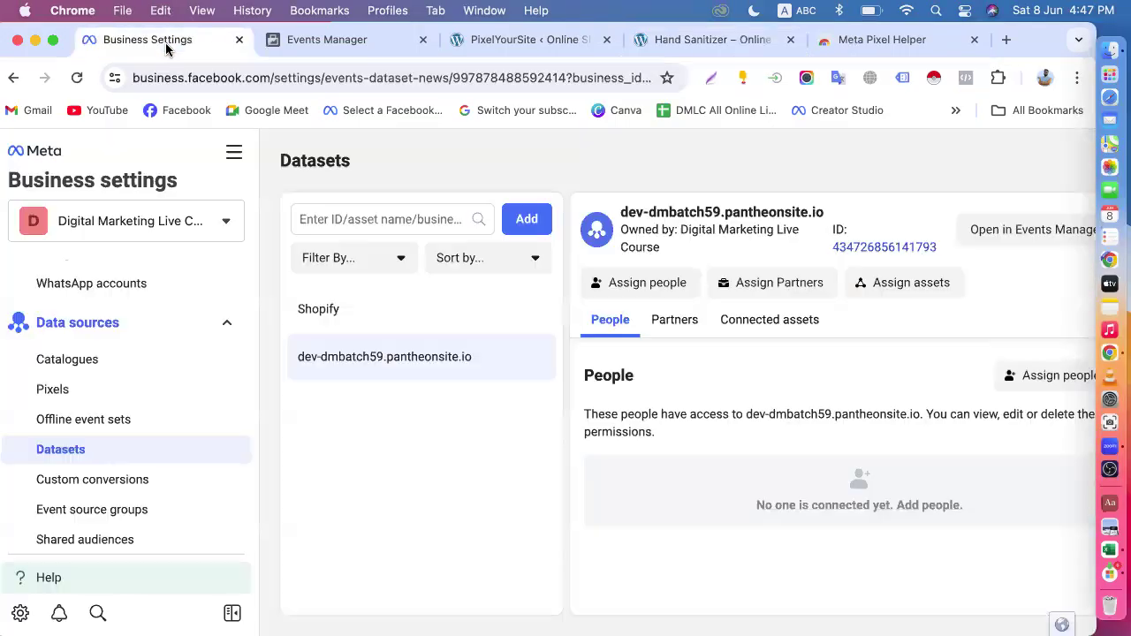
click(422, 40)
click(423, 40)
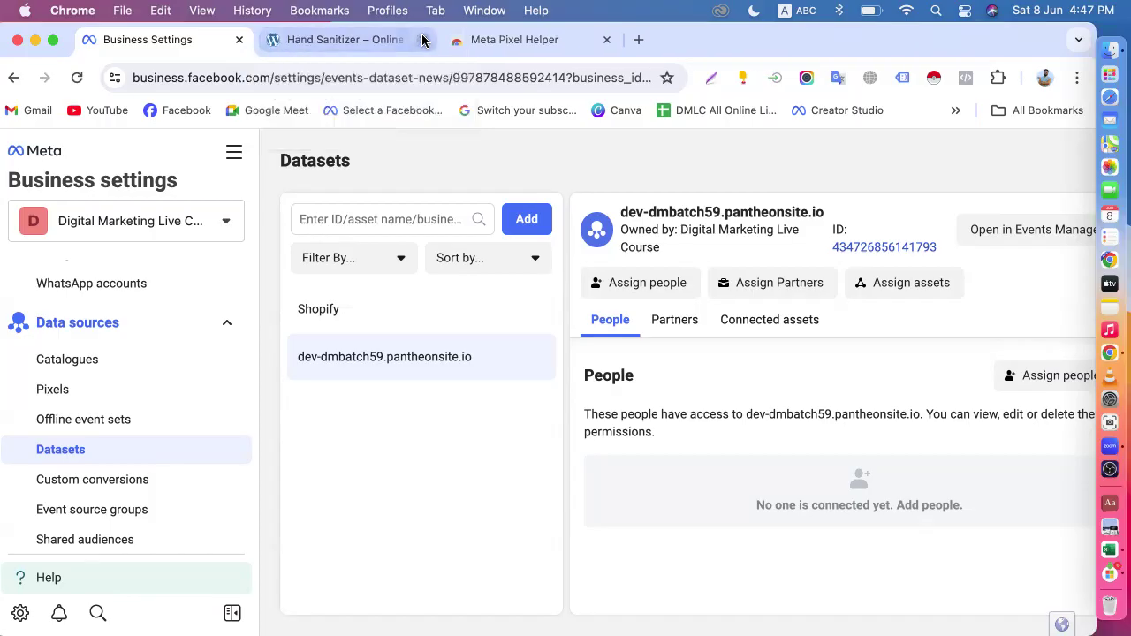
click(422, 40)
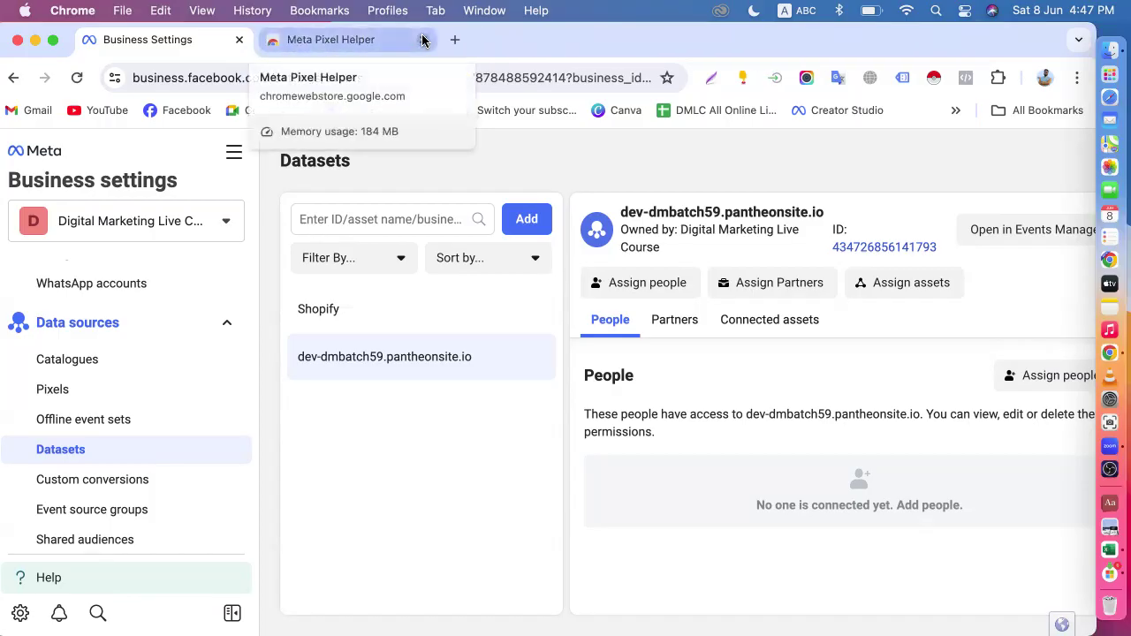
click(422, 40)
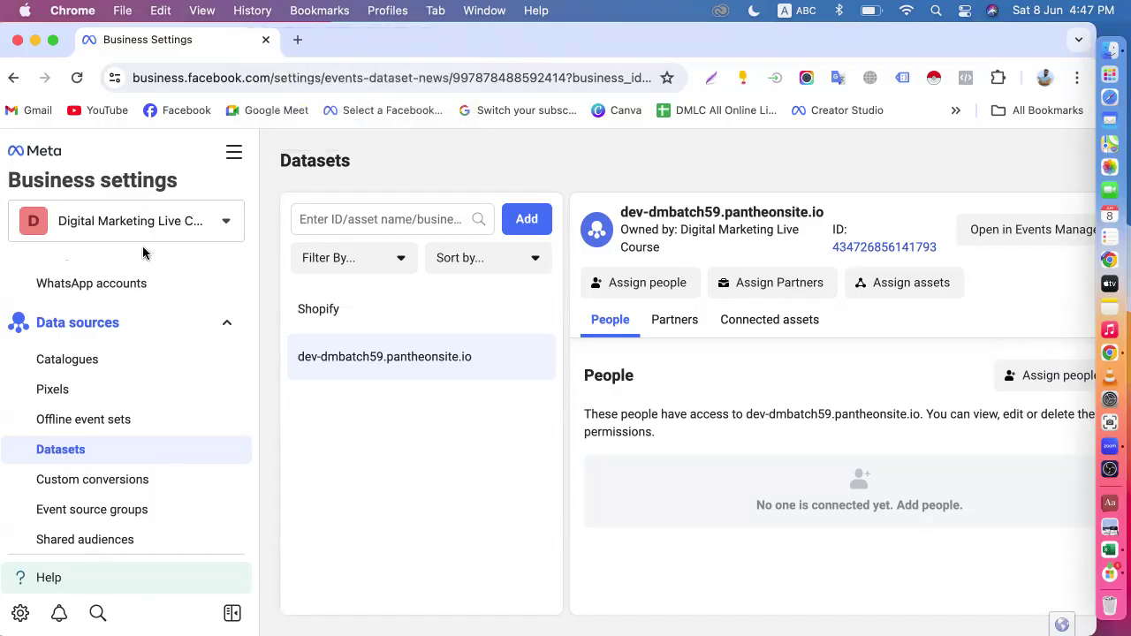
- Select the Shopify dataset and view the form for creating a new dataset, leaving it without creating one
click(343, 311)
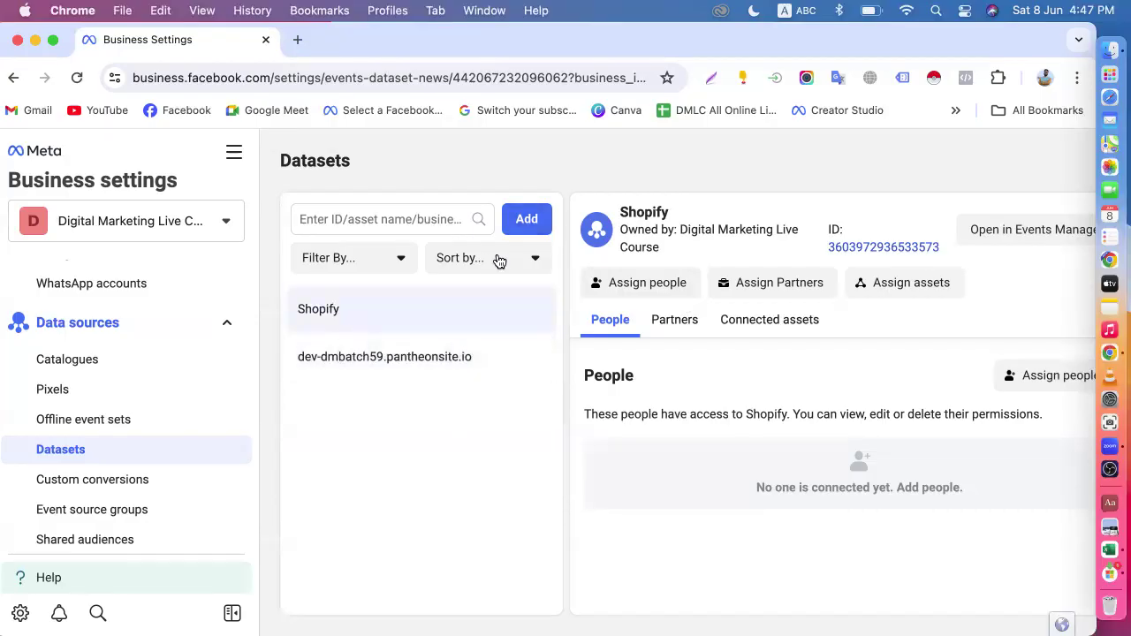
click(527, 221)
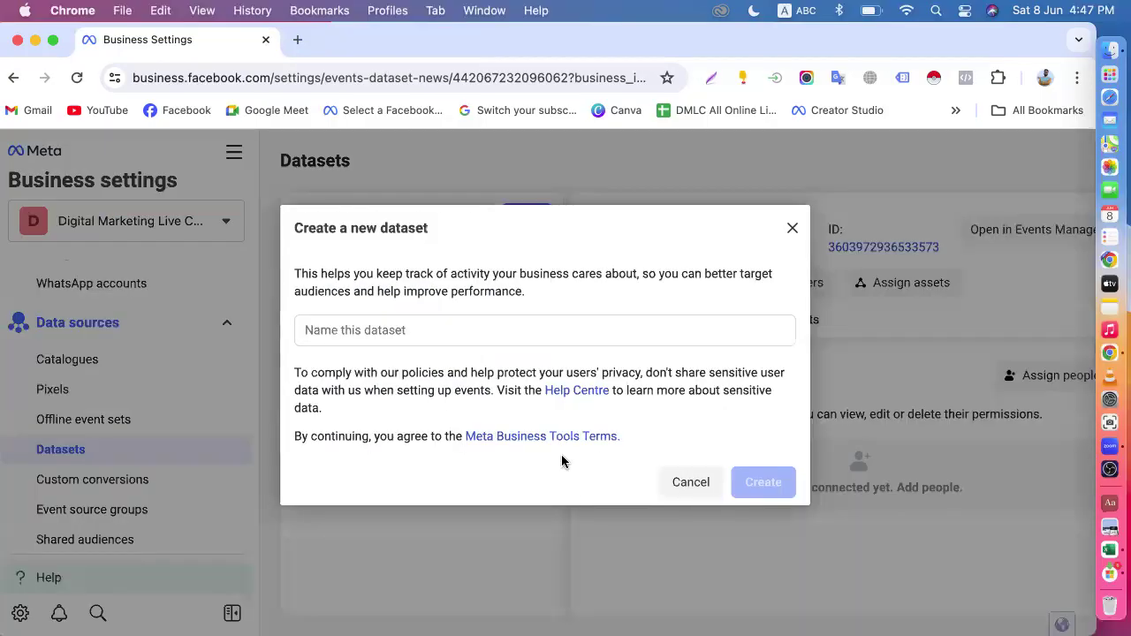
click(684, 486)
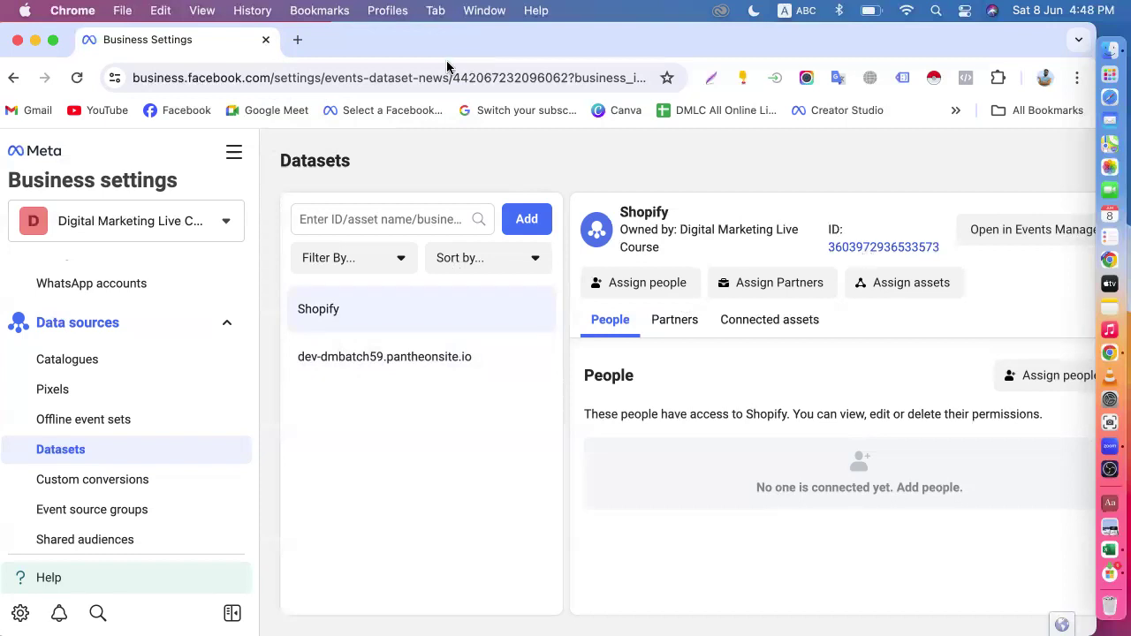
- Open the bookmarked DigitalMarketingBatch19 Shopify admin in a new browser tab and continue with the saved account
click(297, 39)
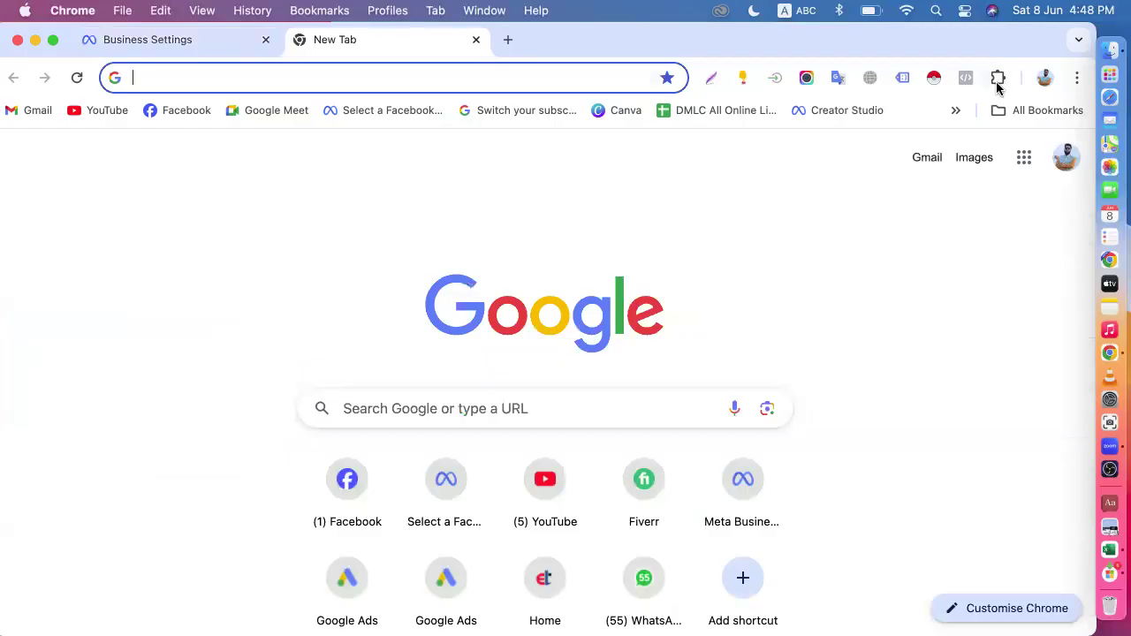
click(958, 112)
scroll(860, 403, down, 5)
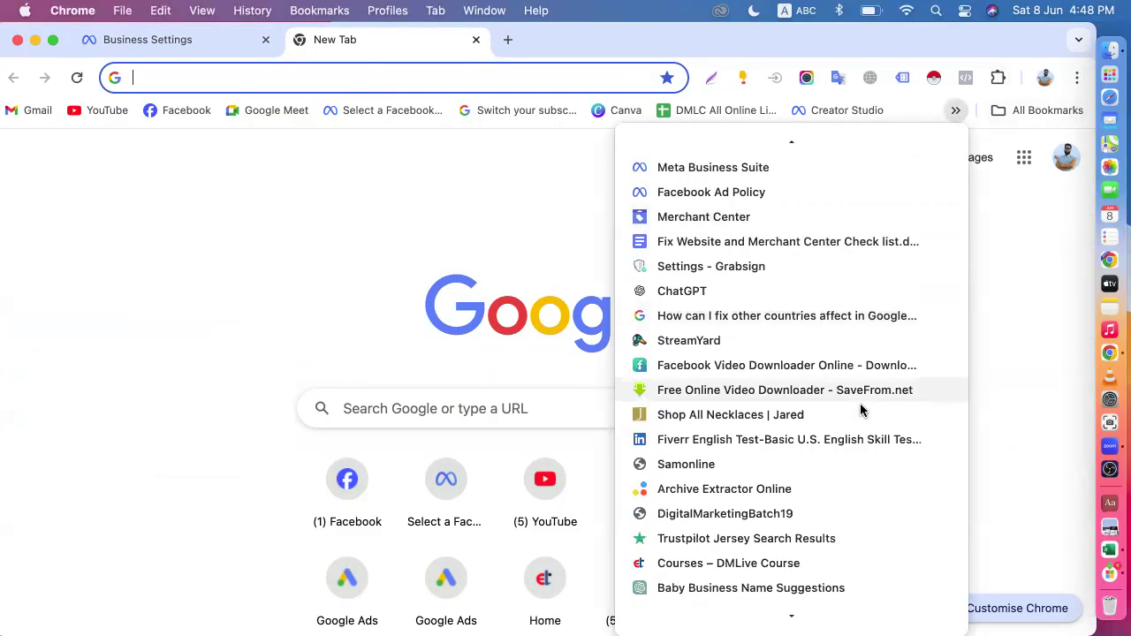
click(1008, 113)
scroll(927, 429, down, 4)
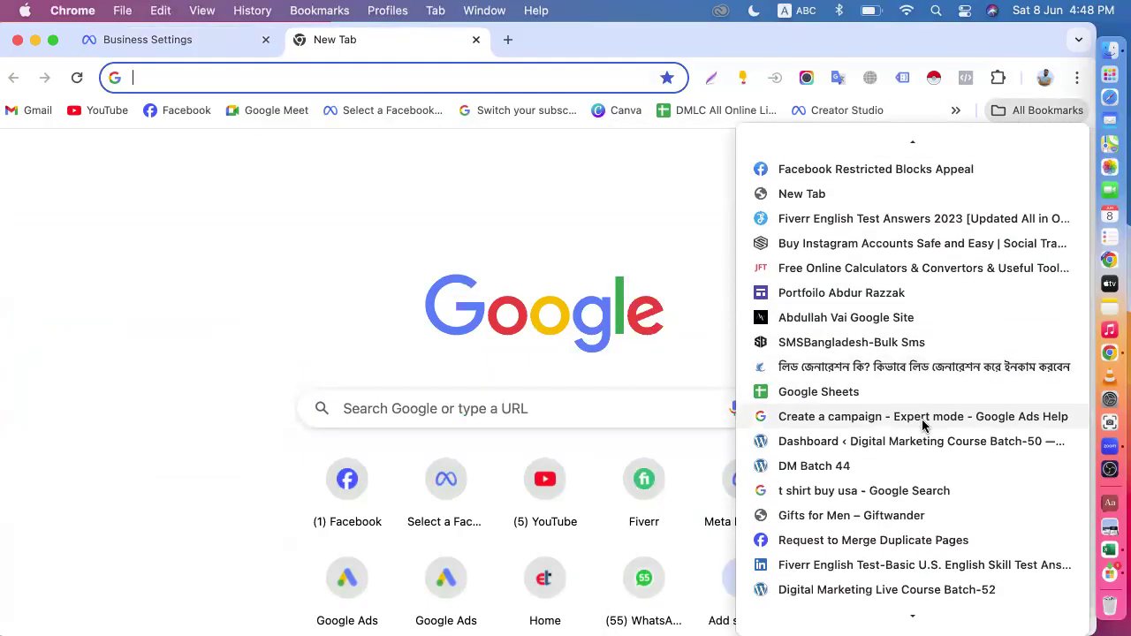
scroll(897, 460, down, 5)
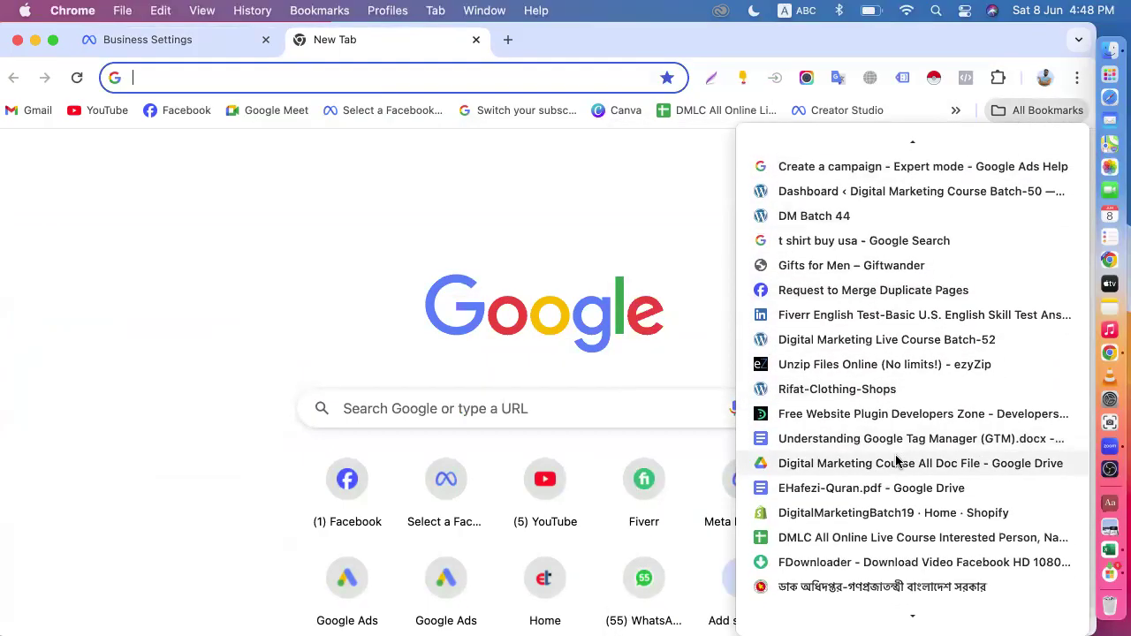
scroll(897, 461, down, 1)
click(869, 478)
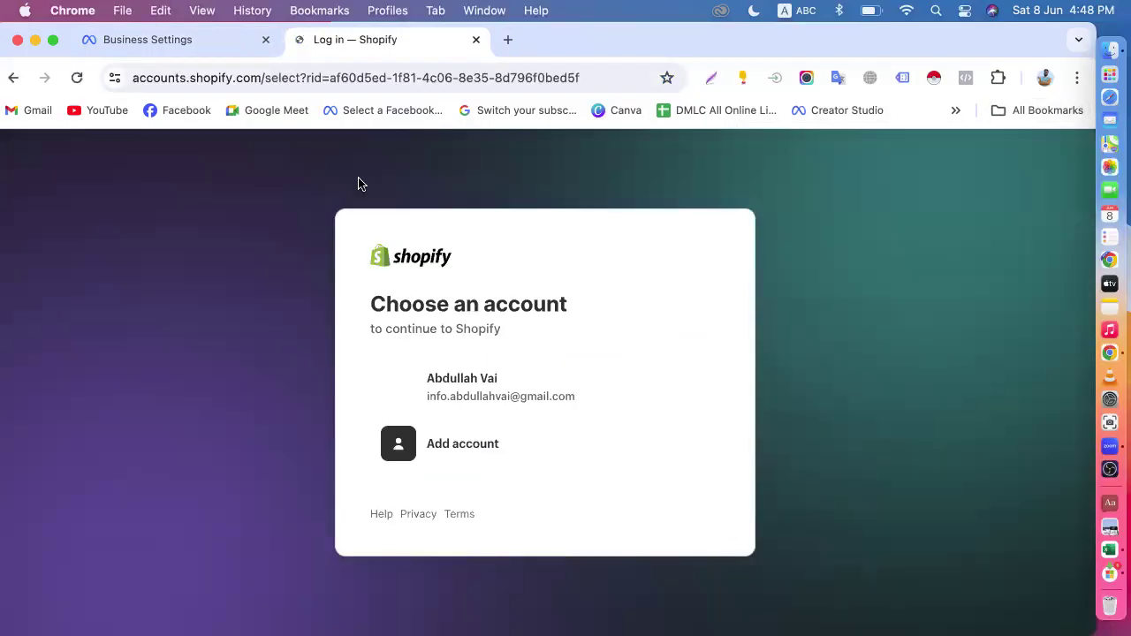
click(457, 398)
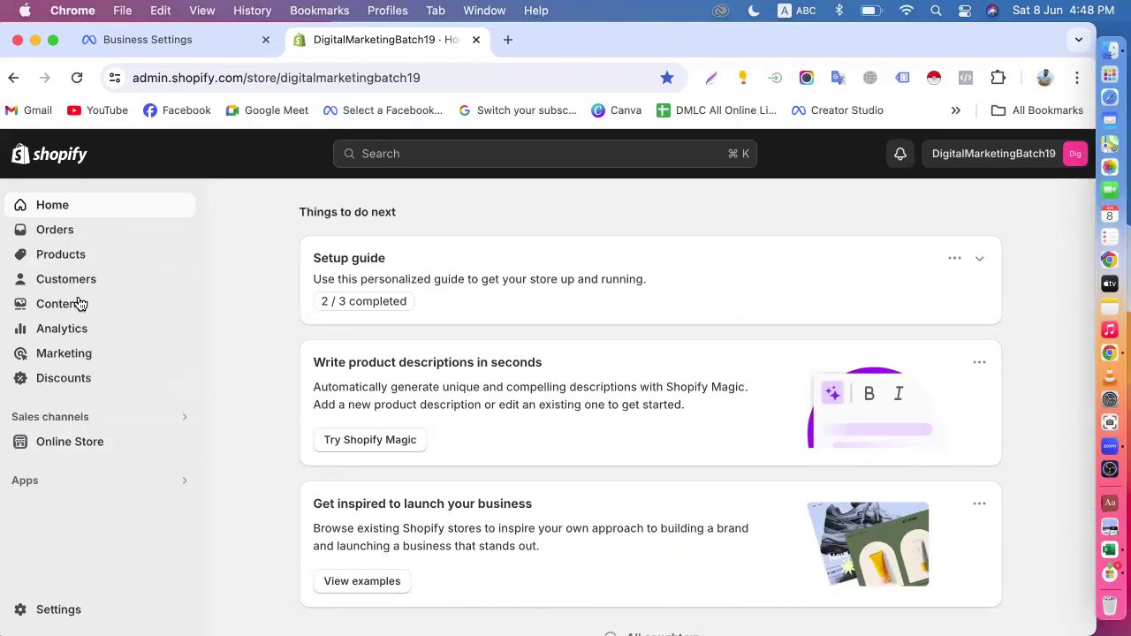
- Search the store's apps for "facebook pixel" and continue the search in the Shopify App Store
scroll(106, 362, down, 2)
scroll(114, 306, up, 2)
click(30, 483)
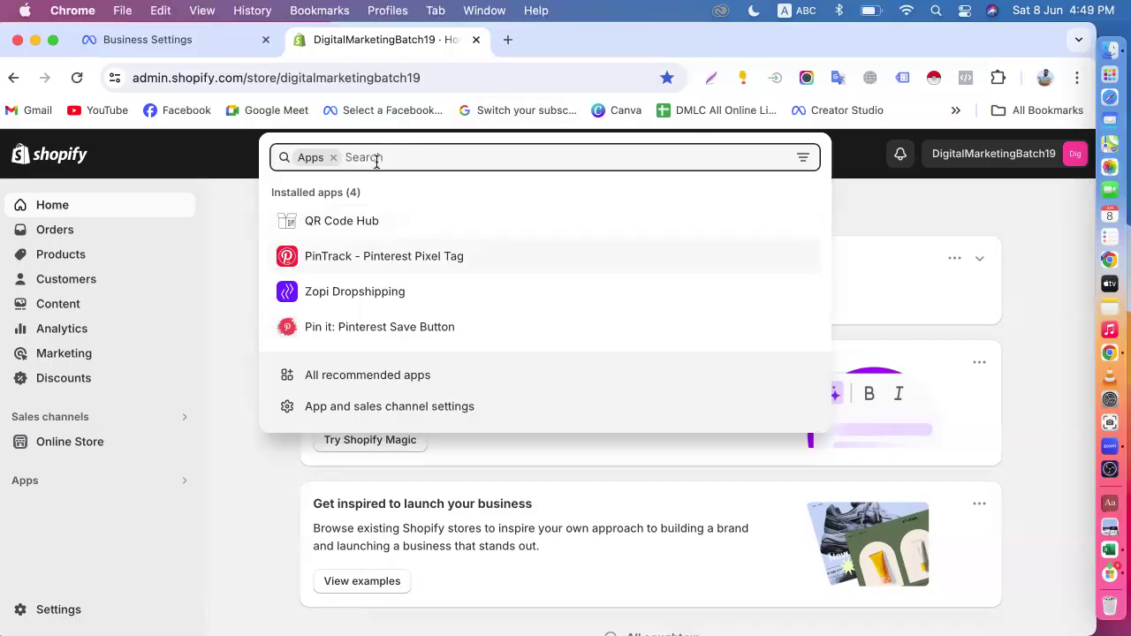
text(faceboo)
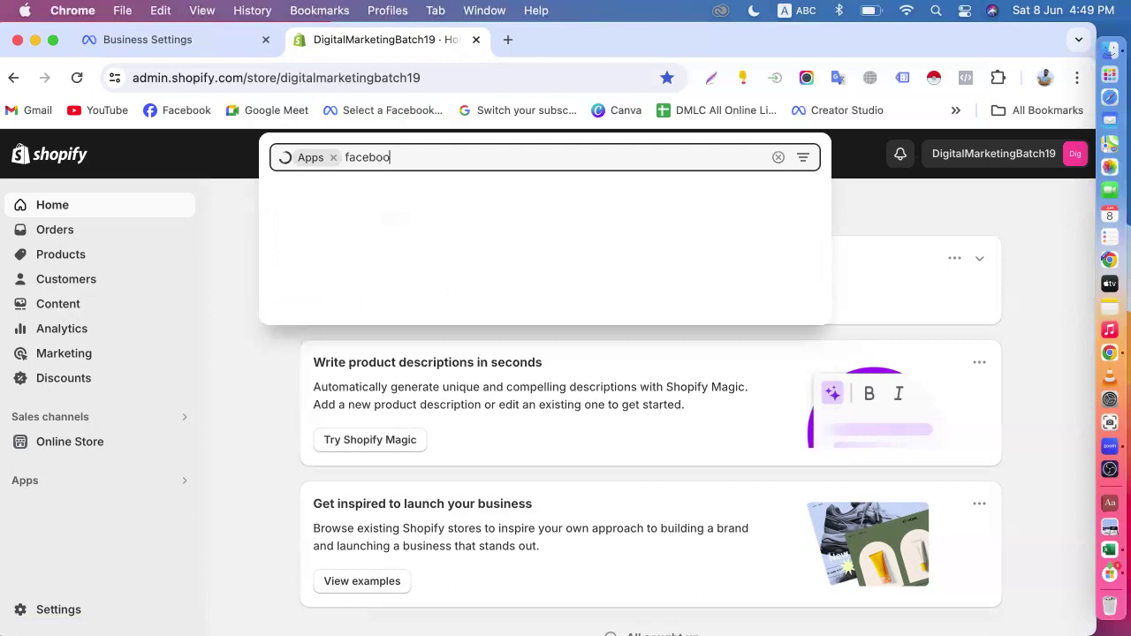
text(k pixel)
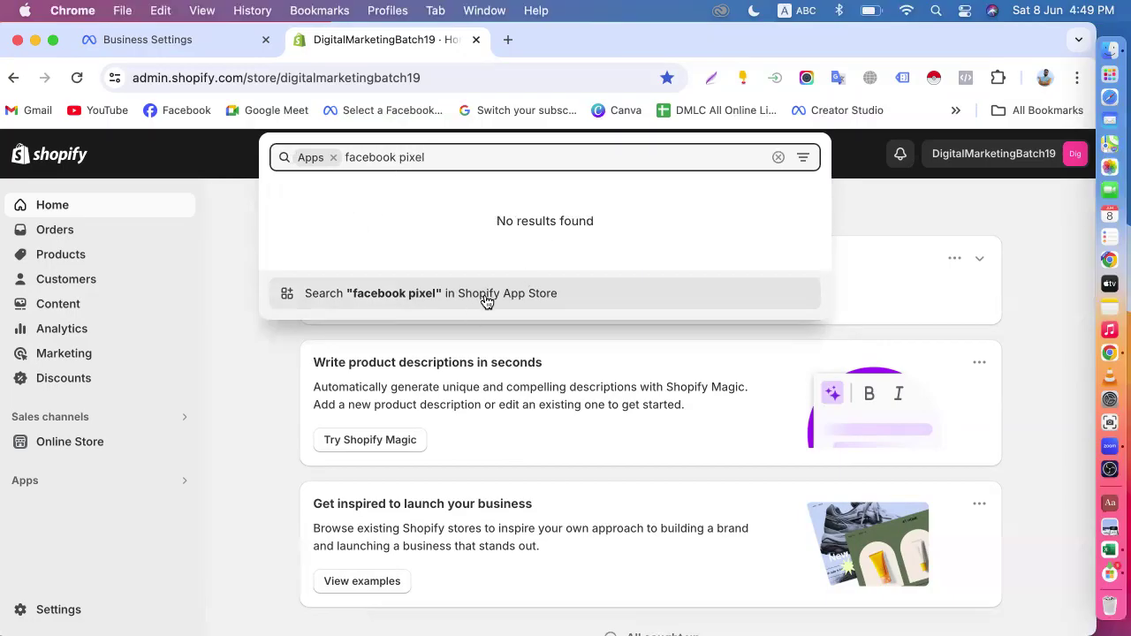
click(387, 300)
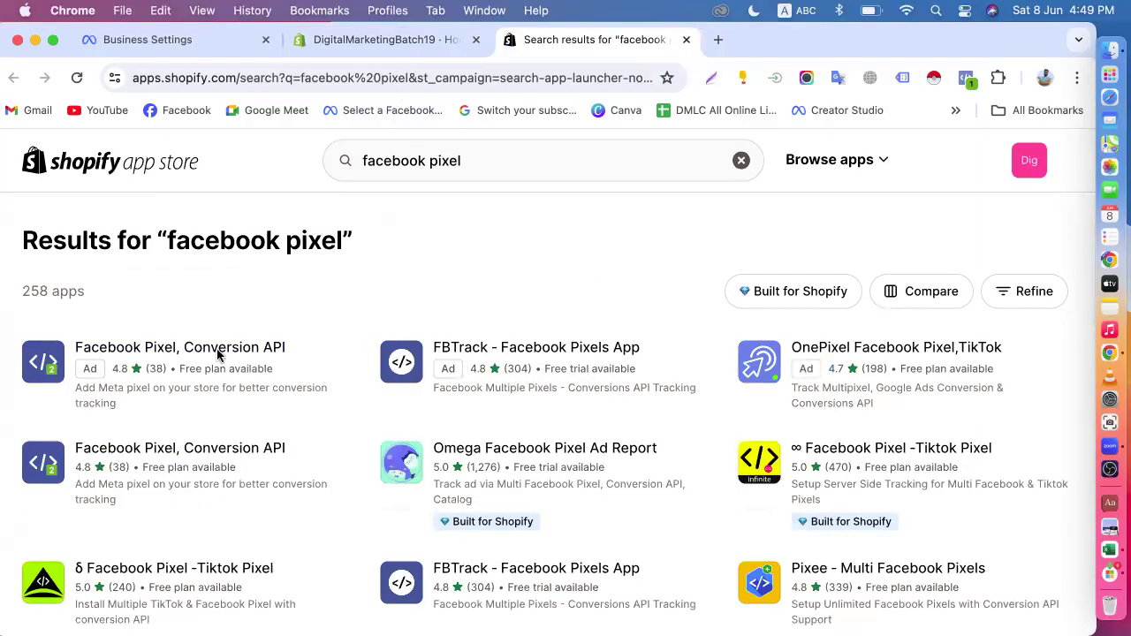
- Examine the "facebook pixel" app results, comparing their ratings and whether they offer a free plan or free trial
scroll(310, 285, down, 1)
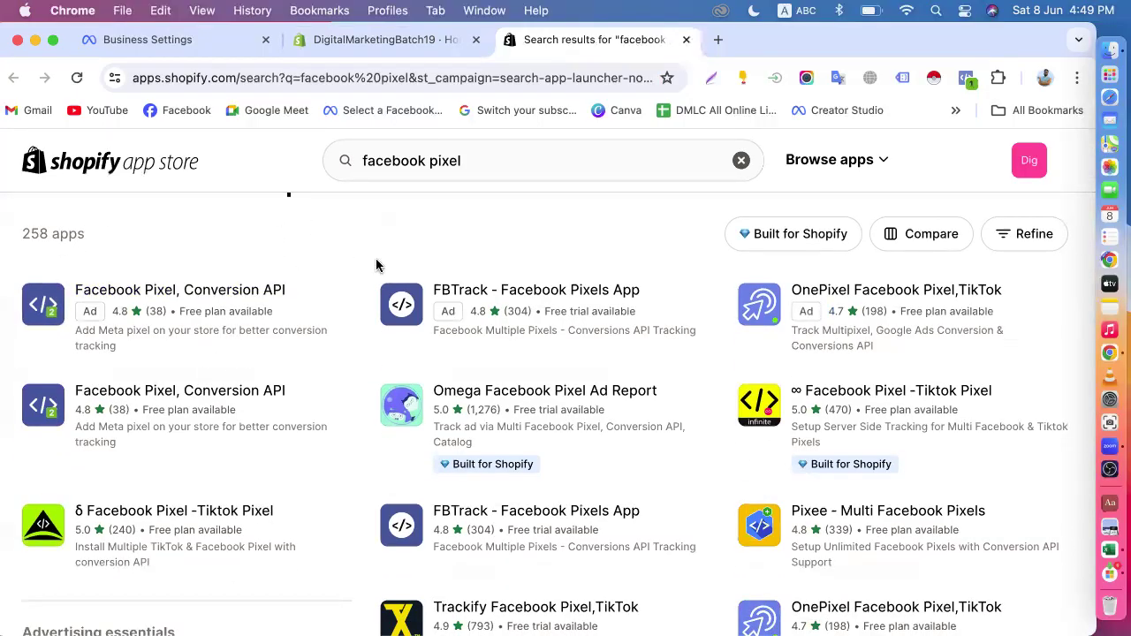
scroll(277, 424, down, 2)
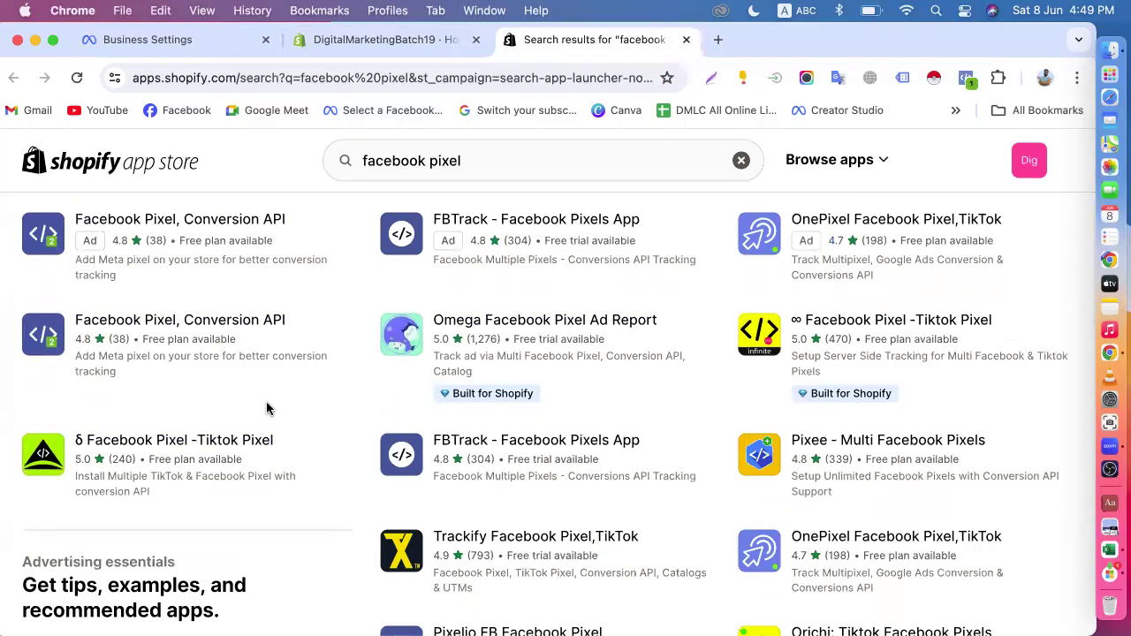
scroll(268, 408, up, 2)
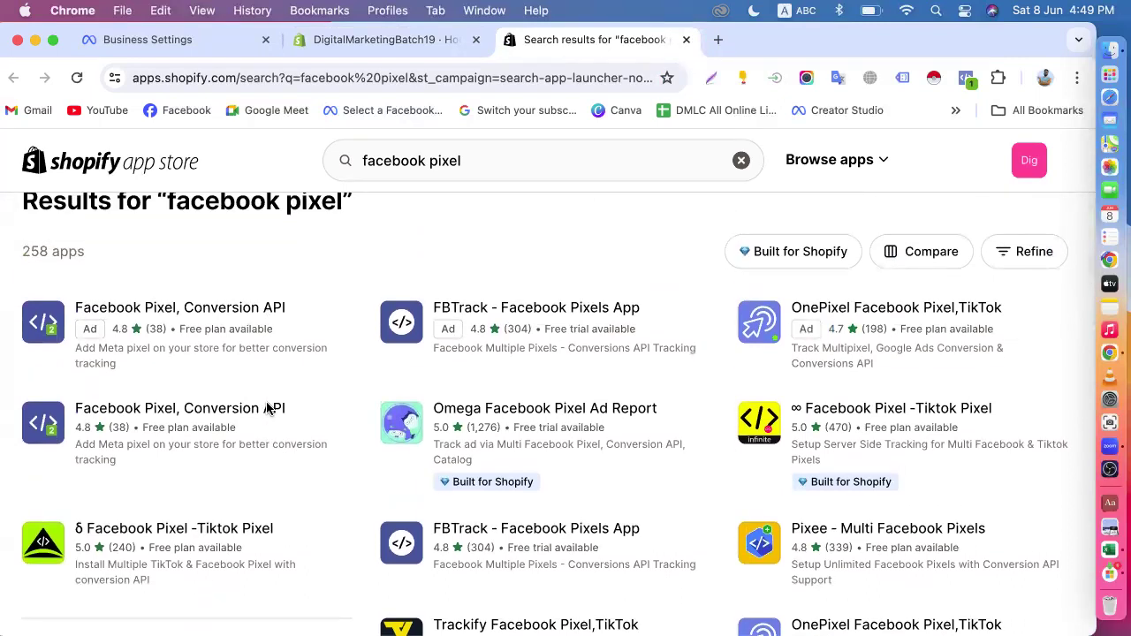
scroll(268, 409, down, 1)
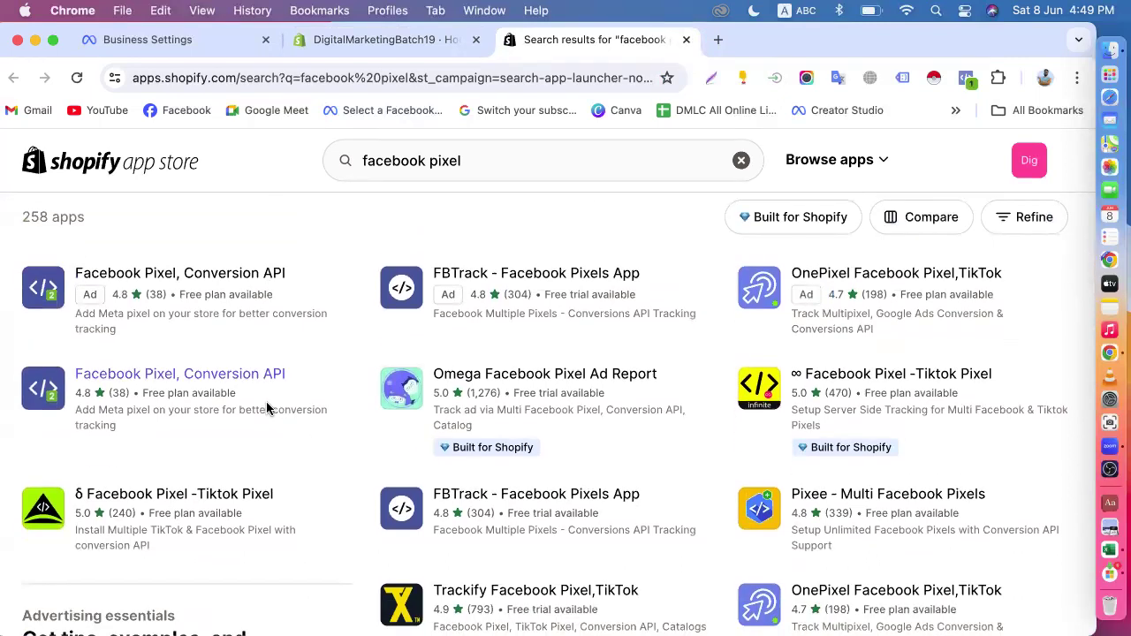
scroll(266, 404, down, 1)
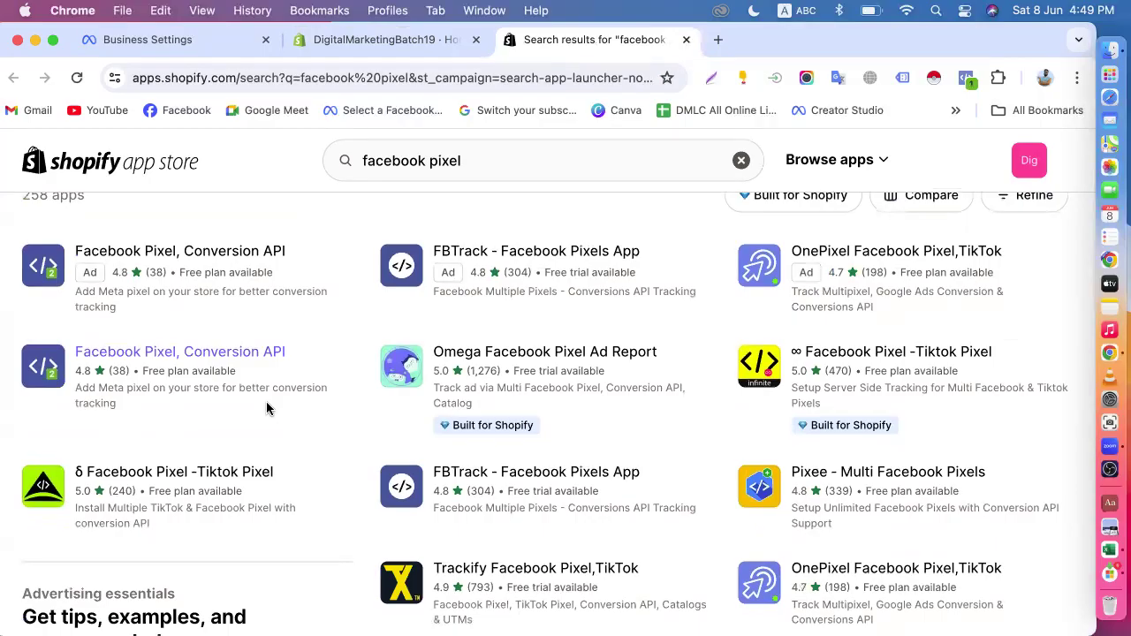
scroll(267, 408, down, 2)
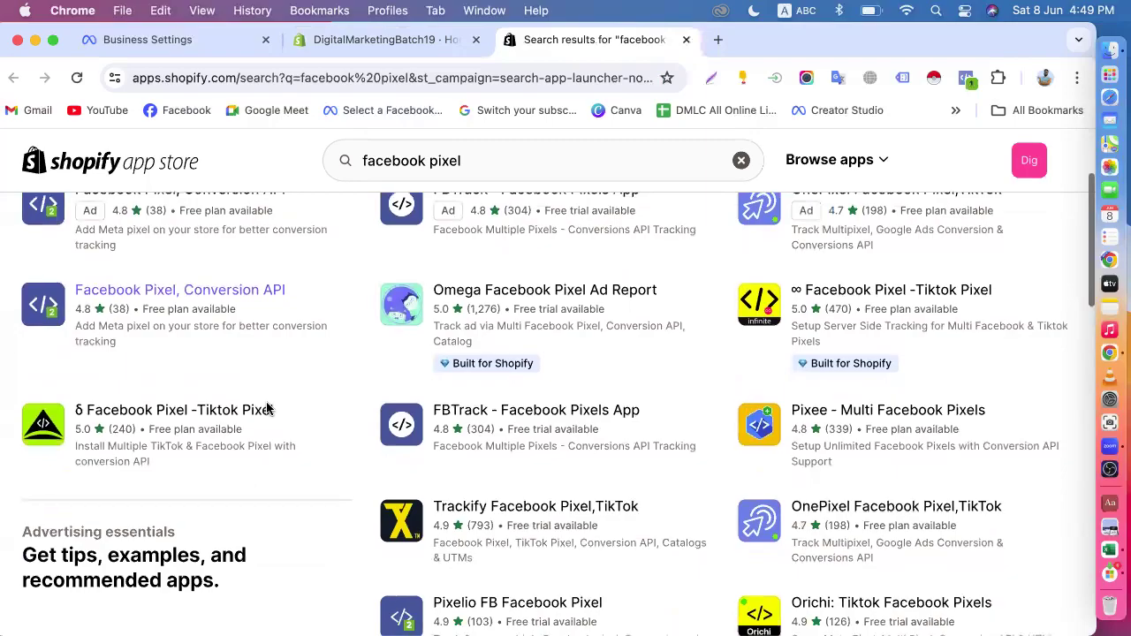
scroll(266, 408, down, 2)
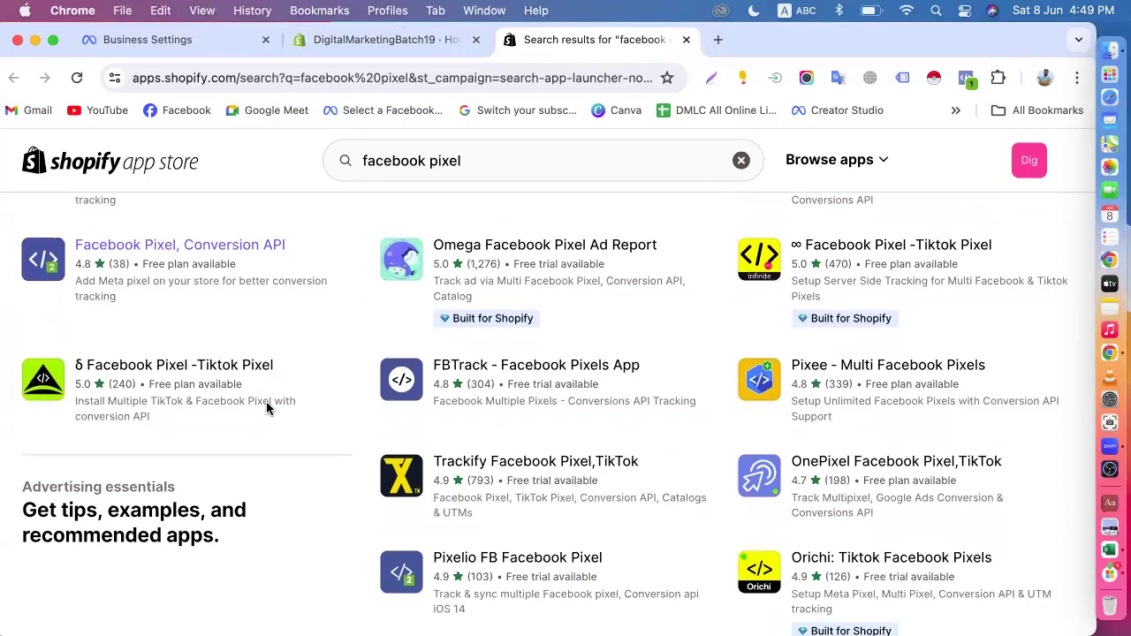
scroll(267, 408, up, 4)
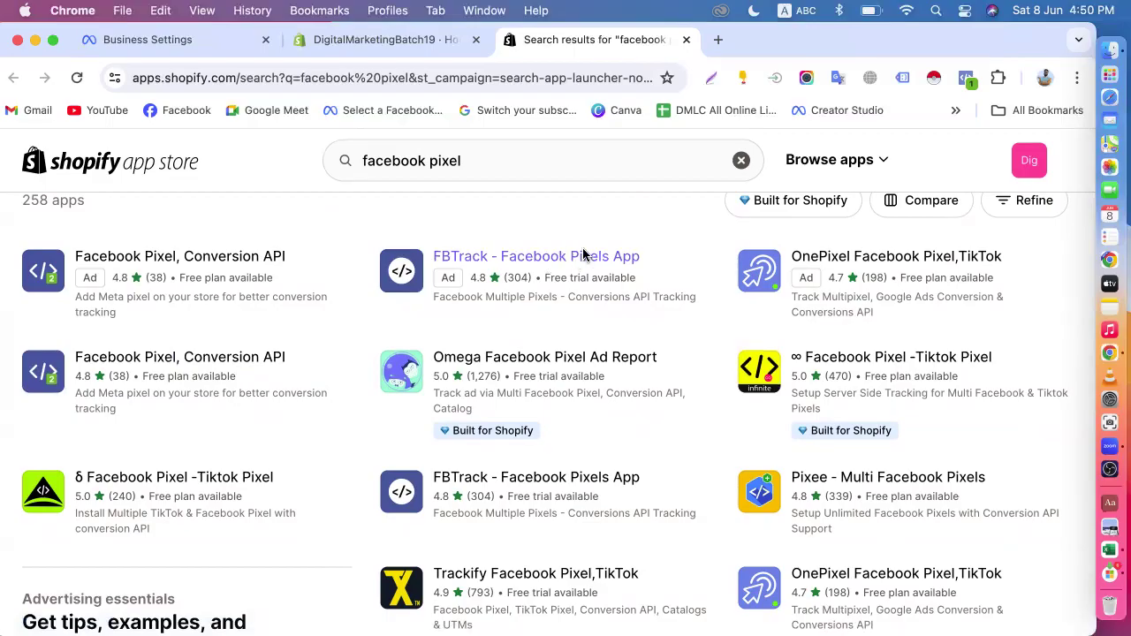
scroll(584, 255, down, 3)
scroll(584, 255, up, 5)
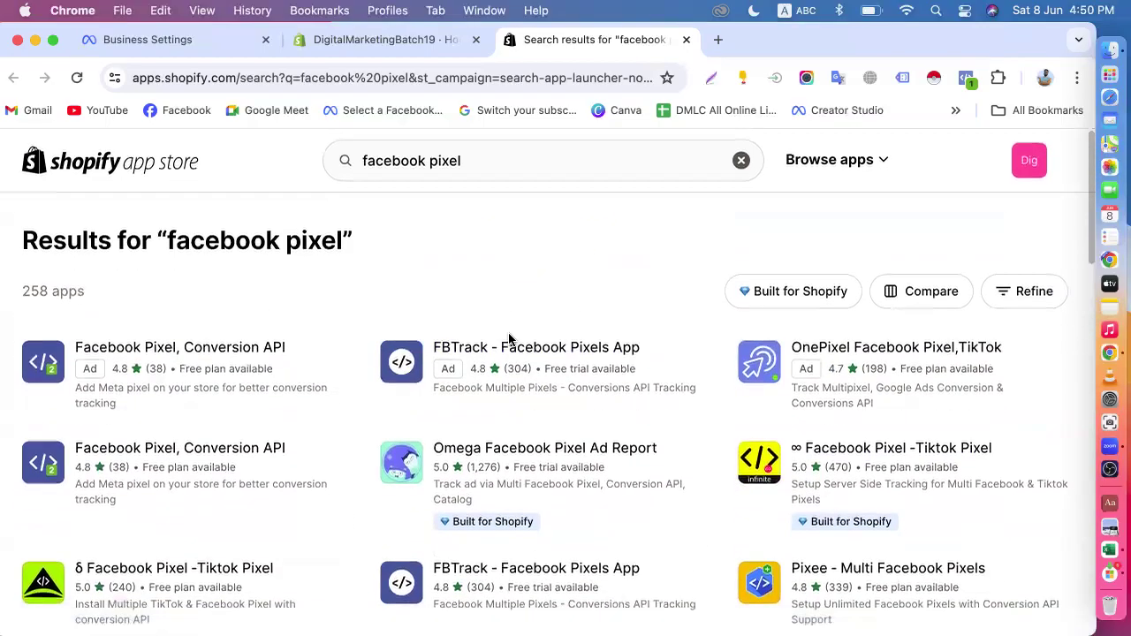
- Check the pricing on the FBTrack - Facebook Pixels App listing and return to the search results
scroll(423, 398, down, 1)
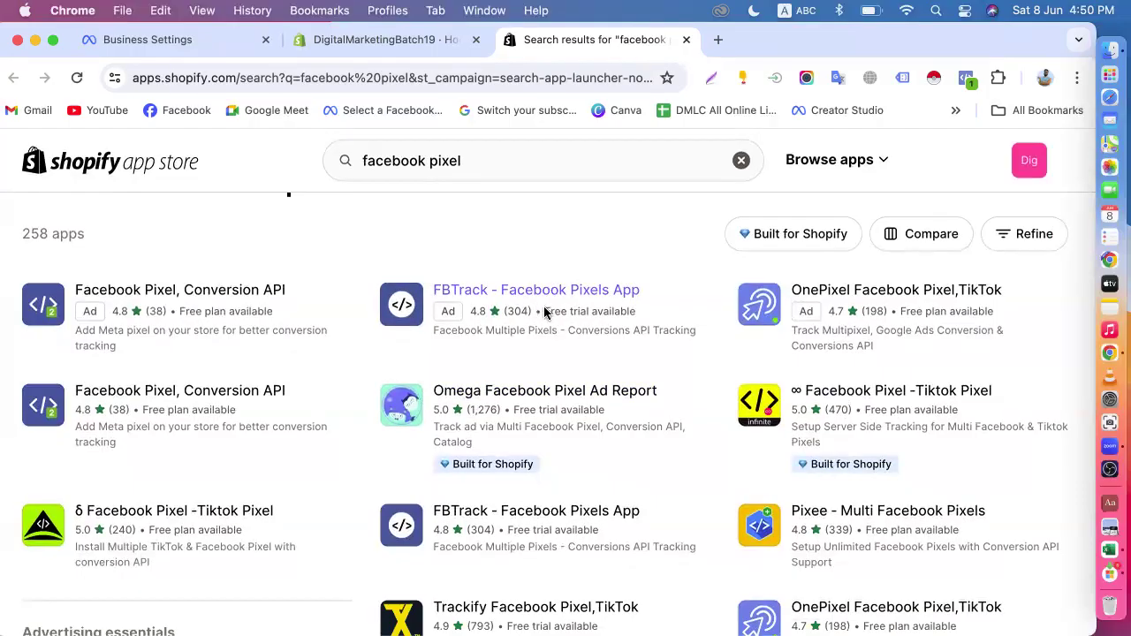
drag(543, 312, 636, 314)
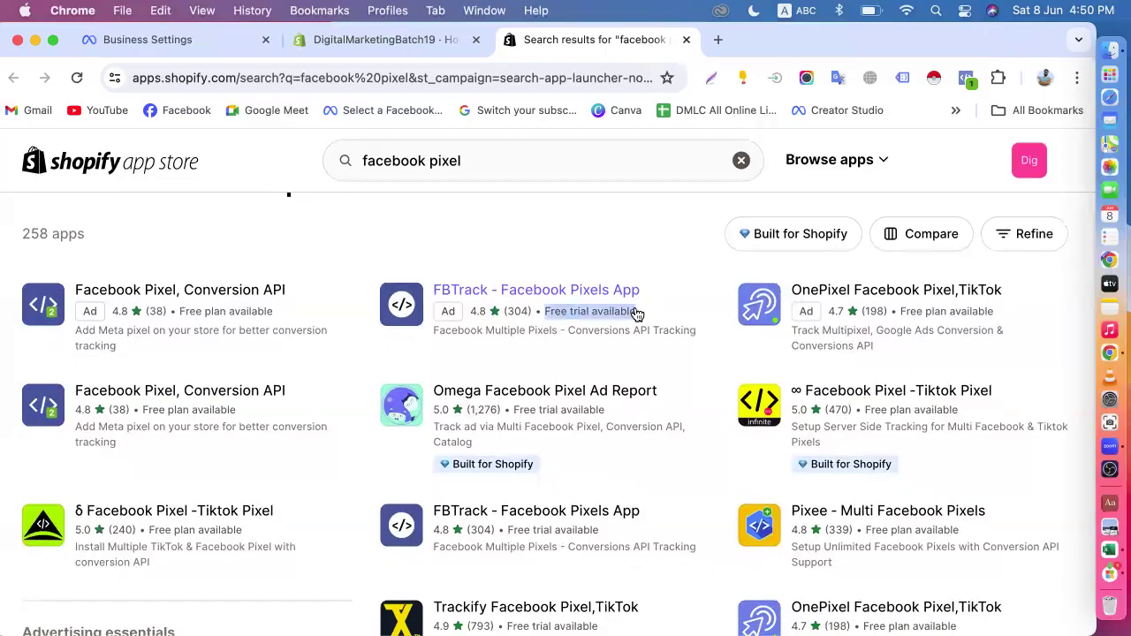
click(636, 313)
scroll(574, 371, down, 3)
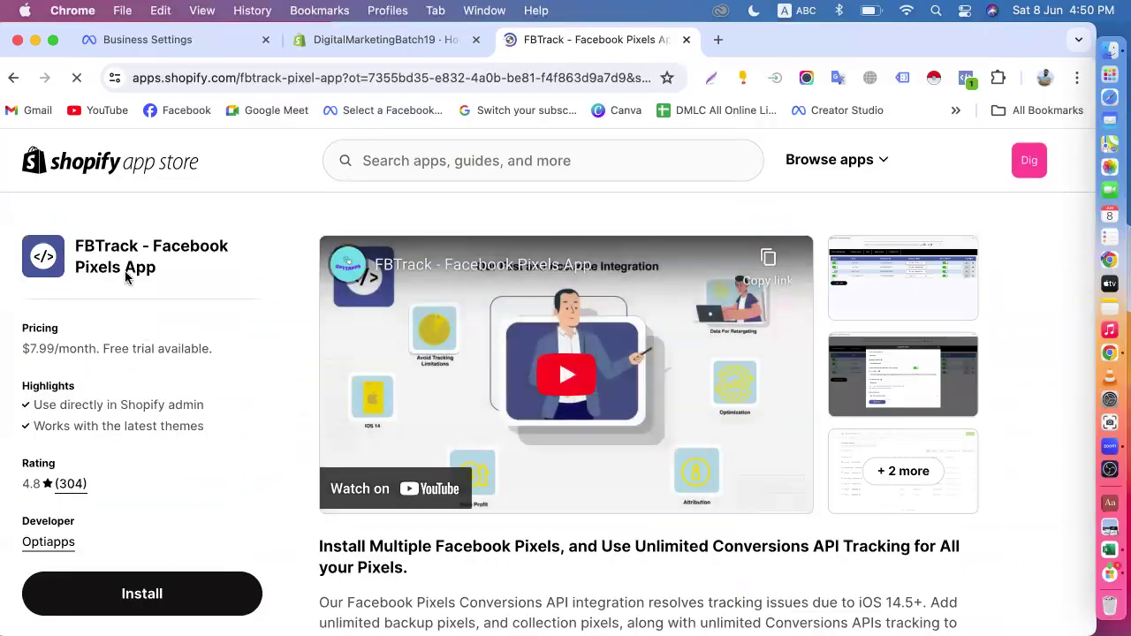
click(13, 79)
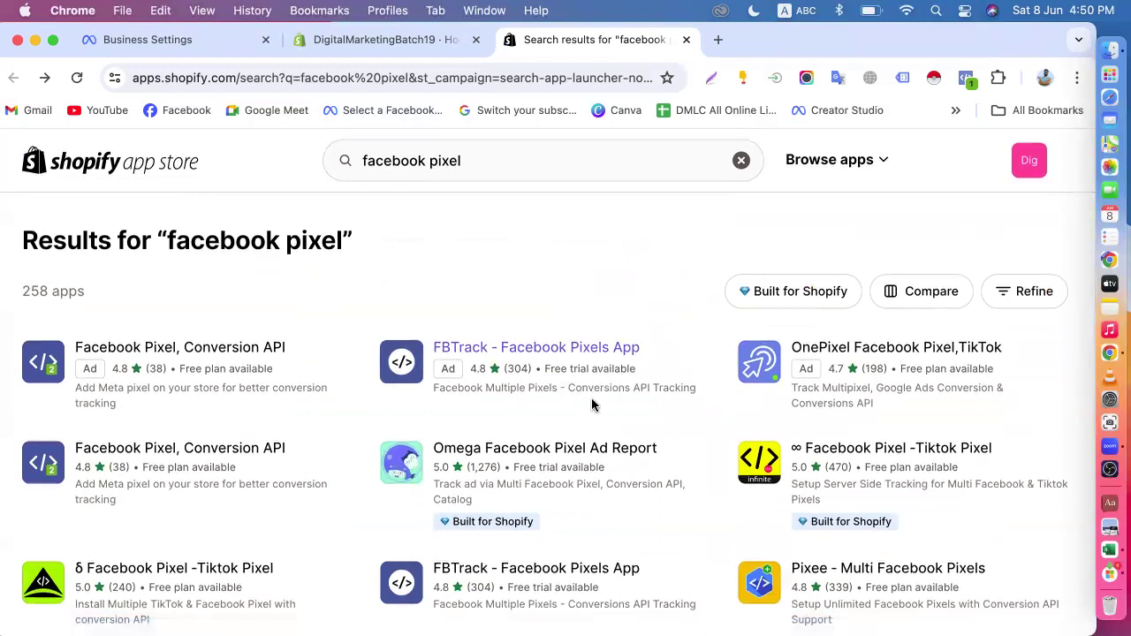
- Compare the free-trial pixel apps such as FBTrack with free-plan ones such as δ Facebook Pixel -Tiktok Pixel
scroll(587, 403, down, 1)
scroll(587, 403, down, 2)
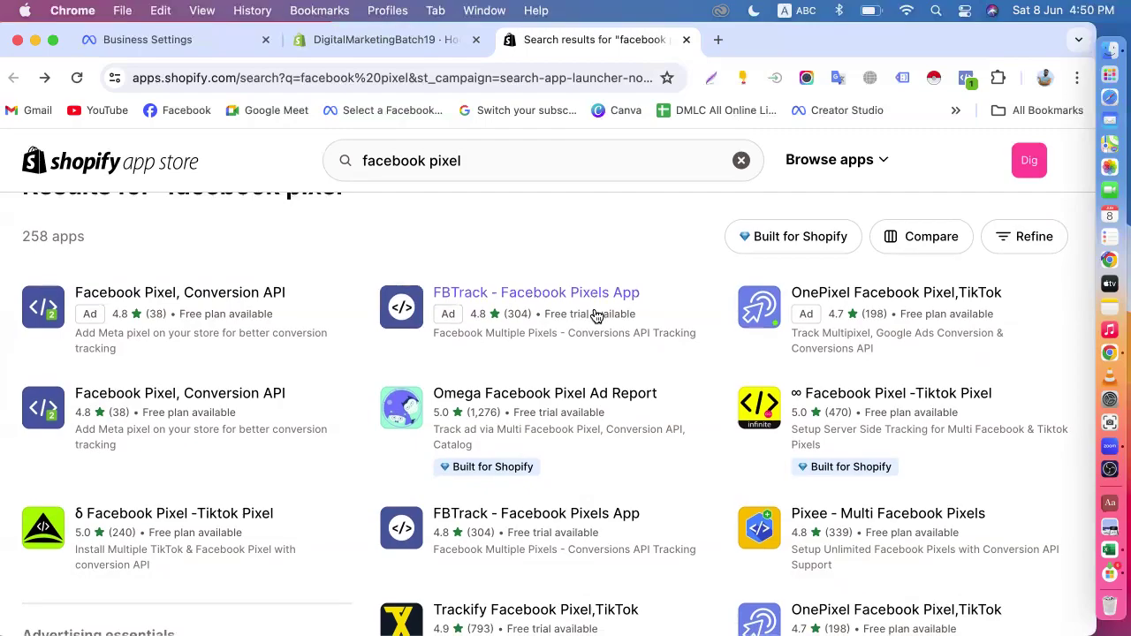
scroll(597, 316, down, 4)
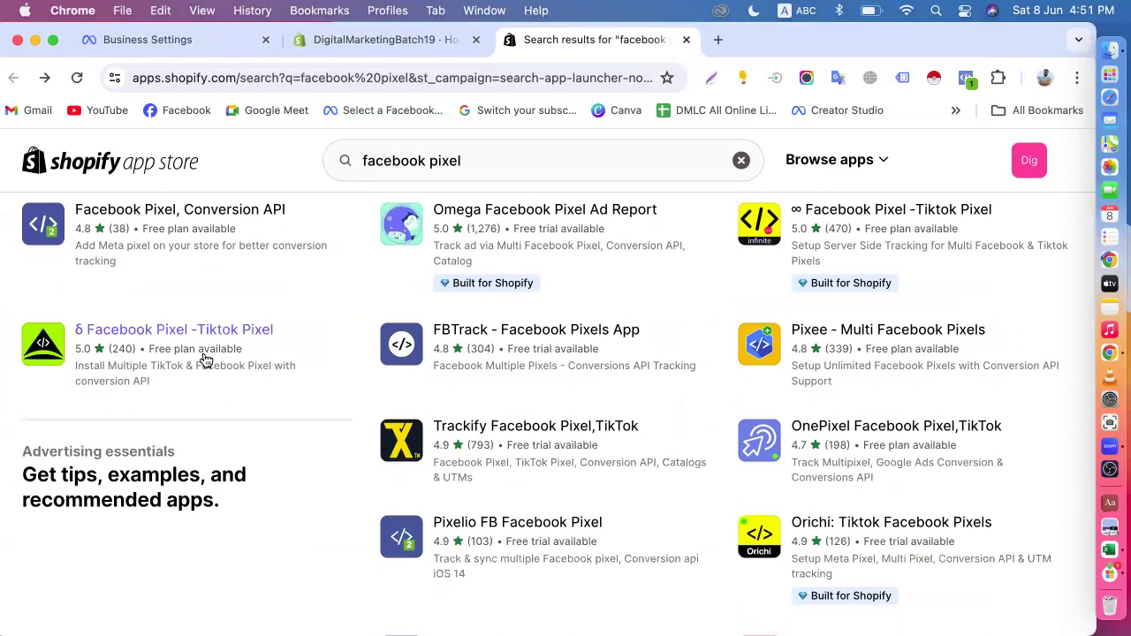
scroll(615, 371, up, 5)
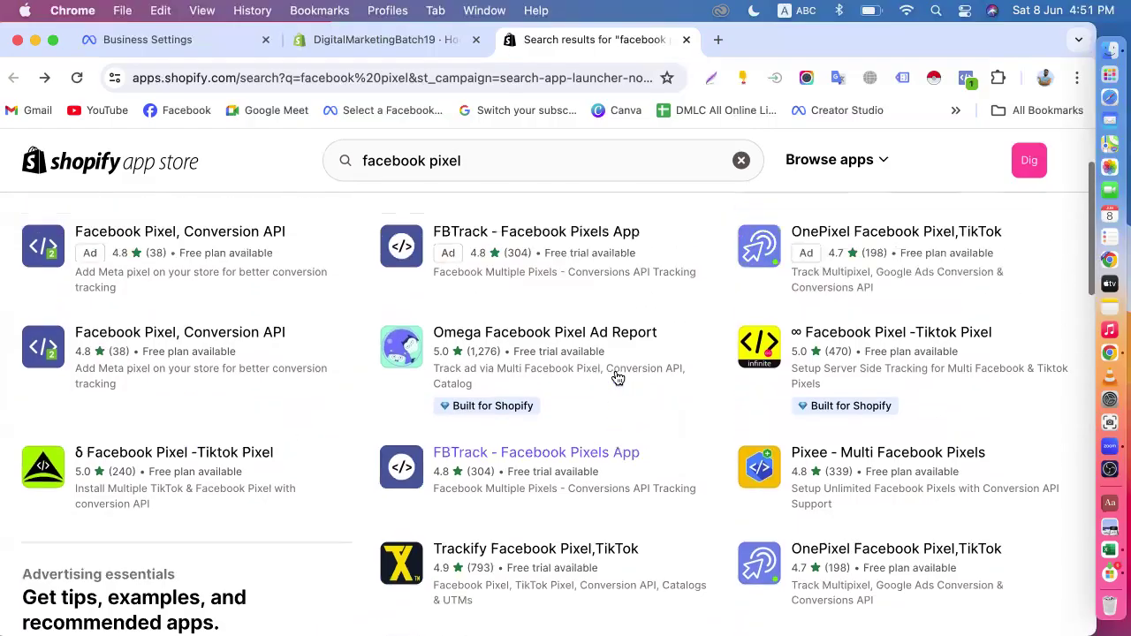
scroll(617, 378, down, 1)
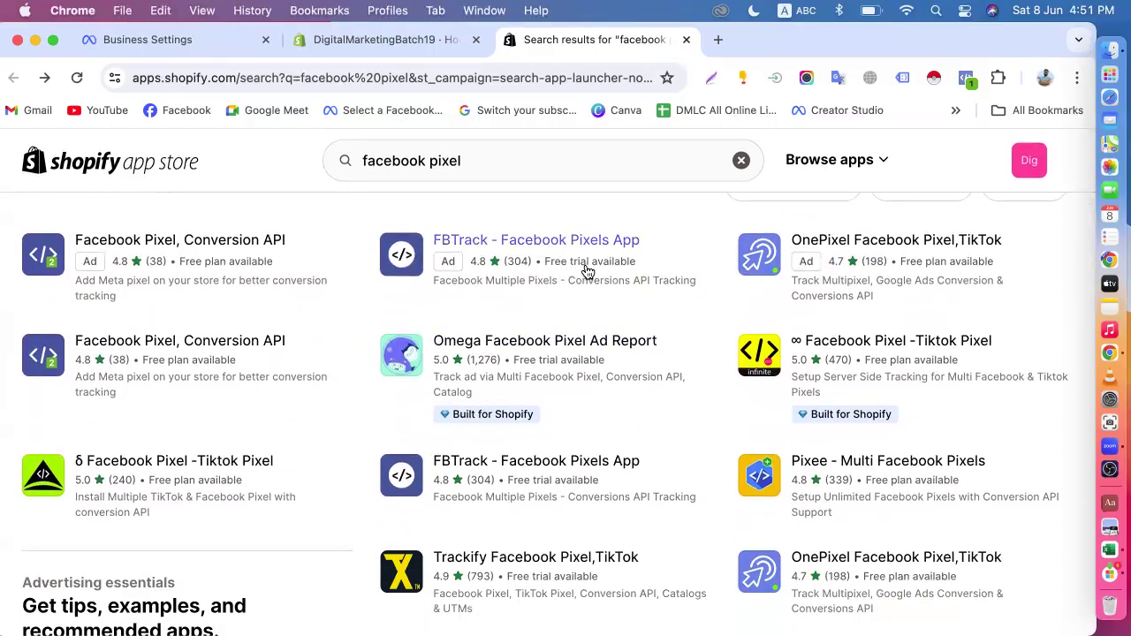
- Open the FBTrack - Facebook Pixels App listing, look through its description and start installing it on the store
click(548, 243)
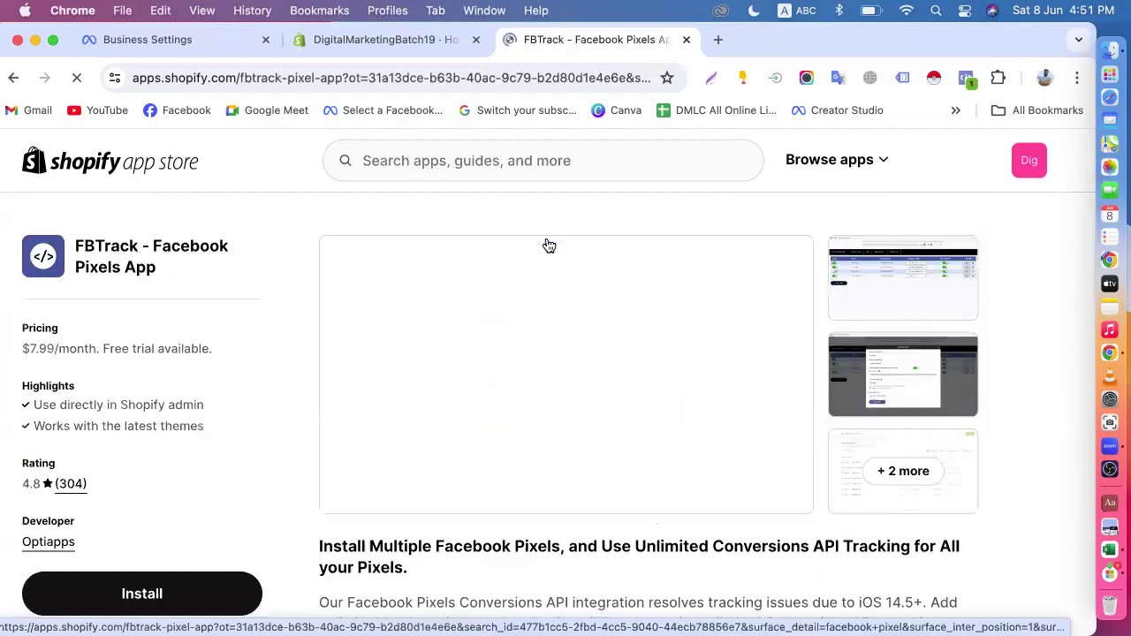
scroll(140, 396, down, 5)
scroll(140, 395, down, 10)
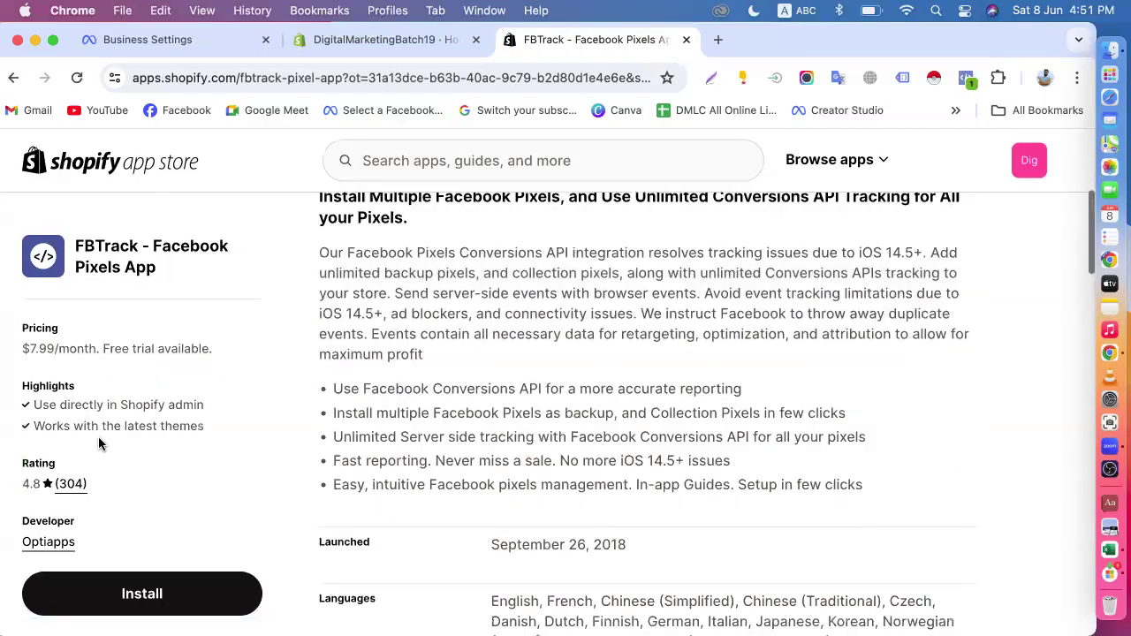
click(150, 483)
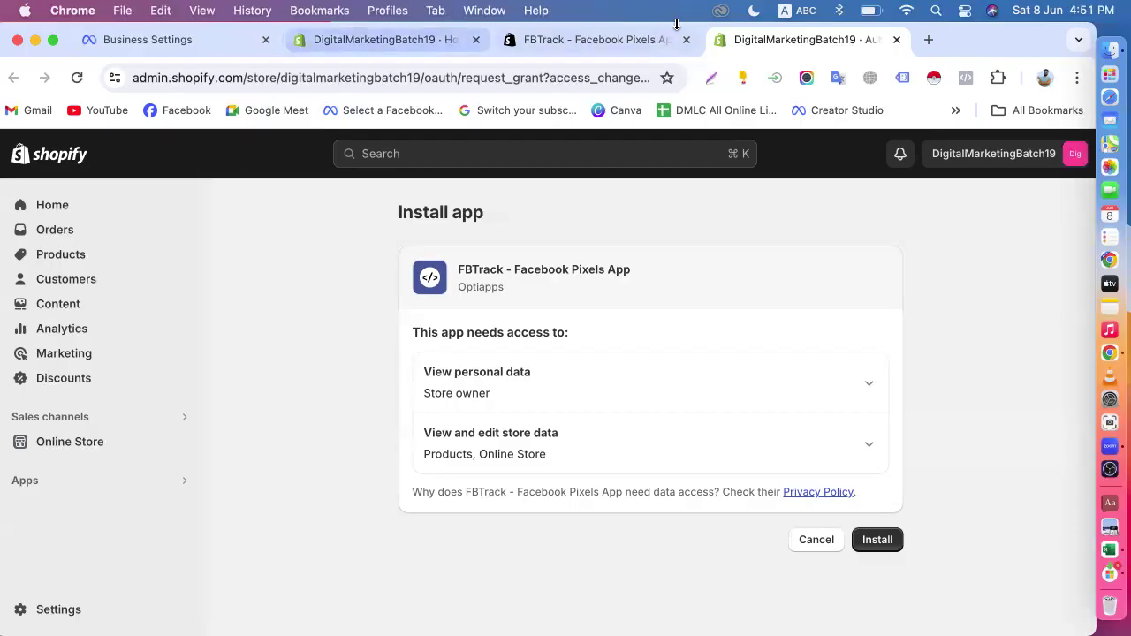
click(930, 40)
text(d)
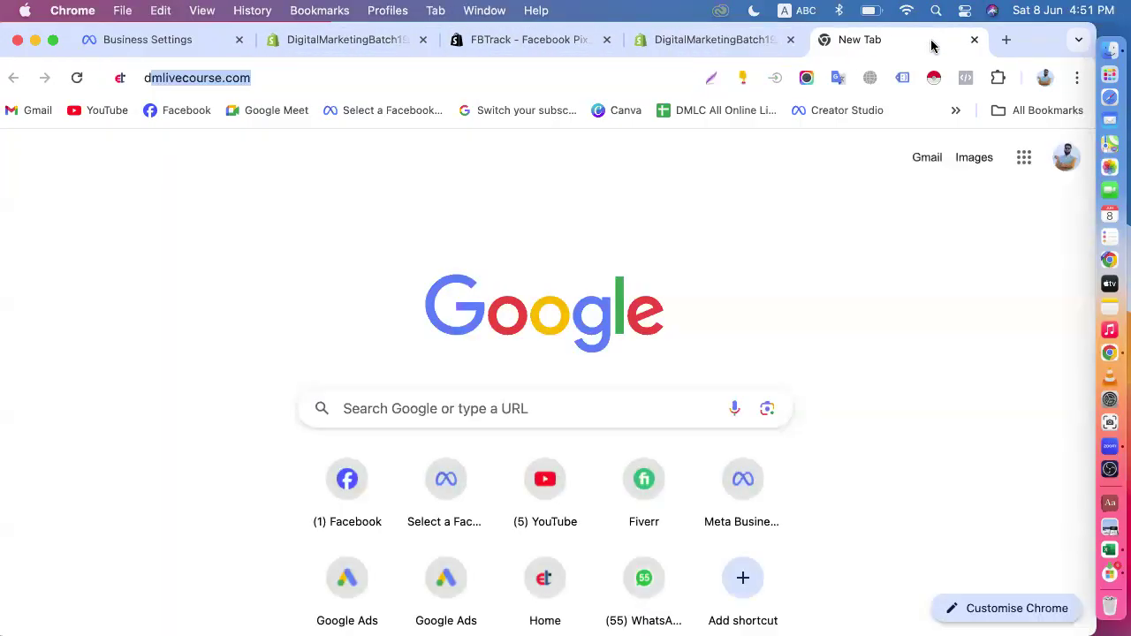
text(e)
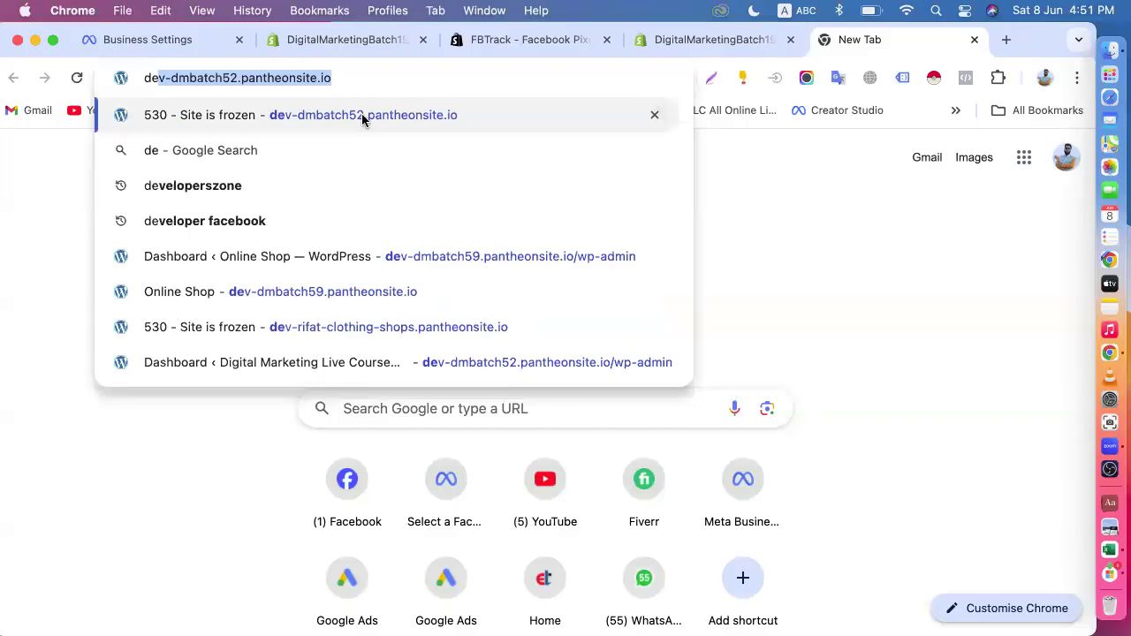
click(337, 77)
text(/)
key(BackSpace)
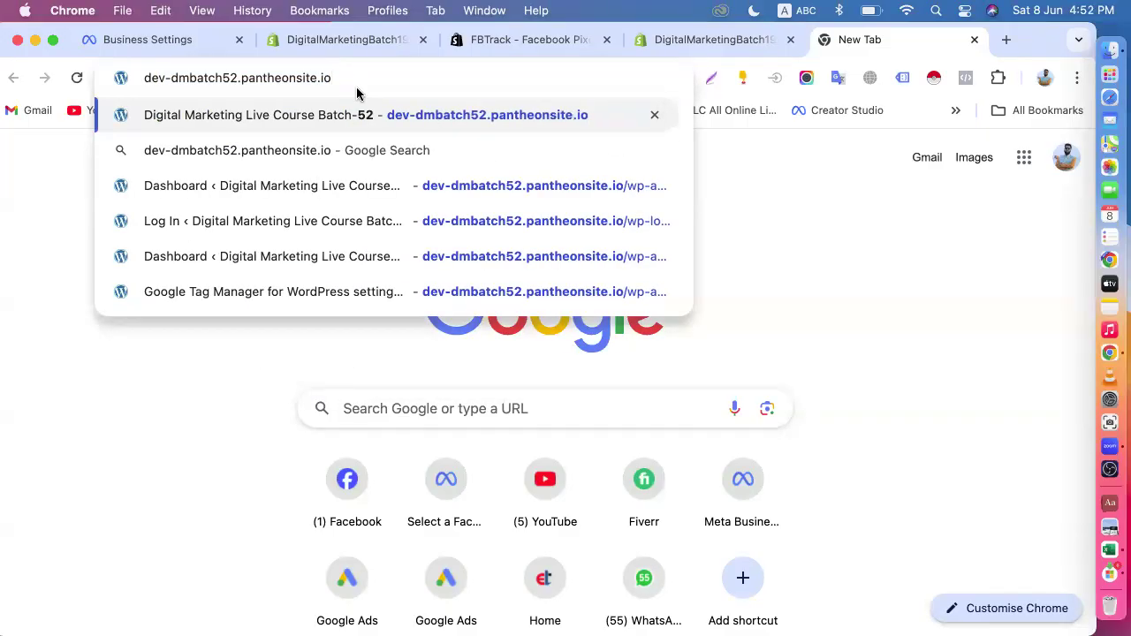
drag(142, 80, 279, 95)
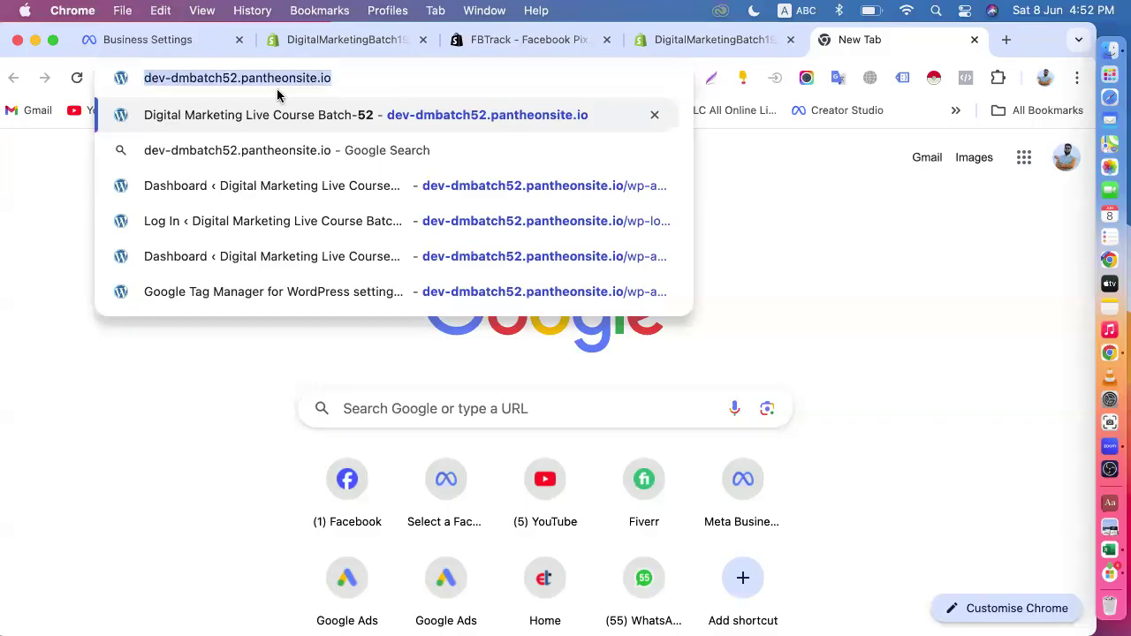
click(368, 81)
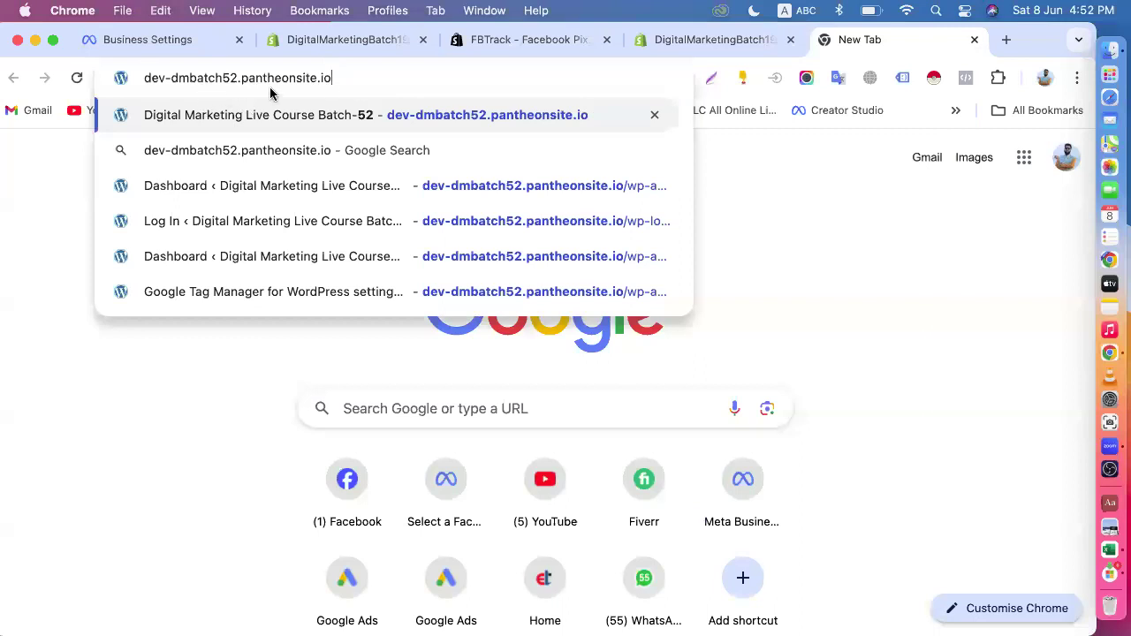
drag(325, 82, 88, 58)
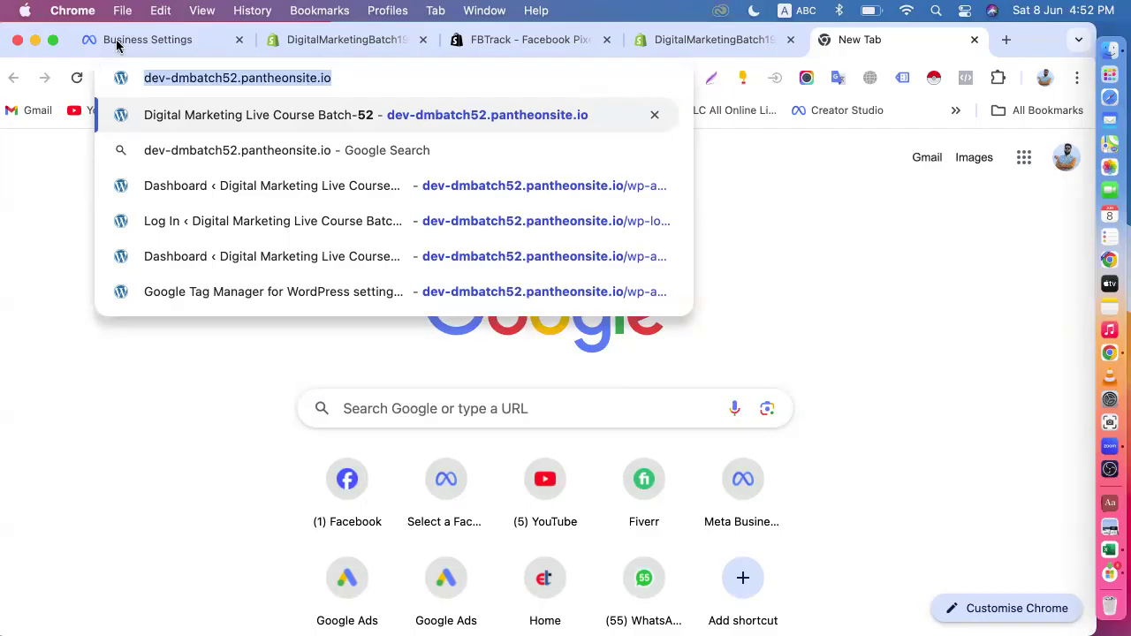
click(341, 81)
drag(341, 81, 115, 81)
click(339, 79)
drag(340, 79, 148, 66)
- Approve the data access for FBTrack - Facebook Pixels App and install it on the DigitalMarketingBatch19 store
click(688, 44)
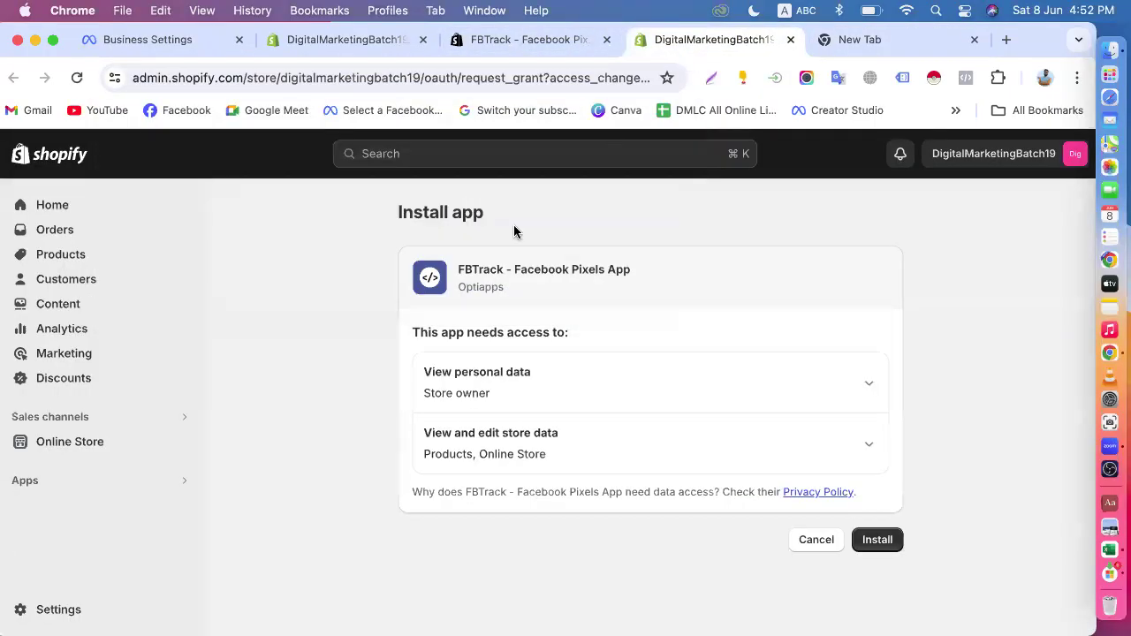
click(881, 537)
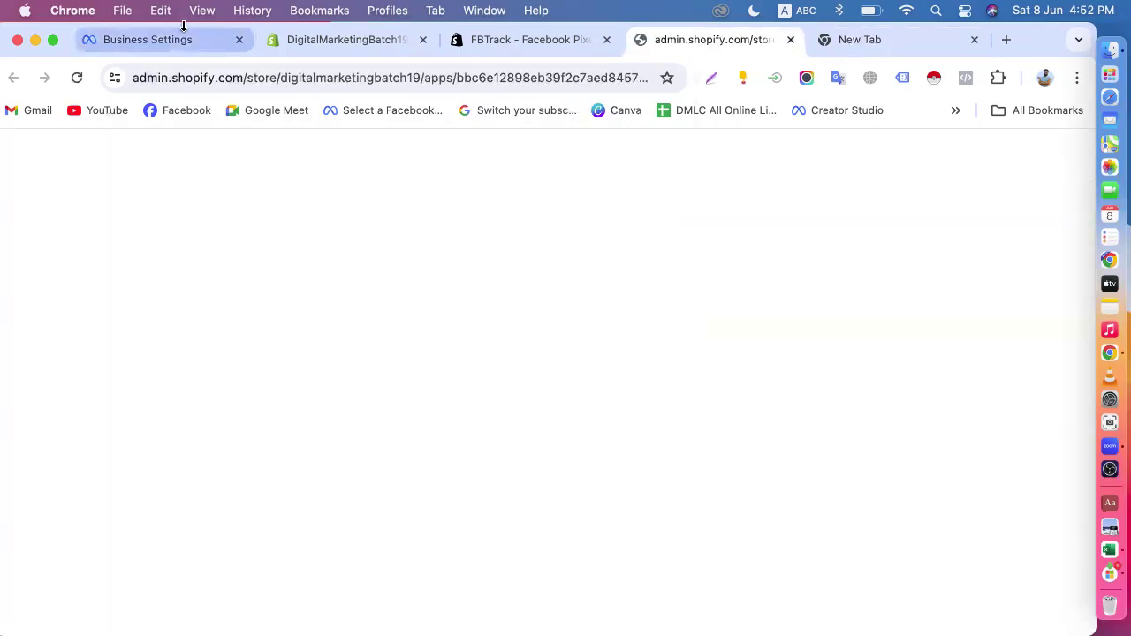
click(181, 39)
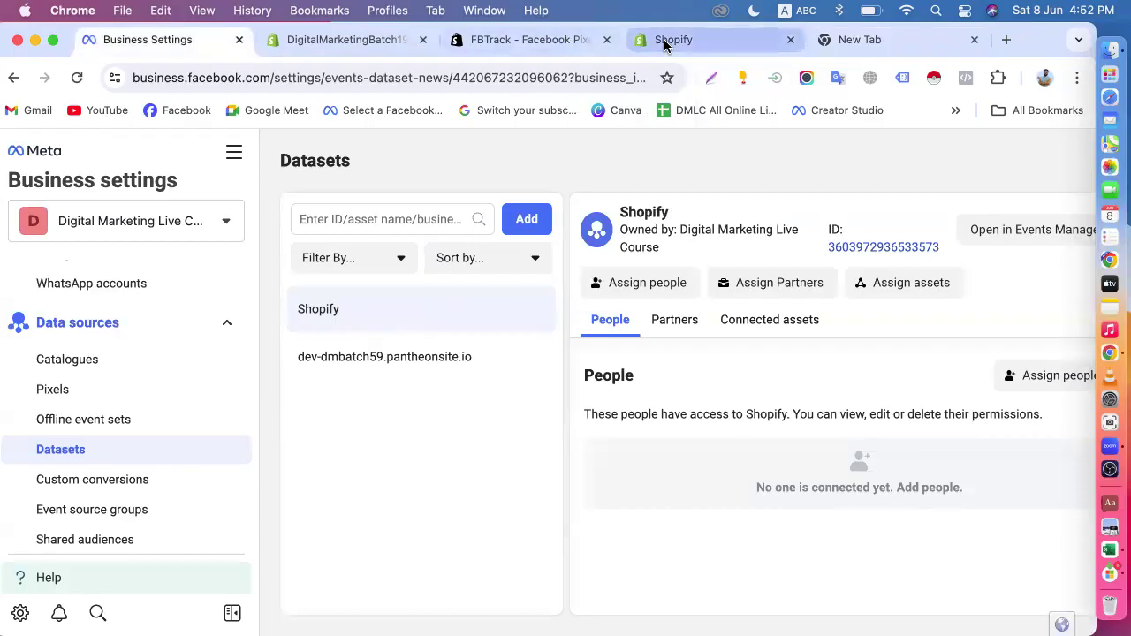
click(707, 40)
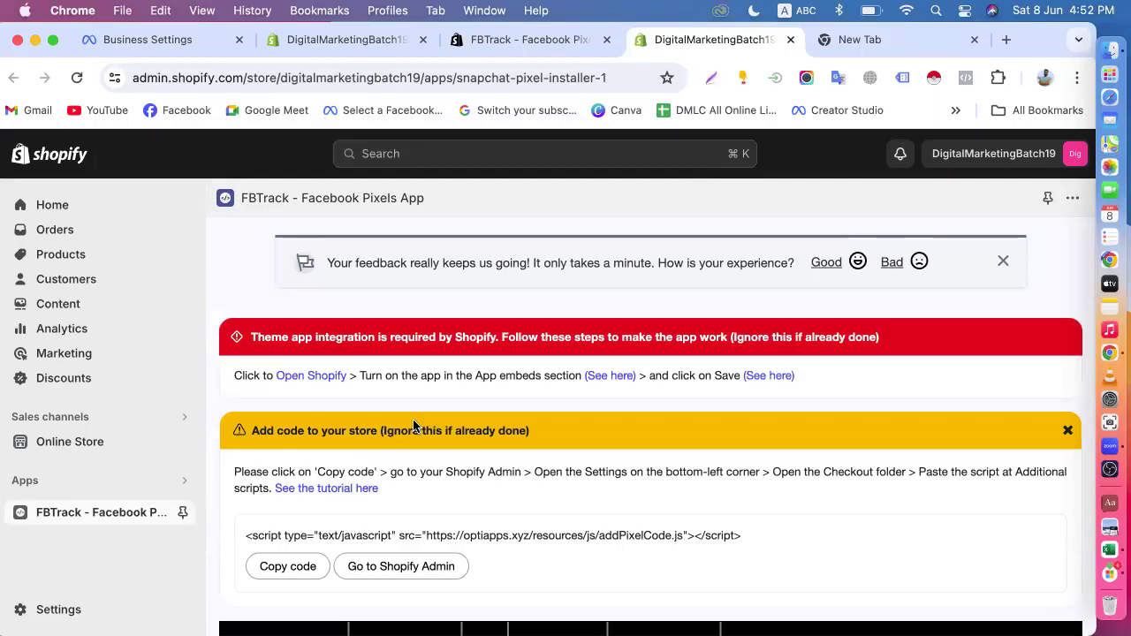
- Review FBTrack's theme integration and pixel setup instructions and open the App embeds example image in a separate tab
scroll(412, 426, down, 4)
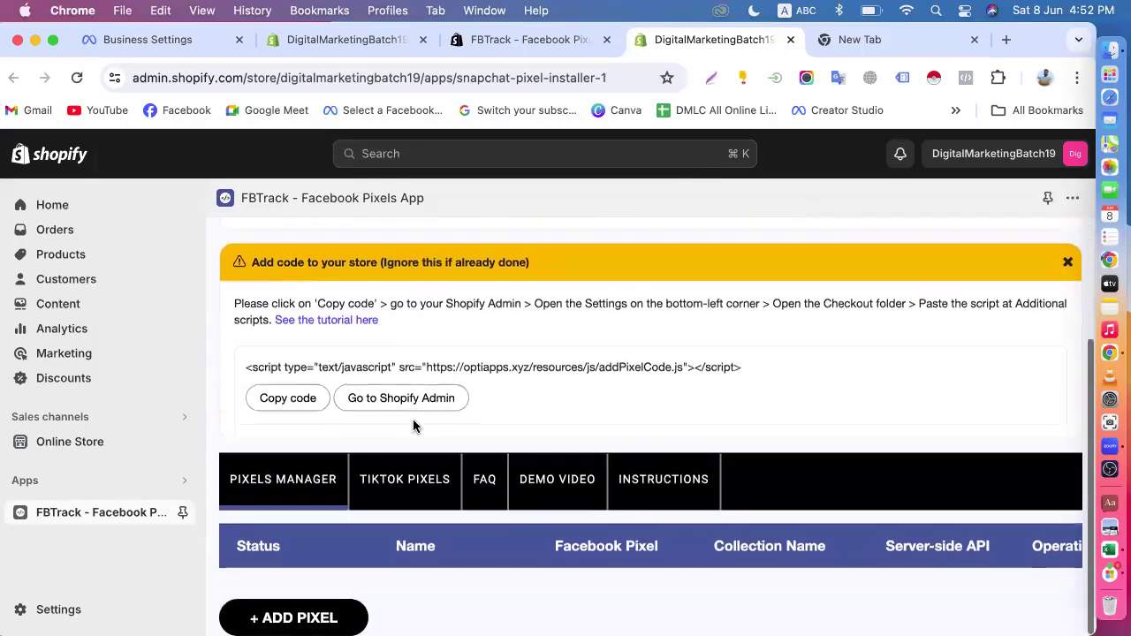
scroll(413, 426, up, 4)
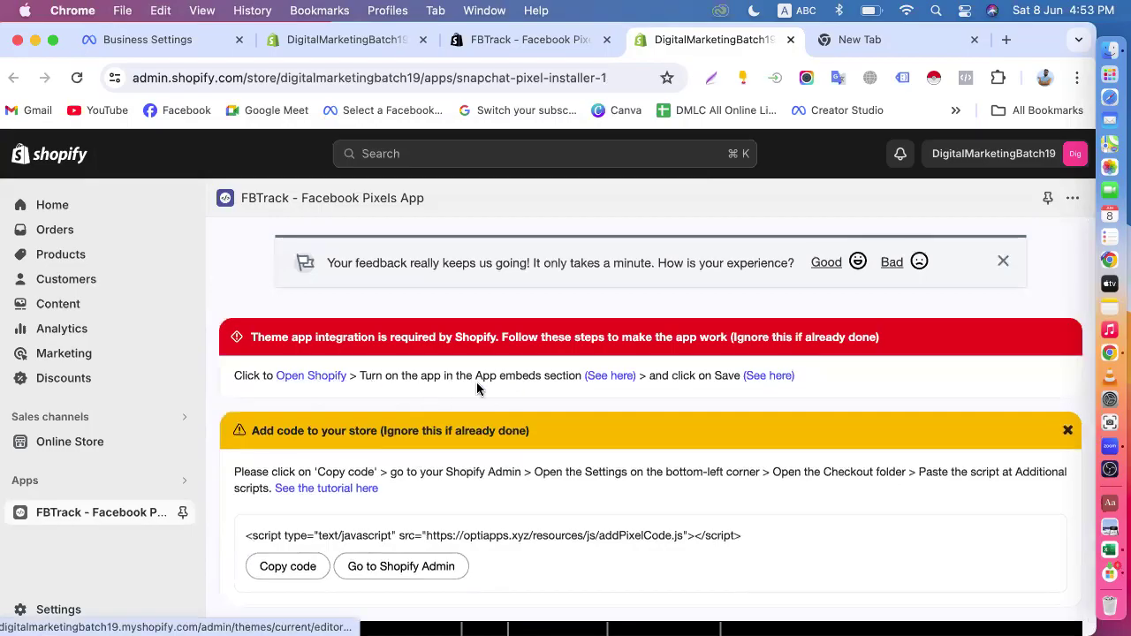
right_click(618, 377)
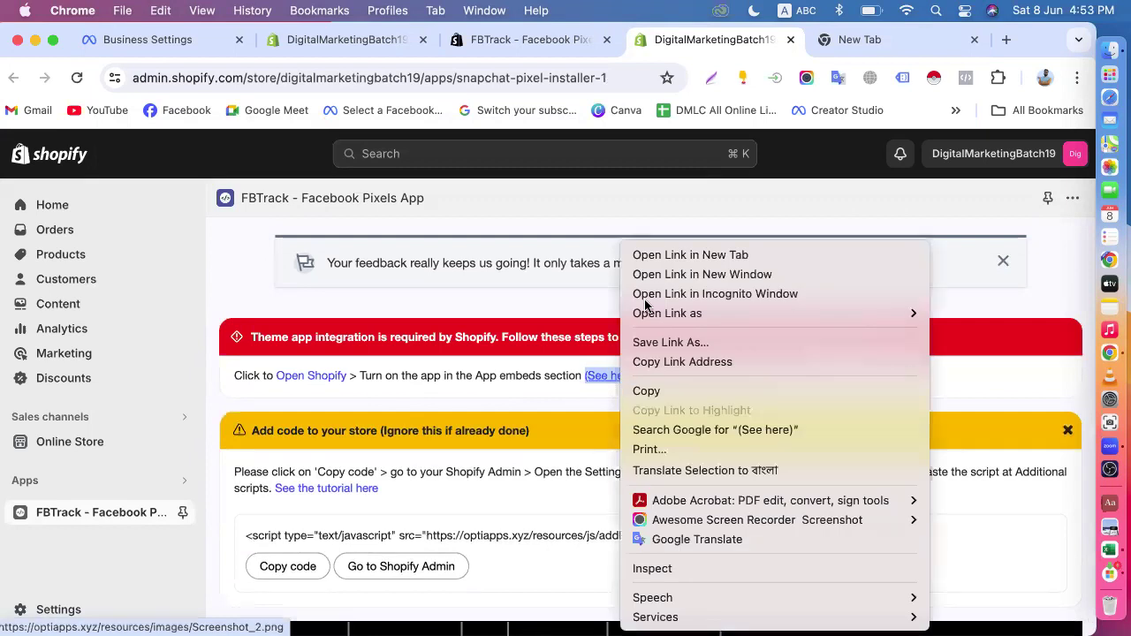
click(692, 255)
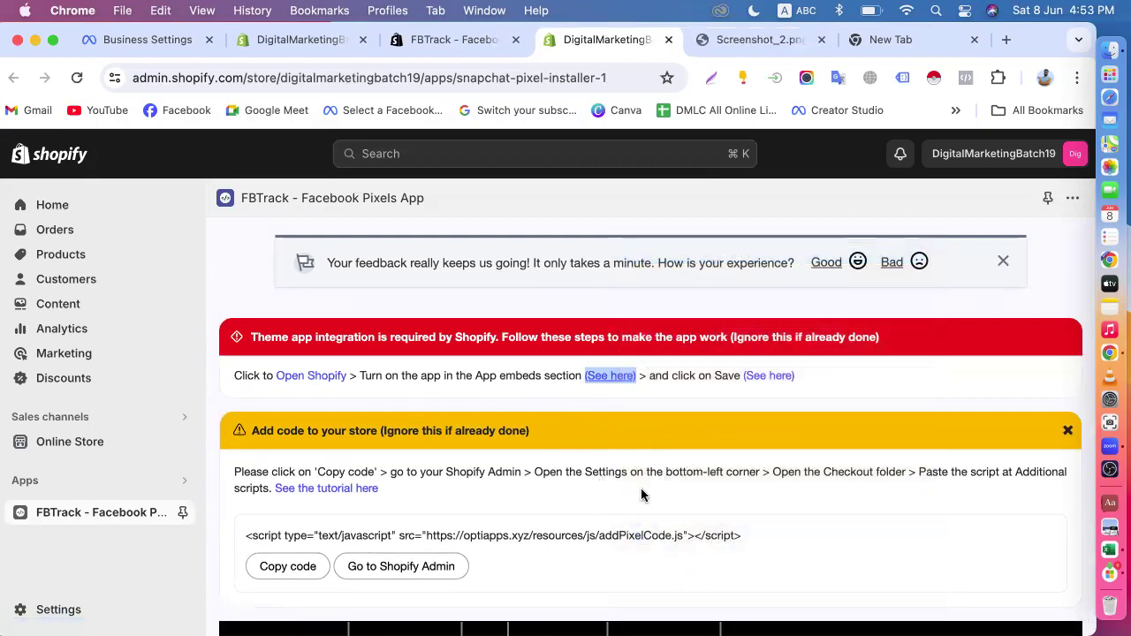
- Copy FBTrack's addPixelCode.js script for the store and review the remaining setup instructions around it
scroll(641, 495, down, 1)
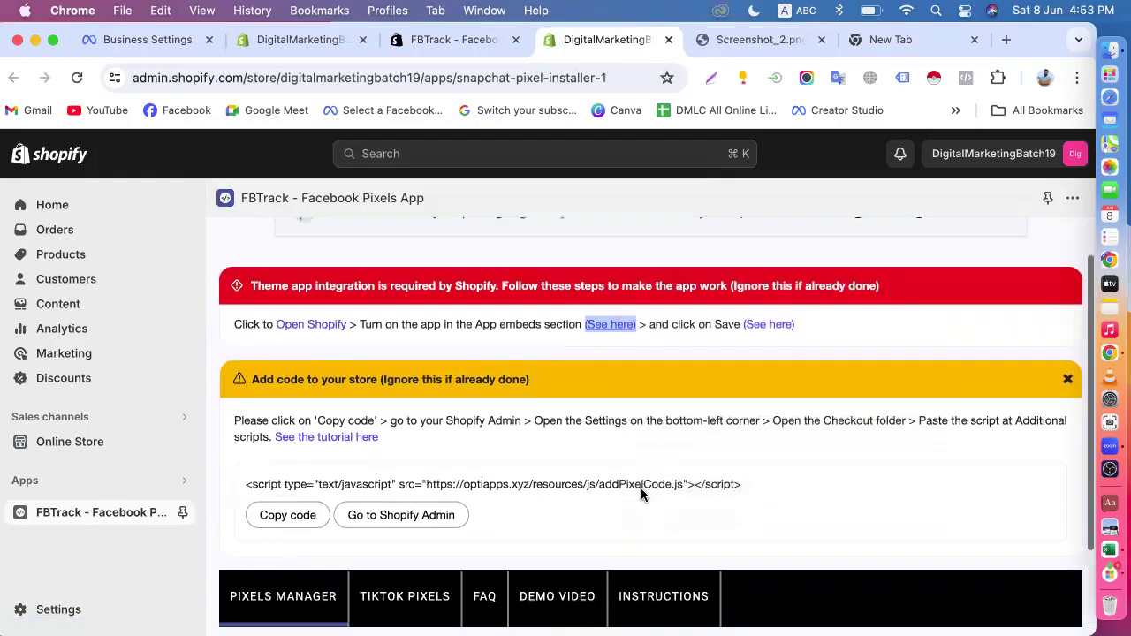
click(289, 516)
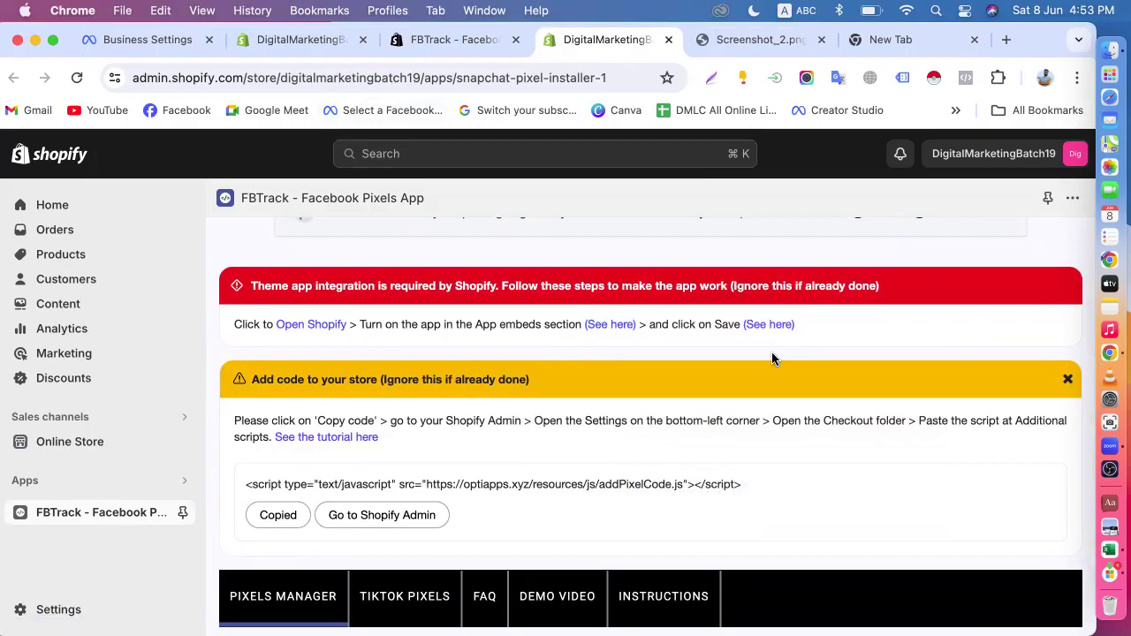
scroll(670, 401, down, 3)
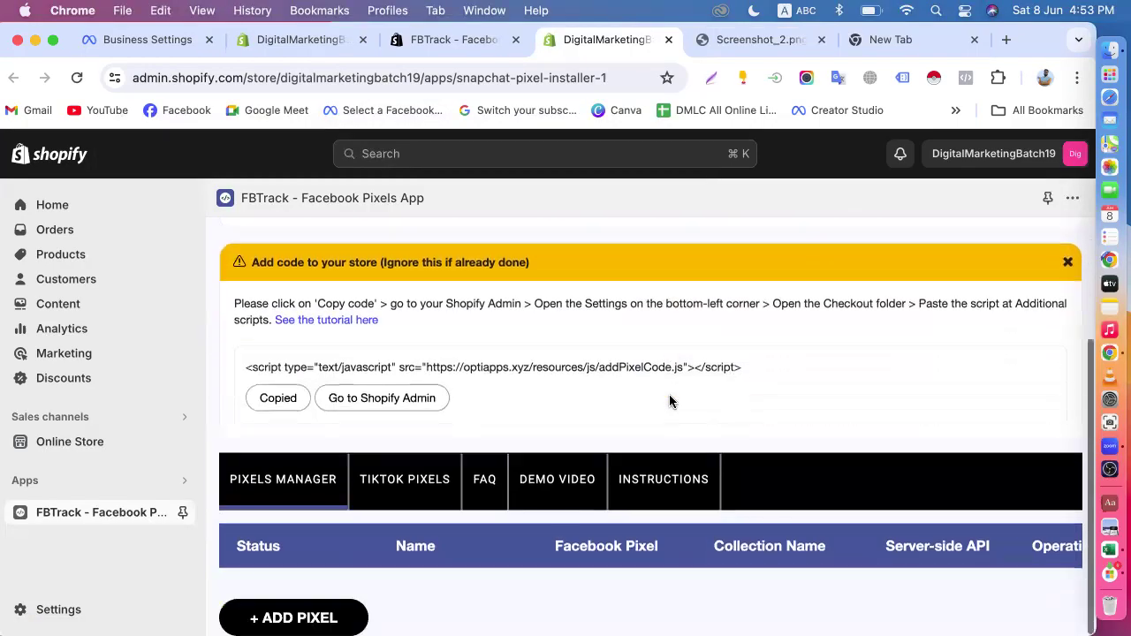
scroll(670, 401, up, 1)
scroll(670, 401, up, 2)
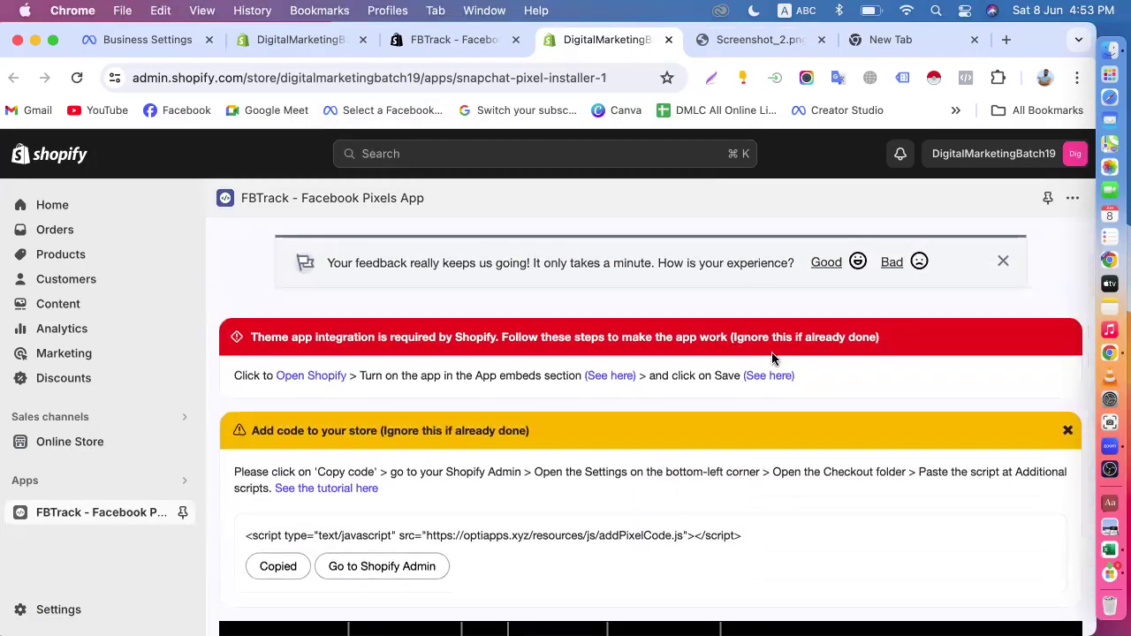
- View the example image showing FBTrack switched on under App embeds, then close it
click(766, 44)
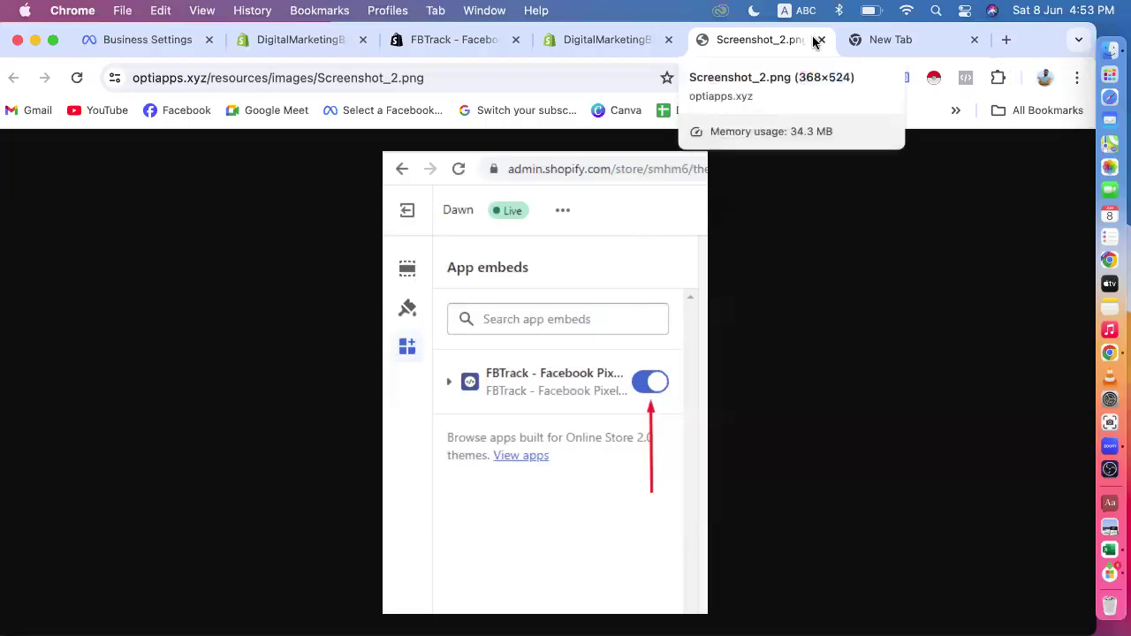
click(616, 41)
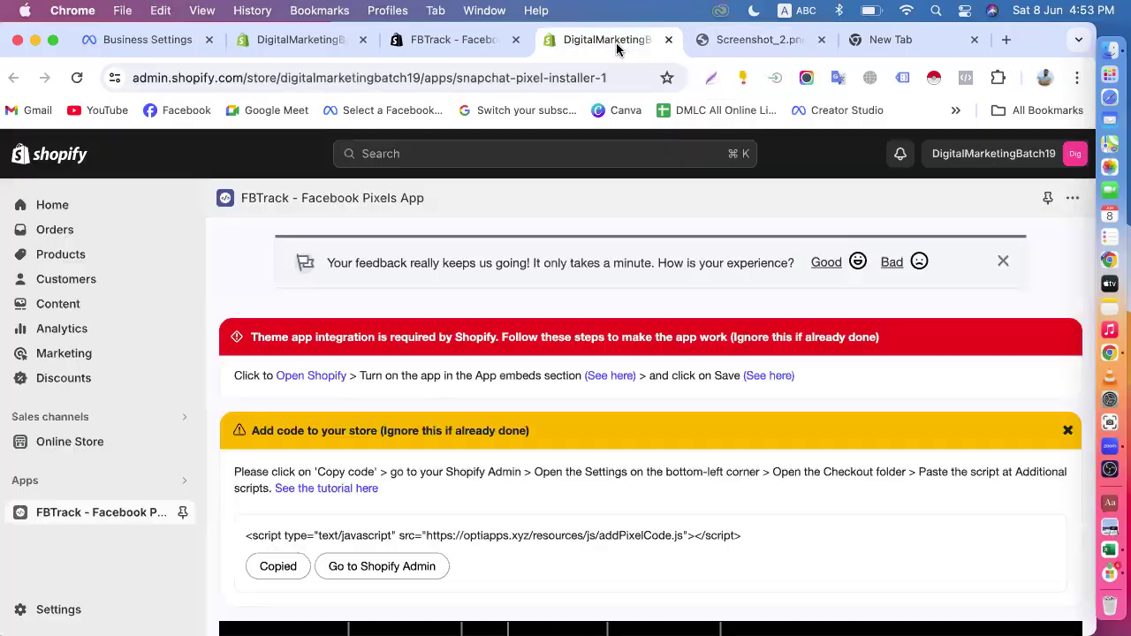
click(820, 40)
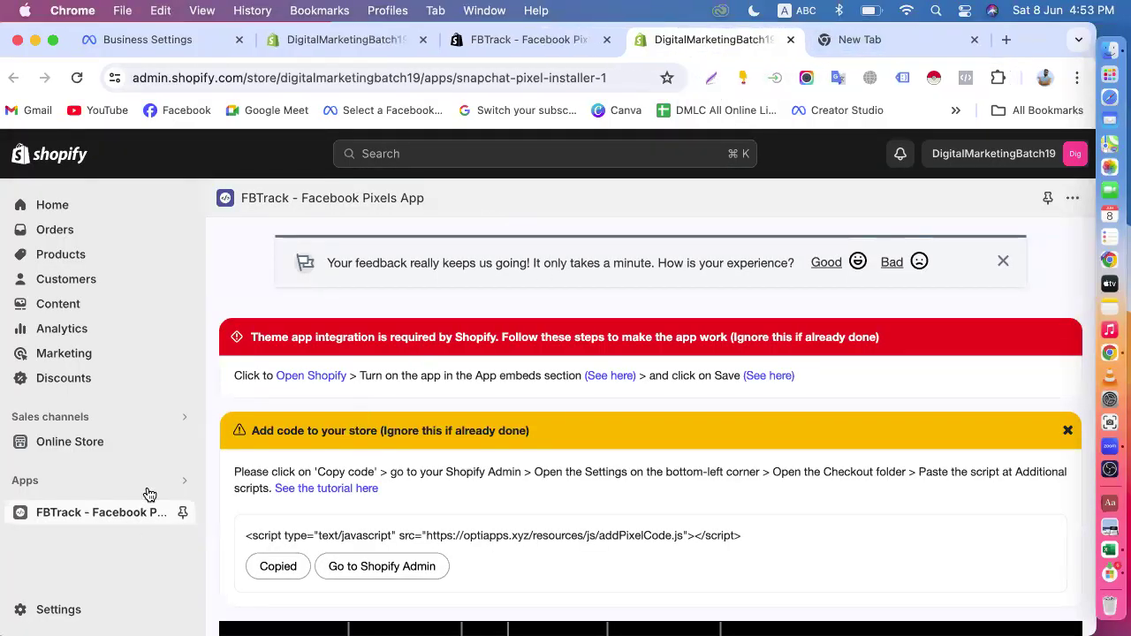
- Leave FBTrack for the store's home page and close the blank tab, the app listing and the duplicate store admin
scroll(456, 466, down, 3)
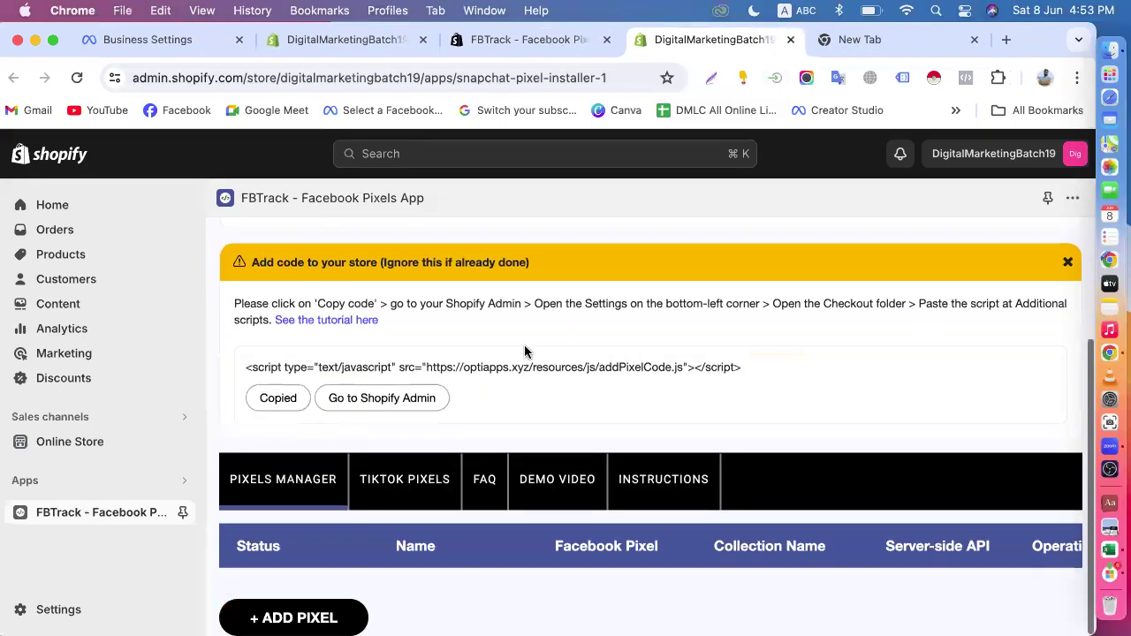
scroll(521, 354, up, 3)
scroll(466, 367, down, 2)
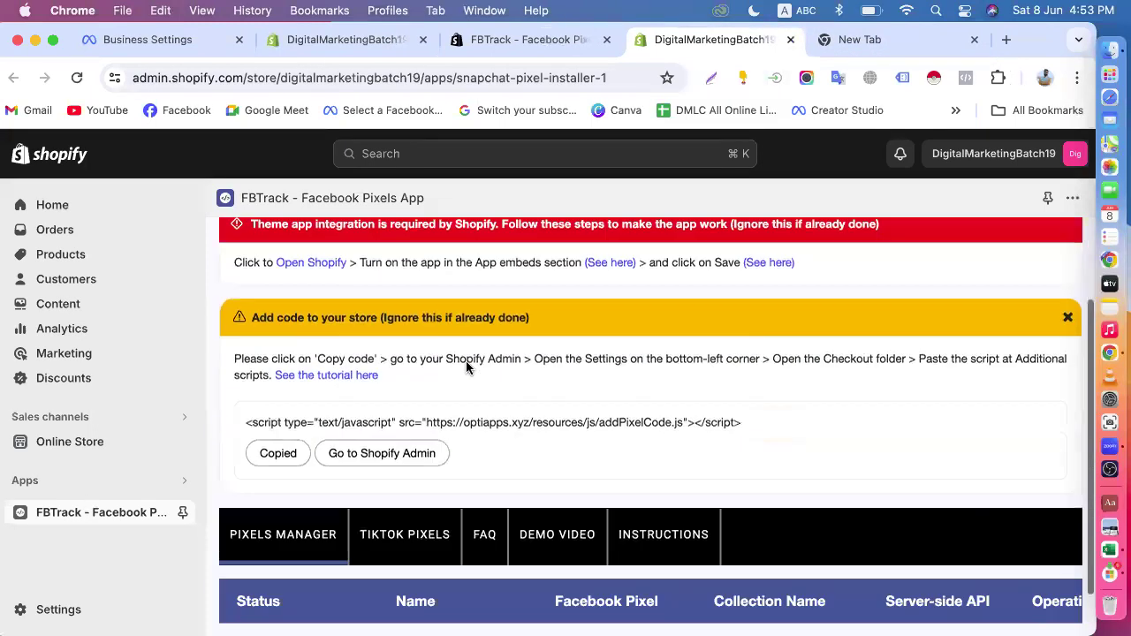
scroll(465, 361, down, 1)
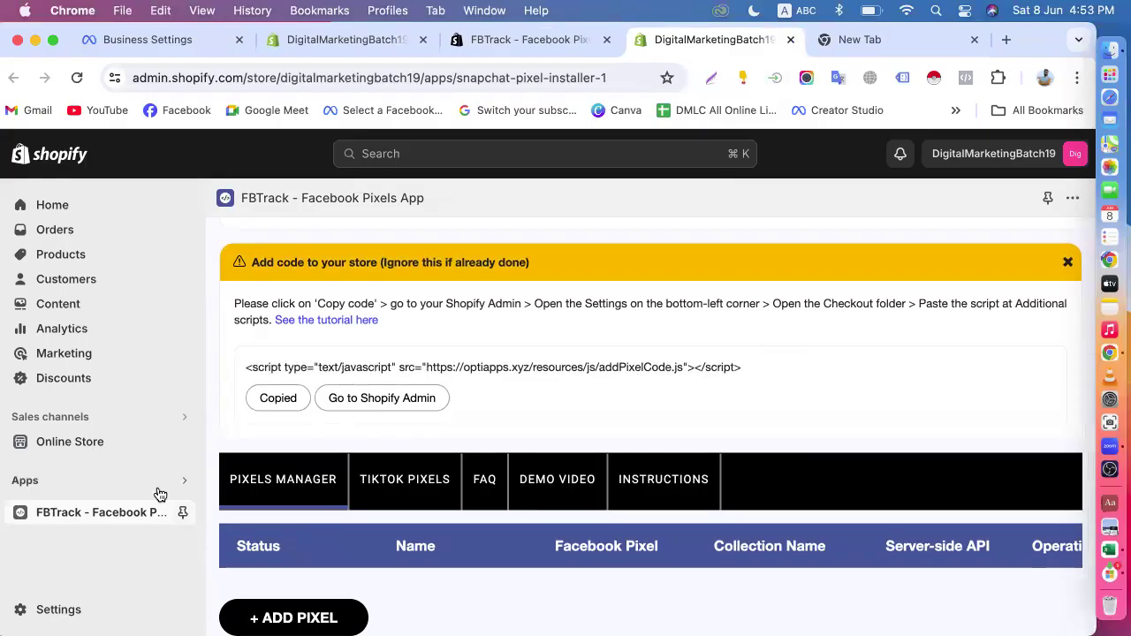
click(52, 212)
click(973, 40)
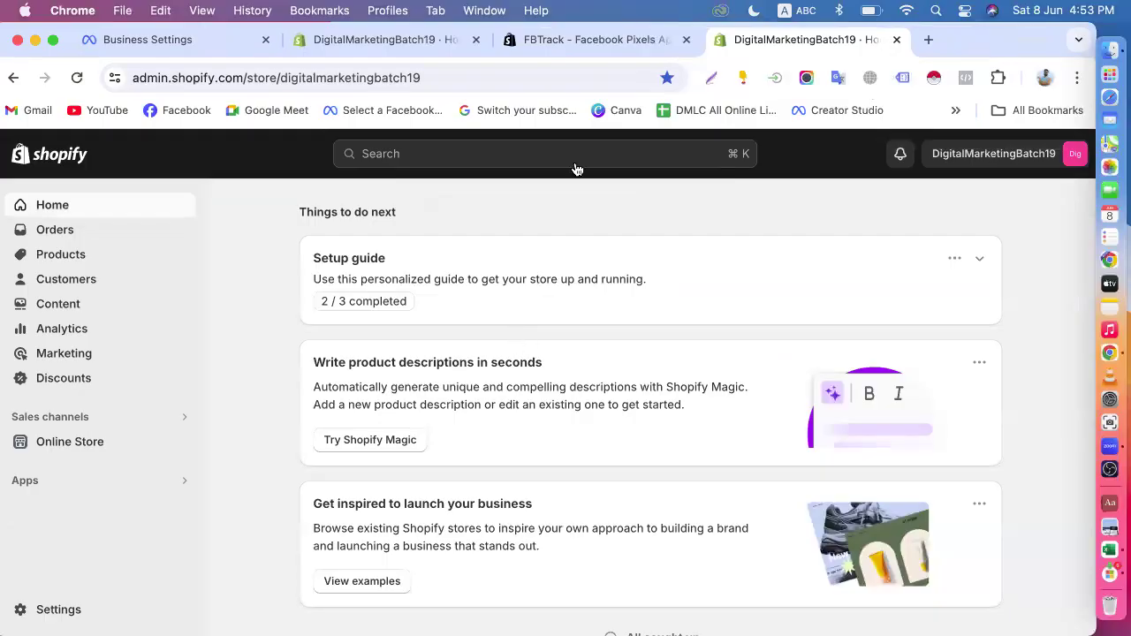
click(686, 40)
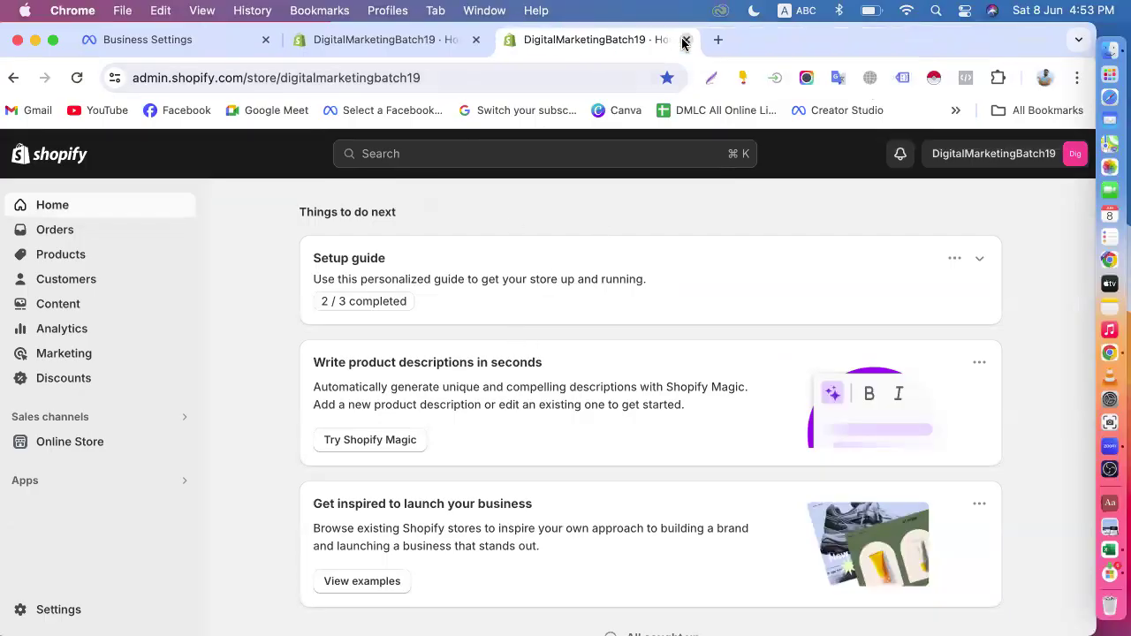
click(685, 40)
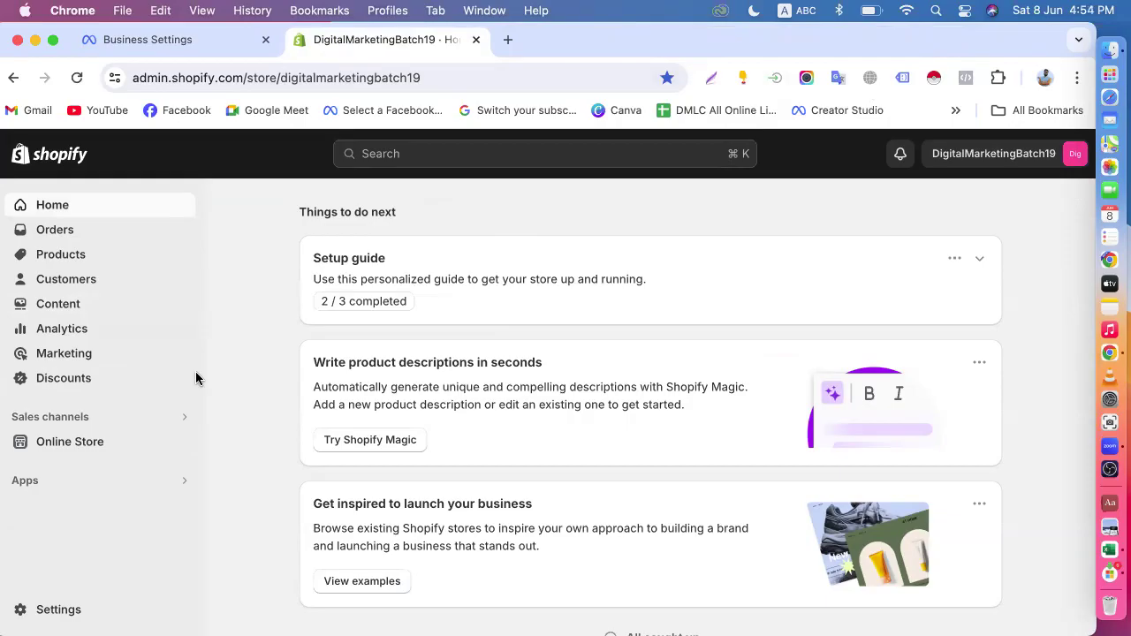
- Switch to Meta Business settings and check the details of the dev-dmbatch59.pantheonsite.io and Shopify datasets
click(177, 42)
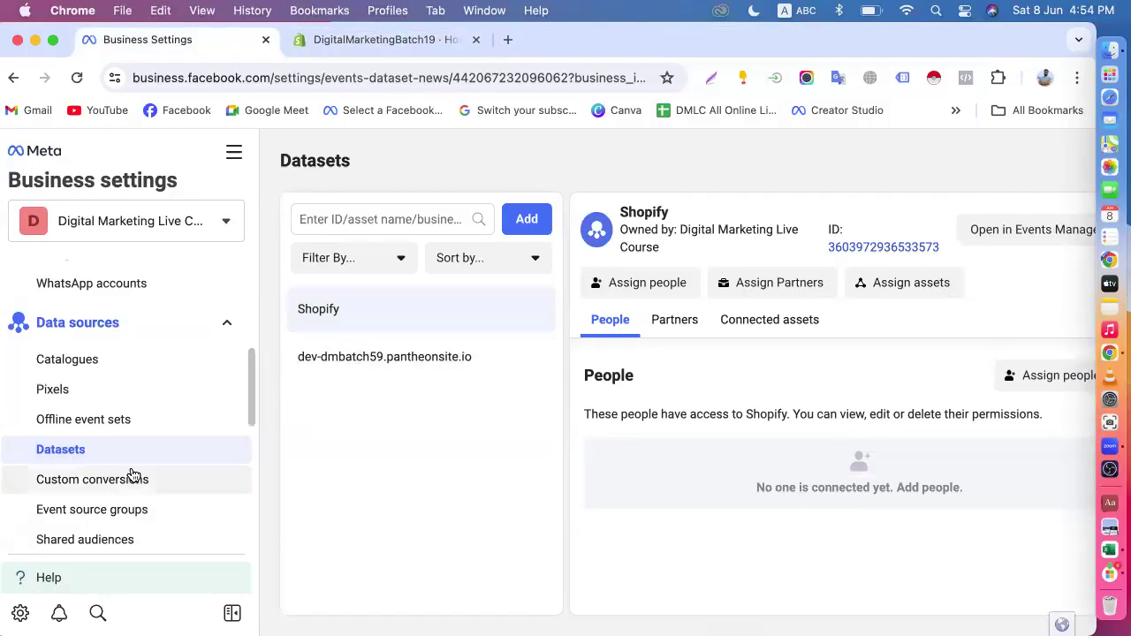
click(449, 362)
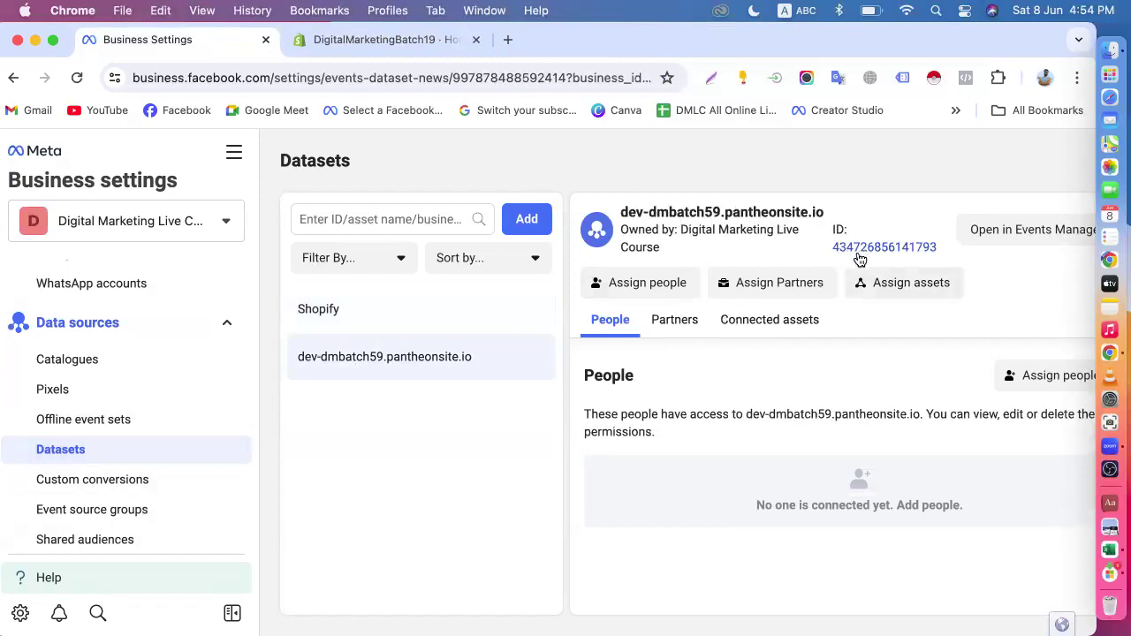
click(375, 323)
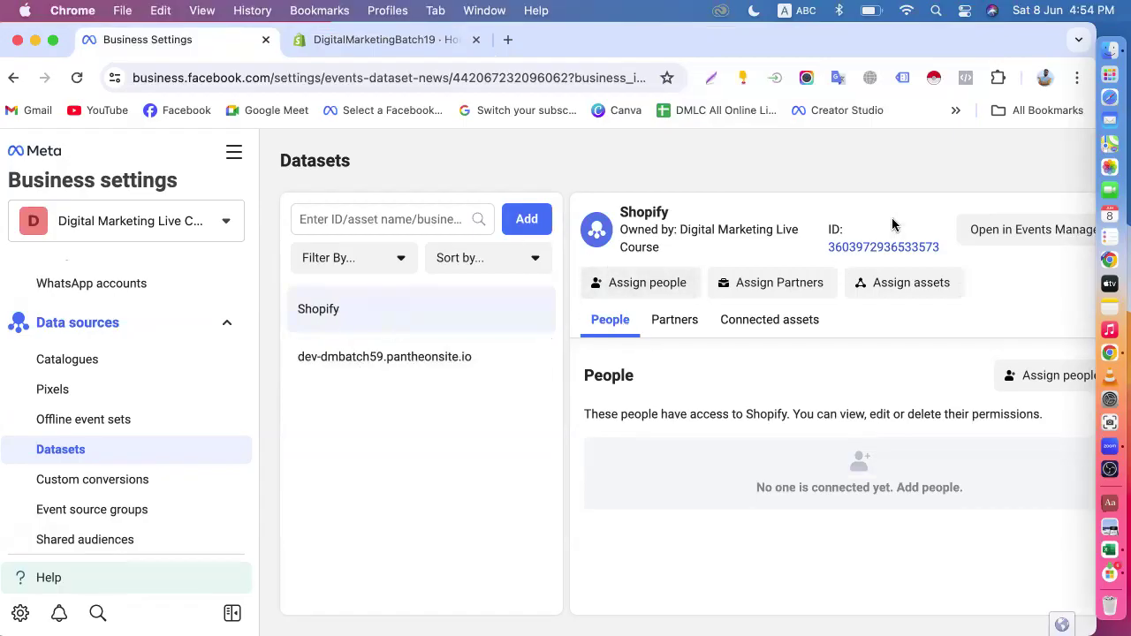
- Open the Shopify dataset in Events Manager and examine the options offered for connecting event data
click(1045, 237)
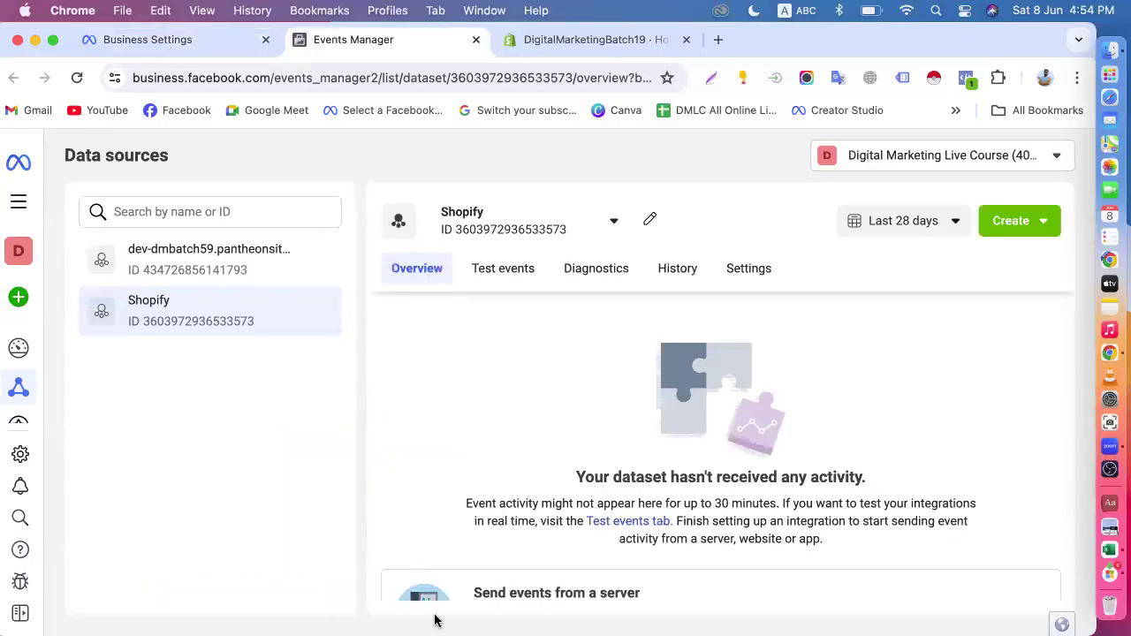
scroll(421, 456, down, 6)
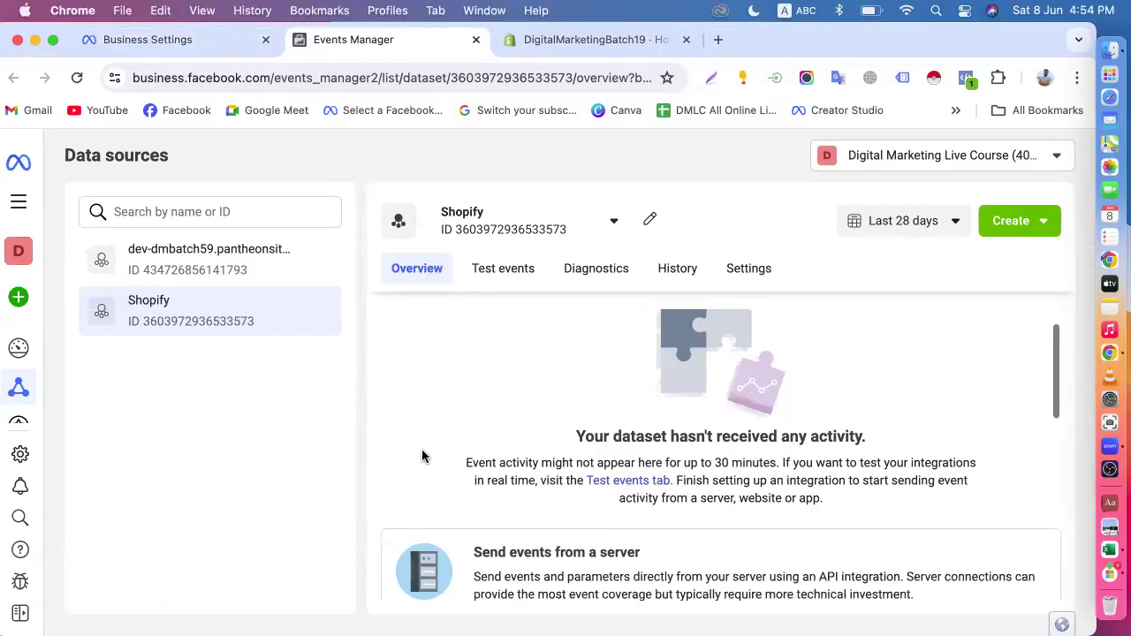
scroll(422, 455, down, 5)
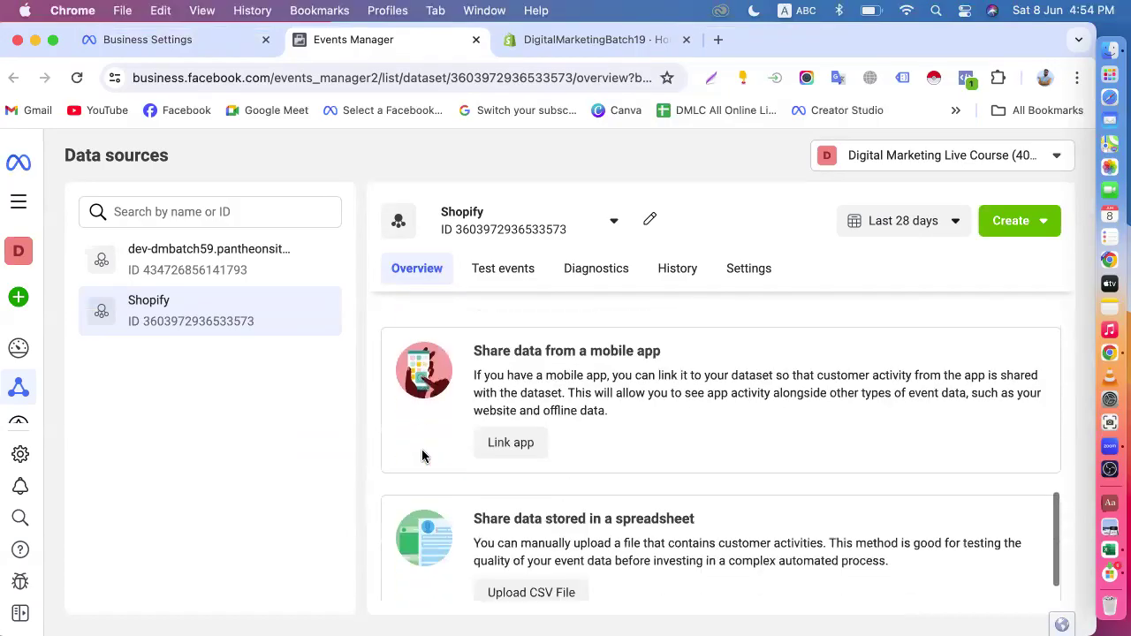
scroll(421, 452, up, 10)
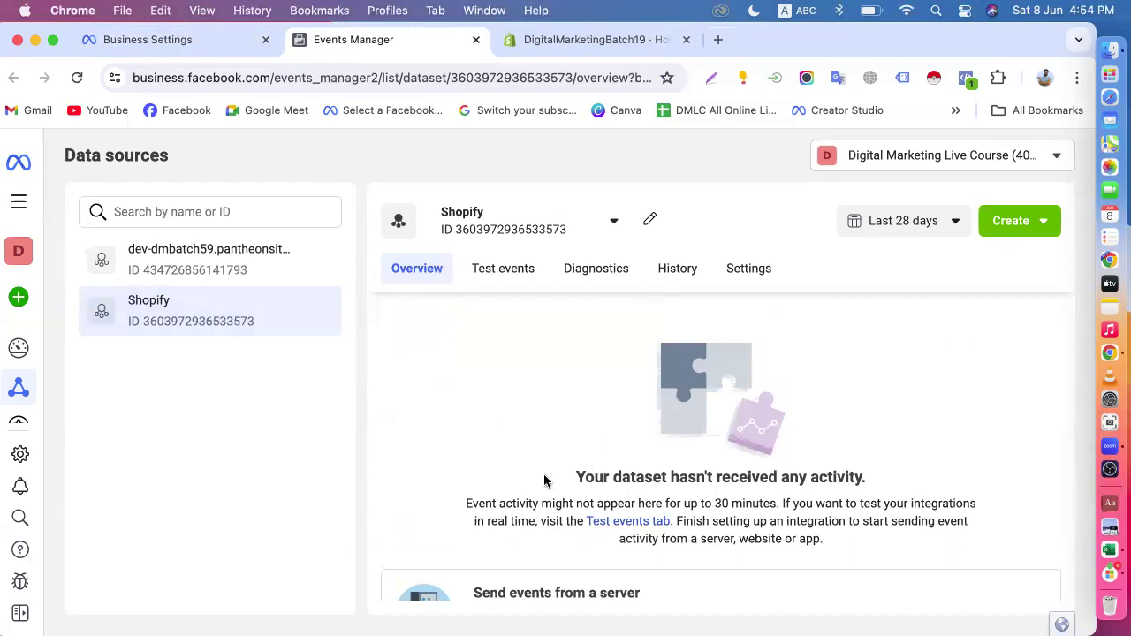
scroll(544, 480, down, 2)
scroll(544, 480, down, 4)
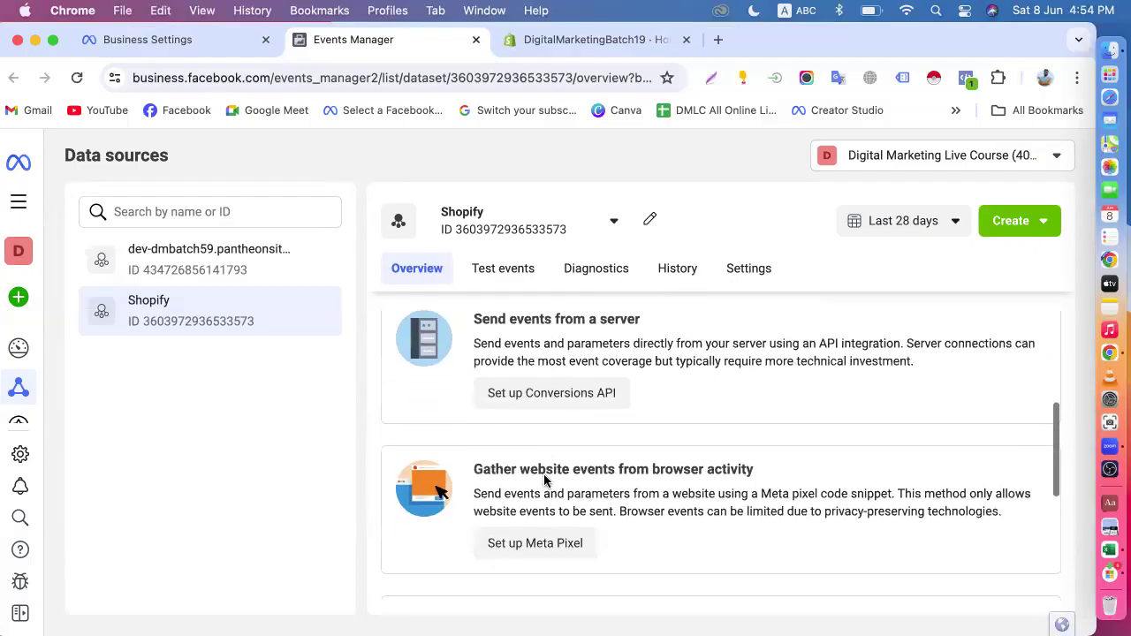
scroll(545, 480, down, 5)
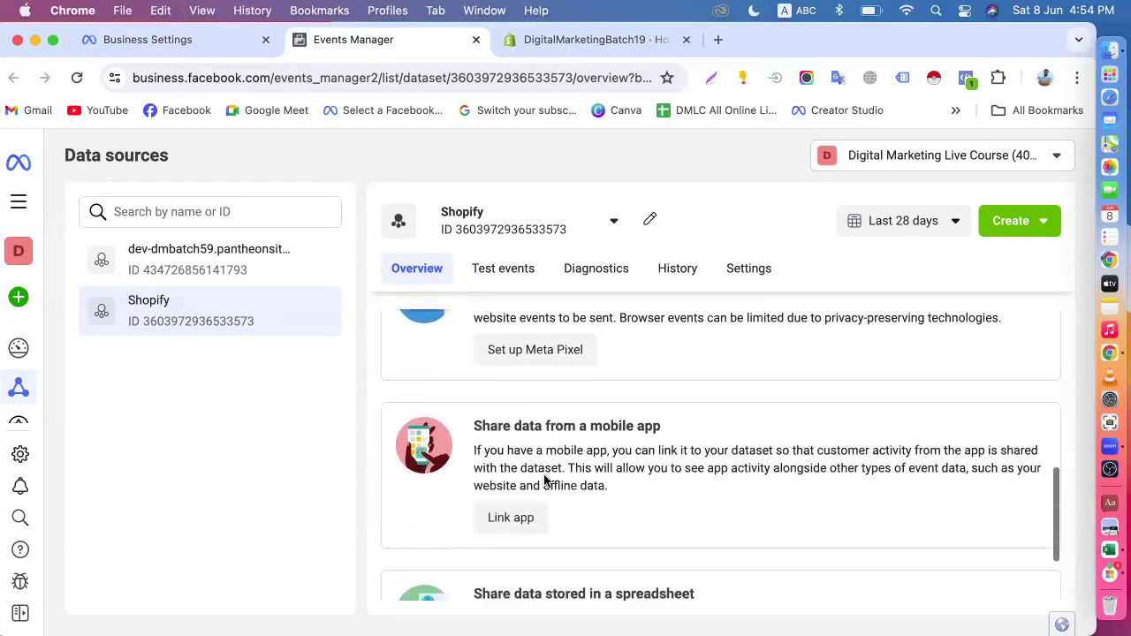
scroll(545, 480, down, 1)
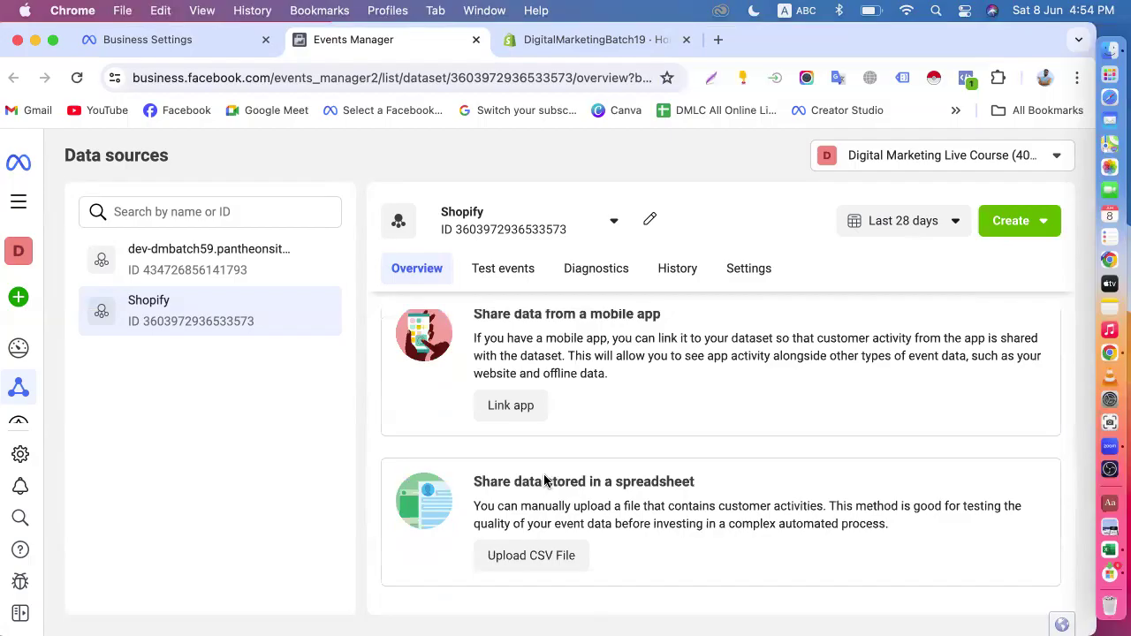
scroll(544, 480, up, 4)
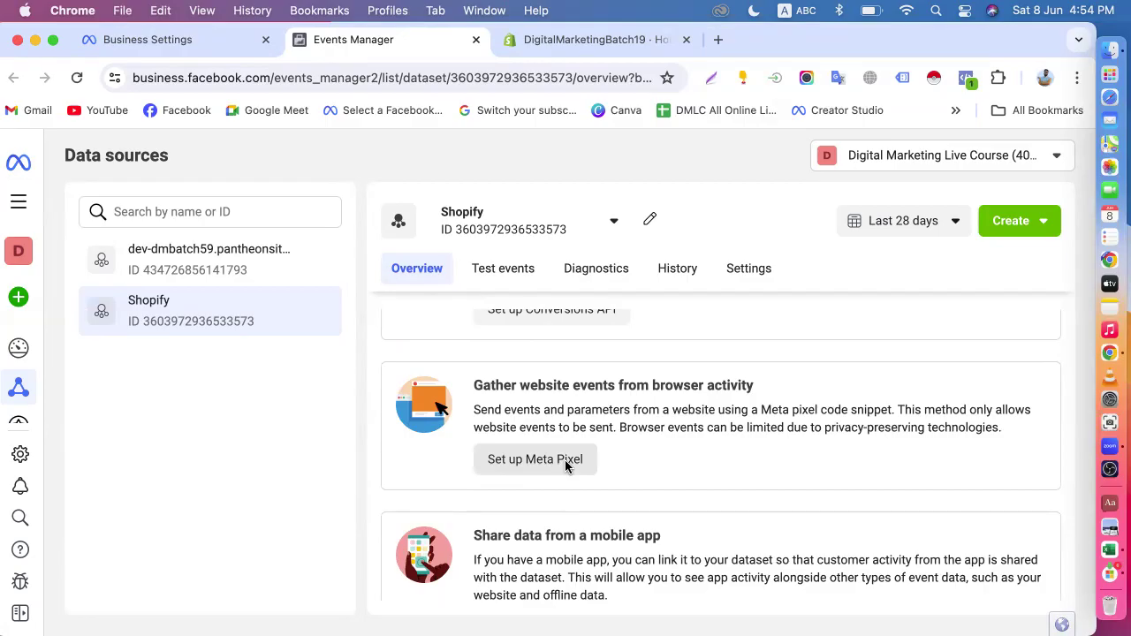
scroll(565, 459, up, 2)
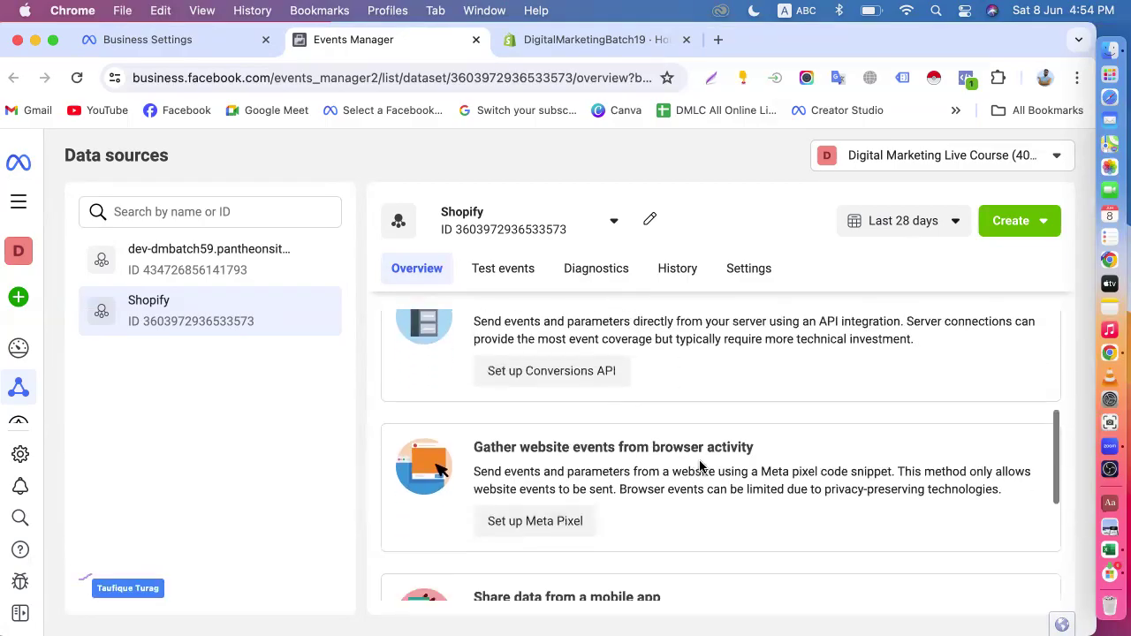
scroll(700, 466, down, 1)
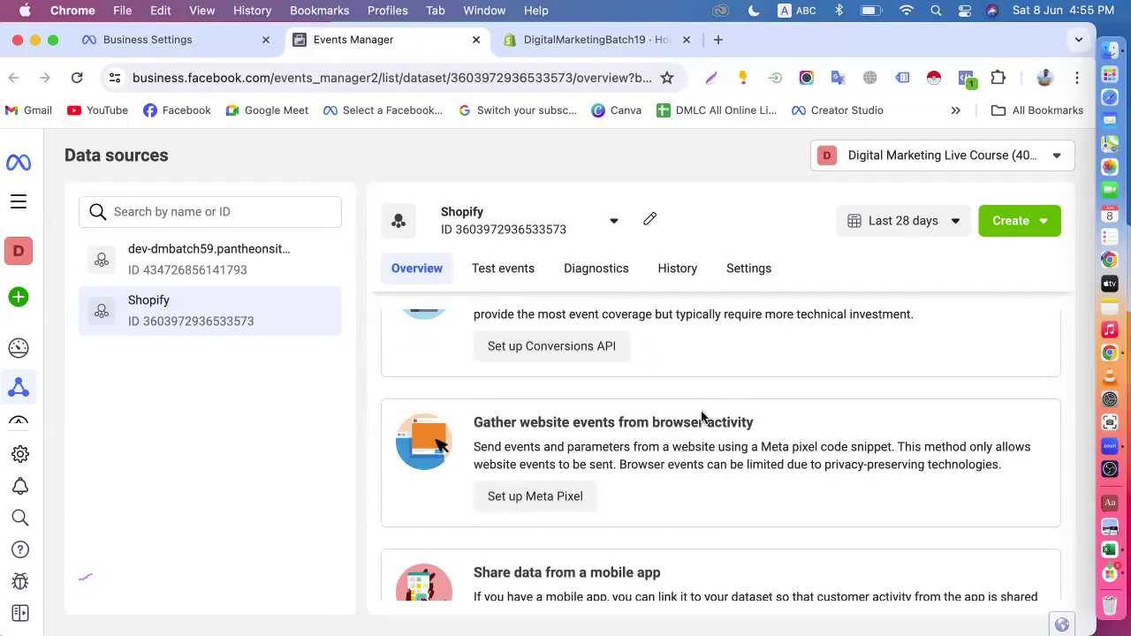
scroll(712, 412, up, 1)
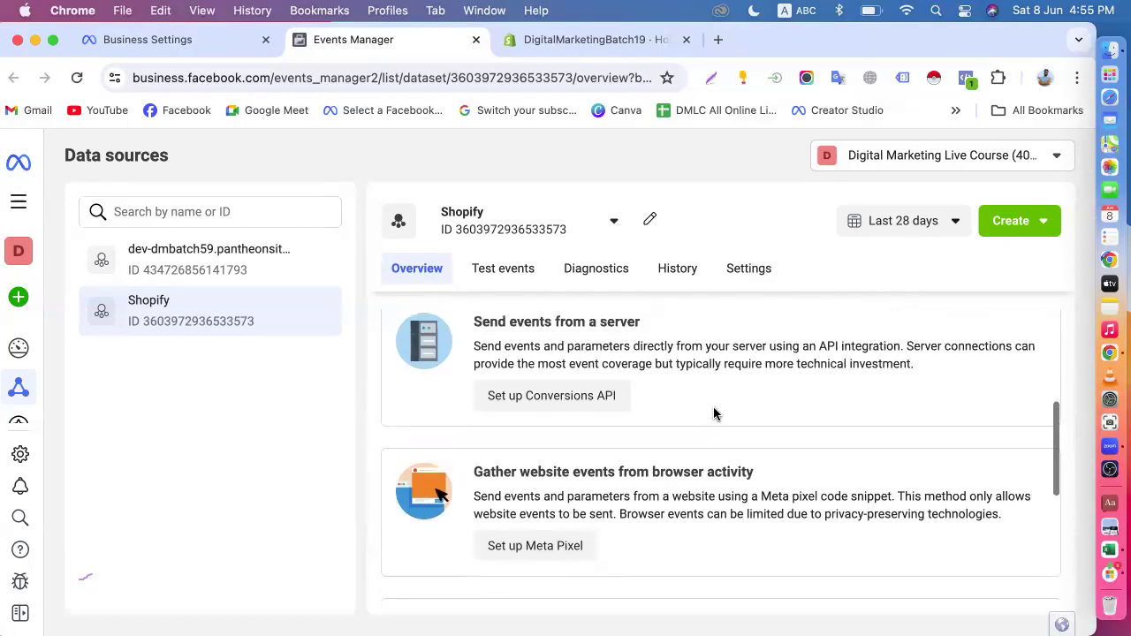
scroll(715, 411, up, 2)
scroll(543, 474, down, 3)
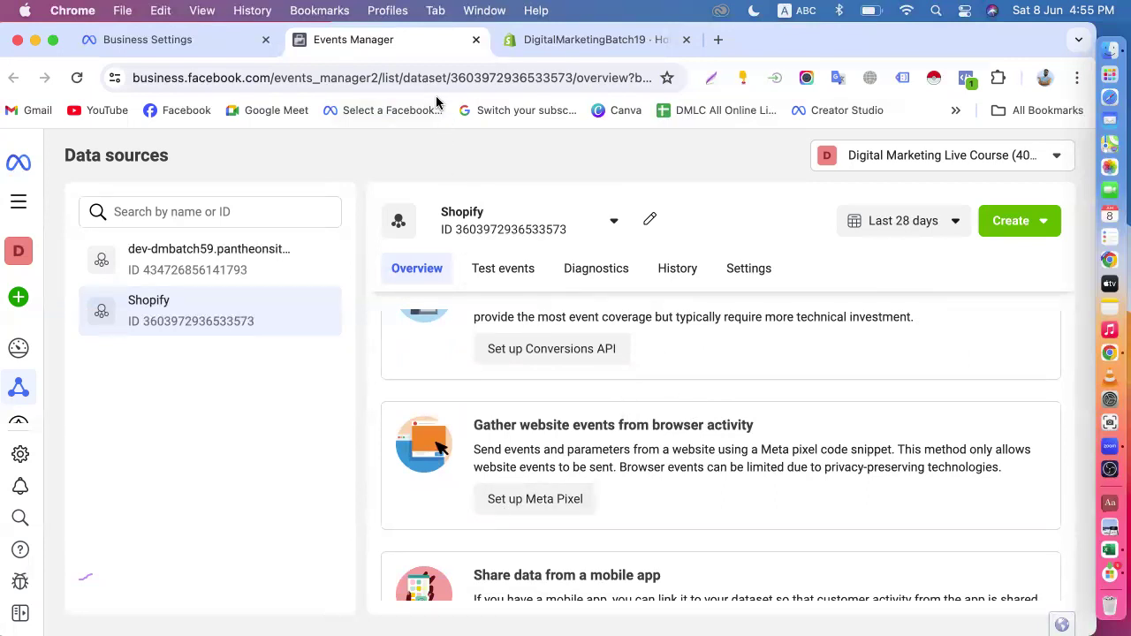
- Start the Meta Pixel setup for the Shopify dataset with manual code installation and copy the base code
click(177, 42)
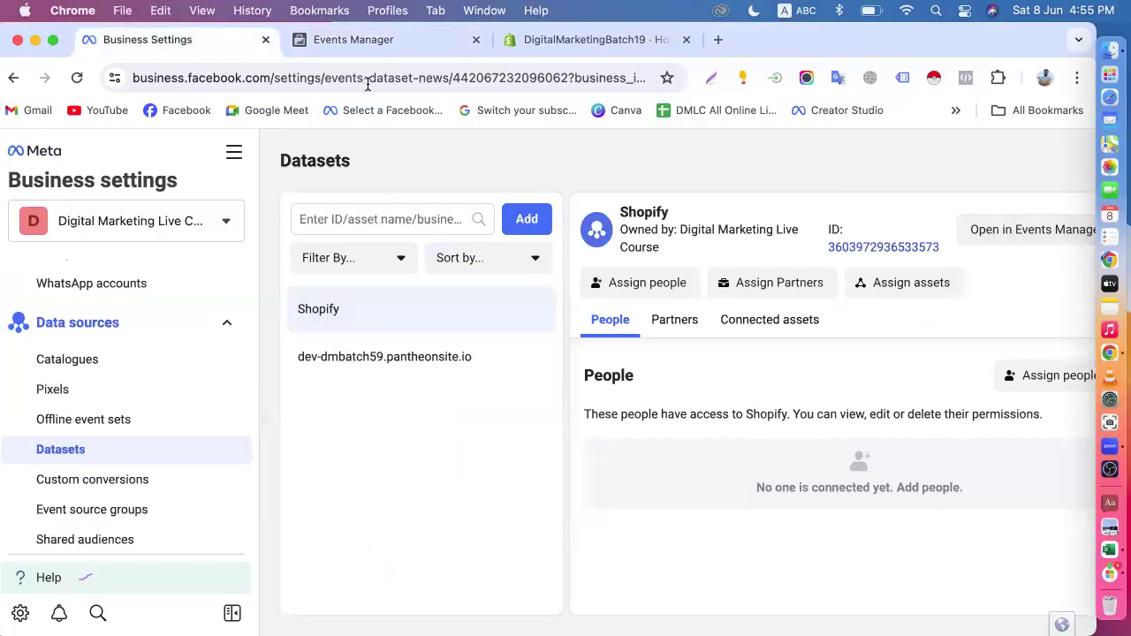
click(374, 40)
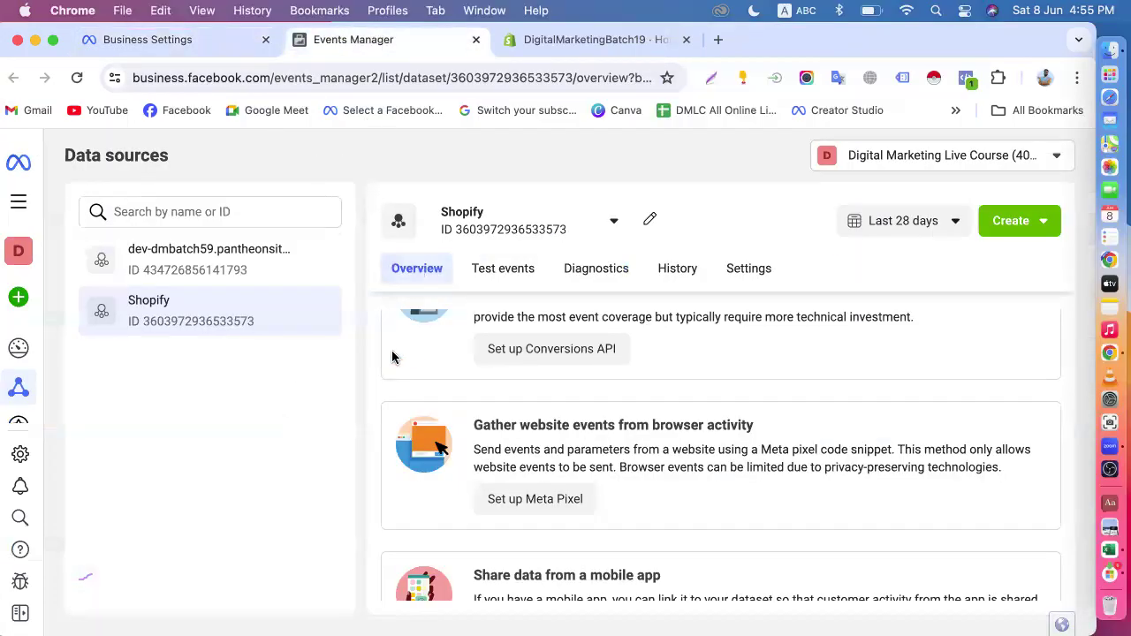
scroll(446, 355, up, 3)
scroll(446, 358, down, 3)
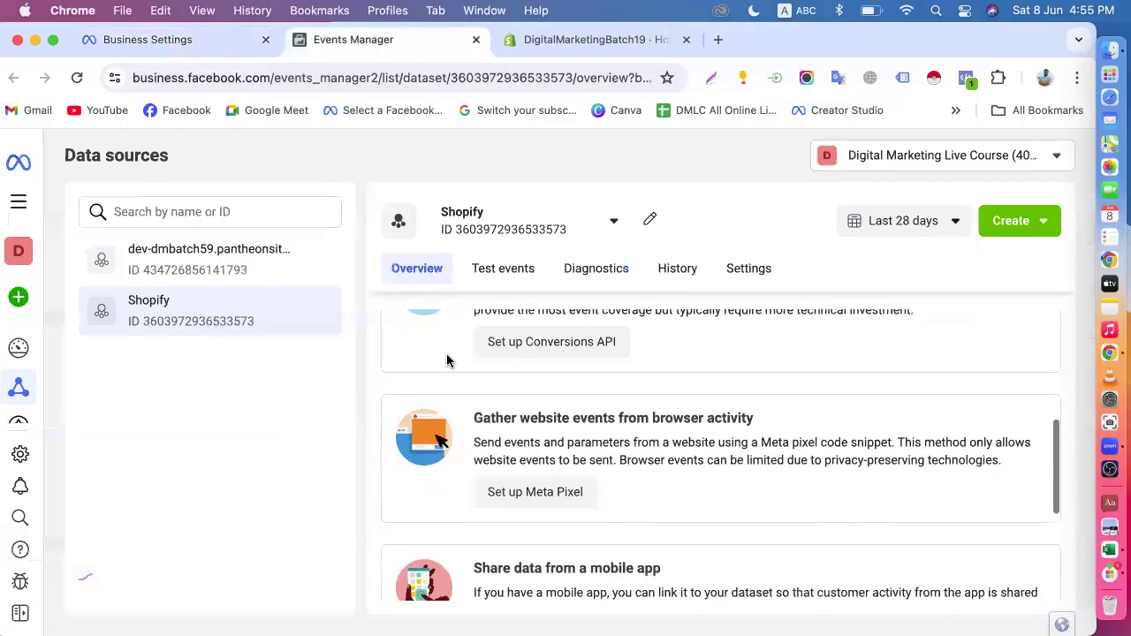
scroll(446, 358, down, 3)
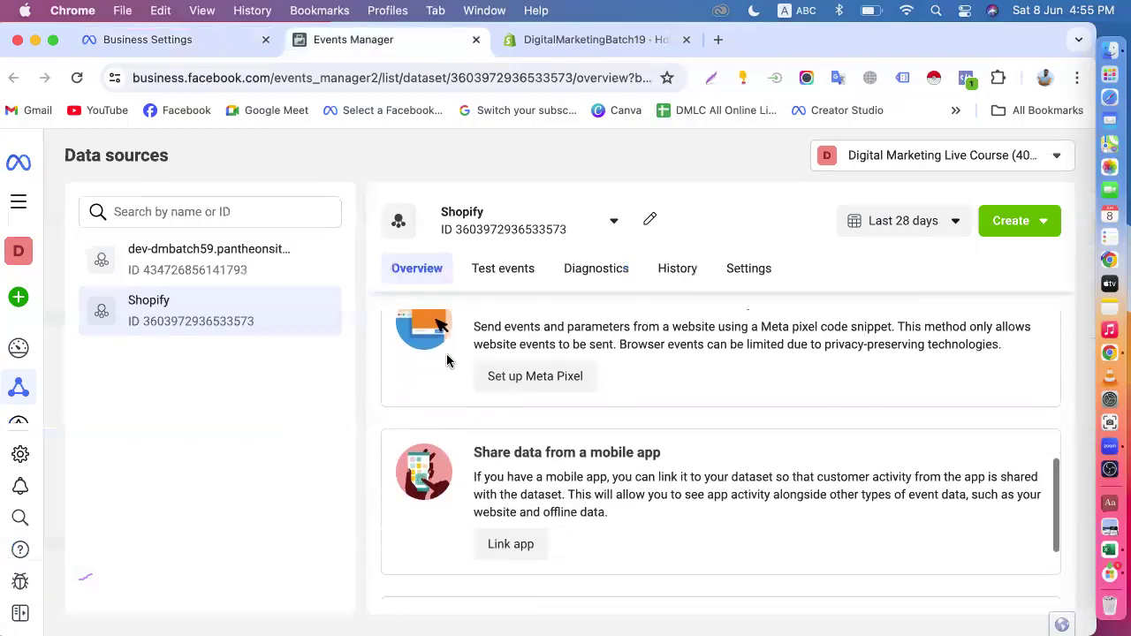
click(529, 389)
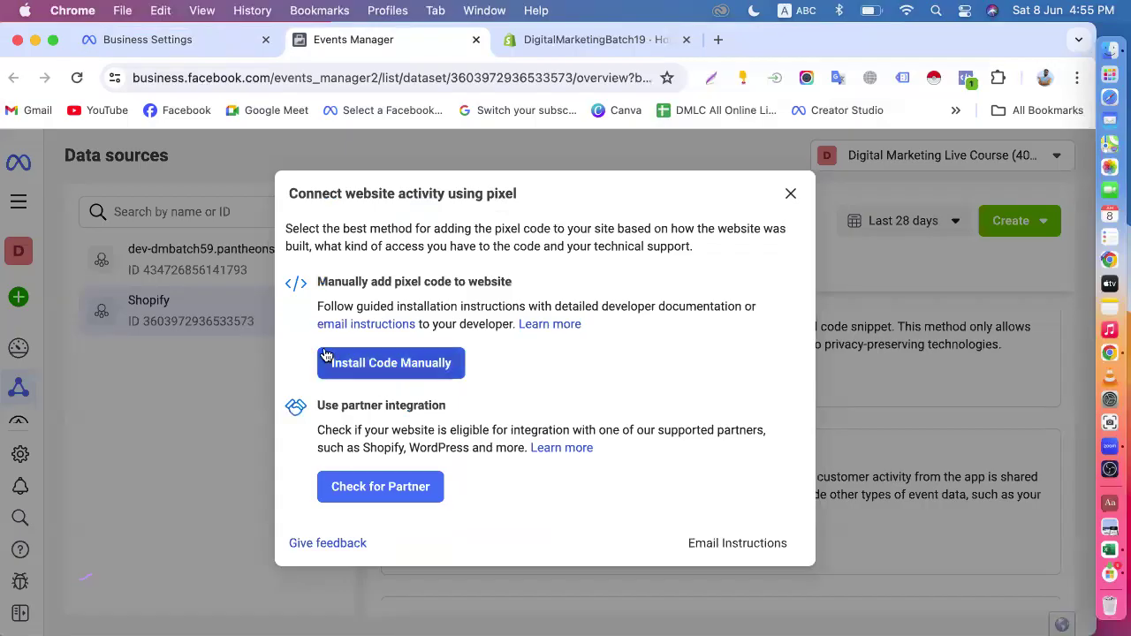
click(431, 378)
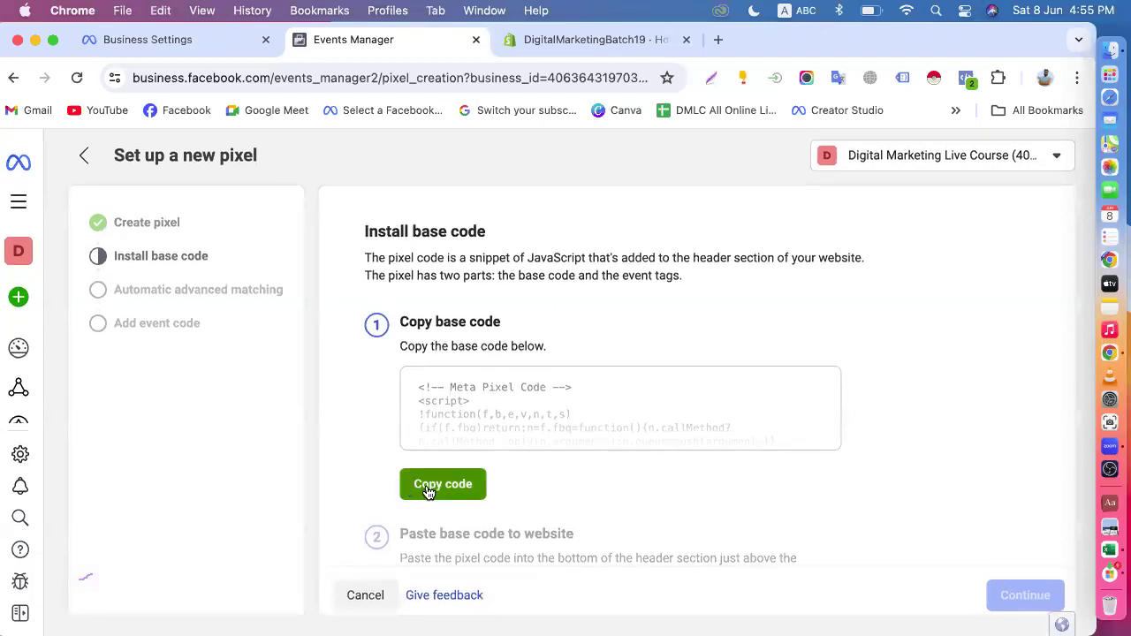
click(431, 488)
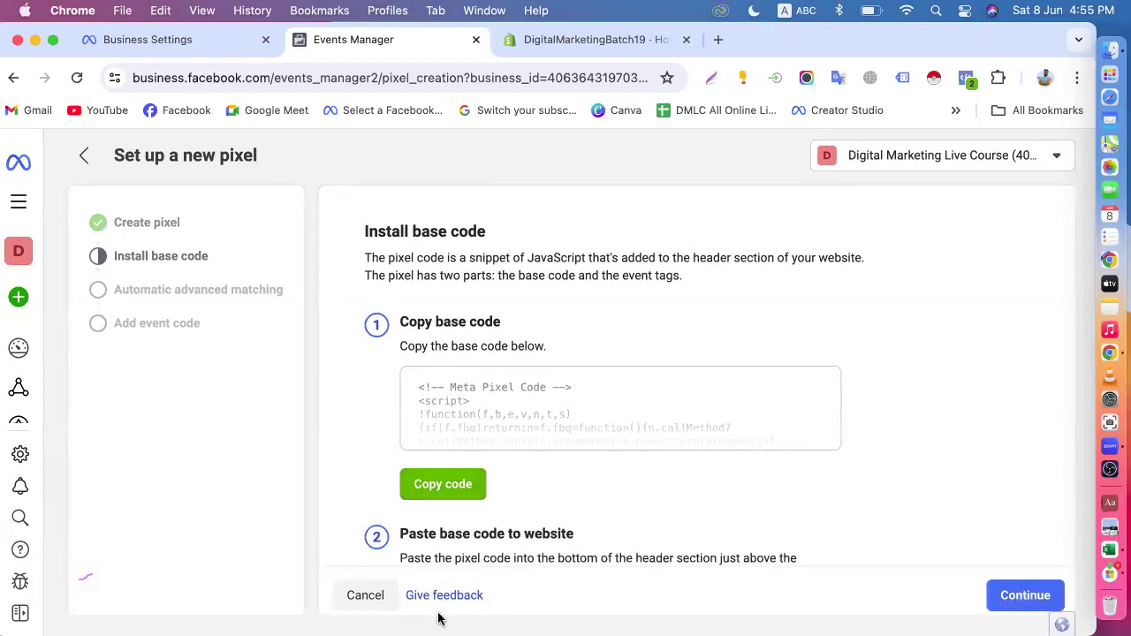
click(439, 495)
- Switch to Notes and paste the copied Meta Pixel base code into a new note
click(1109, 305)
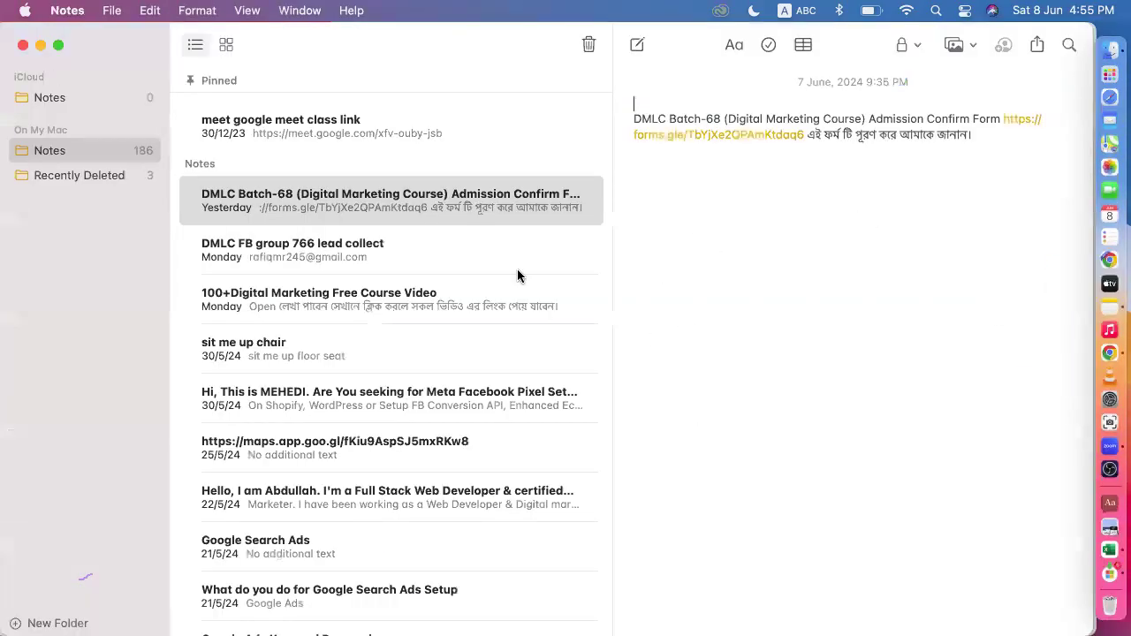
click(636, 46)
right_click(691, 151)
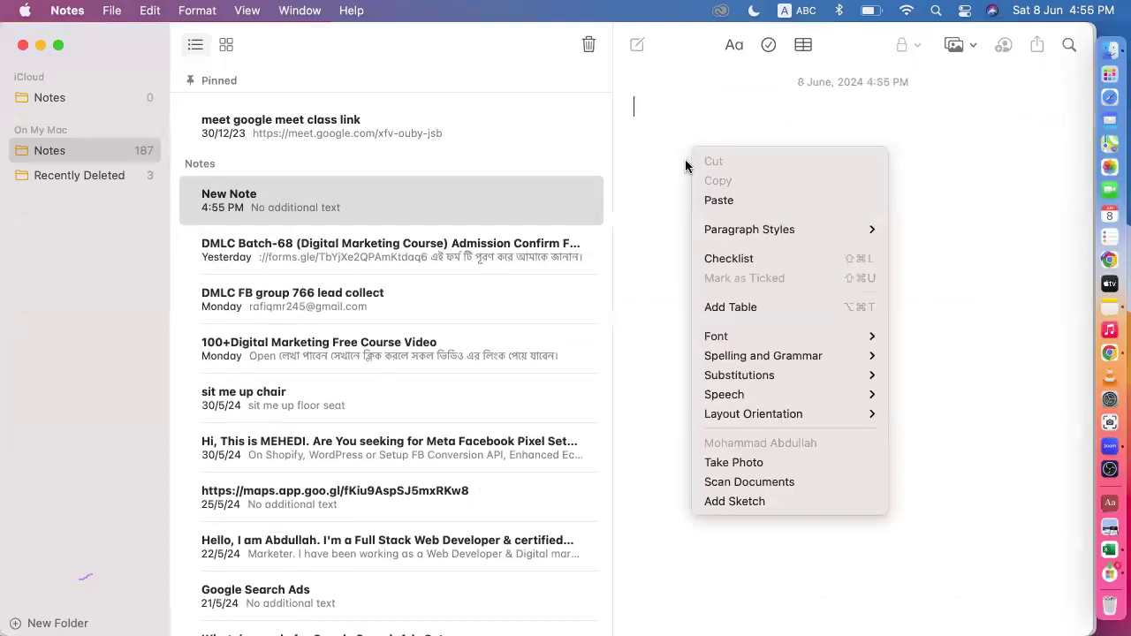
click(708, 202)
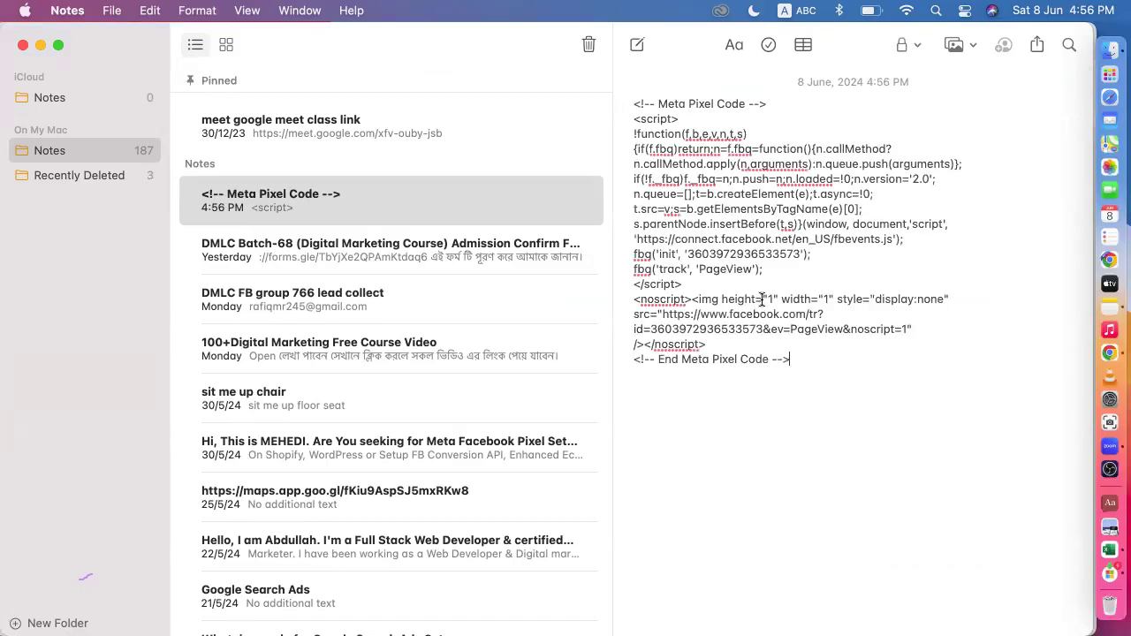
- Clear all the pixel code from the new note and close the Notes window
key(super+a)
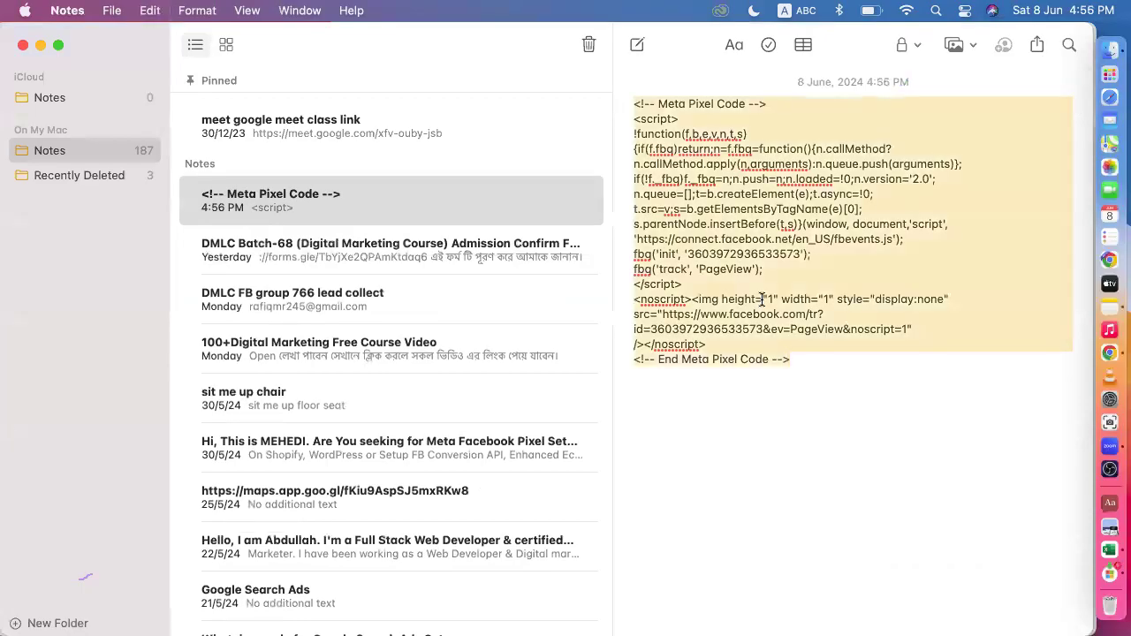
key(BackSpace)
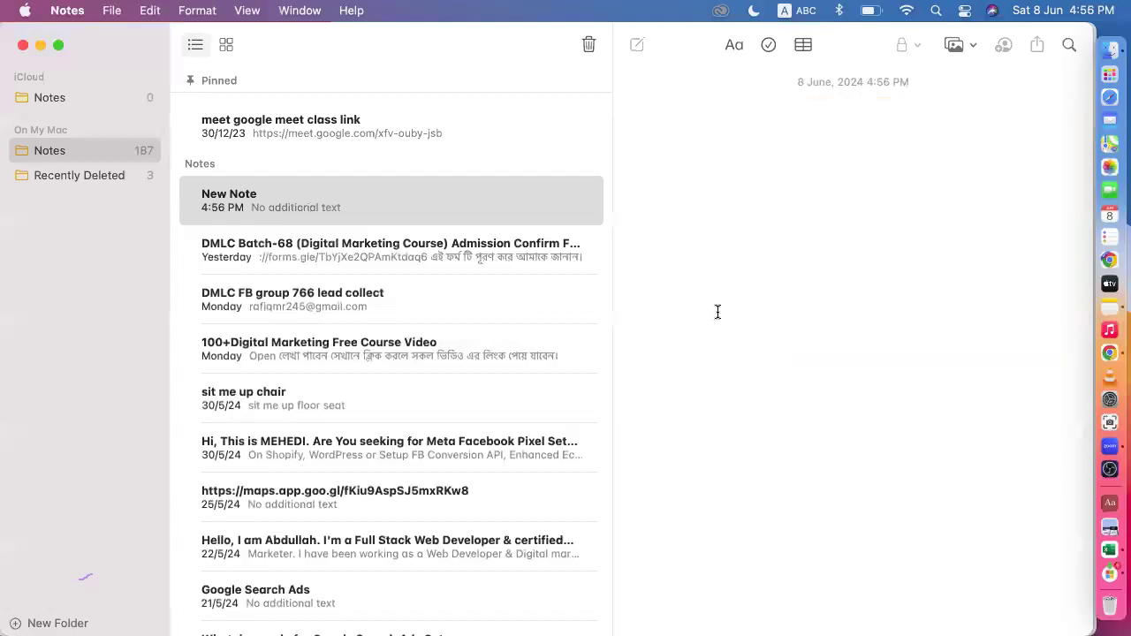
click(22, 44)
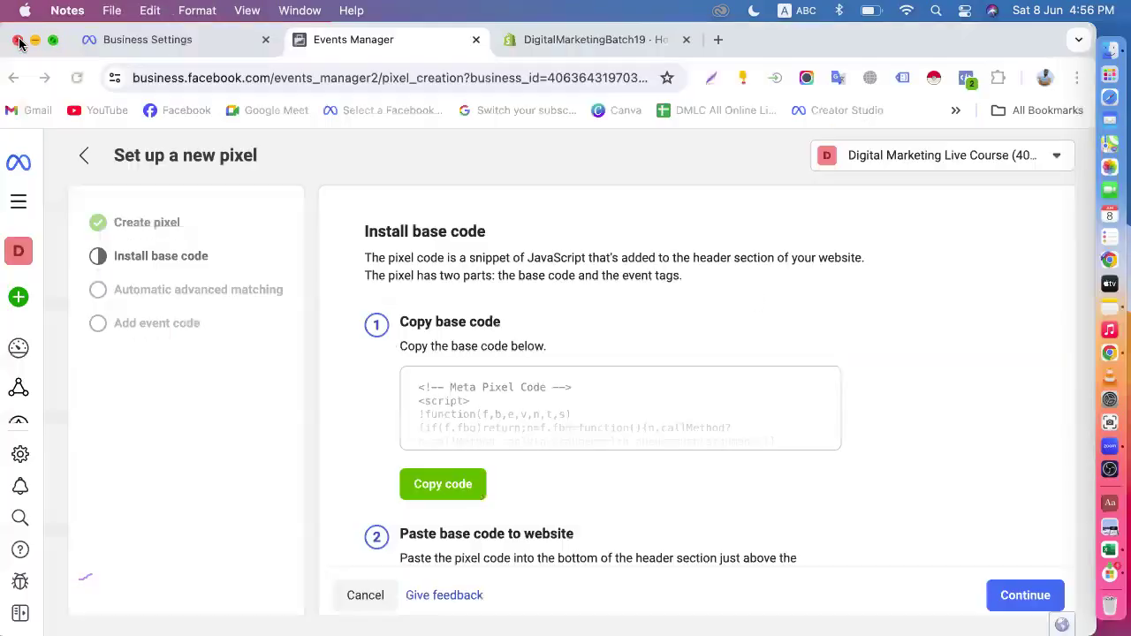
- Copy the Meta Pixel base code again, looking in at the Shopify admin and Business settings in between
click(433, 485)
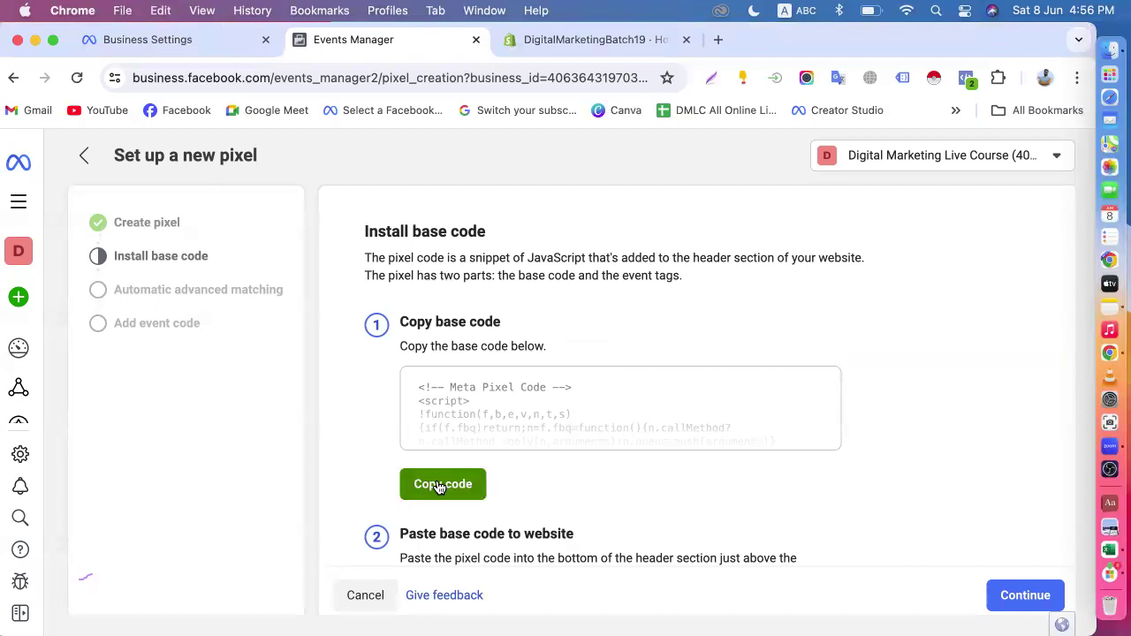
click(583, 39)
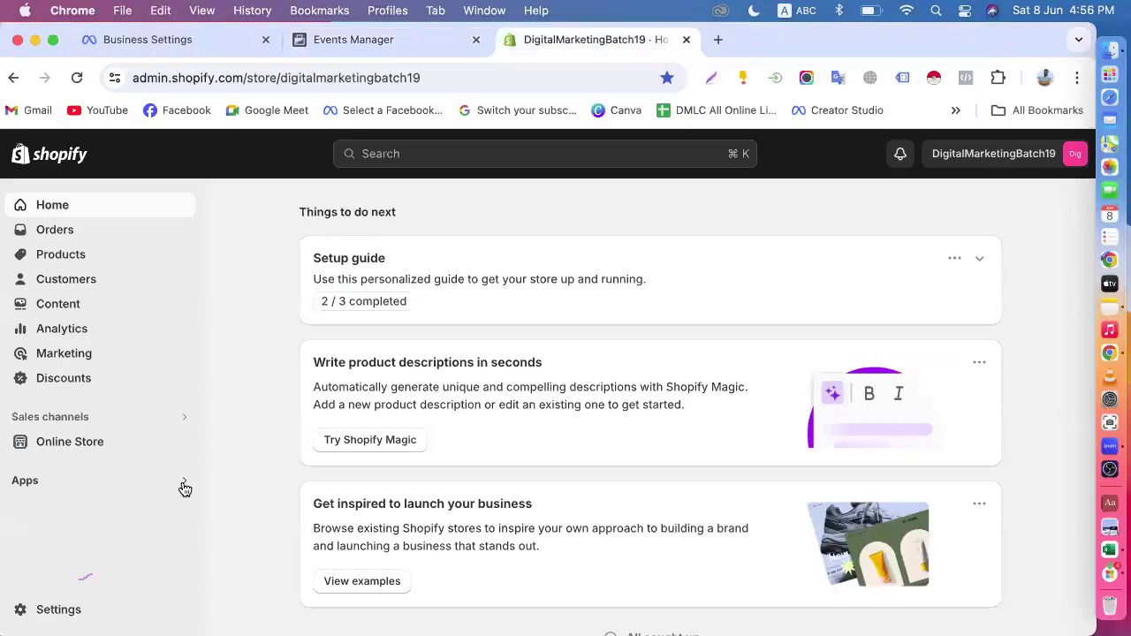
click(192, 41)
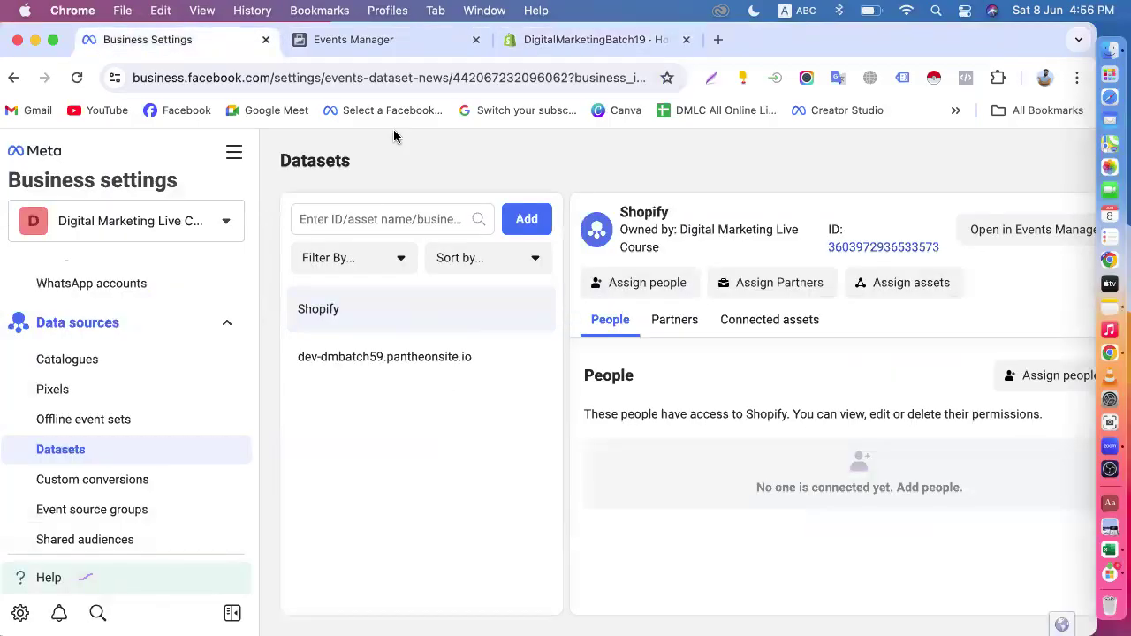
click(364, 40)
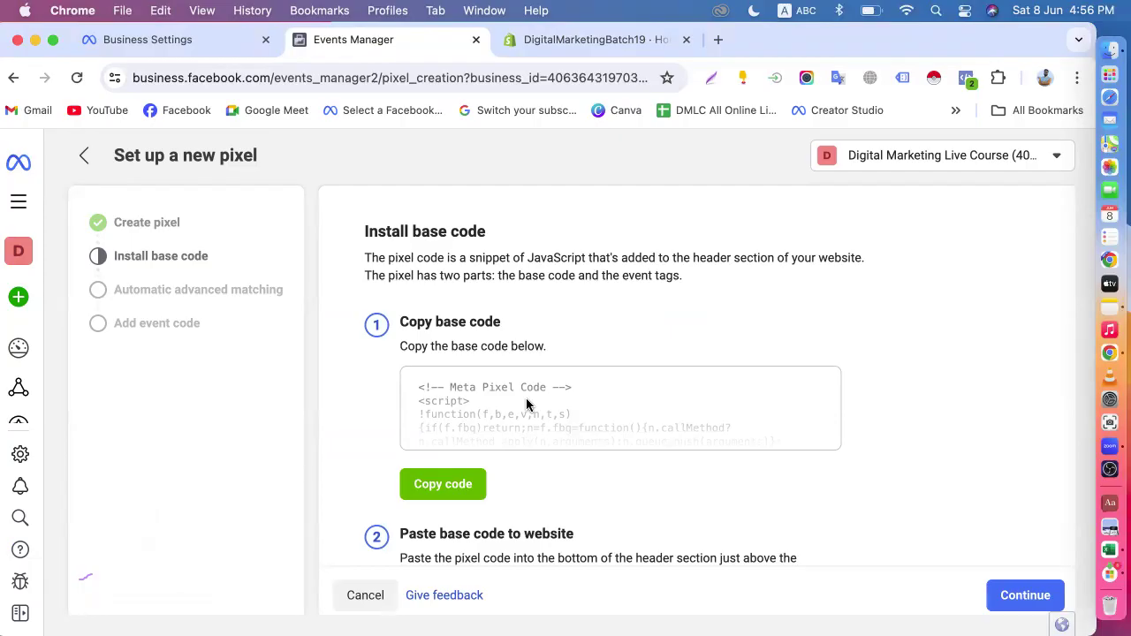
click(433, 491)
click(442, 486)
- Return to Business settings and compare the dataset IDs of dev-dmbatch59.pantheonsite.io and Shopify
click(179, 39)
click(371, 355)
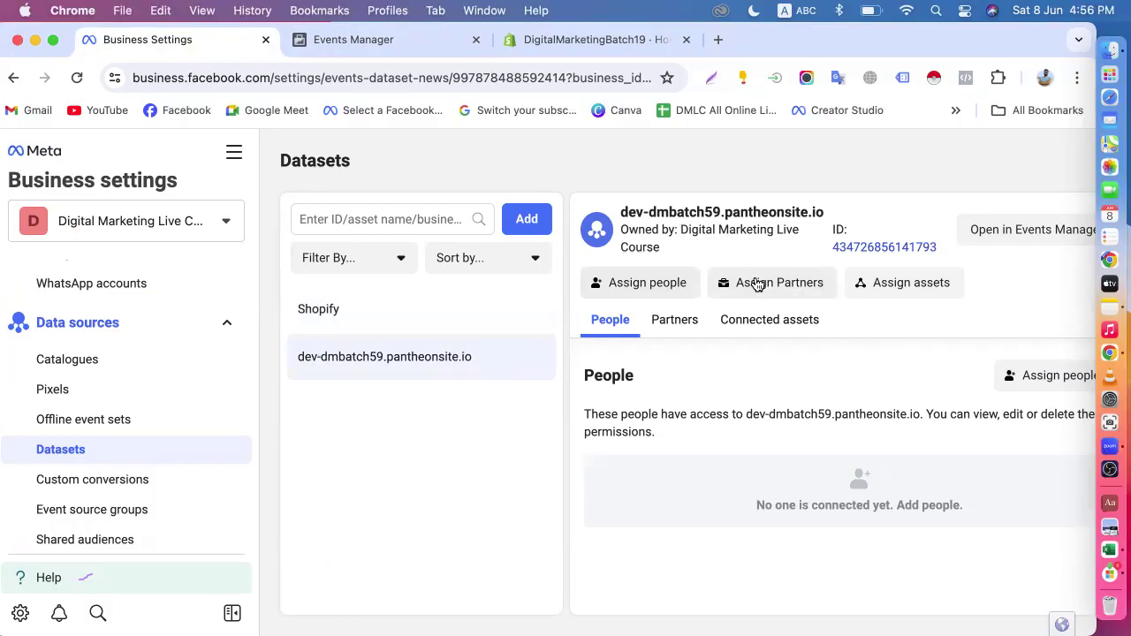
click(402, 310)
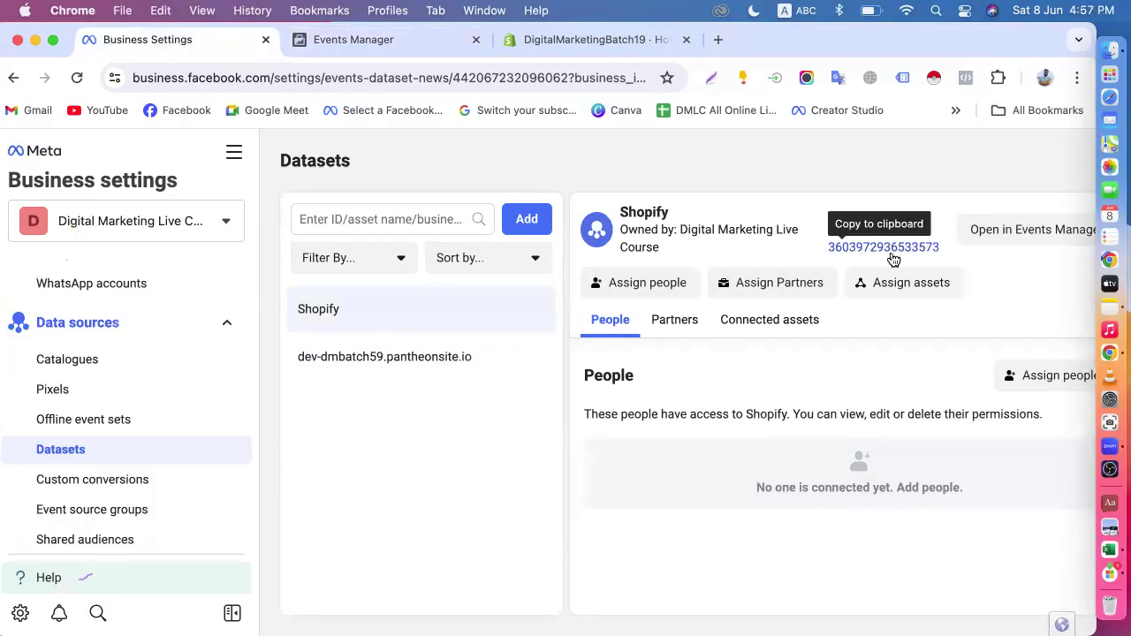
click(429, 372)
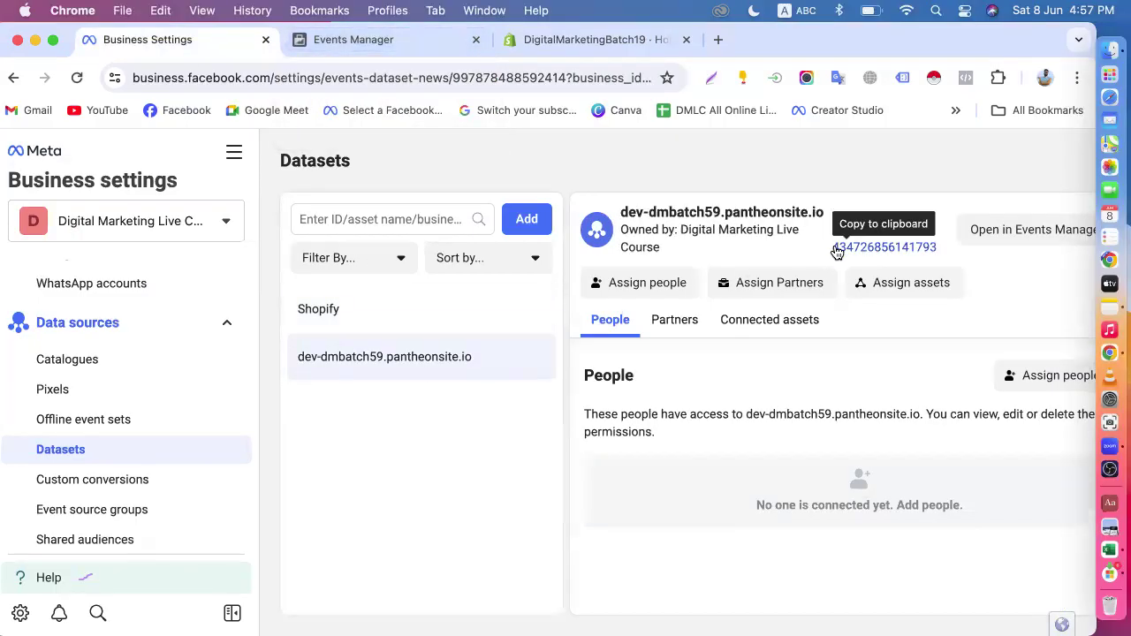
- Select the Shopify dataset in Business settings and switch to the DigitalMarketingBatch19 store's Shopify admin
click(399, 321)
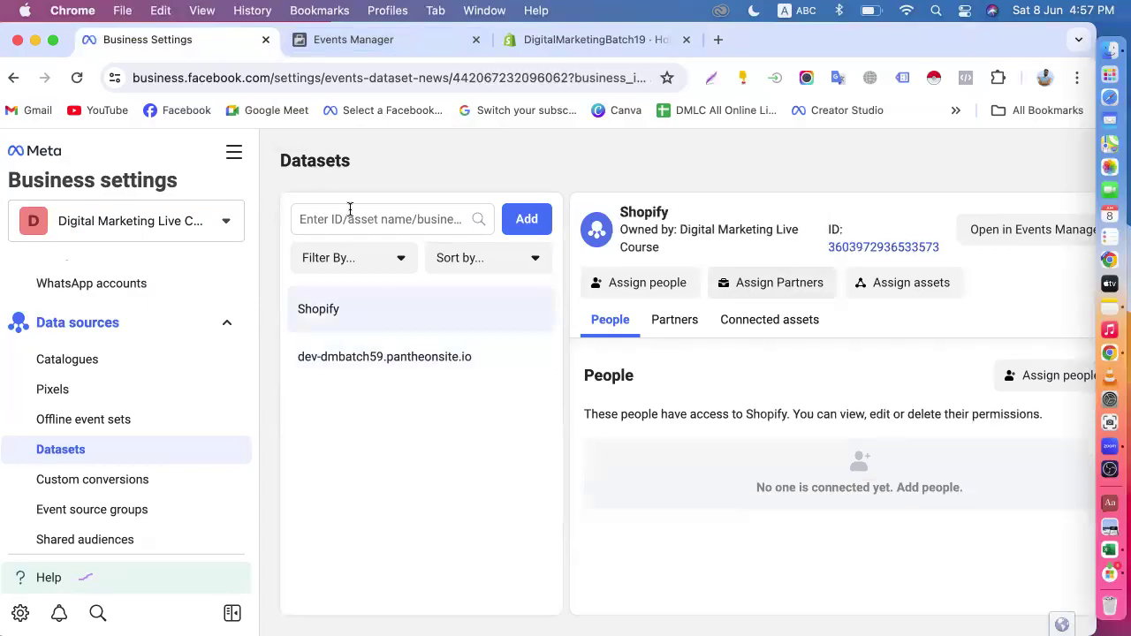
click(378, 47)
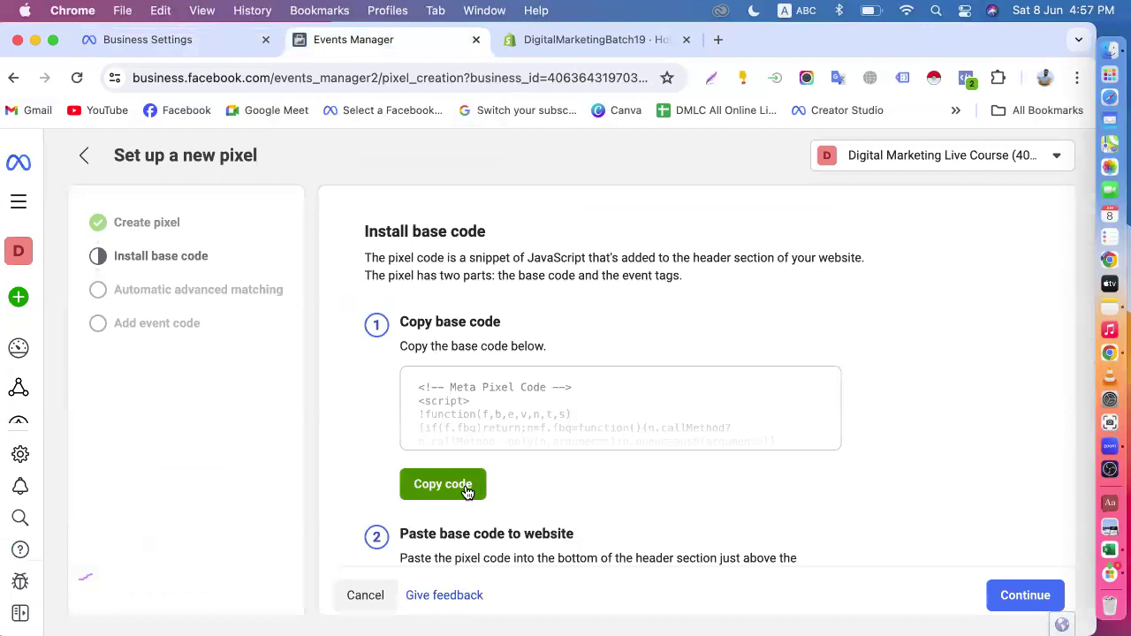
click(584, 42)
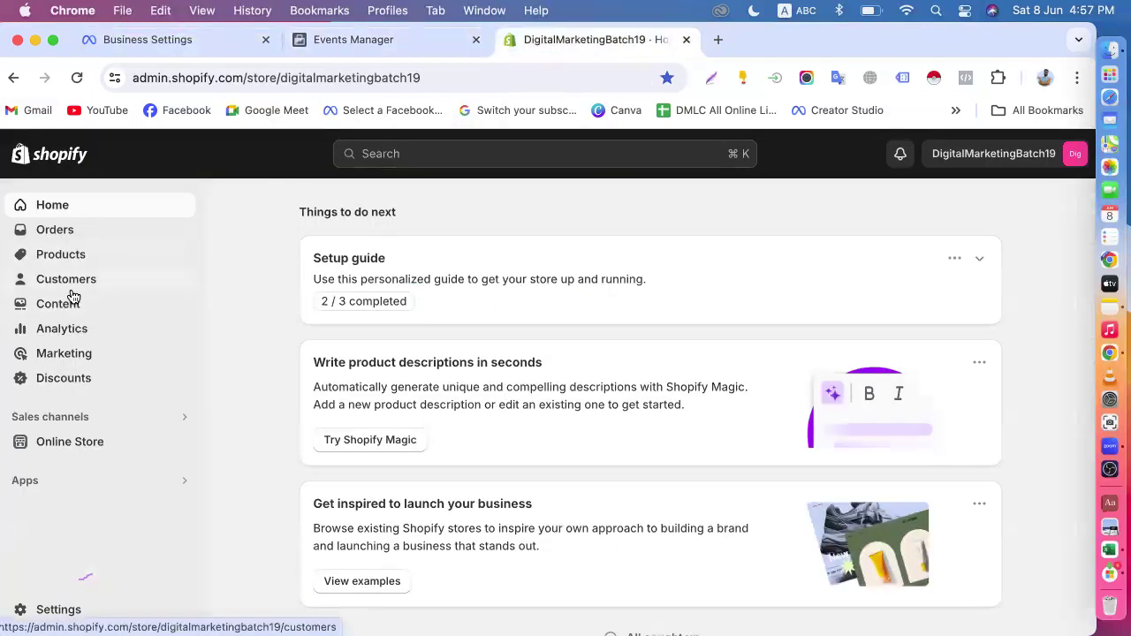
scroll(69, 283, down, 1)
scroll(69, 283, up, 1)
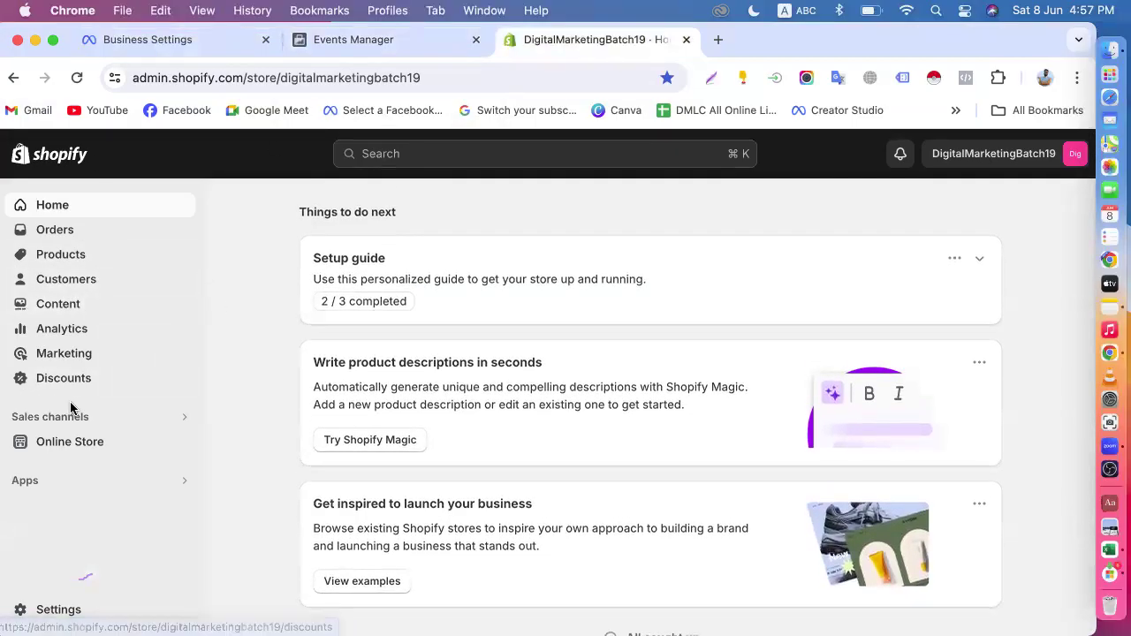
scroll(254, 281, up, 1)
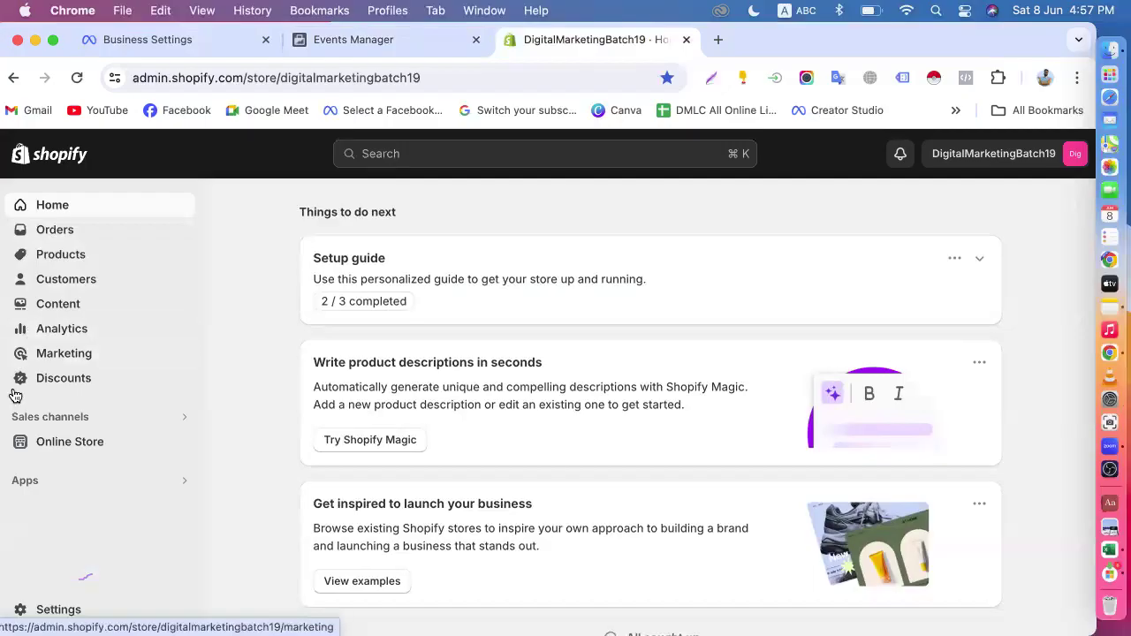
- Copy the Meta Pixel base code from the pixel setup in Events Manager and return to the Shopify admin
click(345, 41)
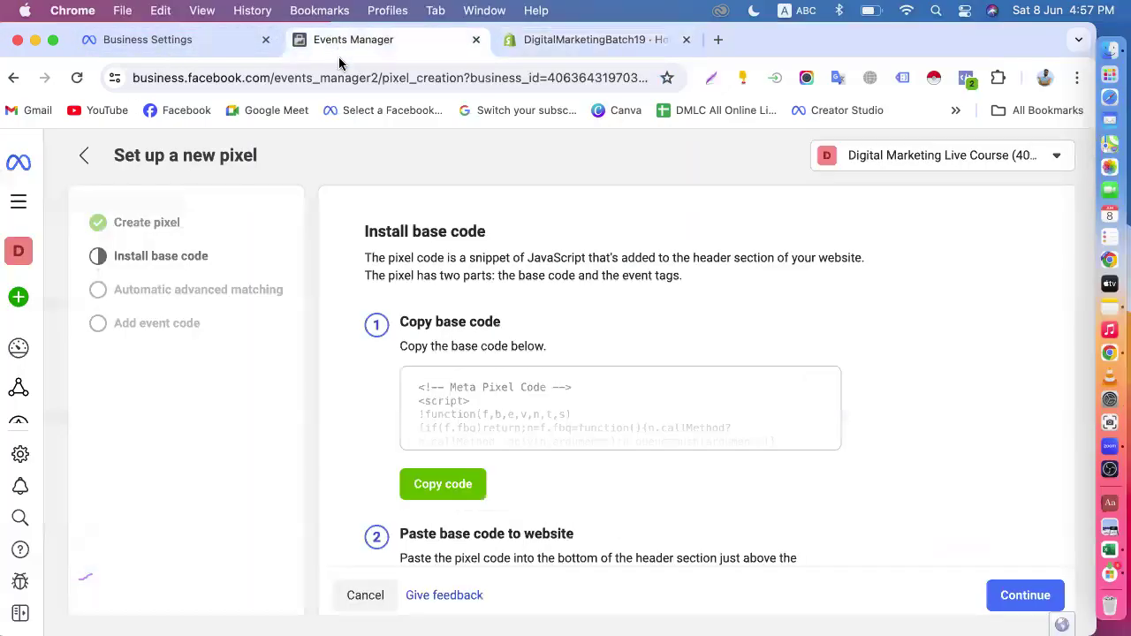
click(434, 486)
click(561, 40)
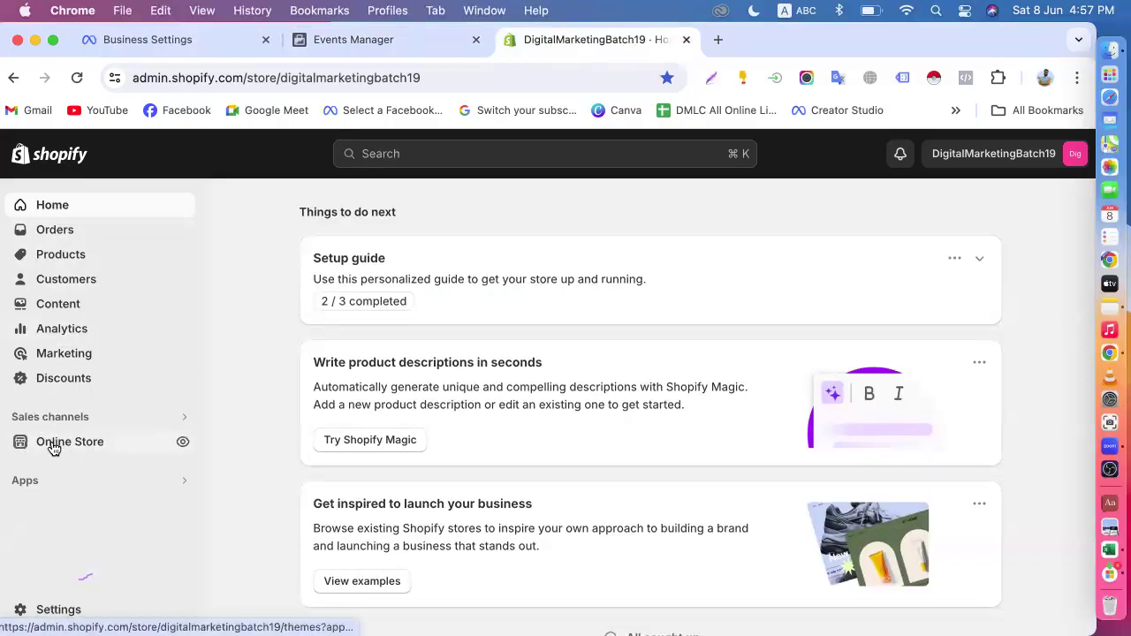
- Open the Themes page of the Shopify online store
click(184, 443)
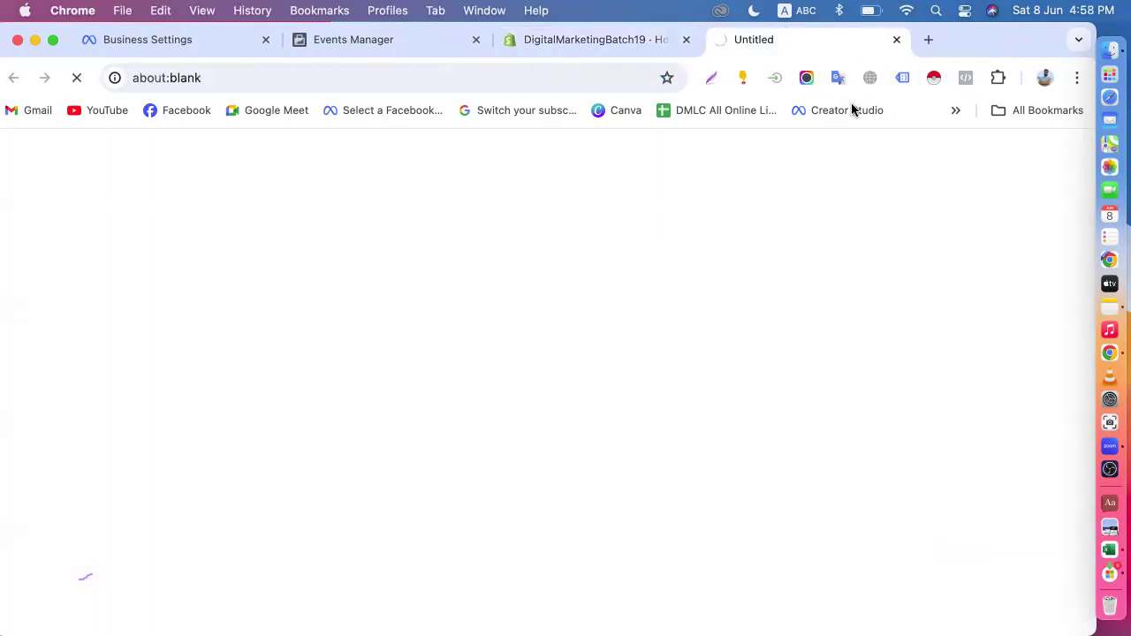
click(894, 41)
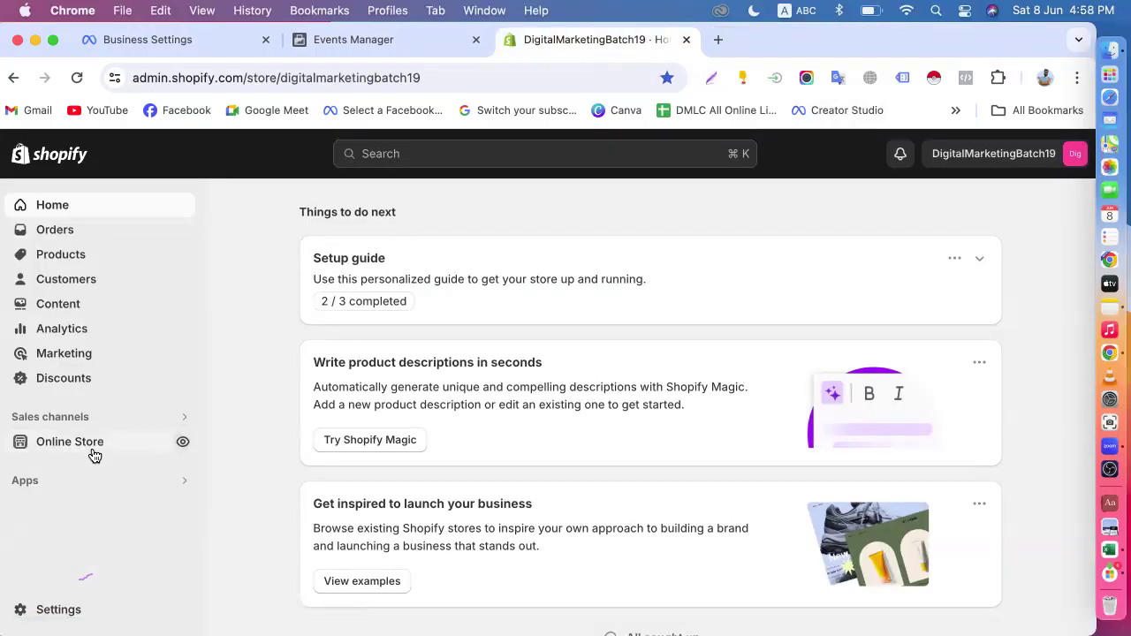
click(19, 444)
scroll(18, 444, down, 1)
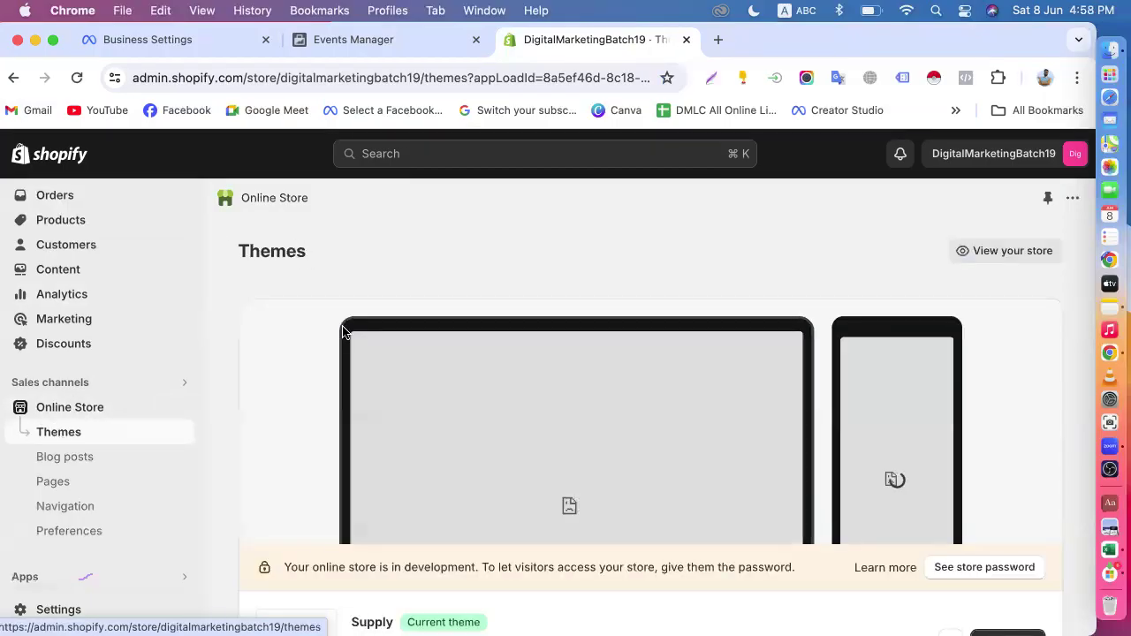
- Open the code of the current Supply theme for editing
scroll(343, 330, down, 4)
scroll(344, 332, up, 5)
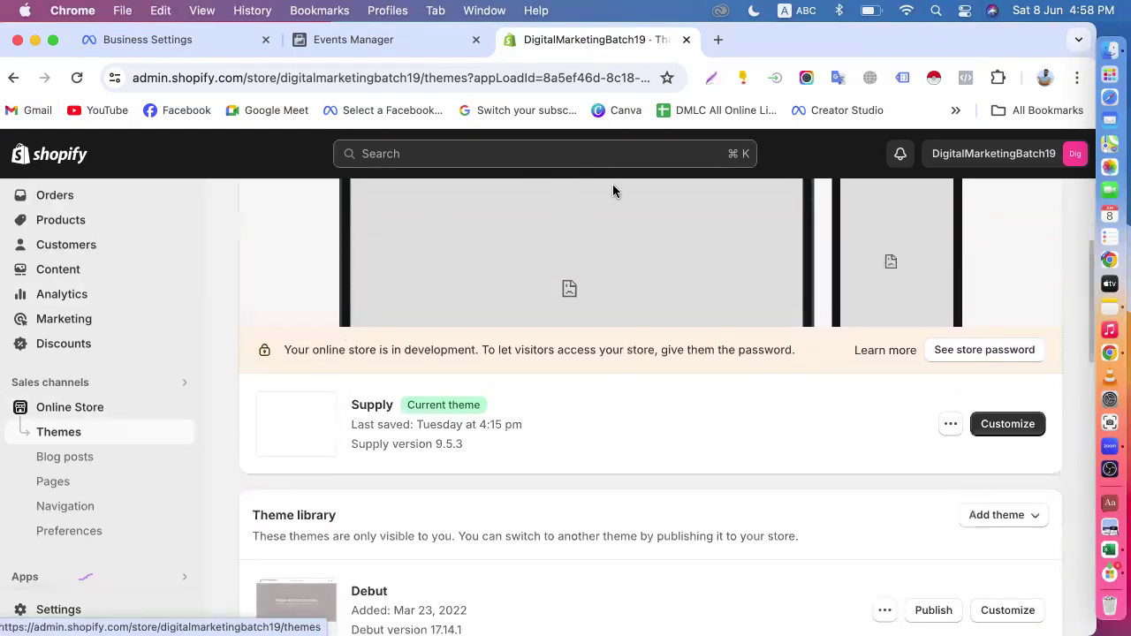
scroll(644, 336, down, 5)
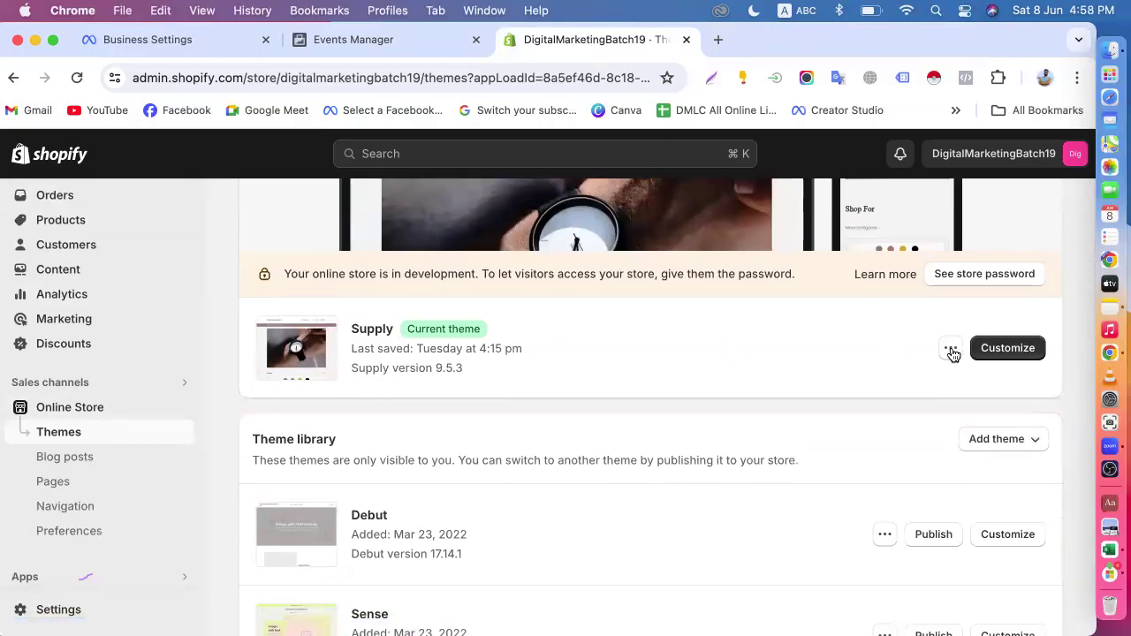
click(951, 350)
scroll(952, 353, down, 2)
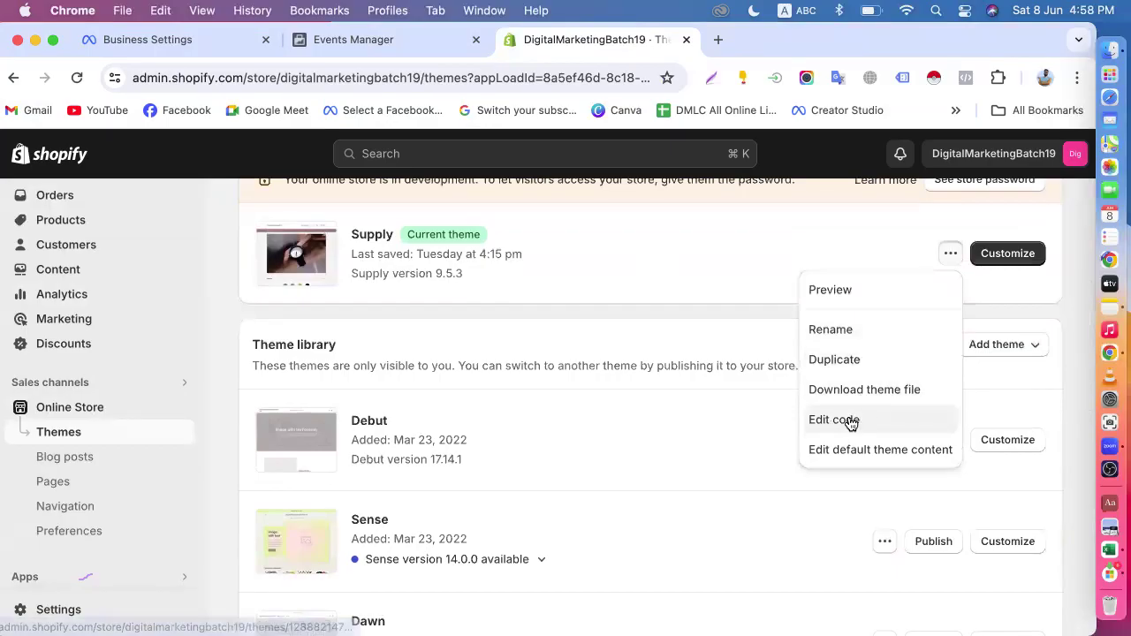
click(848, 423)
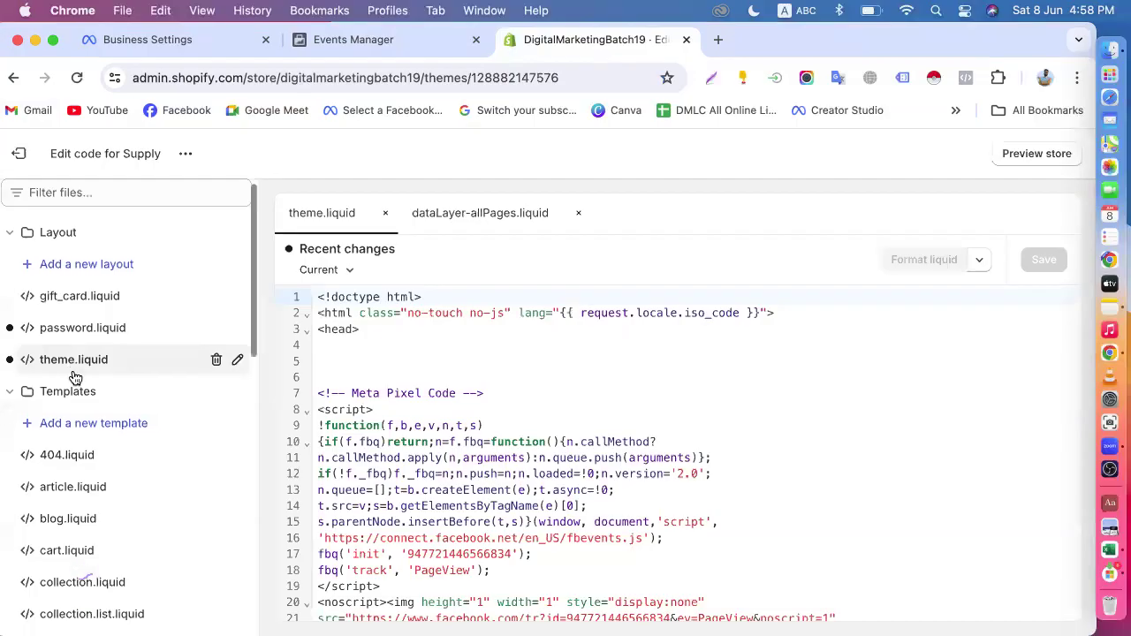
- Open theme.liquid from the Layout folder of the Supply theme's code
scroll(74, 374, down, 5)
scroll(76, 383, up, 5)
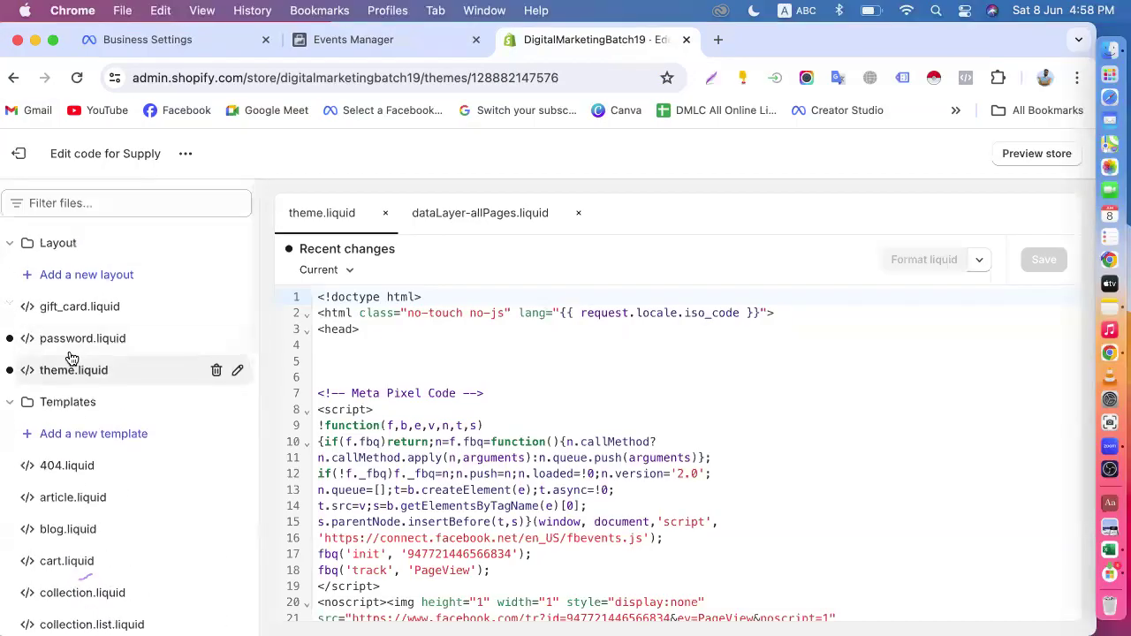
click(12, 253)
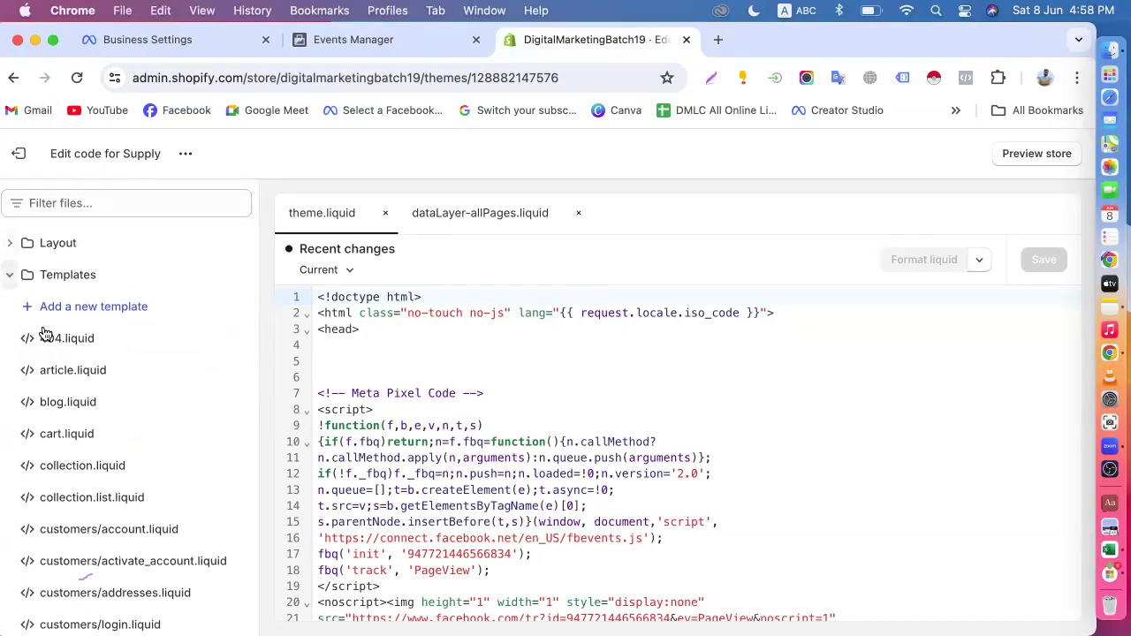
scroll(87, 413, down, 6)
scroll(88, 418, down, 2)
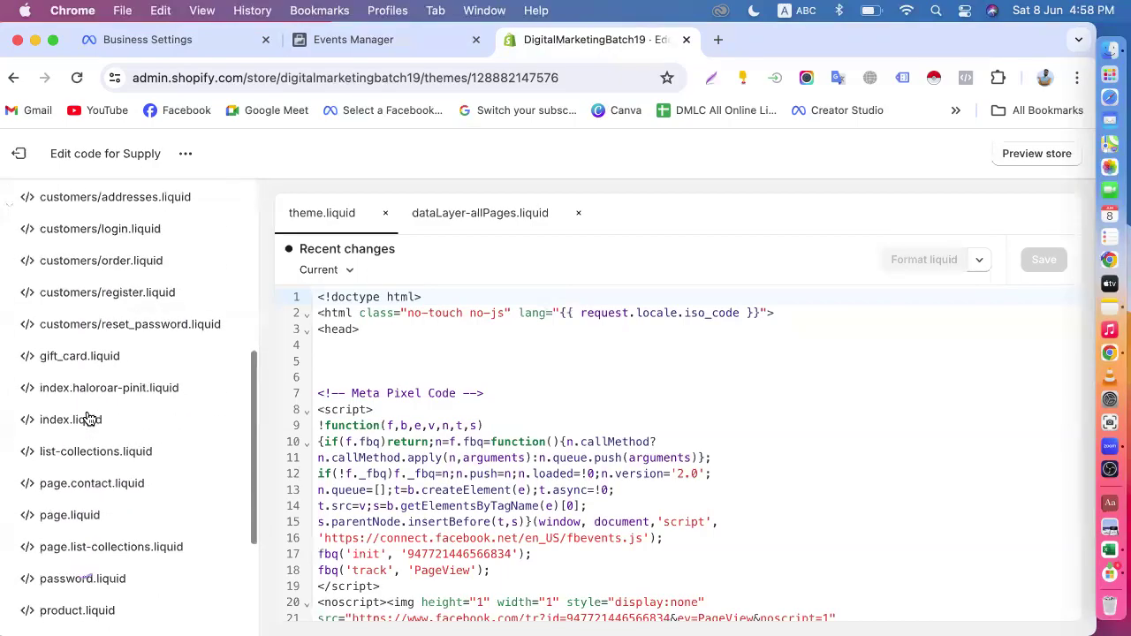
scroll(88, 418, up, 8)
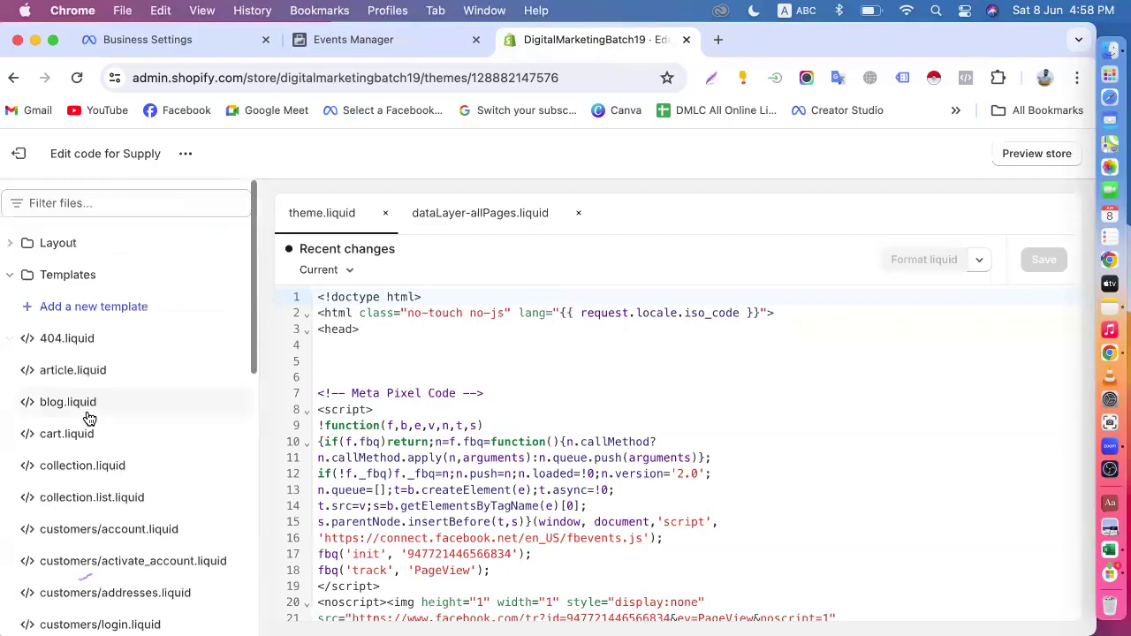
click(39, 253)
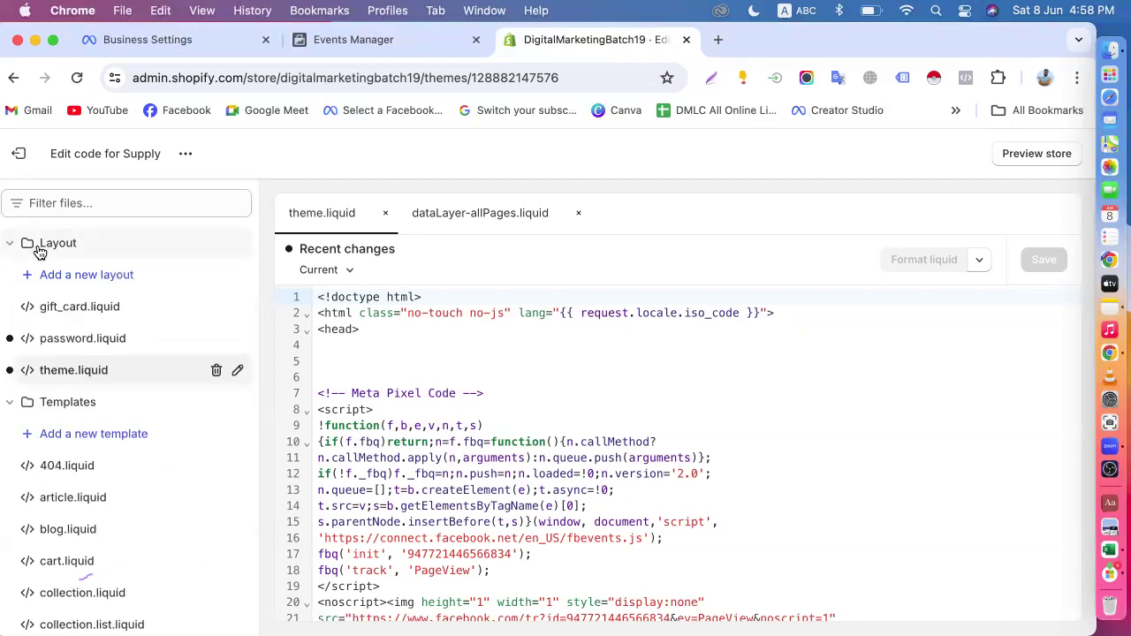
click(60, 372)
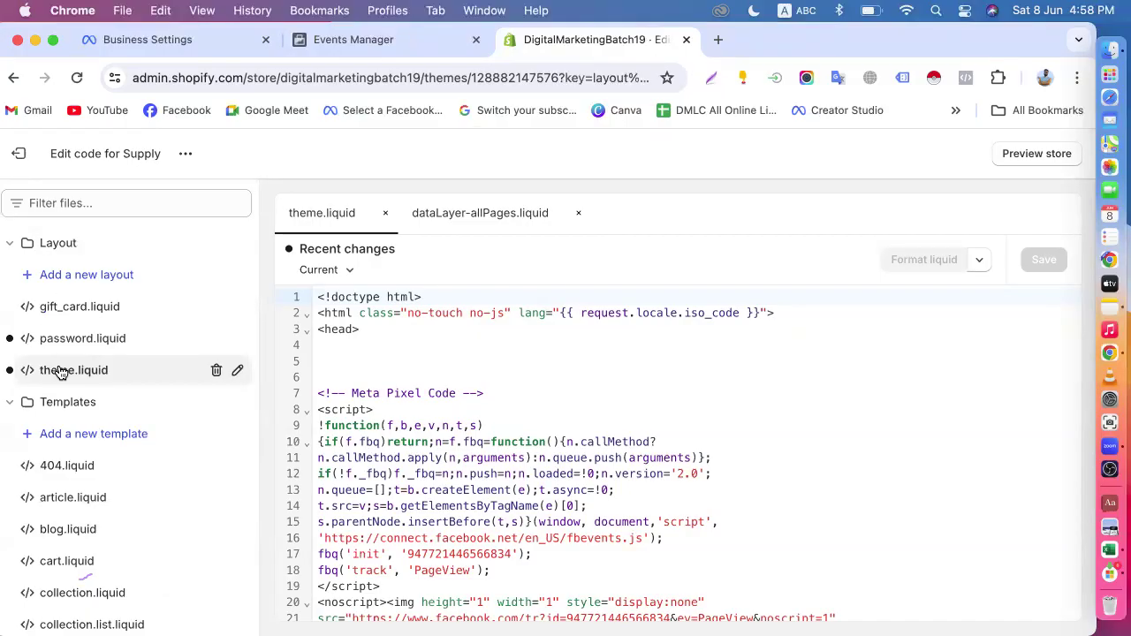
- Copy the pixel base code again in Events Manager and go back to the Supply theme's code editor
click(201, 53)
click(329, 55)
click(435, 485)
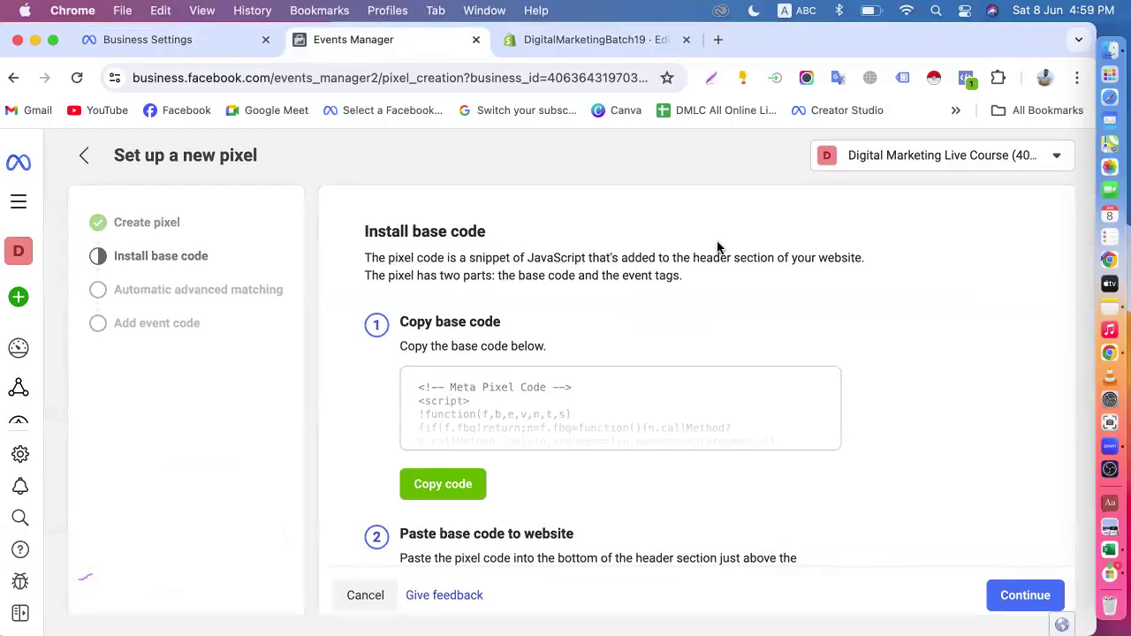
click(548, 42)
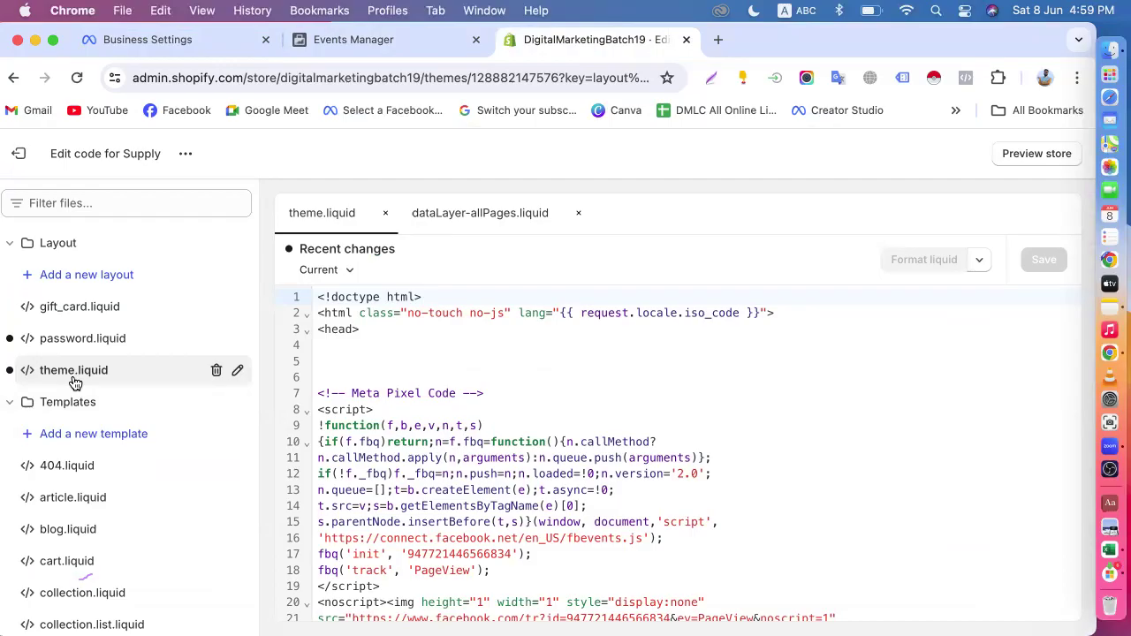
- Insert about 23 blank lines between the opening <head> tag and the existing Meta Pixel code in theme.liquid
click(361, 330)
click(332, 378)
key(Return)
key(Return)
key(Return)
key(Return)
key(Return)
key(Return)
key(Return)
key(Return)
key(Return)
key(Return)
key(Return)
key(Return)
key(Return)
key(Return)
key(Return)
key(Return)
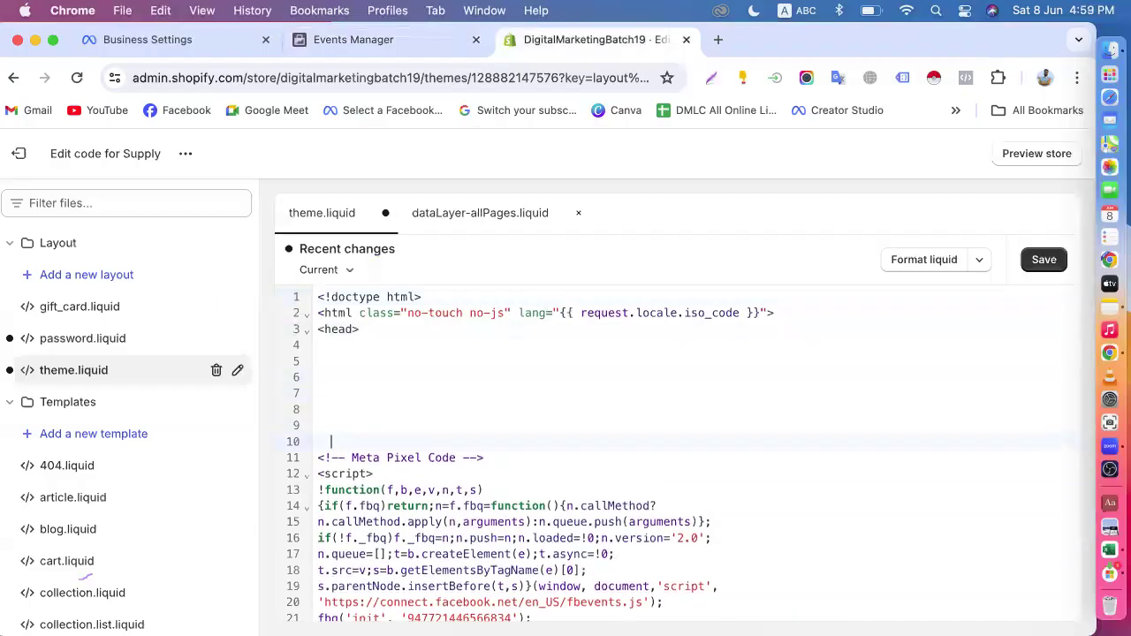
key(Return)
key(Return)
key(Return)
key(Return)
key(Return)
key(Return)
key(Return)
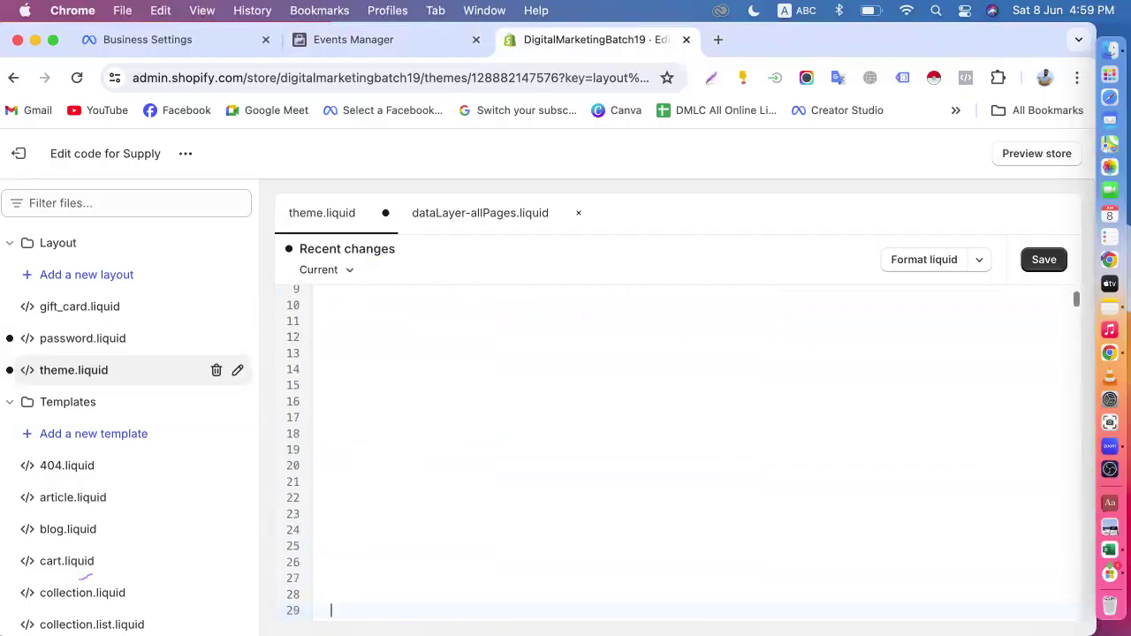
key(super+z)
- Paste the copied Meta Pixel base code into the blank area below the <head> tag, at line 19 of theme.liquid
scroll(391, 394, down, 15)
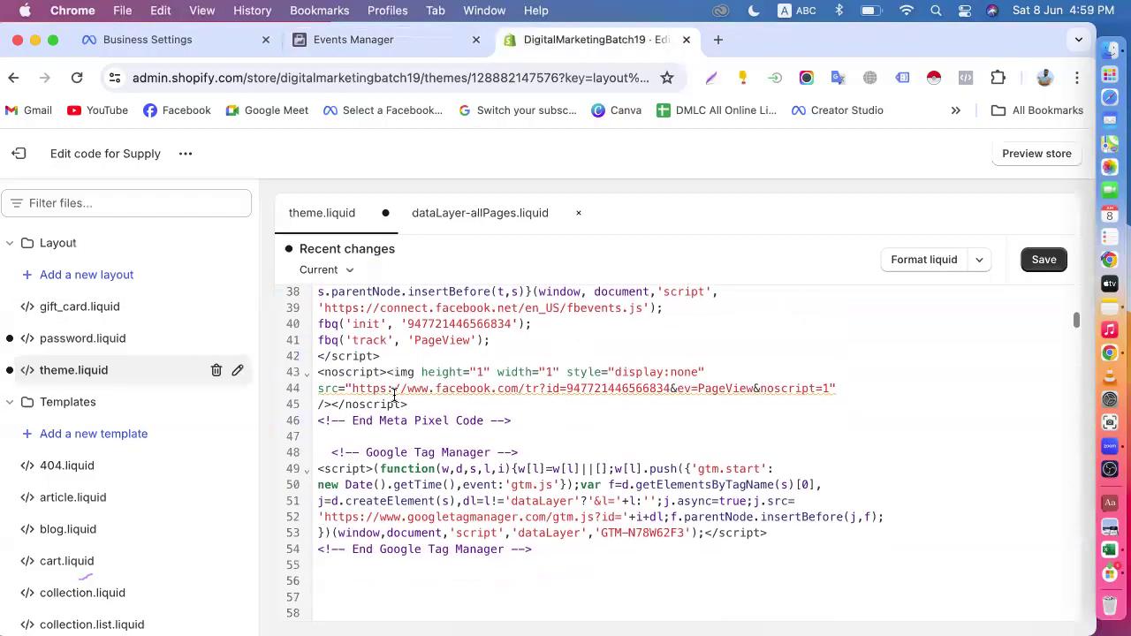
scroll(394, 394, down, 15)
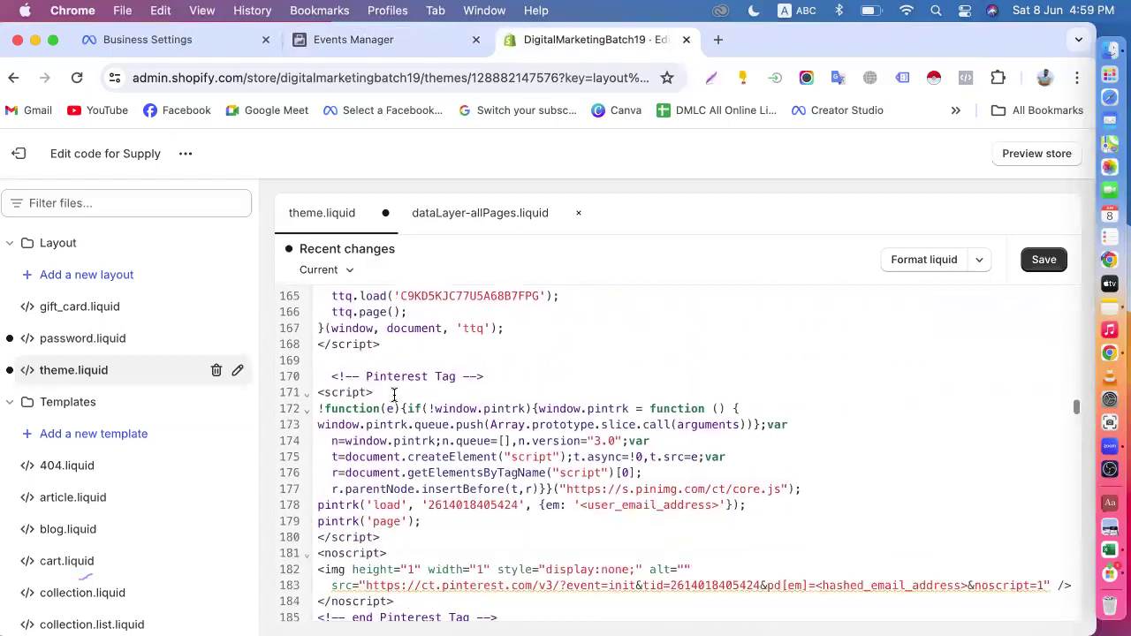
scroll(391, 394, up, 20)
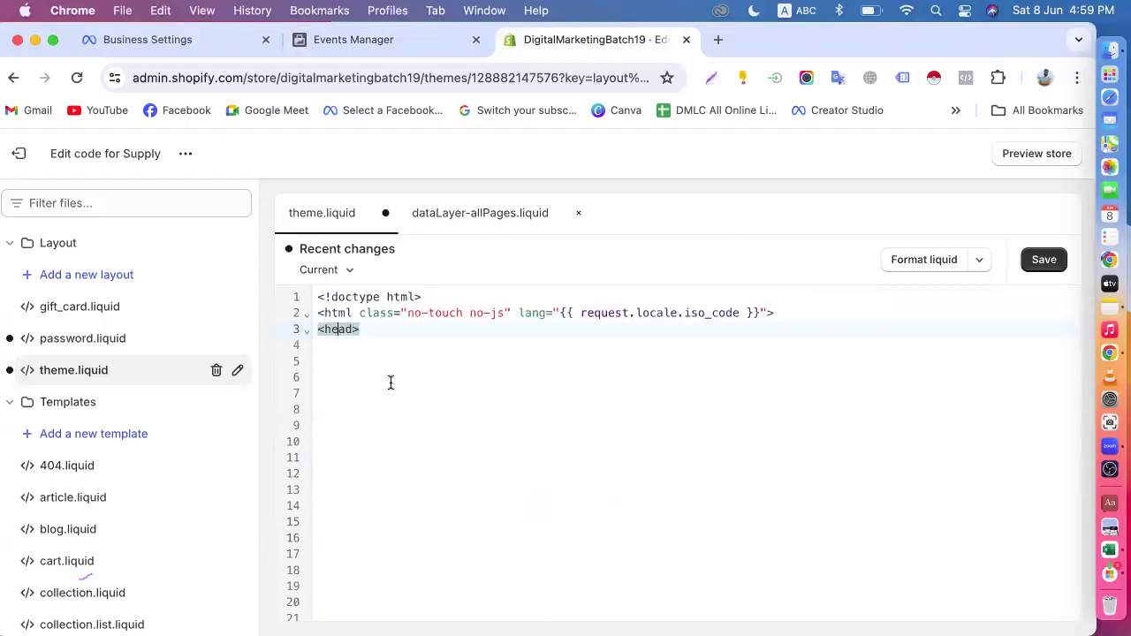
click(371, 330)
key(Return)
scroll(394, 457, down, 5)
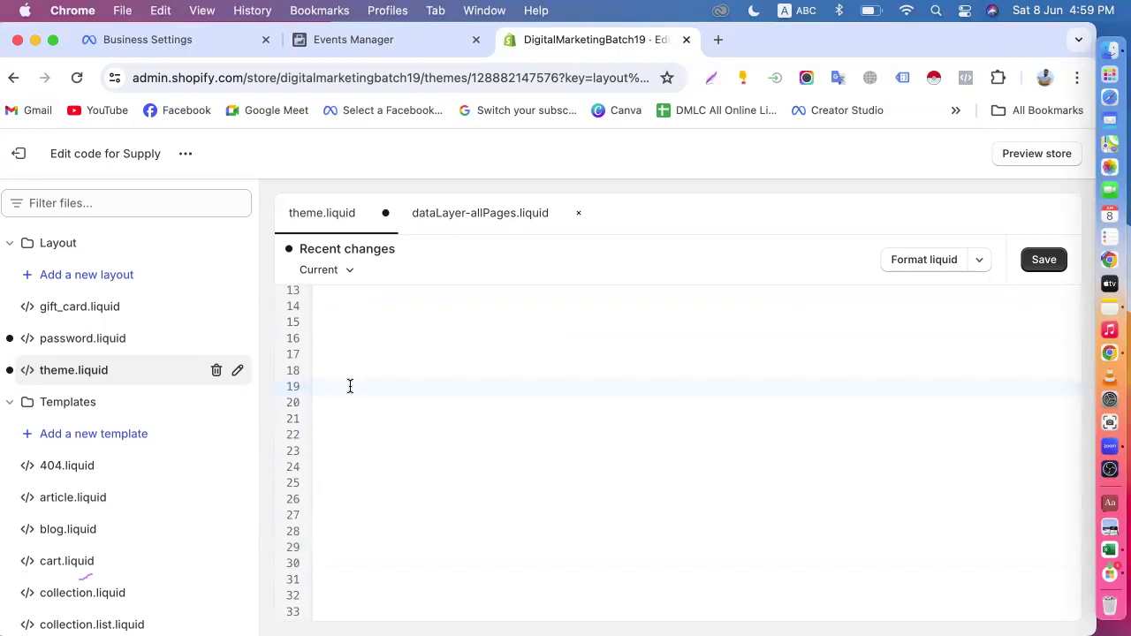
right_click(350, 386)
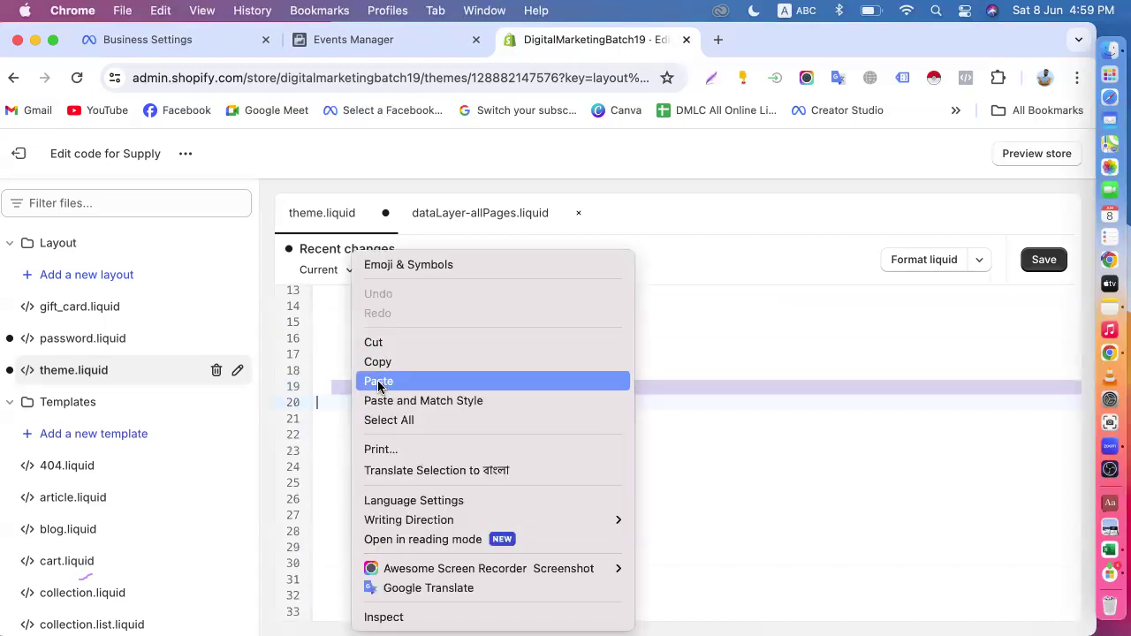
click(378, 382)
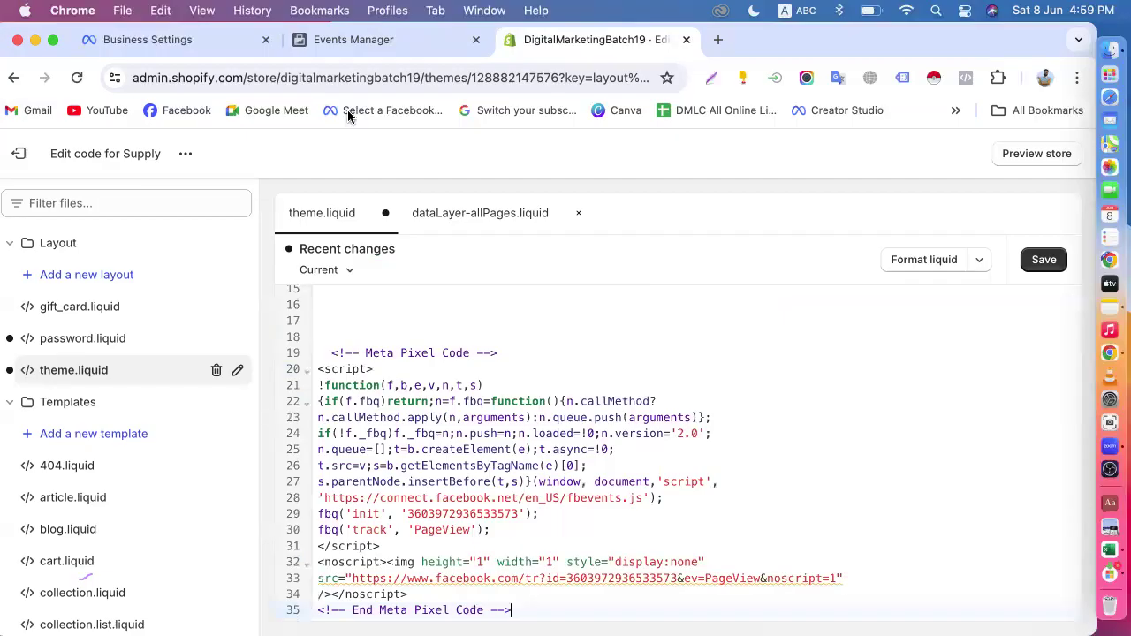
- Recheck the base code in Events Manager and add five more blank lines below <head>, above the pasted pixel code in theme.liquid
click(356, 40)
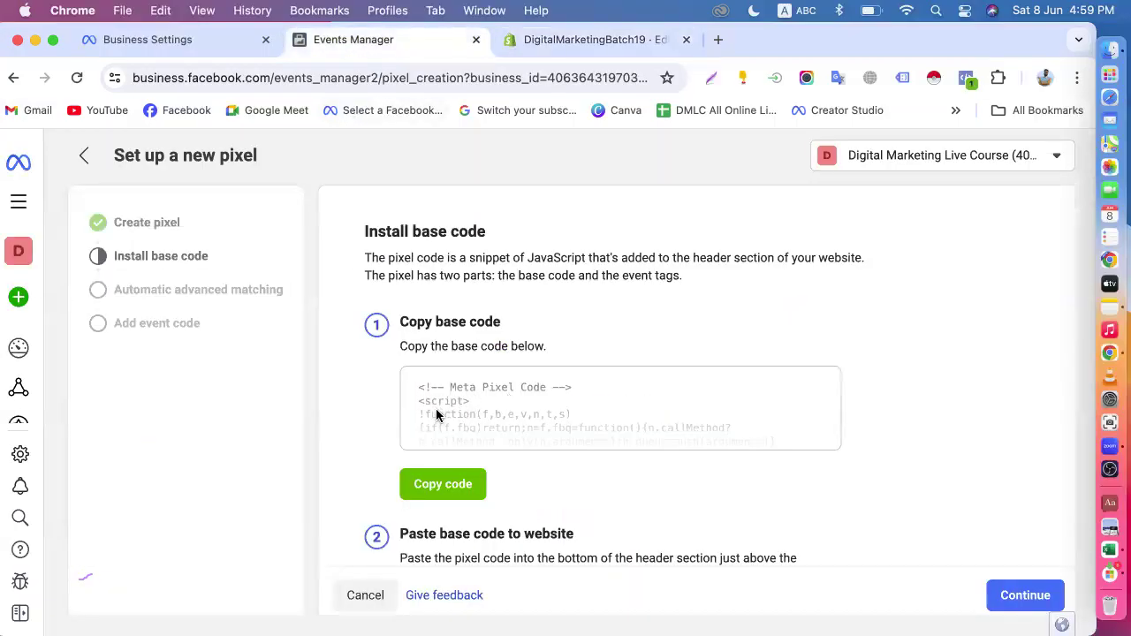
click(574, 44)
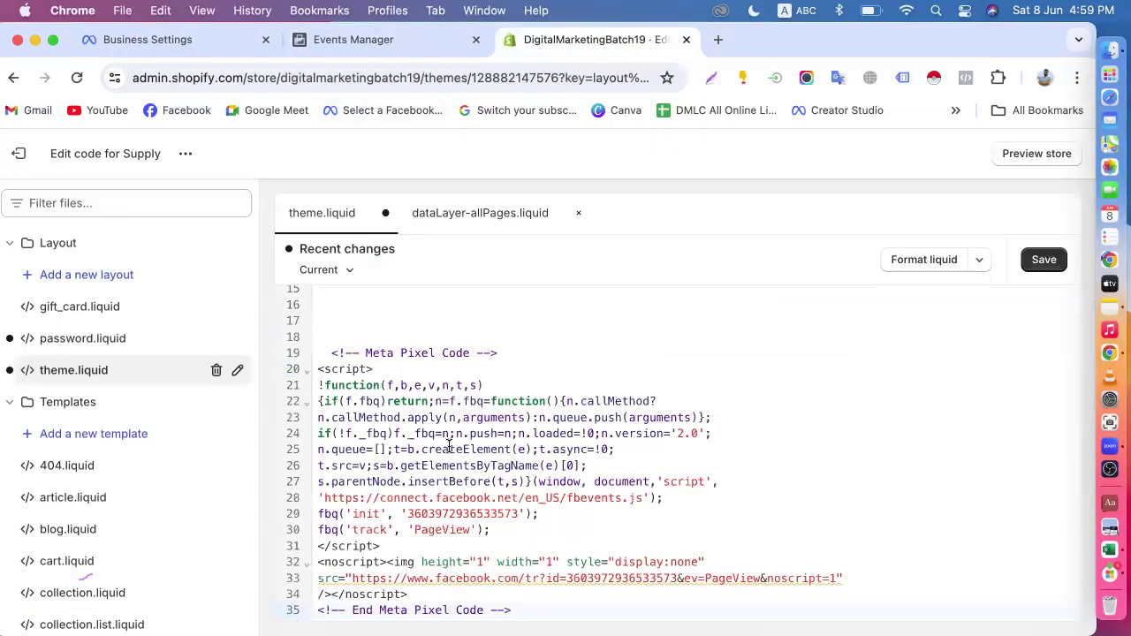
scroll(450, 450, up, 5)
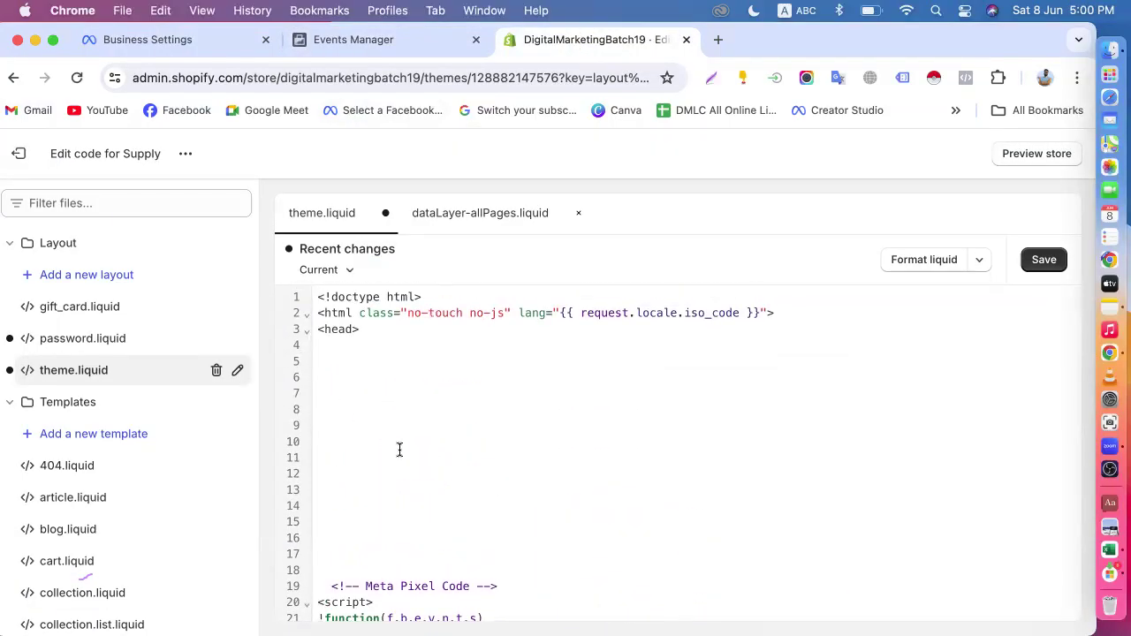
click(374, 329)
key(Return)
key(Return)
key(Return)
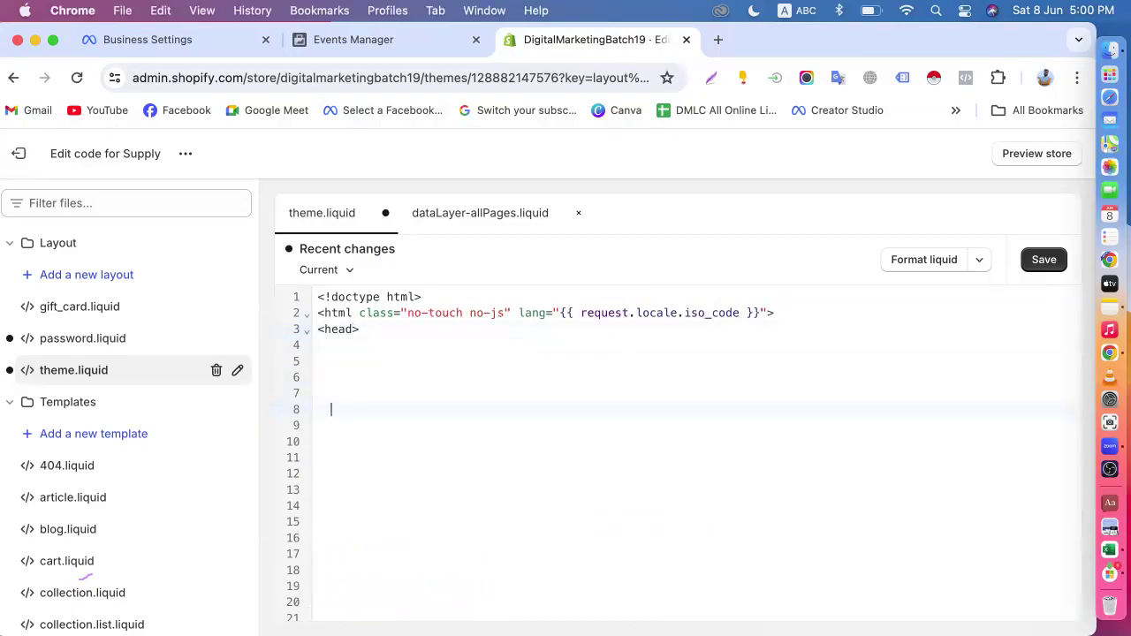
scroll(422, 446, down, 20)
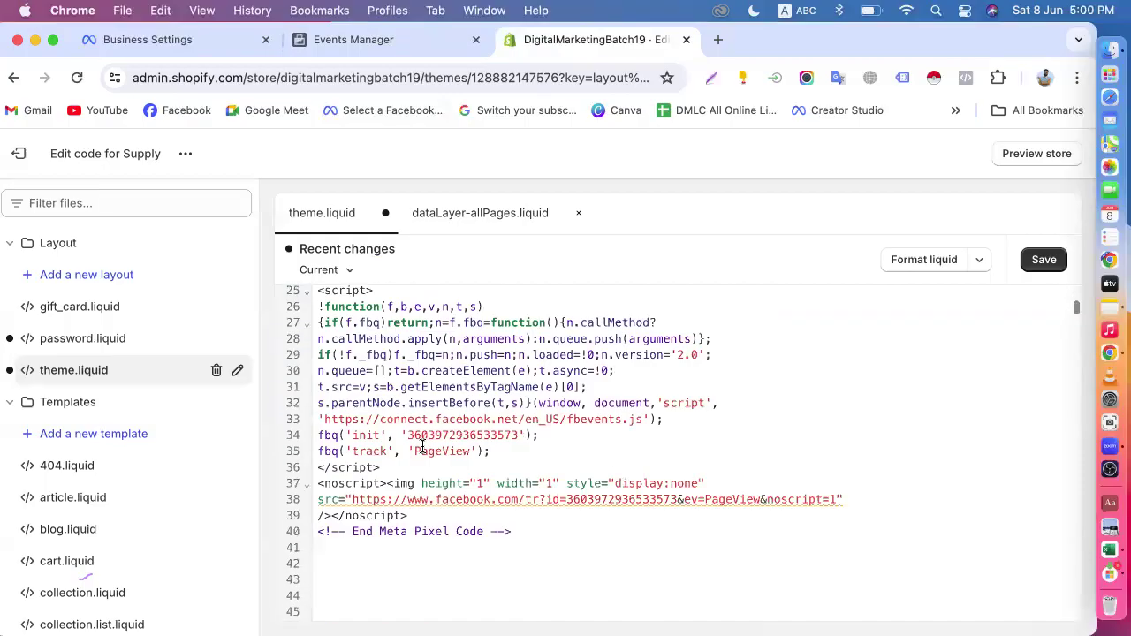
- Check the pasted pixel code, save theme.liquid, and exit the Supply code editor to the store's themes page
scroll(449, 427, down, 20)
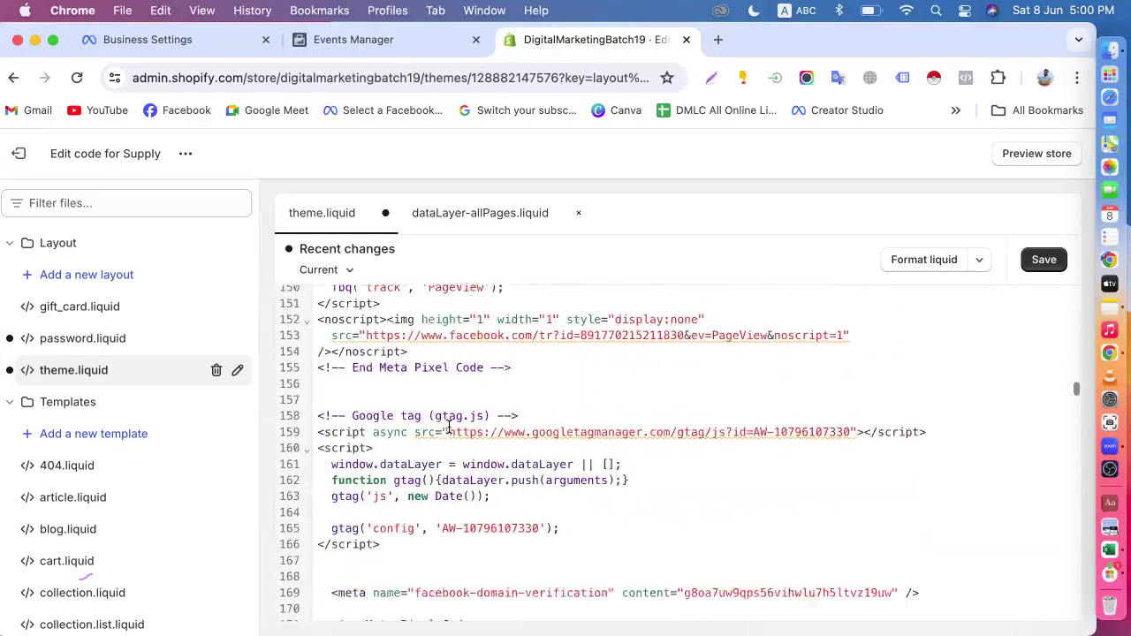
scroll(449, 427, up, 20)
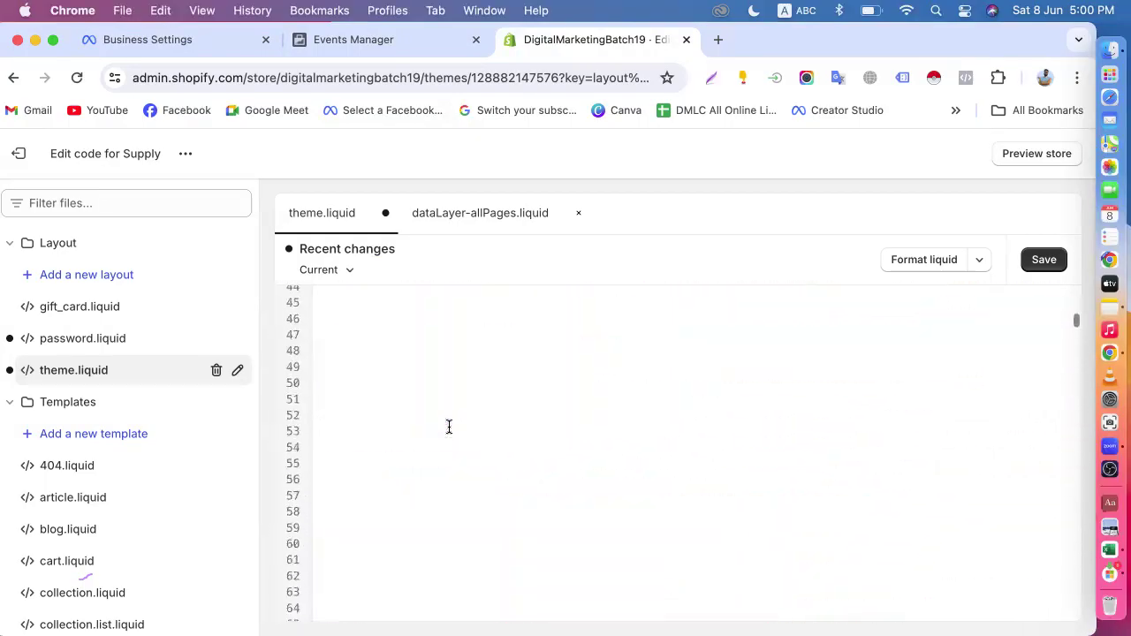
click(370, 334)
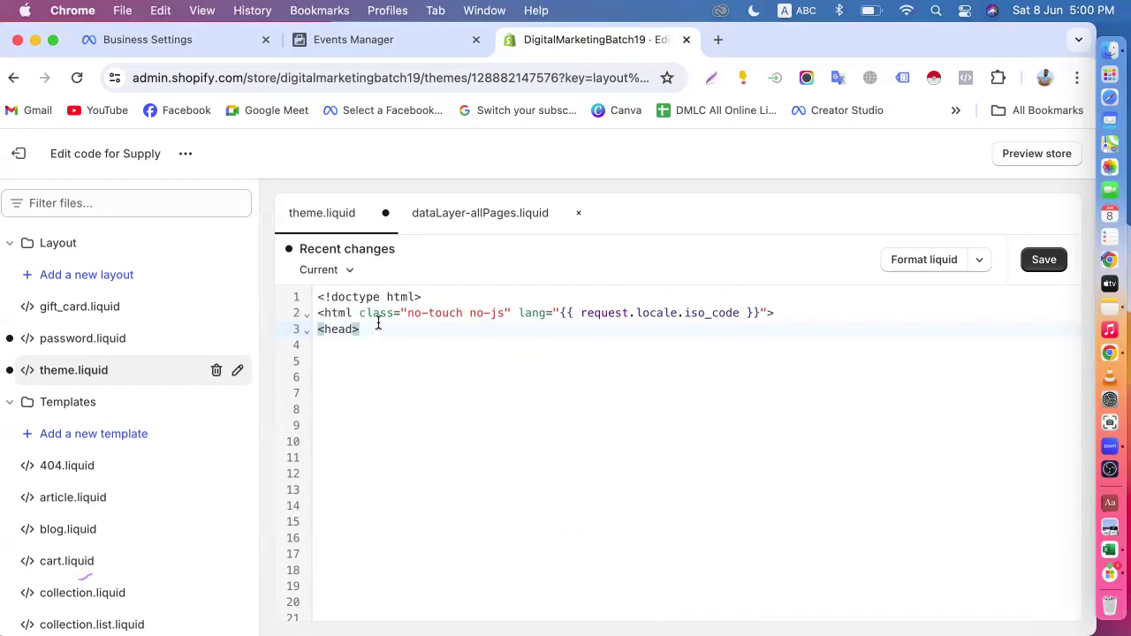
click(1041, 265)
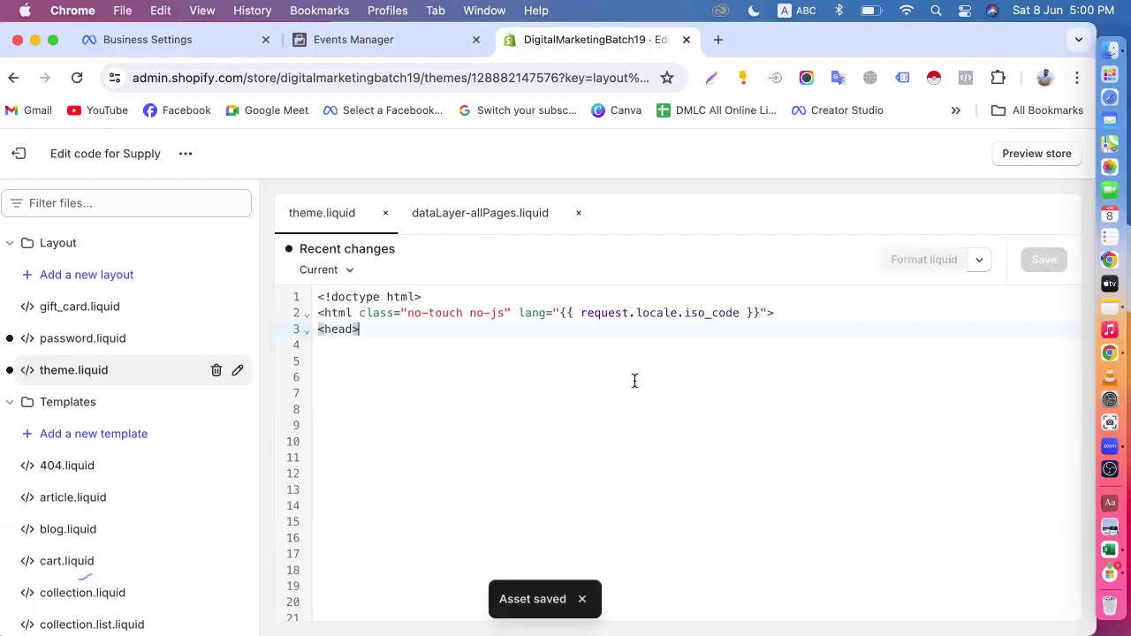
click(42, 161)
scroll(533, 406, down, 10)
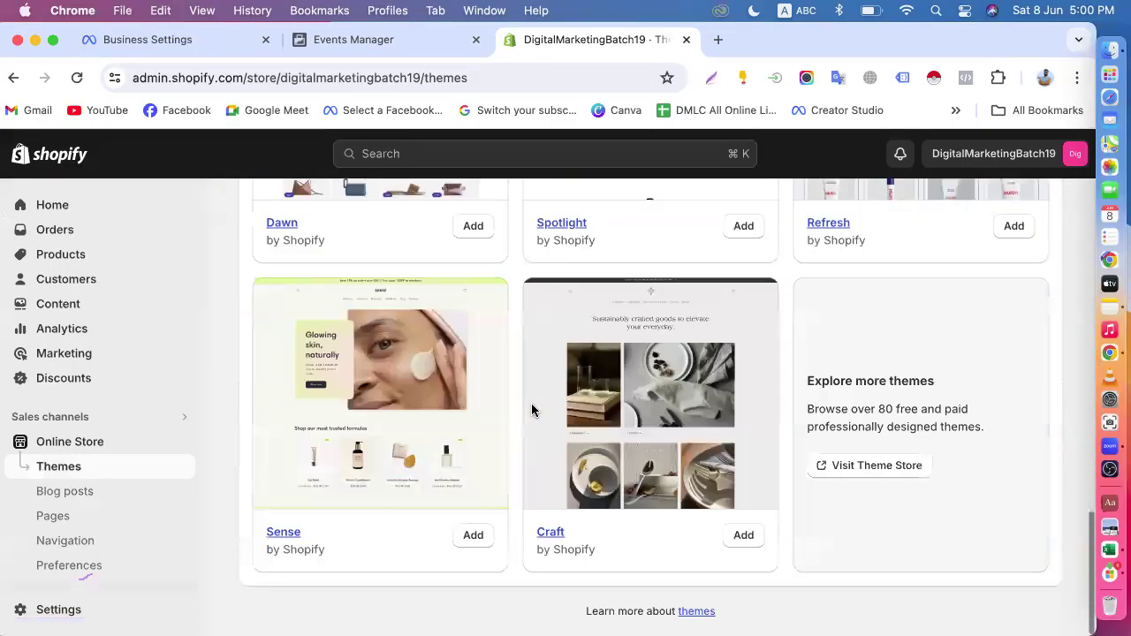
- In Events Manager, continue past the base code installation and turn on automatic advanced matching with all customer information fields enabled
click(360, 42)
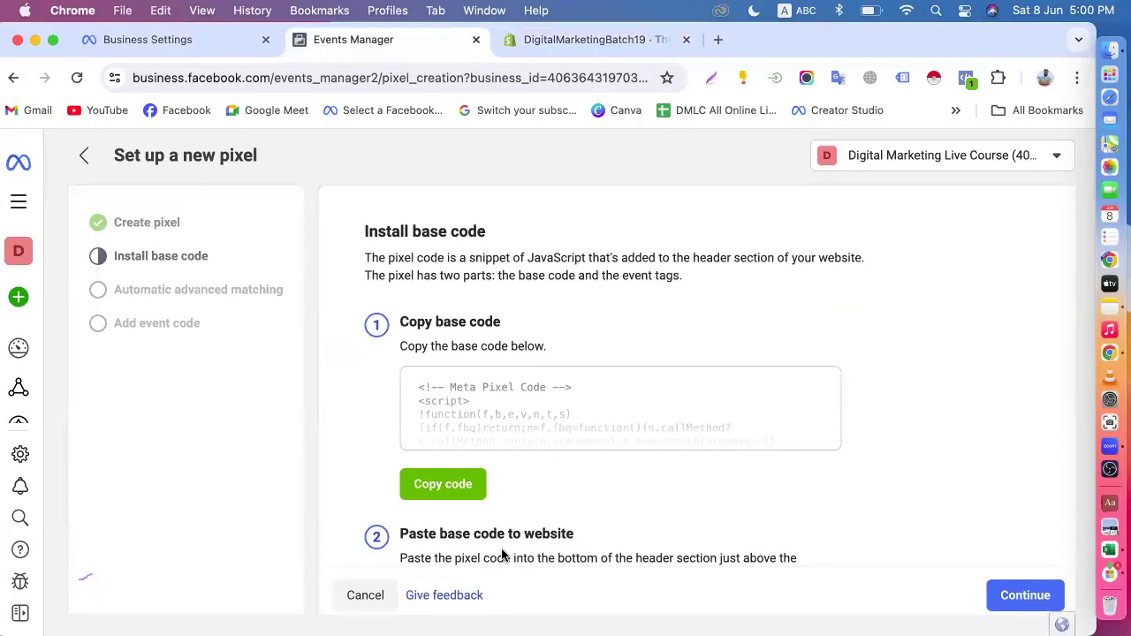
click(1016, 597)
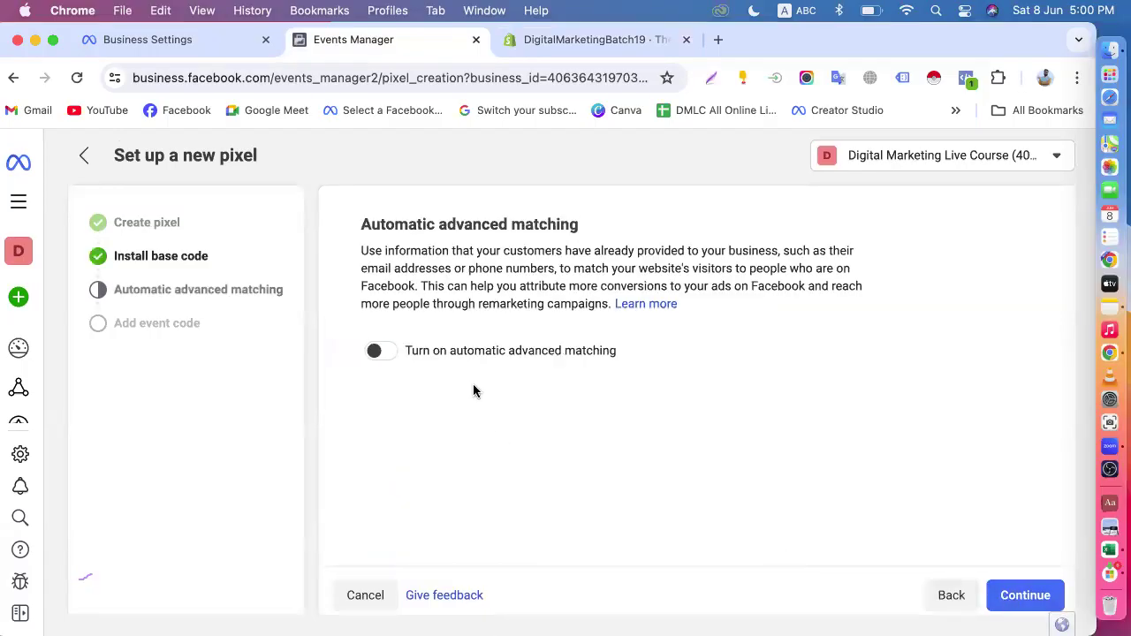
click(381, 354)
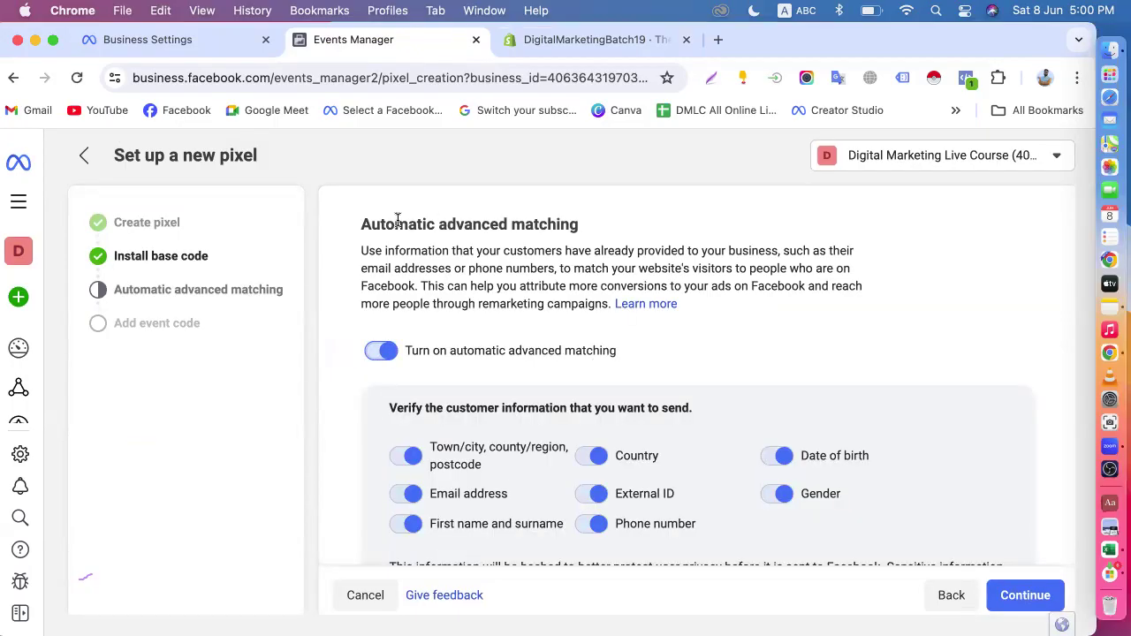
scroll(594, 398, down, 2)
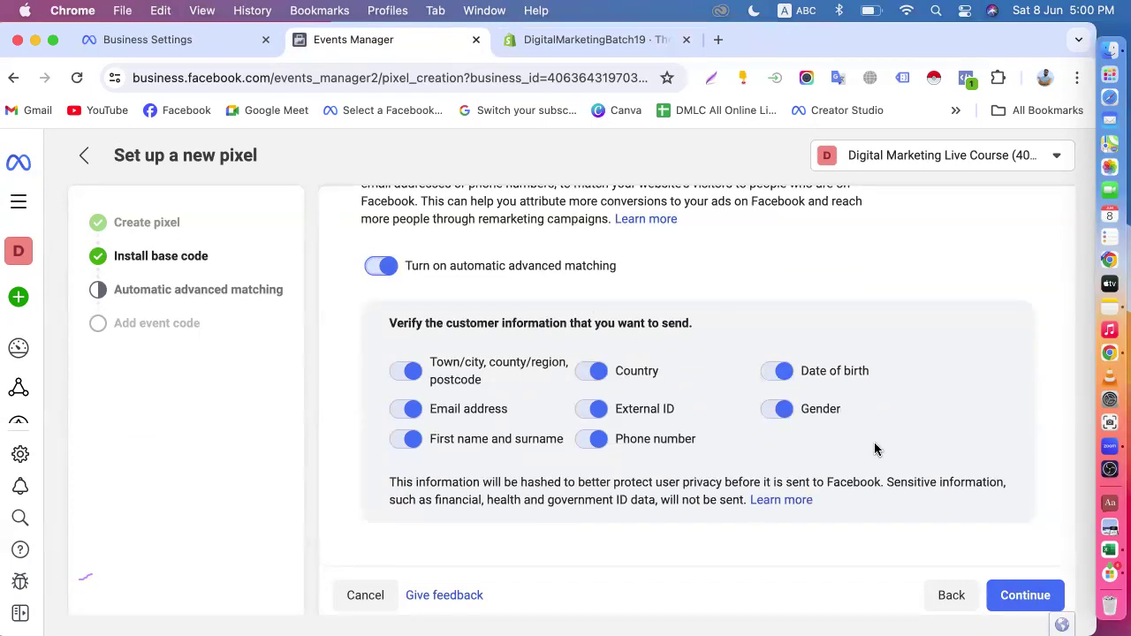
click(1016, 596)
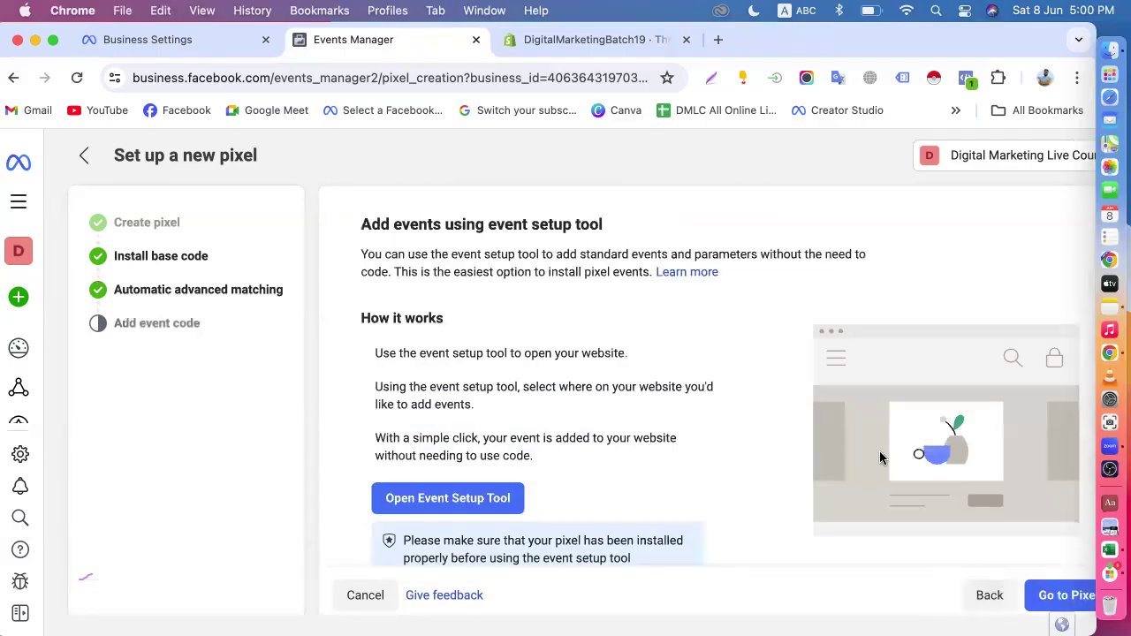
scroll(860, 508, down, 2)
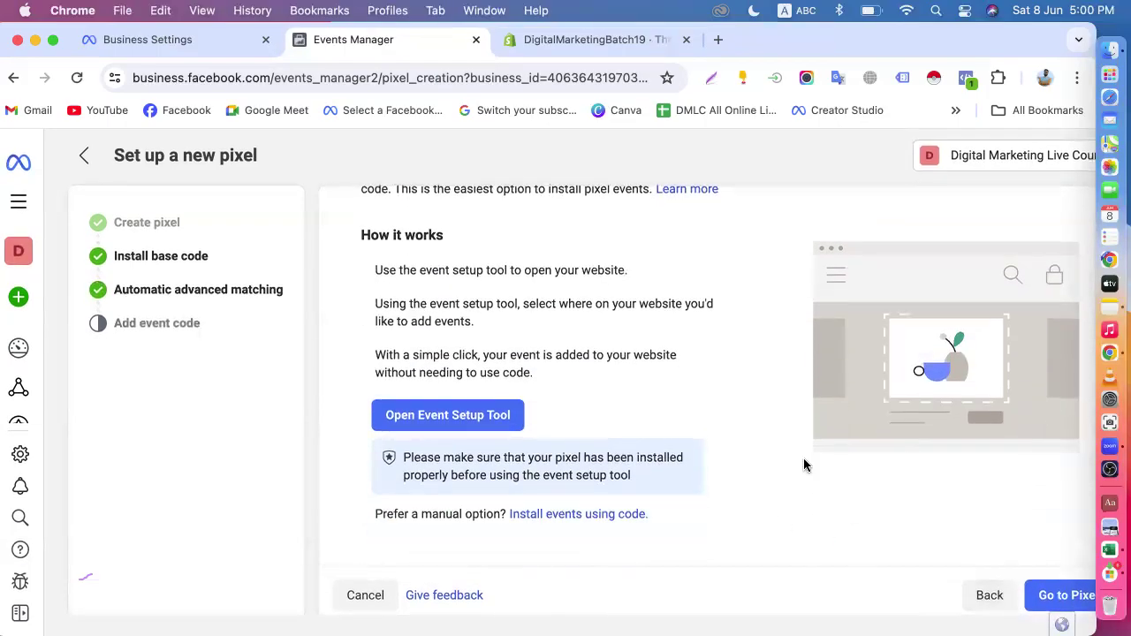
scroll(943, 540, left, 5)
scroll(943, 540, right, 3)
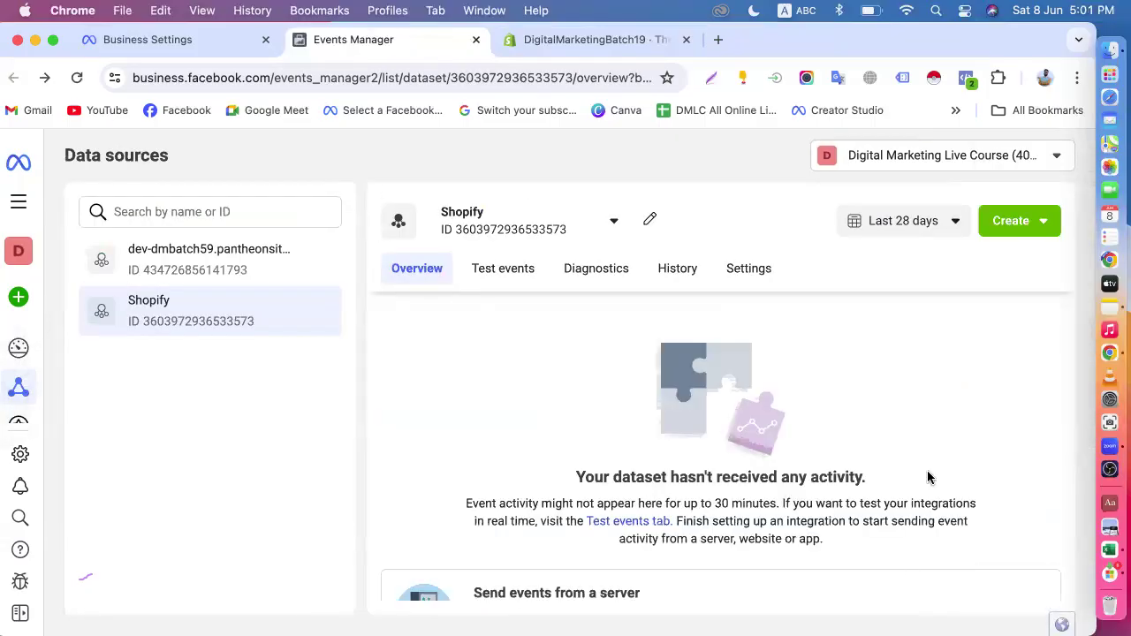
- Start the Meta Pixel setup for the Shopify dataset again with manual code installation and copy the base code
scroll(864, 442, down, 10)
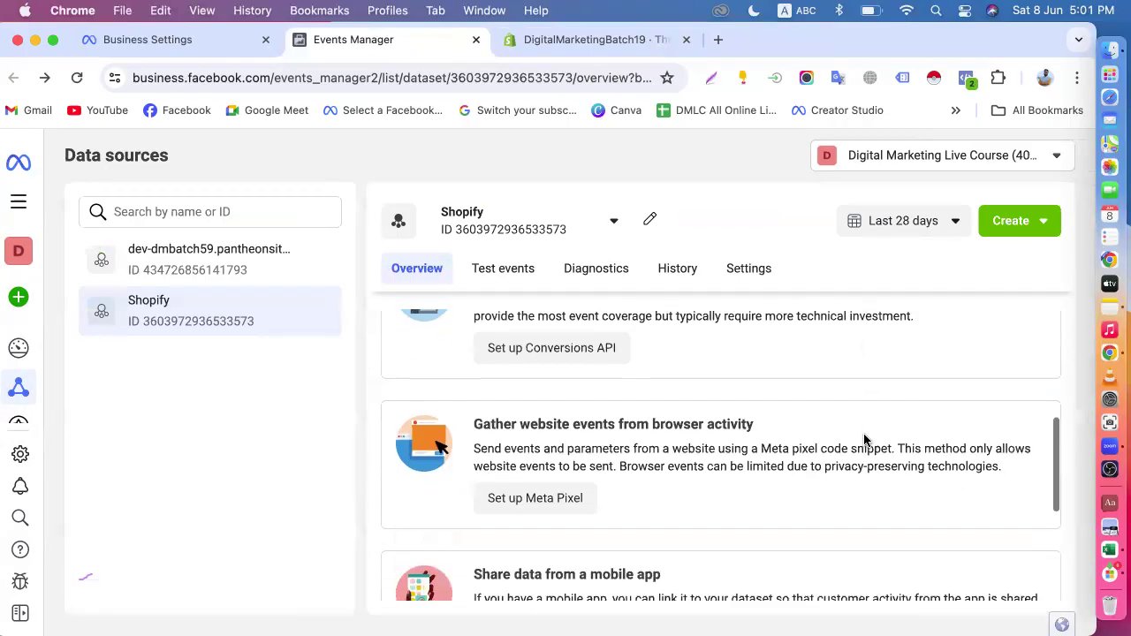
click(523, 446)
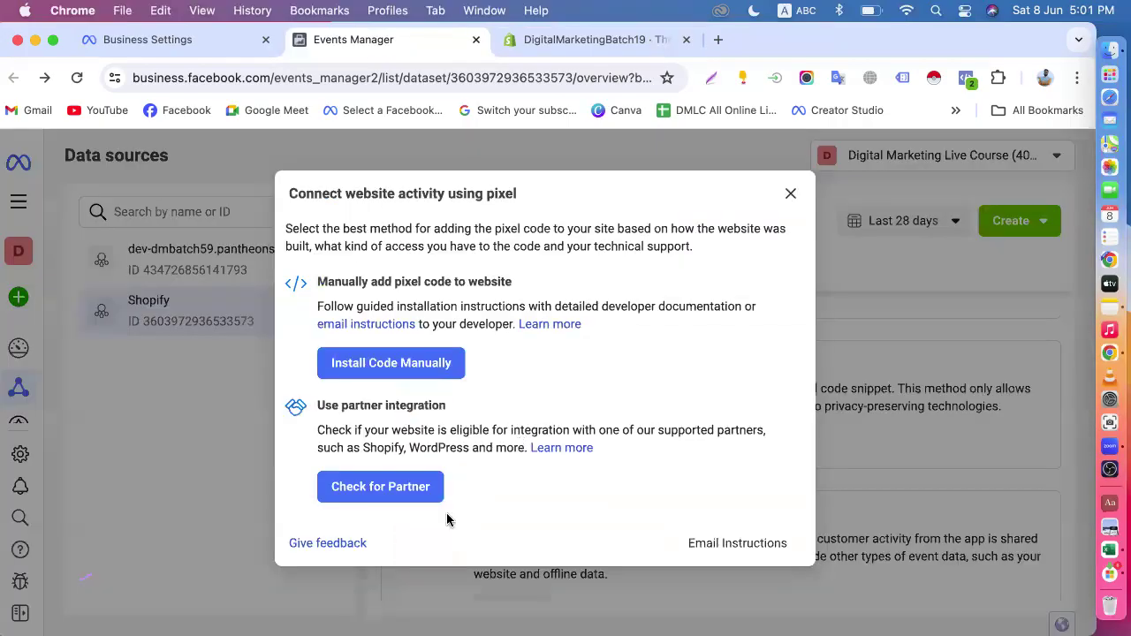
click(405, 369)
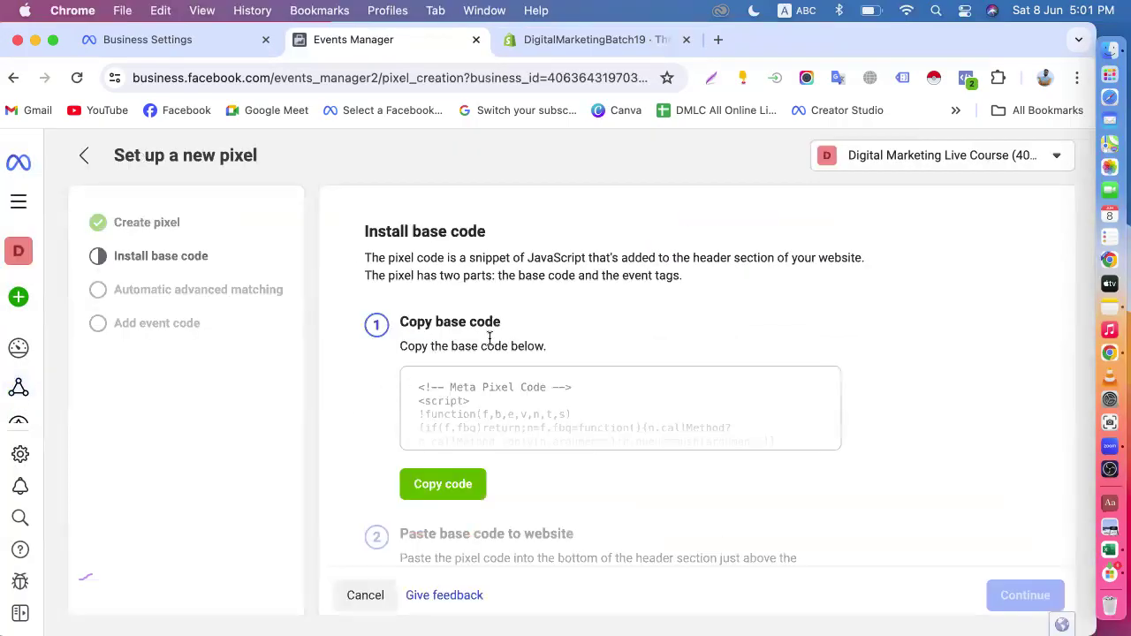
click(445, 488)
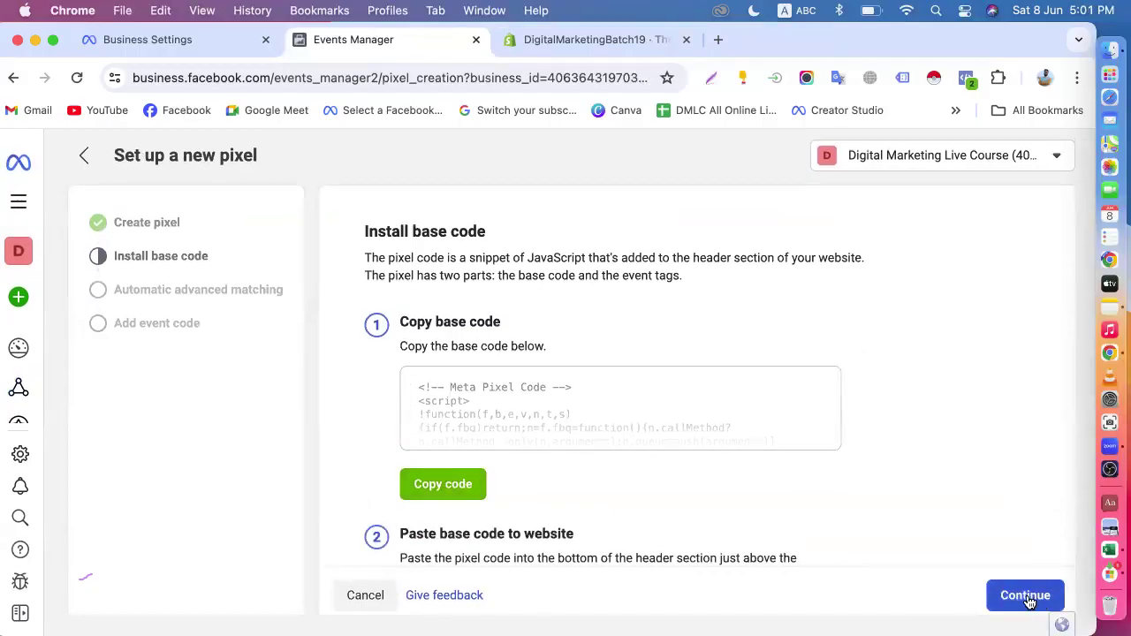
scroll(635, 484, down, 1)
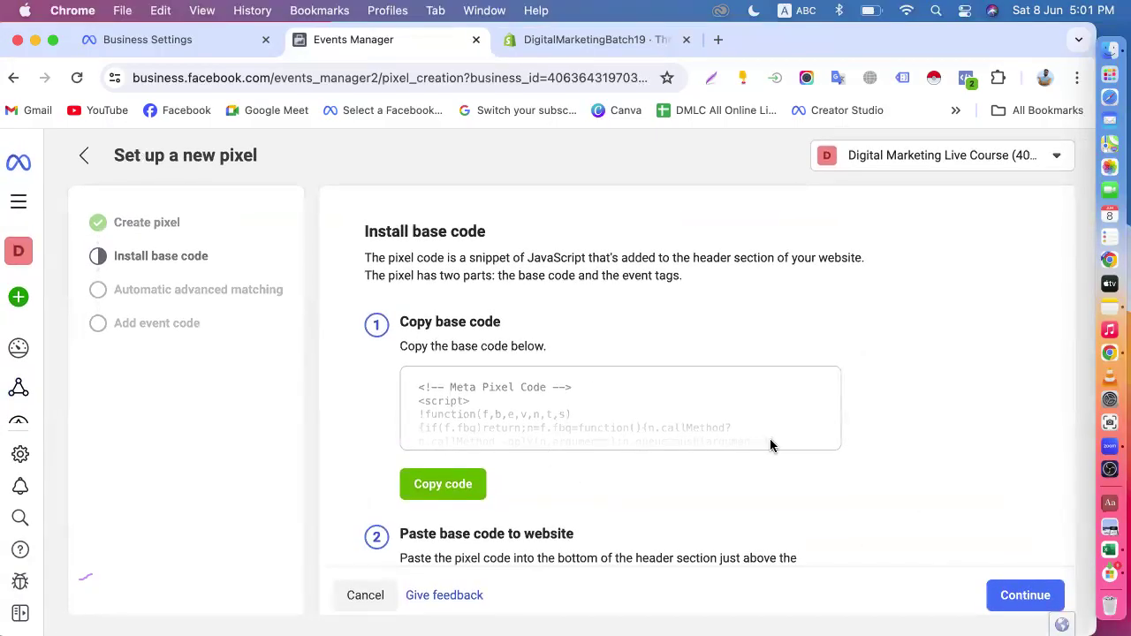
- Continue through the base code and advanced matching stages, skip the event setup tool, and finish at the pixel's overview
click(1013, 597)
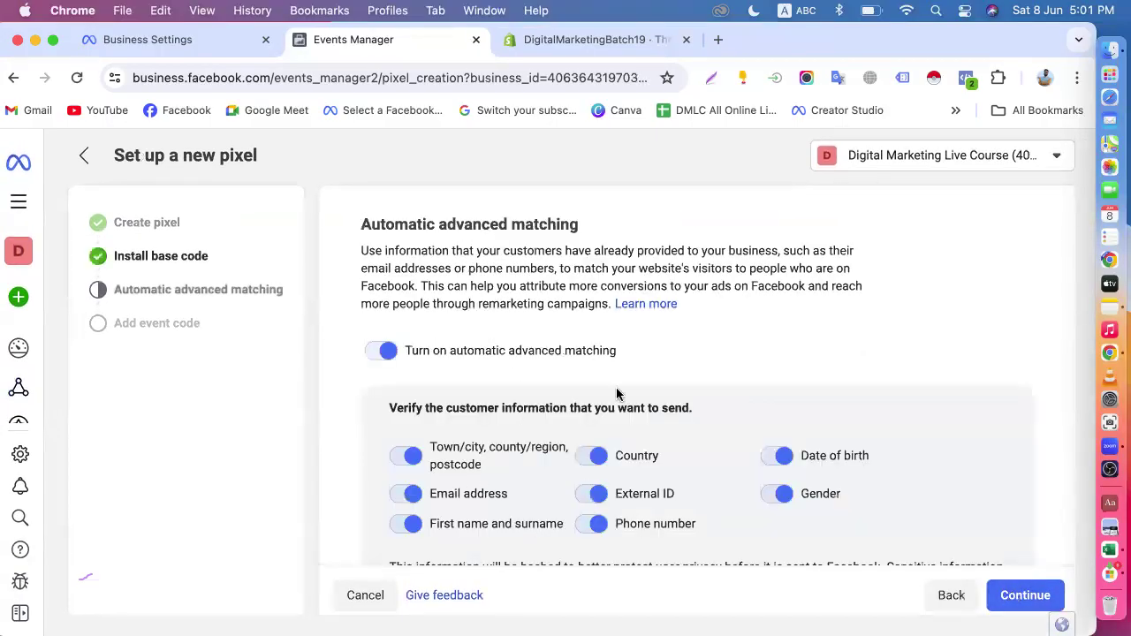
scroll(617, 394, down, 2)
click(1006, 595)
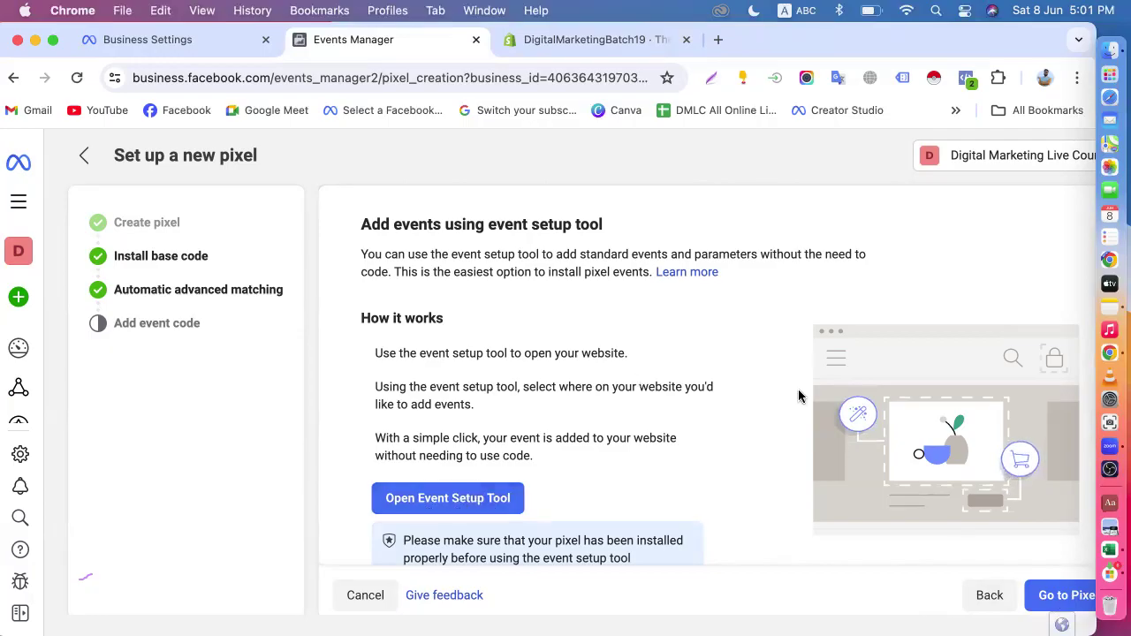
click(1047, 596)
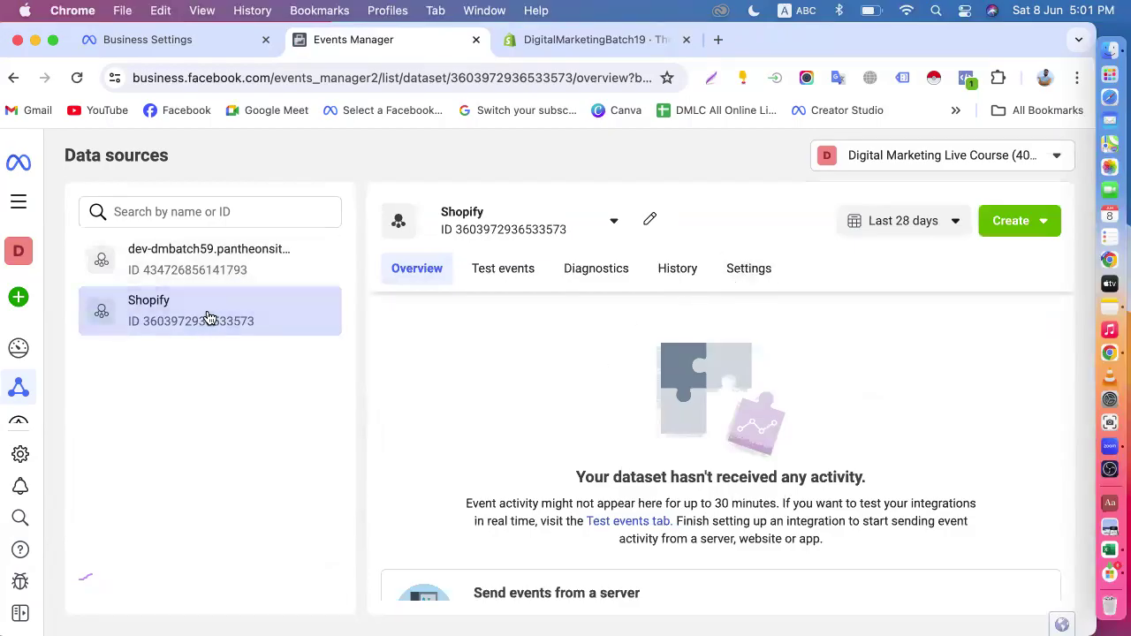
- Go to the Shopify dataset's settings and open its first-party cookie usage for editing
click(746, 281)
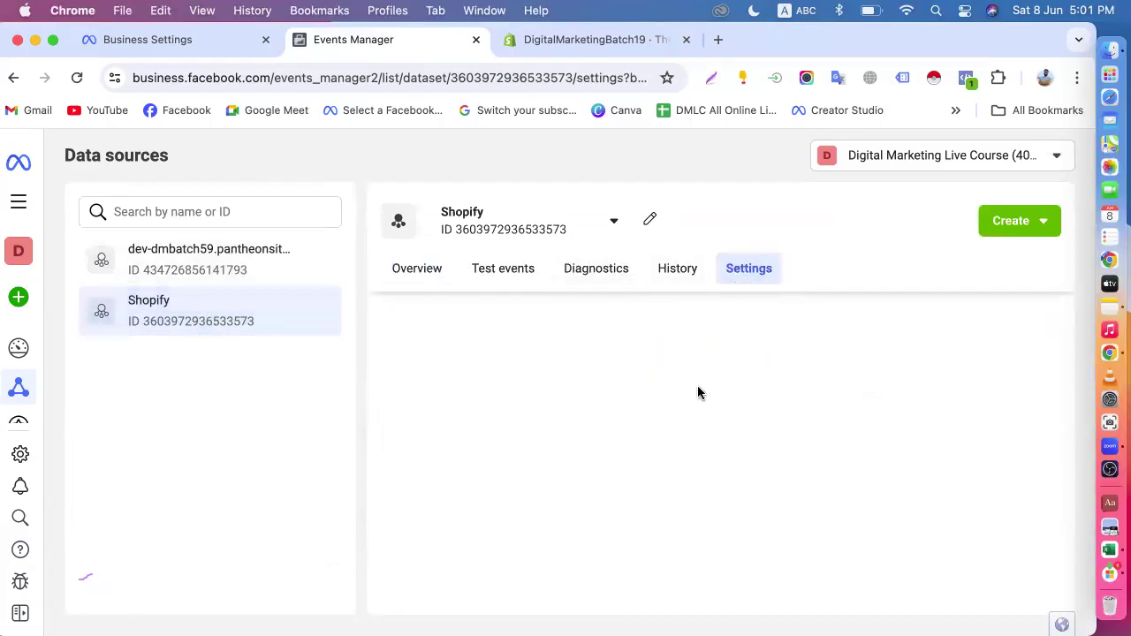
scroll(698, 394, down, 10)
scroll(699, 378, down, 5)
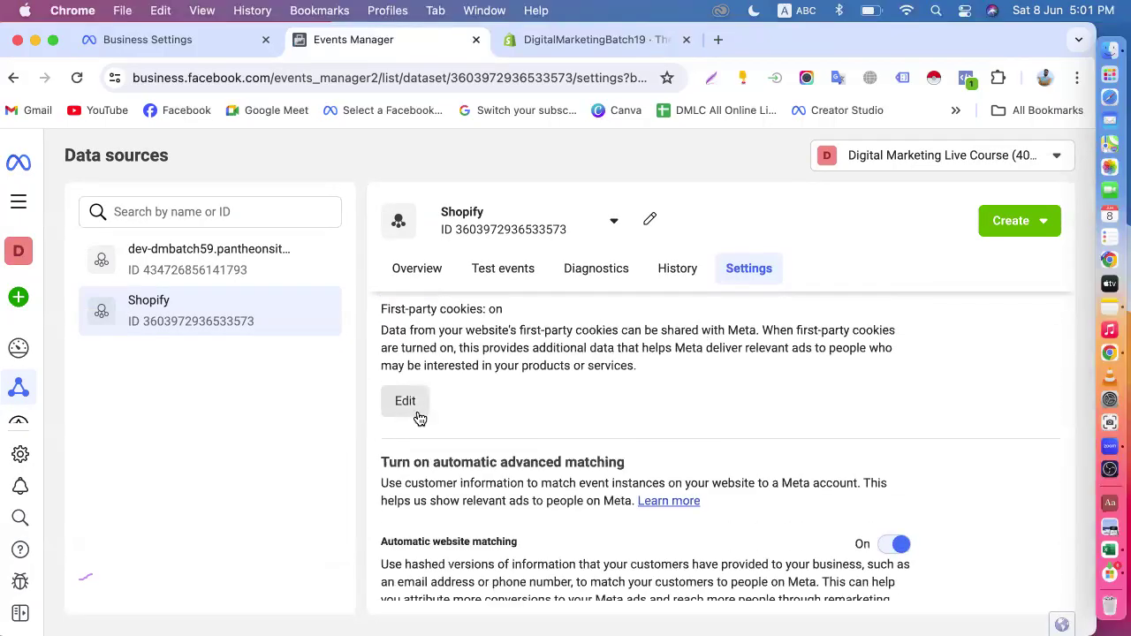
scroll(415, 407, up, 2)
click(398, 470)
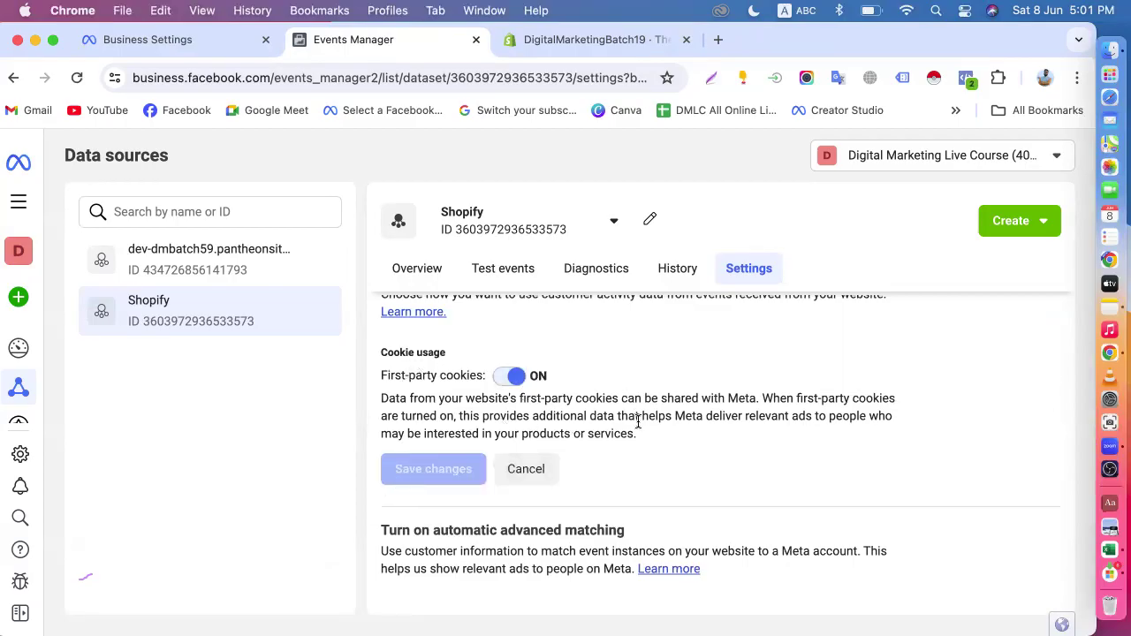
- Show the customer information parameters under automatic website matching and review them
scroll(633, 422, down, 5)
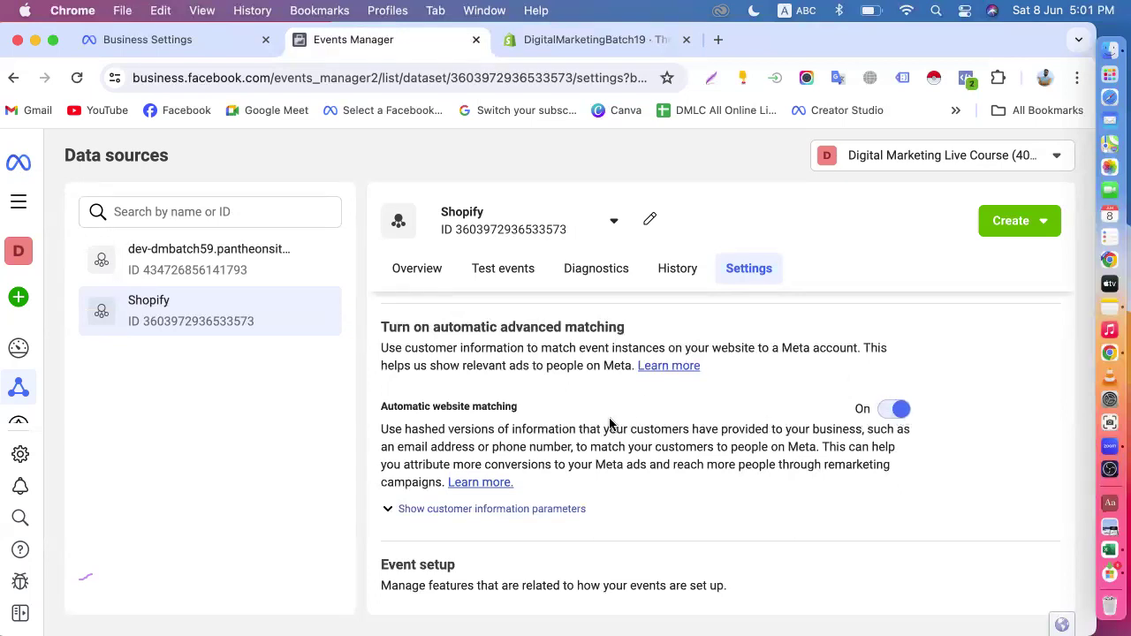
scroll(492, 454, down, 2)
click(469, 439)
scroll(470, 435, down, 2)
scroll(770, 389, down, 10)
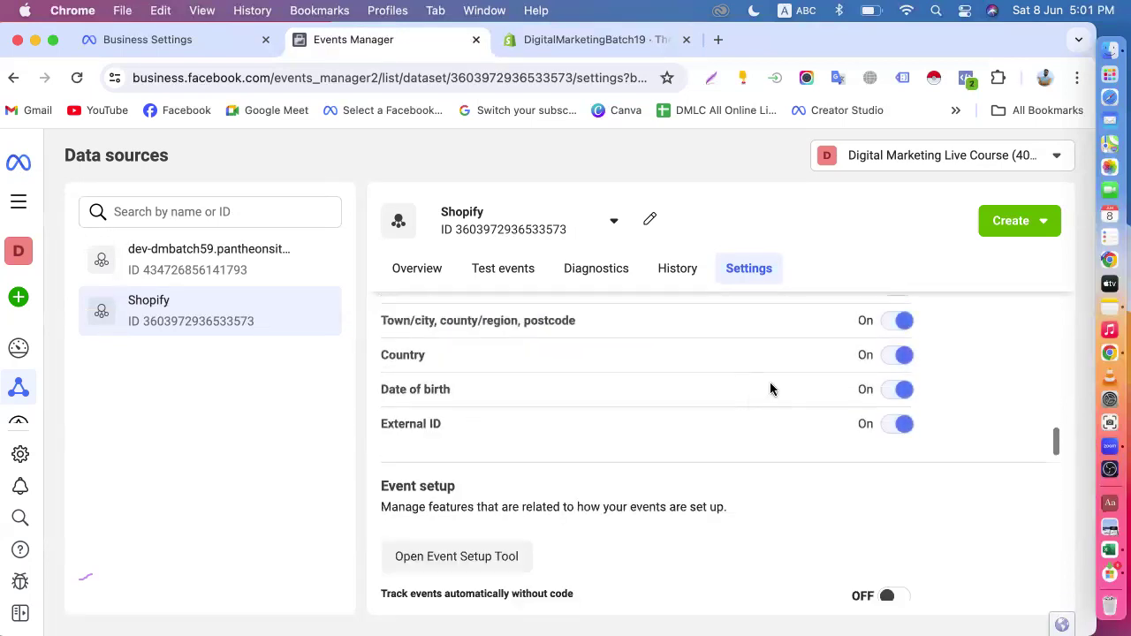
- Review the dataset's remaining settings: event setup, Conversions API, attribution and historical uploads, traffic permissions, and automatic event logging
scroll(720, 429, down, 5)
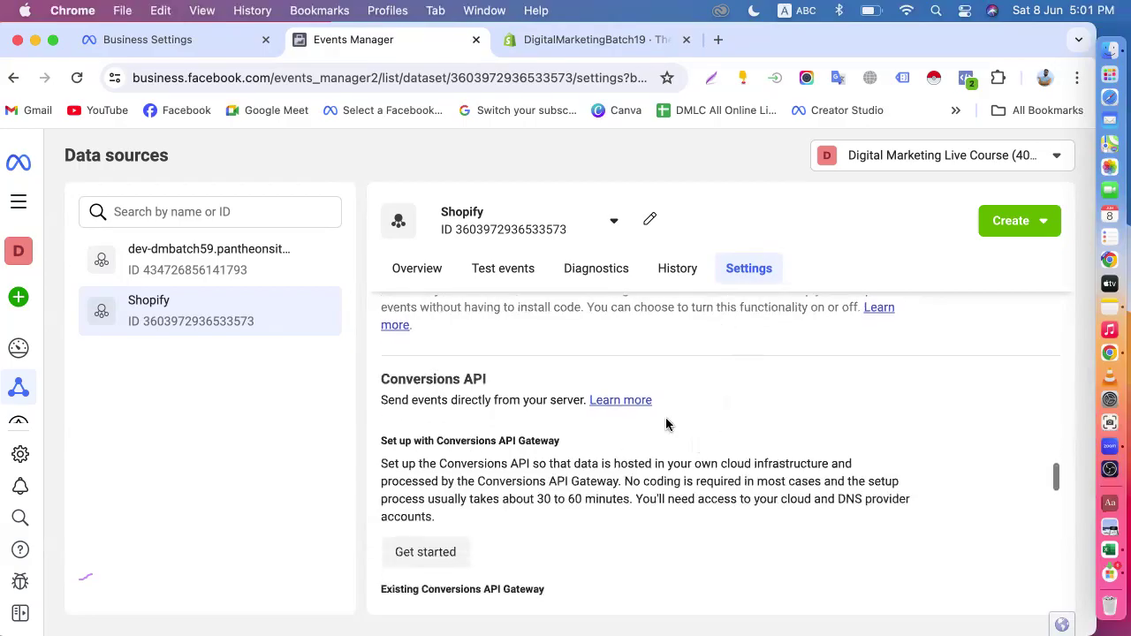
scroll(720, 431, down, 1)
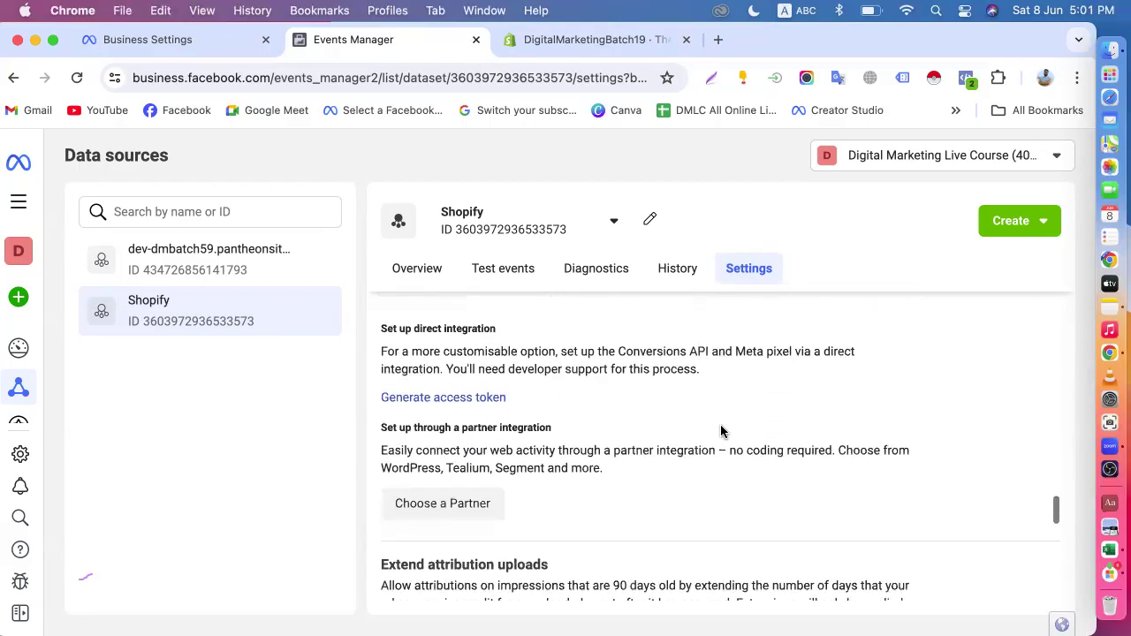
scroll(720, 432, down, 8)
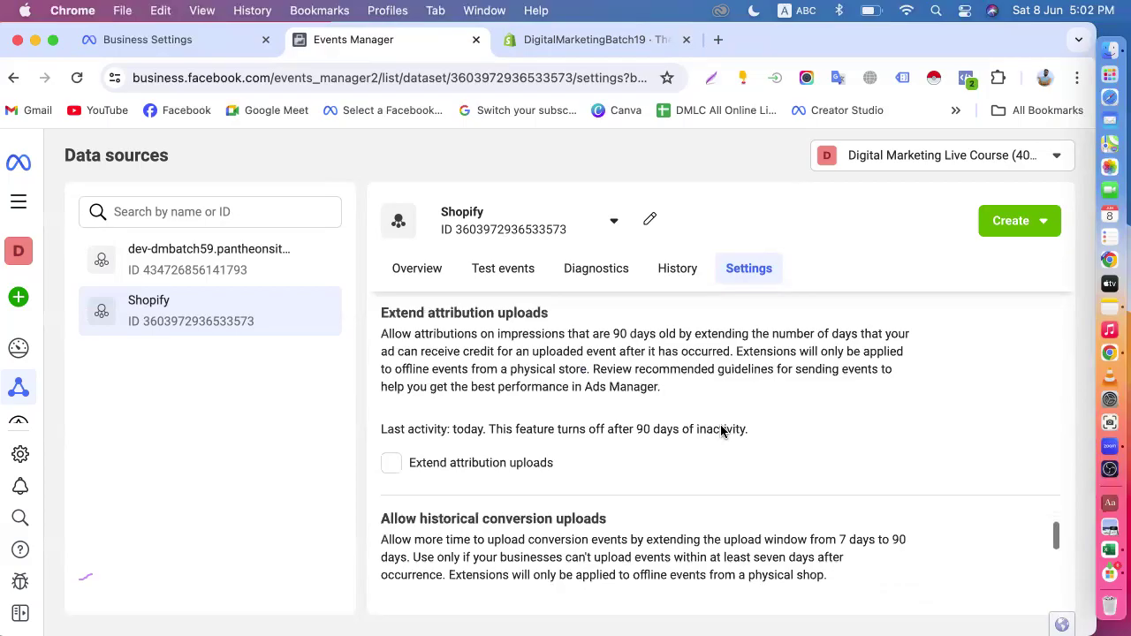
scroll(720, 431, down, 8)
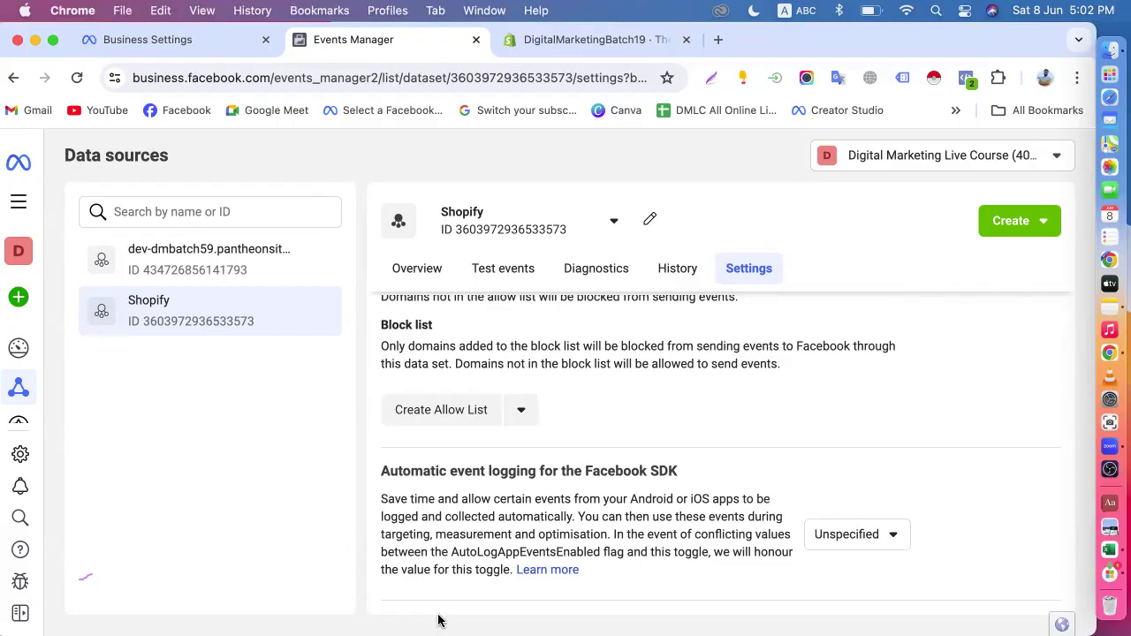
scroll(632, 505, up, 5)
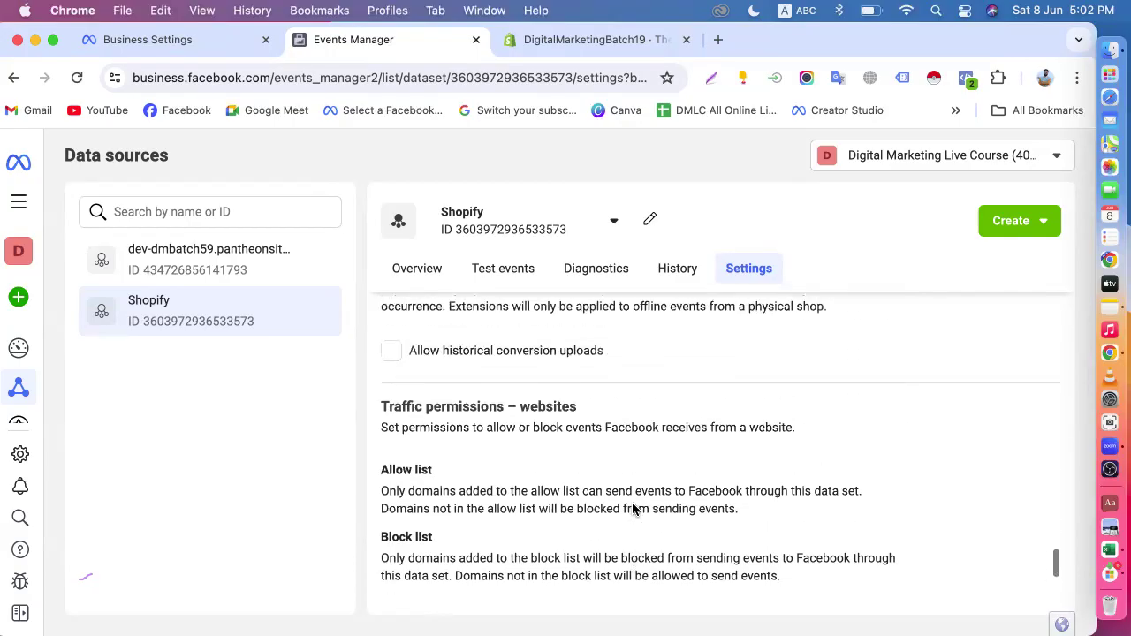
scroll(632, 508, up, 6)
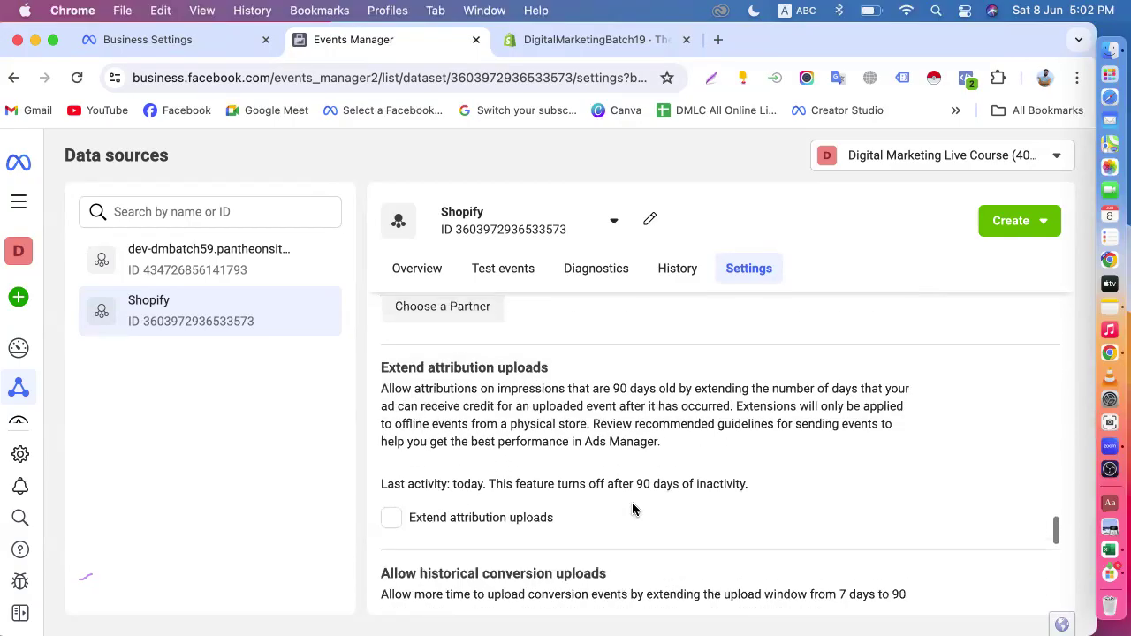
scroll(586, 482, up, 4)
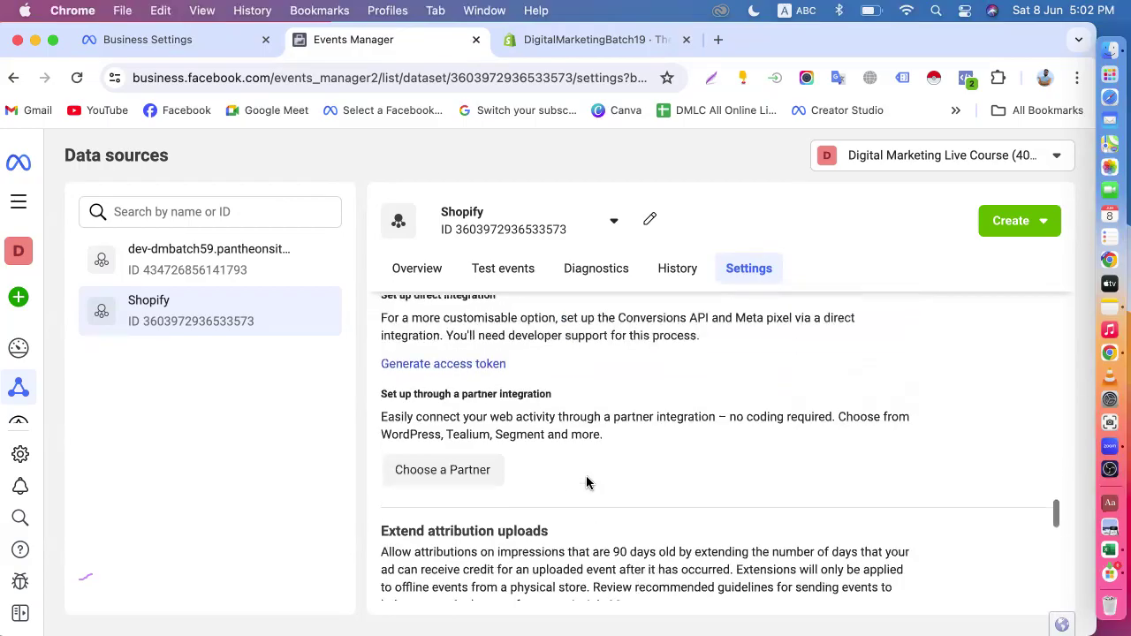
scroll(586, 481, up, 2)
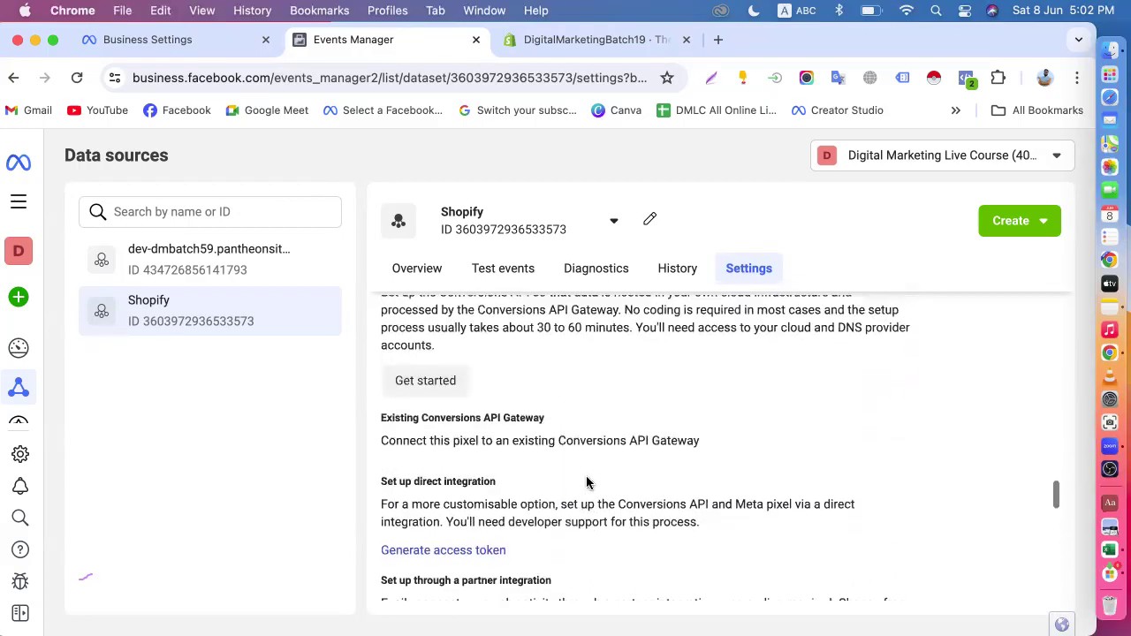
scroll(556, 442, up, 1)
scroll(567, 456, up, 1)
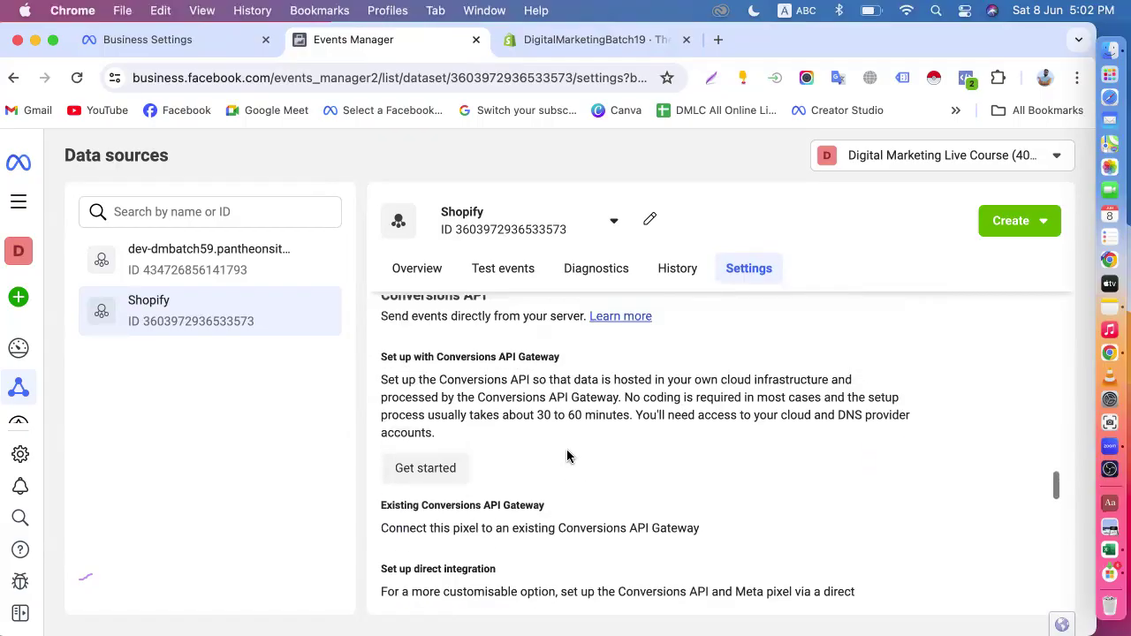
scroll(567, 456, up, 4)
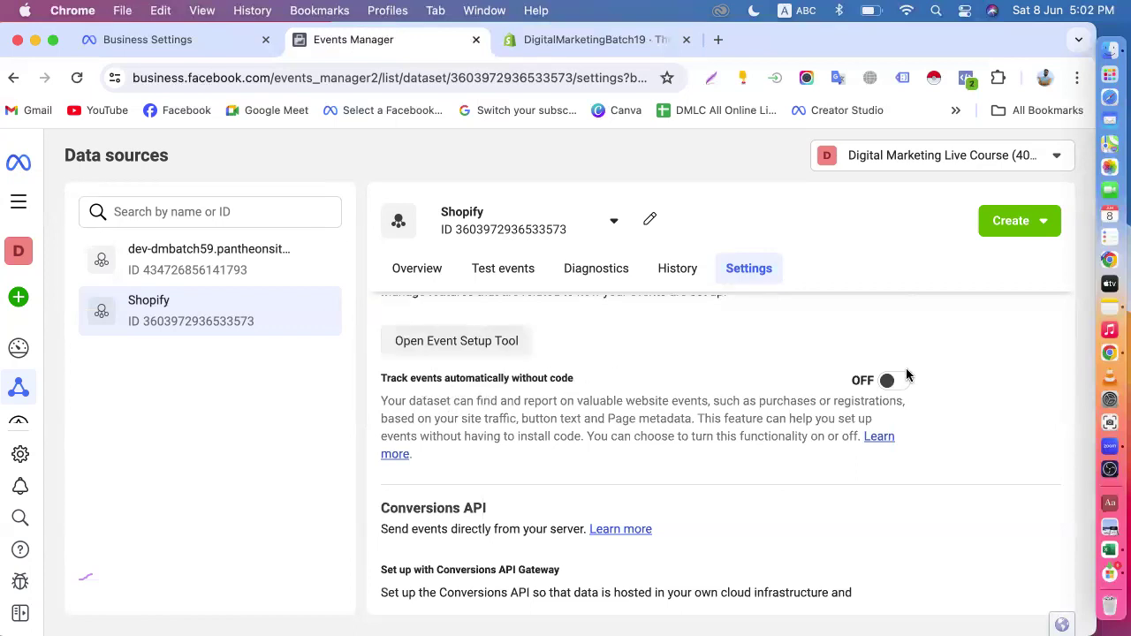
- Turn on tracking events automatically without code for the Shopify dataset
click(887, 389)
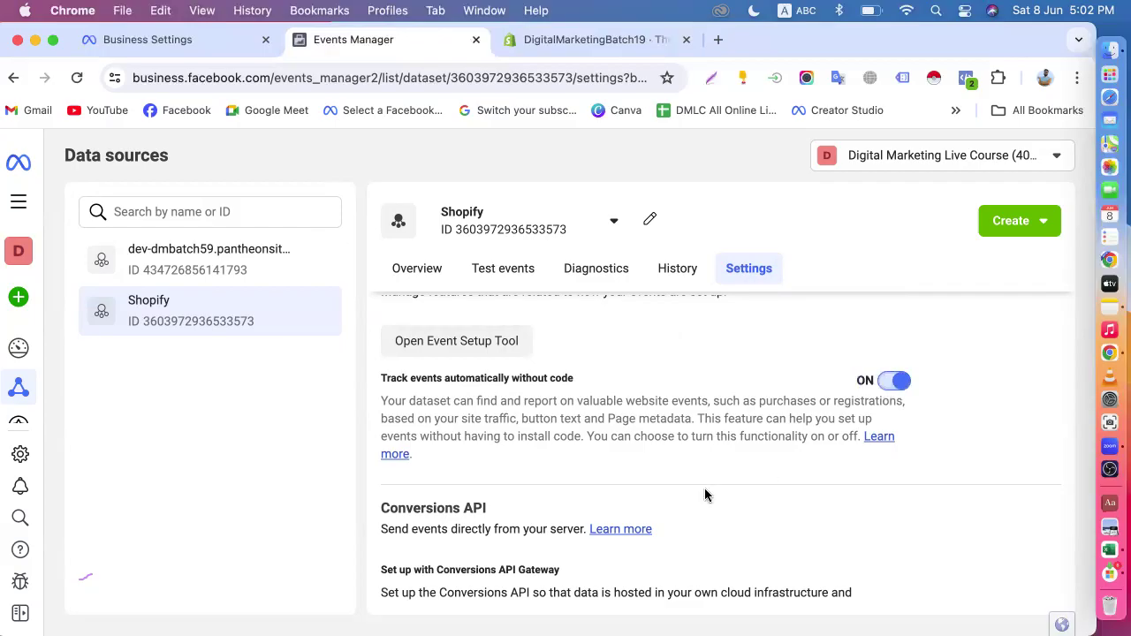
scroll(704, 489, down, 15)
scroll(704, 491, up, 15)
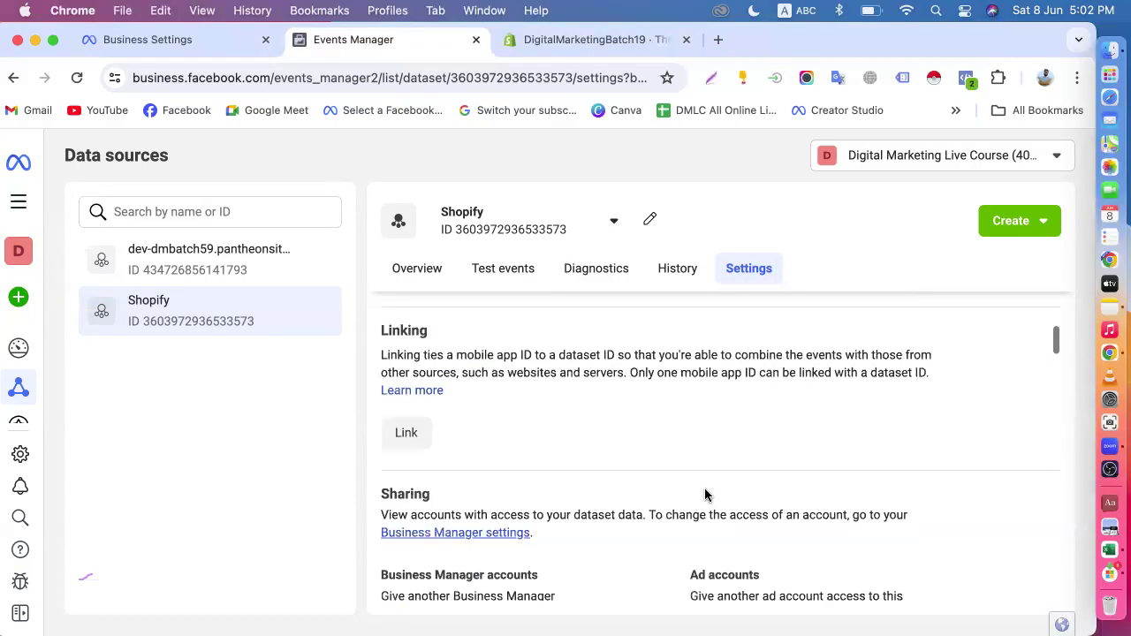
- Go to the dev-dmbatch59 pantheonsite dataset's settings and turn on tracking events automatically without code
click(203, 262)
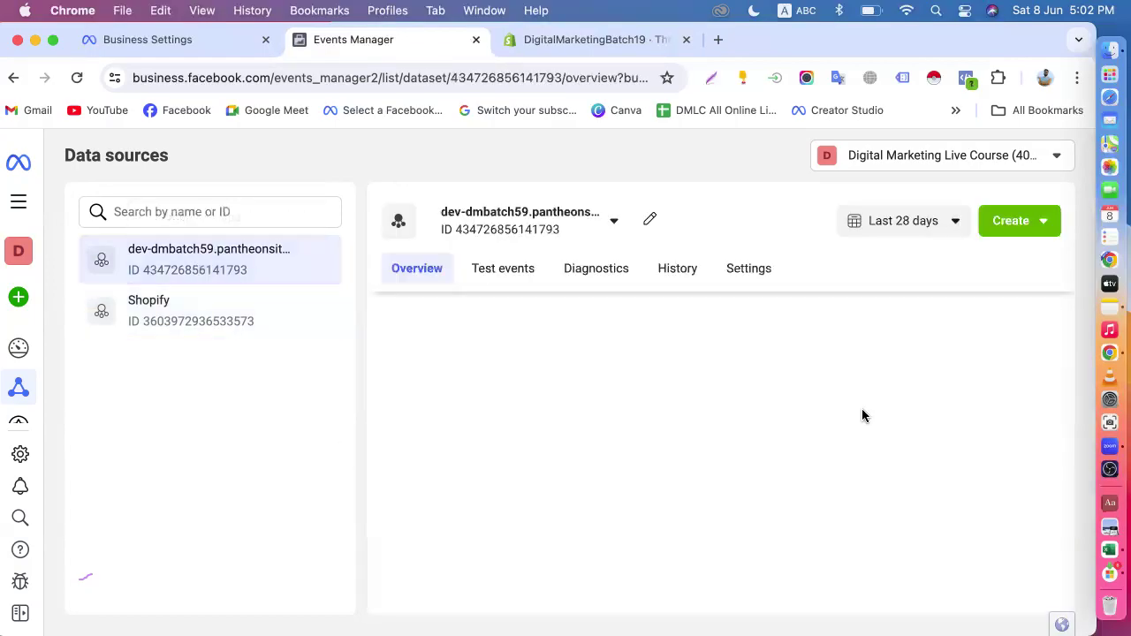
click(749, 281)
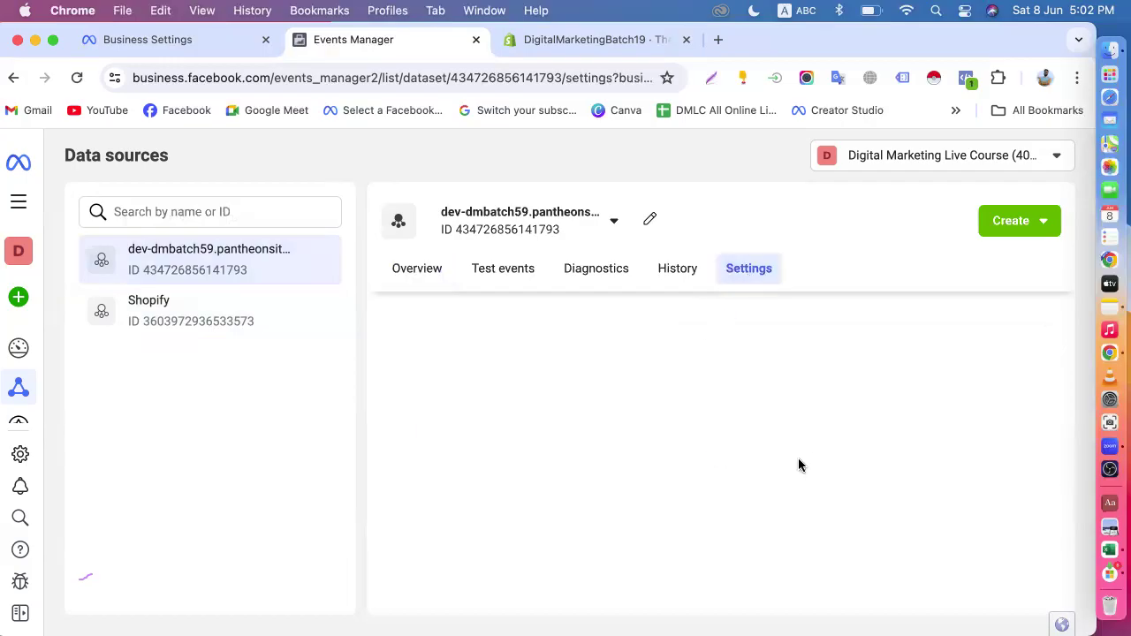
scroll(798, 465, down, 5)
scroll(798, 466, down, 5)
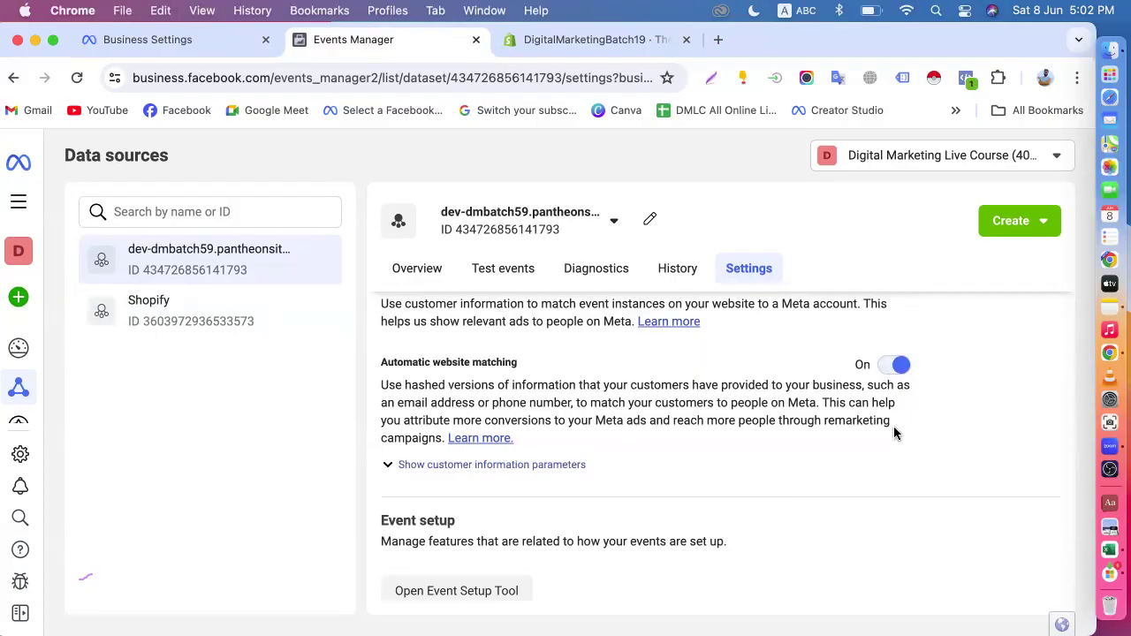
scroll(891, 429, down, 3)
click(894, 354)
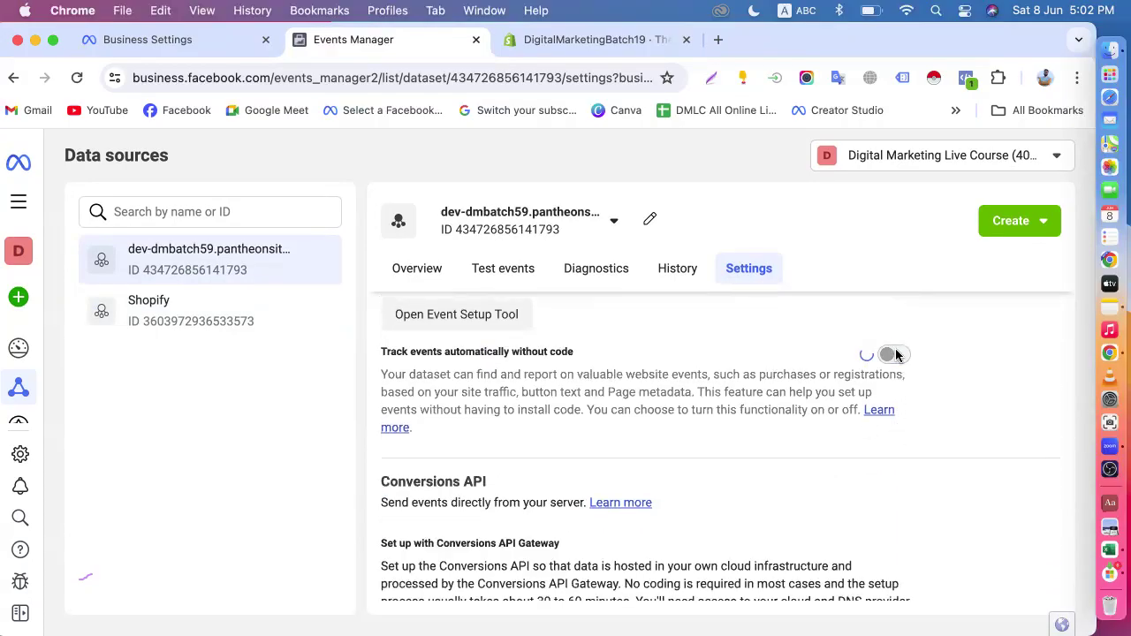
- Review the dev-dmbatch59 dataset's remaining settings and the event activity on its overview
scroll(720, 474, down, 10)
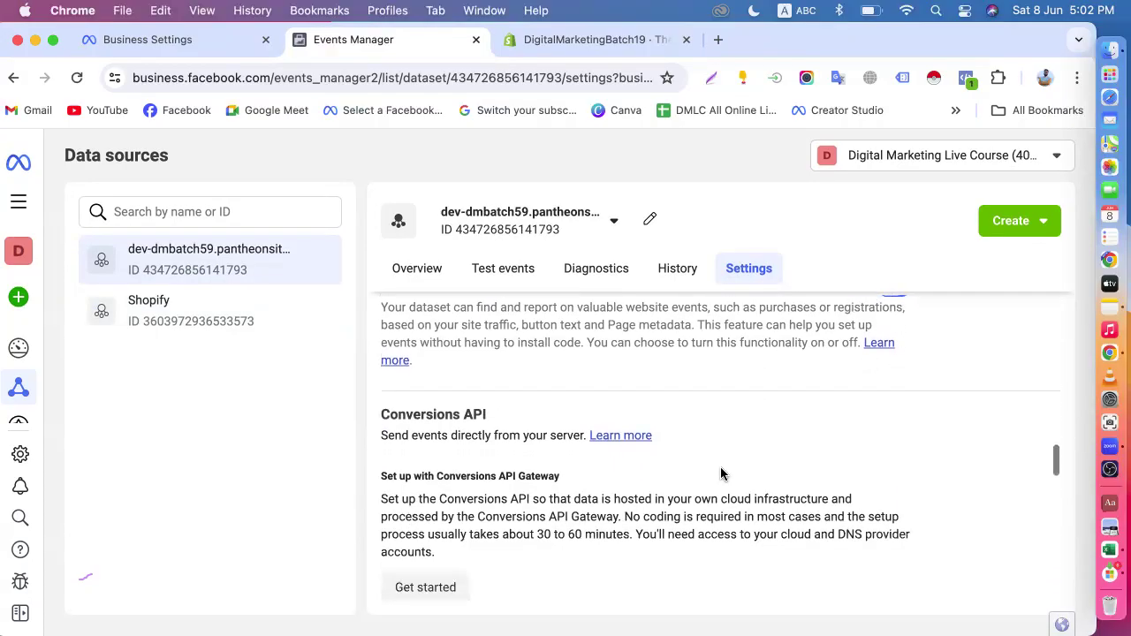
scroll(819, 463, down, 5)
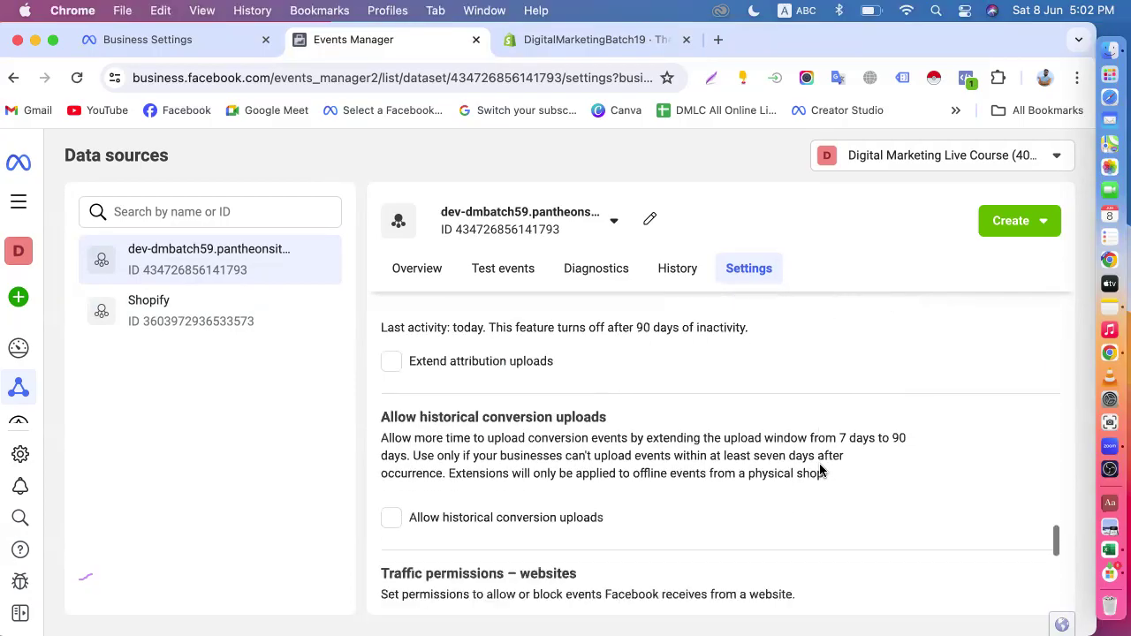
scroll(819, 463, up, 6)
scroll(819, 463, up, 10)
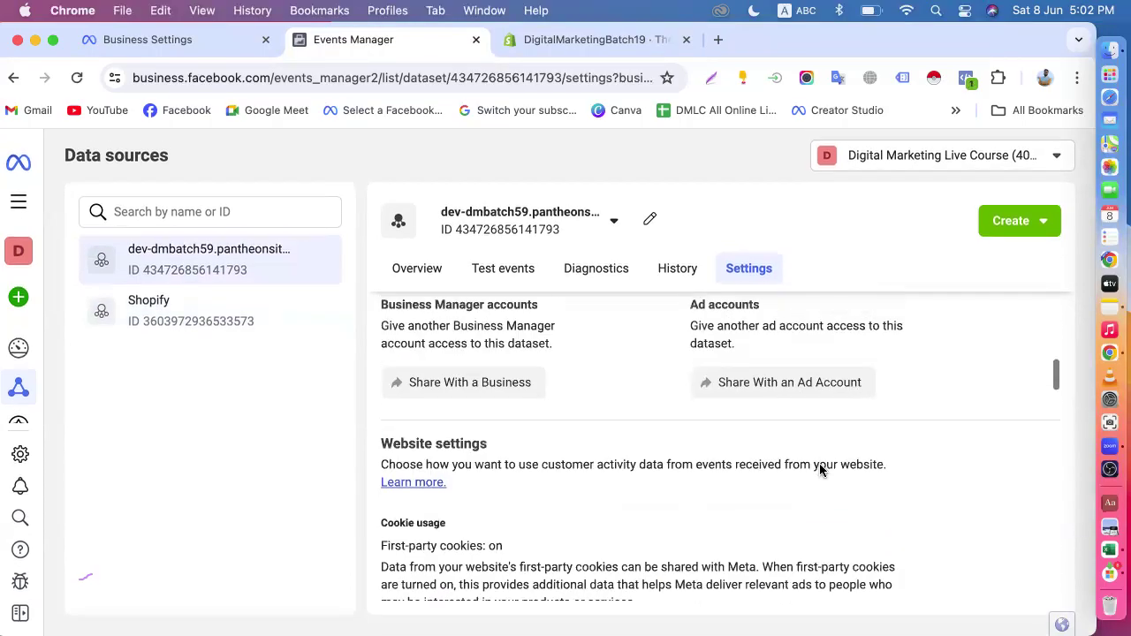
click(146, 314)
click(186, 251)
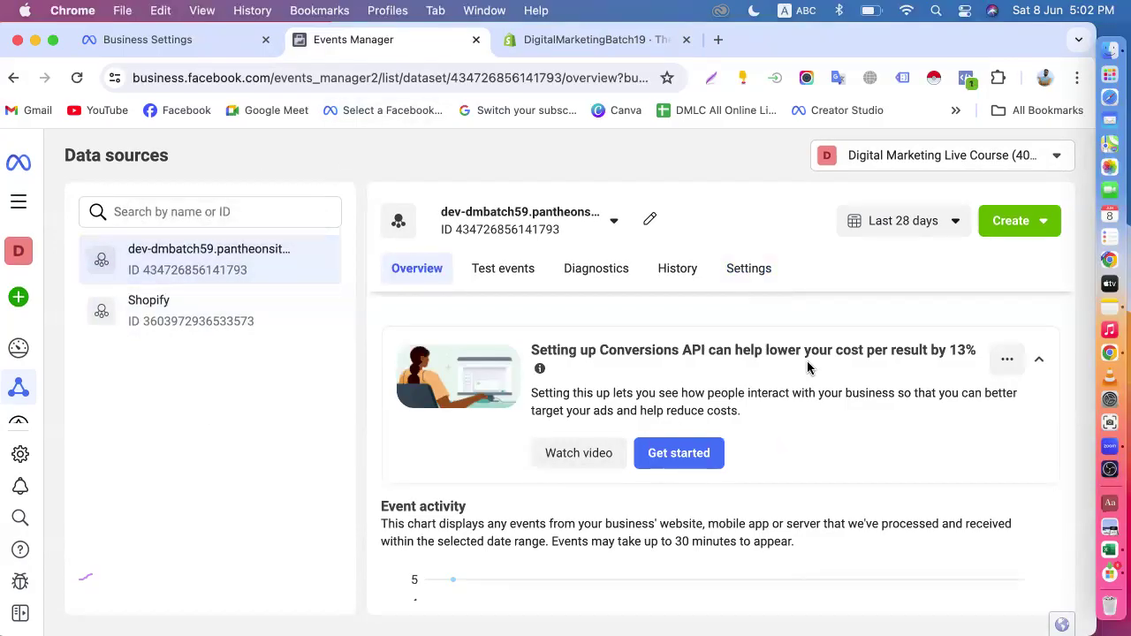
scroll(807, 368, down, 5)
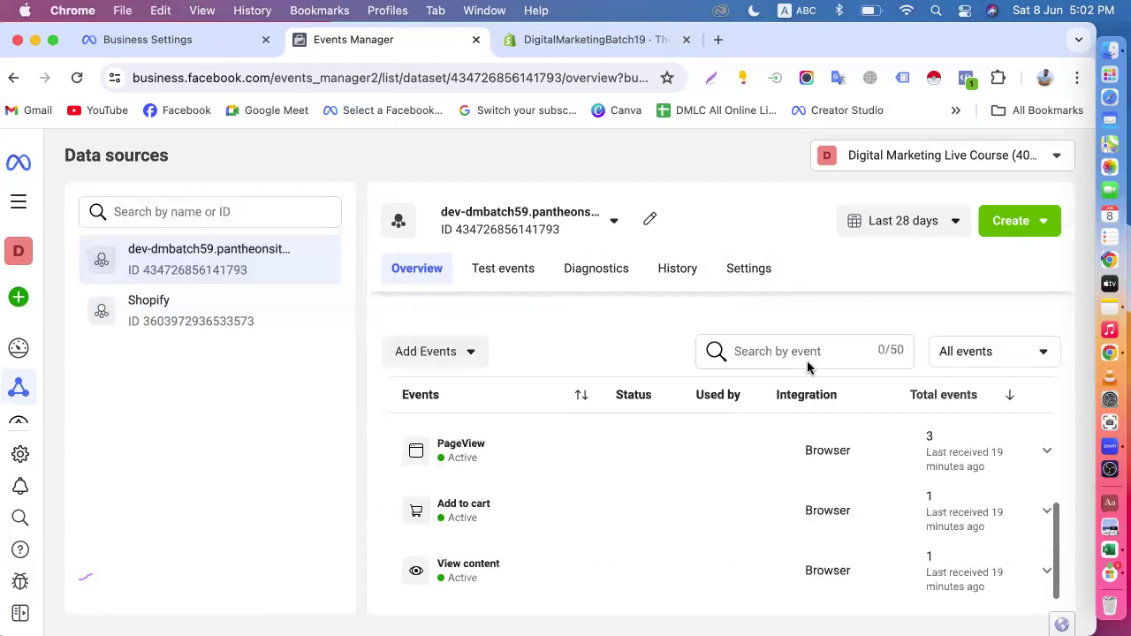
scroll(807, 368, up, 6)
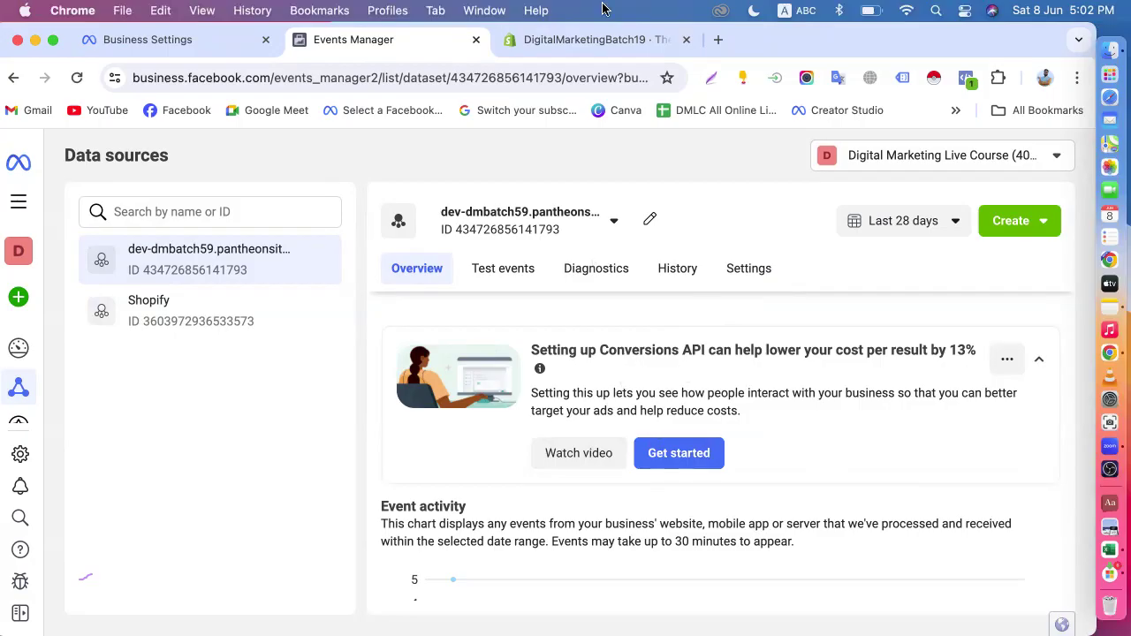
- Switch to the Shopify admin, view the online store, and look through its home page
click(543, 41)
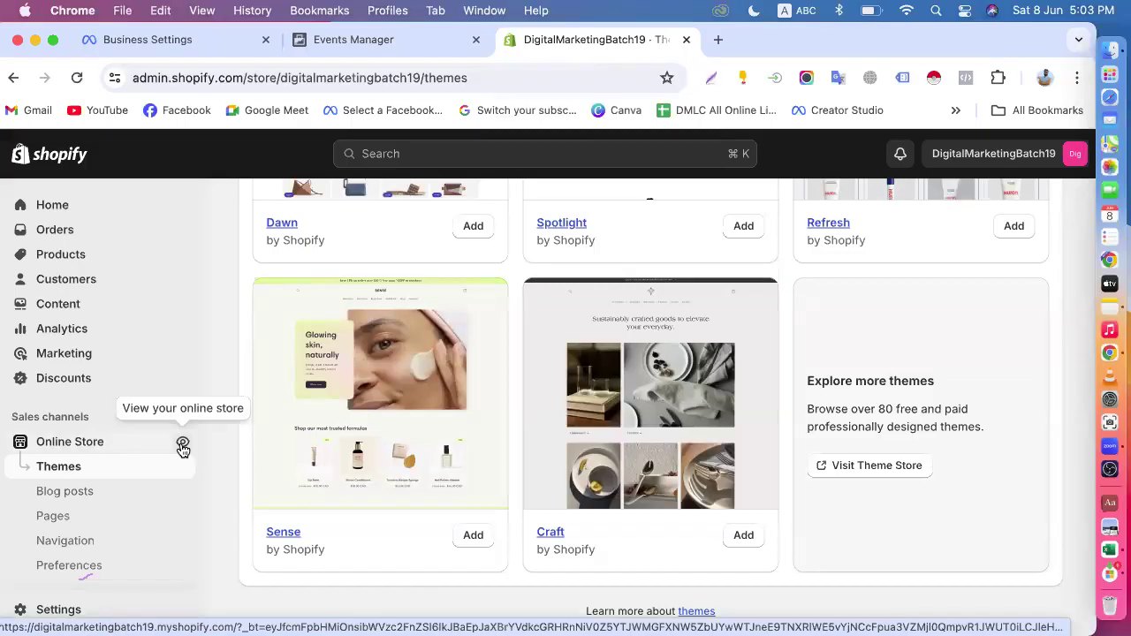
click(182, 448)
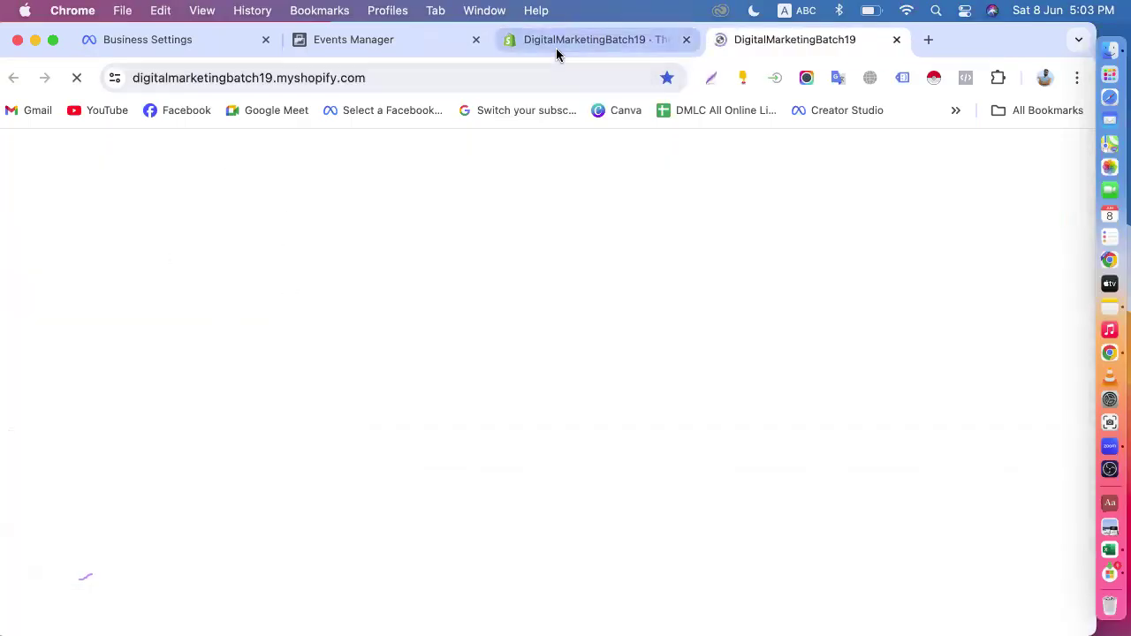
click(557, 45)
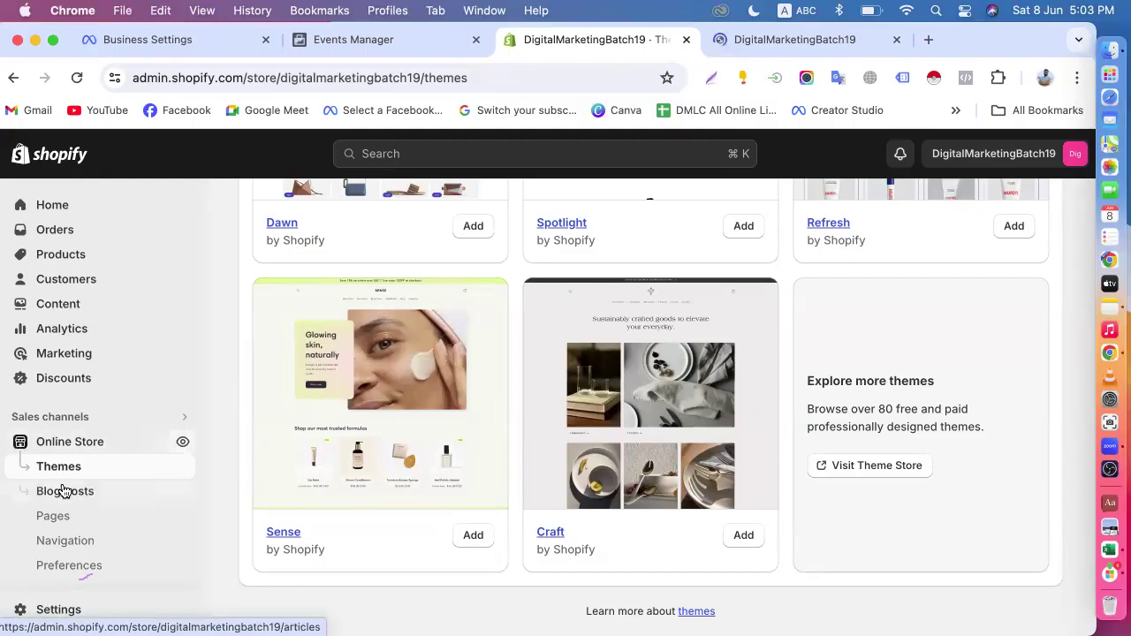
click(773, 43)
scroll(593, 399, down, 15)
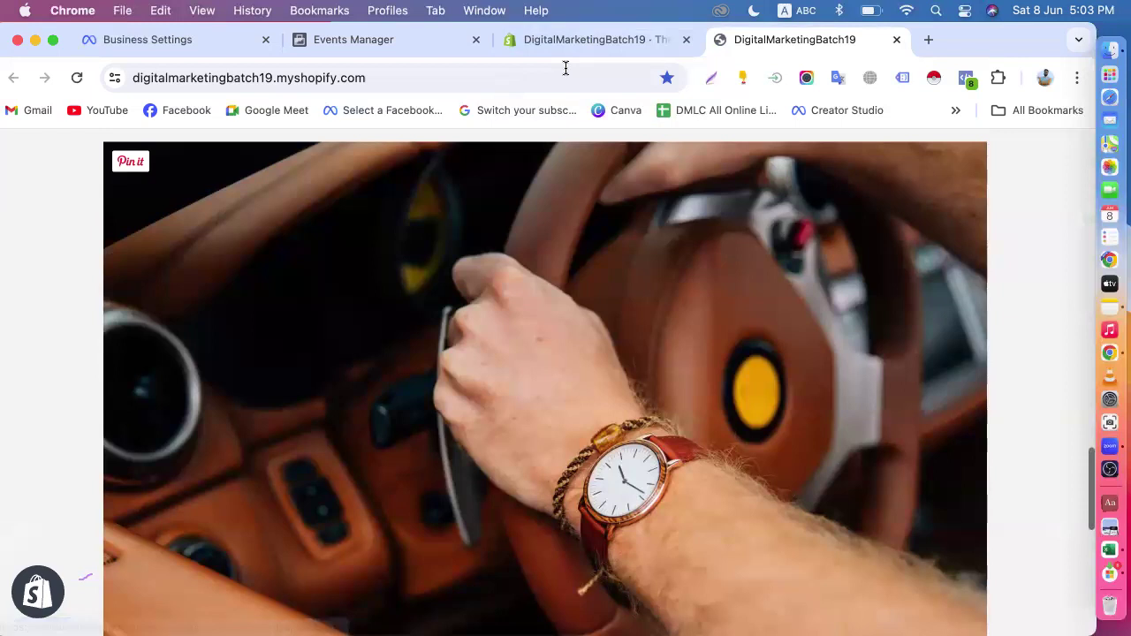
click(556, 42)
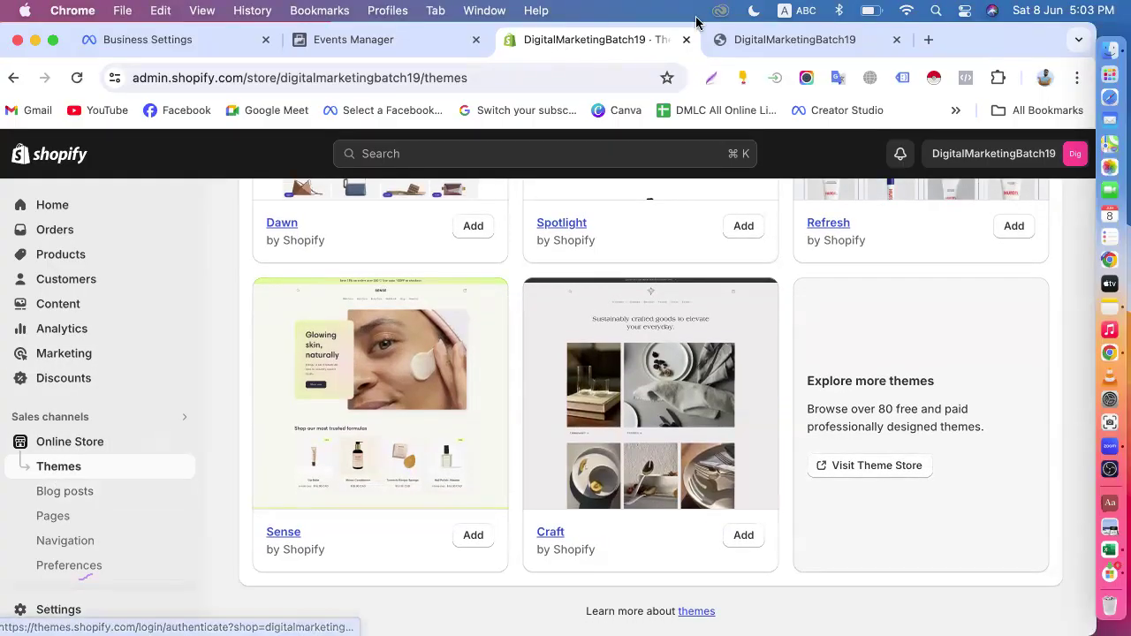
click(760, 39)
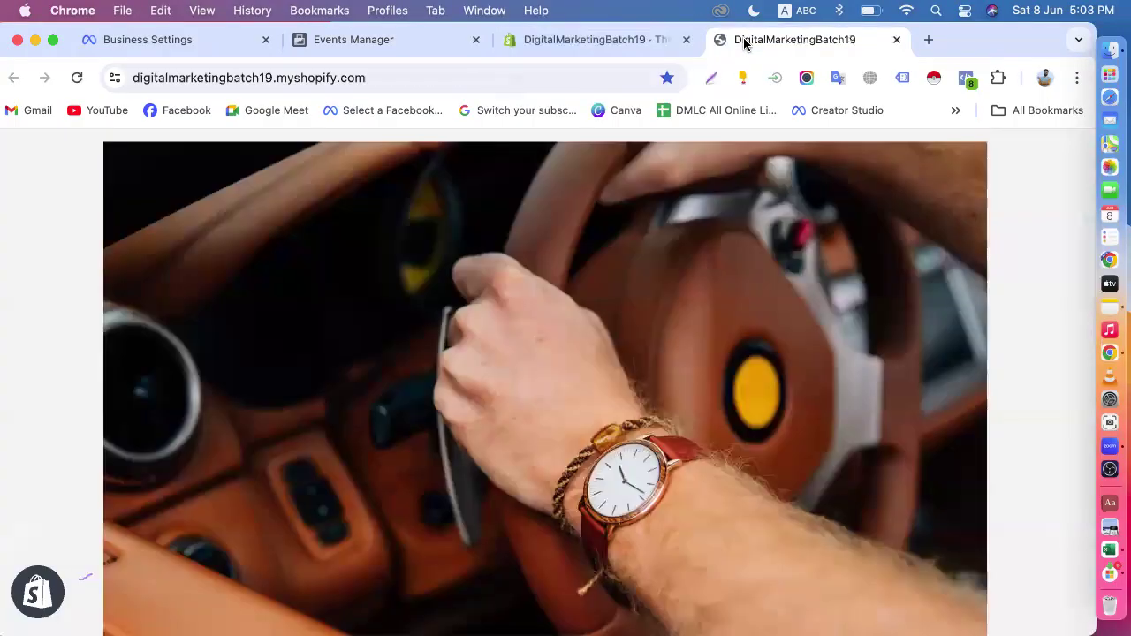
click(561, 37)
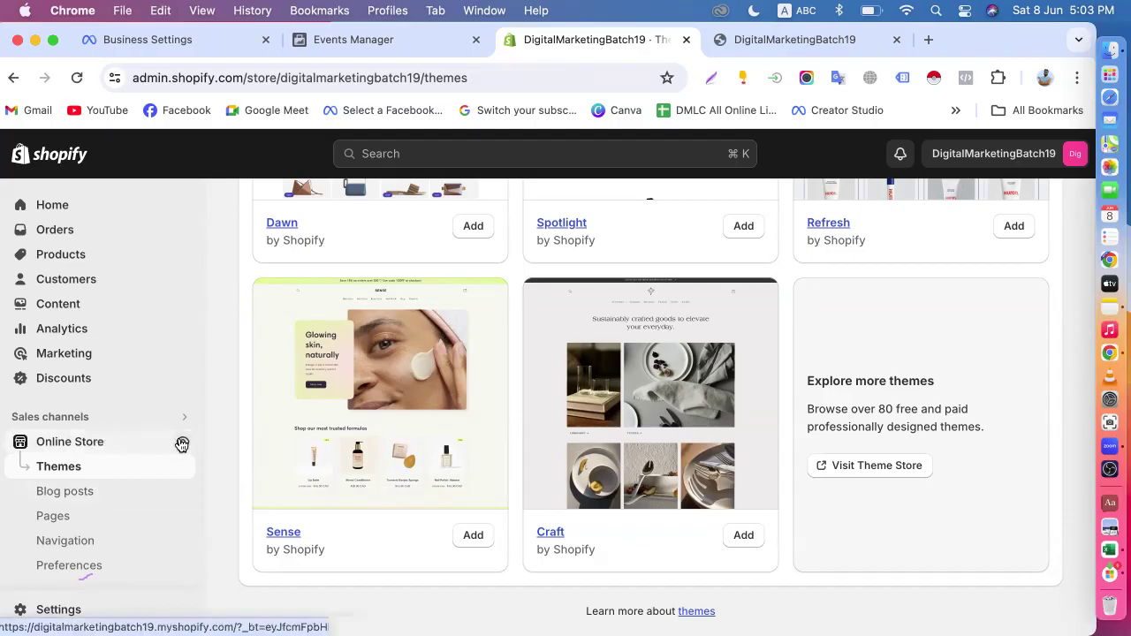
click(67, 205)
click(719, 40)
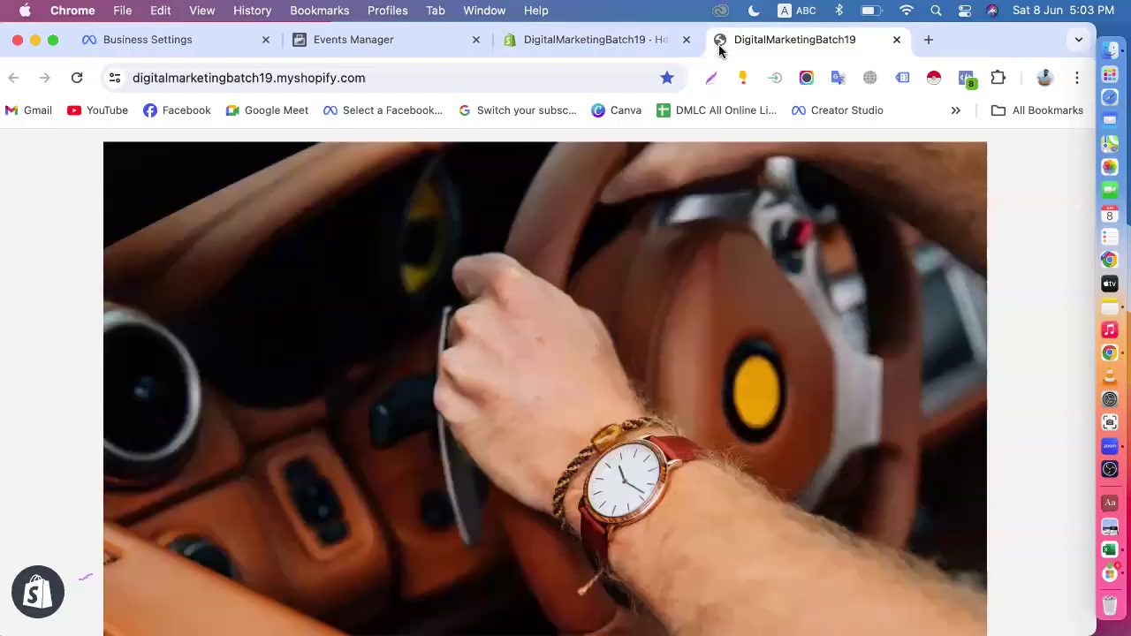
- Look over the storefront's home page, open its Shop Now product collection and browse the products
scroll(508, 416, down, 10)
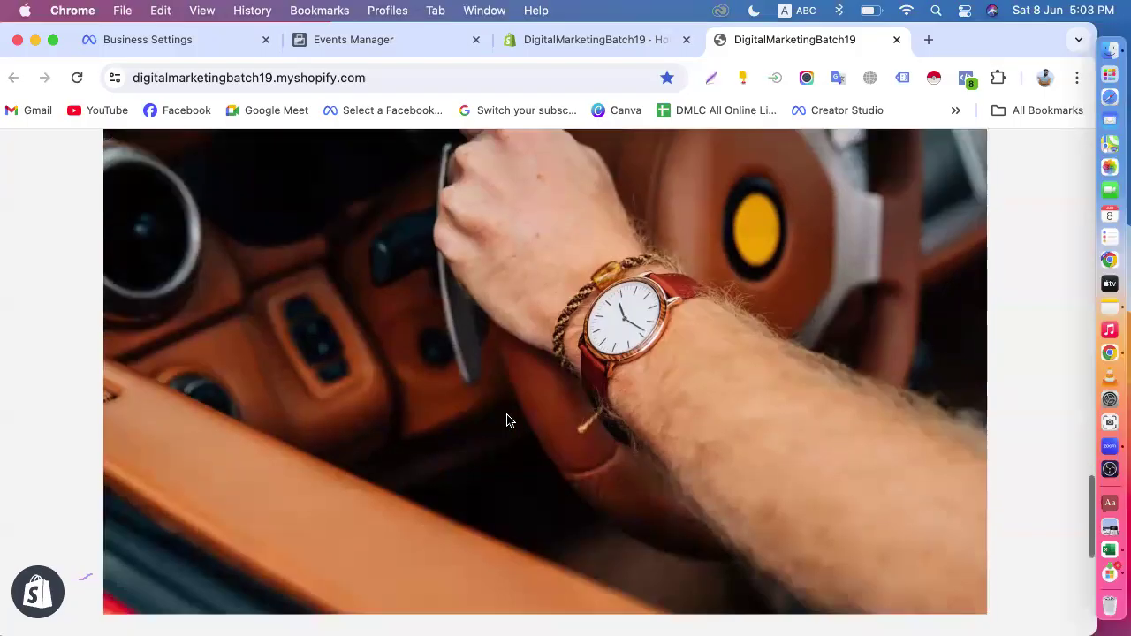
scroll(515, 358, up, 5)
scroll(516, 366, up, 10)
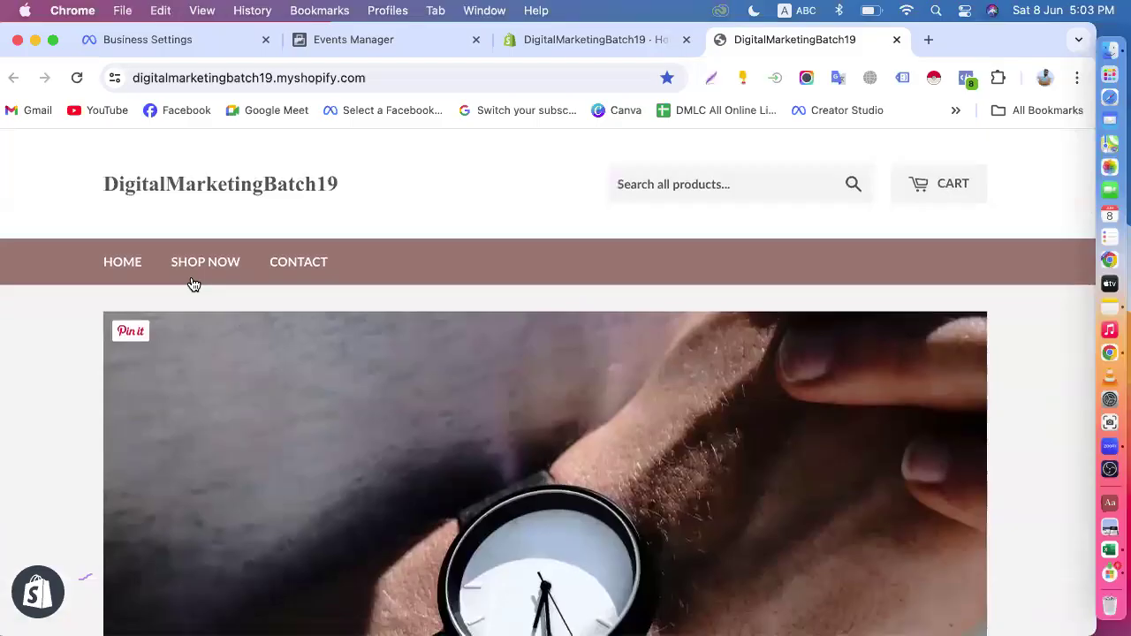
click(205, 263)
scroll(583, 389, down, 5)
scroll(583, 374, down, 5)
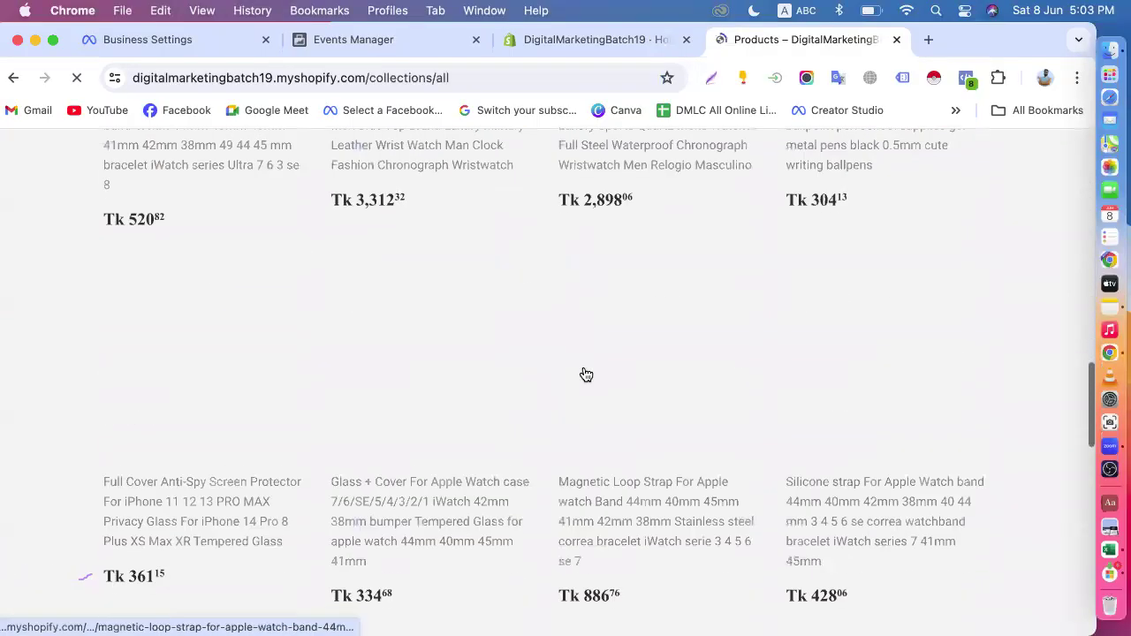
scroll(585, 374, up, 10)
- Compare the pixels Meta Pixel Helper detects on the products page with the Shopify dataset's ID in Events Manager
click(968, 85)
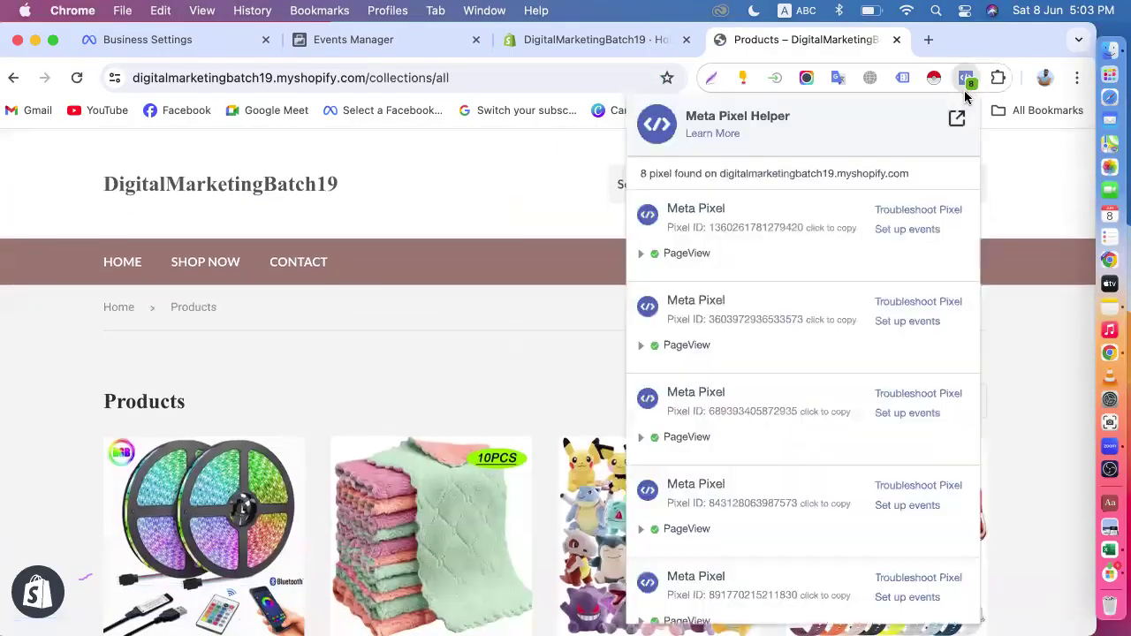
scroll(729, 477, down, 5)
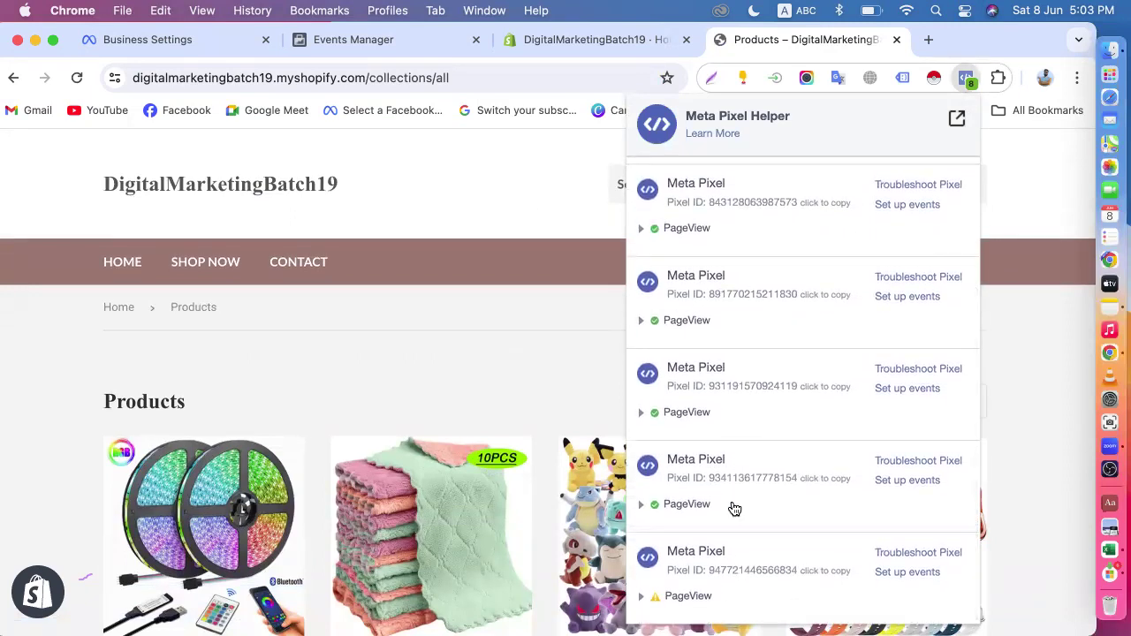
scroll(800, 363, up, 5)
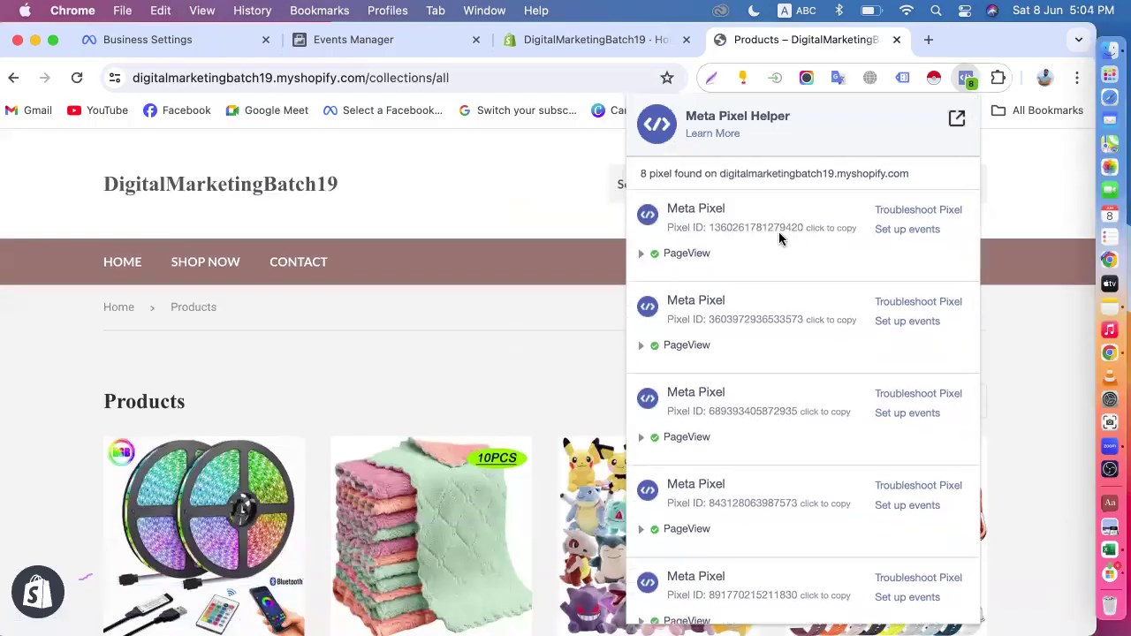
click(340, 39)
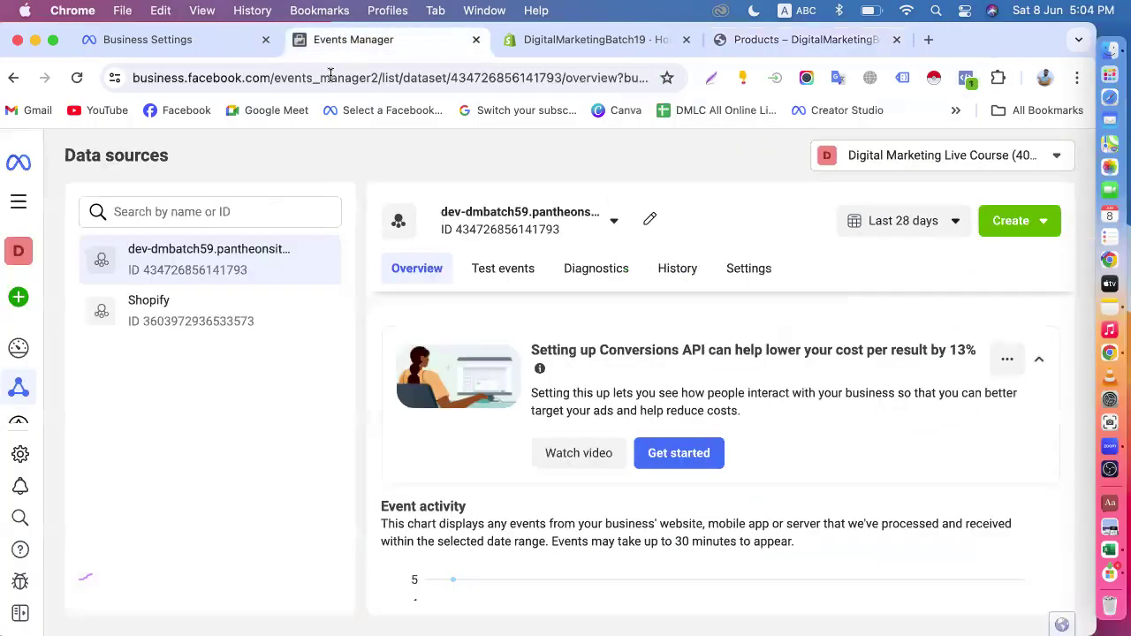
click(197, 305)
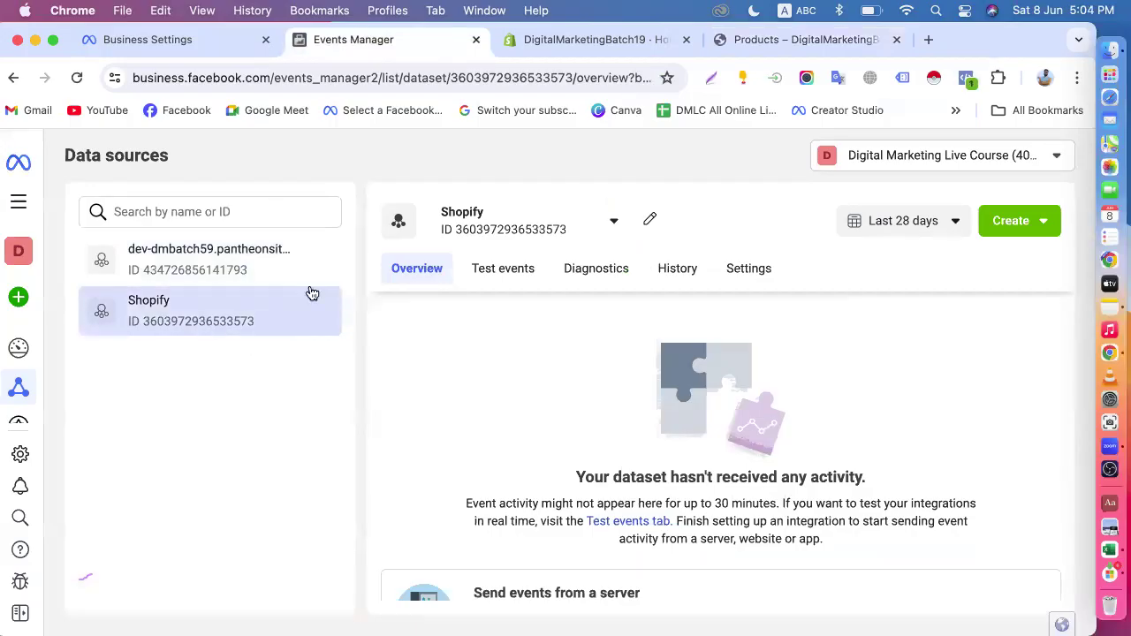
click(808, 39)
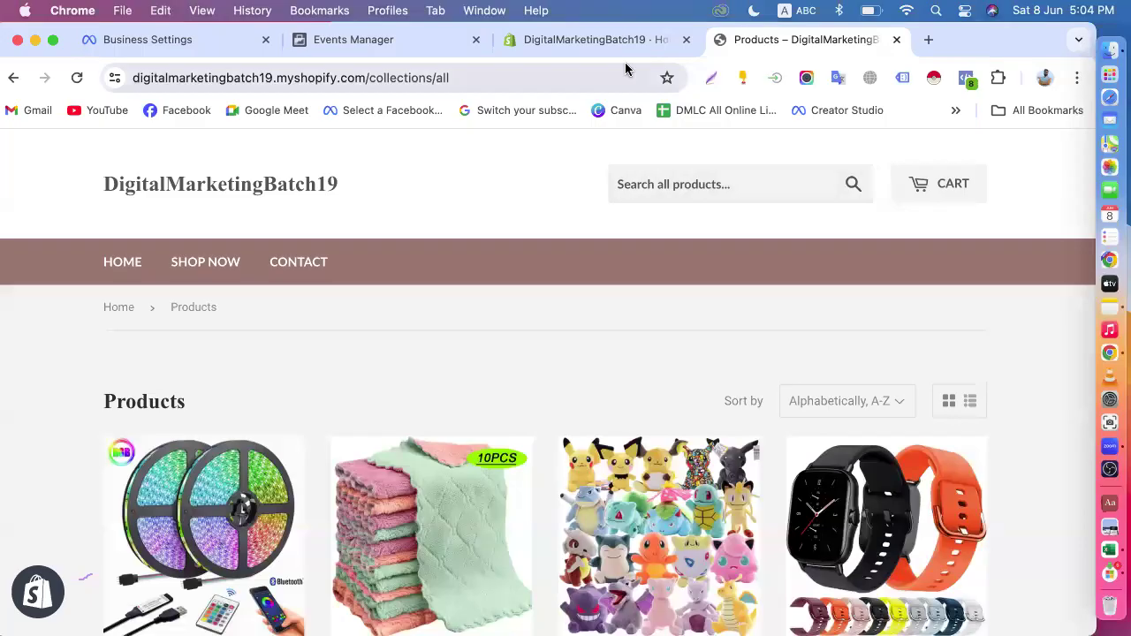
click(967, 78)
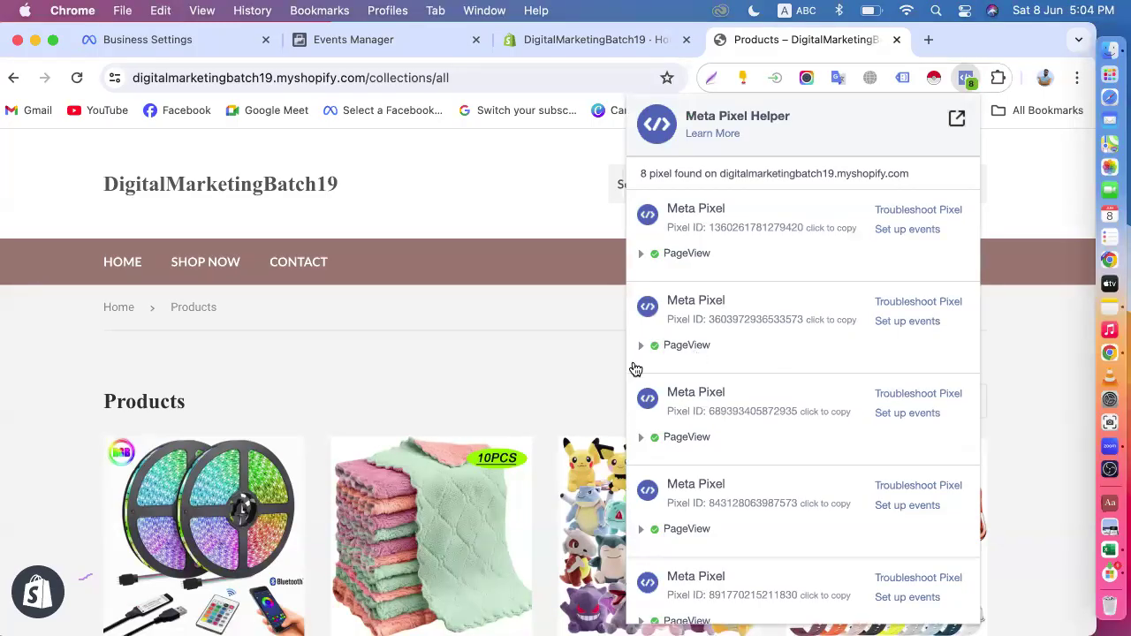
- Open the 10M 5M LED strip light product page and check its pixels with Meta Pixel Helper
click(251, 502)
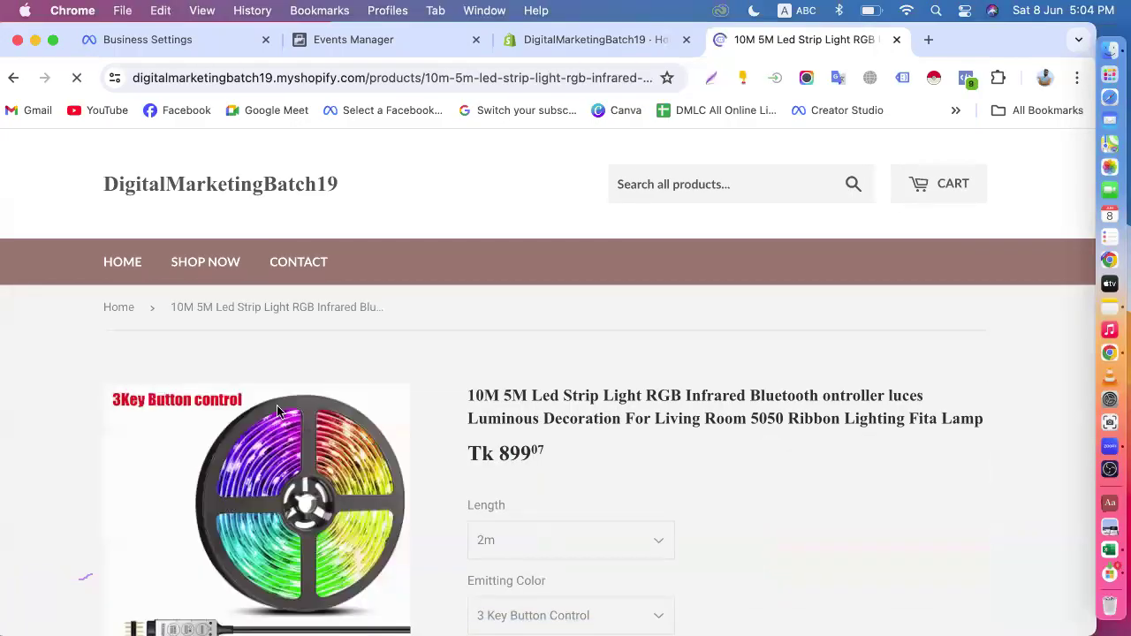
scroll(548, 366, down, 2)
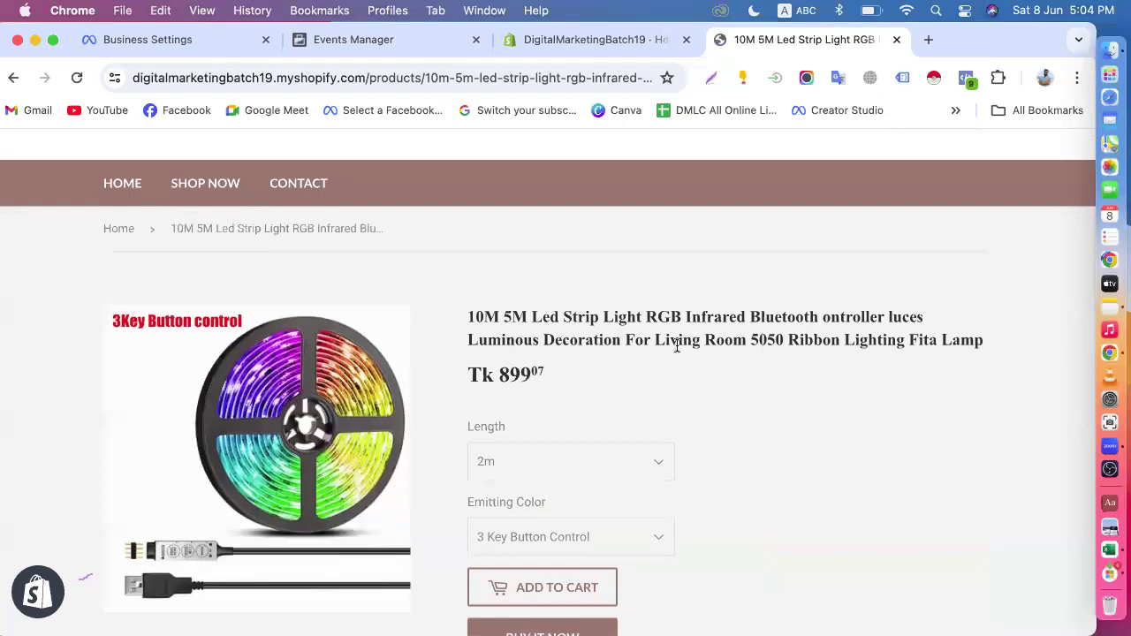
scroll(619, 374, up, 2)
scroll(530, 398, down, 4)
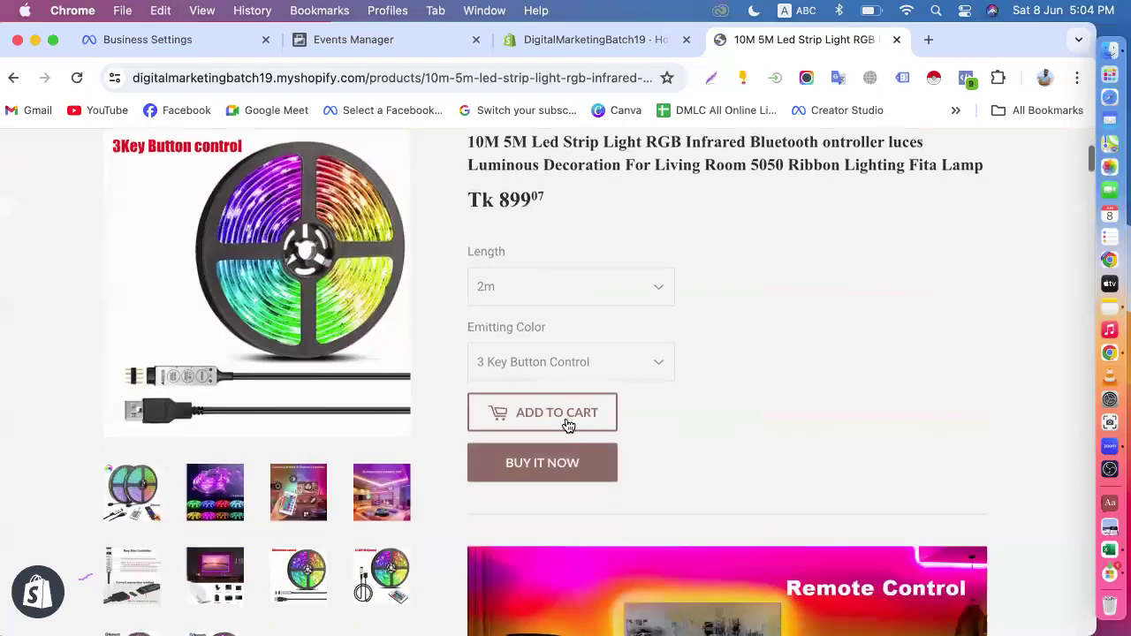
scroll(700, 419, up, 5)
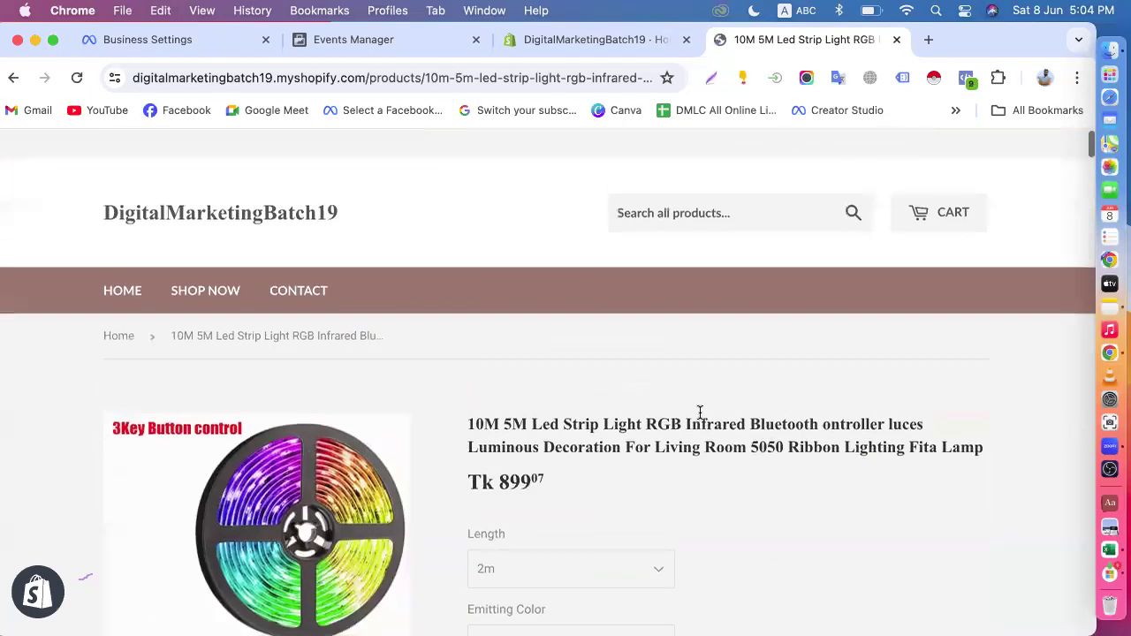
click(968, 80)
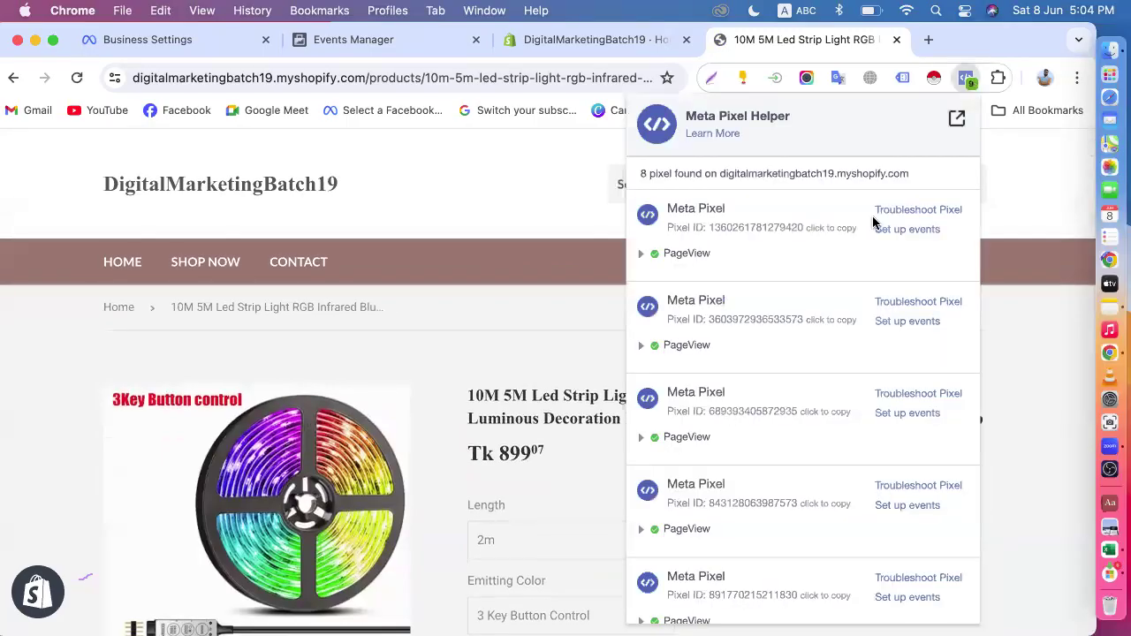
- Go through all pixels and events Meta Pixel Helper lists for the LED strip light product page, and close the list
scroll(736, 495, down, 5)
scroll(736, 492, up, 10)
scroll(736, 491, down, 10)
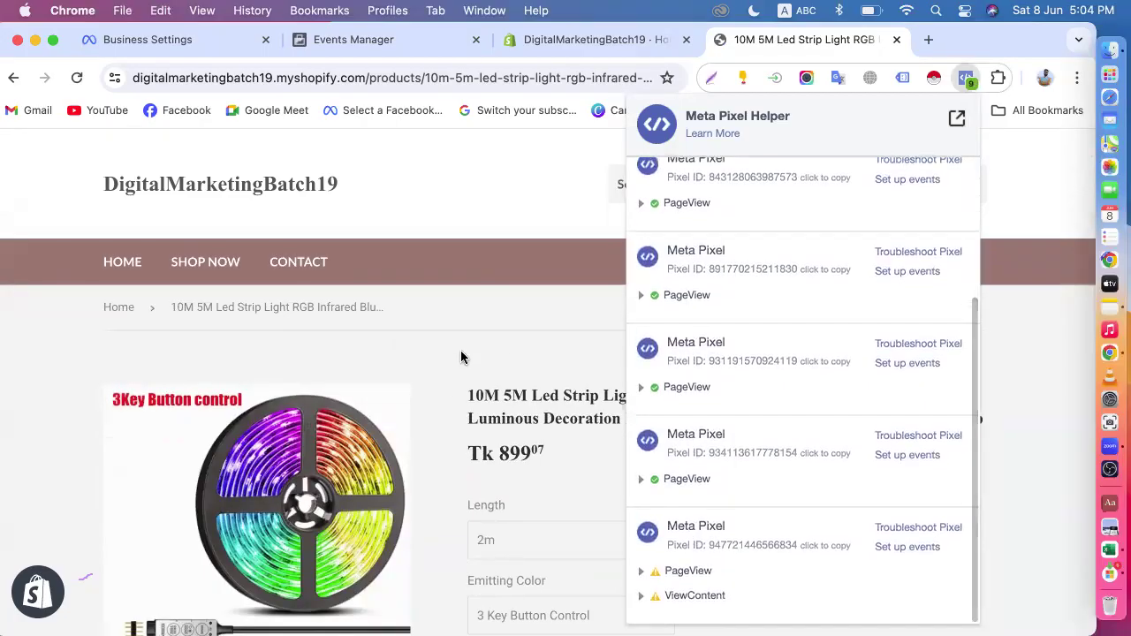
scroll(460, 352, down, 10)
scroll(527, 351, down, 5)
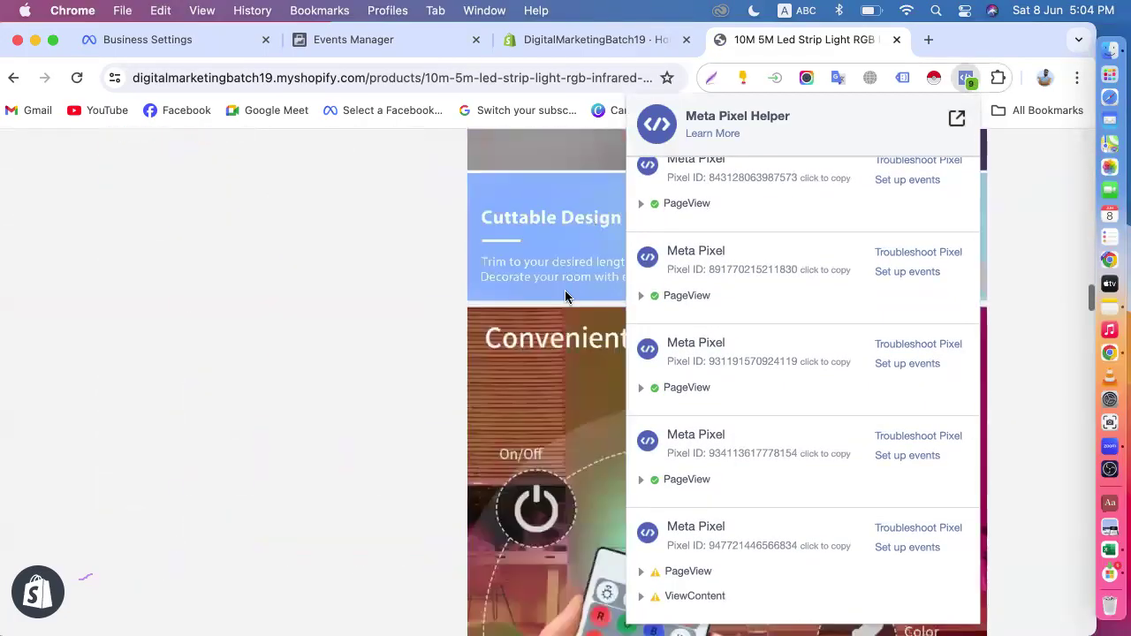
click(445, 306)
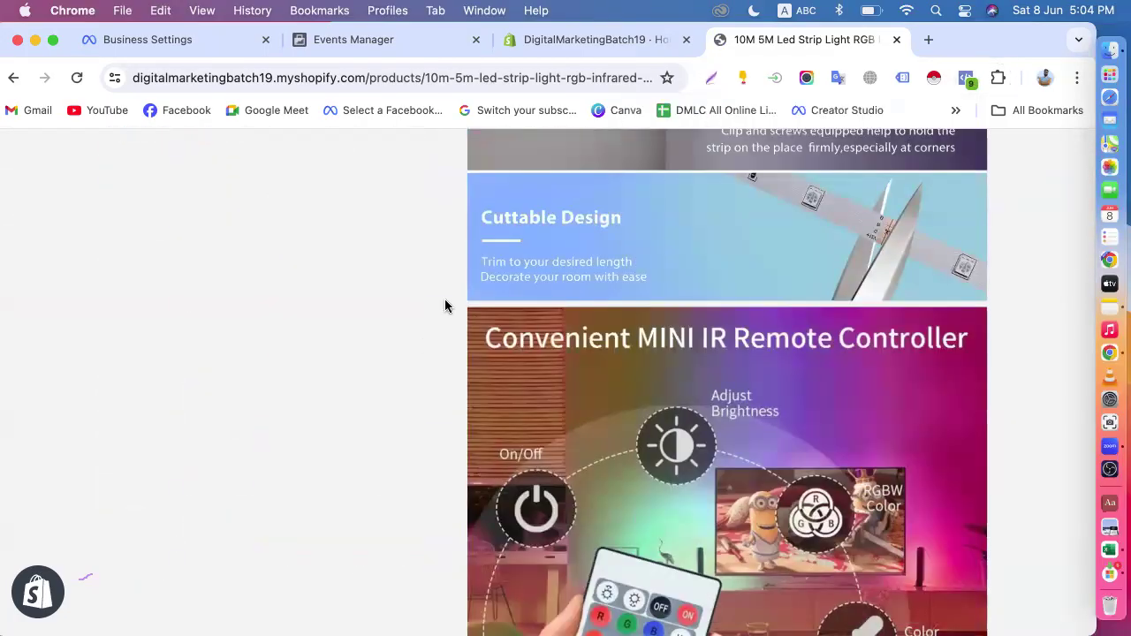
scroll(445, 306, up, 15)
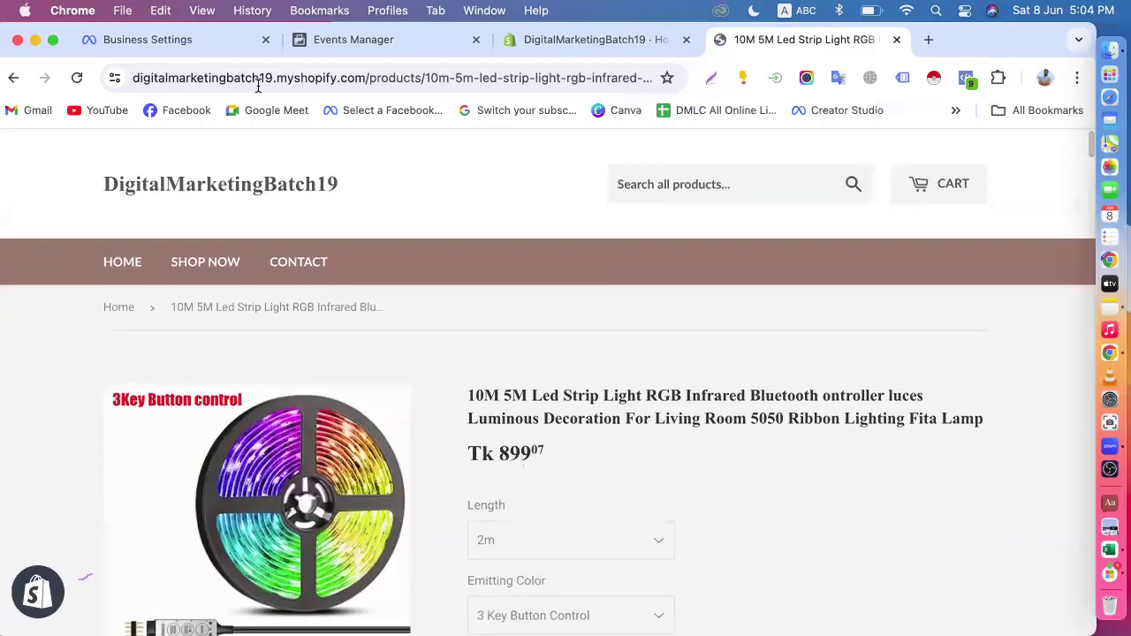
- In Events Manager, view the Shopify dataset and the overview of the dev-dmbatch59.pantheonsite.io dataset
click(131, 43)
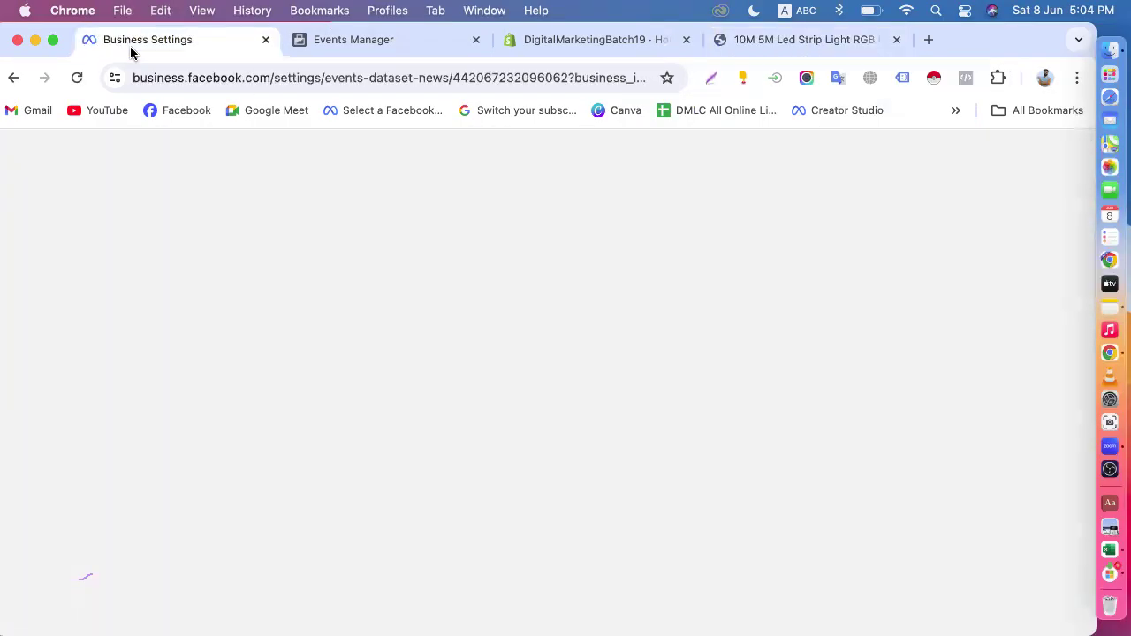
click(347, 43)
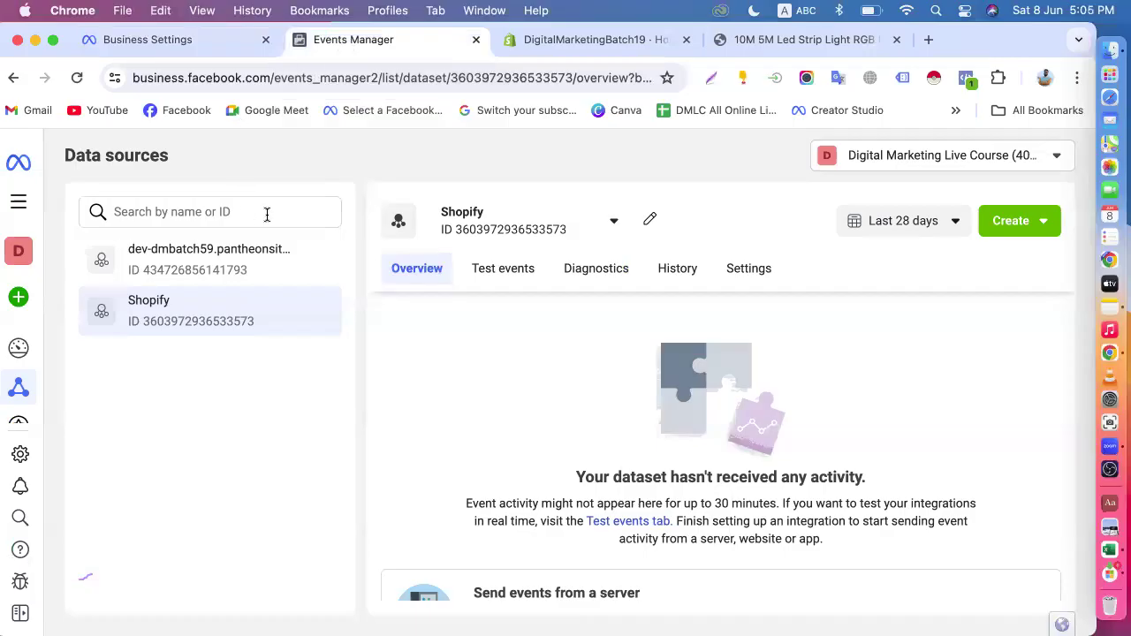
click(197, 273)
click(189, 334)
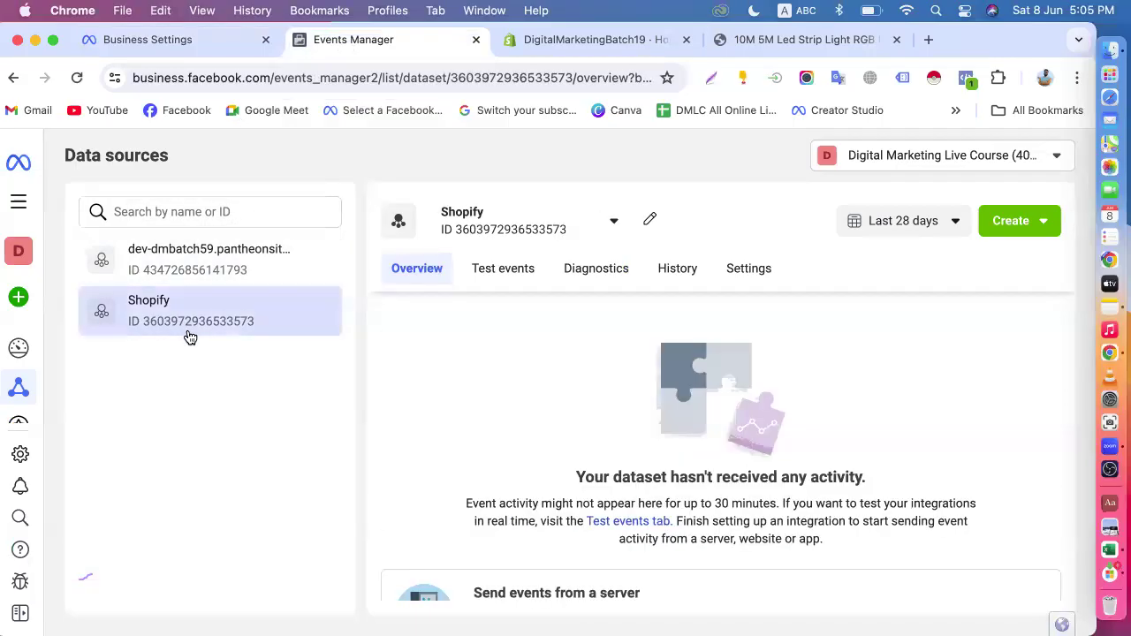
click(212, 279)
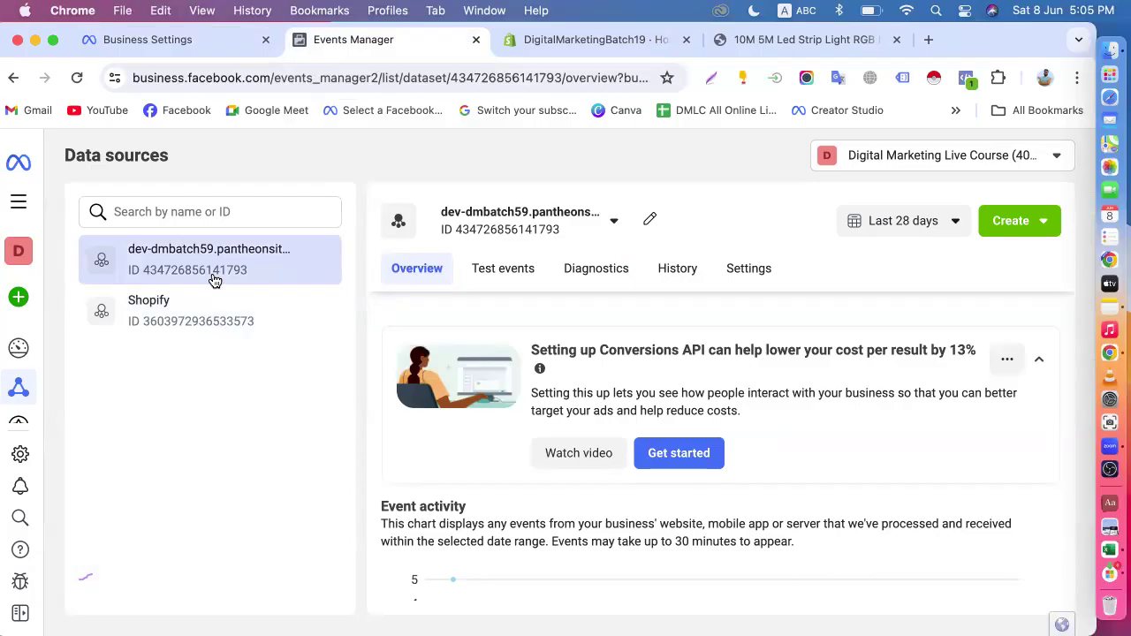
- Look over the data source categories and the datasets listed in Business Settings
click(176, 40)
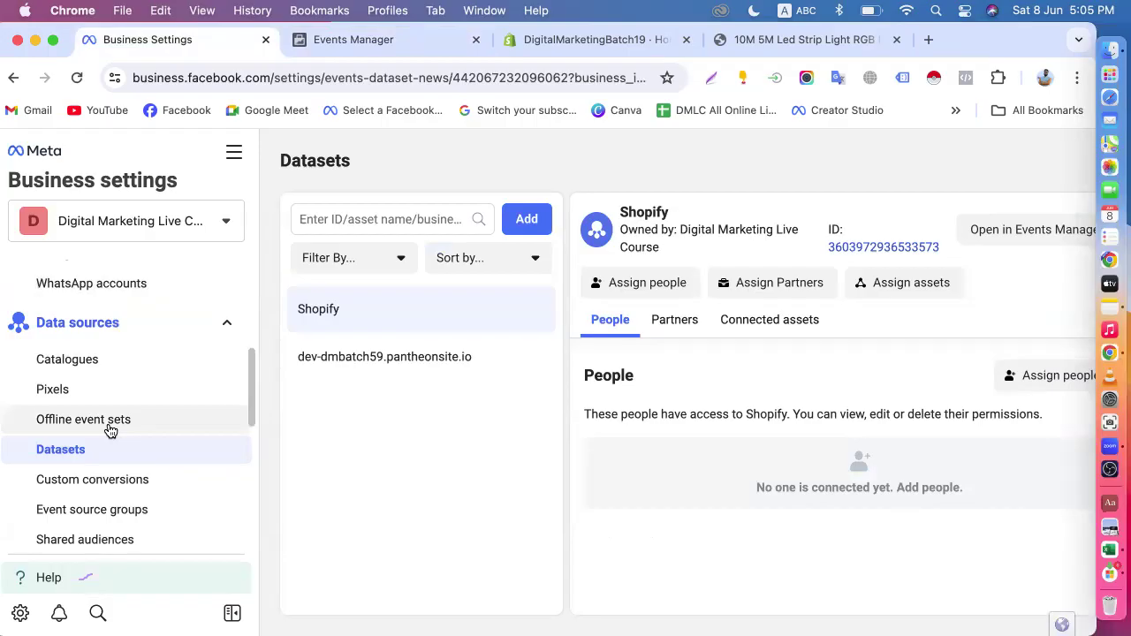
scroll(109, 431, down, 5)
scroll(108, 430, up, 5)
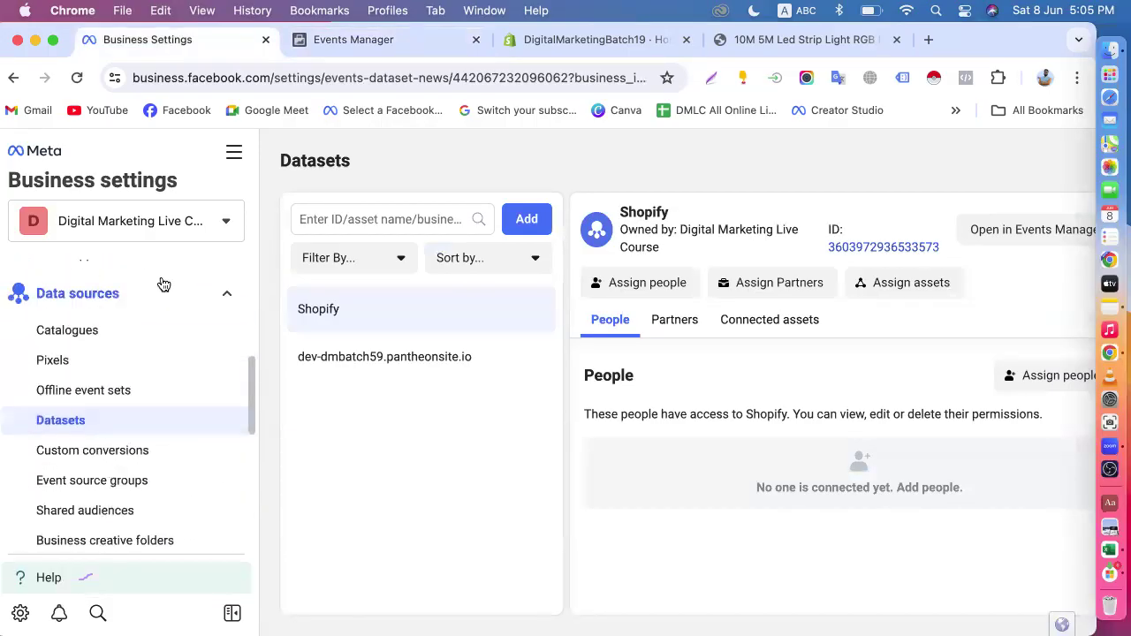
- Close the product page and search the saved bookmarks from a new tab for the WordPress shop site
click(896, 40)
click(719, 40)
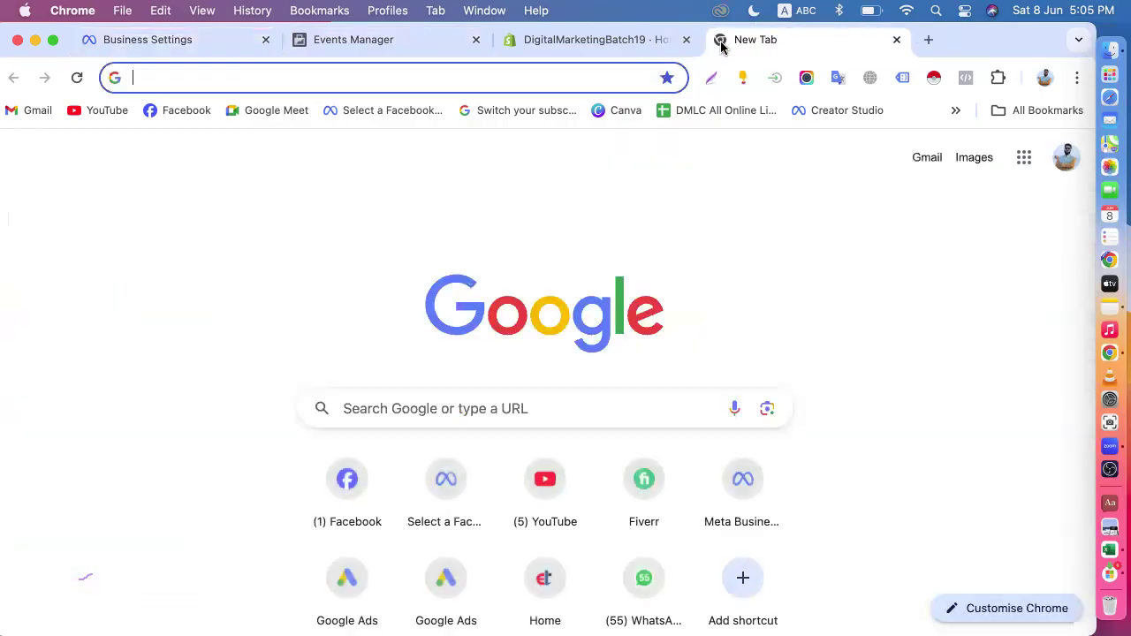
click(1003, 110)
scroll(875, 448, down, 10)
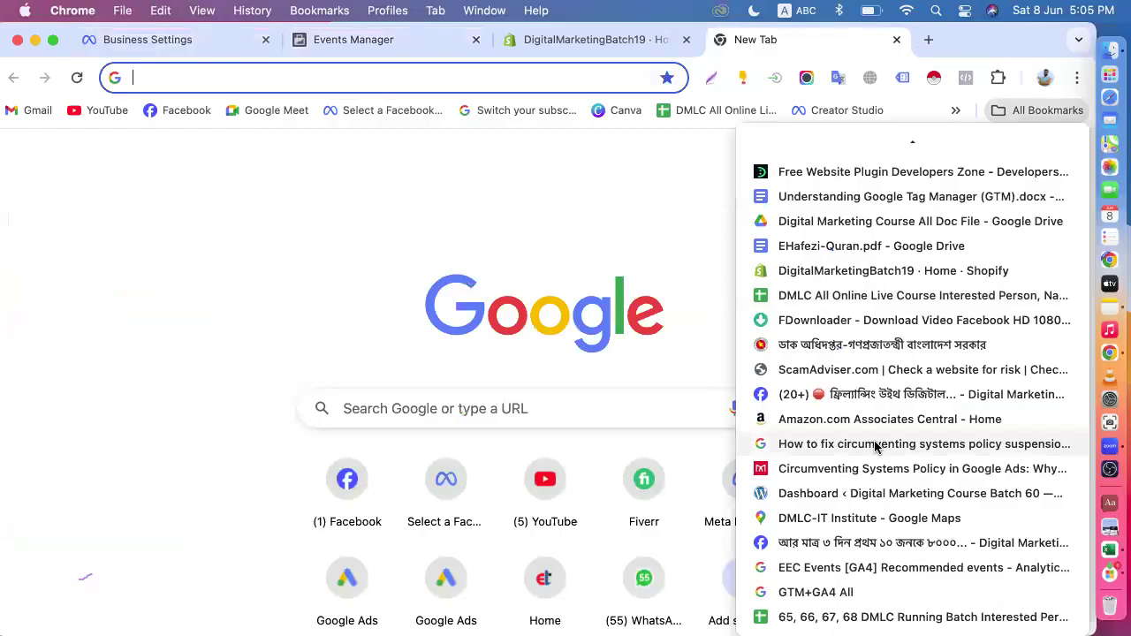
scroll(875, 447, up, 5)
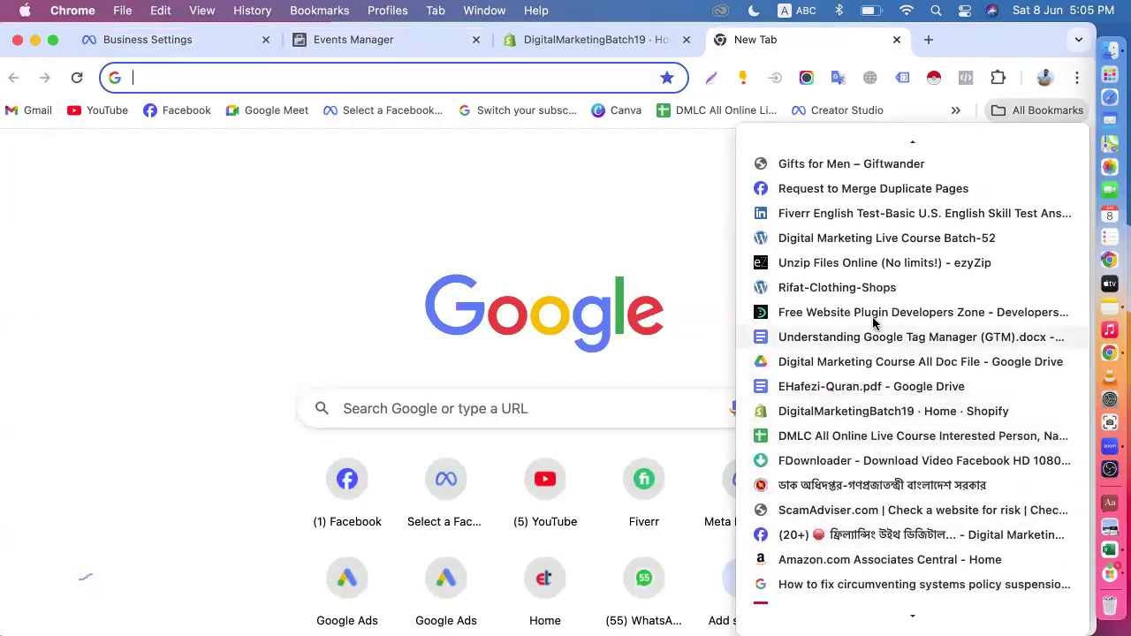
scroll(863, 389, down, 5)
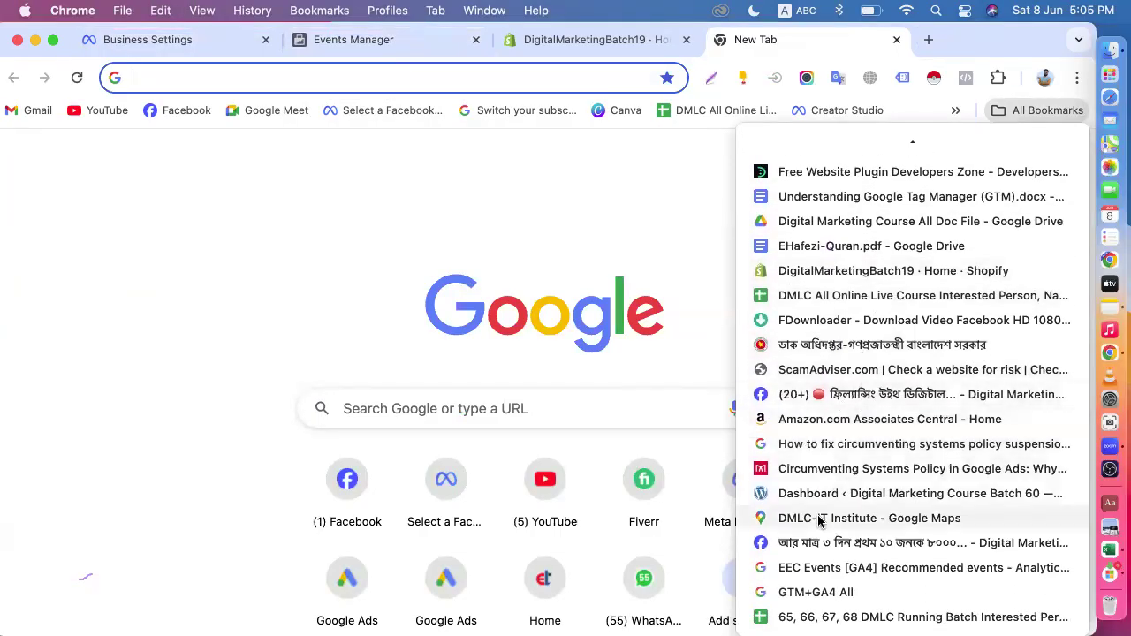
scroll(819, 521, up, 6)
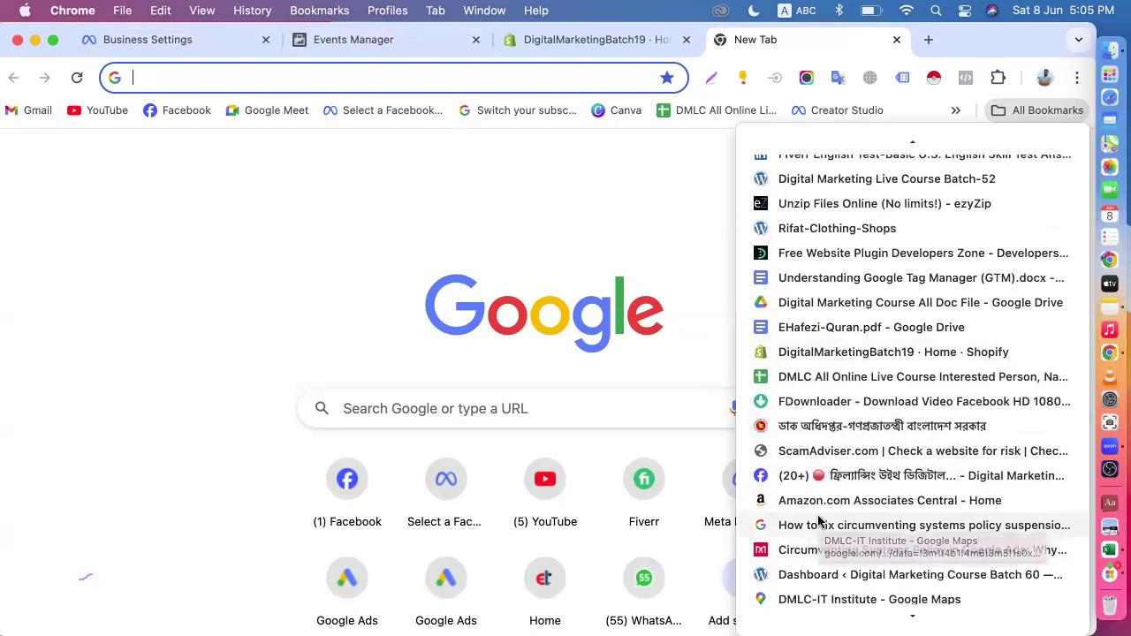
scroll(819, 521, up, 2)
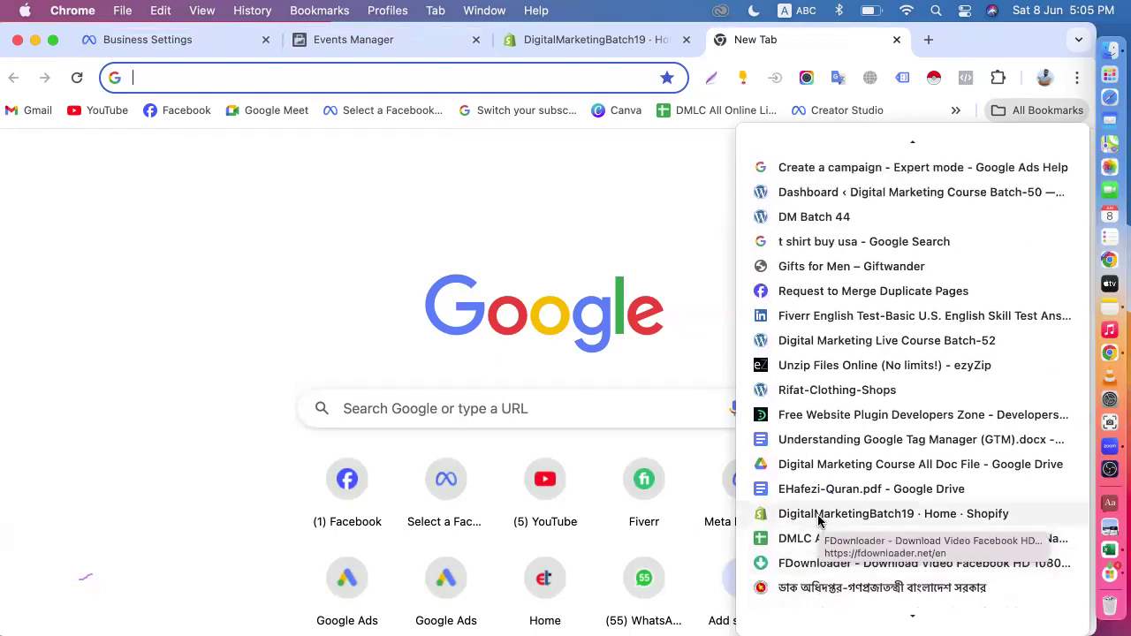
scroll(820, 521, down, 8)
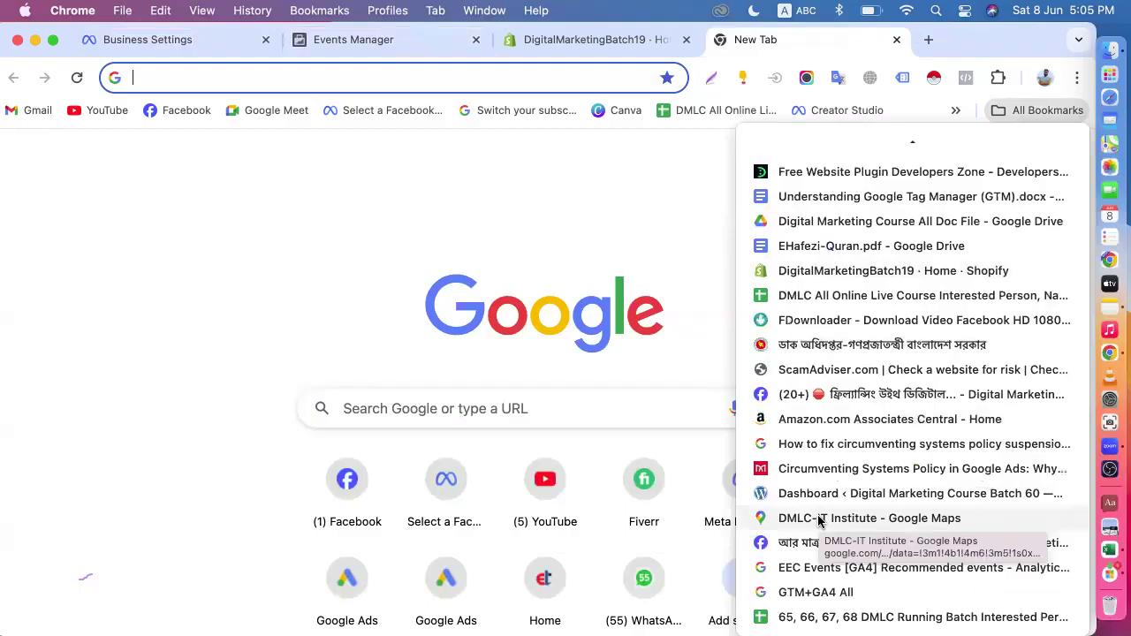
scroll(819, 521, up, 4)
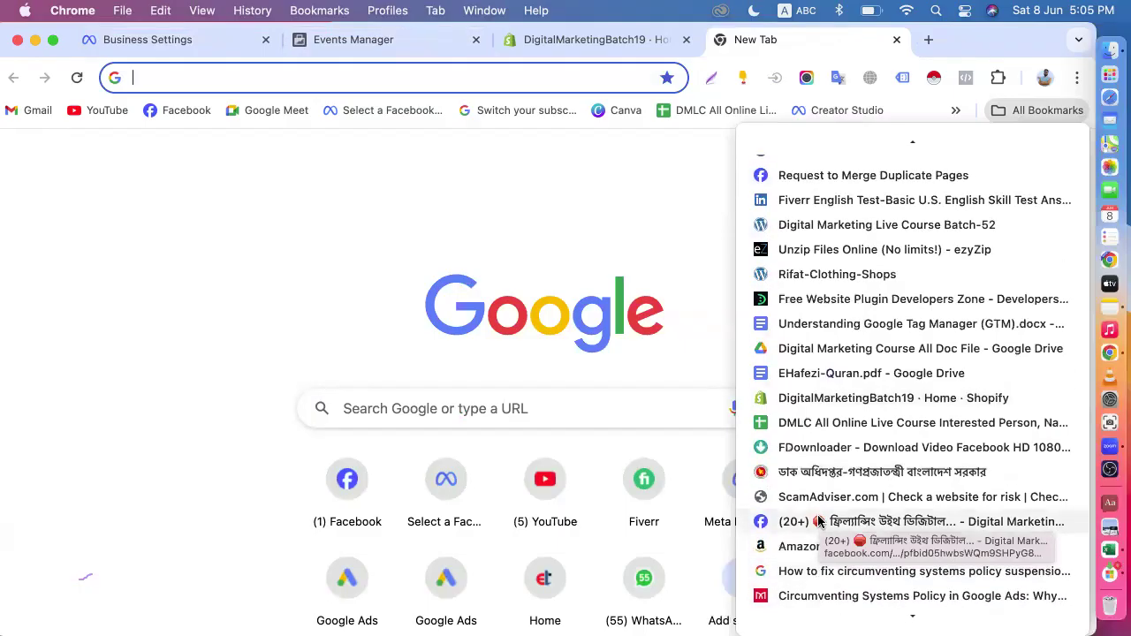
scroll(819, 521, down, 4)
click(955, 110)
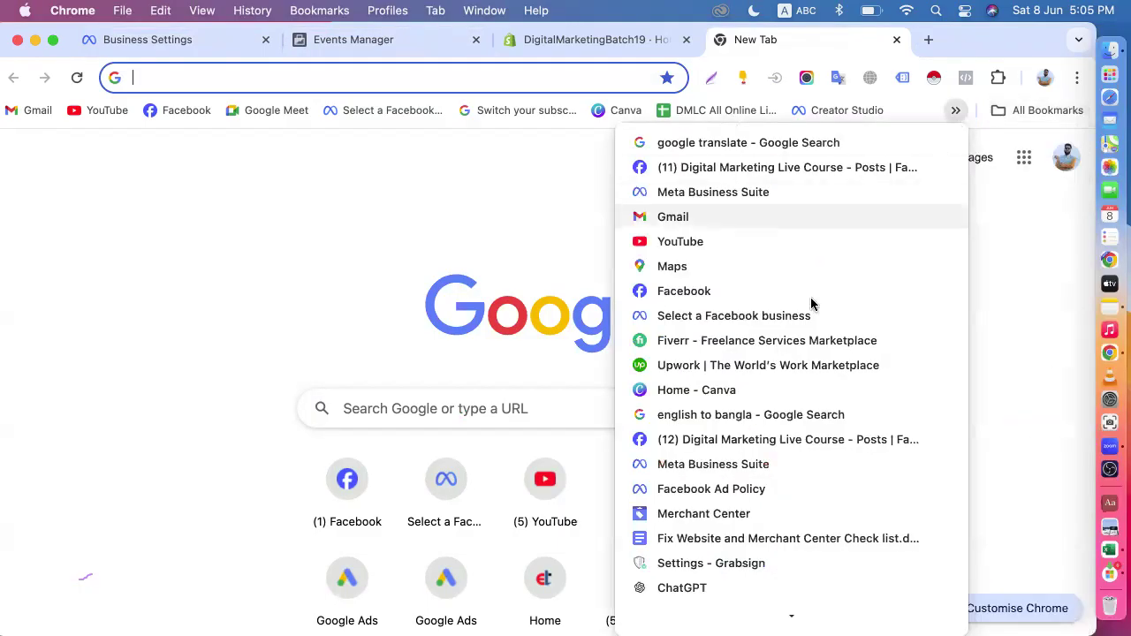
scroll(830, 309, down, 3)
click(933, 44)
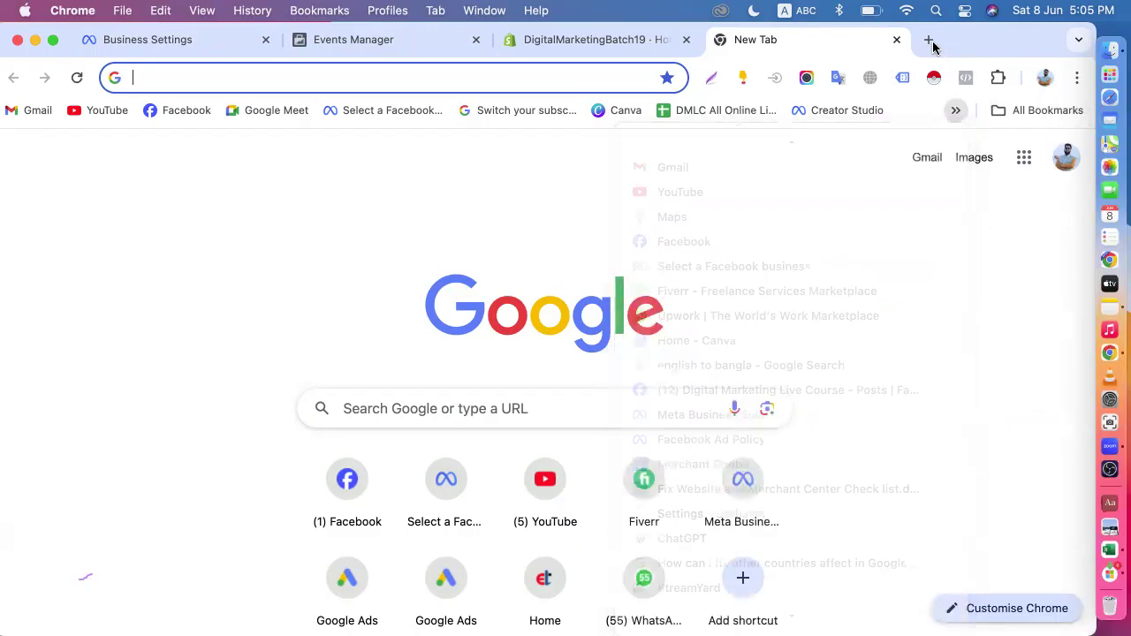
text(fiverr.com)
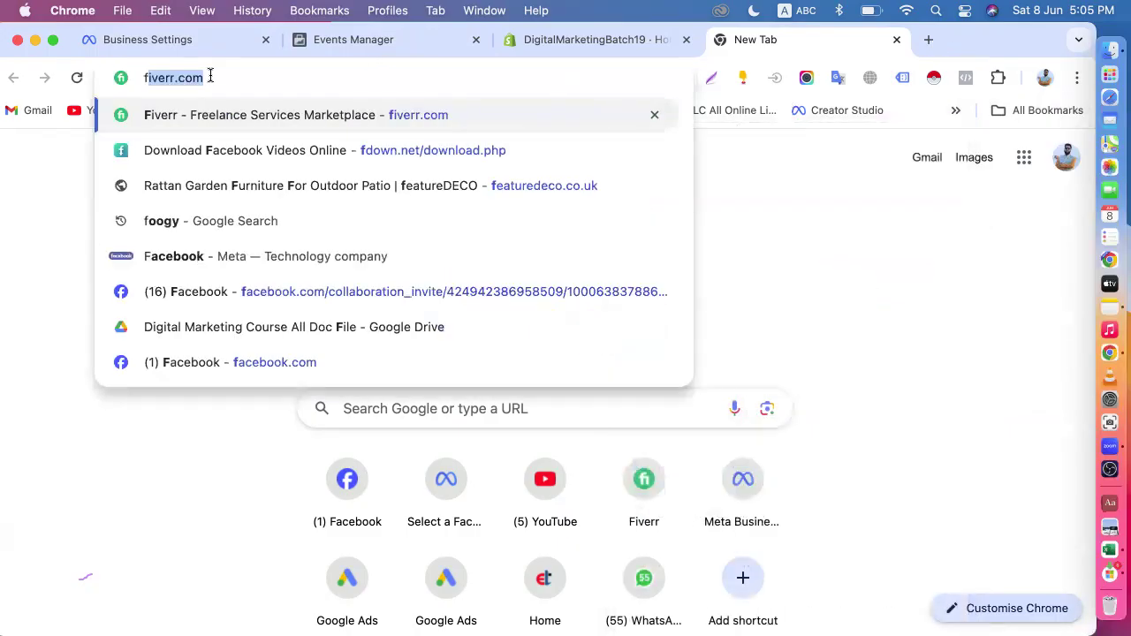
drag(211, 77, 148, 75)
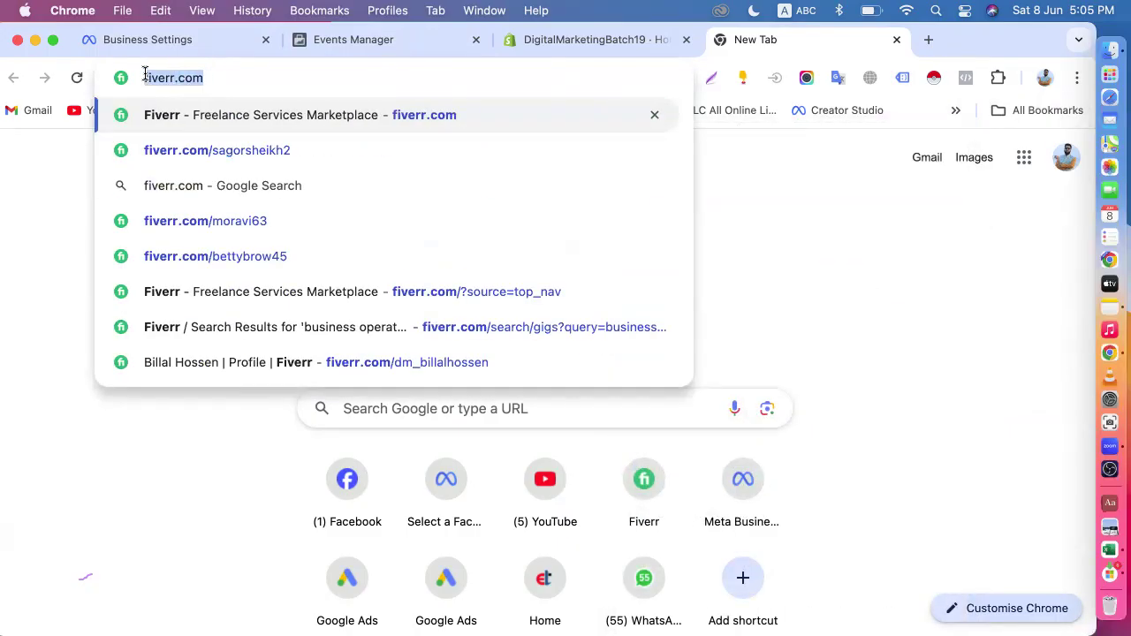
text(fa)
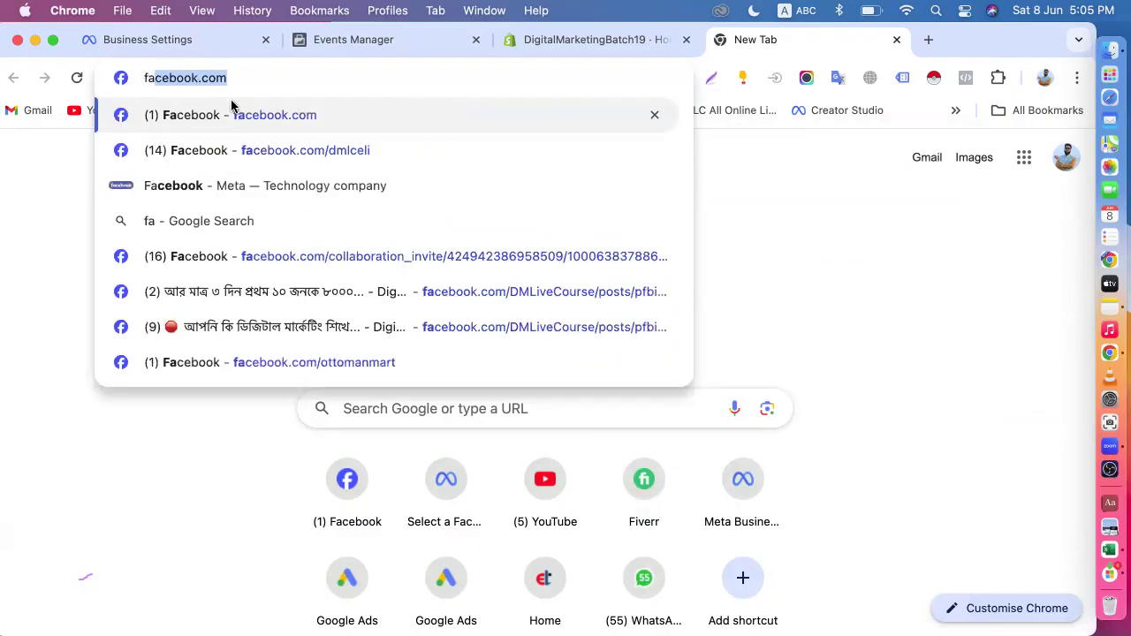
click(234, 80)
drag(233, 83, 138, 82)
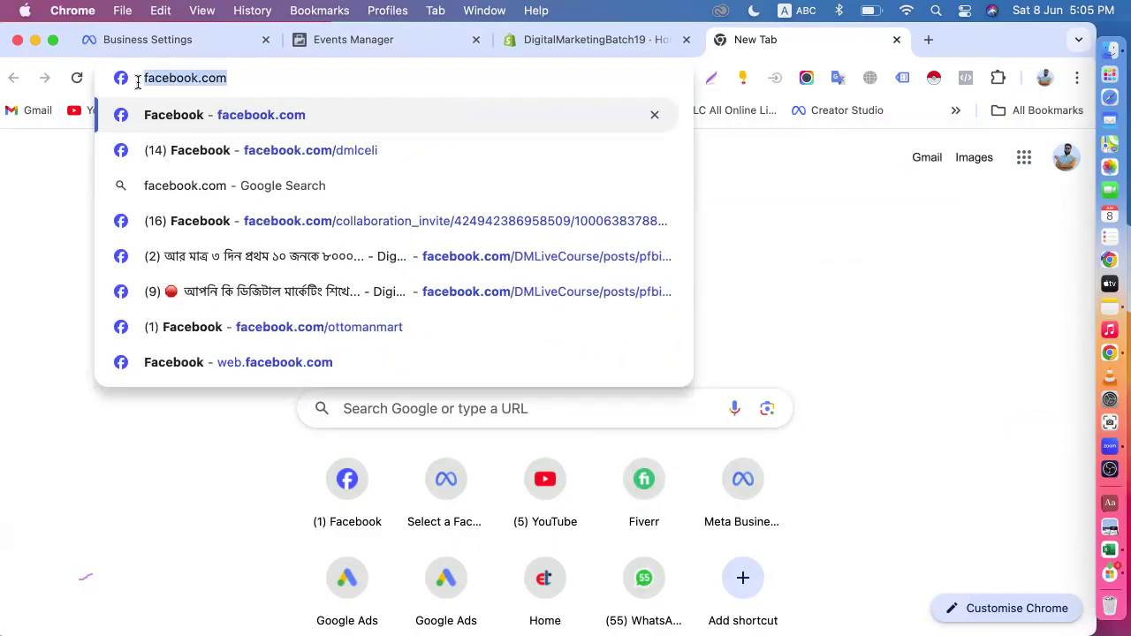
text(yo)
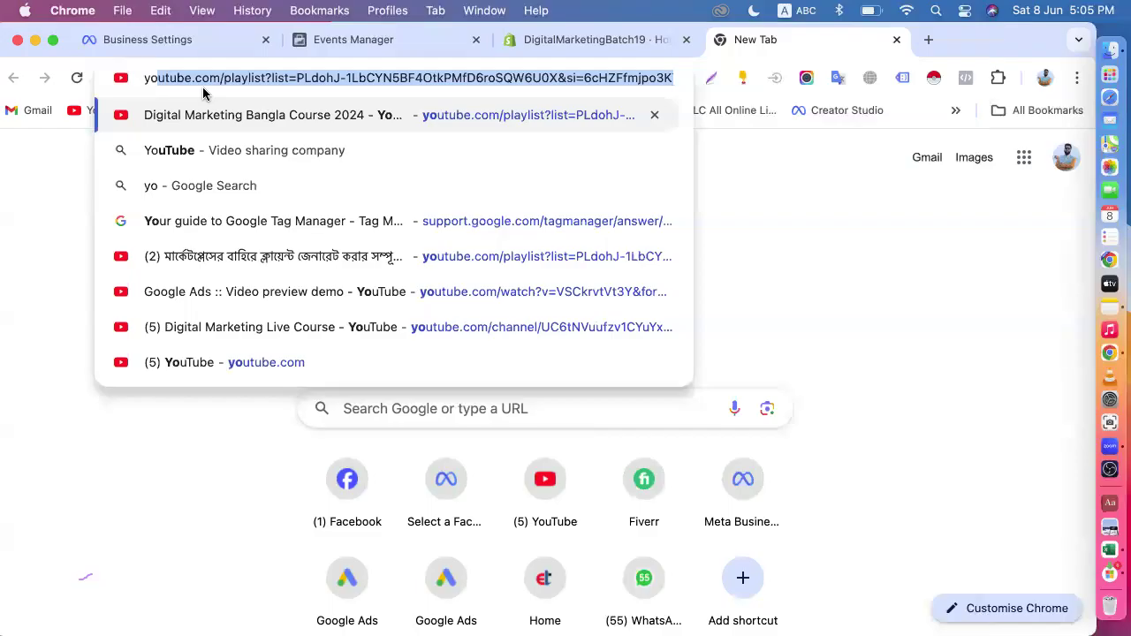
- Open the bookmarked Online Shop site
click(955, 111)
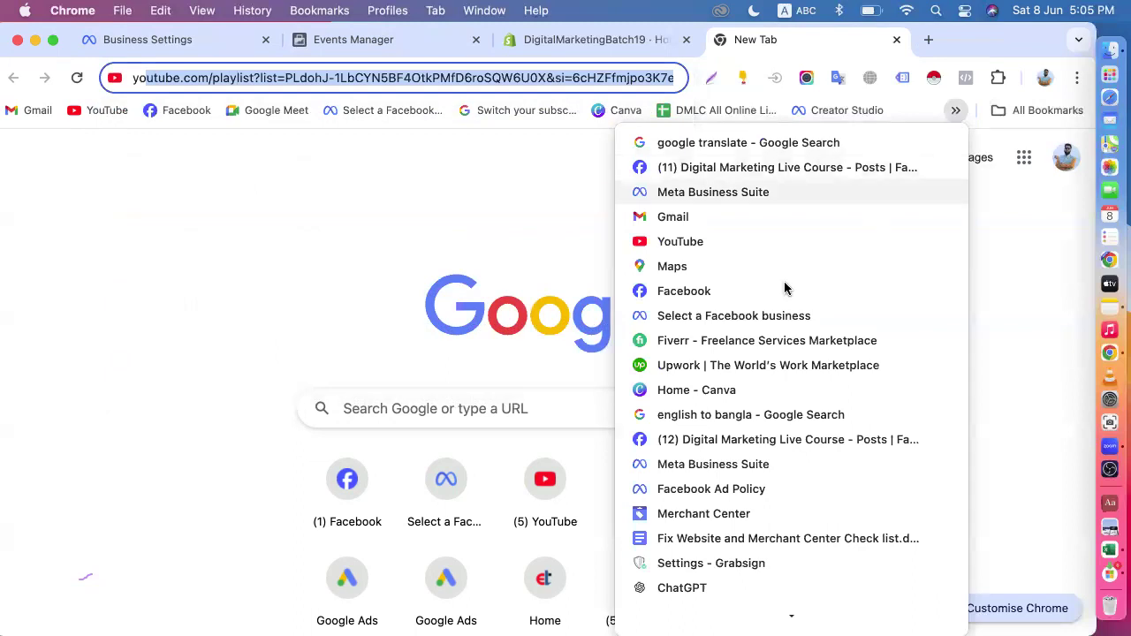
scroll(735, 460, down, 5)
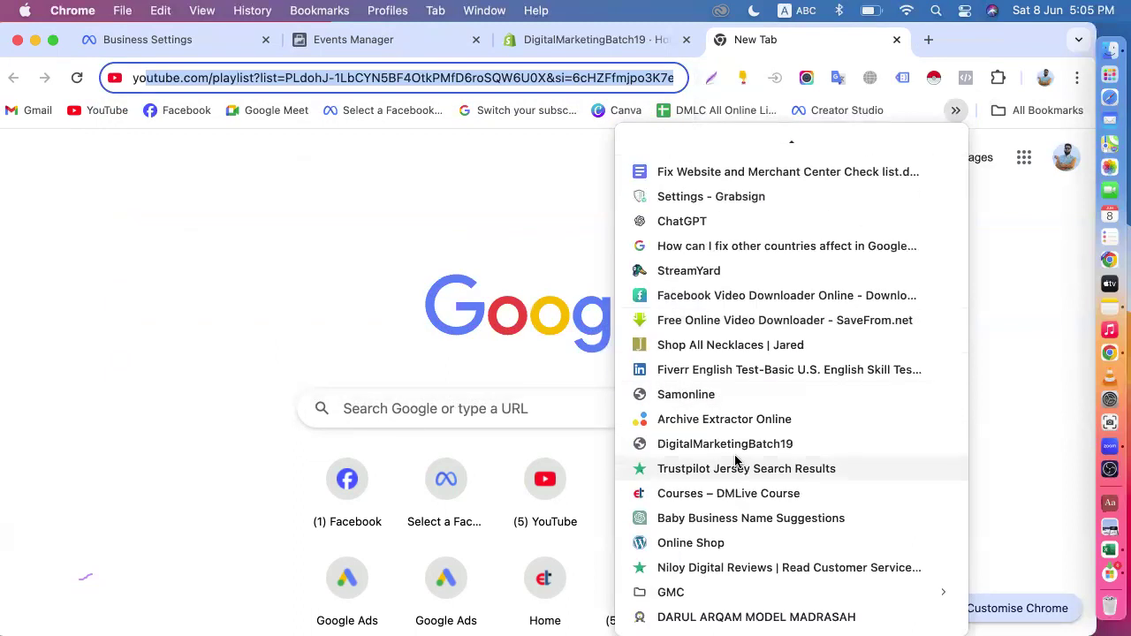
click(690, 543)
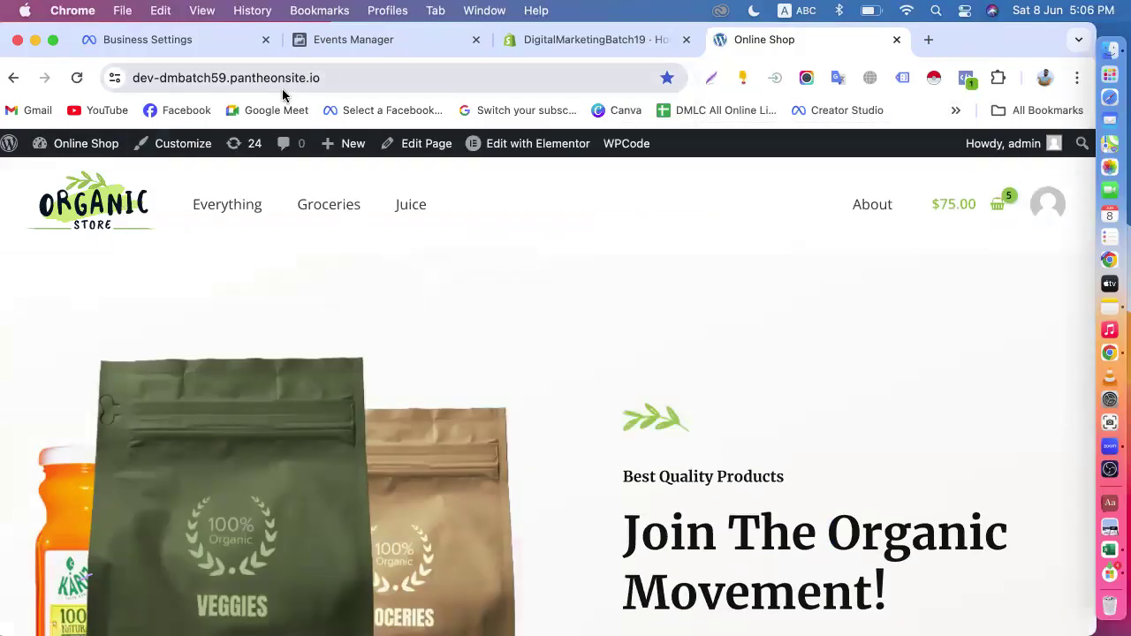
- Examine the Online Shop's domain in its full web address and look over the home page
click(323, 78)
key(Right)
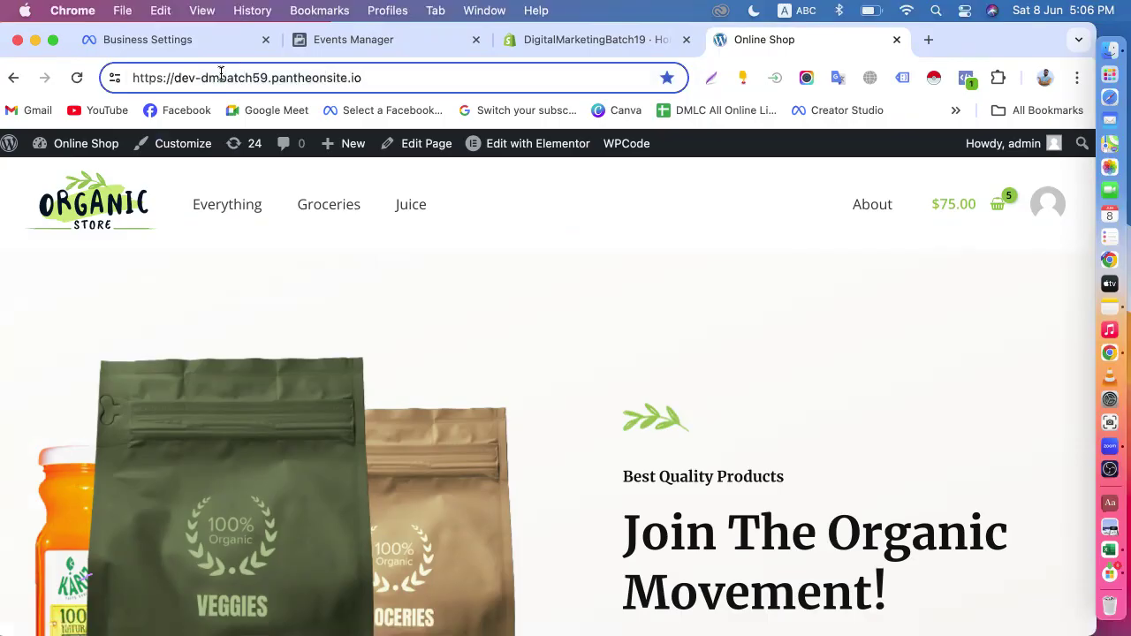
drag(364, 79, 170, 72)
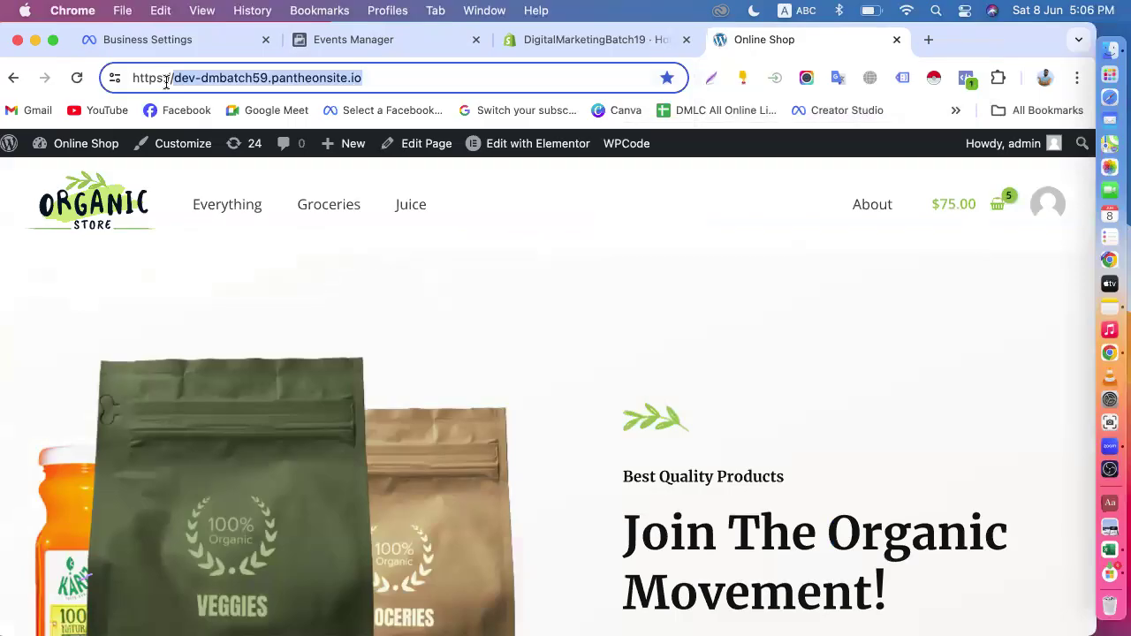
drag(166, 81, 340, 72)
click(176, 79)
scroll(363, 324, down, 4)
scroll(363, 323, down, 5)
scroll(366, 326, up, 12)
- Switch to the Shopify admin, view the DigitalMarketingBatch19 online store, and examine the storefront's web address
click(144, 46)
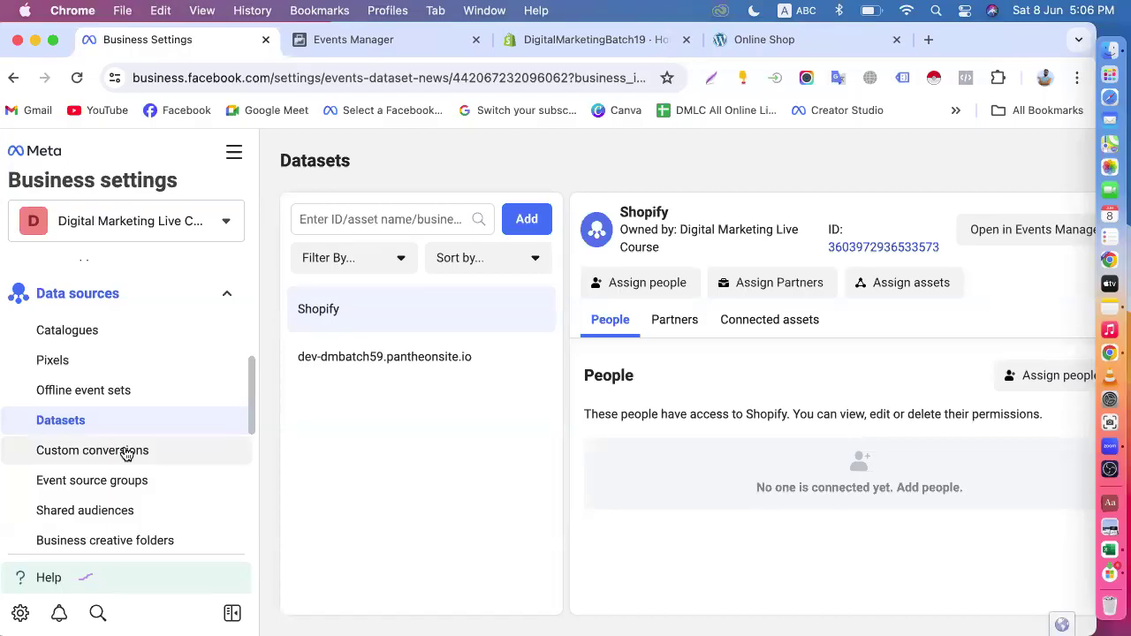
click(532, 46)
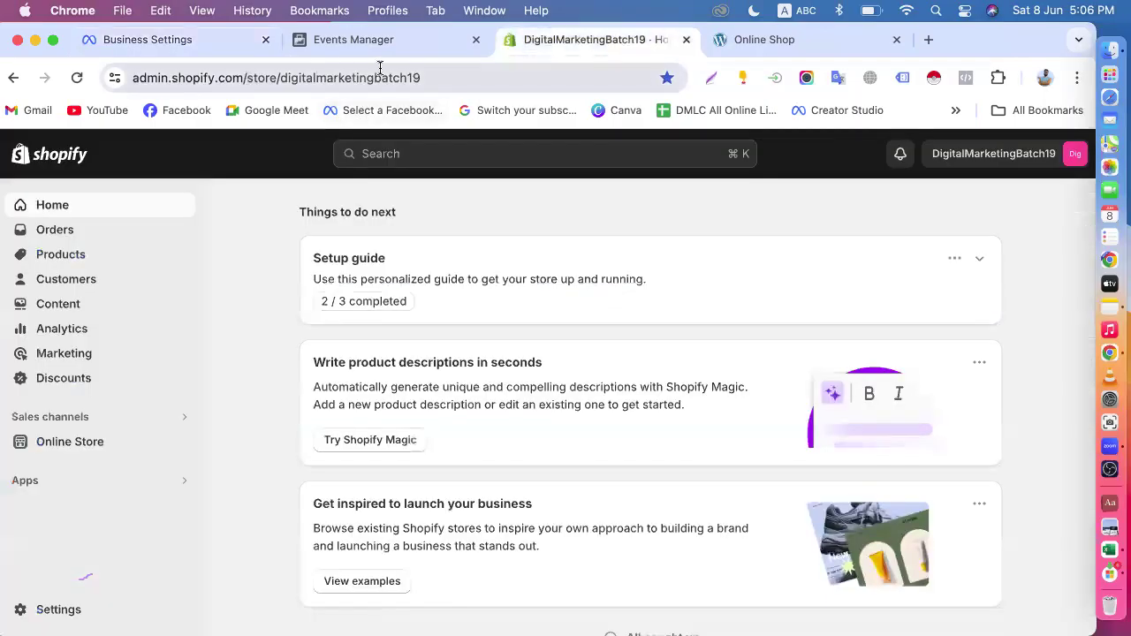
click(432, 71)
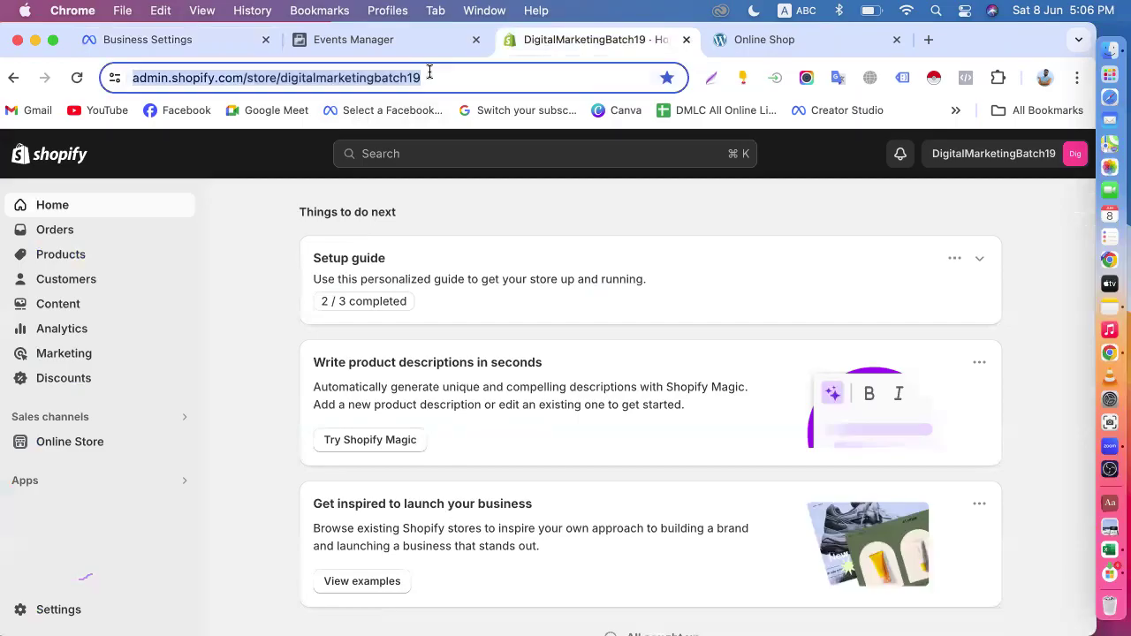
click(181, 444)
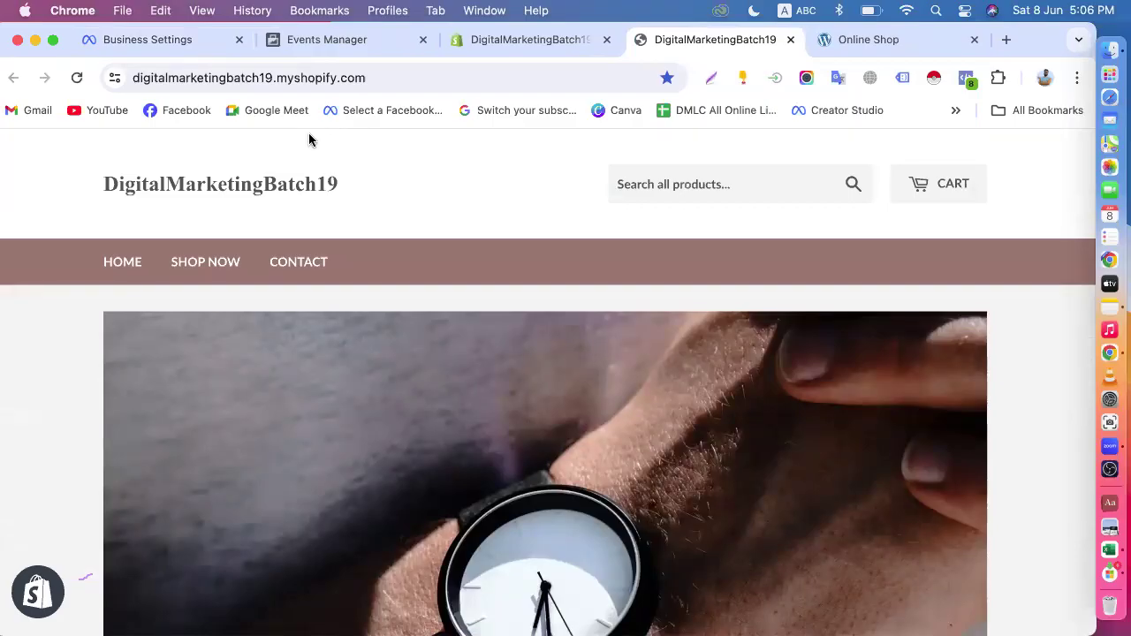
click(384, 73)
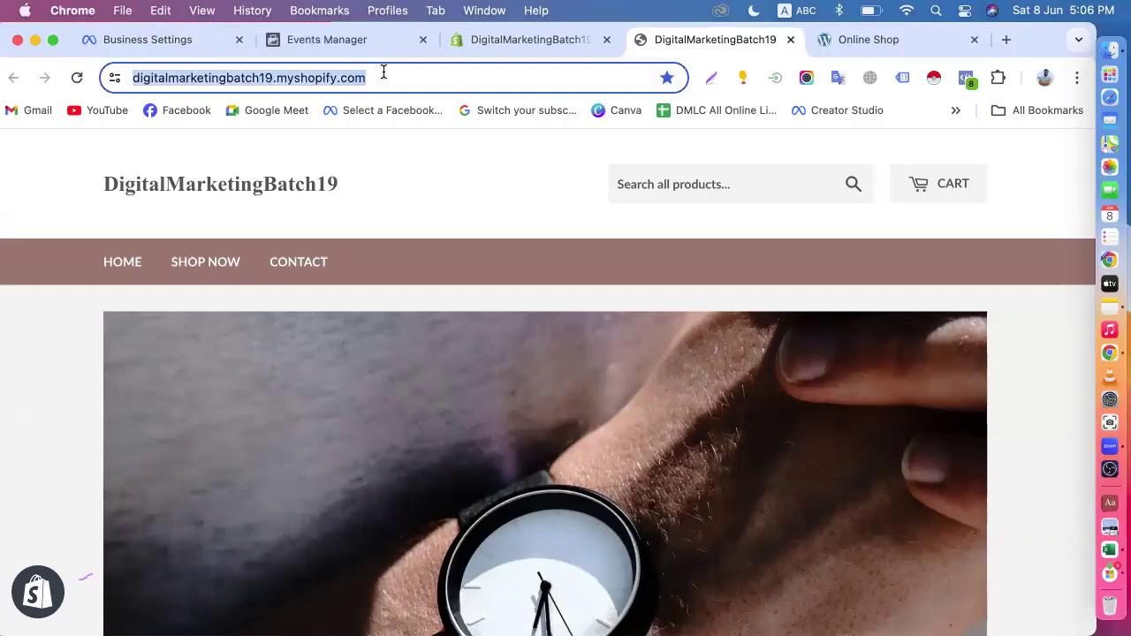
- Glance over the Meta Business Settings, then return to the Shopify storefront and examine its full web address
click(147, 37)
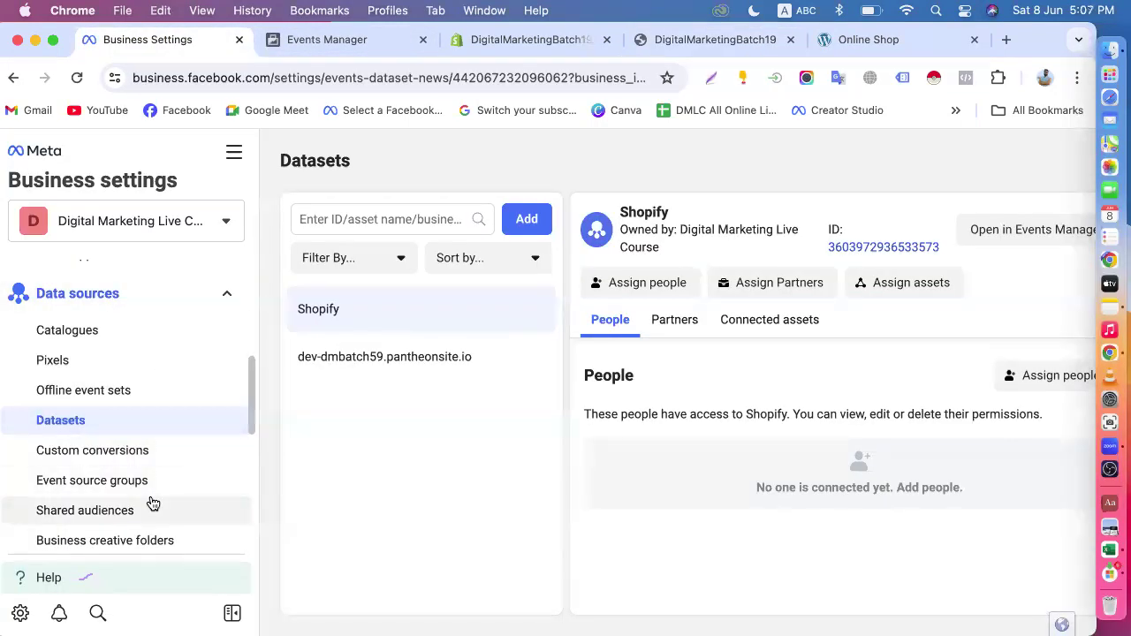
scroll(152, 503, up, 5)
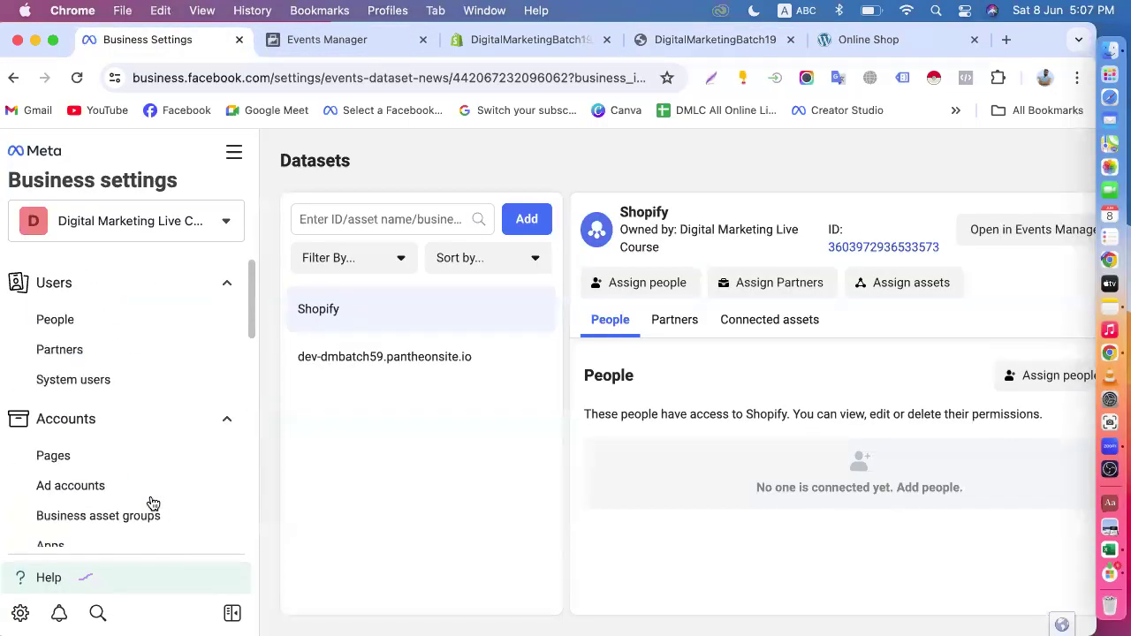
click(526, 40)
click(646, 40)
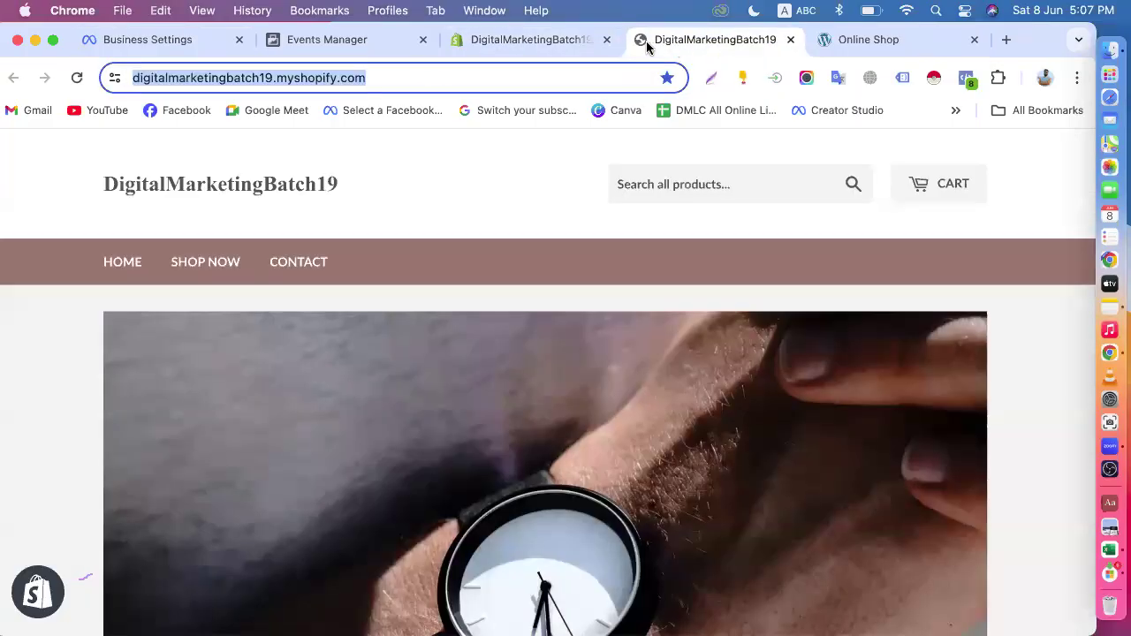
click(387, 78)
drag(432, 77, 88, 70)
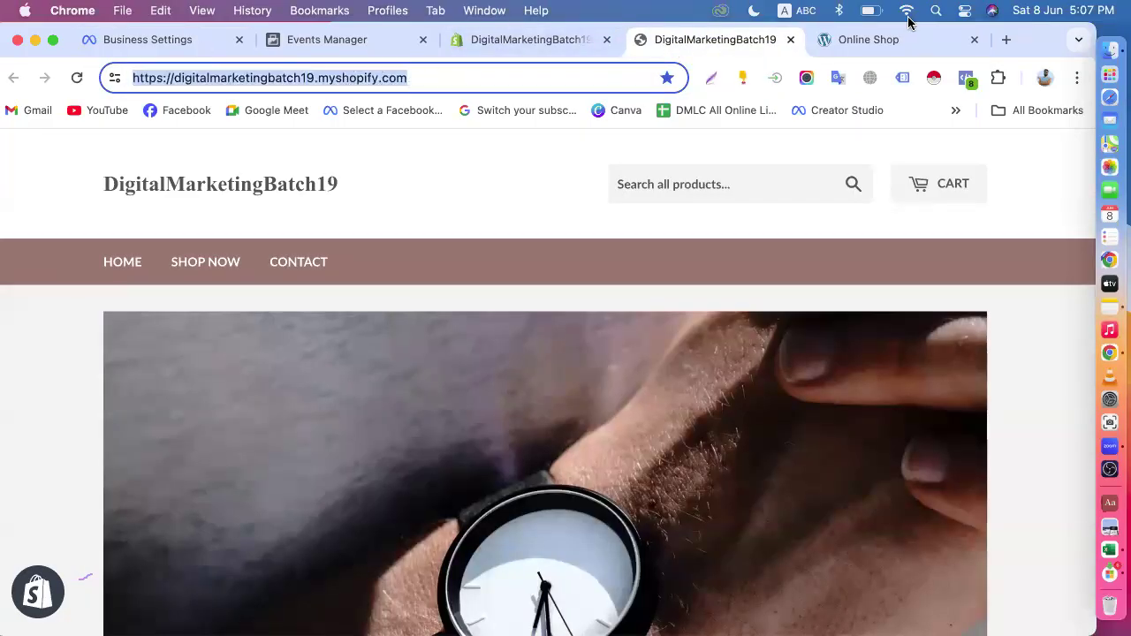
- Switch to the WordPress Online Shop and examine the domain part of its web address
click(879, 42)
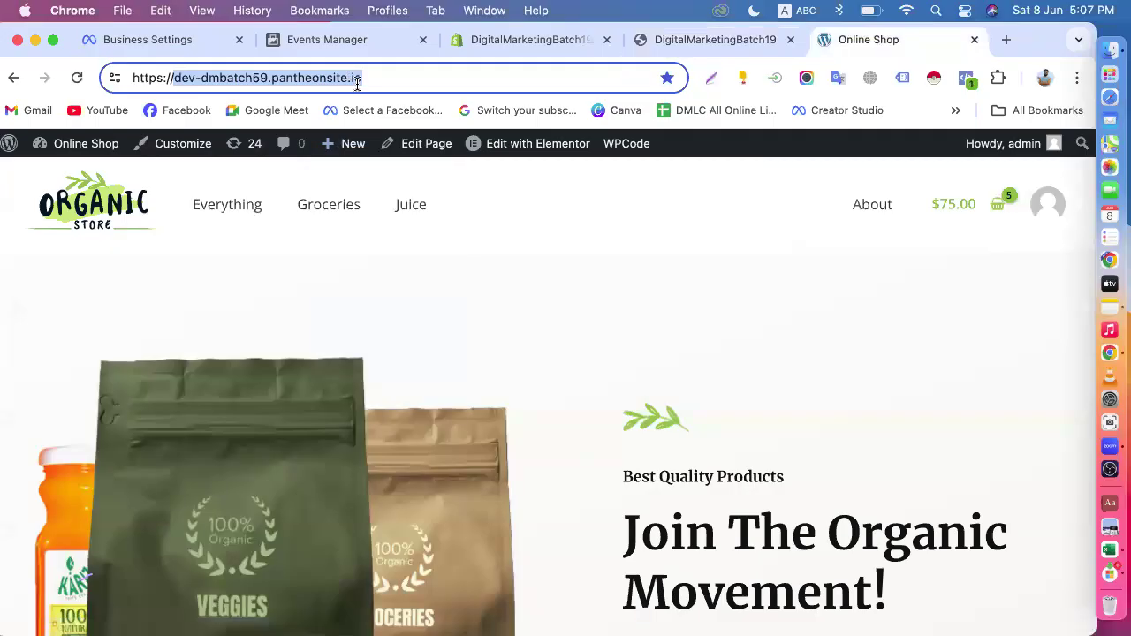
click(176, 79)
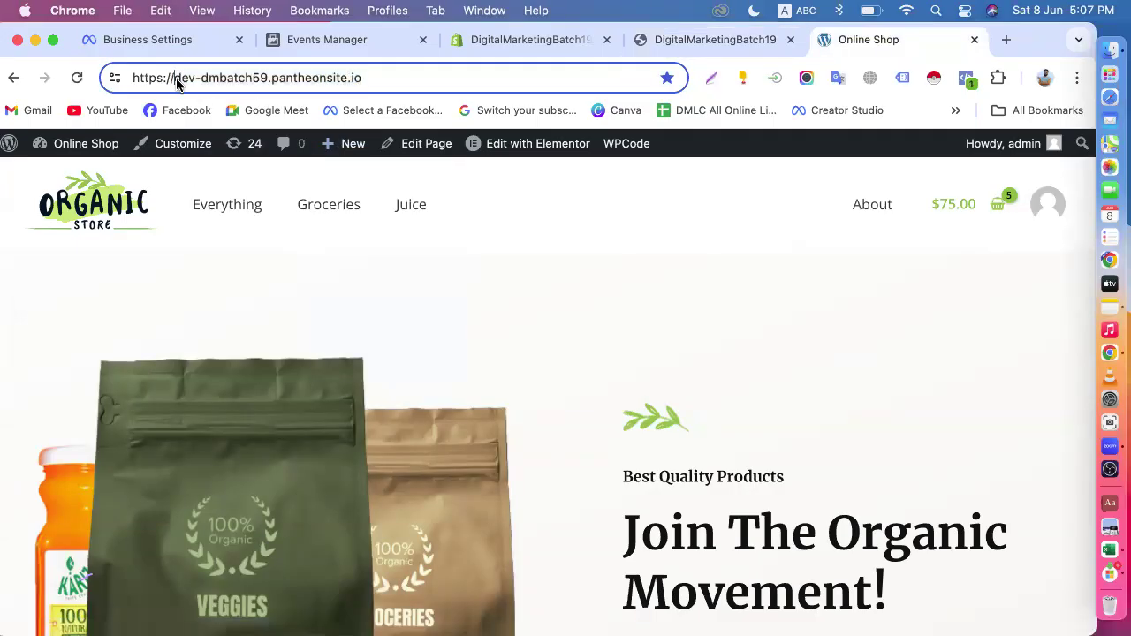
drag(174, 78, 365, 78)
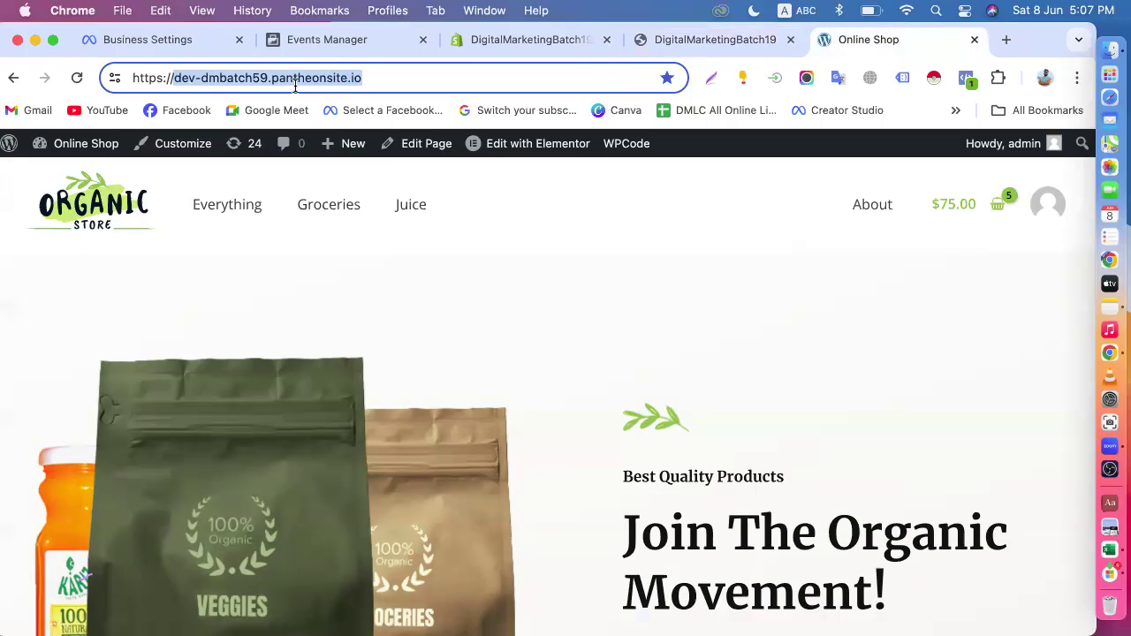
click(371, 77)
- Open the shop's Groceries category and examine how its page address extends the domain
click(316, 206)
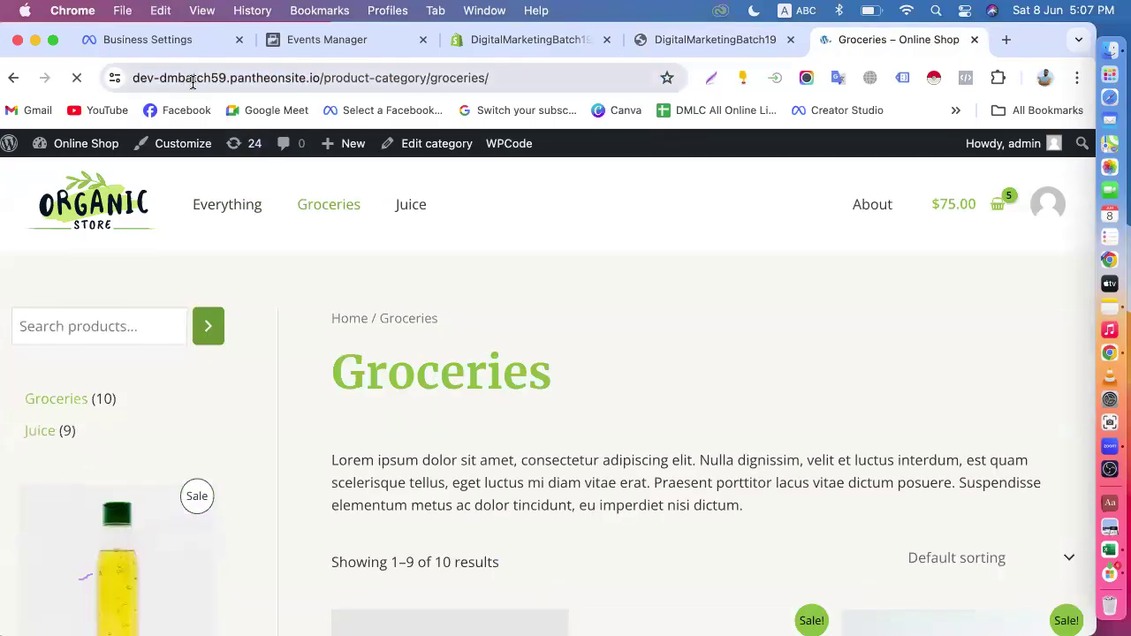
click(186, 82)
click(174, 78)
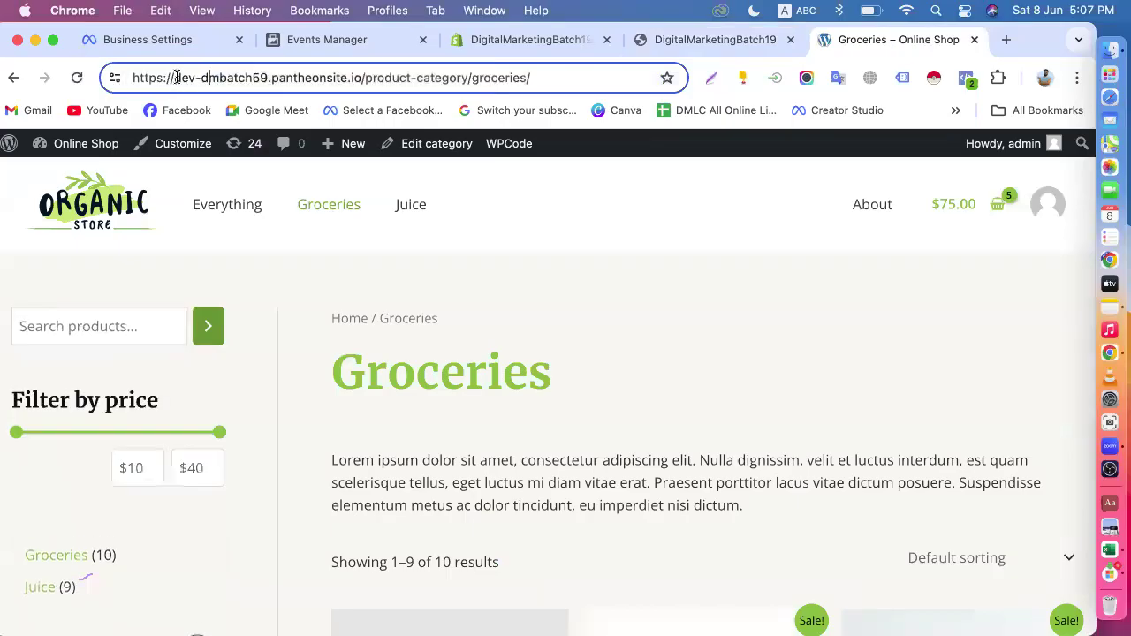
drag(172, 78, 536, 86)
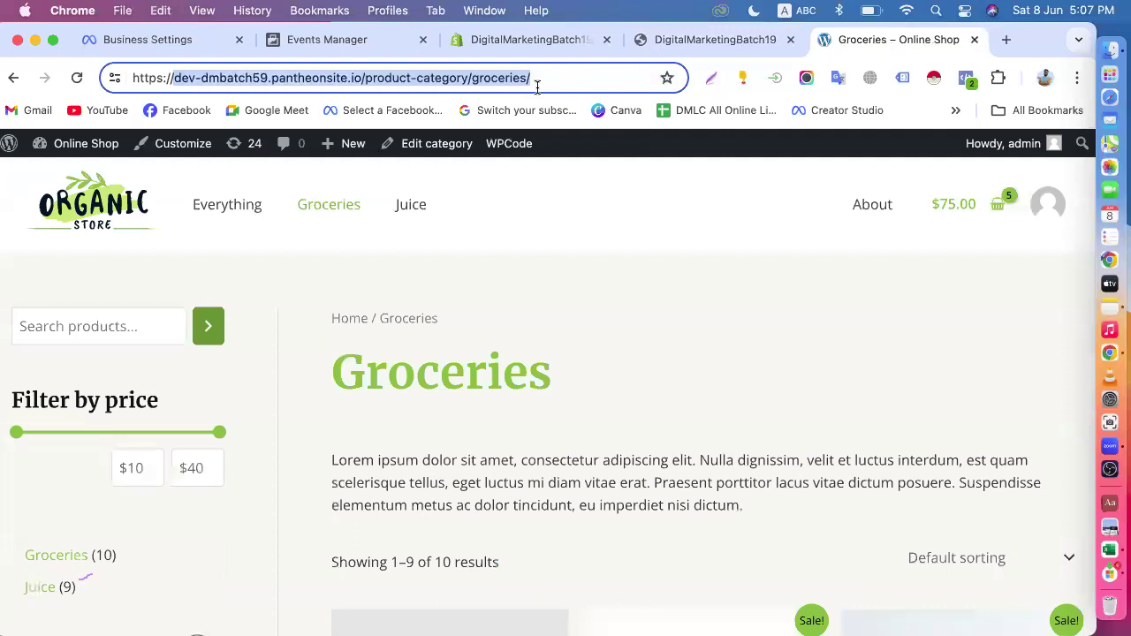
click(99, 210)
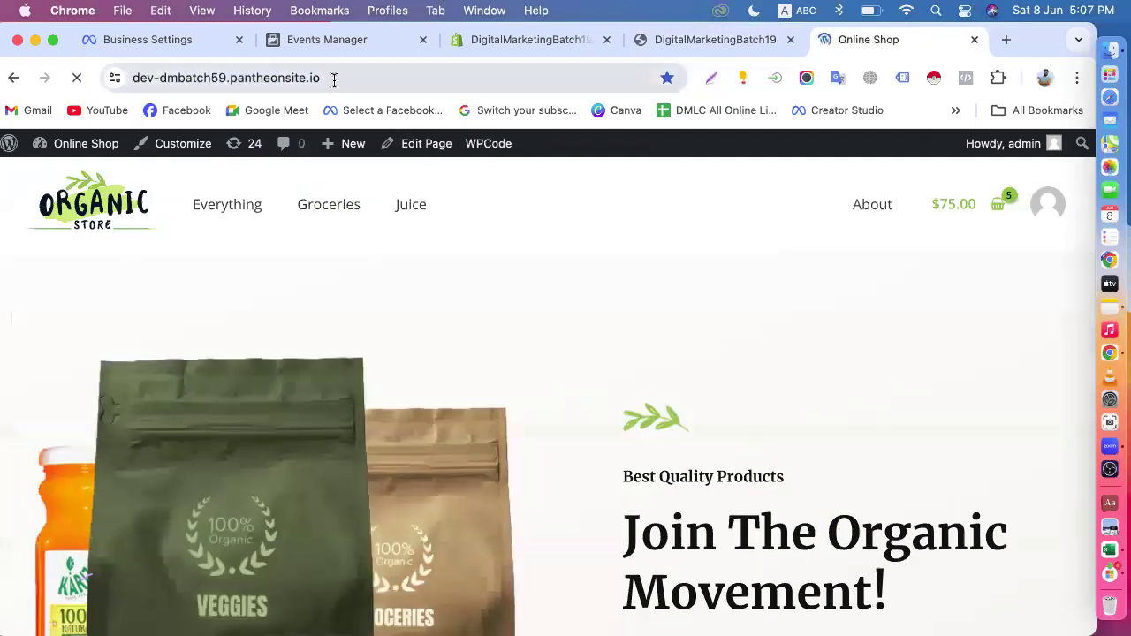
click(332, 78)
click(313, 78)
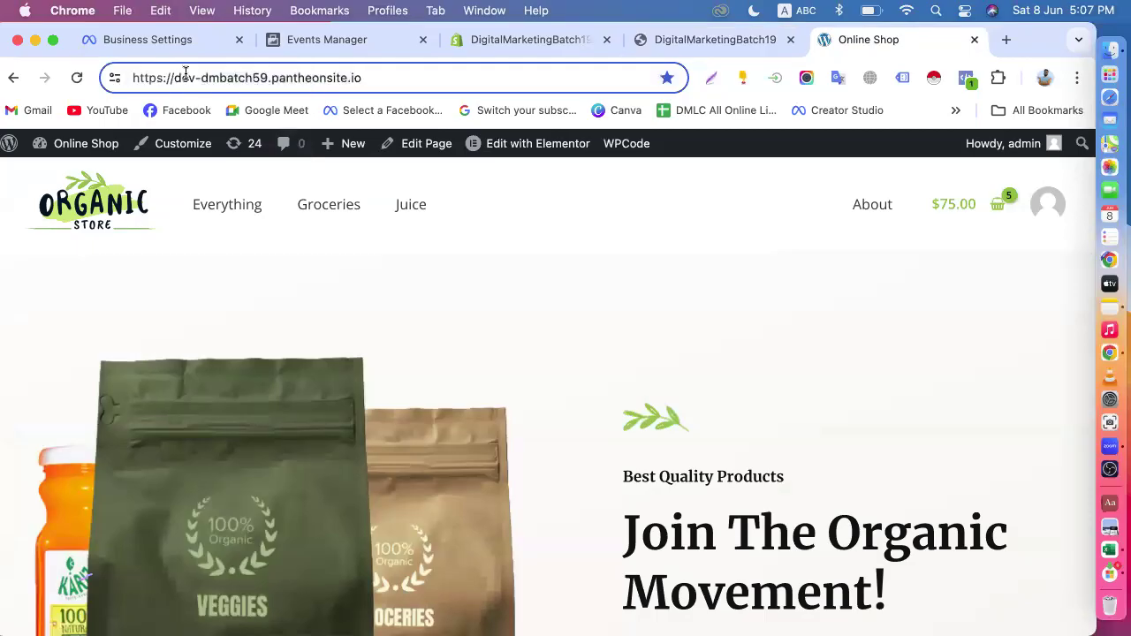
drag(176, 78, 382, 78)
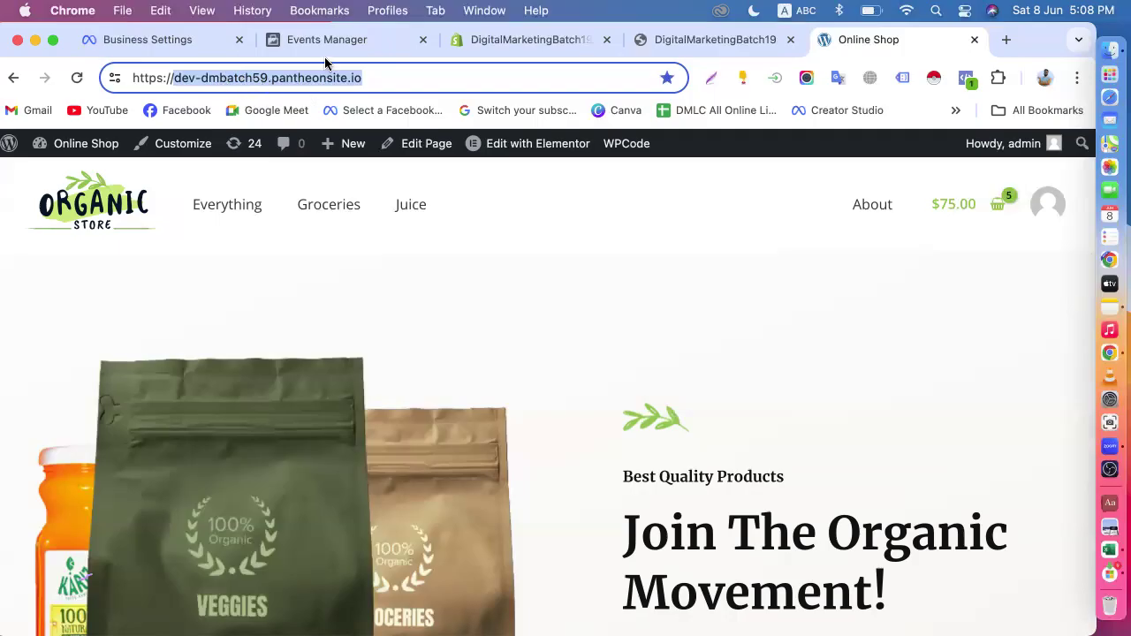
click(244, 74)
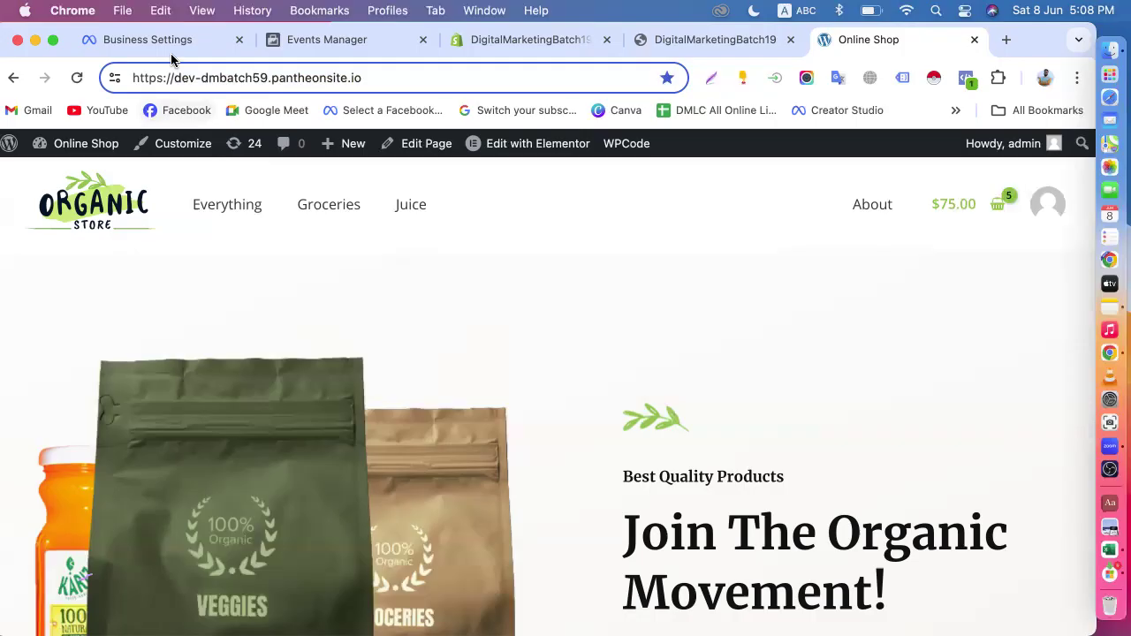
click(363, 77)
drag(346, 78, 175, 75)
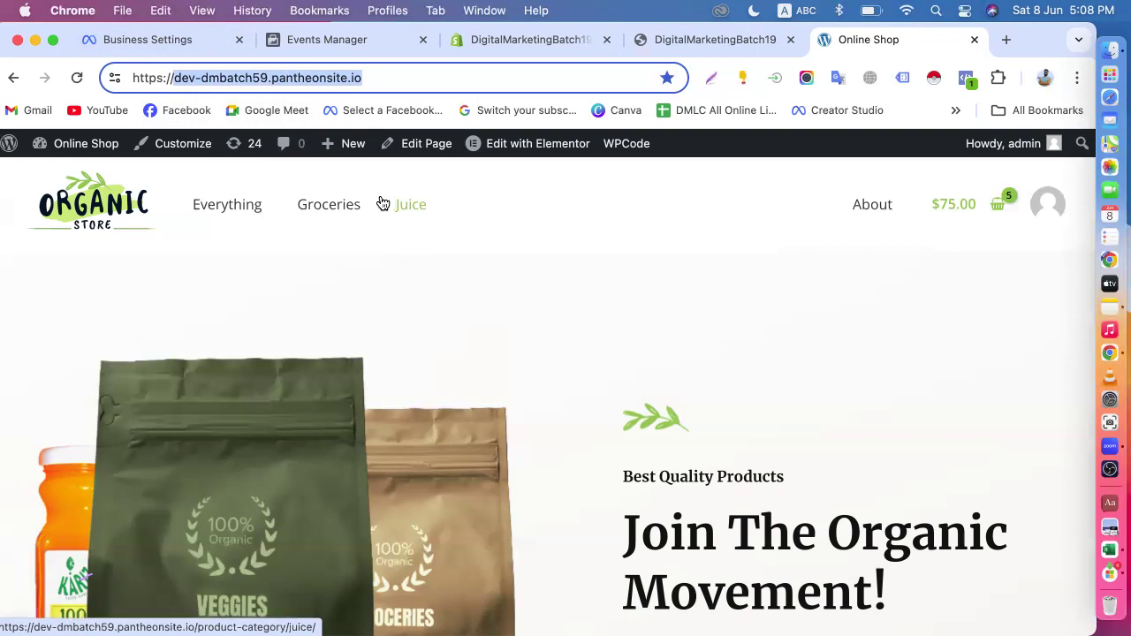
- Switch to Meta Business Settings and open the Domains settings under Brand safety and suitability
click(167, 43)
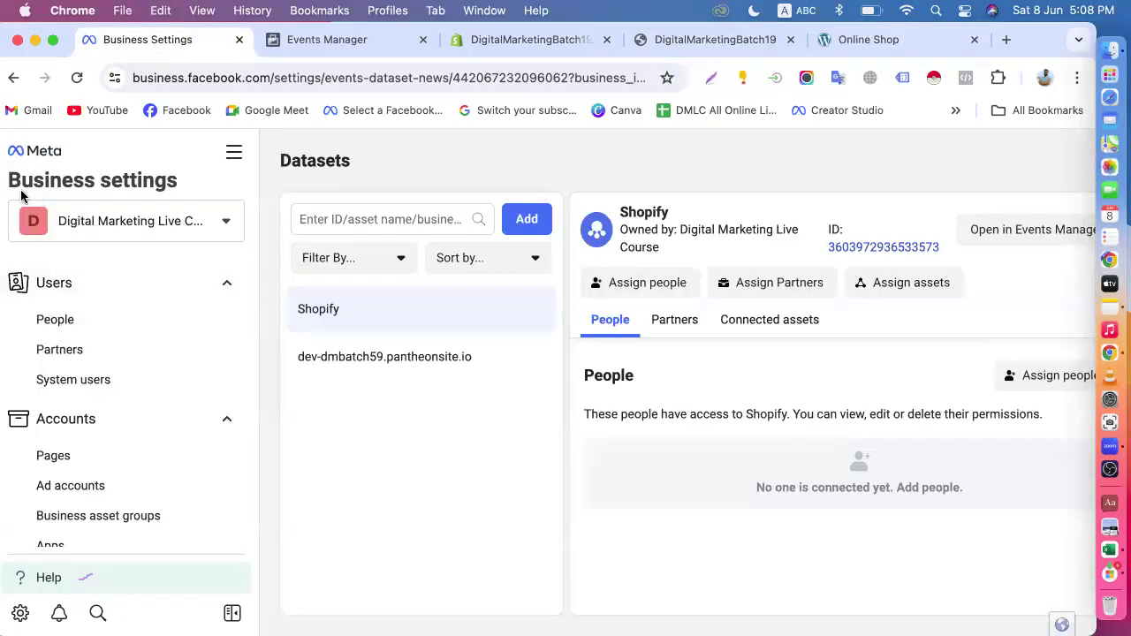
scroll(138, 404, down, 5)
scroll(139, 404, down, 3)
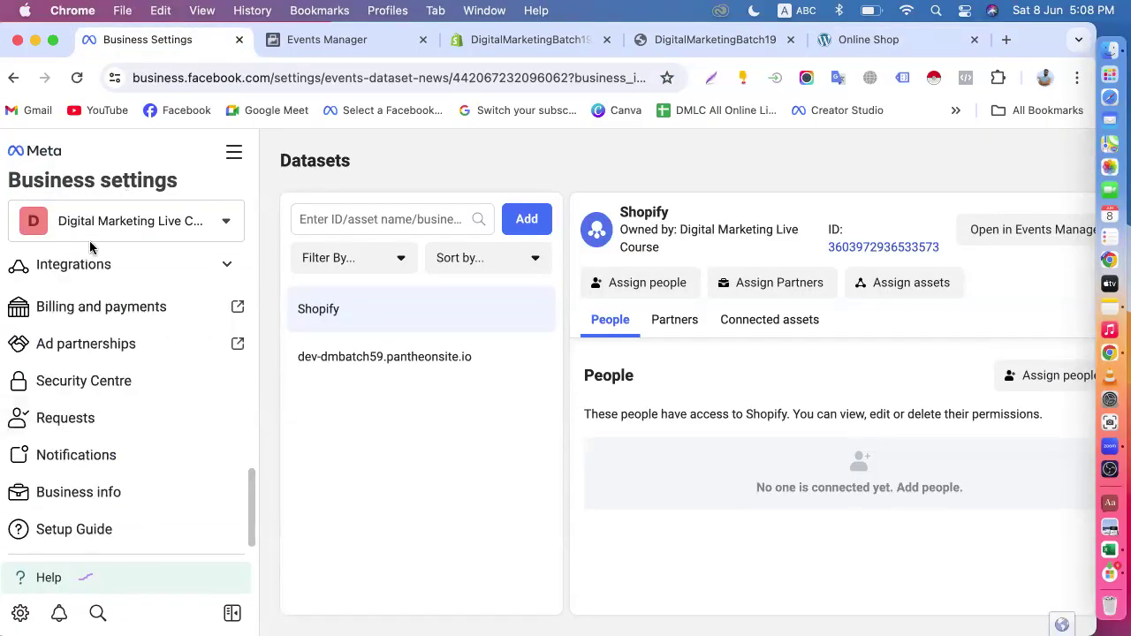
scroll(106, 415, up, 1)
scroll(116, 450, down, 2)
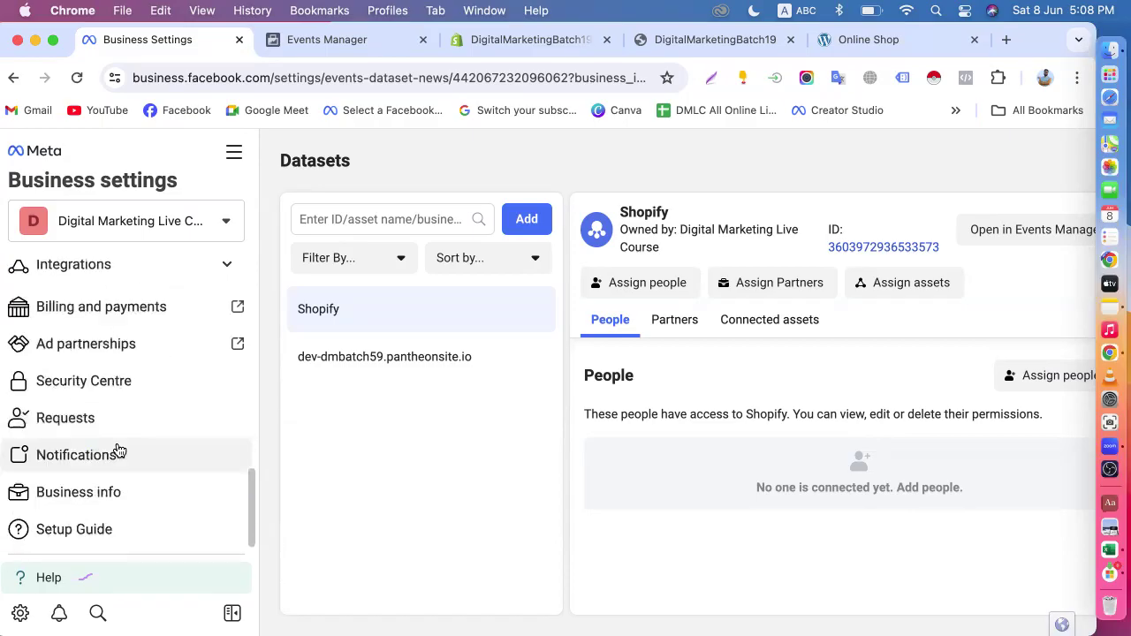
scroll(115, 451, up, 5)
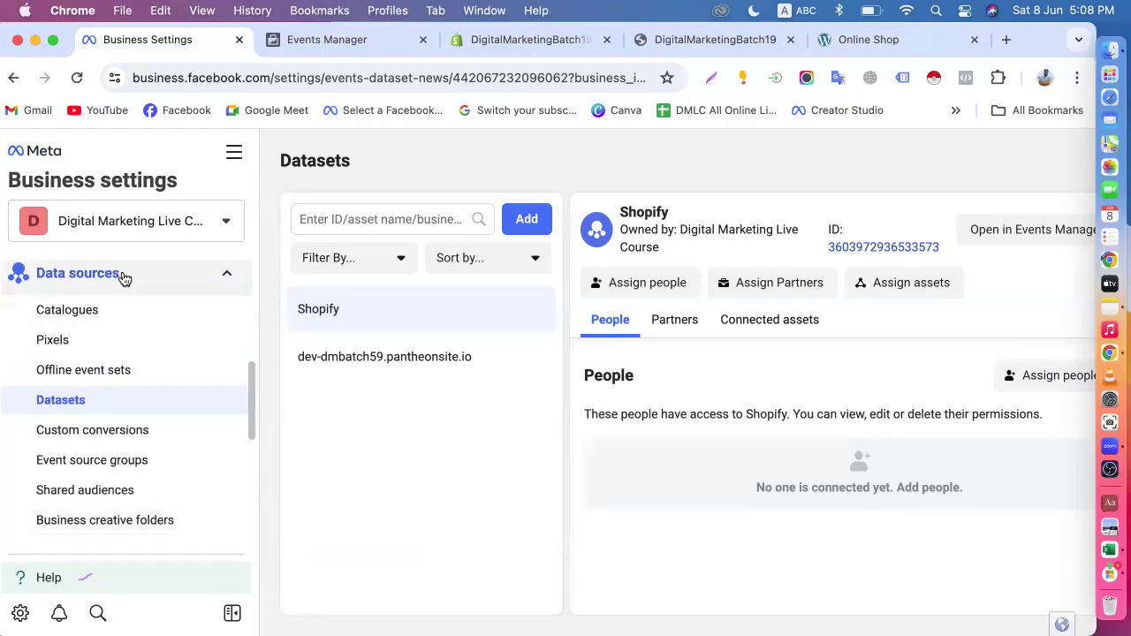
click(121, 274)
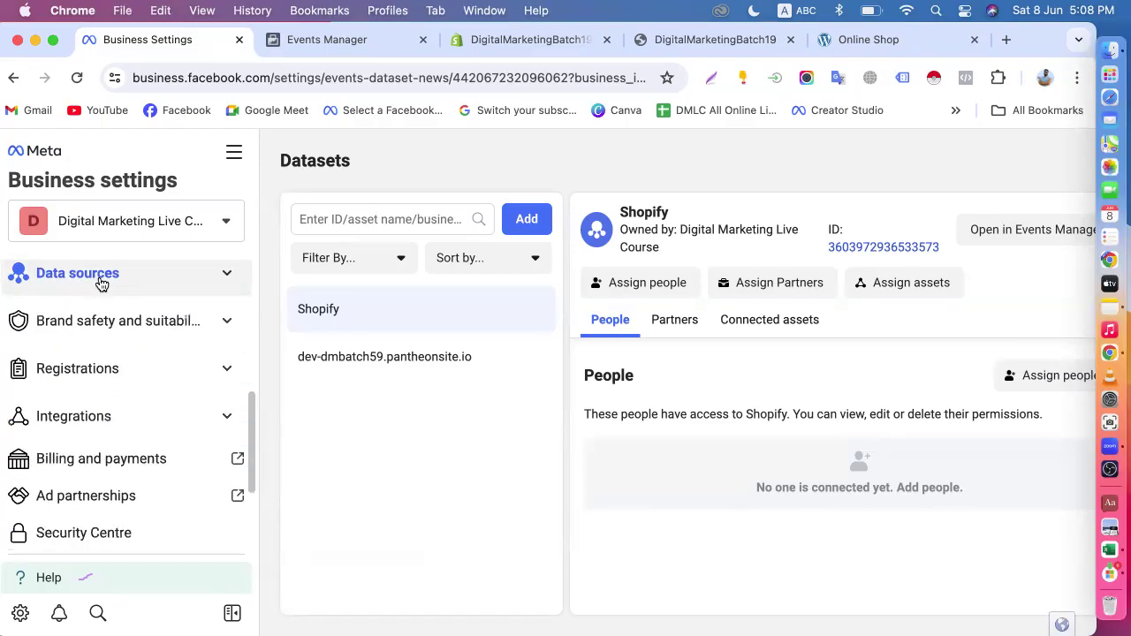
click(88, 329)
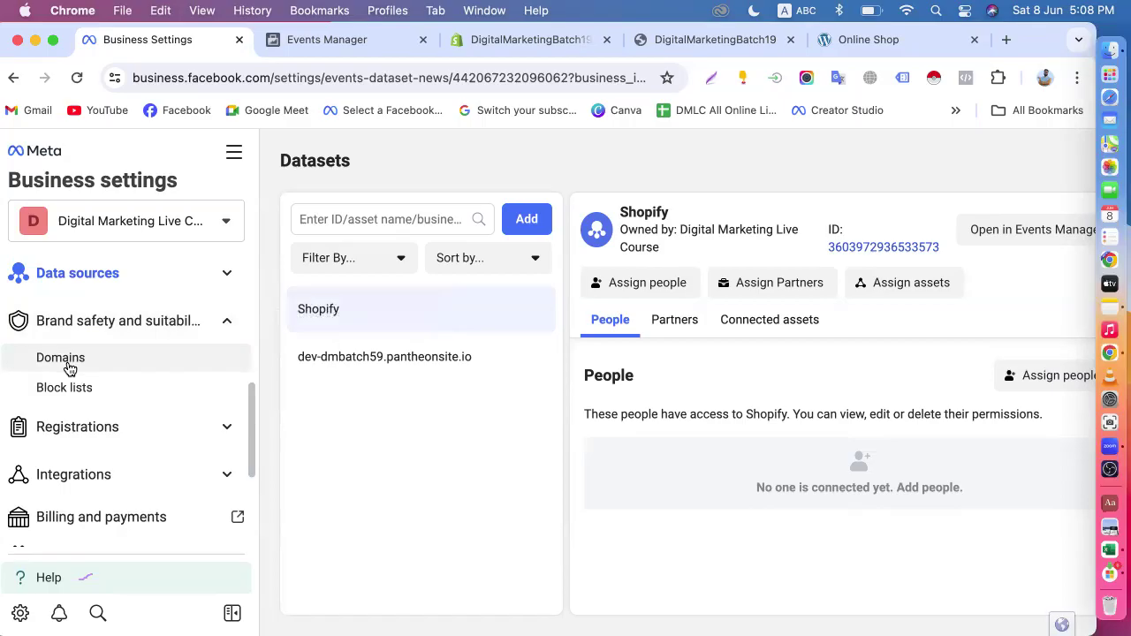
click(63, 363)
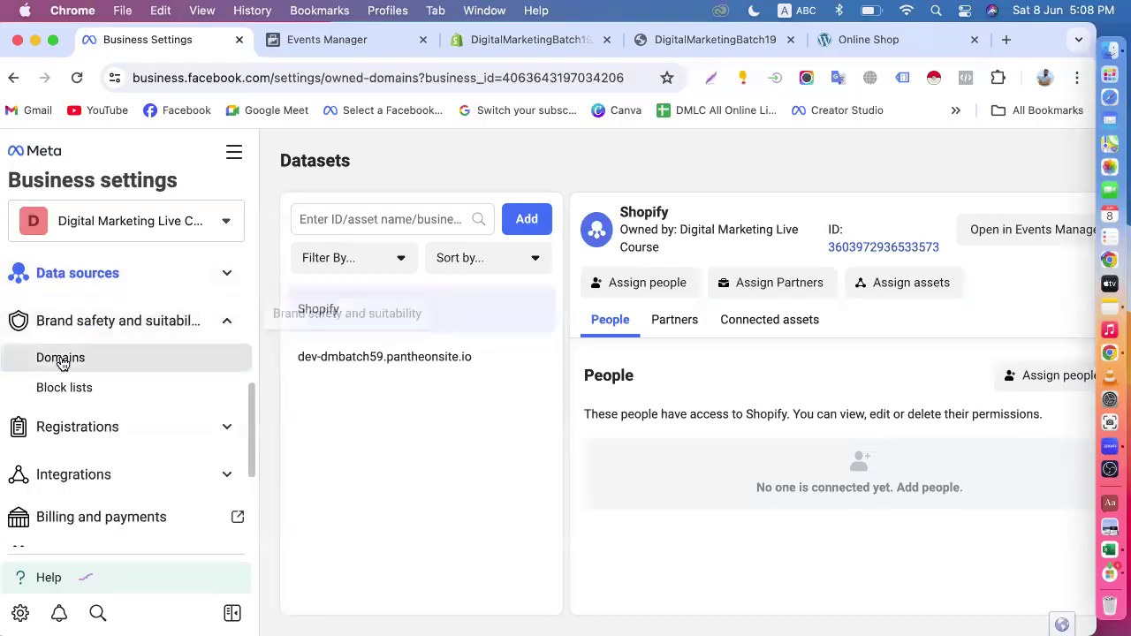
click(92, 322)
click(84, 331)
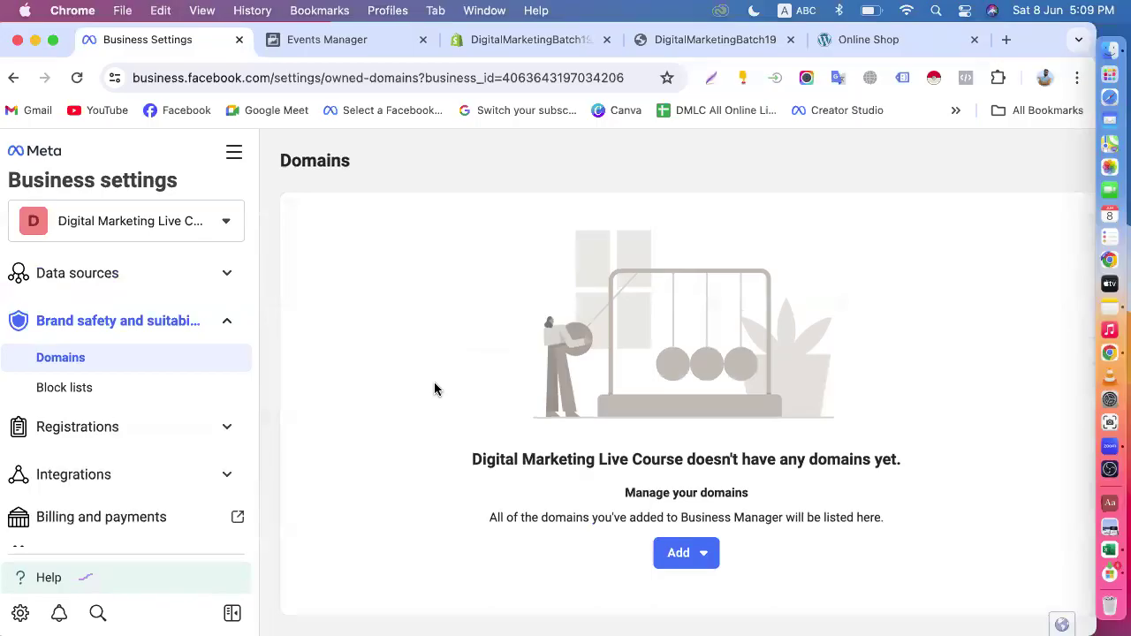
- Start creating a new domain for the Digital Marketing Live Course business
click(680, 557)
click(681, 558)
click(682, 557)
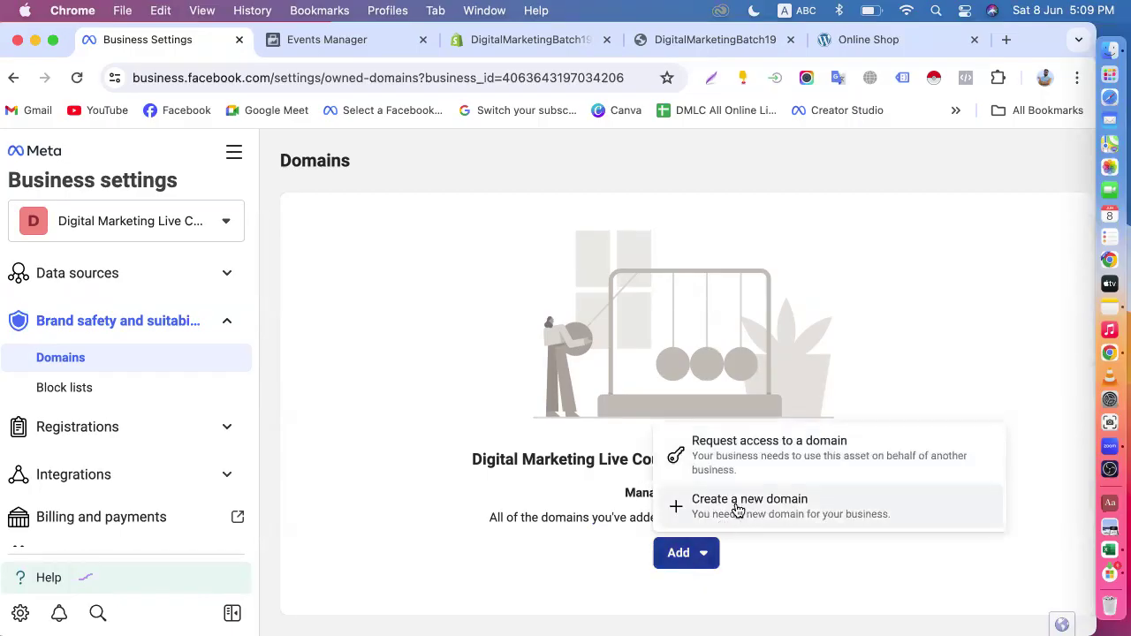
click(738, 509)
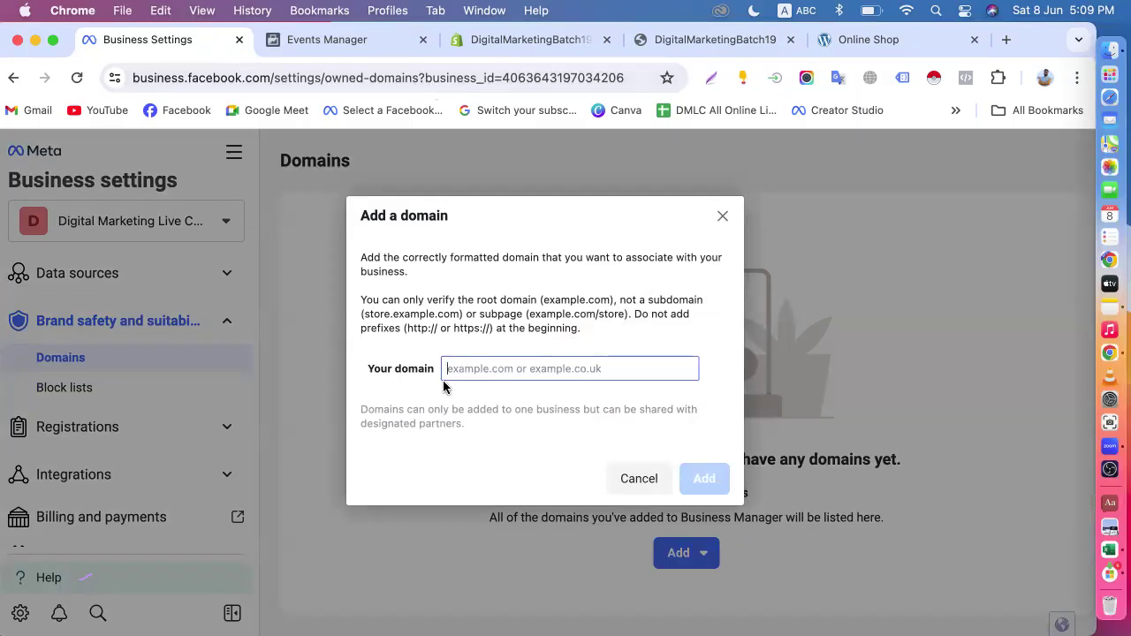
click(530, 38)
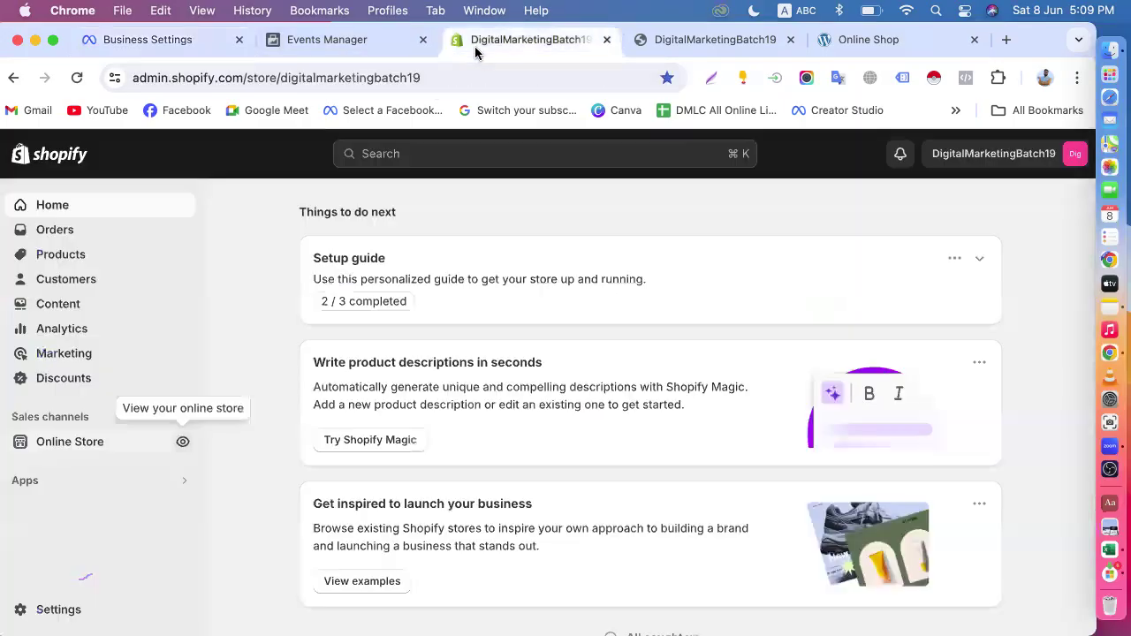
click(659, 40)
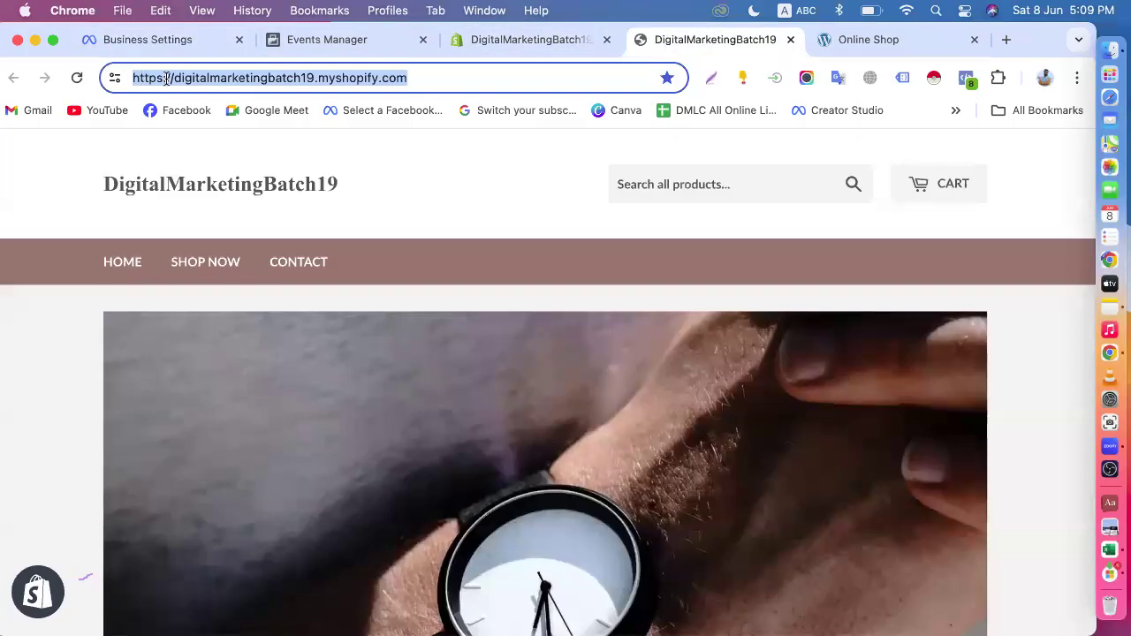
click(835, 44)
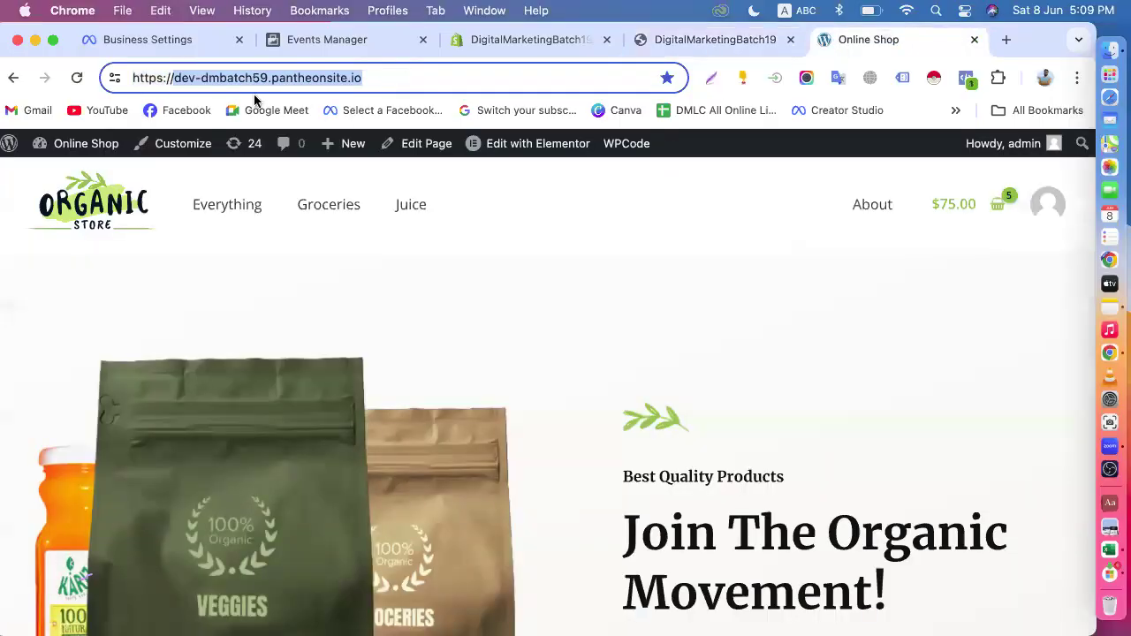
click(177, 78)
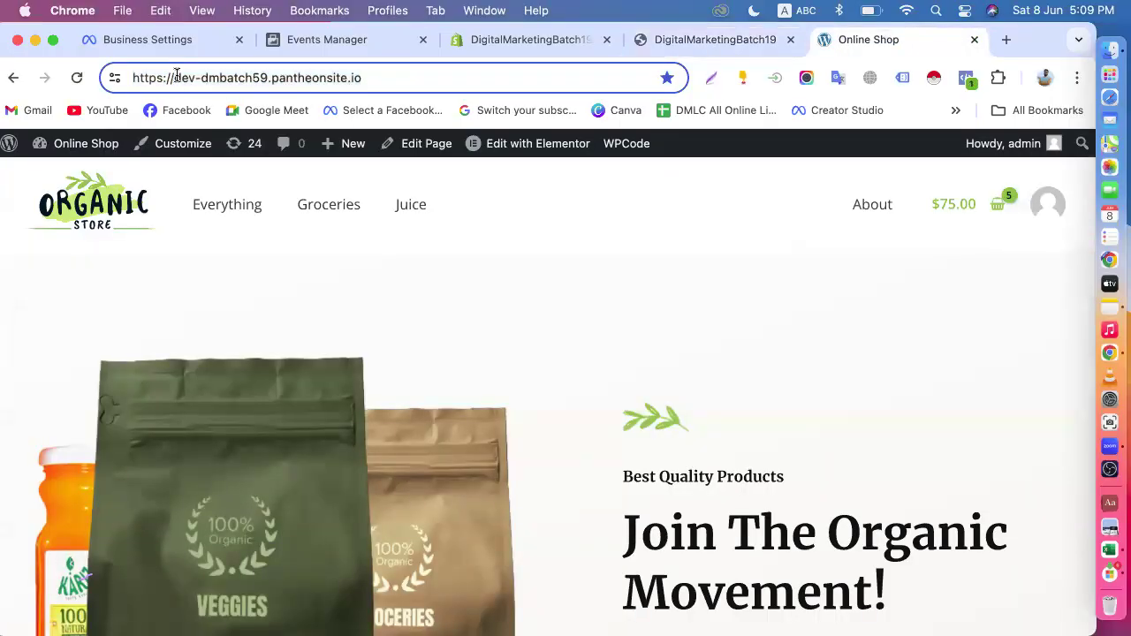
drag(173, 78, 365, 77)
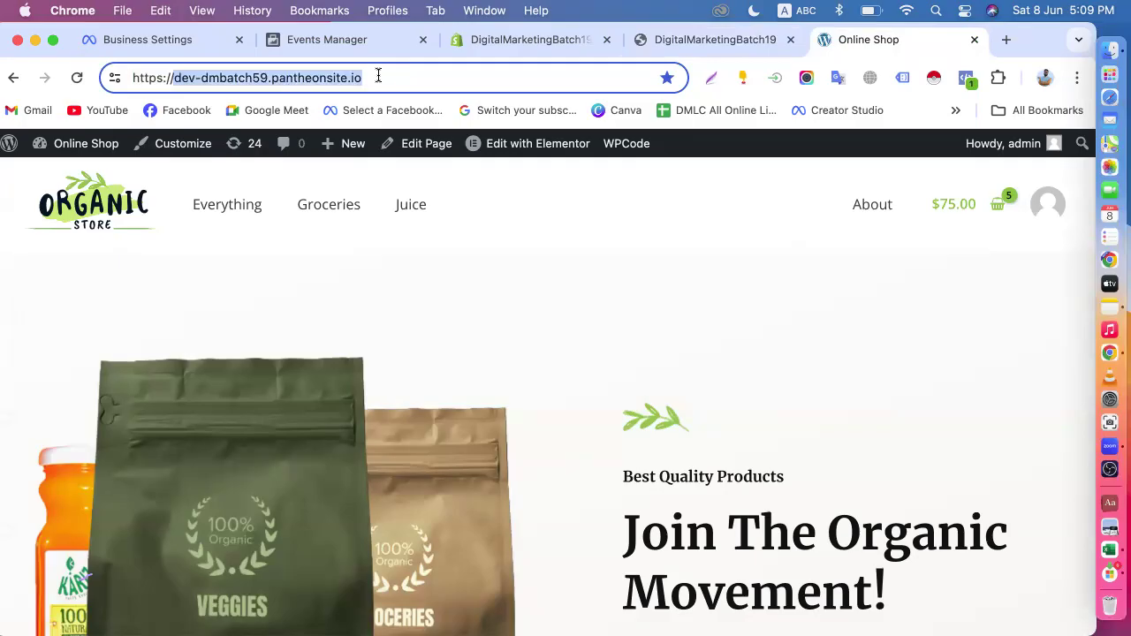
click(203, 45)
drag(407, 327, 492, 330)
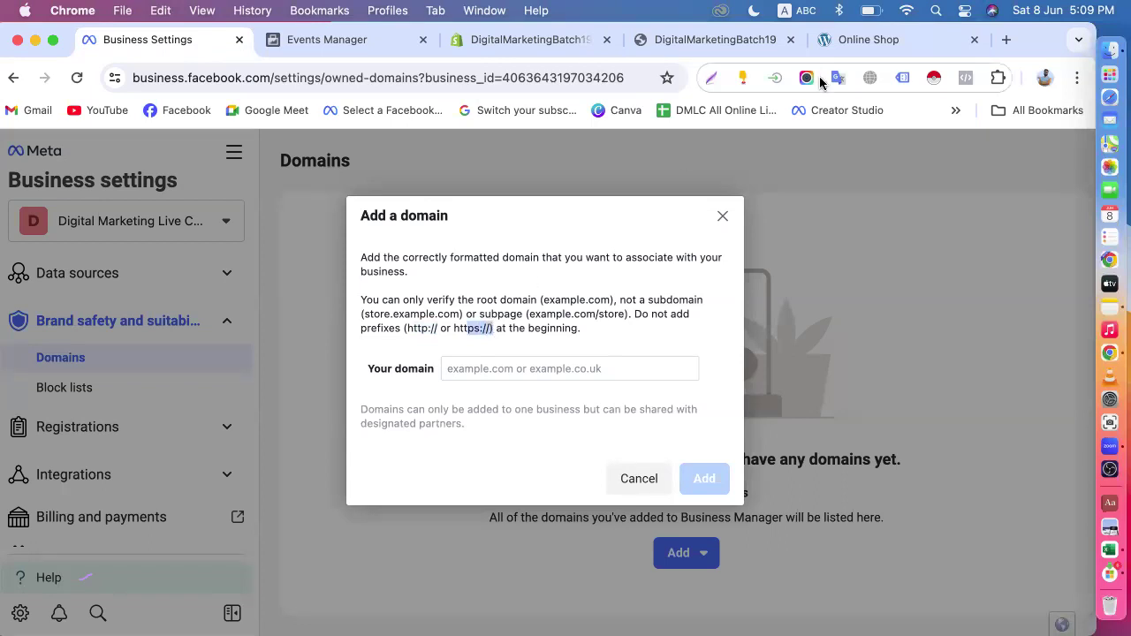
click(850, 44)
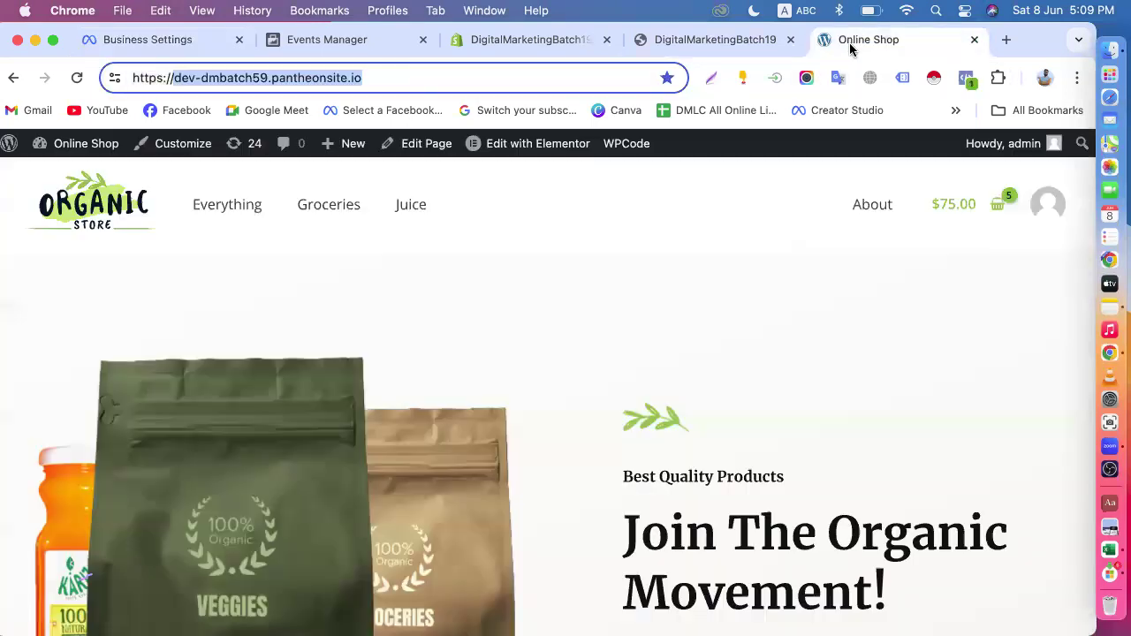
right_click(314, 83)
click(348, 228)
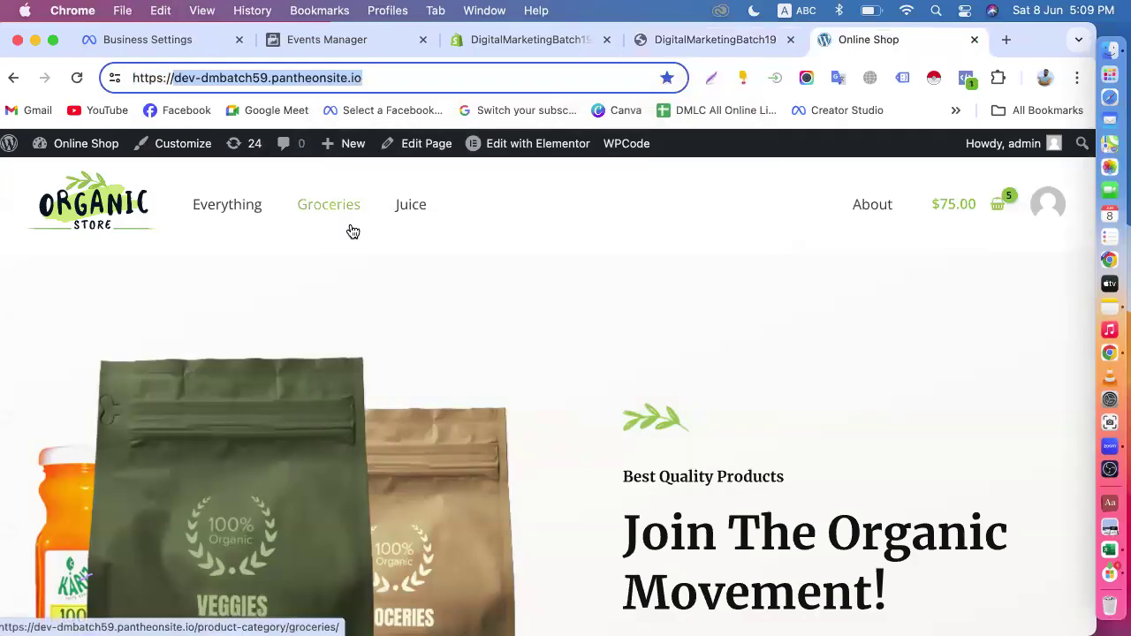
- Return to the Add a domain form in Meta Business Settings and activate its domain field
click(176, 42)
click(495, 378)
right_click(495, 377)
click(434, 408)
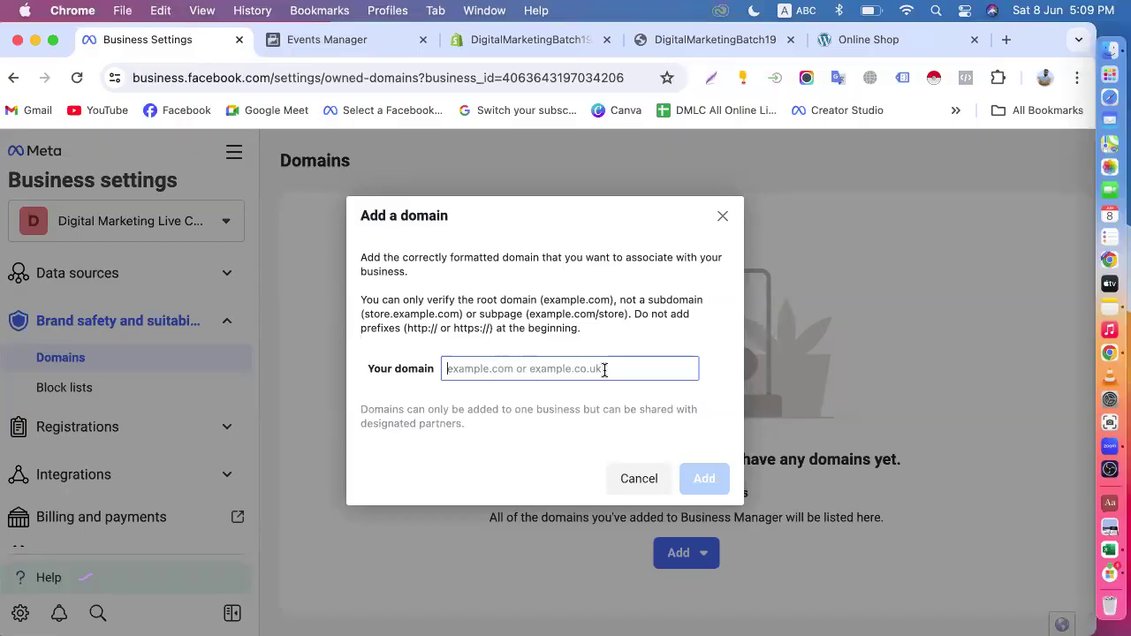
right_click(605, 369)
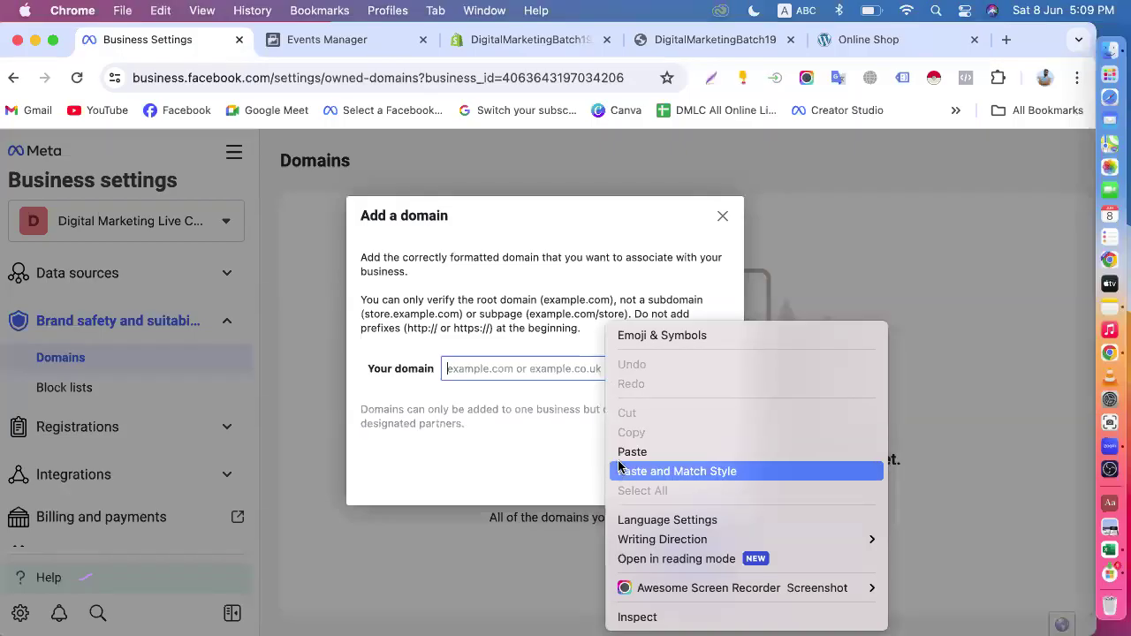
- Open the Daraz online shop (daraz.com.bd) in a new tab and go to its home page
click(1005, 41)
text(4)
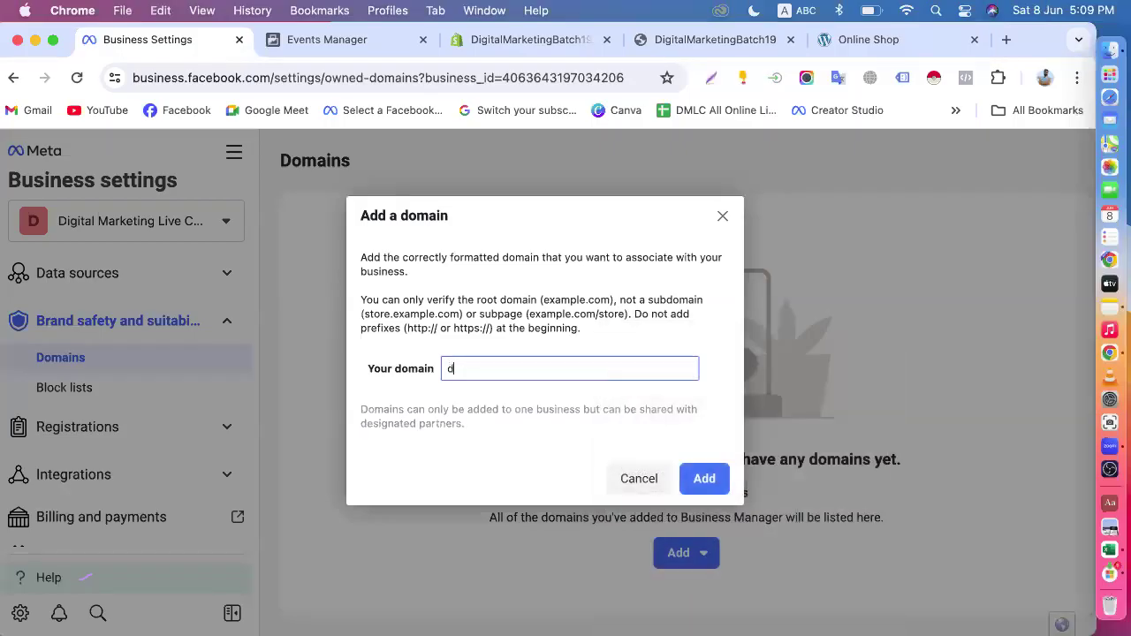
click(1004, 42)
click(1005, 41)
text(d)
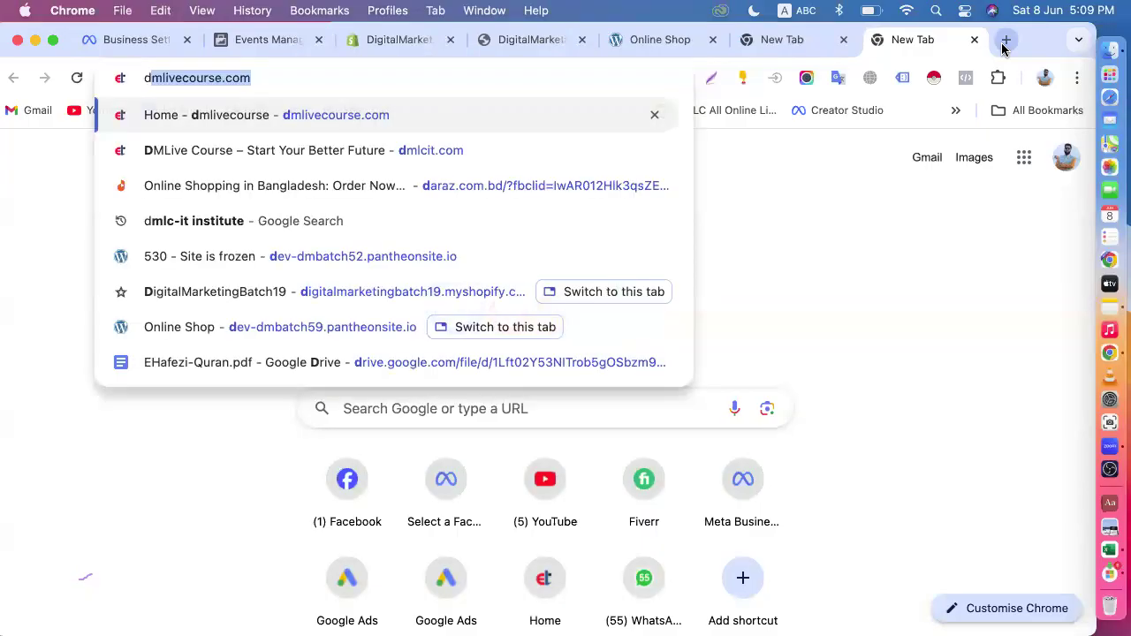
text(ar)
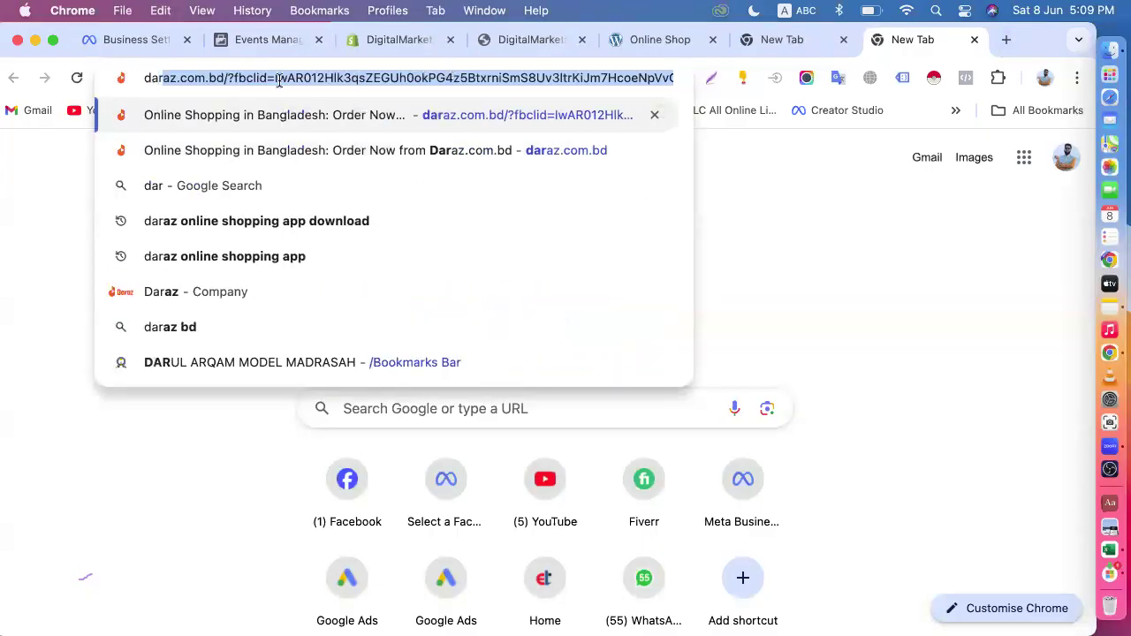
click(228, 78)
key(Return)
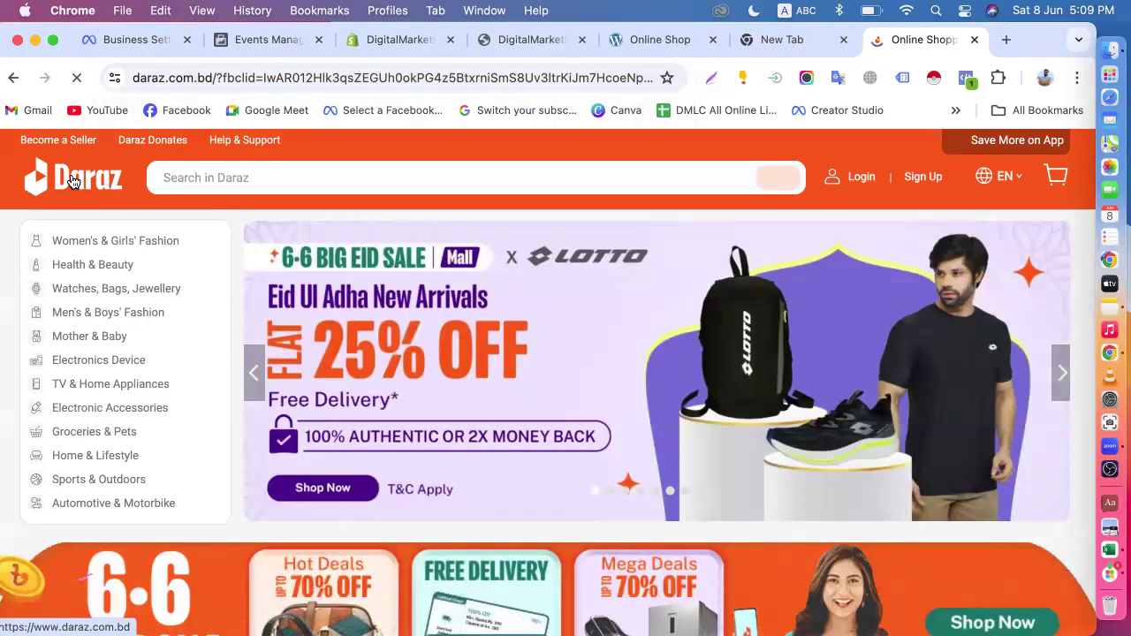
click(71, 181)
drag(210, 78, 132, 78)
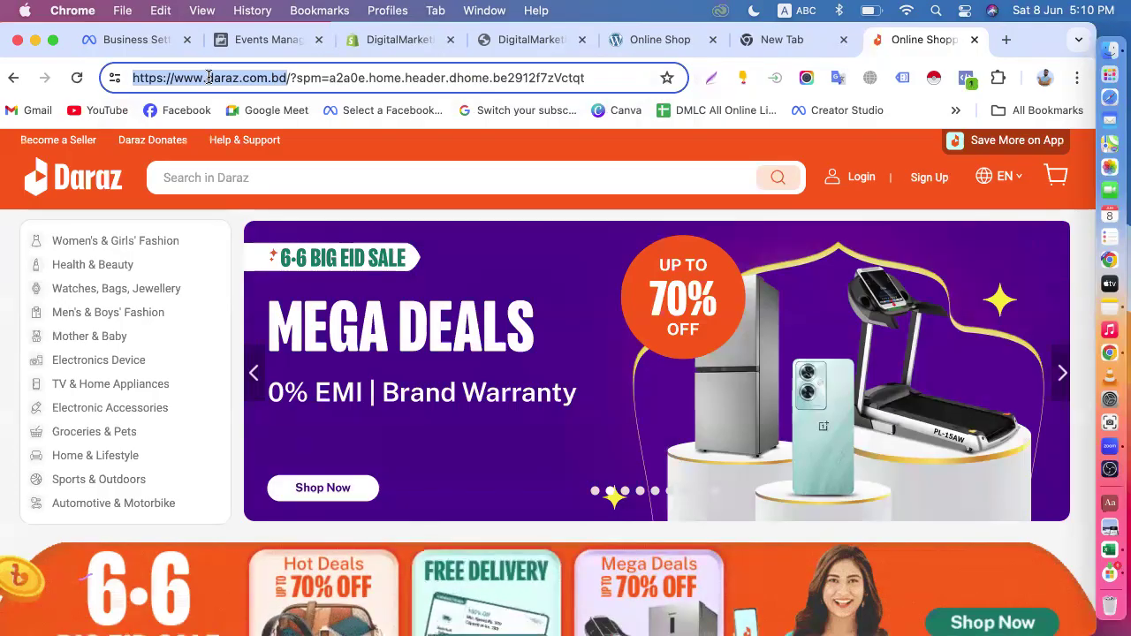
click(207, 76)
drag(207, 77, 284, 77)
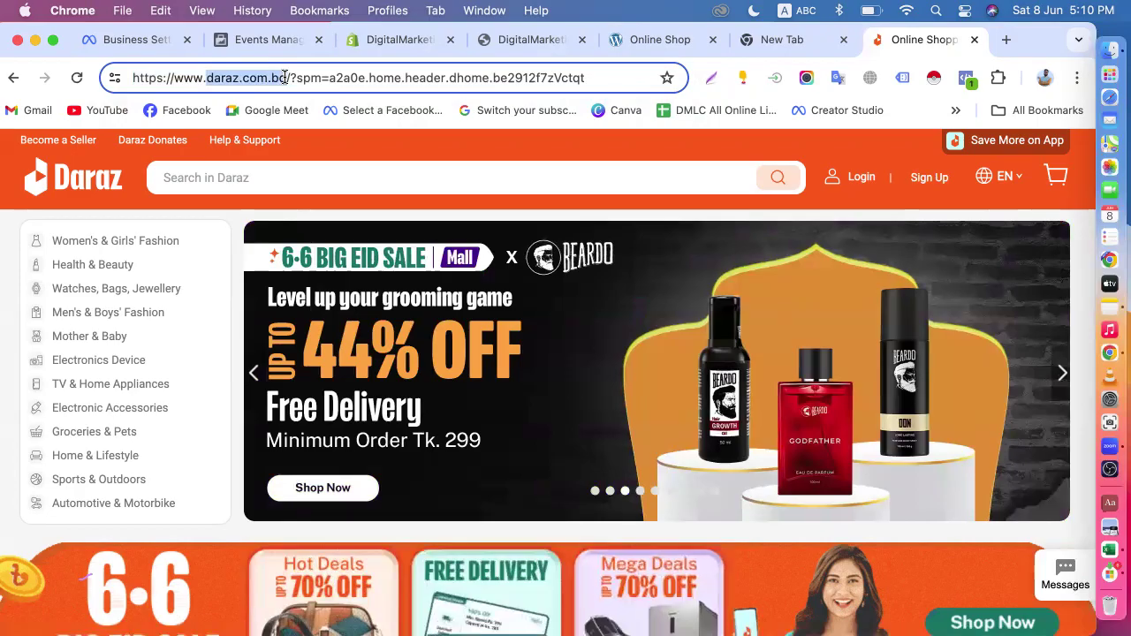
mouse_move(190, 381)
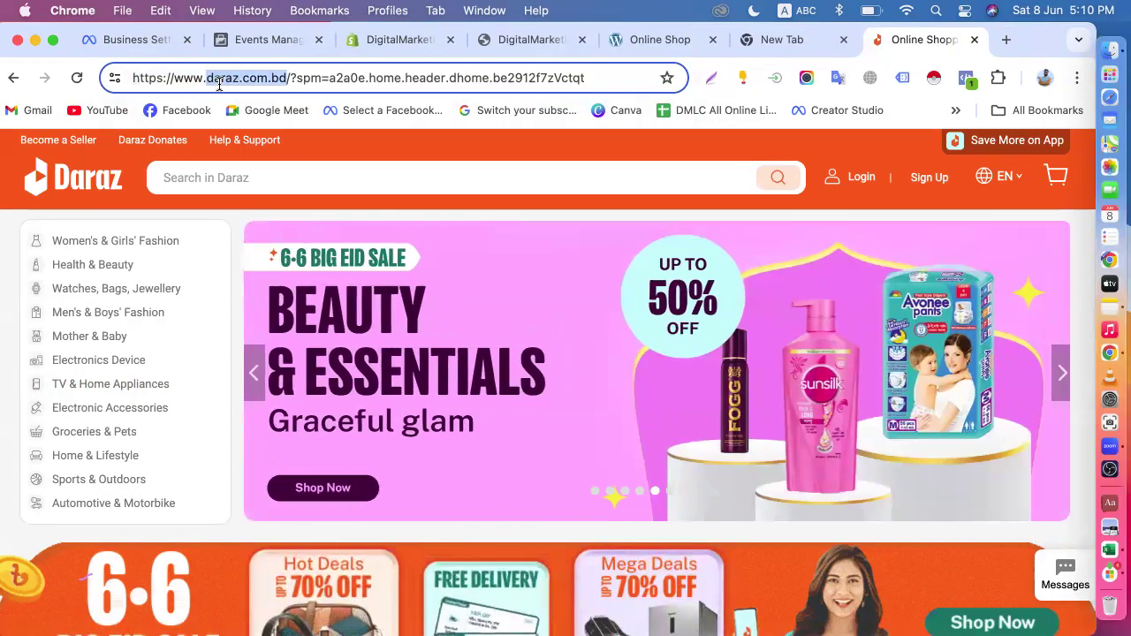
- Add dev-dmbatch59.pantheonsite.io as a domain in Meta Business Settings
click(176, 49)
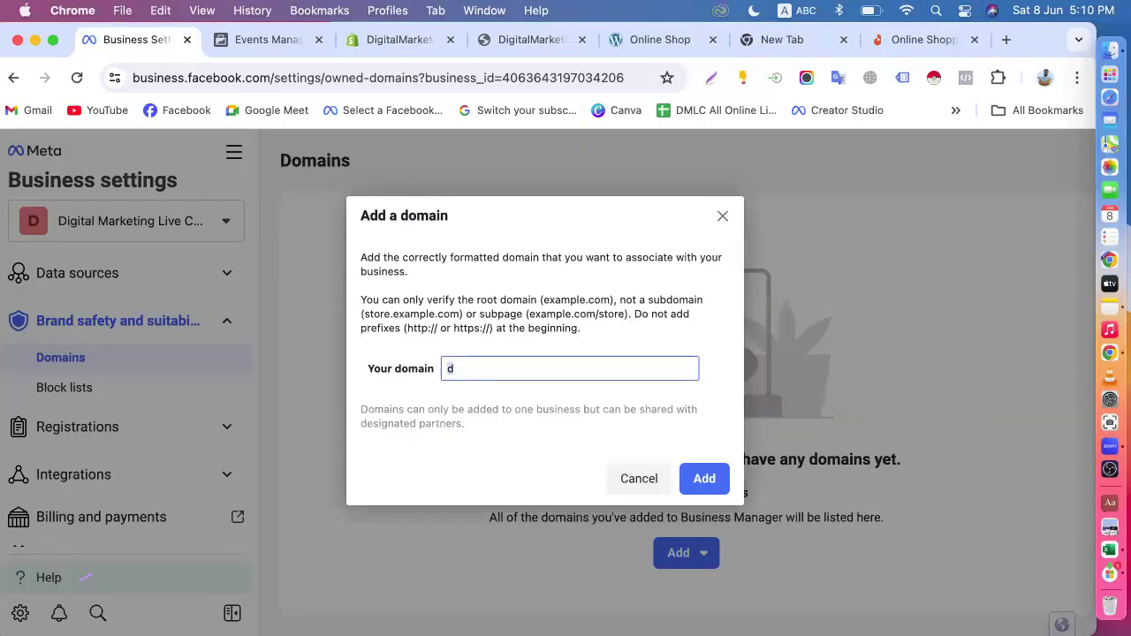
key(super+v)
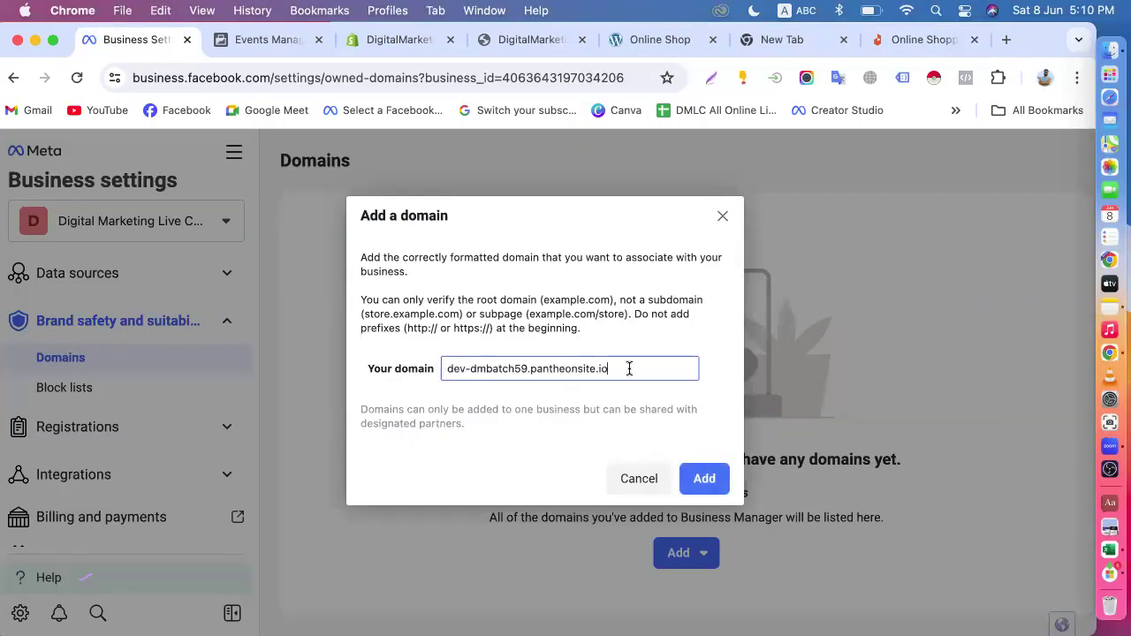
click(713, 488)
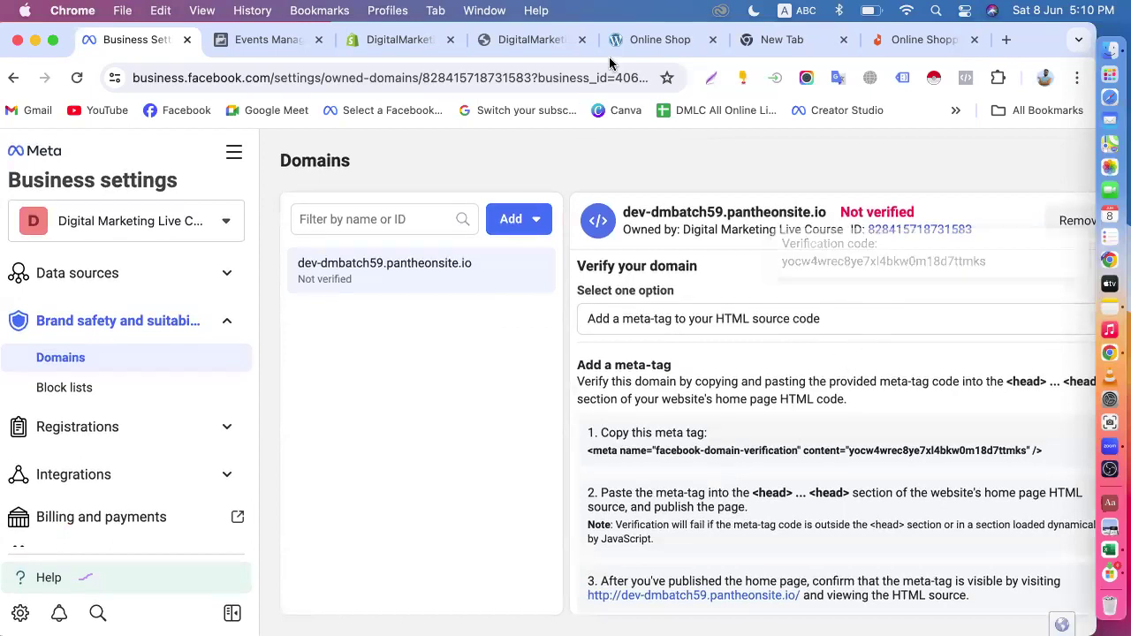
- Look at the WordPress shop's home page and review the meta-tag verification instructions for its domain in Meta Business Settings
click(661, 39)
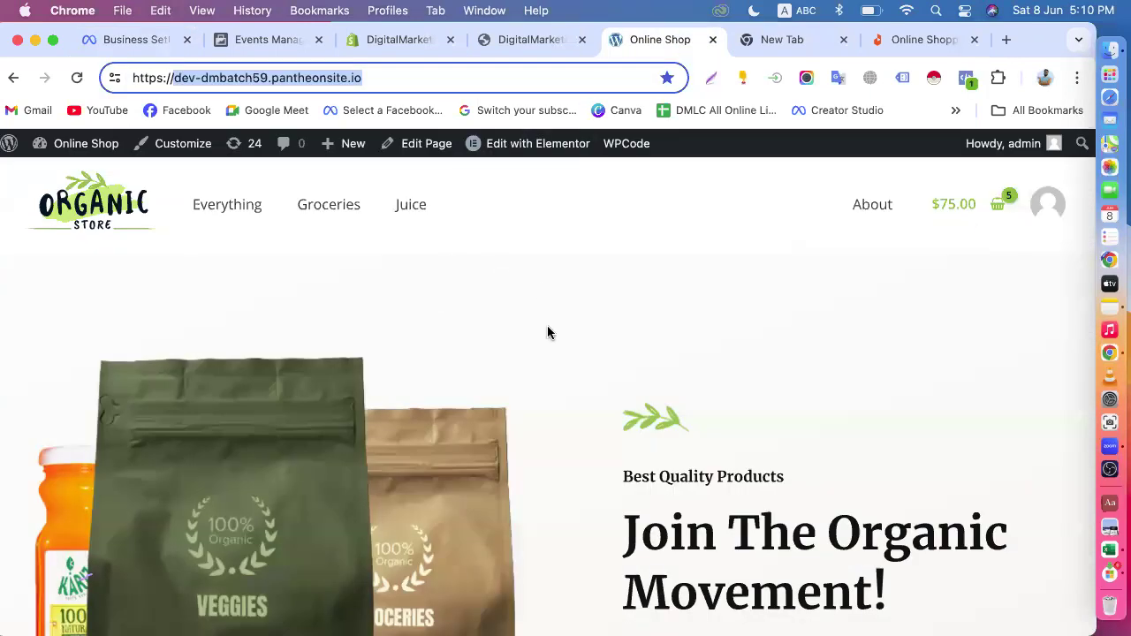
click(151, 41)
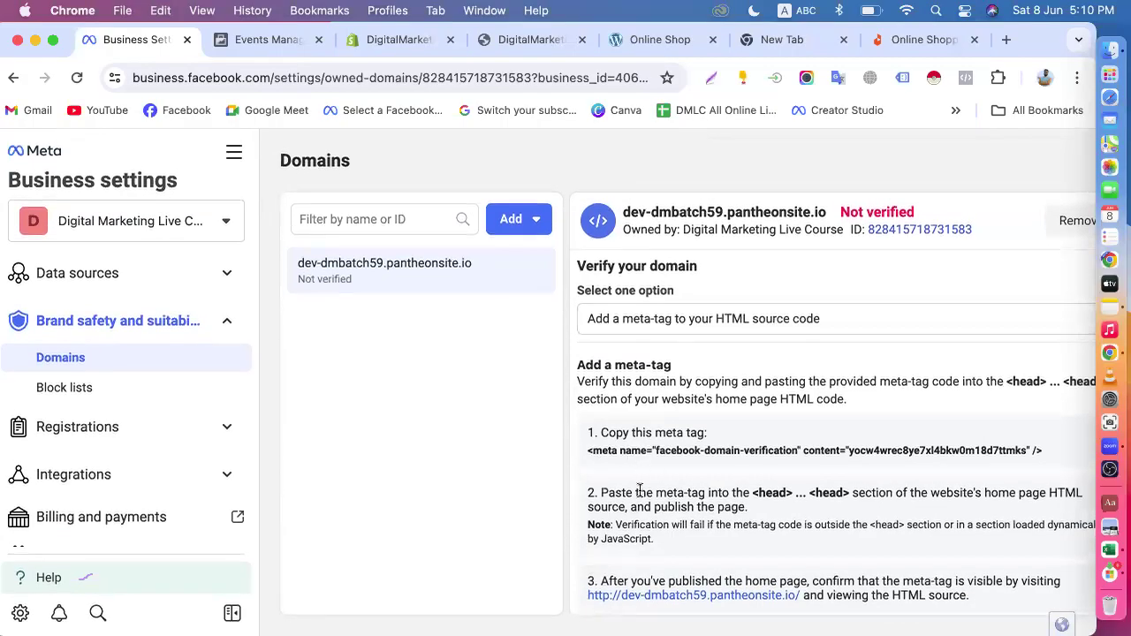
click(758, 456)
- Switch to the WordPress shop and open its wp-admin dashboard
click(646, 40)
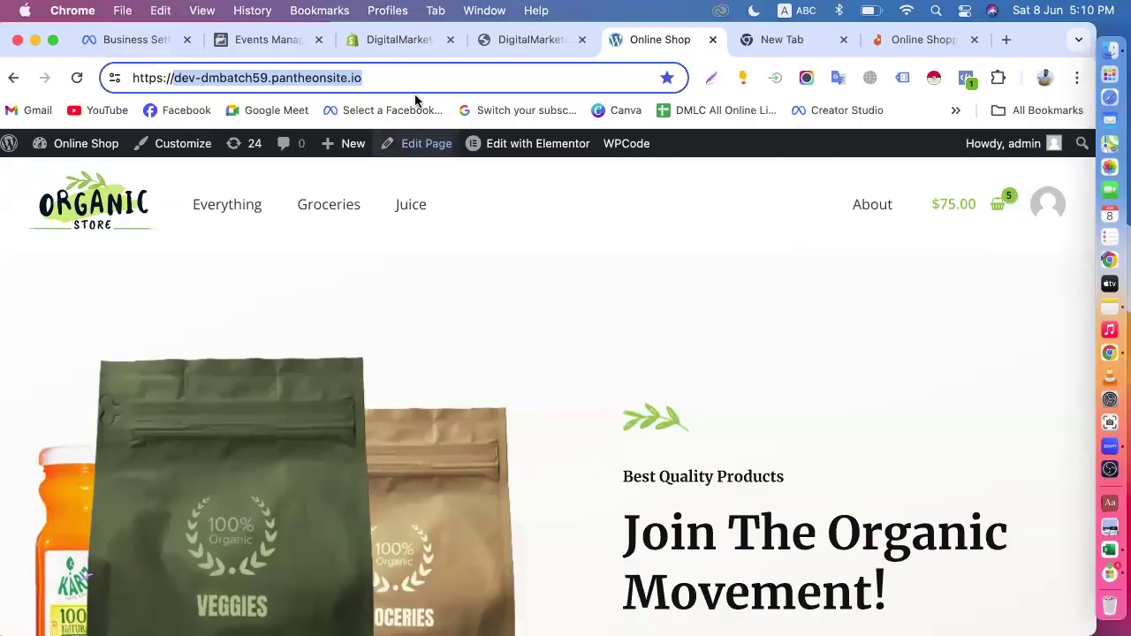
click(382, 82)
text(/)
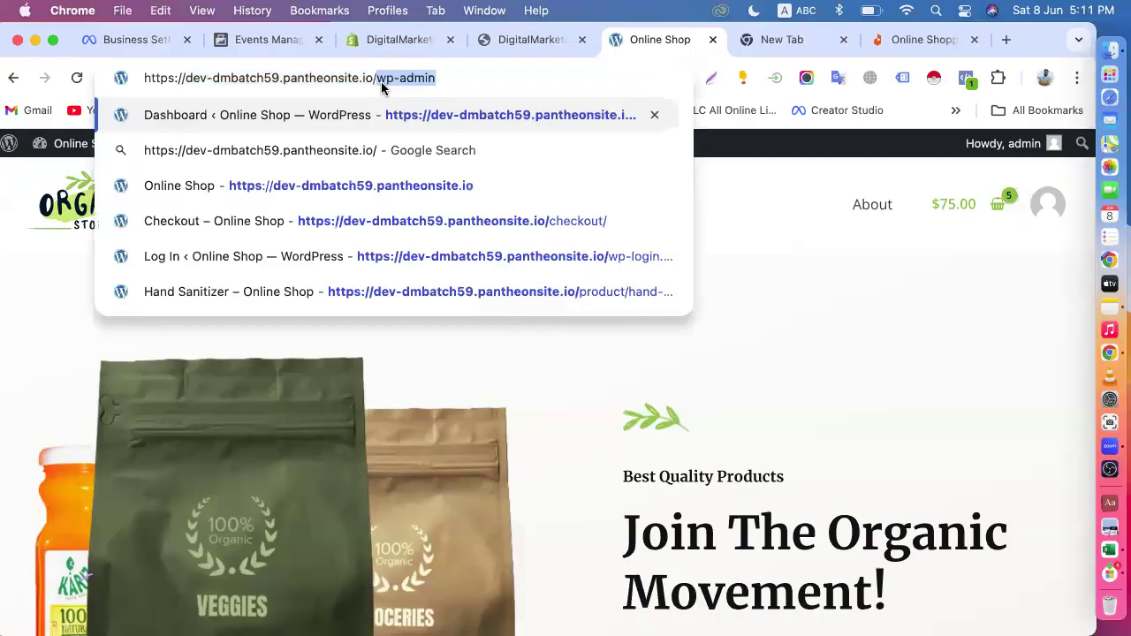
key(Return)
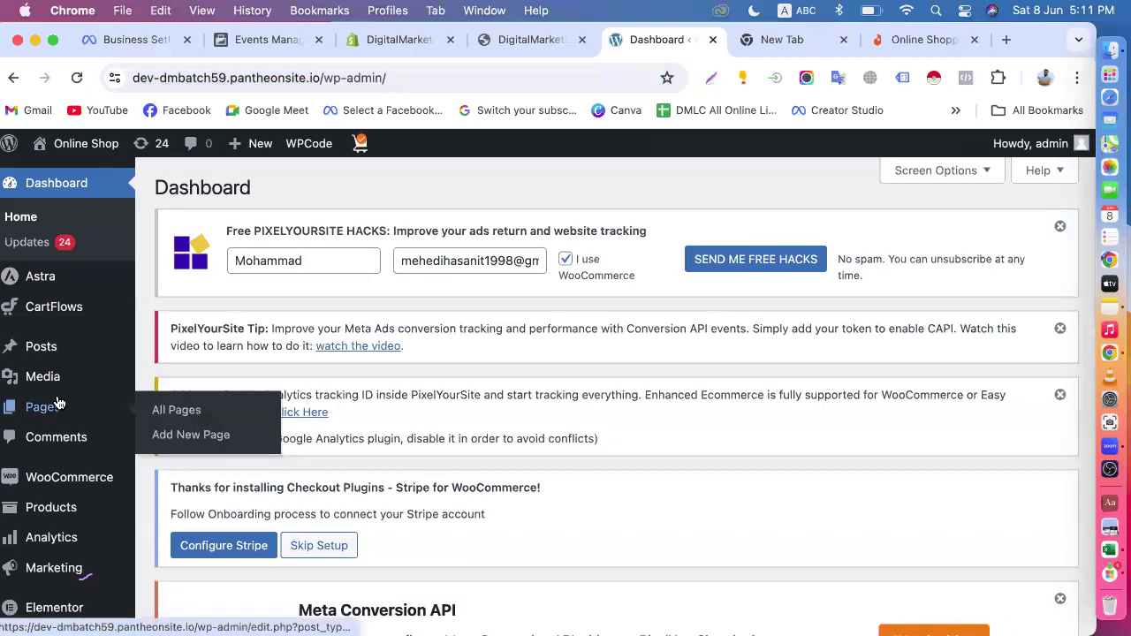
- Open the page for adding a new plugin in the WordPress admin area
scroll(57, 402, down, 3)
scroll(57, 402, down, 3)
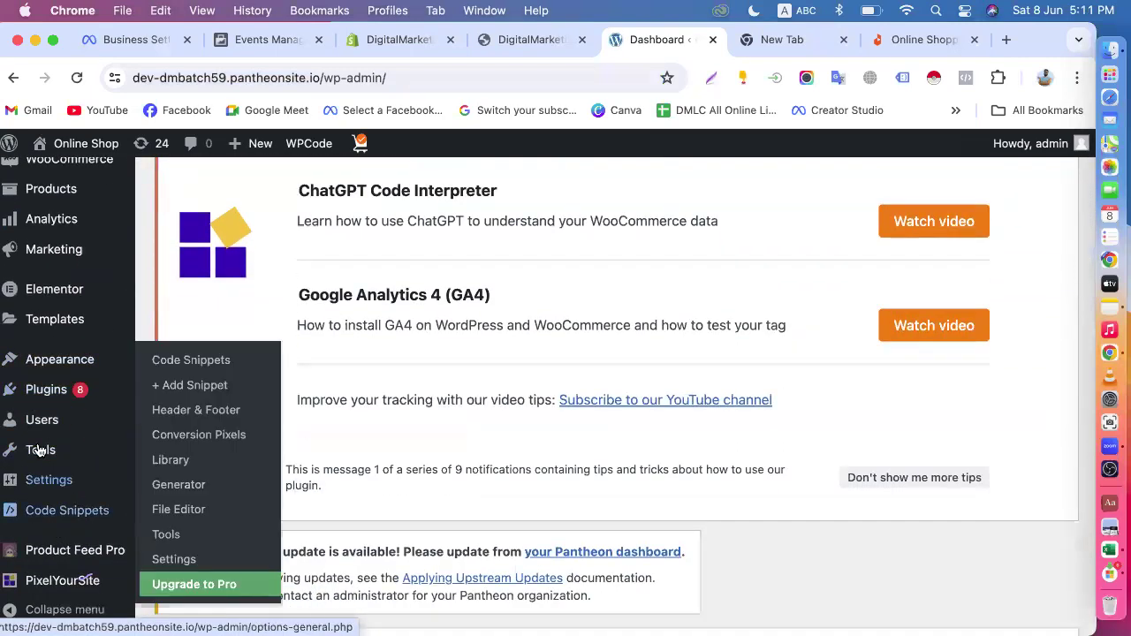
mouse_move(52, 394)
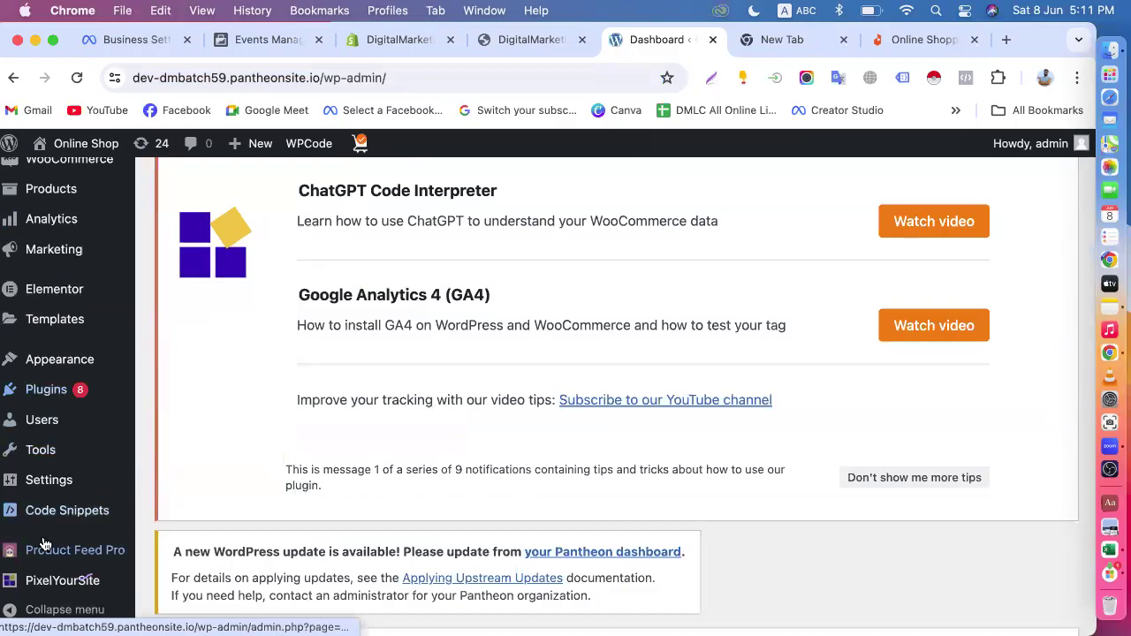
mouse_move(40, 579)
mouse_move(44, 434)
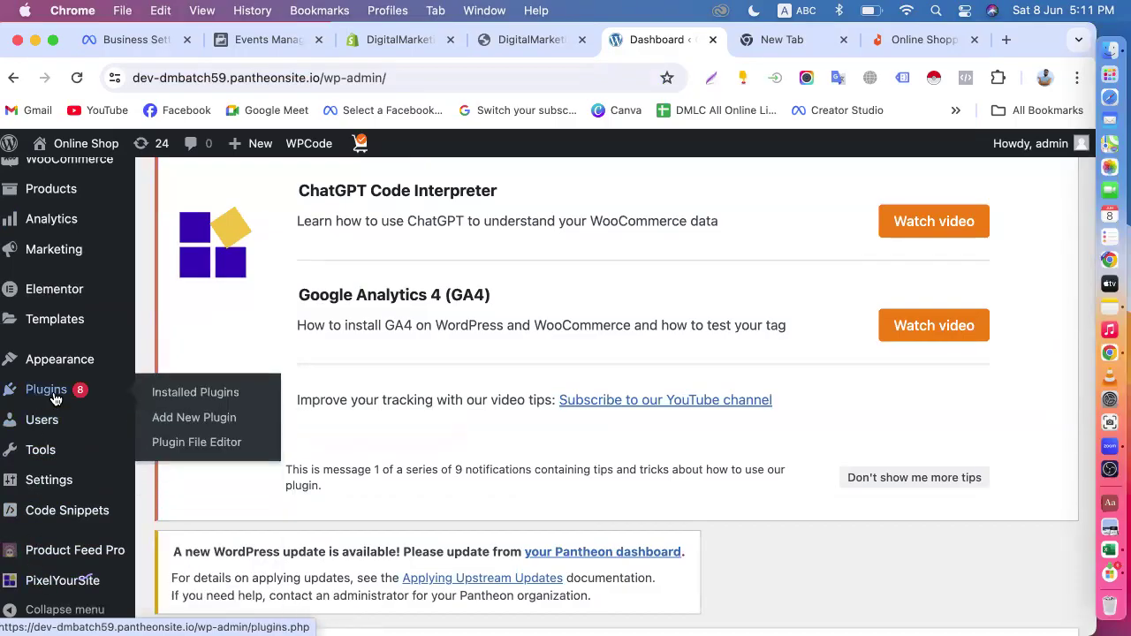
click(194, 417)
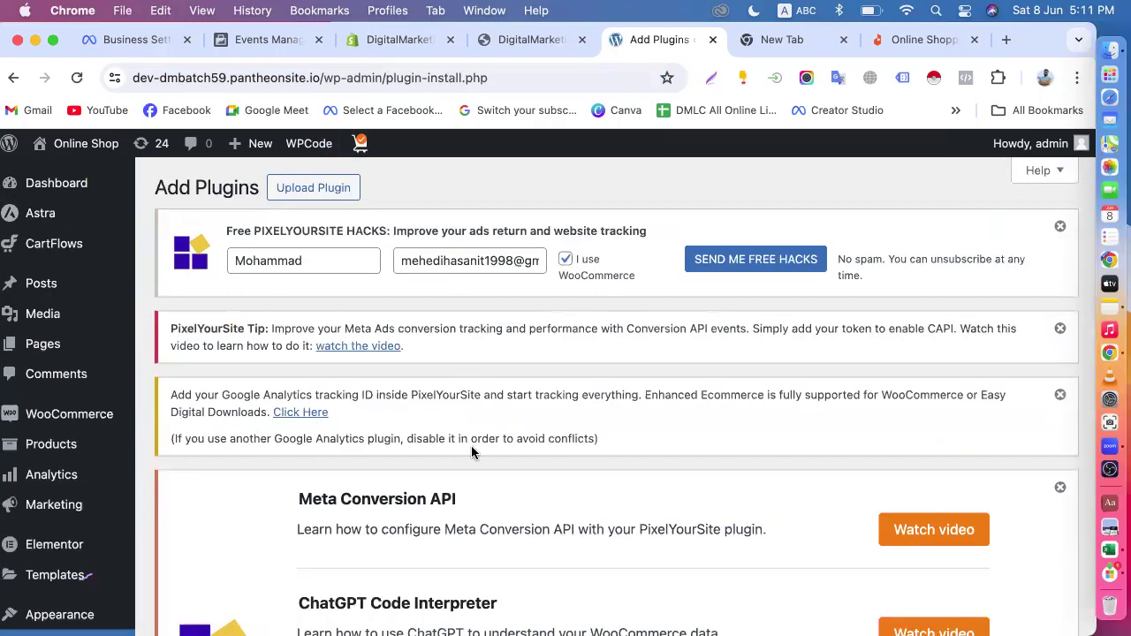
- Search the plugin directory for "facebook domain", browse the results, and clear the search
scroll(471, 450, down, 5)
scroll(471, 445, down, 9)
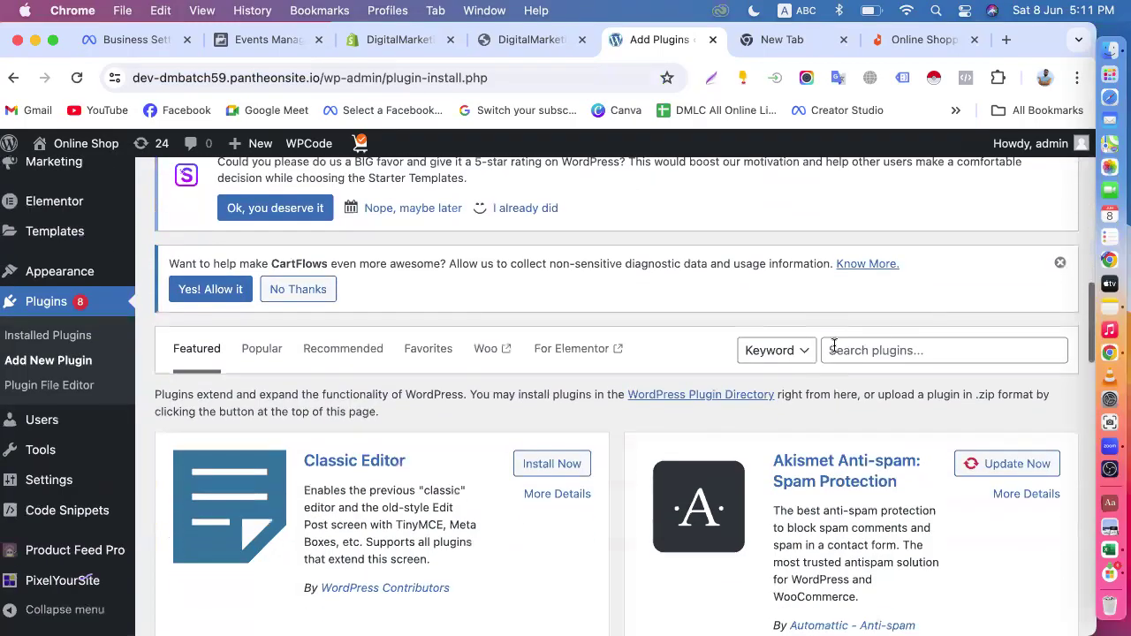
click(875, 349)
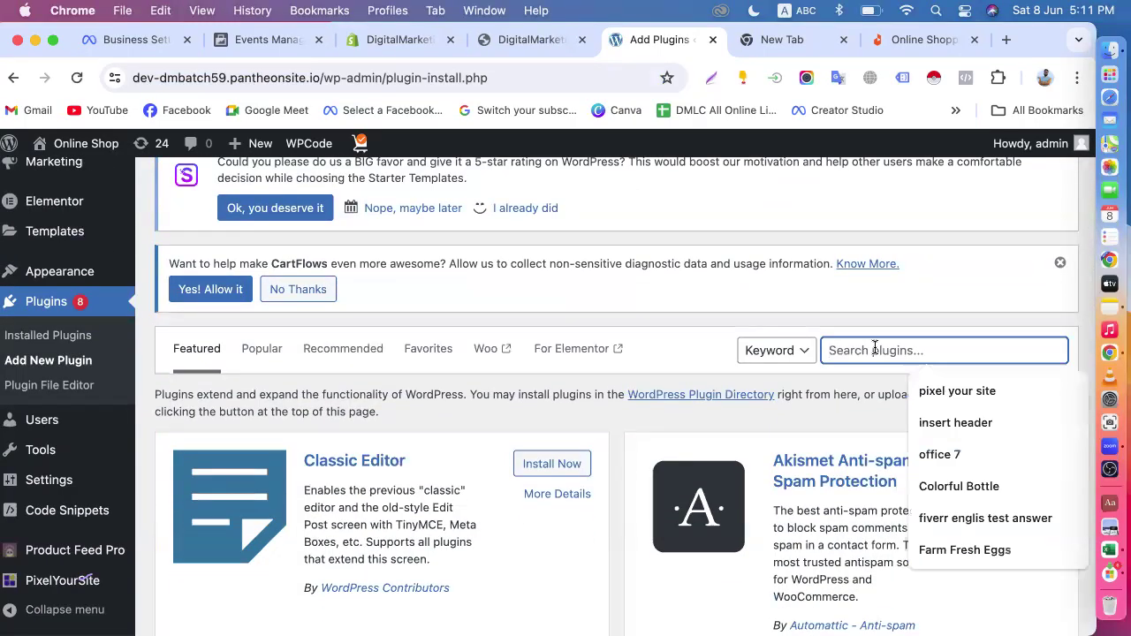
text(facebook domain)
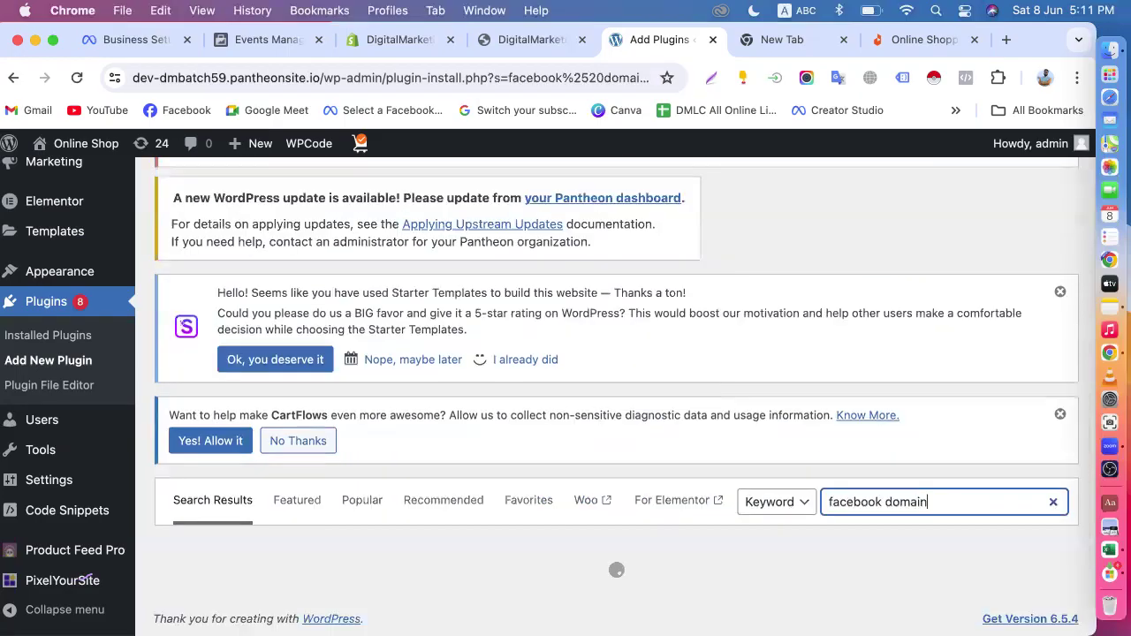
scroll(861, 380, down, 5)
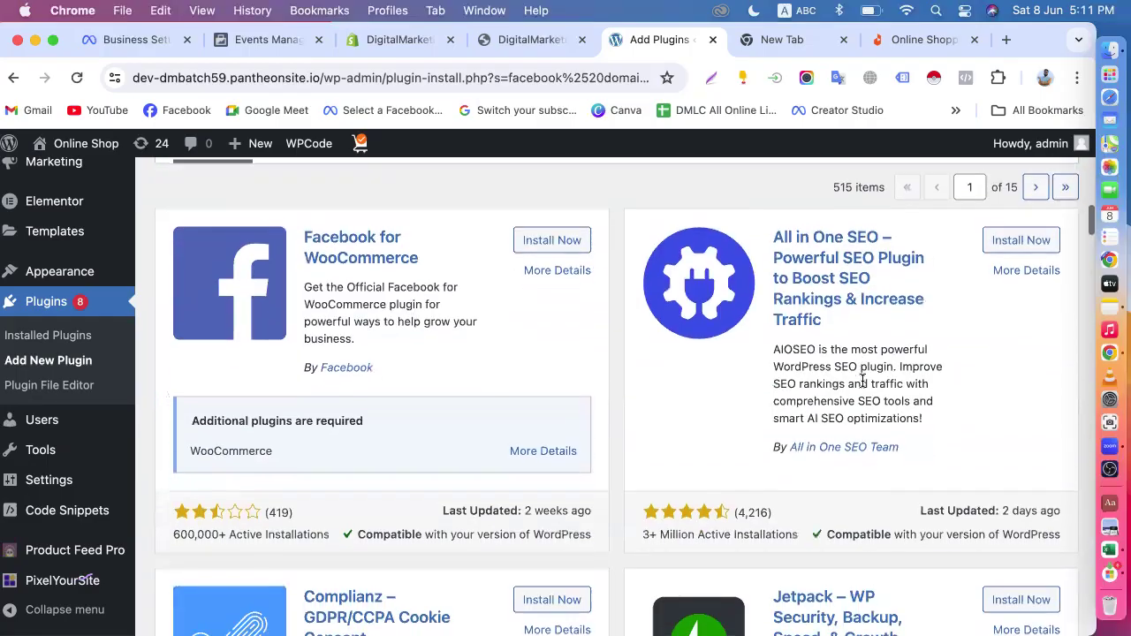
scroll(835, 365, down, 6)
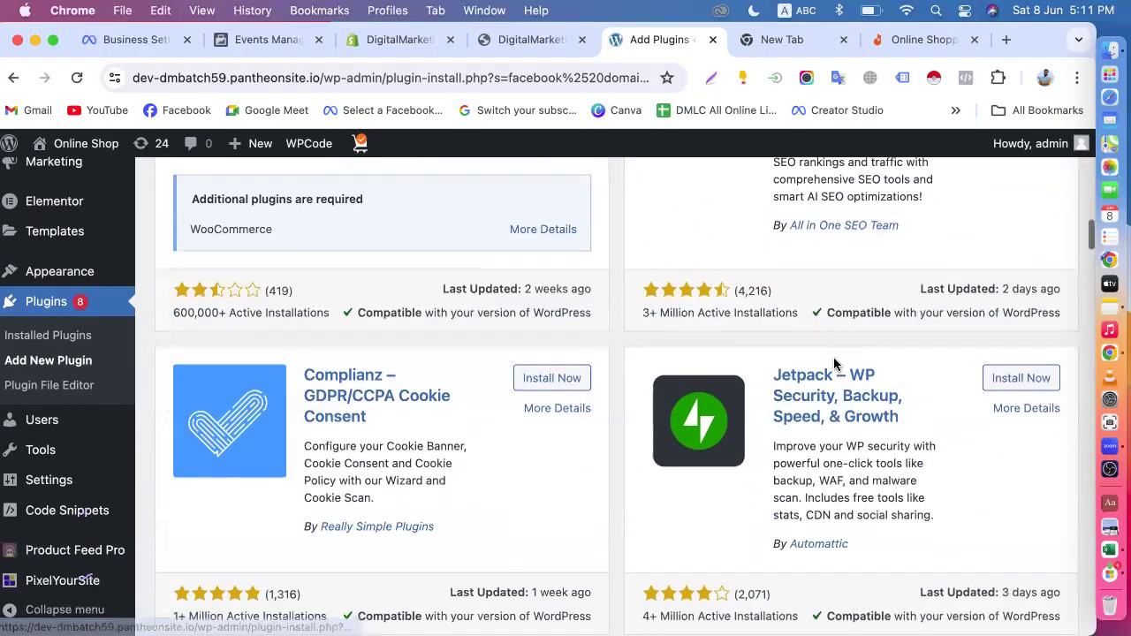
scroll(824, 369, up, 15)
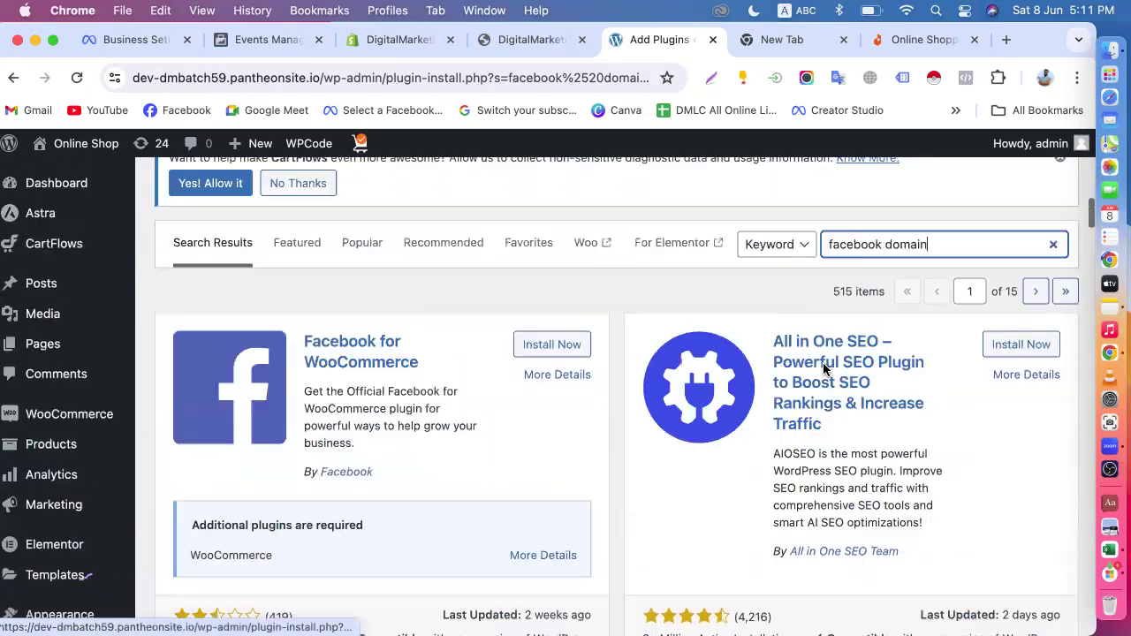
scroll(957, 455, down, 4)
click(1054, 358)
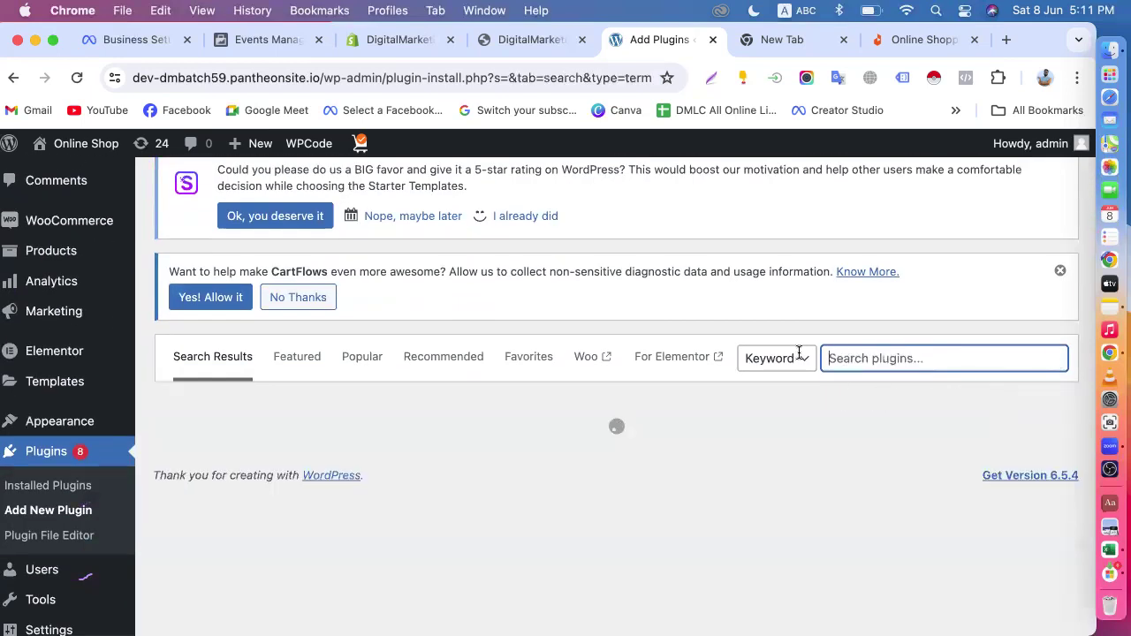
- Check the facebook-domain-verification meta tag in Meta Business Settings and return to the WordPress plugin directory
click(130, 39)
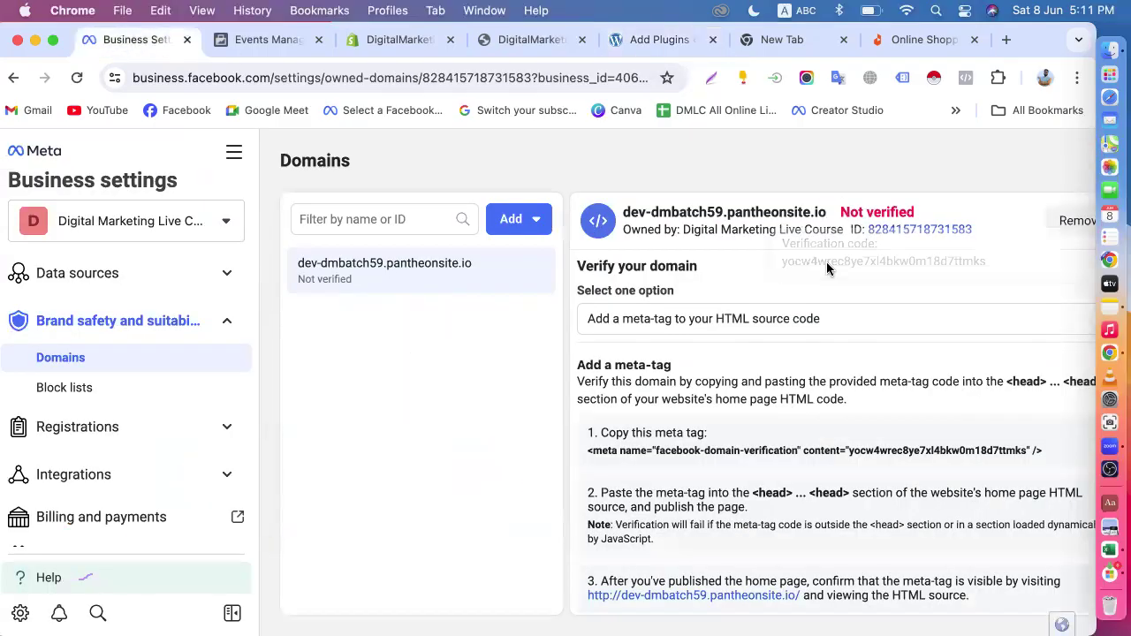
click(638, 451)
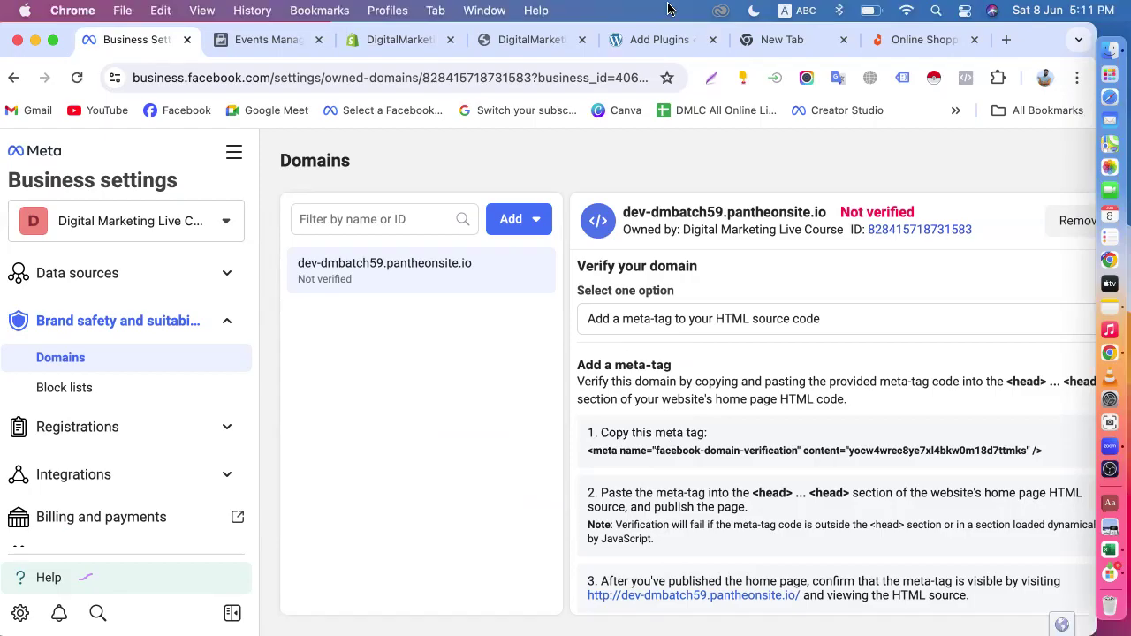
click(658, 40)
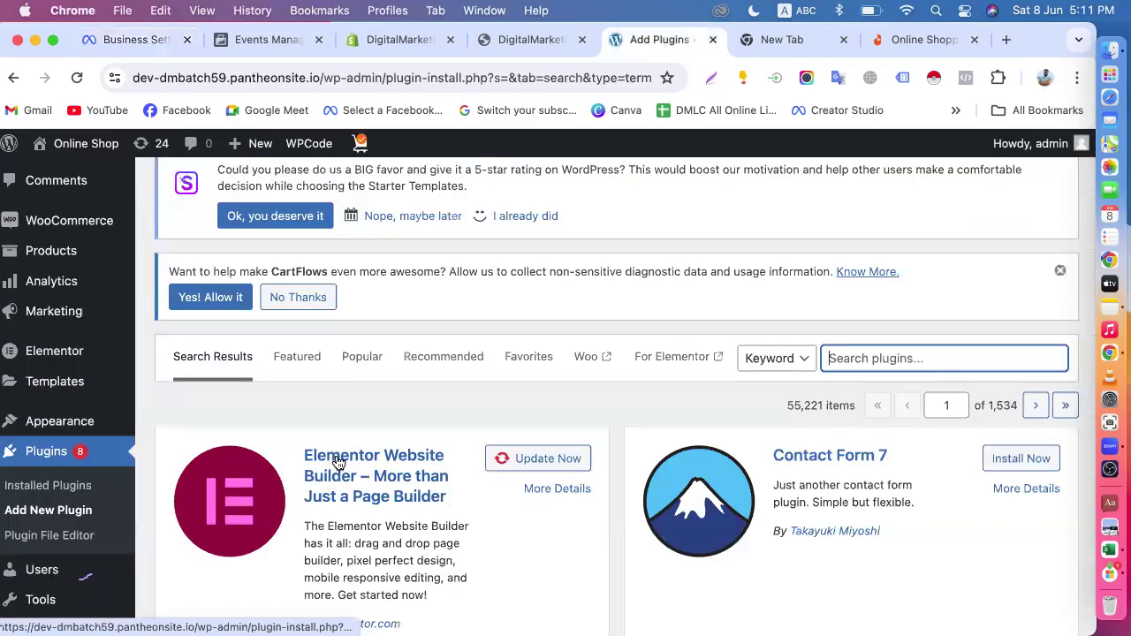
- Search the plugin directory for "header" and look at the first results
click(882, 359)
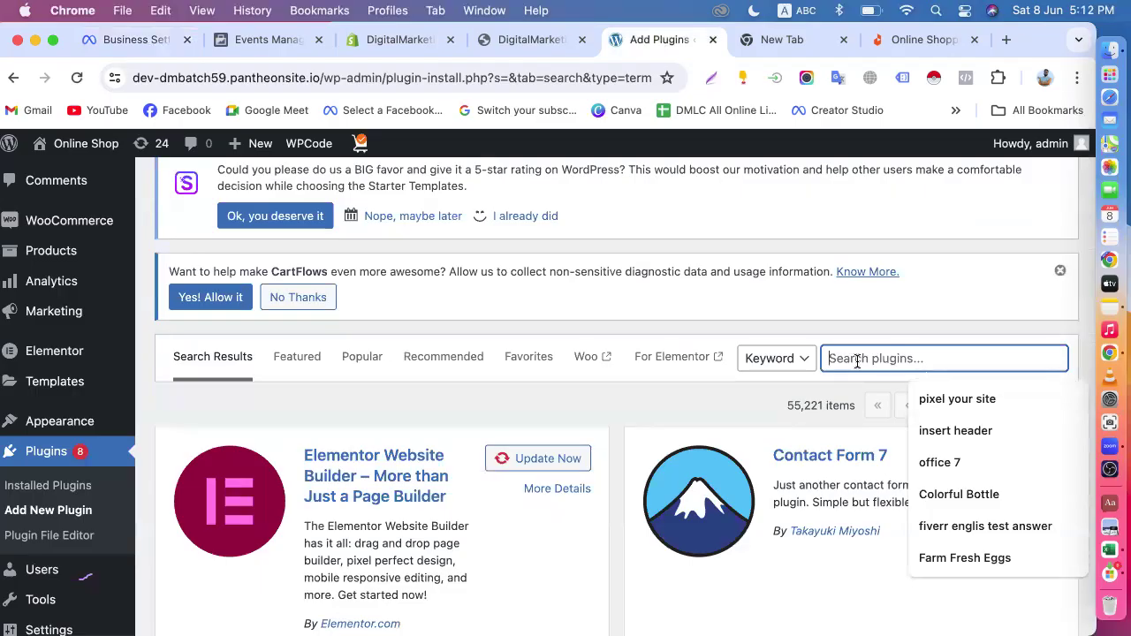
text(header)
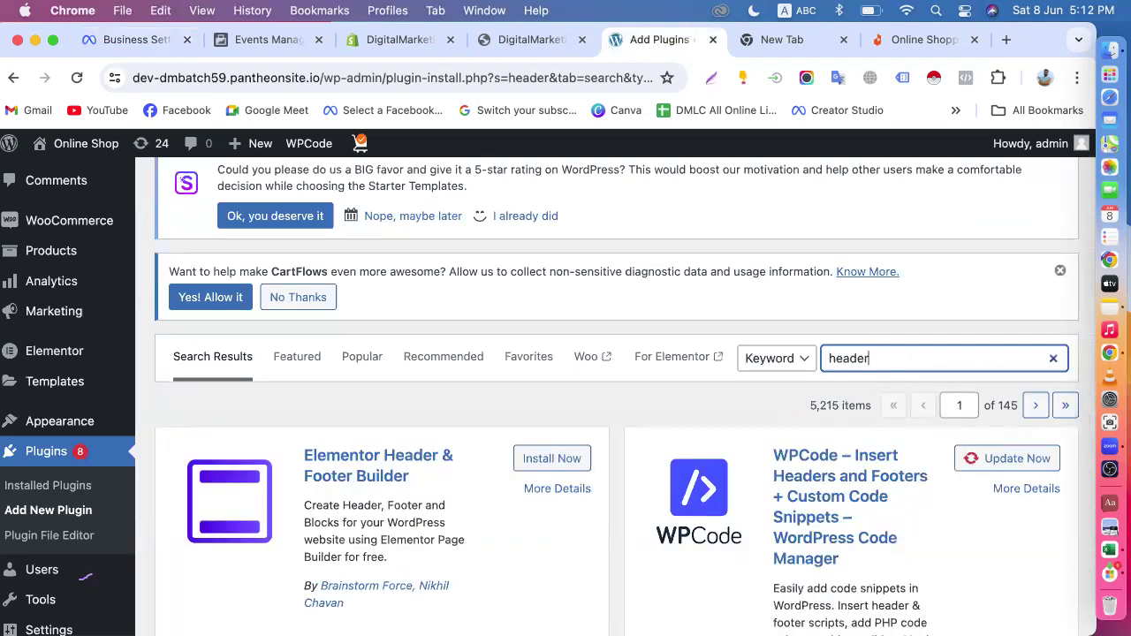
scroll(906, 415, down, 2)
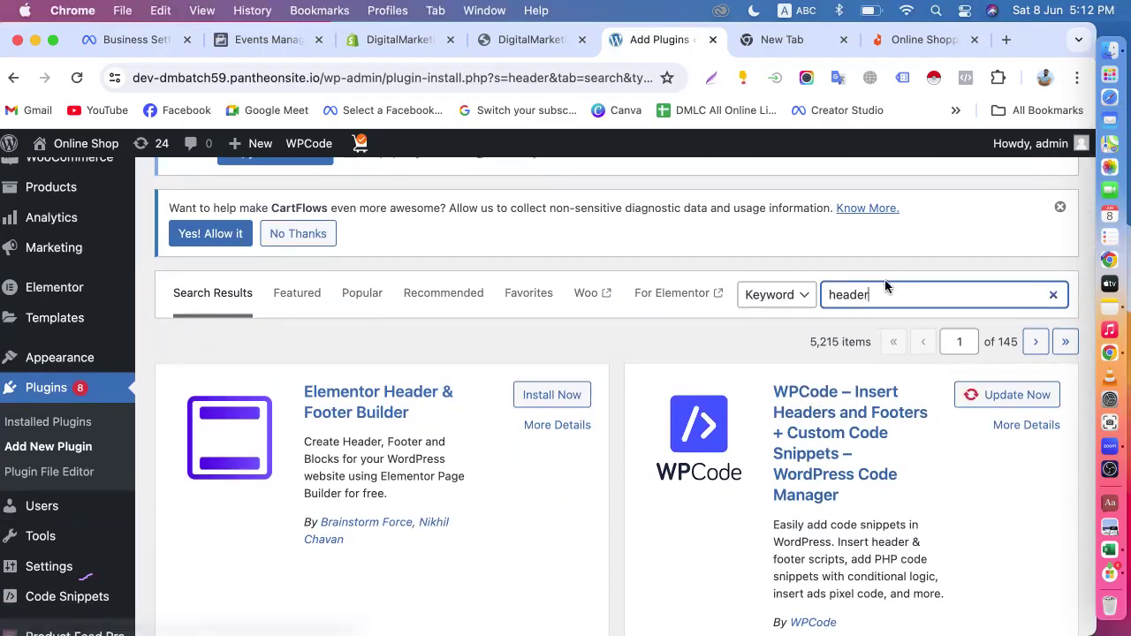
- Replace the plugin directory search term with "insert header" and look at the first results
double_click(862, 294)
key(BackSpace)
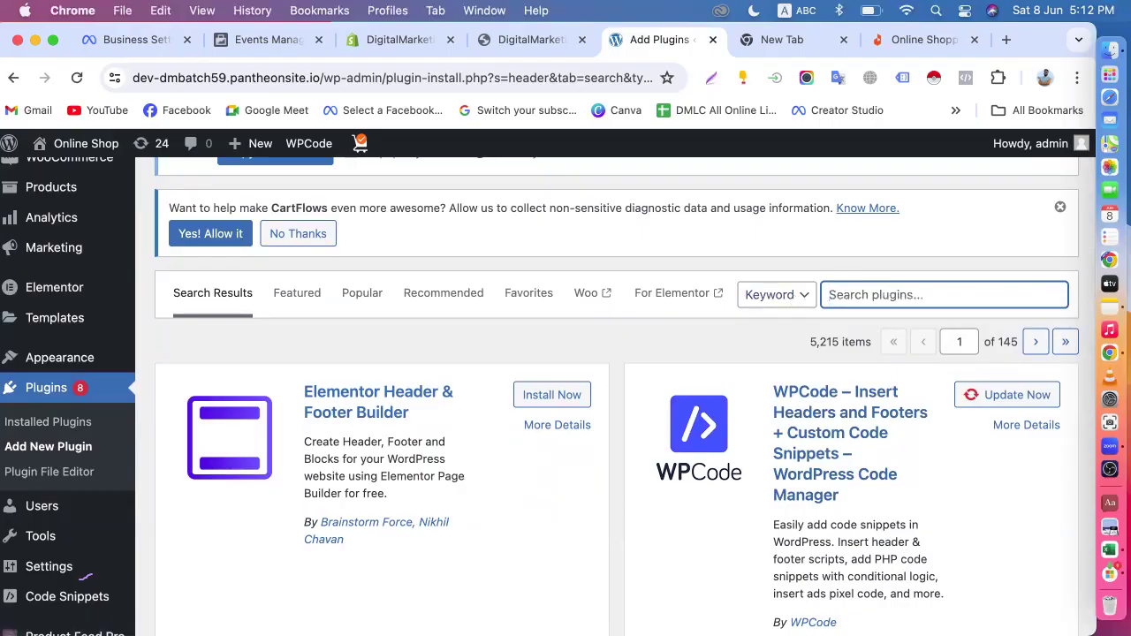
text(inse)
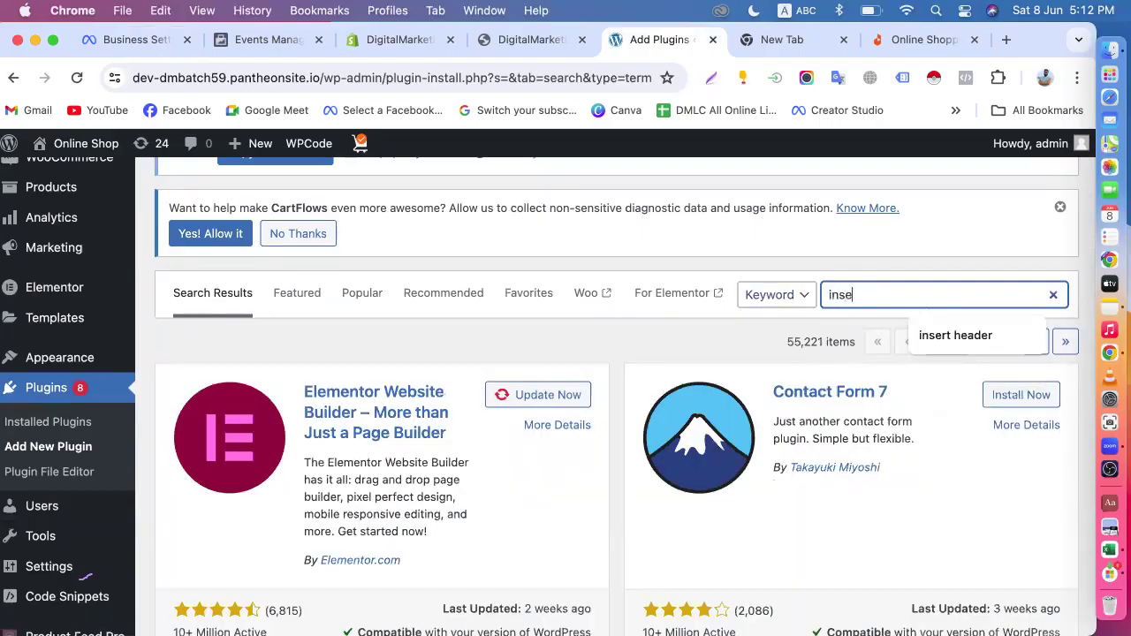
text(rt header)
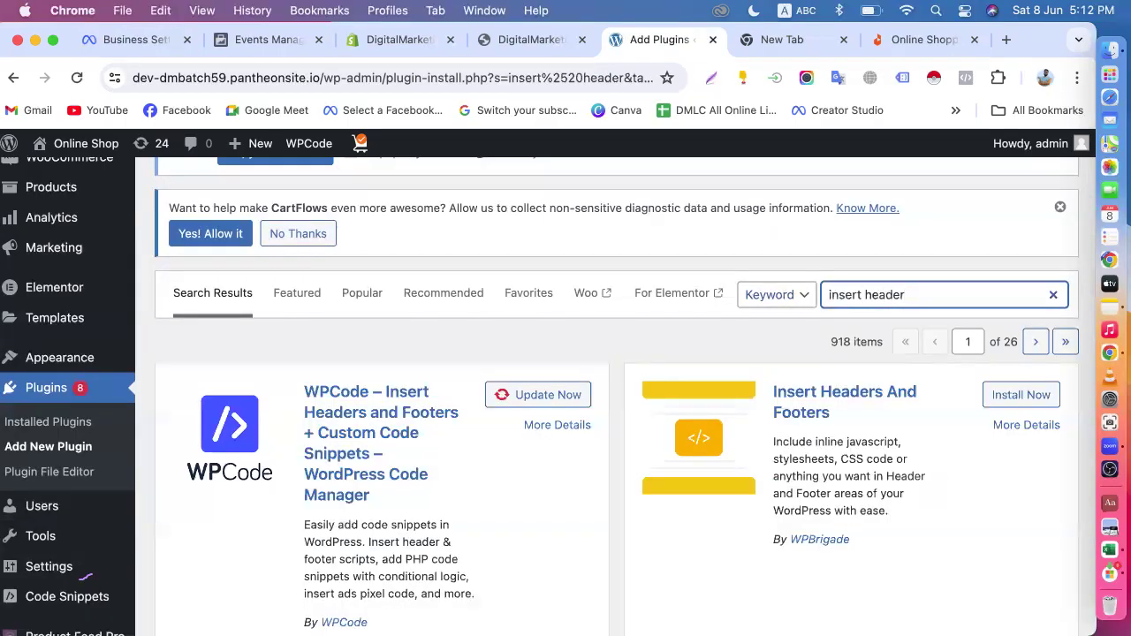
scroll(549, 292, down, 2)
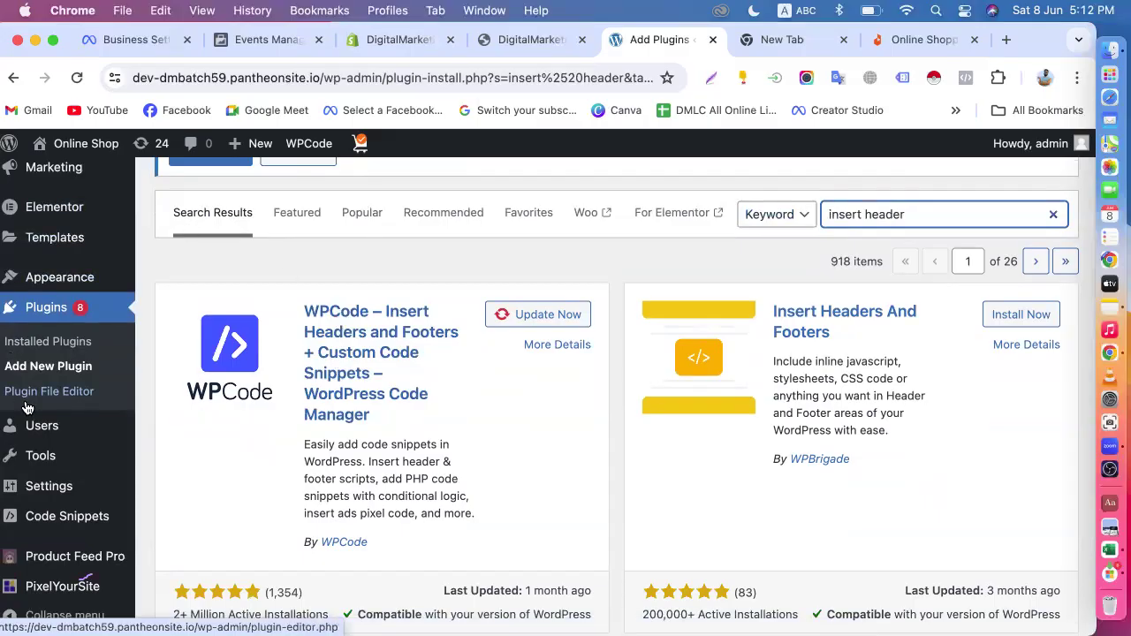
- Open the Header & Footer page of the installed WPCode code snippets plugin
scroll(35, 424, down, 2)
mouse_move(31, 568)
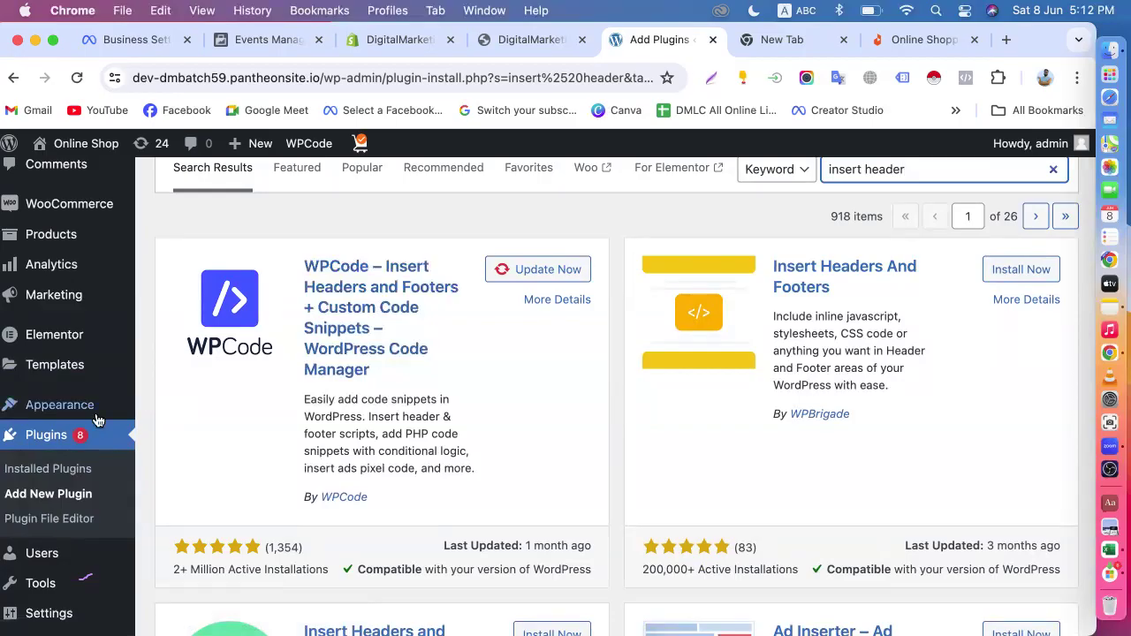
scroll(44, 460, down, 3)
mouse_move(77, 521)
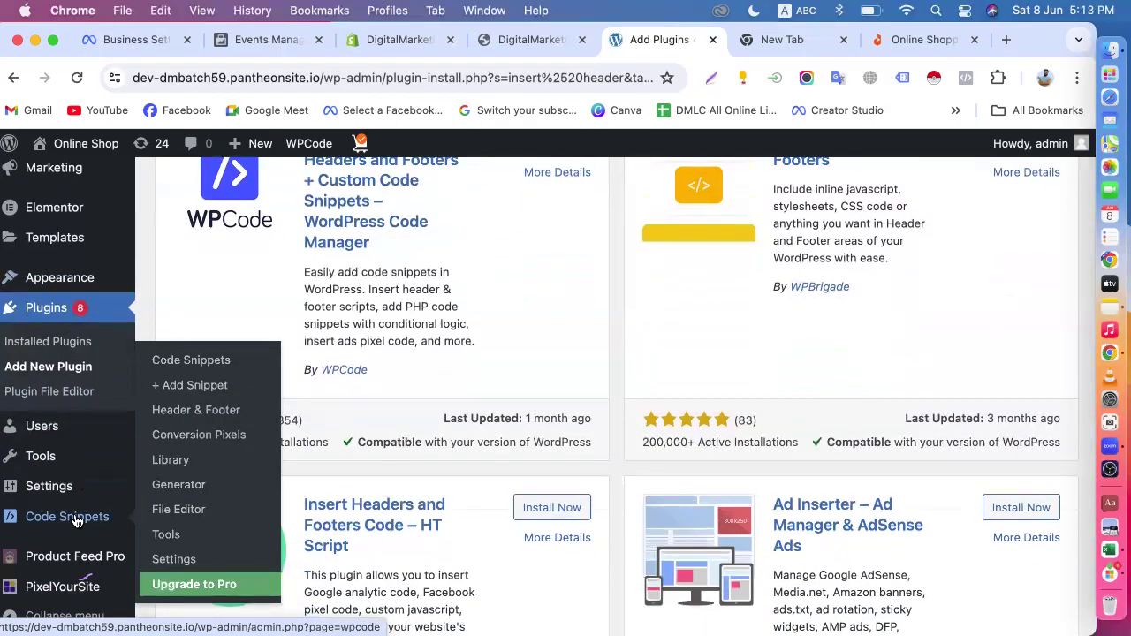
scroll(332, 295, up, 2)
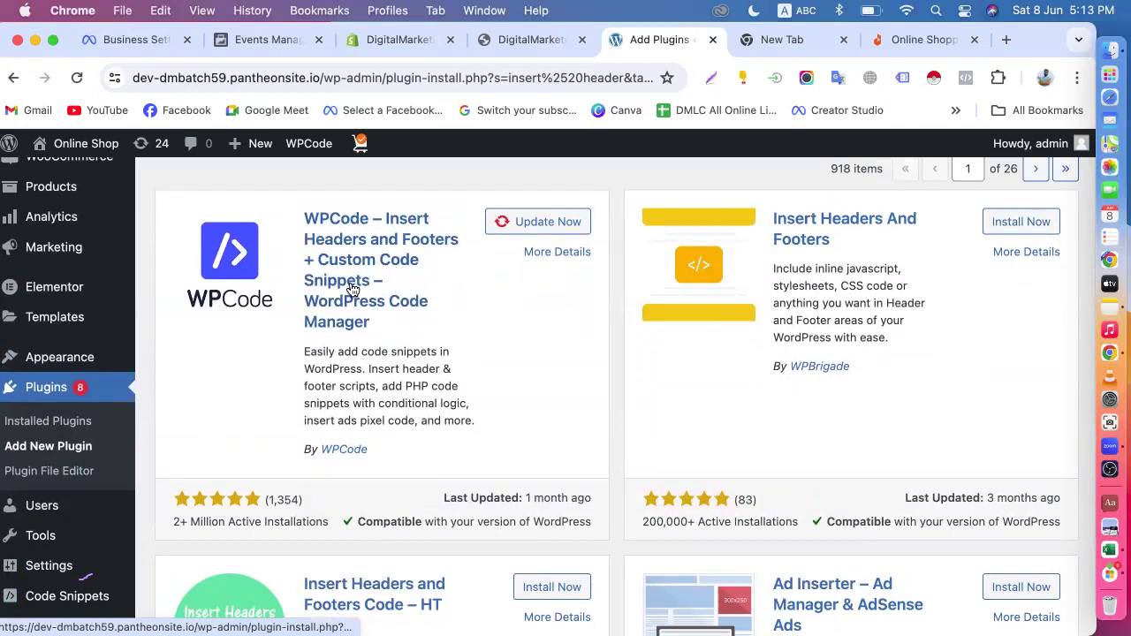
scroll(352, 283, down, 2)
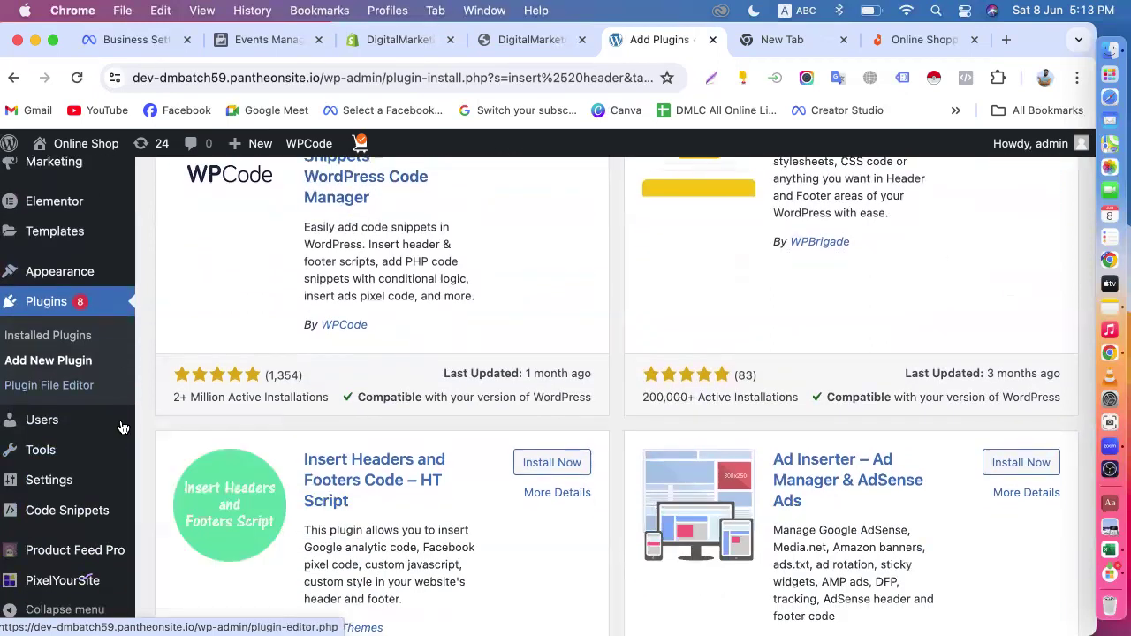
mouse_move(110, 432)
scroll(109, 432, down, 2)
scroll(109, 432, down, 1)
mouse_move(42, 515)
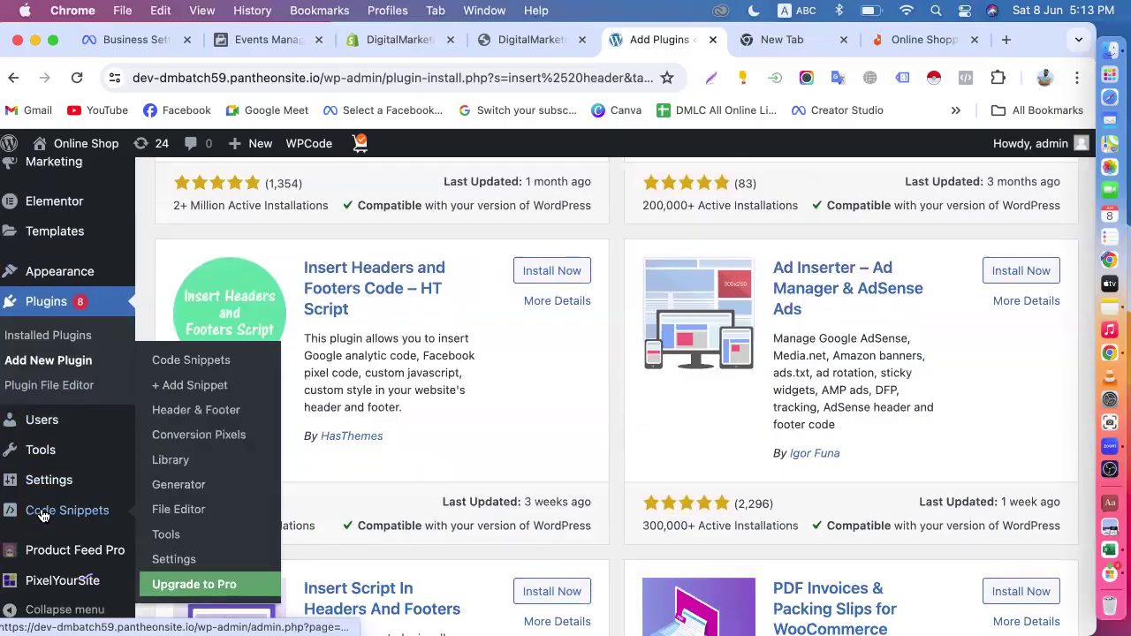
mouse_move(39, 482)
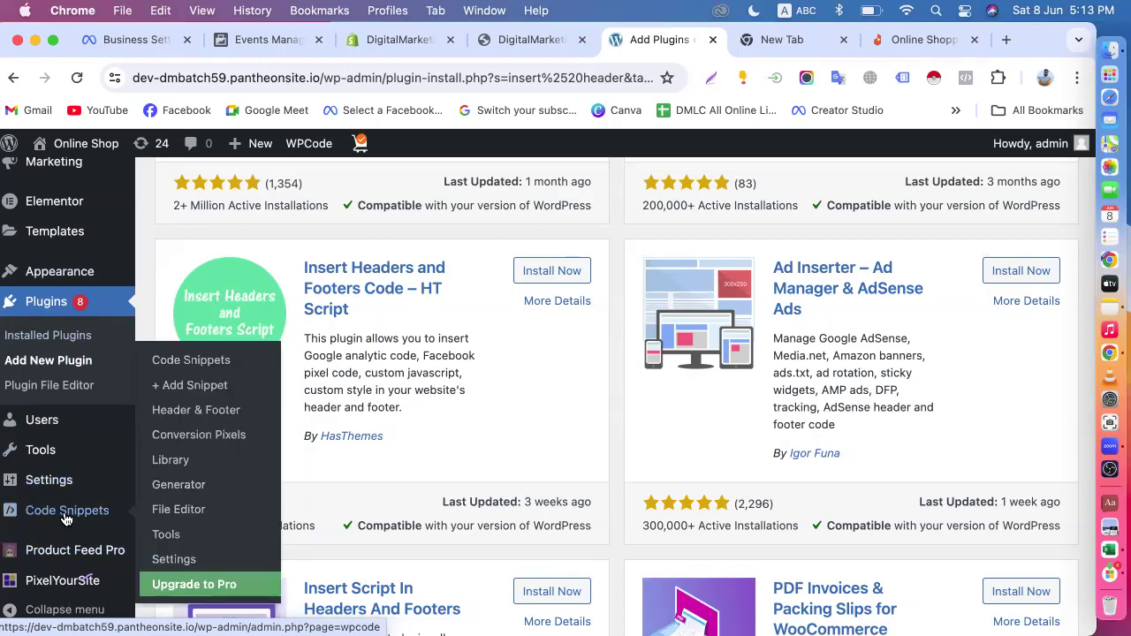
click(210, 416)
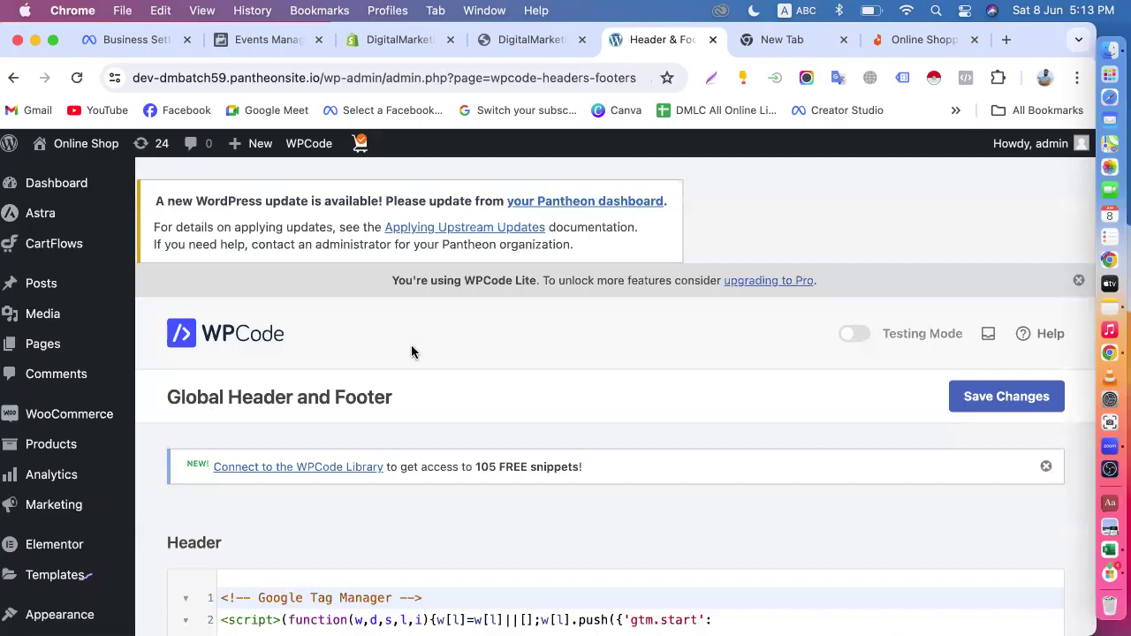
- Copy the facebook-domain-verification meta tag from Meta Business Settings and return to the Header script box in WPCode
click(166, 32)
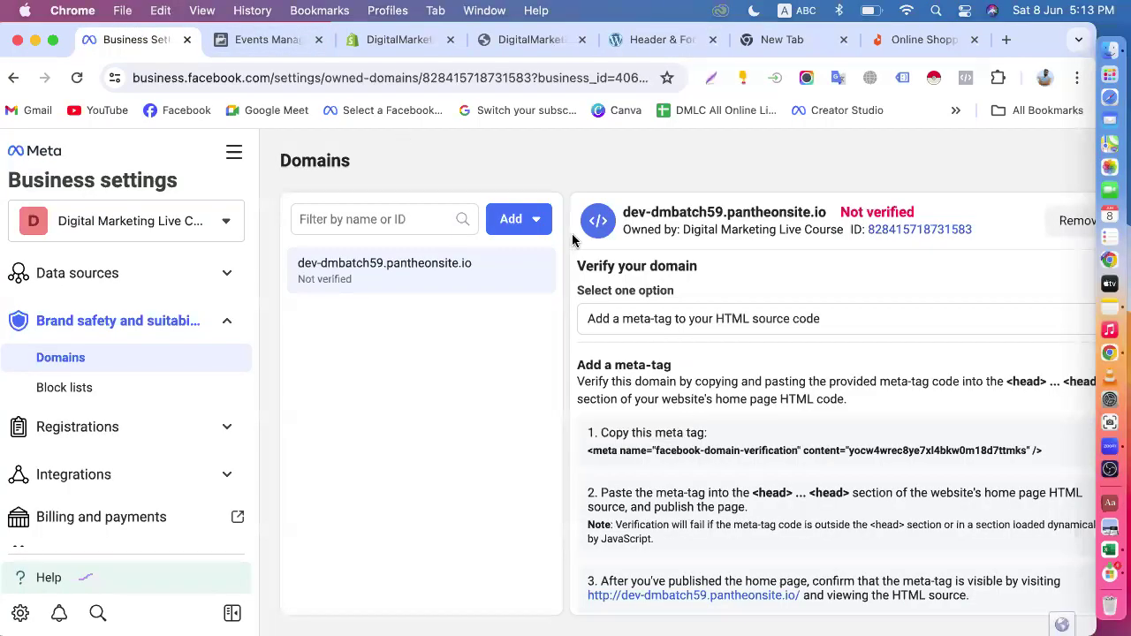
click(661, 452)
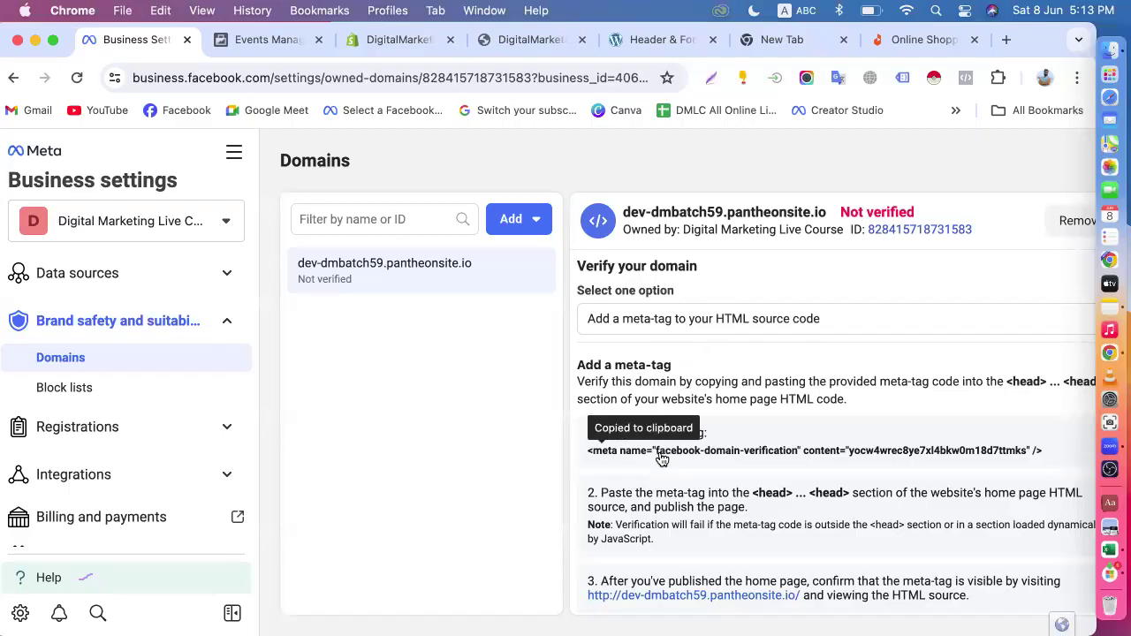
drag(1005, 382, 1049, 382)
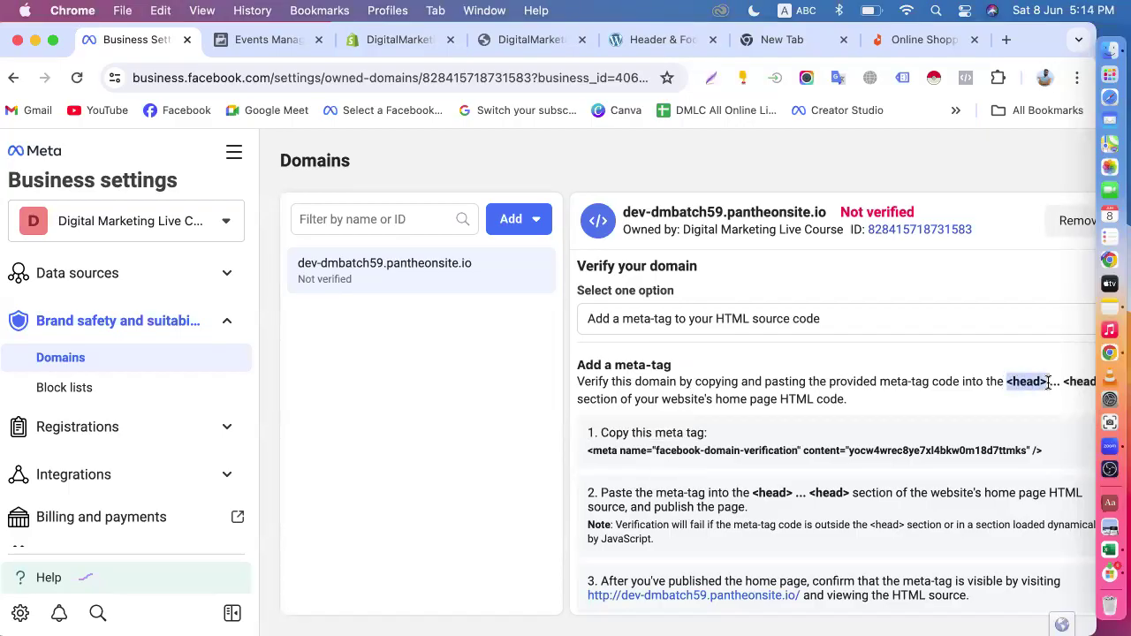
click(658, 39)
scroll(448, 406, down, 2)
scroll(448, 412, down, 2)
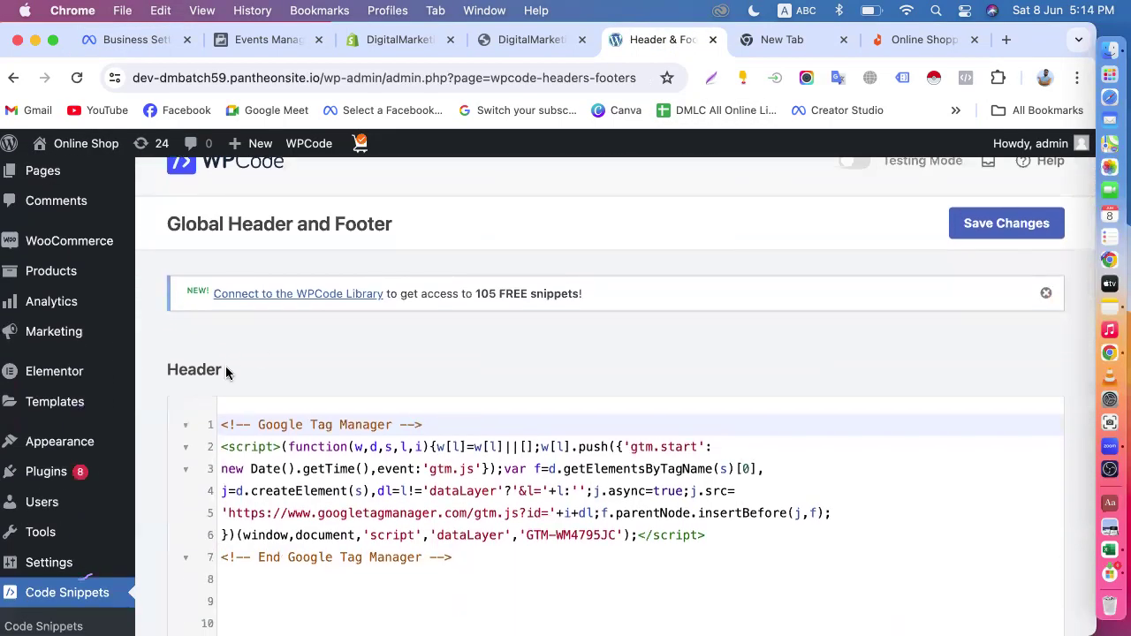
scroll(227, 398, down, 4)
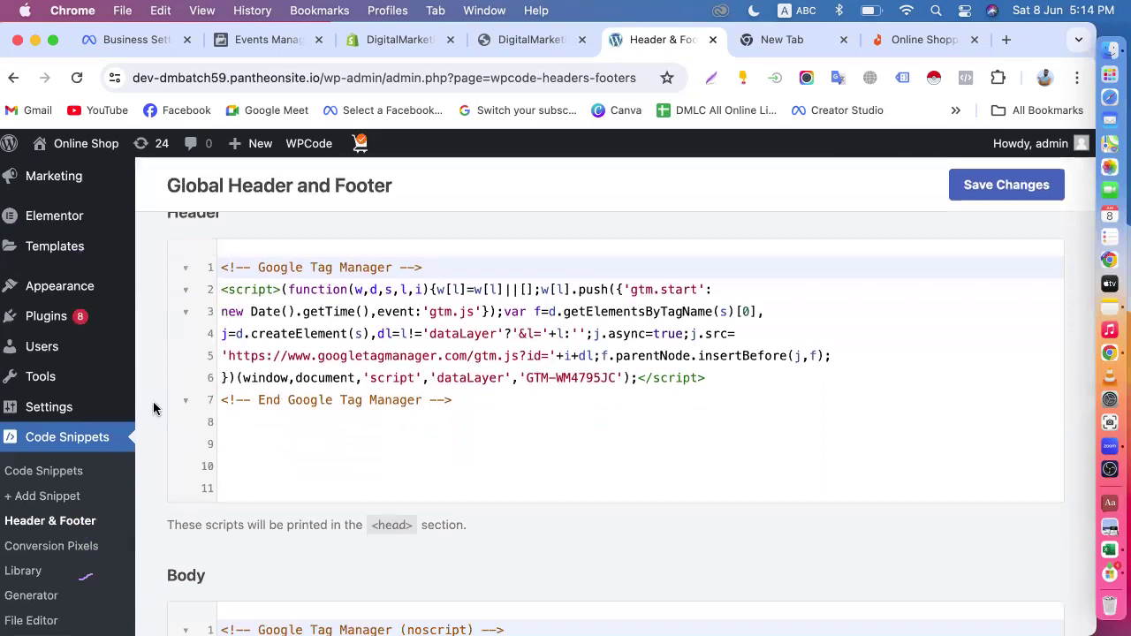
- Insert six blank lines above the Google Tag Manager code at the start of the Header script
click(288, 452)
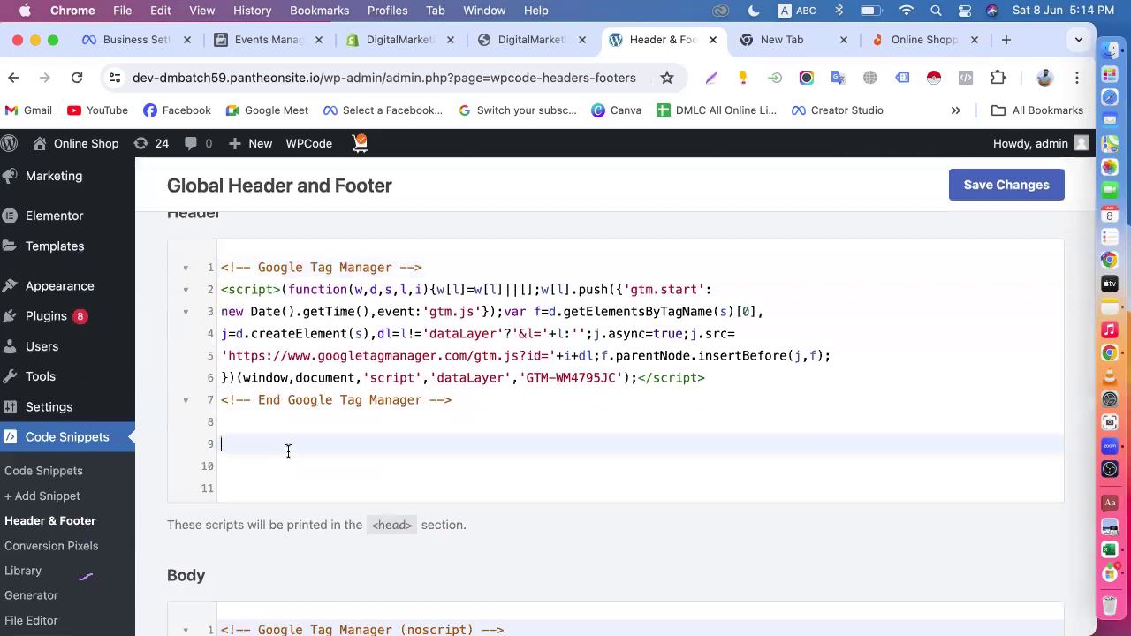
scroll(263, 450, up, 3)
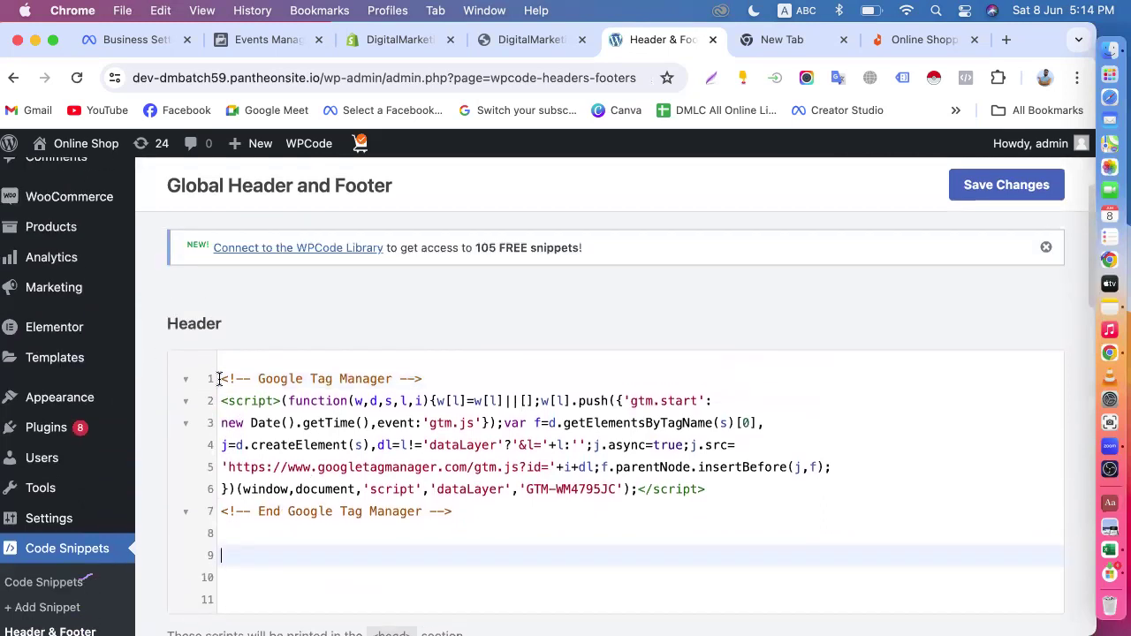
click(220, 378)
key(Return)
key(Return)
key(Return)
key(Return)
key(Return)
key(Return)
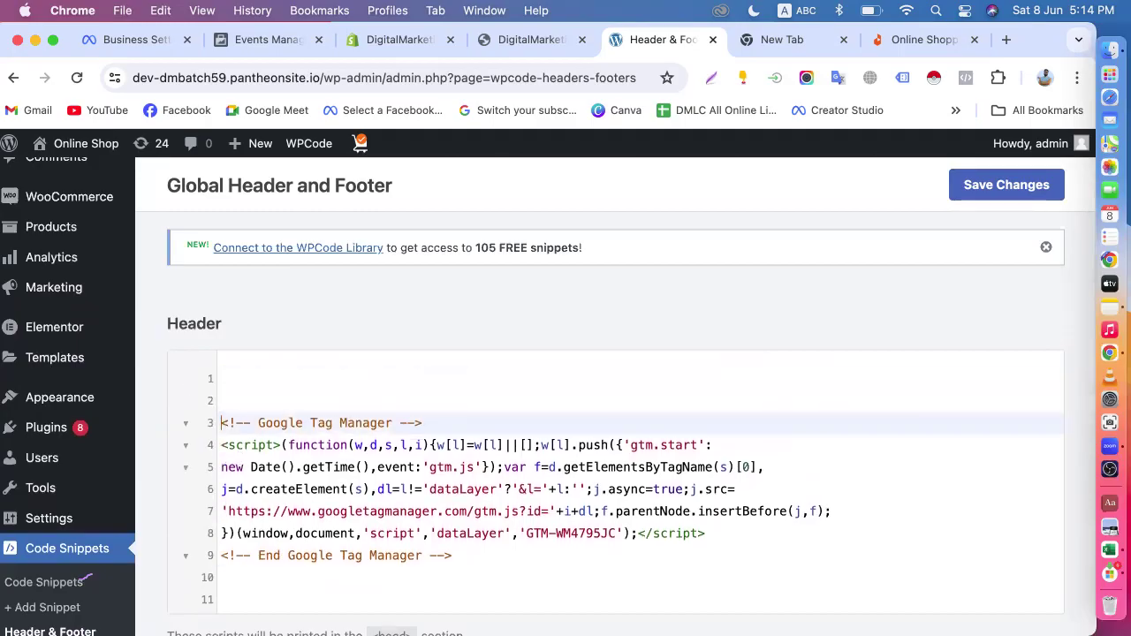
click(243, 440)
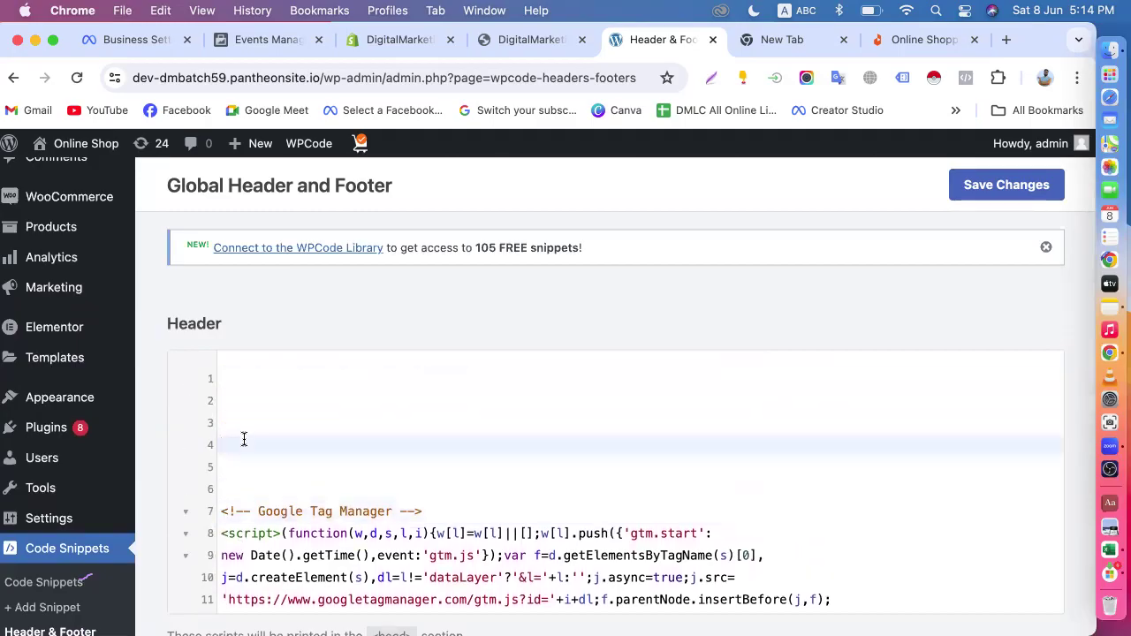
- Insert four more blank lines after the End Google Tag Manager comment in the Header script
scroll(244, 440, down, 5)
scroll(456, 482, up, 5)
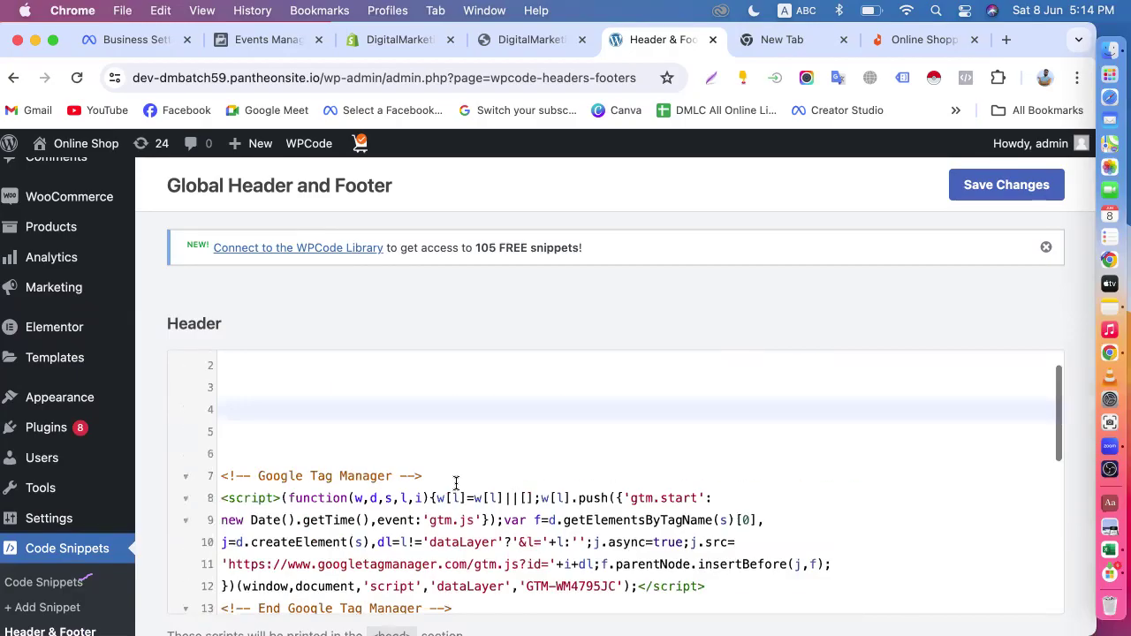
scroll(699, 464, down, 5)
click(449, 382)
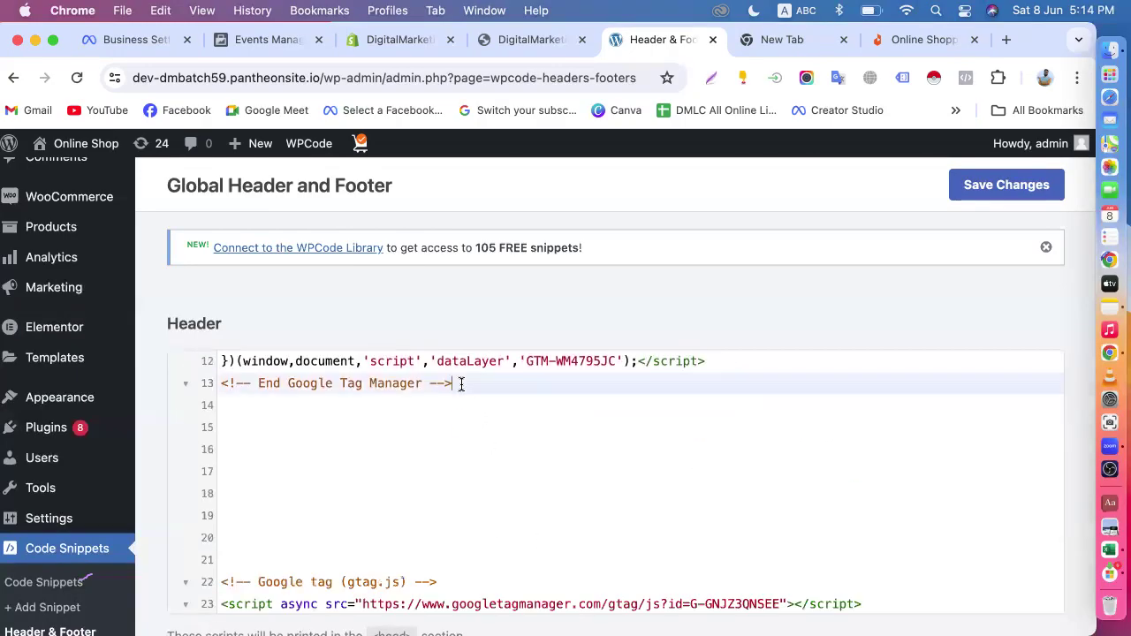
key(Return)
key(Return)
key(Return)
key(Return)
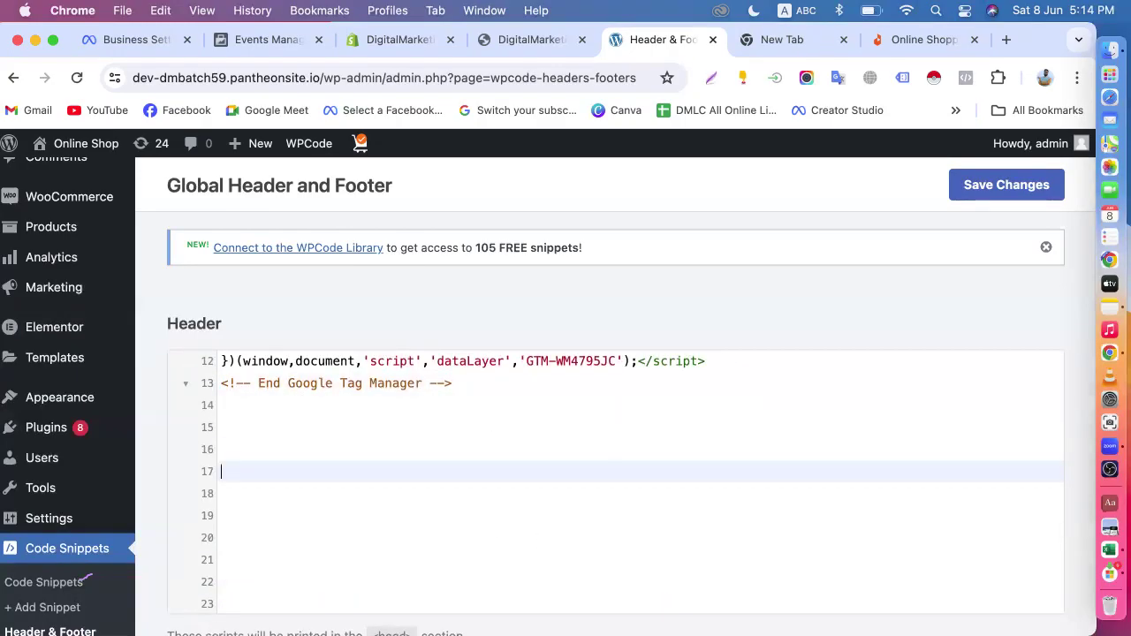
- Paste the copied facebook-domain-verification meta tag on a blank line between the Google Tag Manager and Google tag code
scroll(348, 409, up, 4)
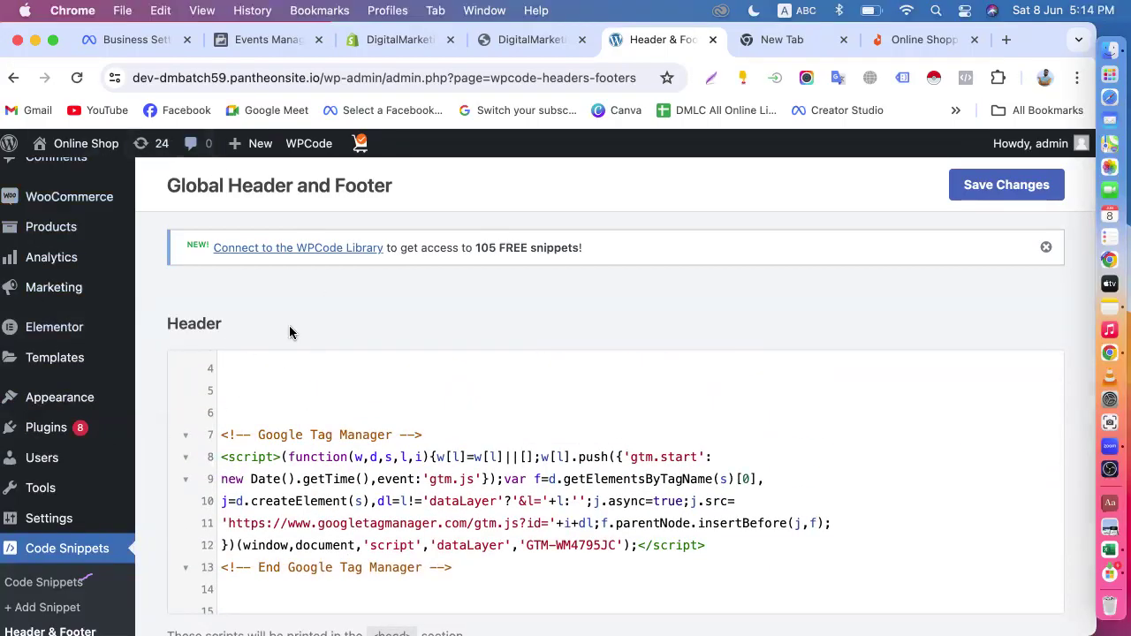
scroll(354, 464, down, 5)
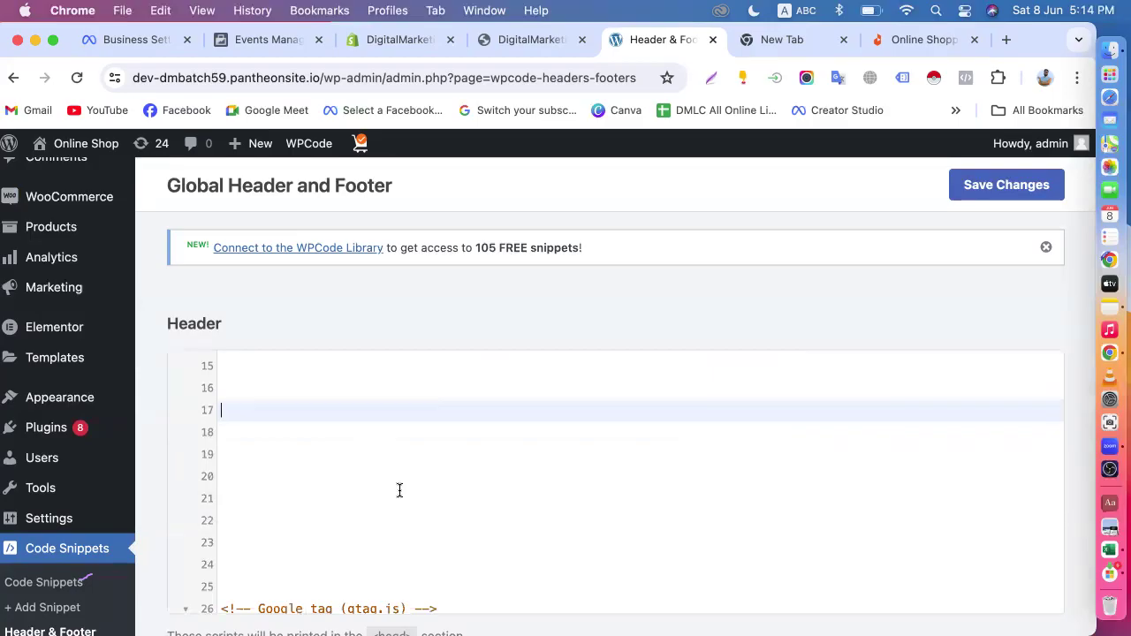
right_click(326, 424)
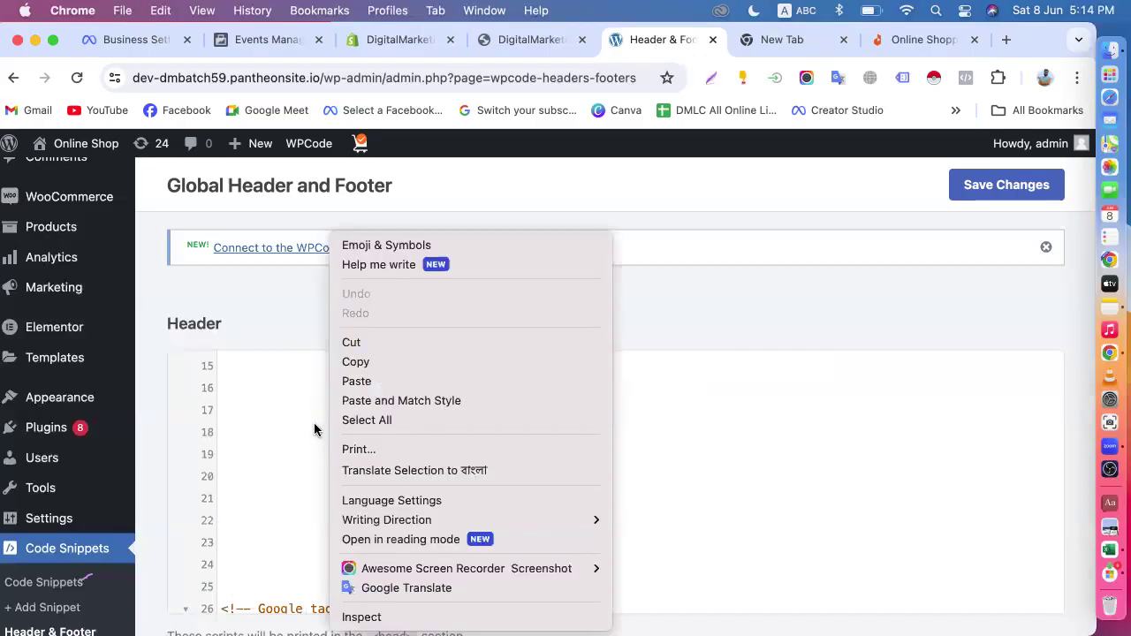
click(350, 384)
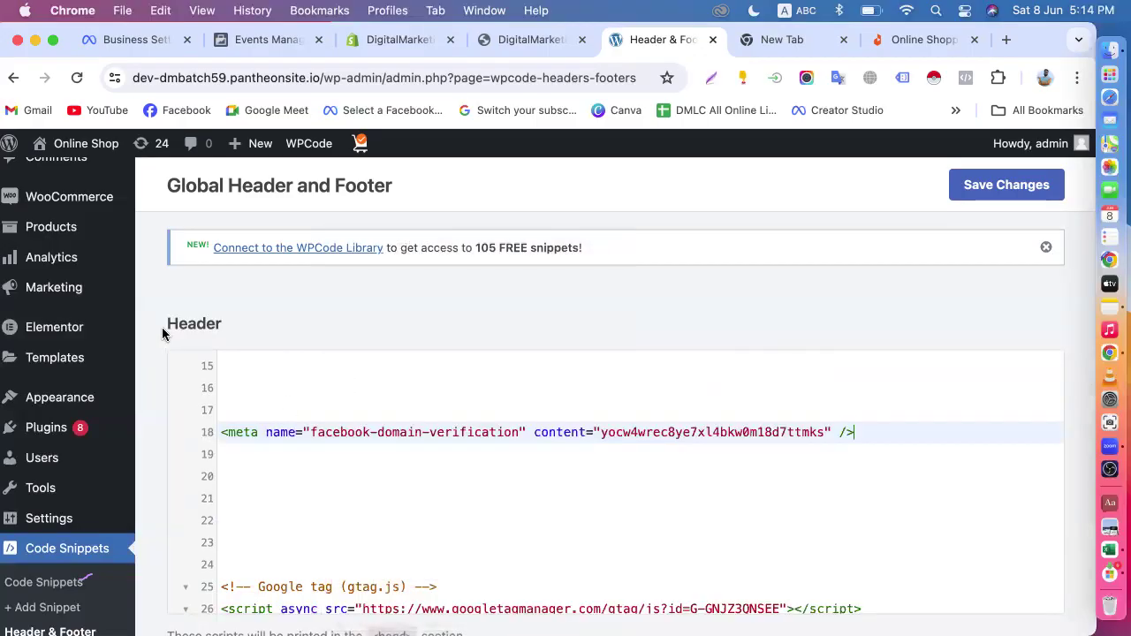
- Review the Header, Body and Footer script sections and save the global header and footer changes
drag(162, 327, 228, 327)
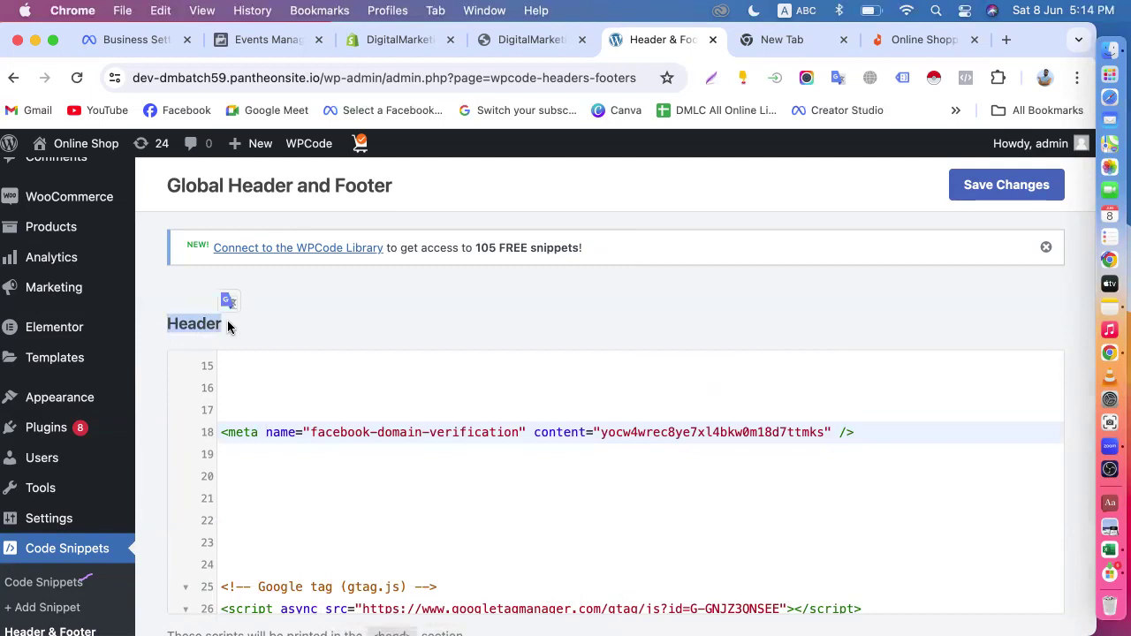
scroll(265, 362, down, 3)
scroll(308, 380, down, 5)
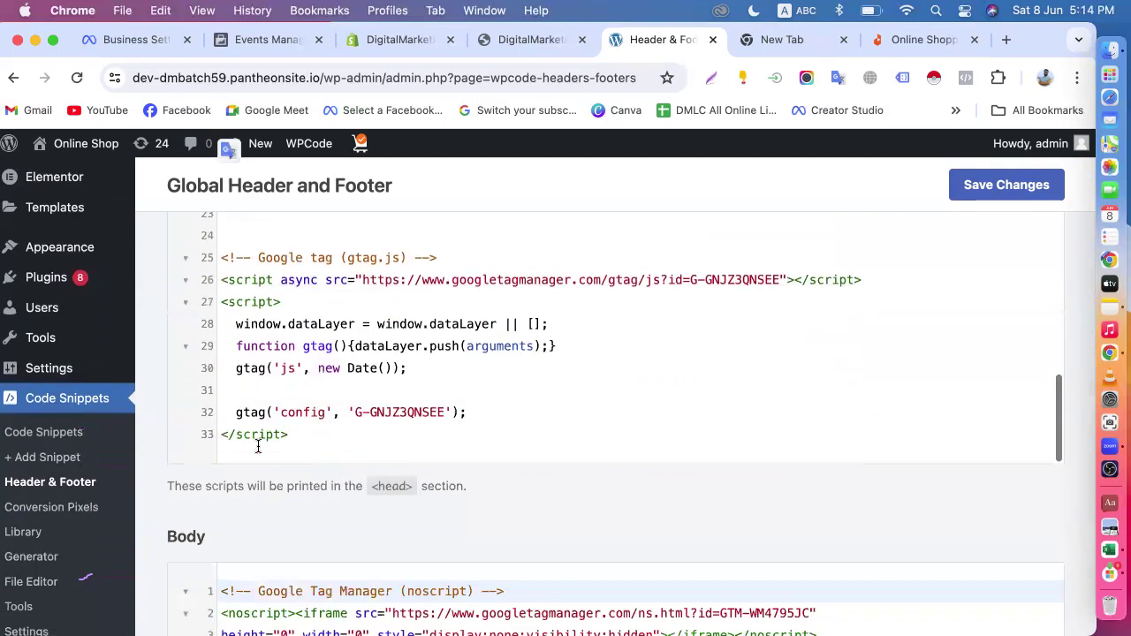
scroll(250, 485, down, 5)
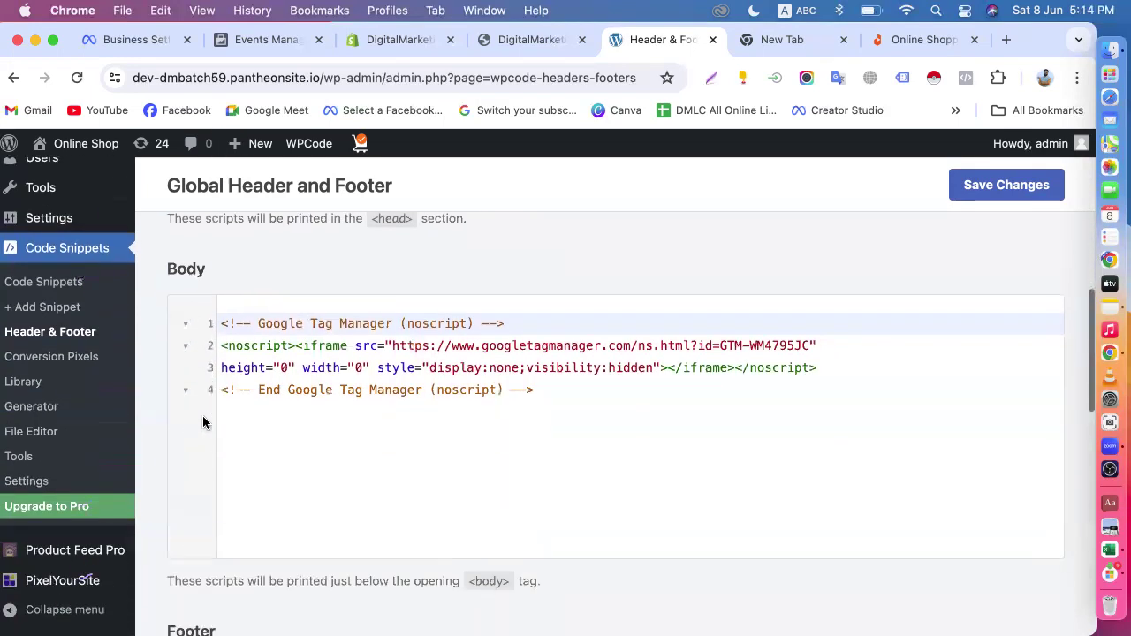
scroll(202, 423, down, 6)
scroll(282, 313, up, 10)
scroll(282, 315, up, 8)
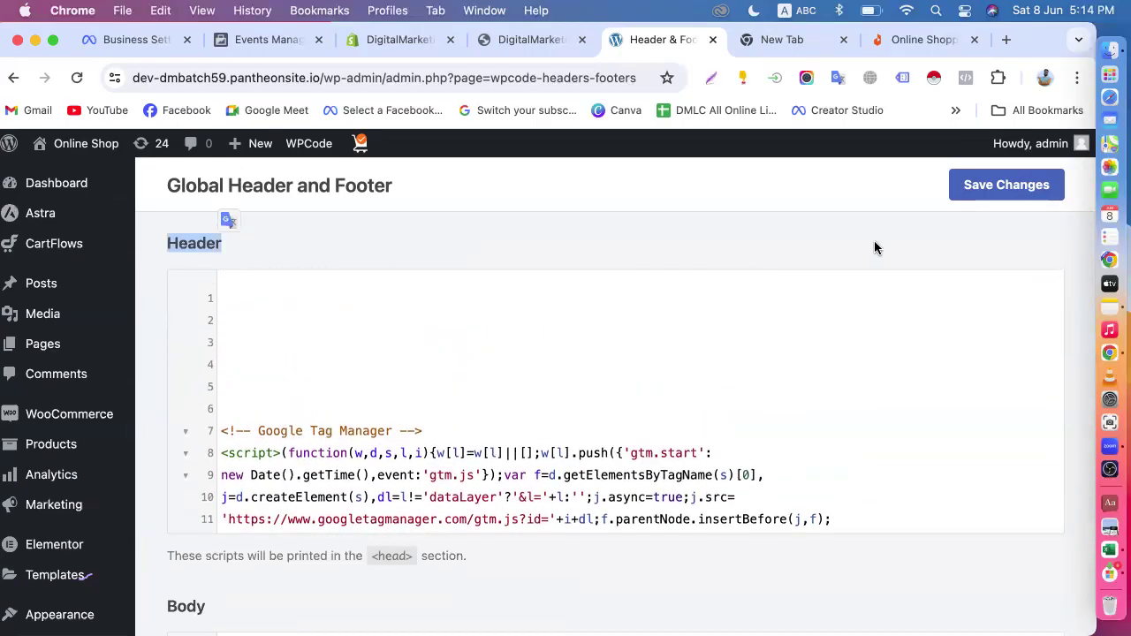
click(973, 195)
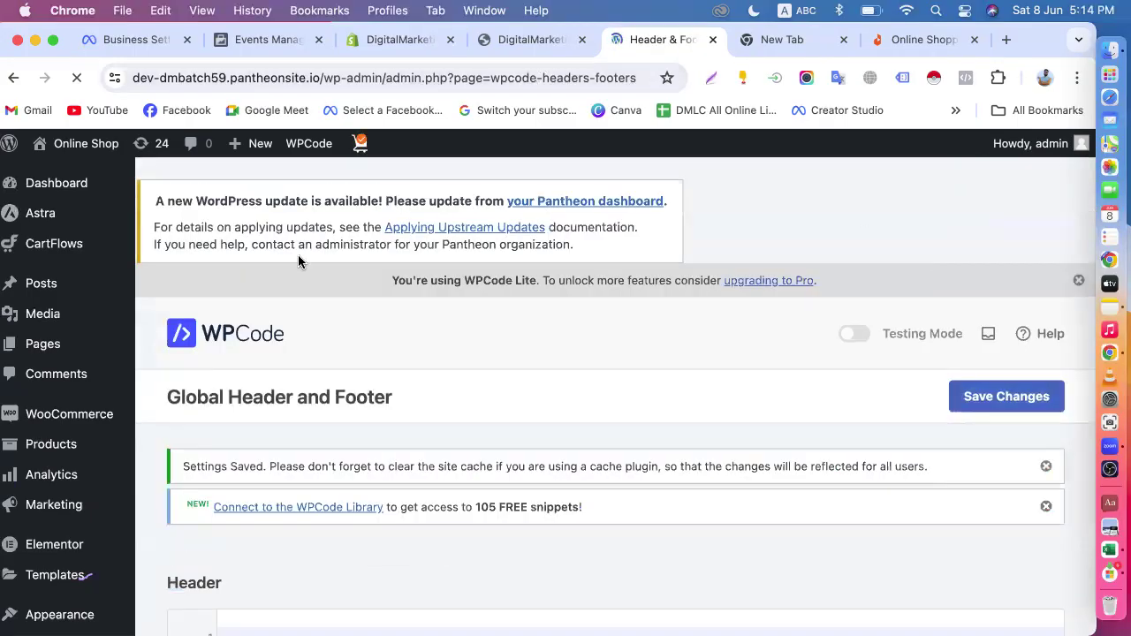
- Visit the Online Shop site from the admin area and look through its home page
mouse_move(80, 143)
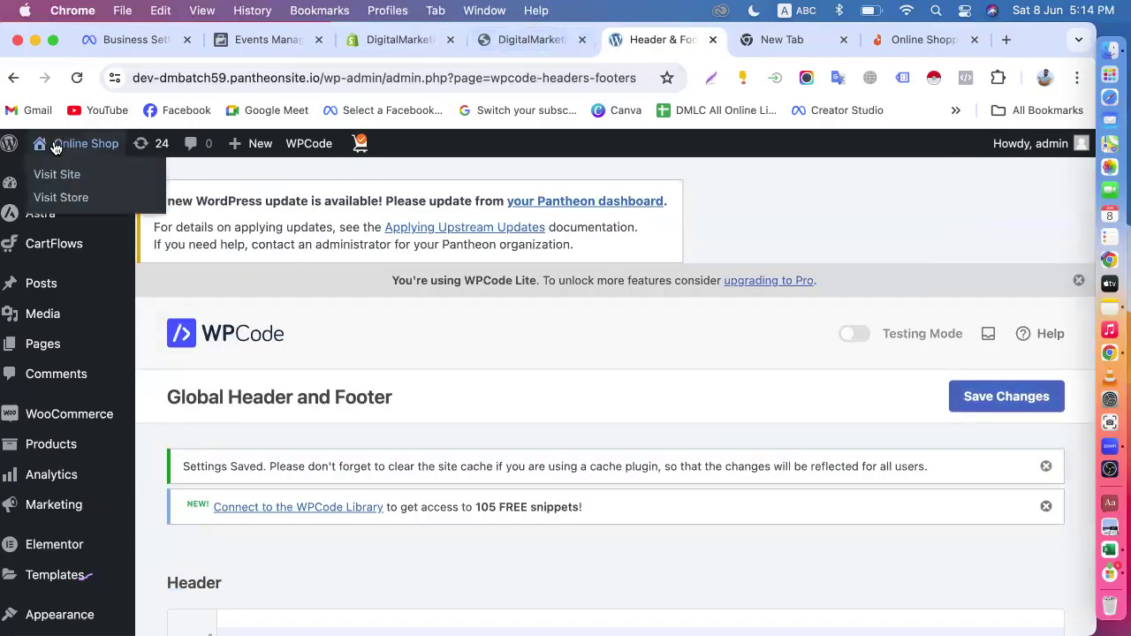
click(58, 174)
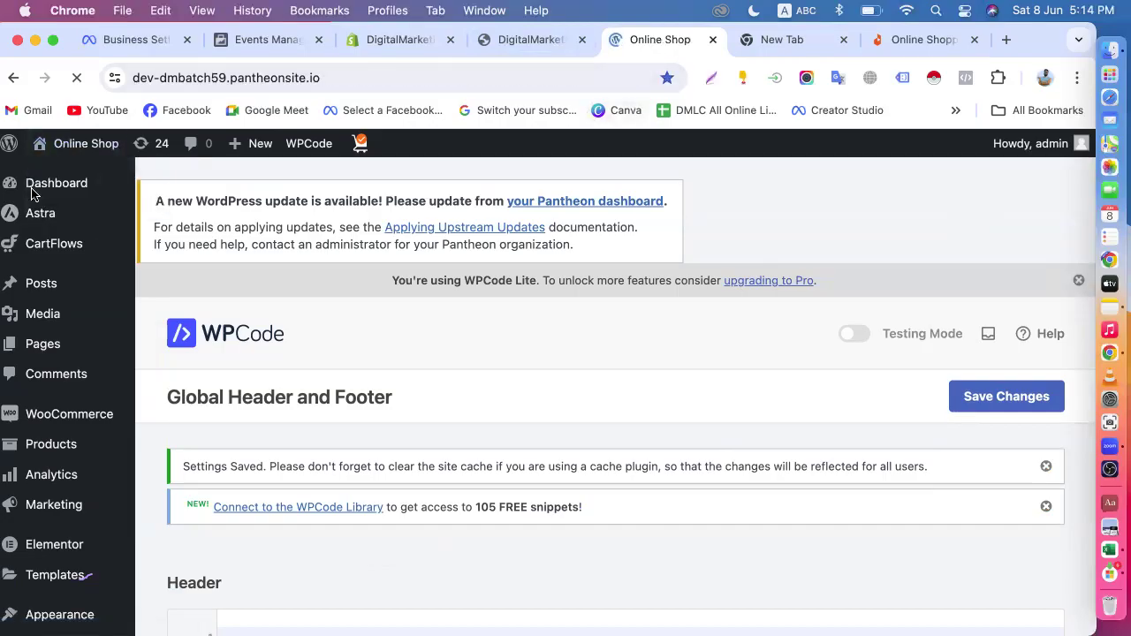
scroll(437, 318, down, 10)
scroll(437, 314, down, 10)
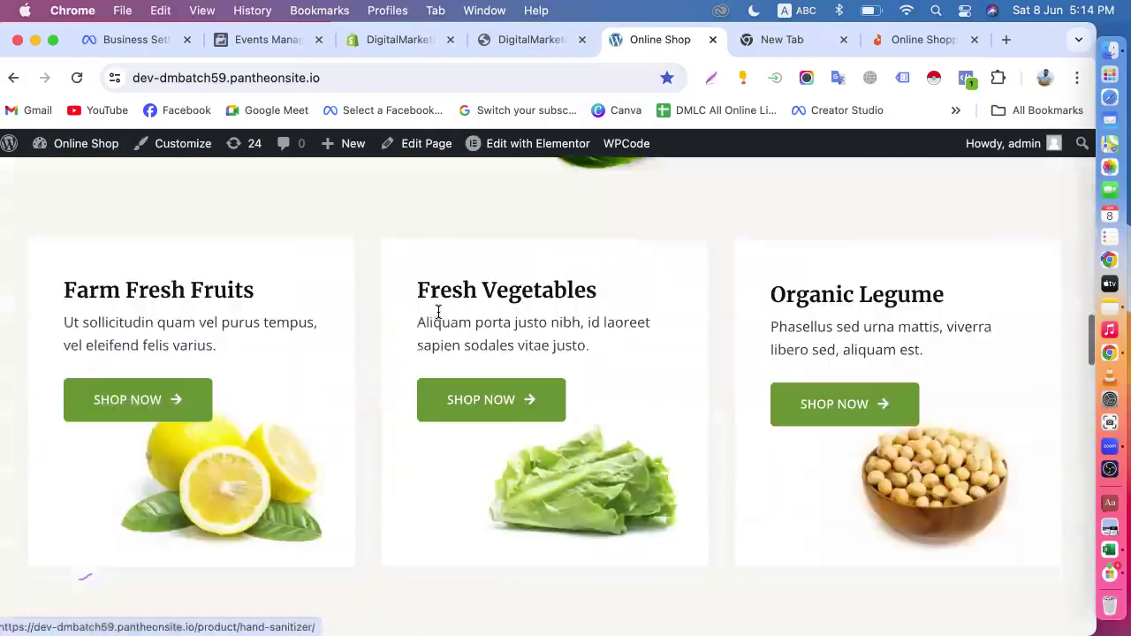
- Open the Hand Sanitizer product page from the Online Shop home page
scroll(438, 311, up, 8)
scroll(389, 205, up, 3)
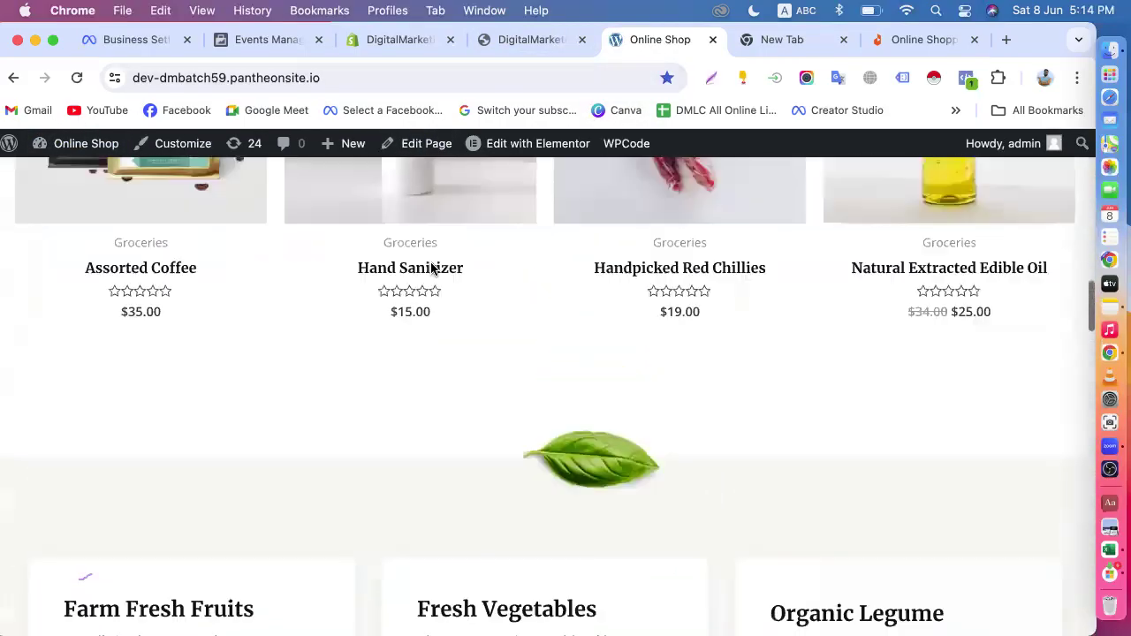
click(627, 343)
scroll(687, 295, down, 5)
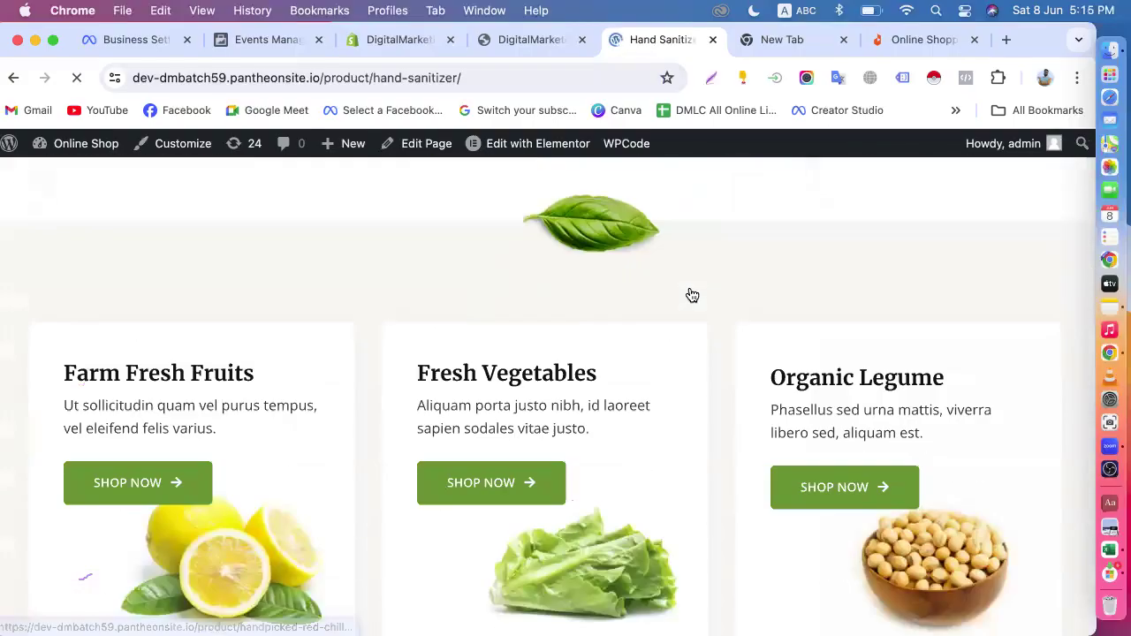
scroll(672, 310, up, 10)
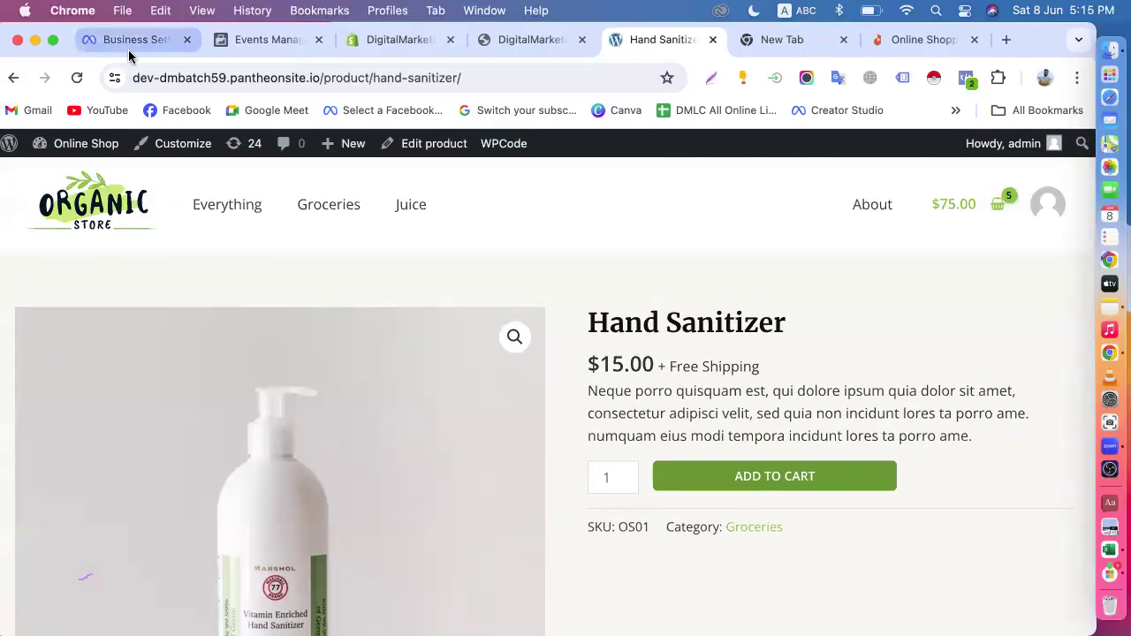
- Shrink the Meta Business Settings page to 80% zoom and try to verify the dev-dmbatch59.pantheonsite.io domain by meta tag
click(131, 43)
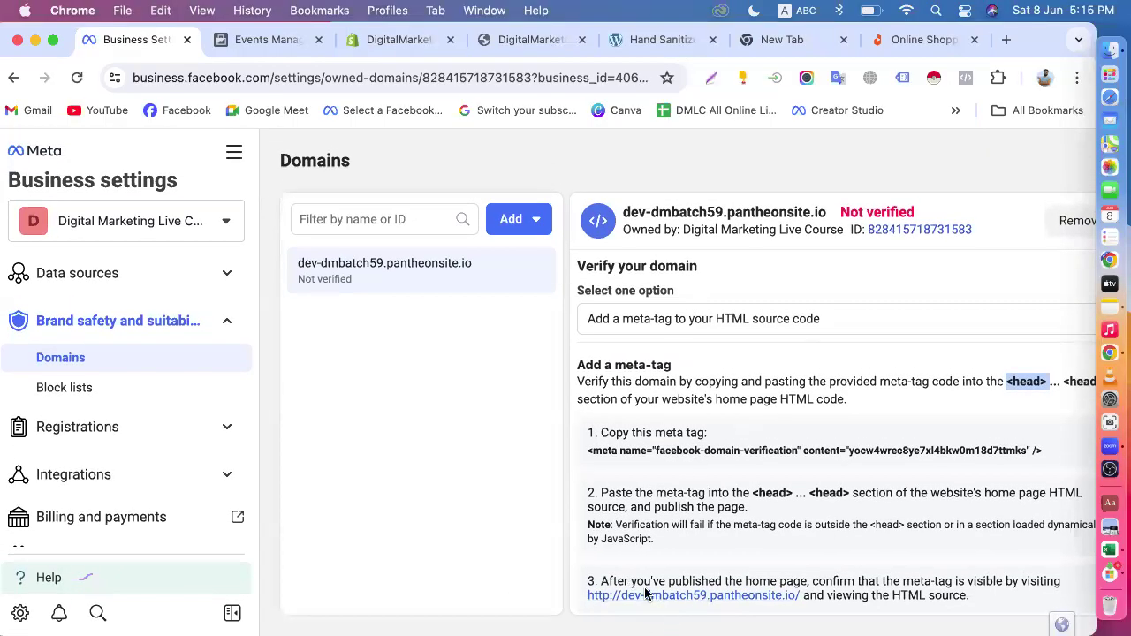
click(1077, 78)
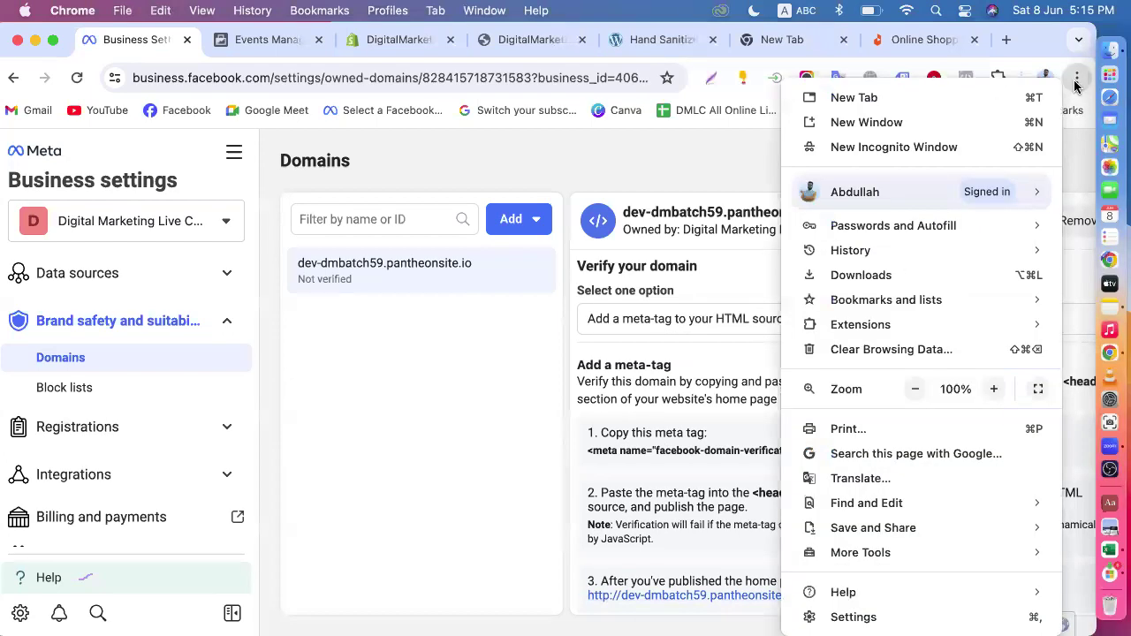
click(916, 390)
click(915, 390)
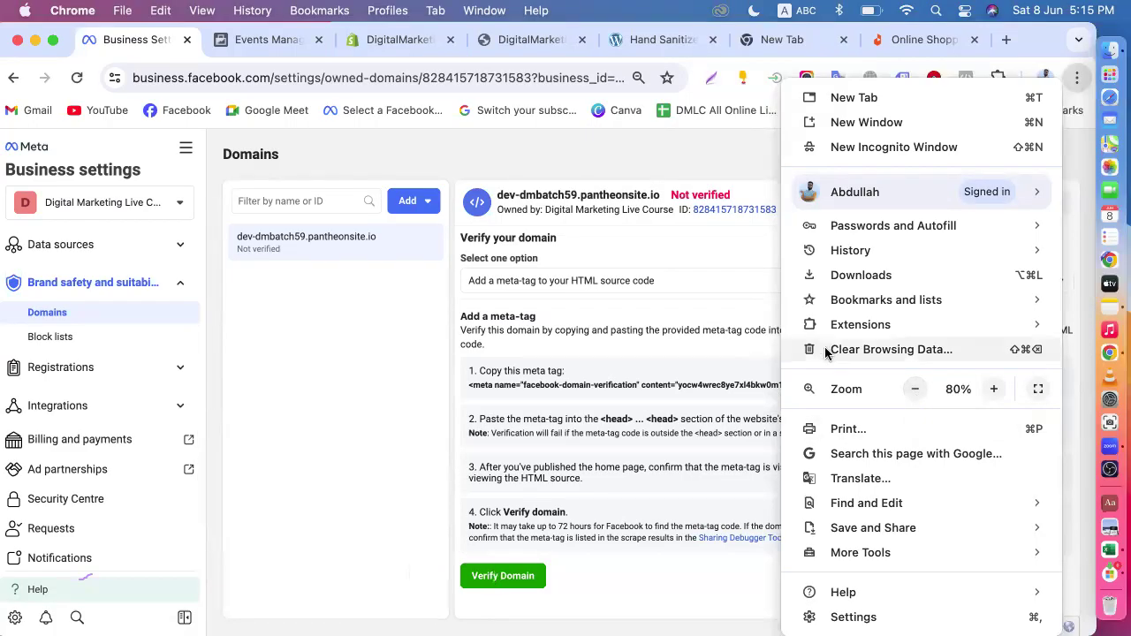
click(451, 521)
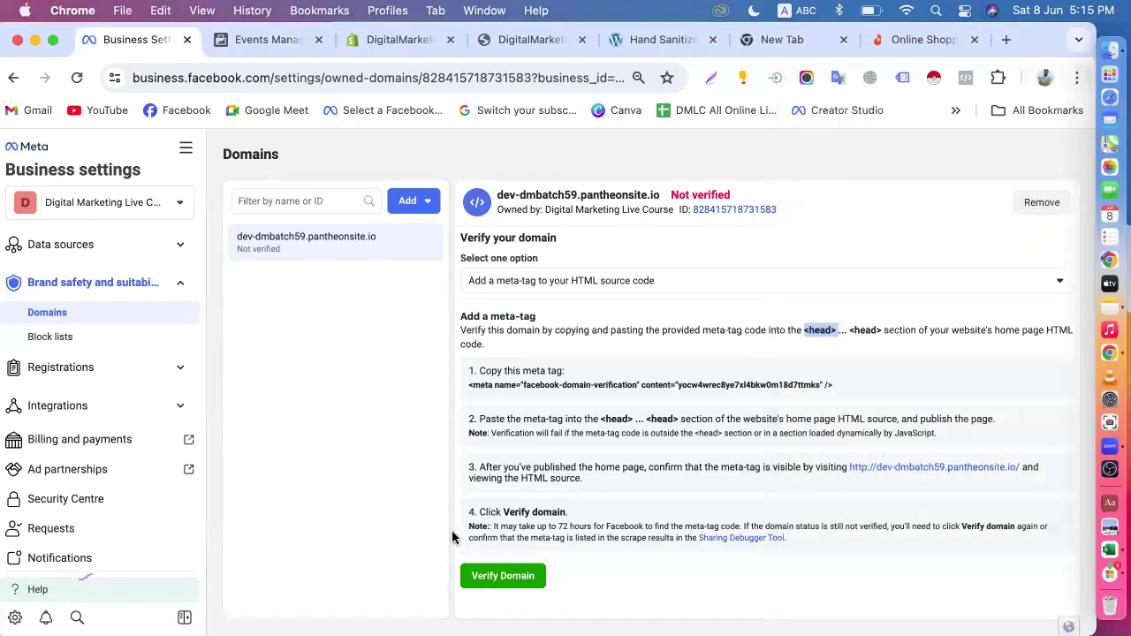
click(498, 583)
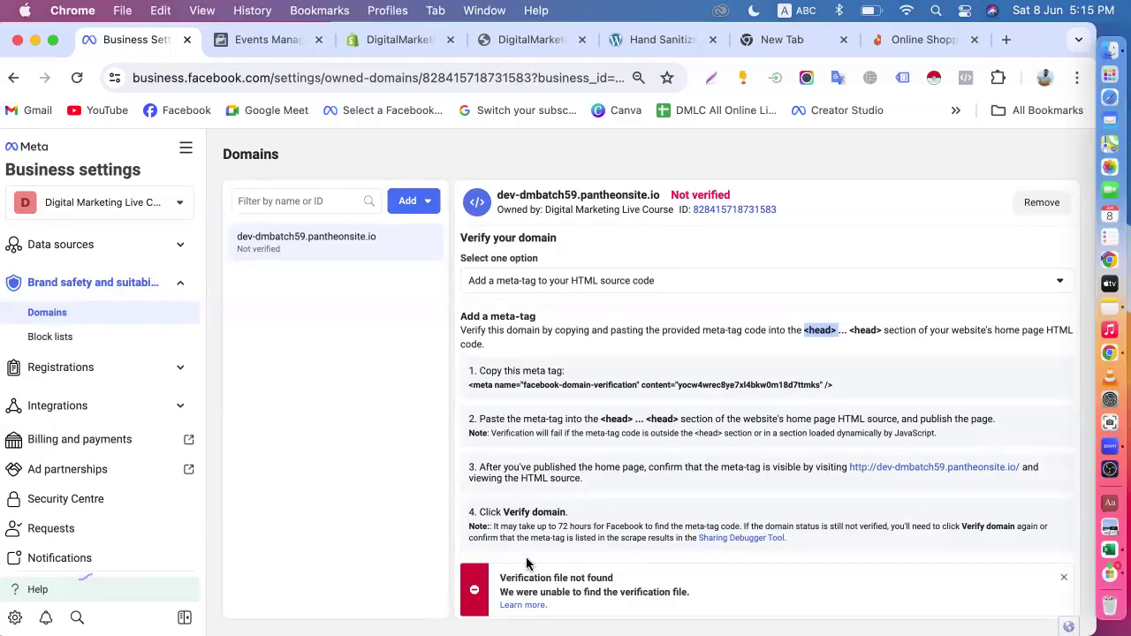
click(1065, 579)
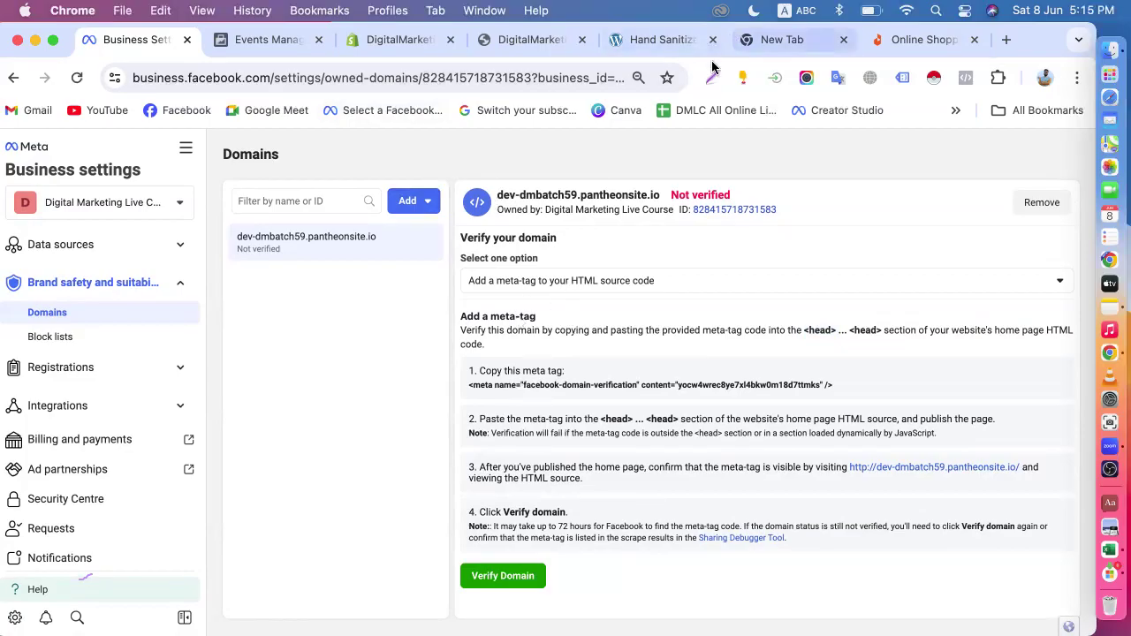
- Check the Hand Sanitizer page, return to Meta Business Settings and restore its zoom to 100%
click(664, 39)
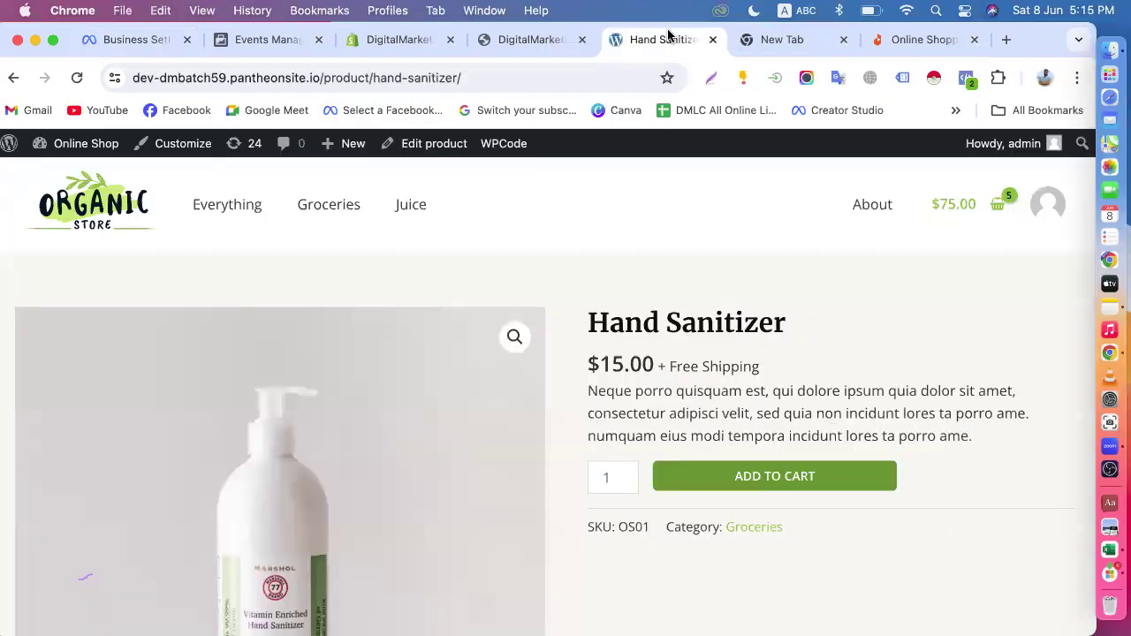
click(132, 39)
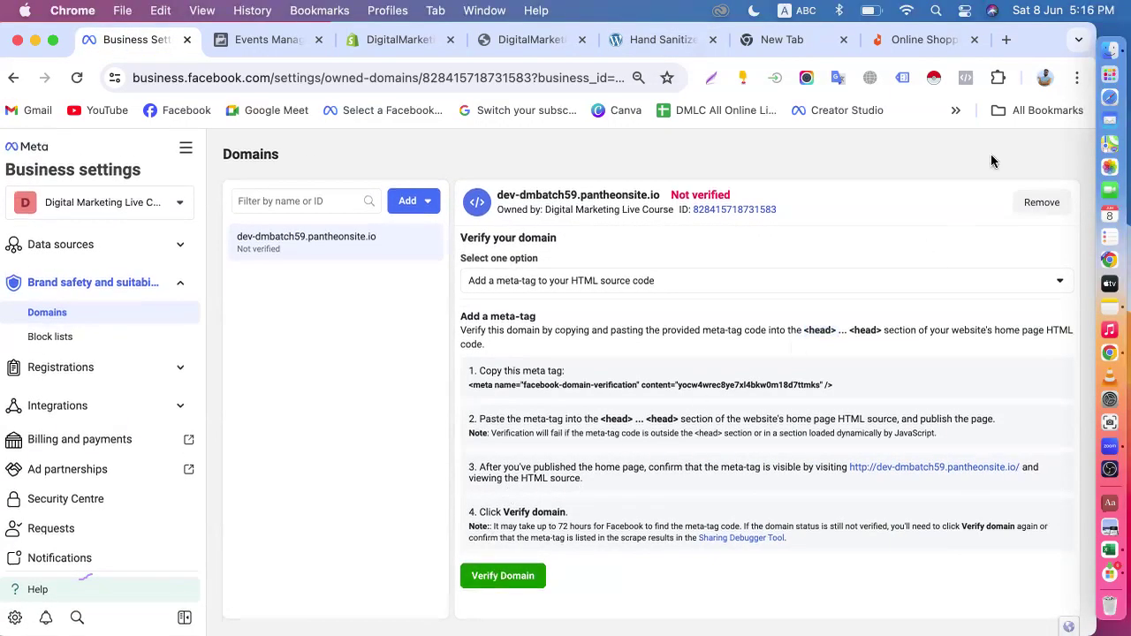
click(1077, 78)
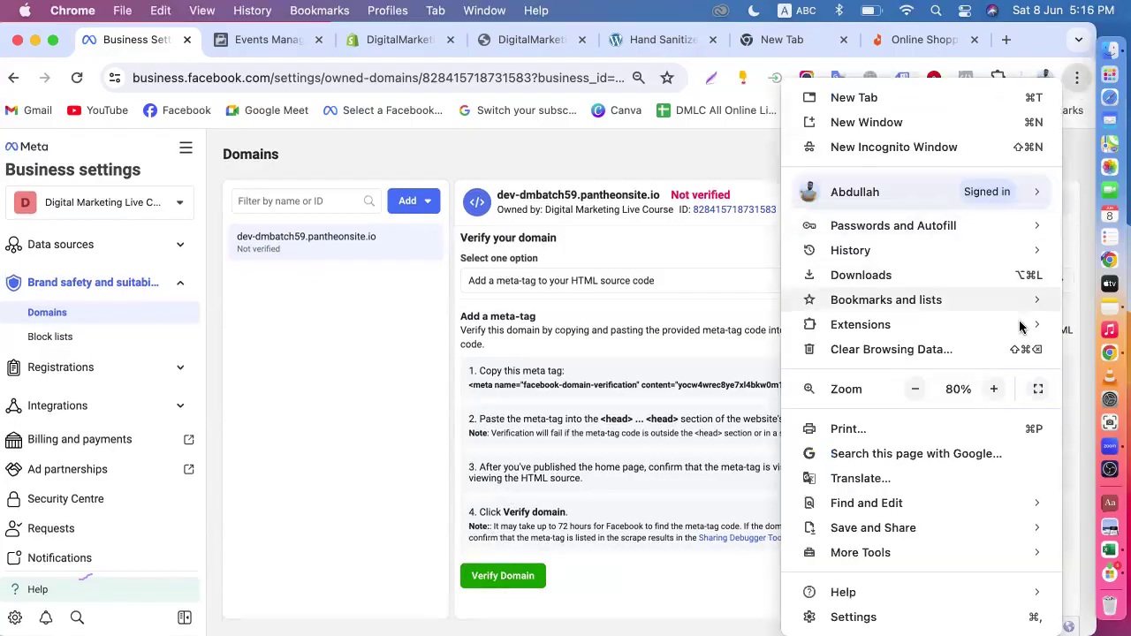
click(994, 389)
click(994, 388)
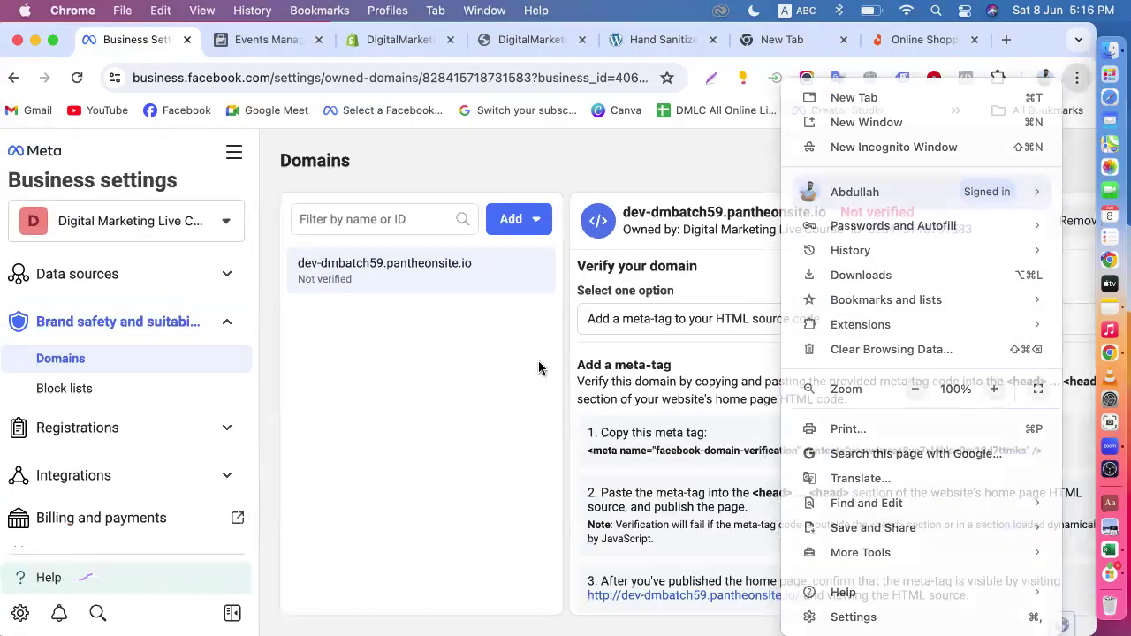
click(538, 368)
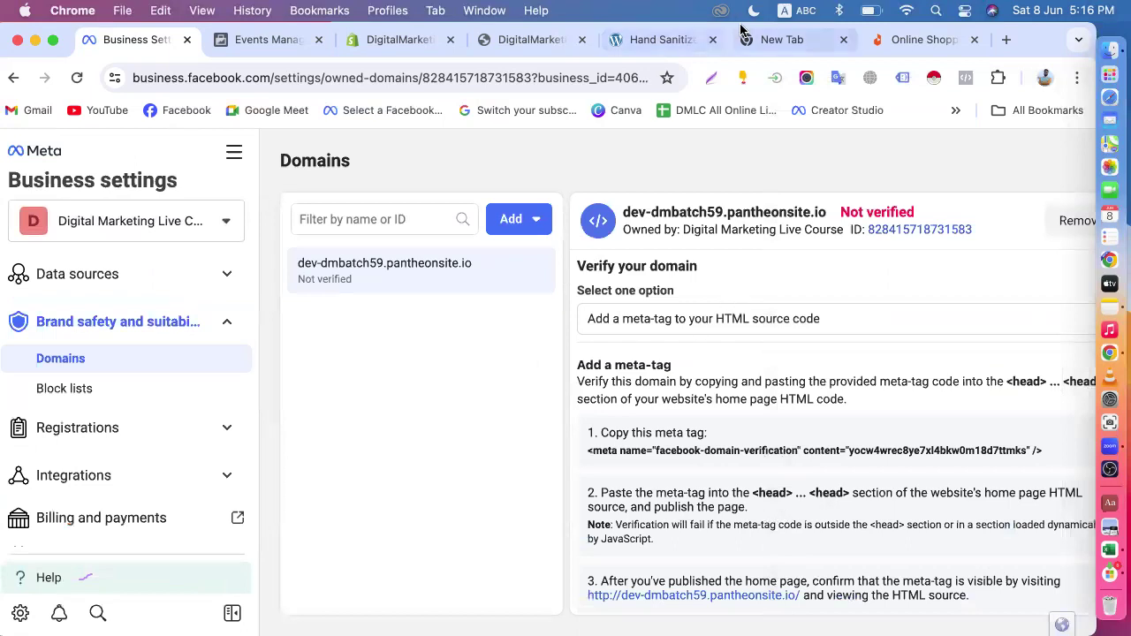
- View the DigitalMarketingBatch19 storefront from the Shopify admin in a new tab and go to its home page
click(415, 40)
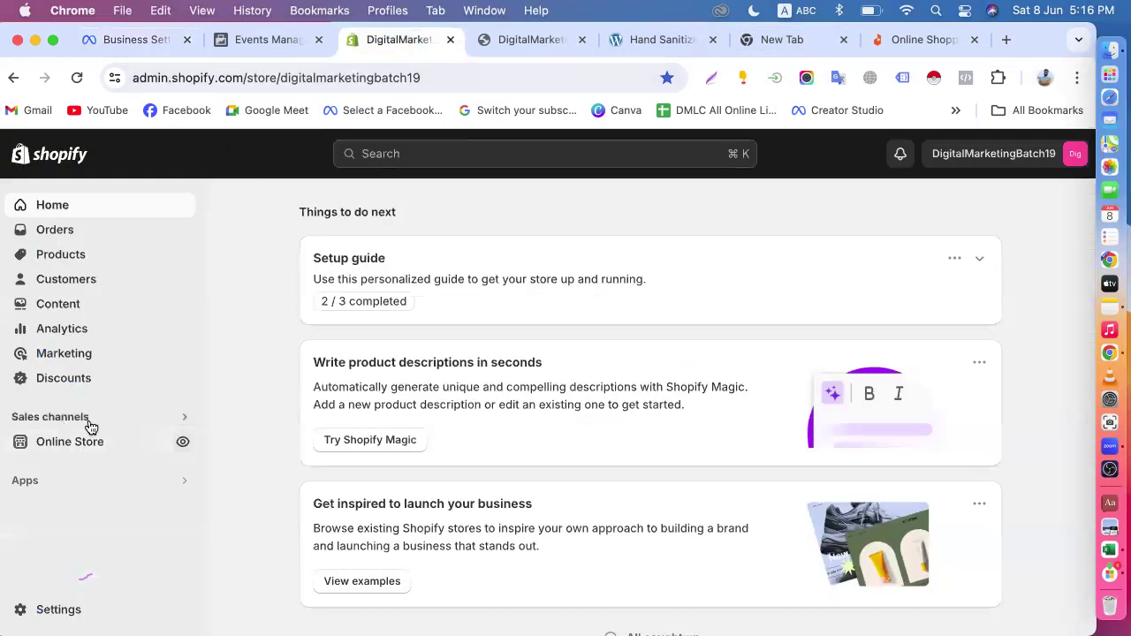
right_click(181, 451)
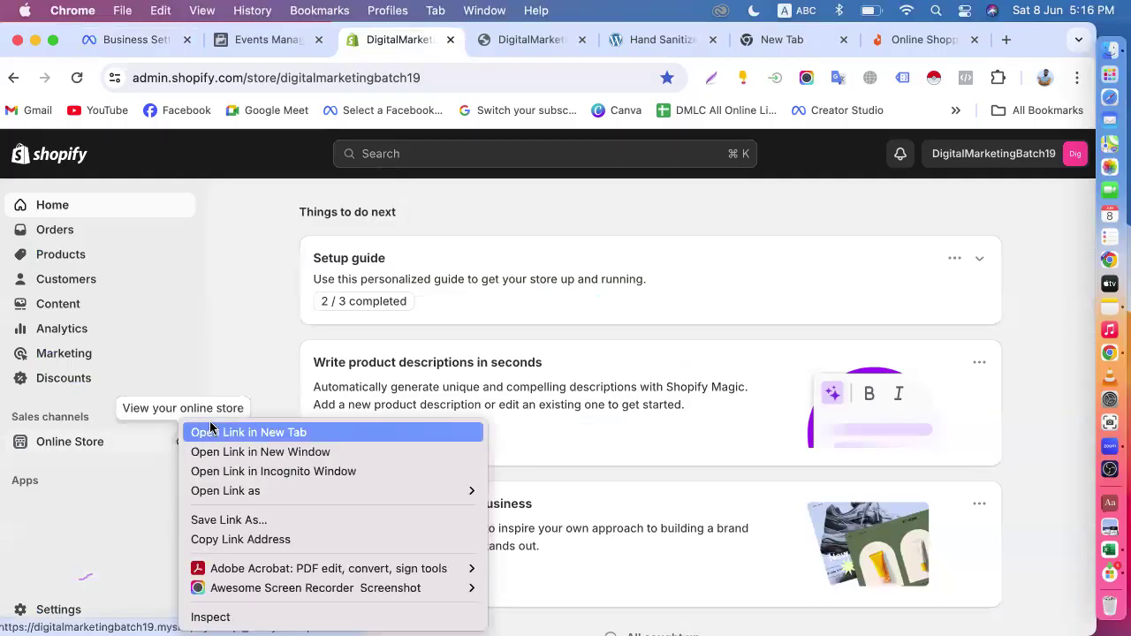
click(202, 430)
click(469, 40)
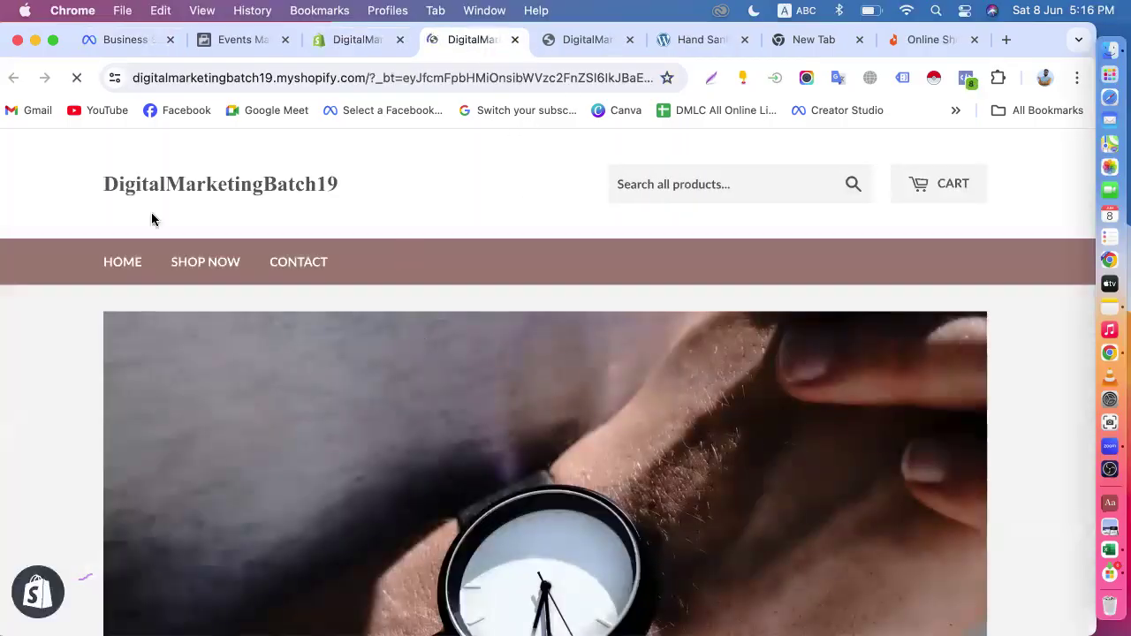
click(166, 190)
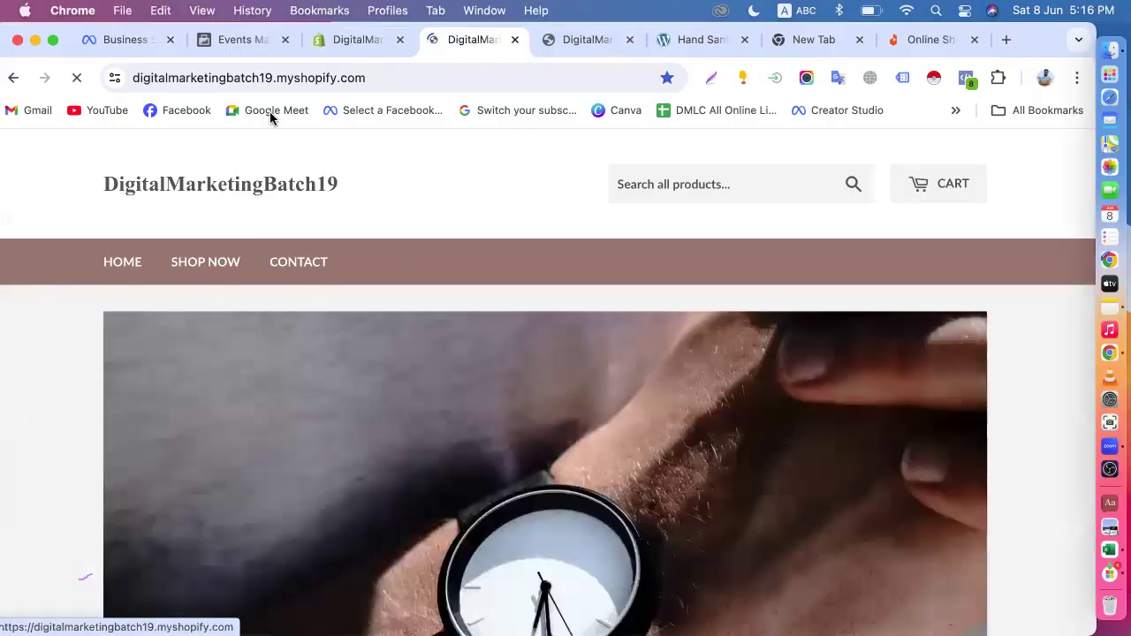
click(376, 75)
key(Right)
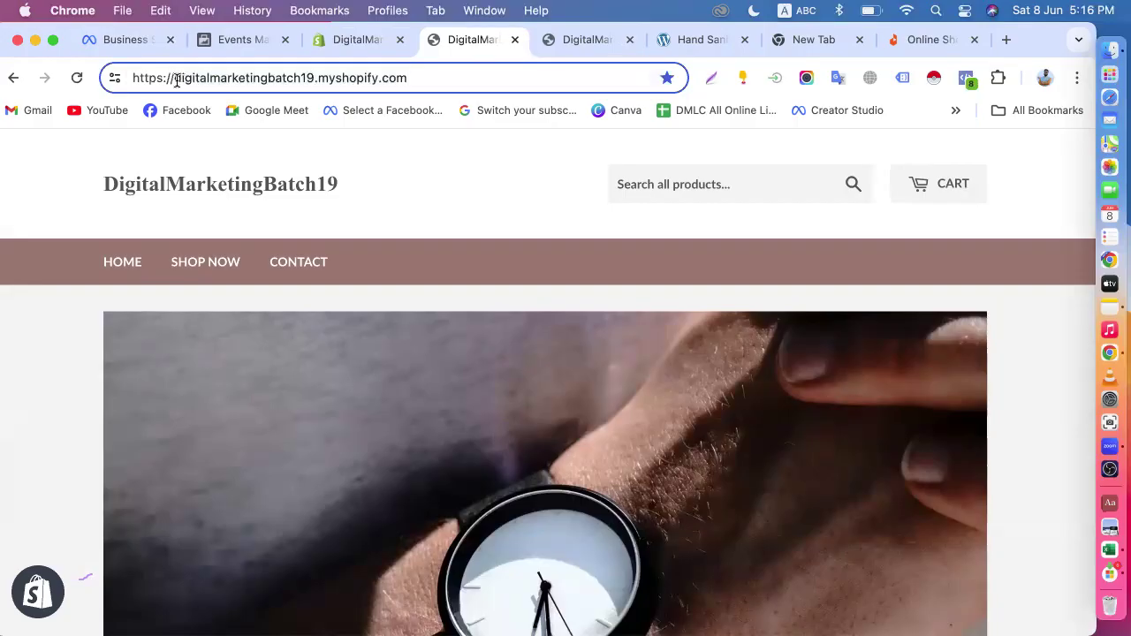
drag(175, 79, 465, 75)
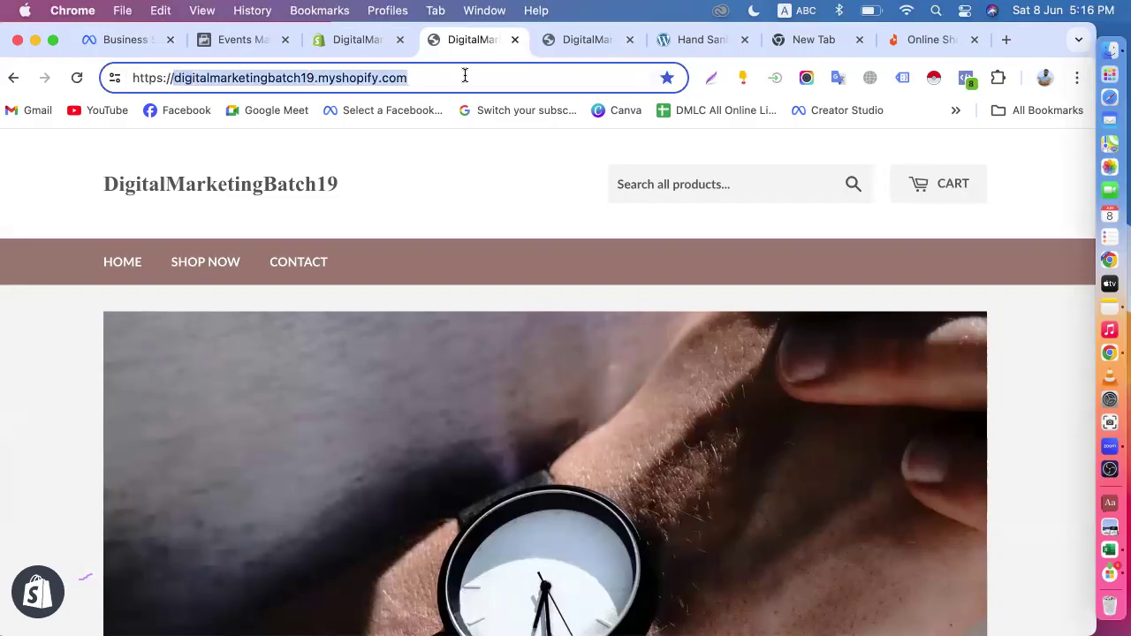
right_click(348, 81)
click(396, 240)
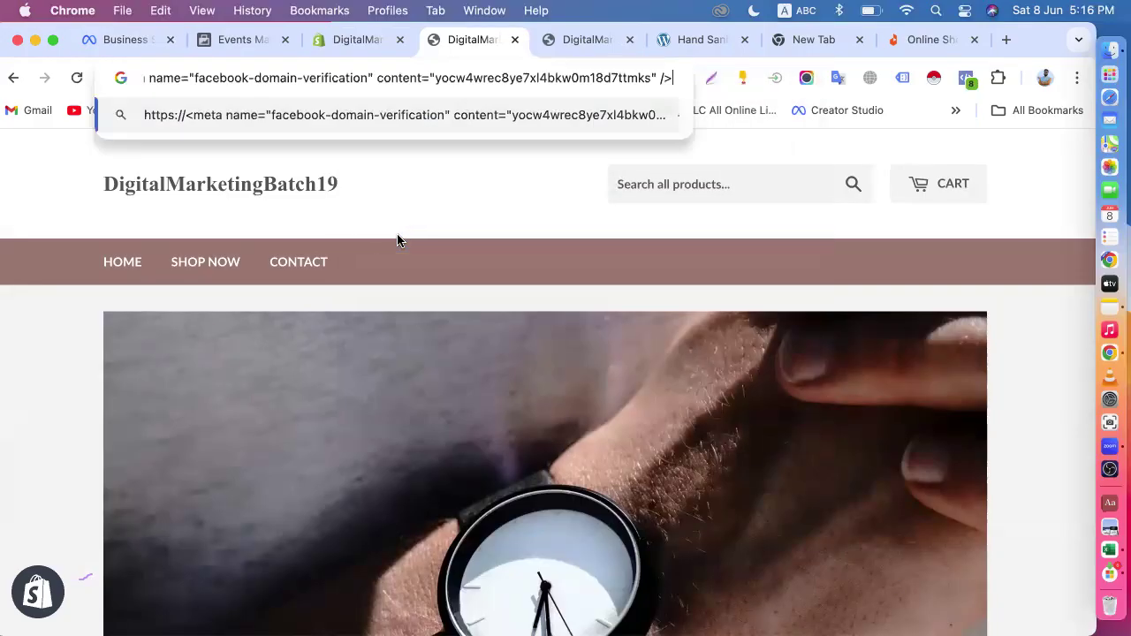
key(super+z)
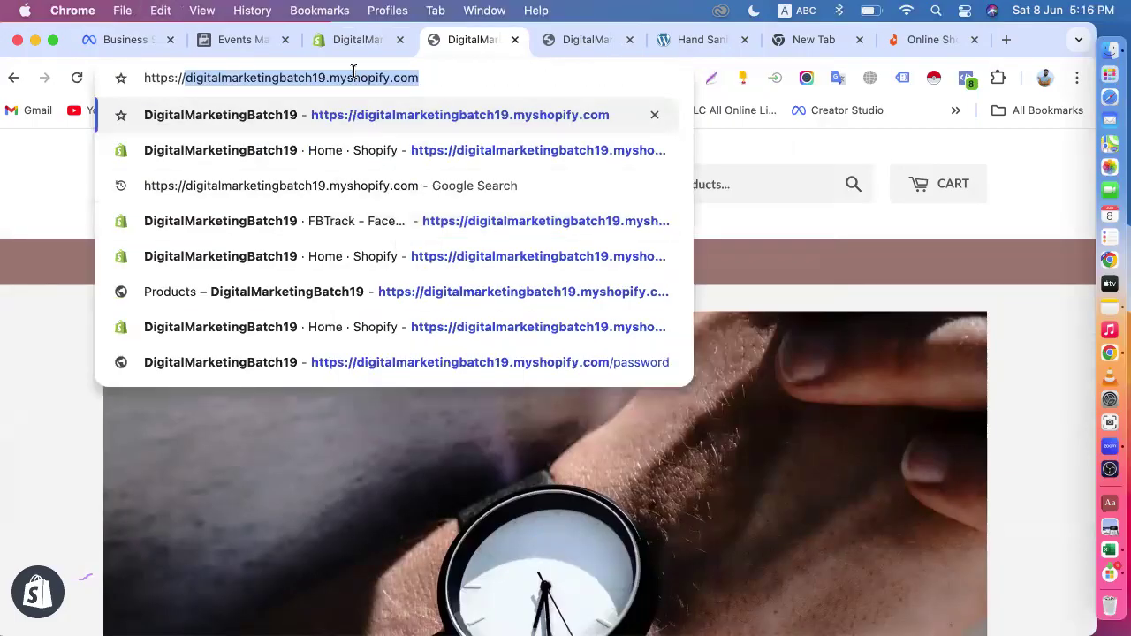
right_click(353, 74)
click(397, 220)
- Create a new domain in Meta Business Settings for digitalmarketingbatch19.myshopify.com
click(128, 40)
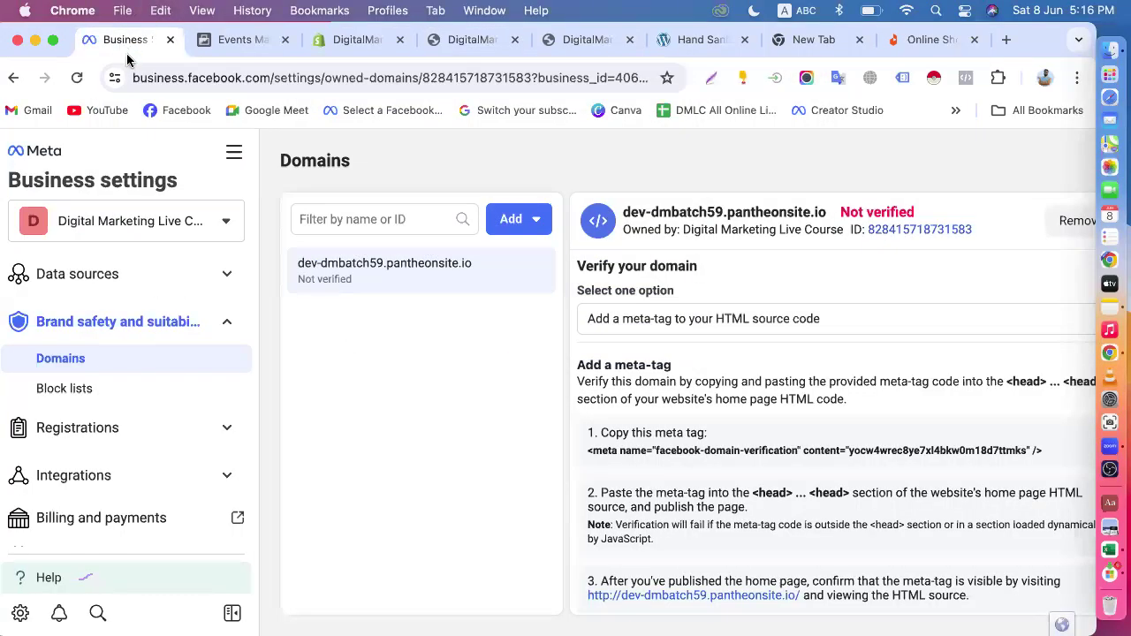
click(512, 219)
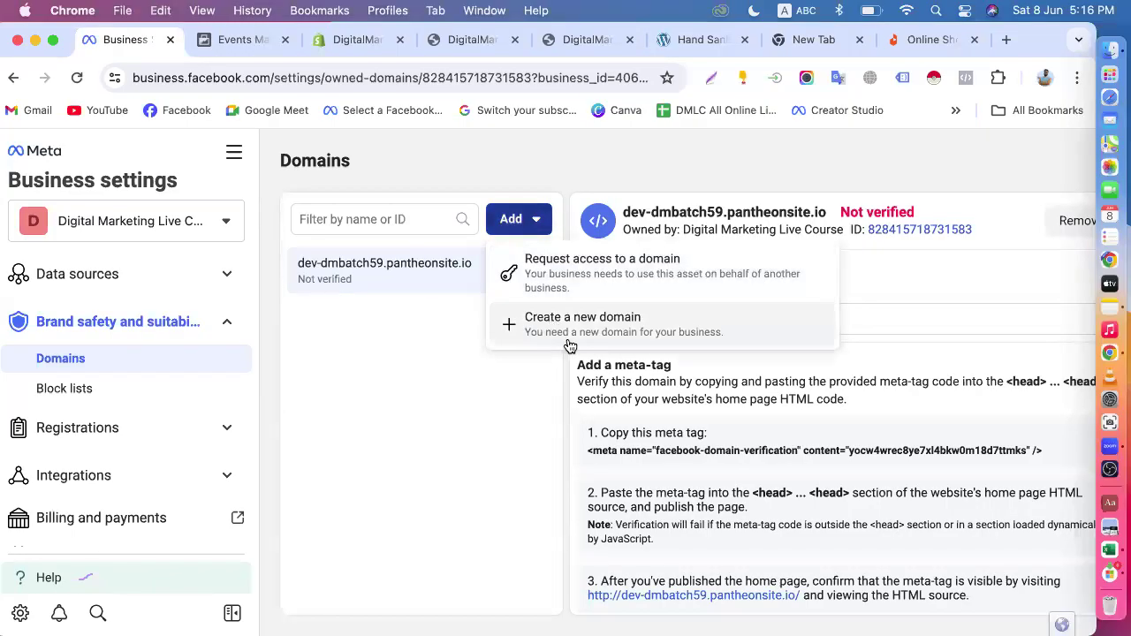
click(570, 346)
click(491, 368)
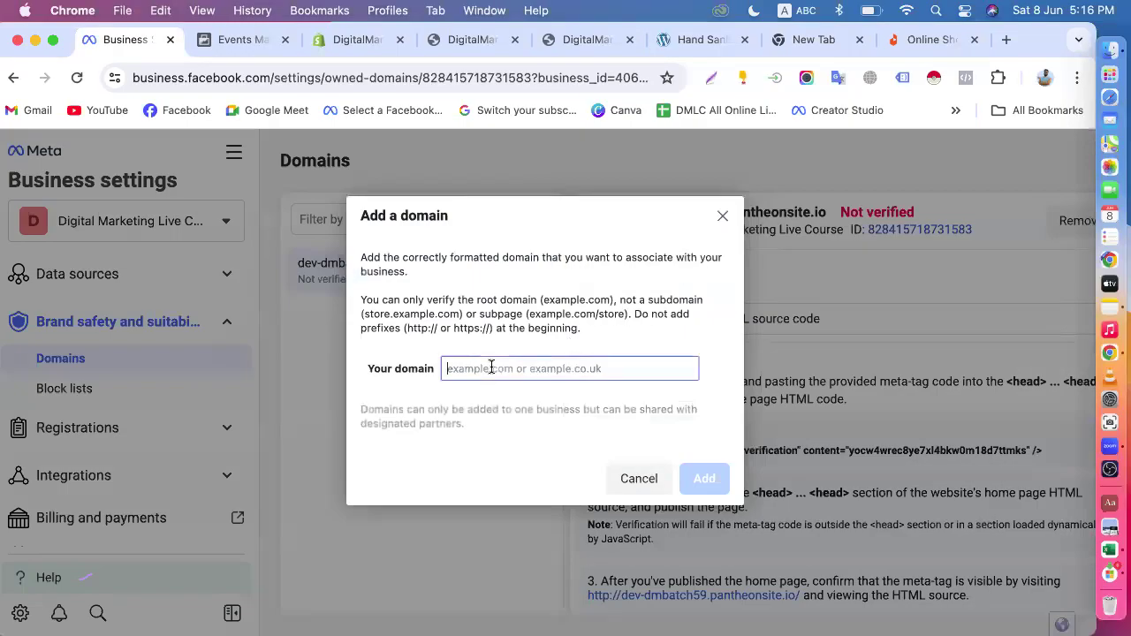
key(super+v)
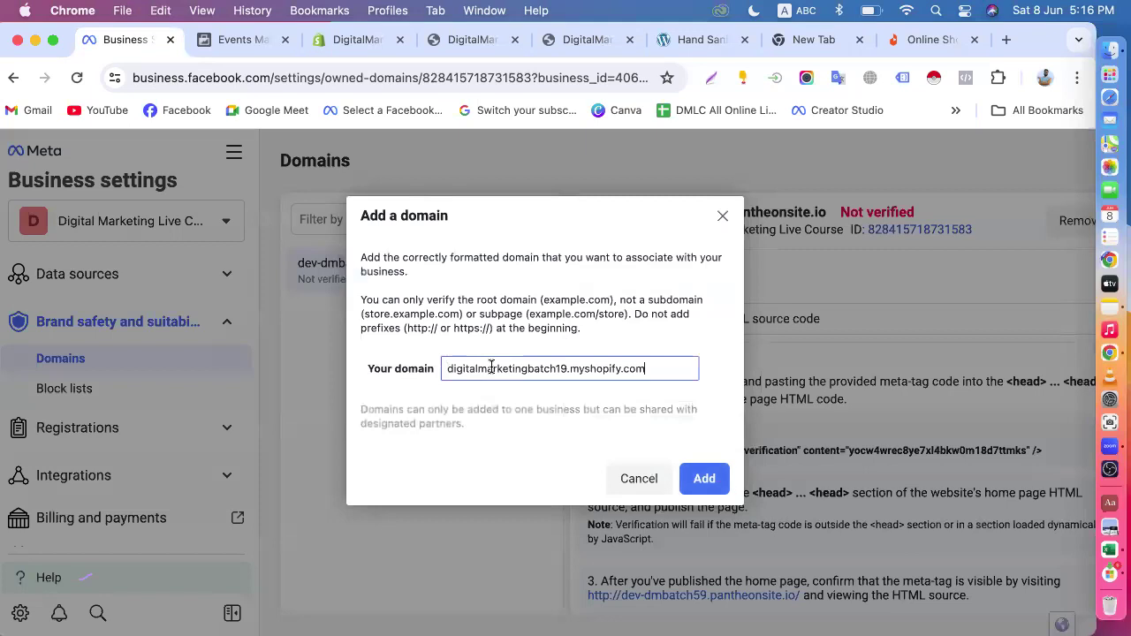
click(703, 489)
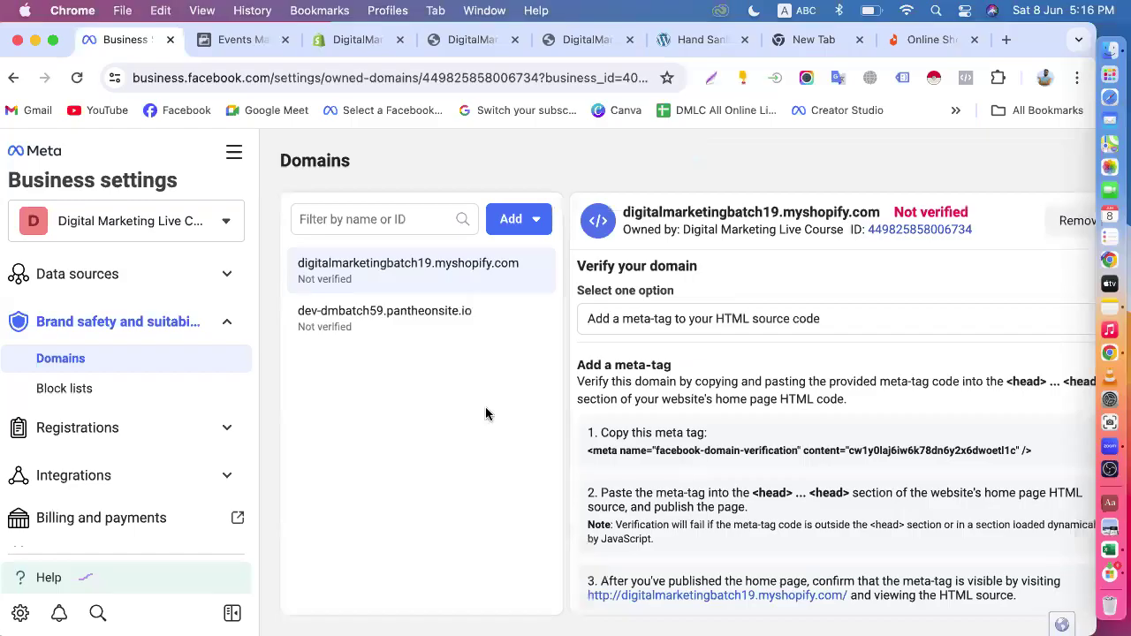
- Copy the new Shopify domain's facebook-domain-verification meta tag and look at both domain entries in the list
click(725, 455)
click(355, 326)
click(366, 277)
- Open the code editor for the current Supply theme in the Shopify admin's Online Store themes
click(348, 50)
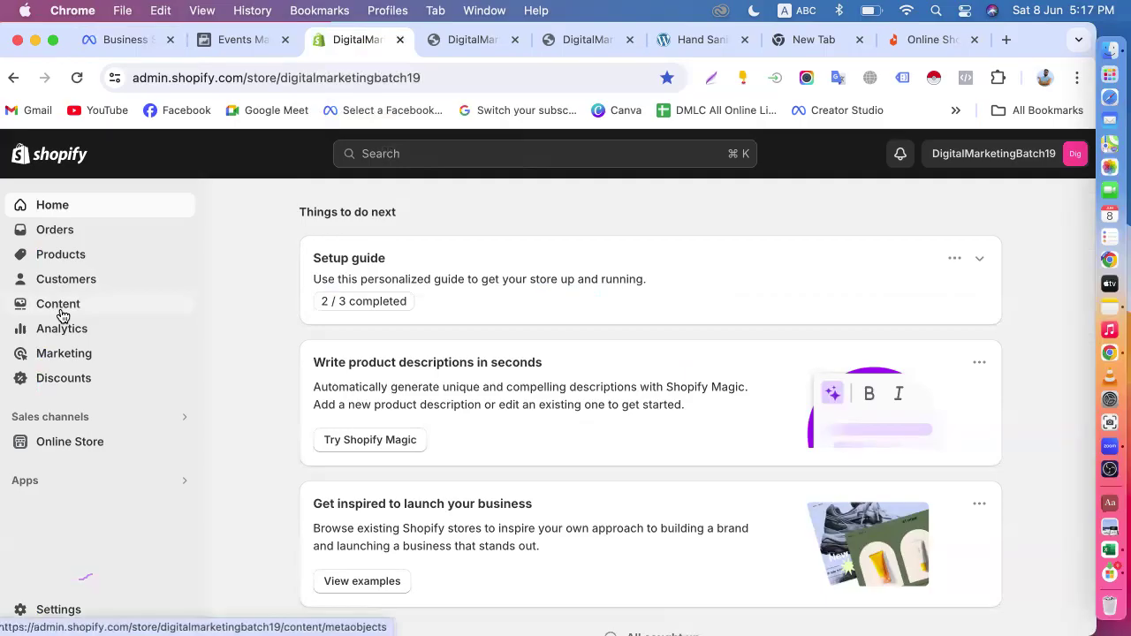
click(21, 447)
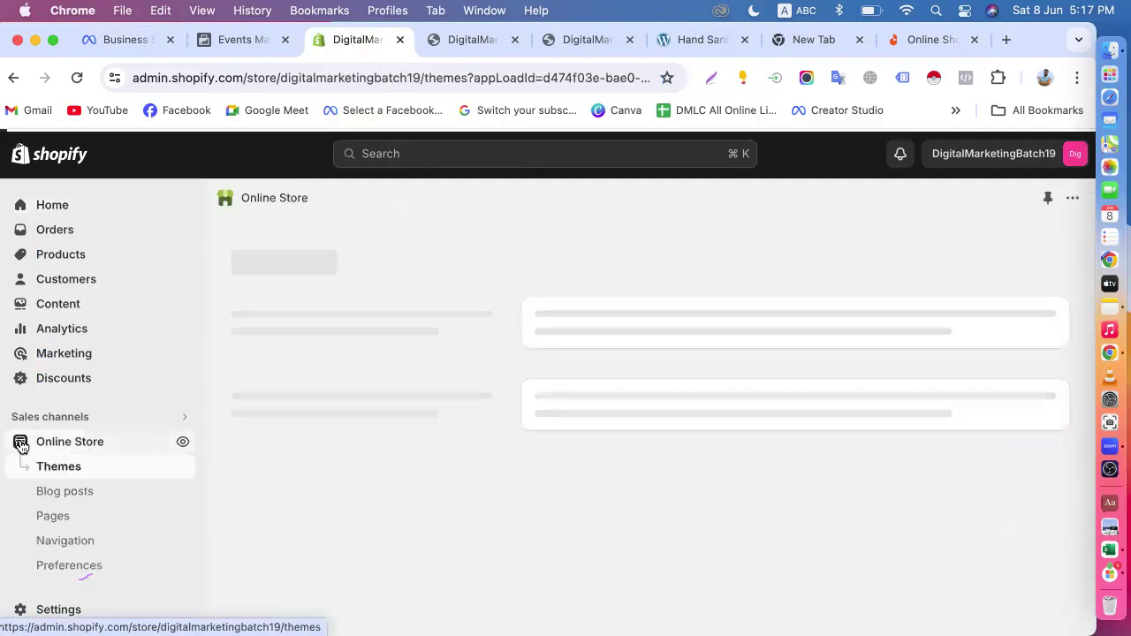
scroll(21, 446, down, 2)
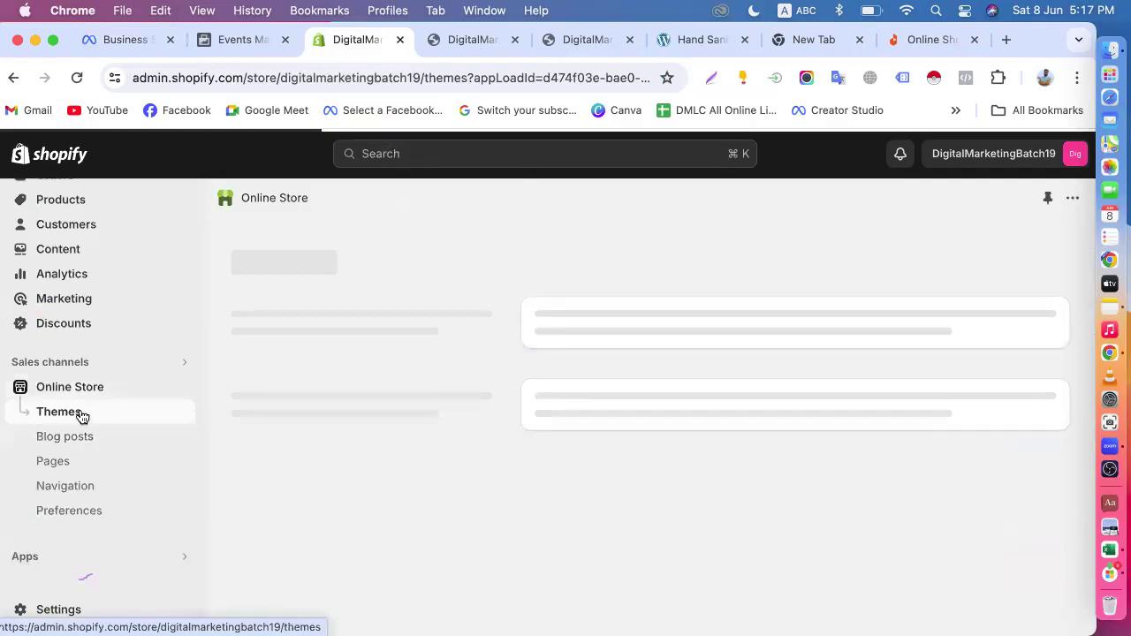
scroll(671, 385, down, 5)
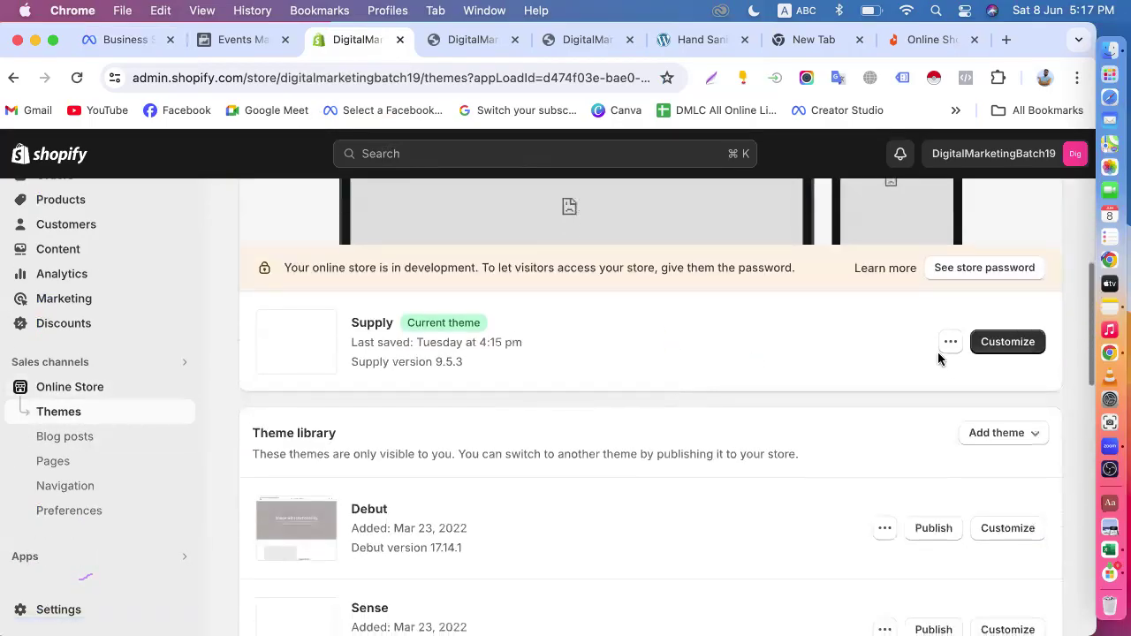
click(950, 344)
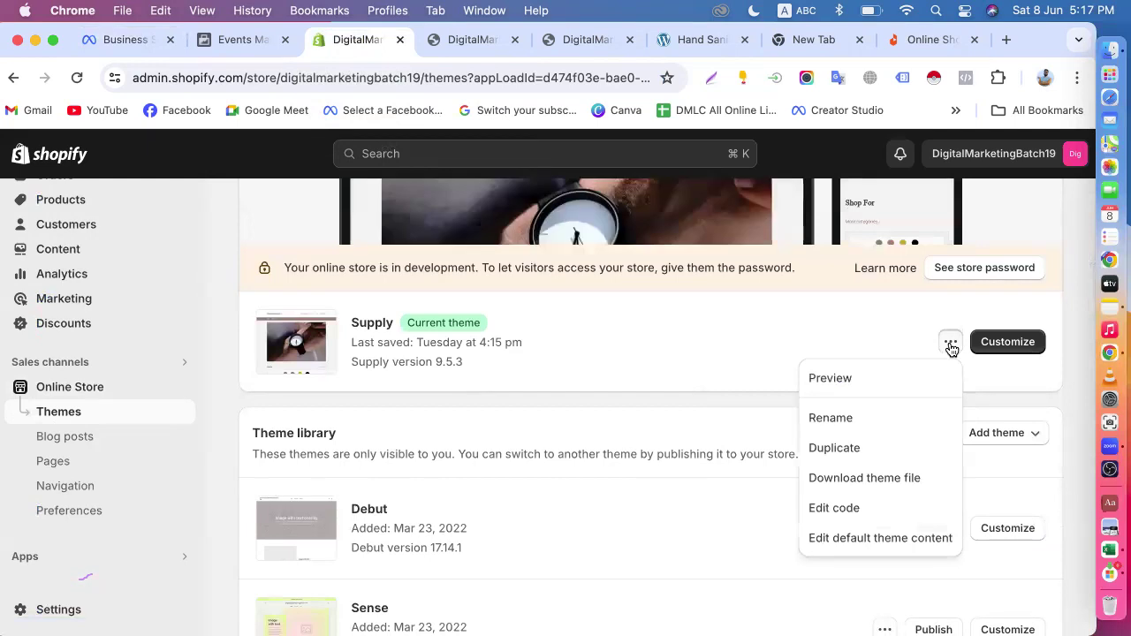
click(822, 505)
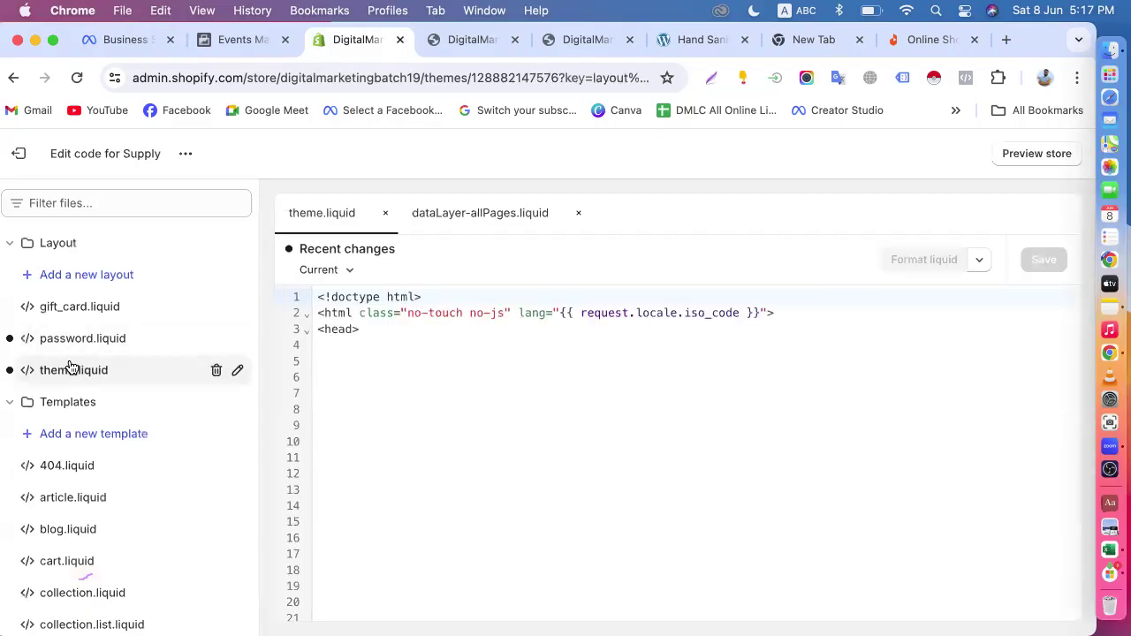
- Paste the Shopify domain's facebook-domain-verification meta tag below the opening <head> tag in theme.liquid, save the file and leave the code editor
click(27, 246)
click(49, 249)
click(128, 39)
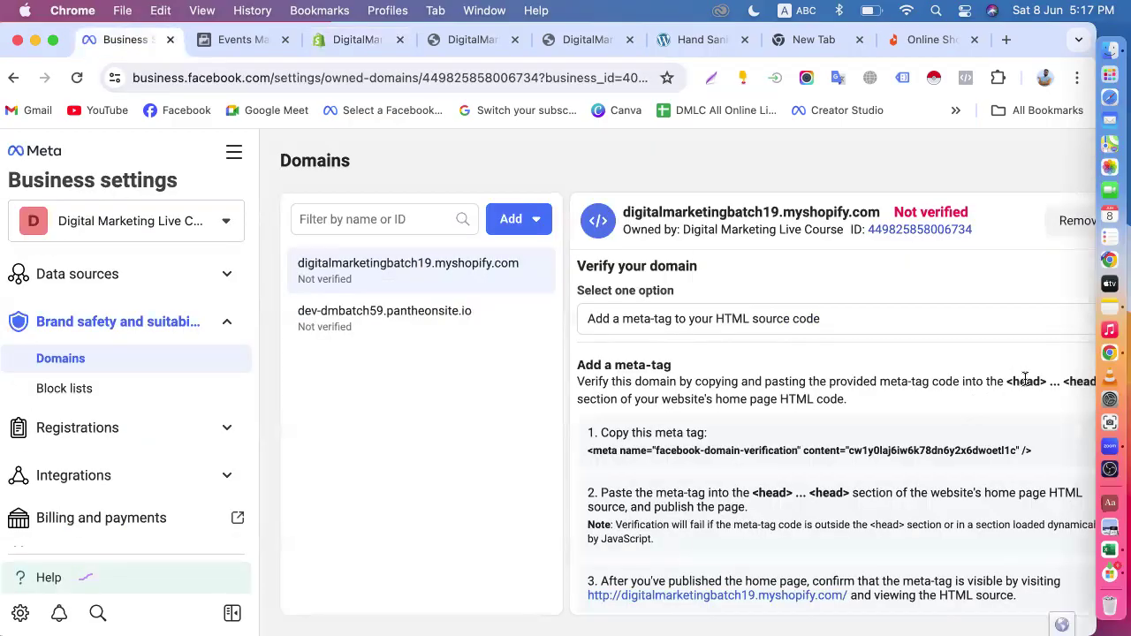
click(365, 42)
mouse_move(358, 321)
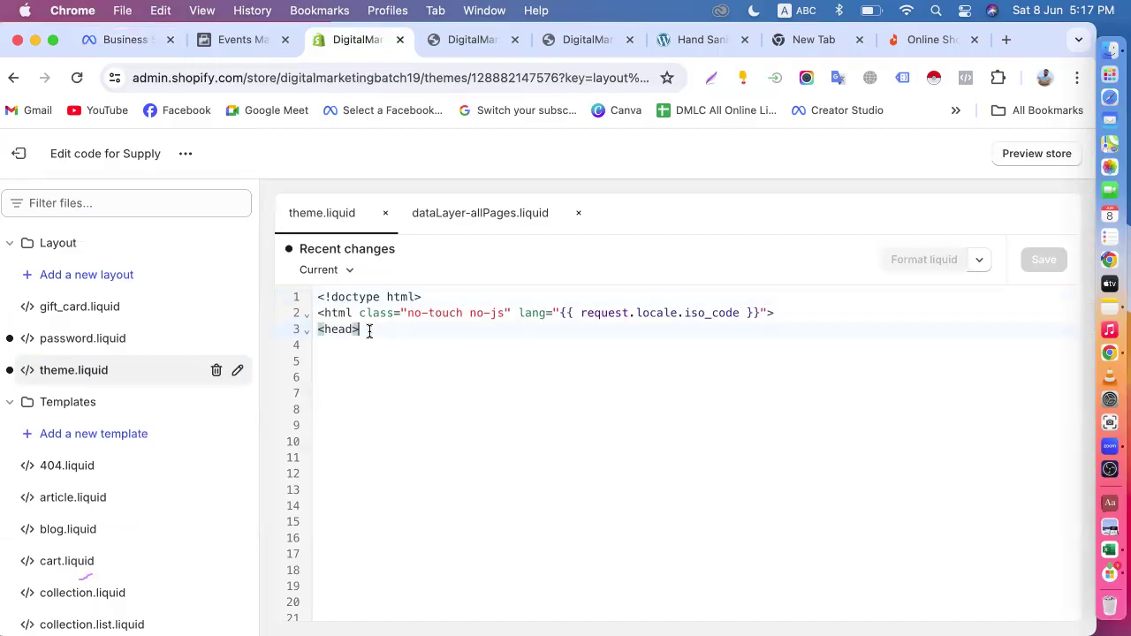
key(Return)
key(Return)
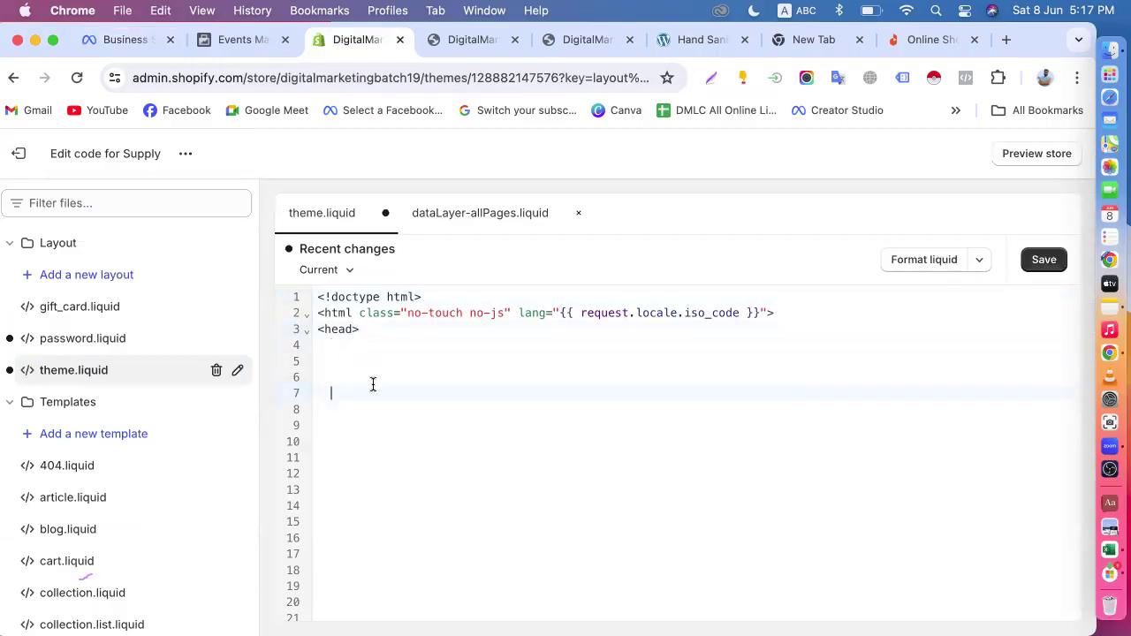
right_click(372, 383)
click(394, 382)
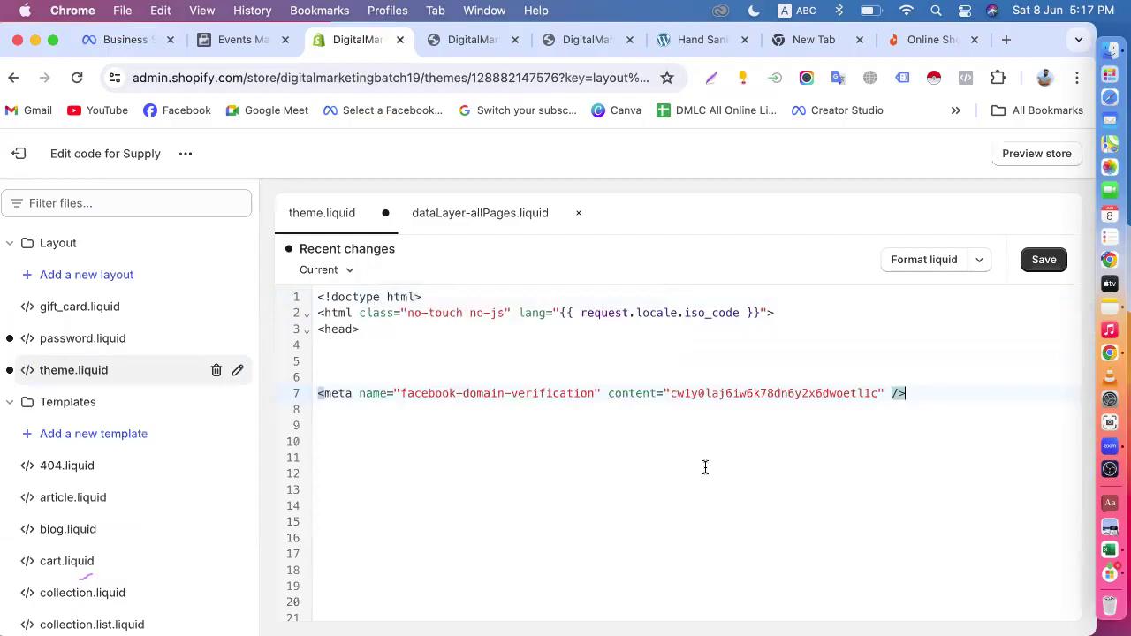
scroll(580, 417, down, 5)
scroll(663, 402, up, 5)
click(1035, 259)
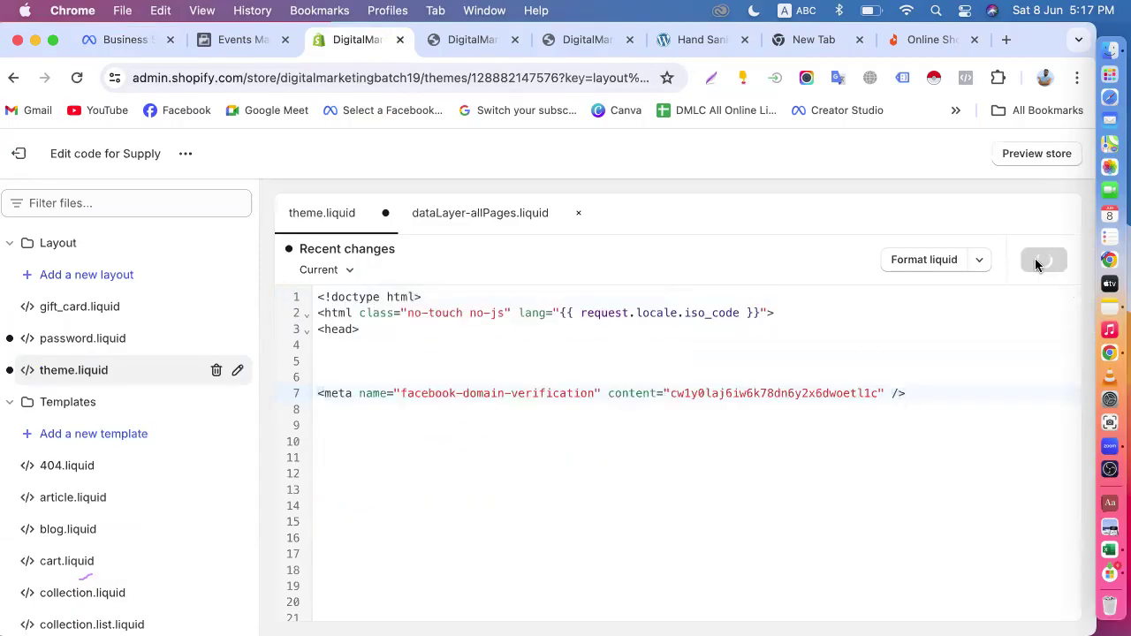
click(19, 153)
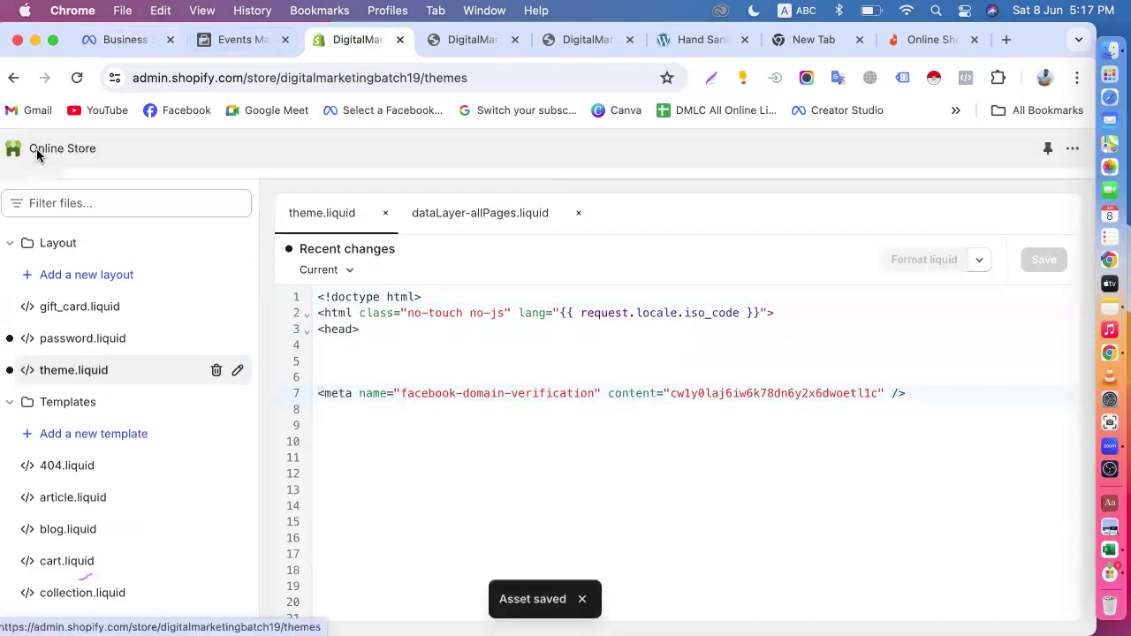
scroll(365, 359, down, 15)
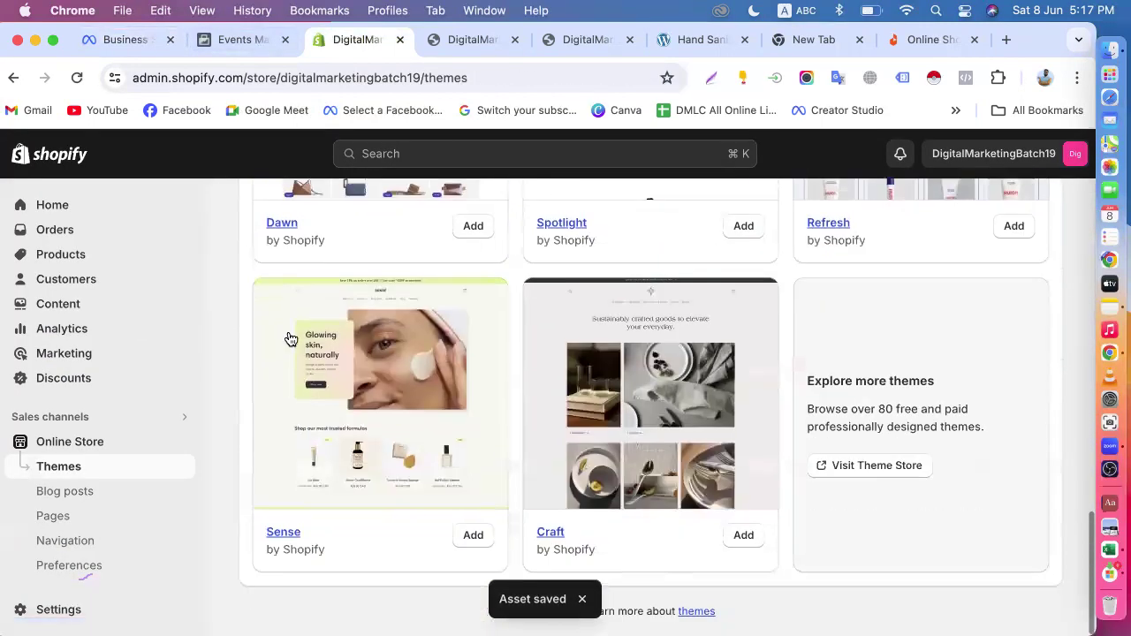
- Reduce the Business Settings page zoom to 80% and try to verify the digitalmarketingbatch19.myshopify.com domain with its meta tag
click(112, 40)
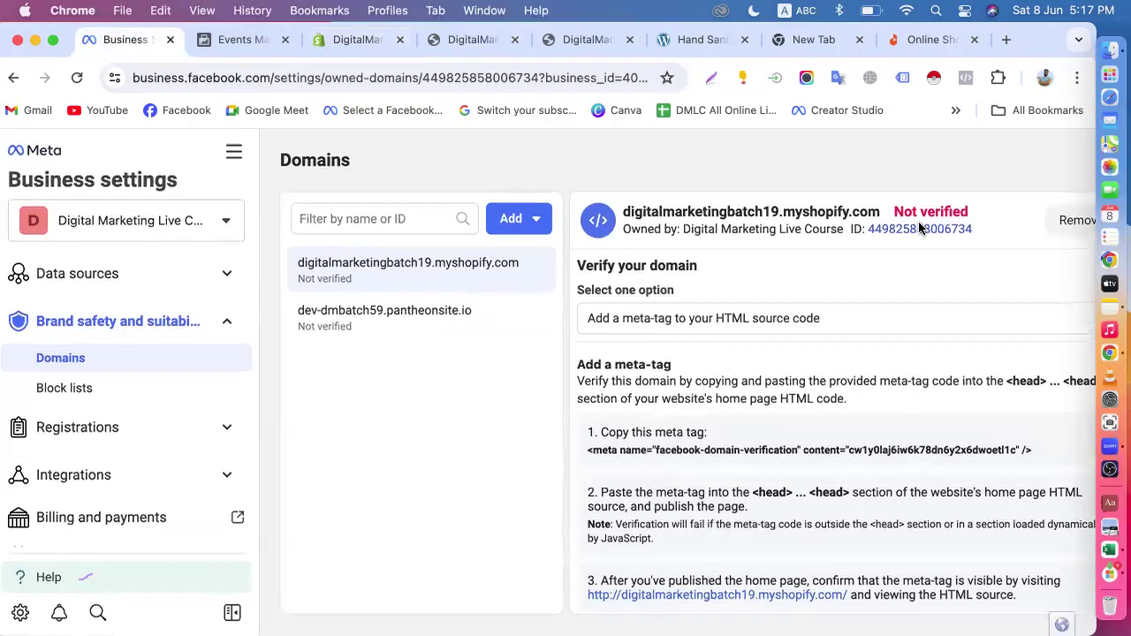
click(1076, 78)
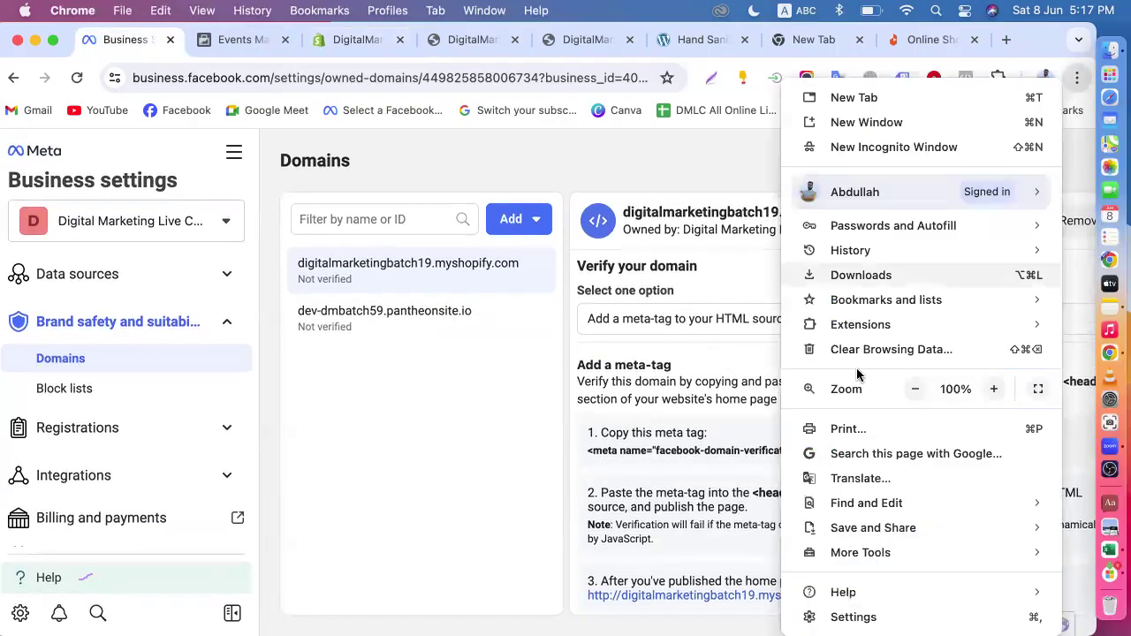
click(914, 391)
click(914, 391)
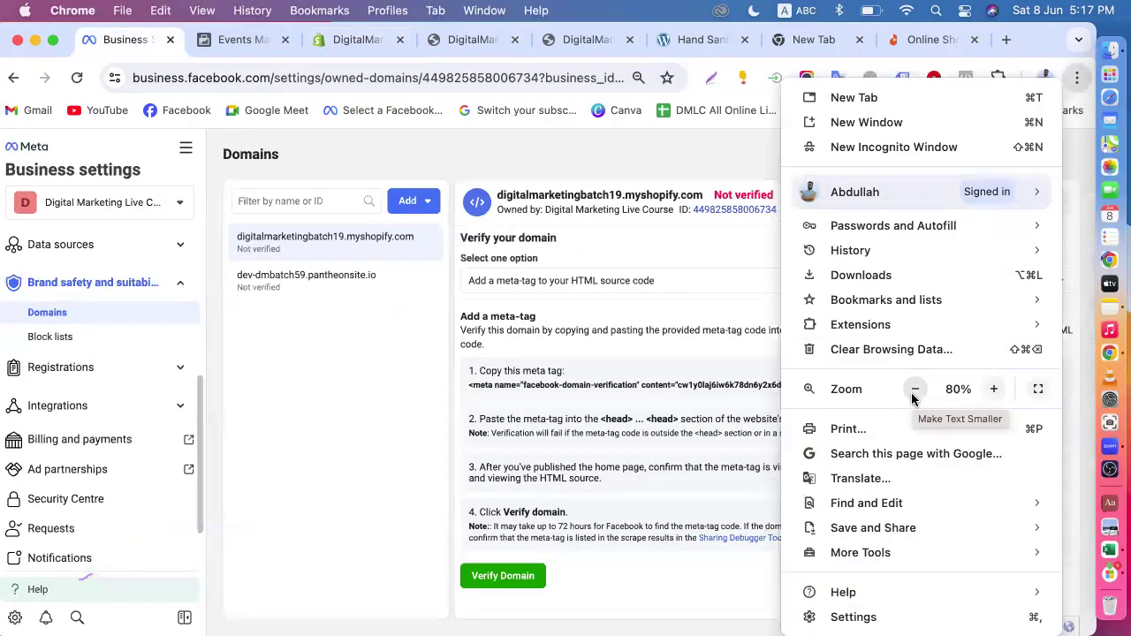
click(428, 624)
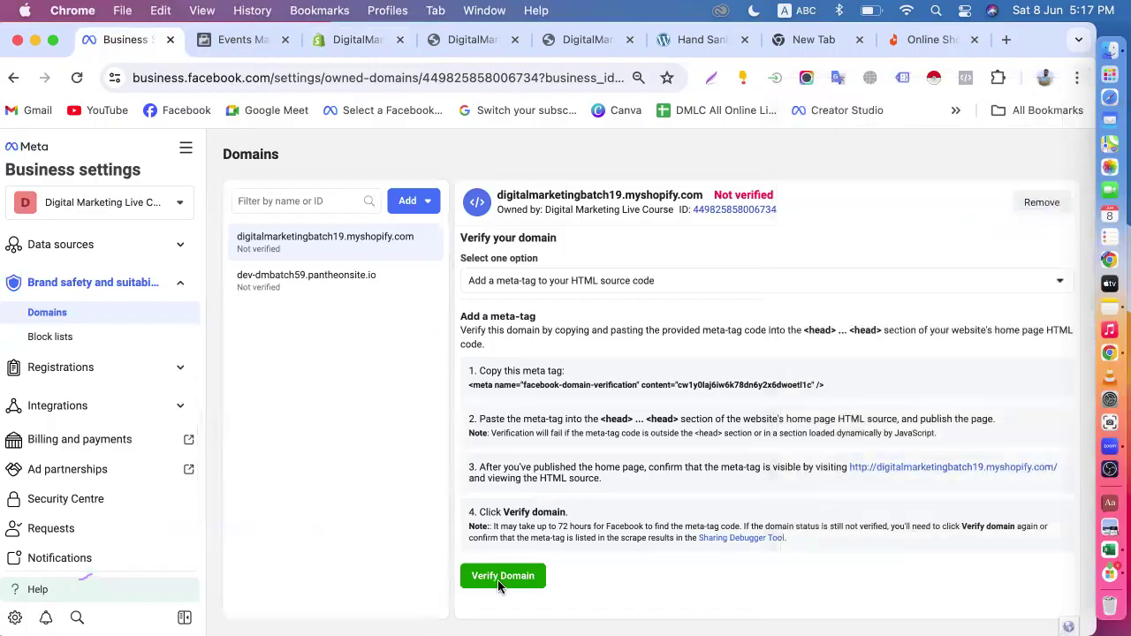
click(499, 580)
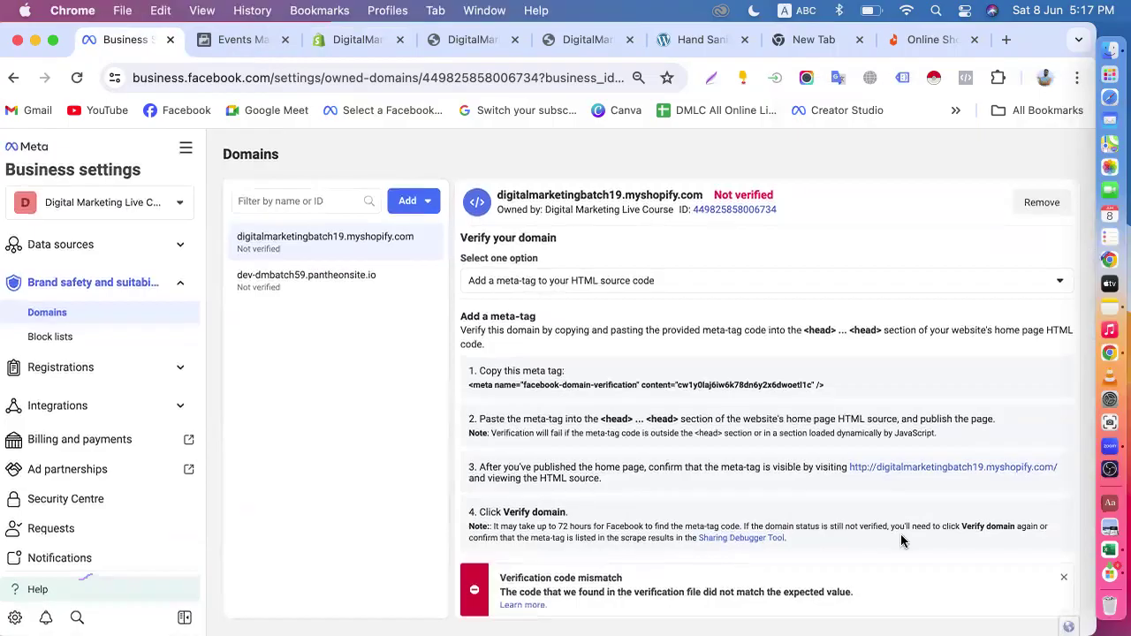
click(1062, 579)
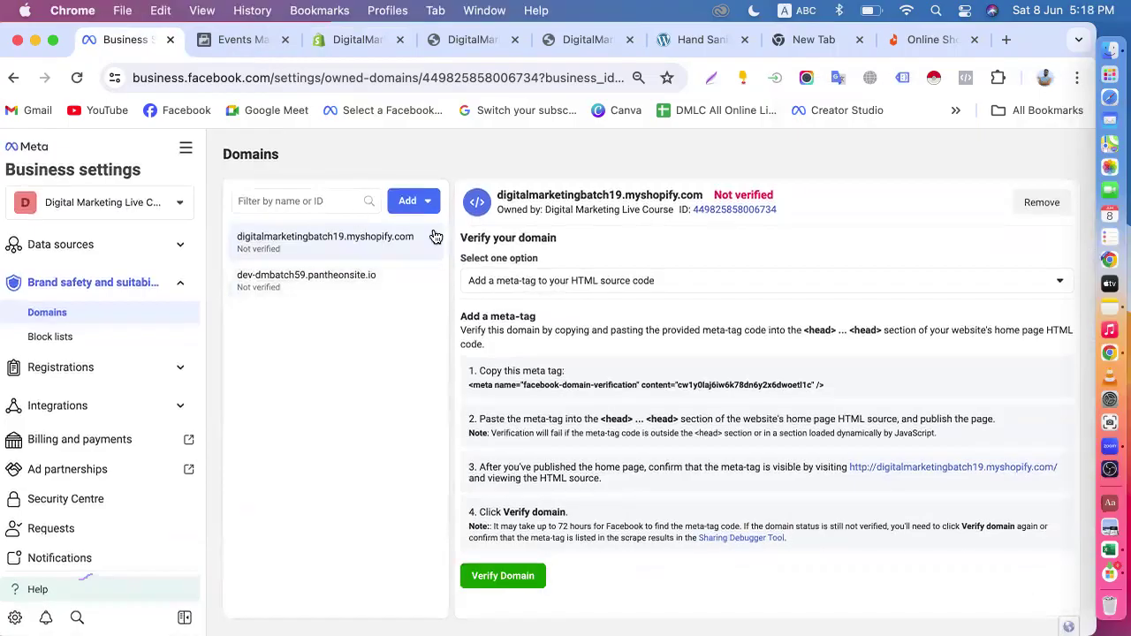
- Compare the verification details of the dev-dmbatch59.pantheonsite.io and digitalmarketingbatch19.myshopify.com domains and restore the page zoom to 100%
click(328, 291)
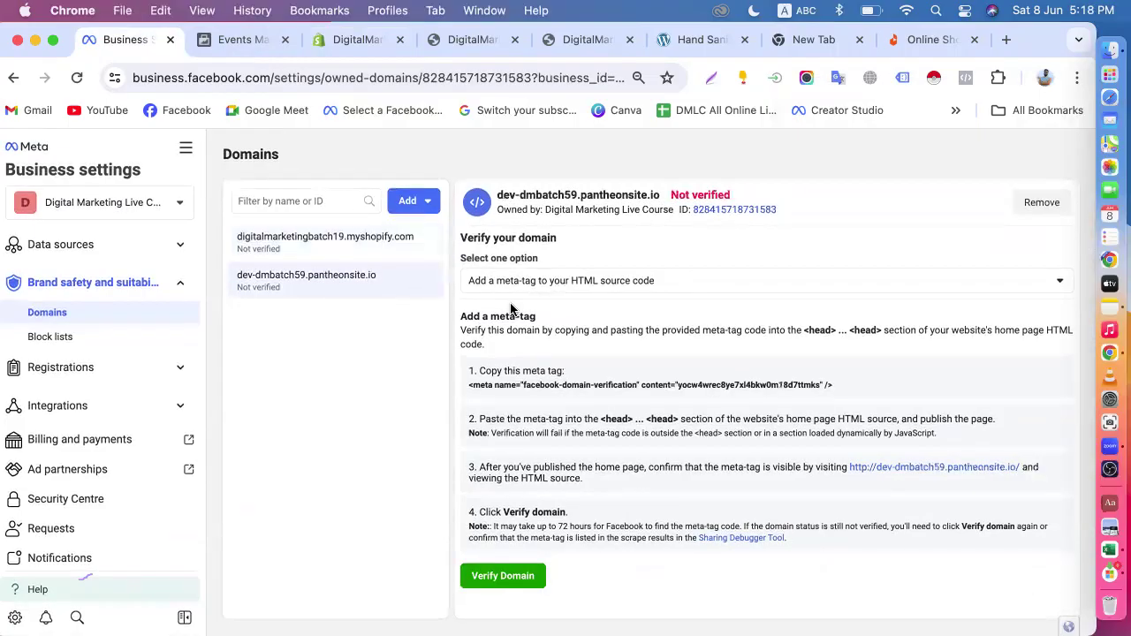
click(341, 255)
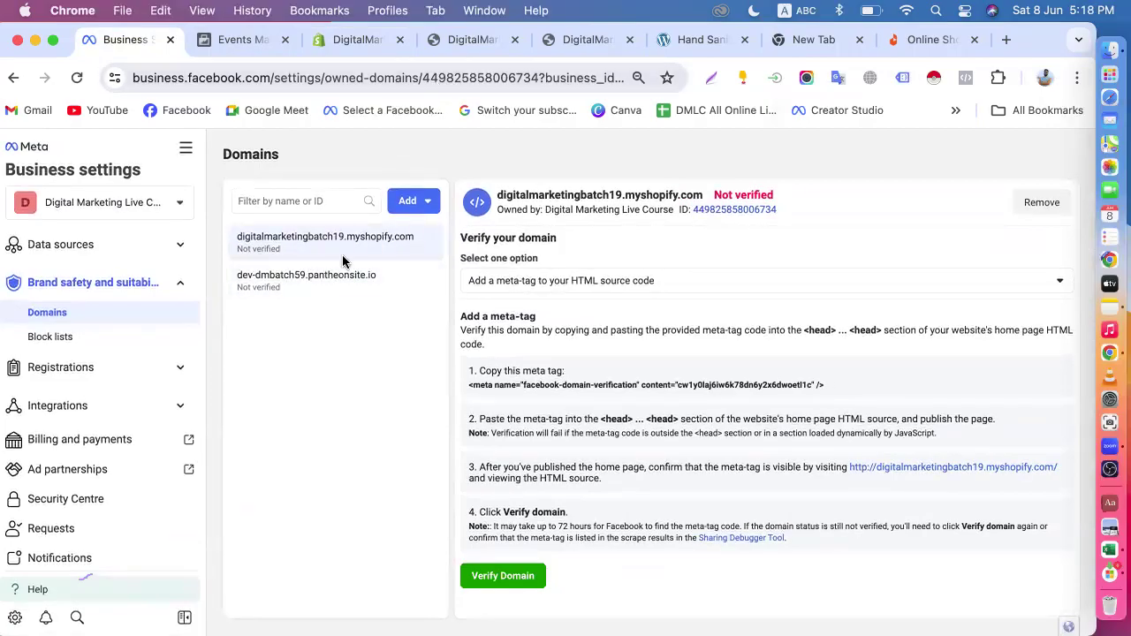
click(299, 279)
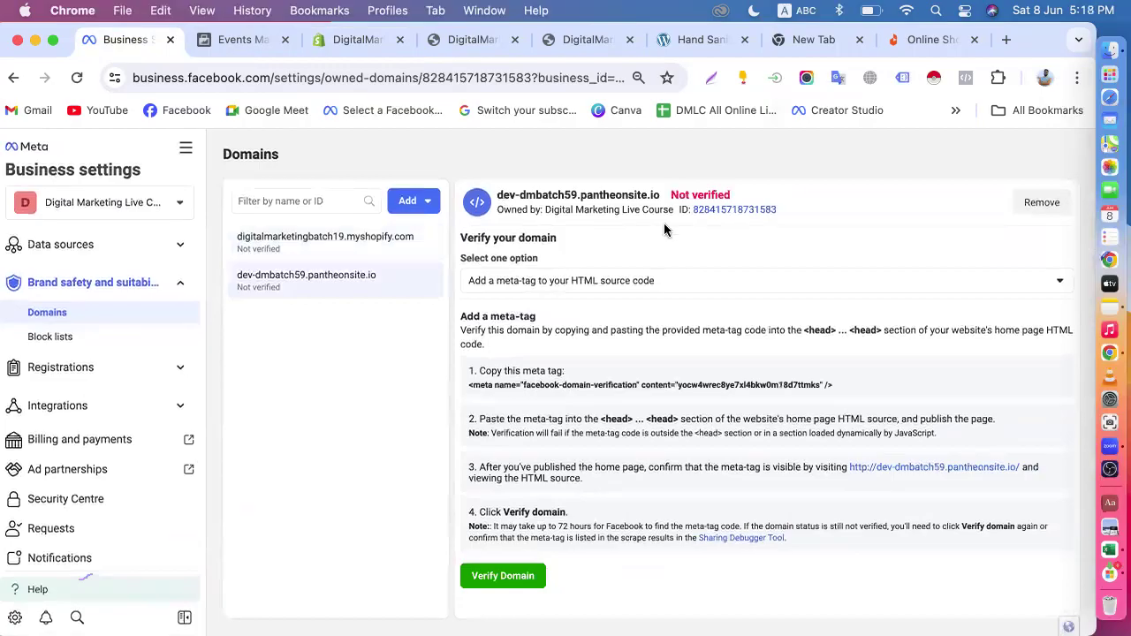
click(1078, 80)
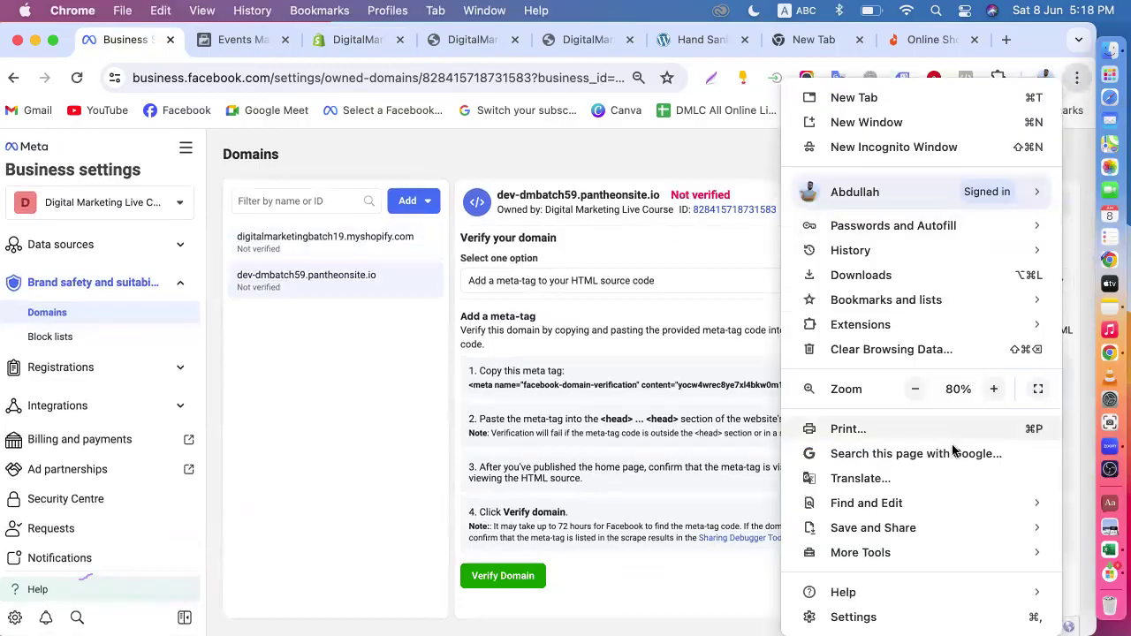
click(995, 390)
click(995, 389)
click(500, 447)
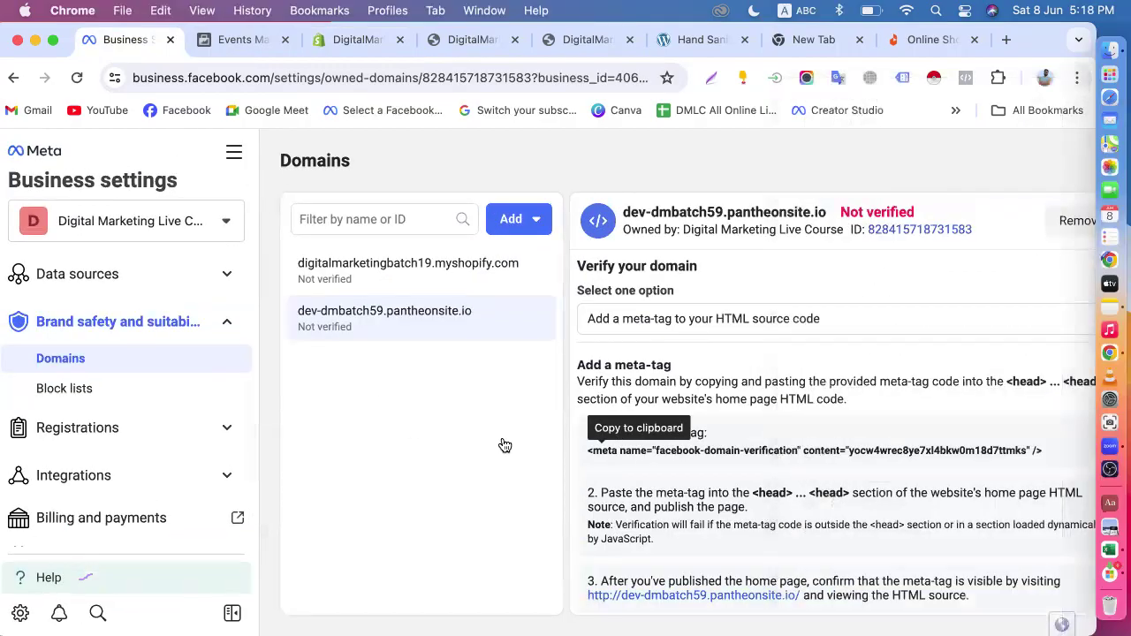
click(397, 270)
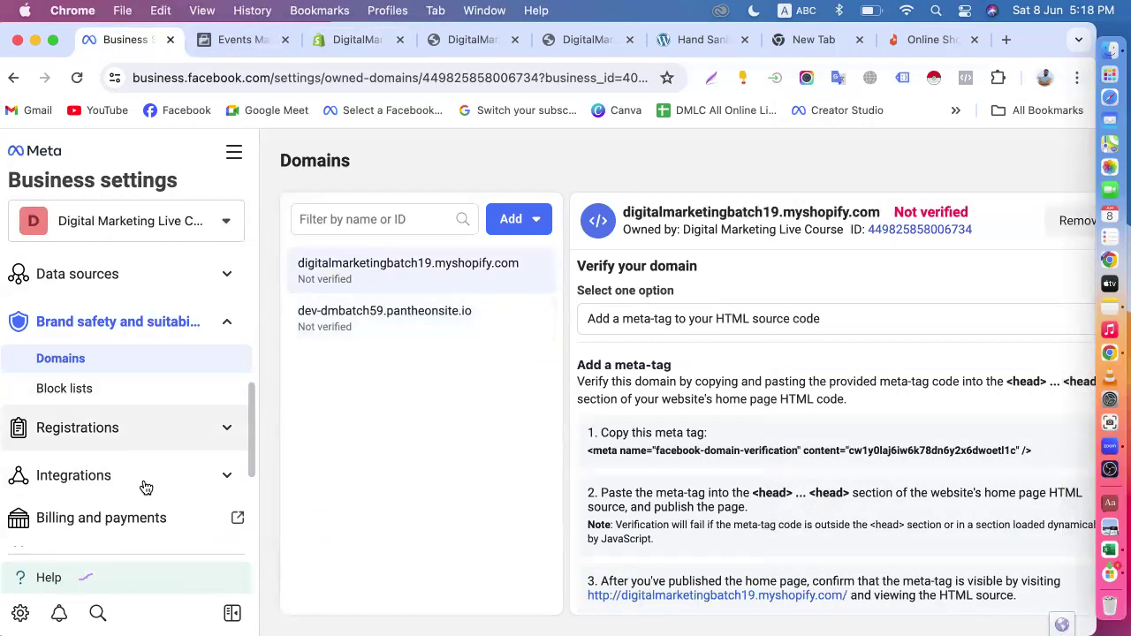
scroll(169, 425, up, 3)
scroll(169, 425, up, 5)
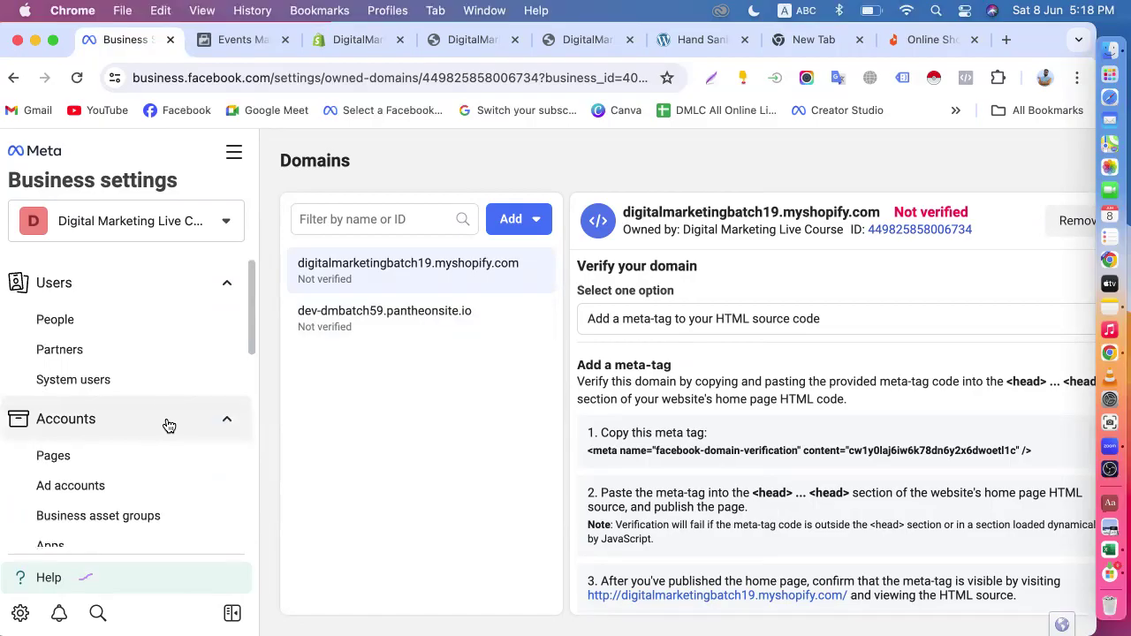
click(323, 334)
click(327, 290)
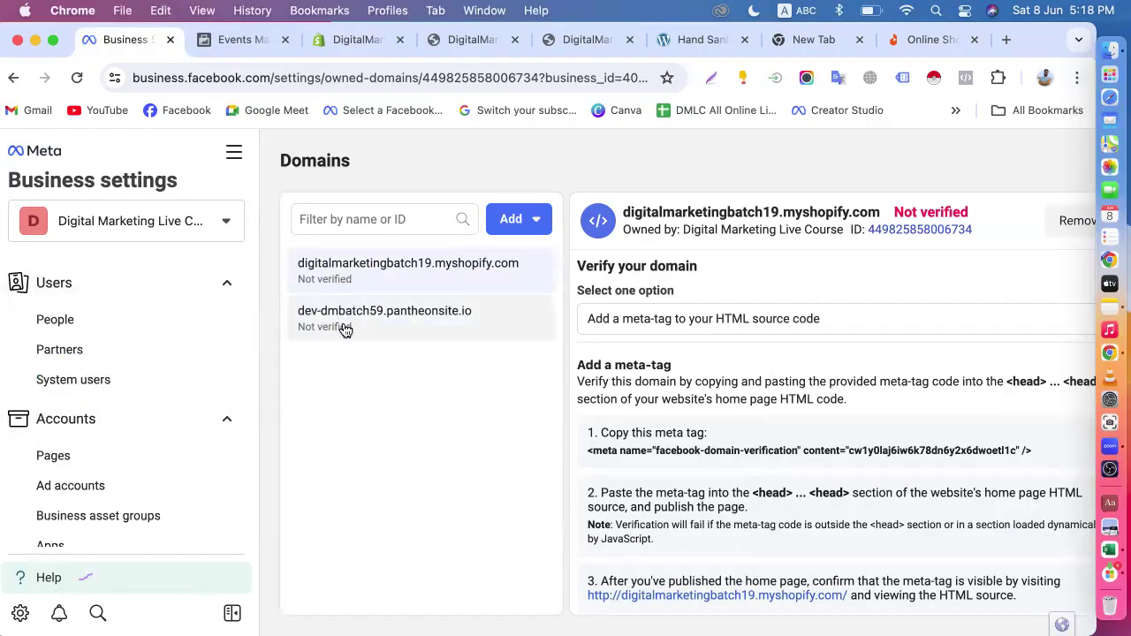
click(345, 330)
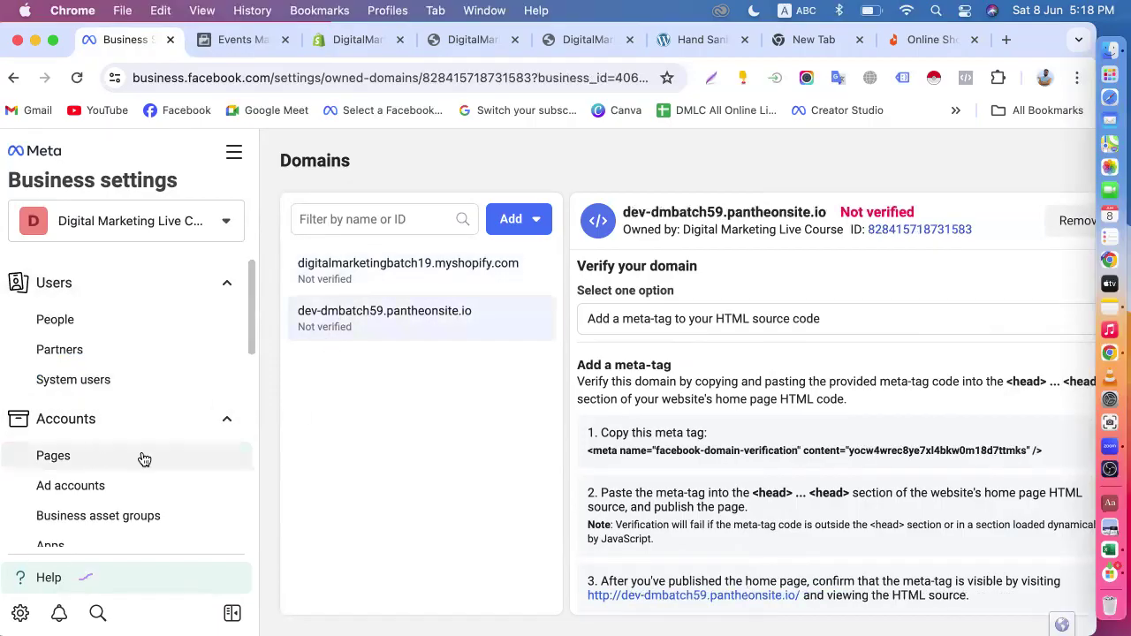
- Open the dev-dmbatch59.pantheonsite.io dataset in Events Manager from the Business Settings data sources and examine its linked website and received events
scroll(146, 464, down, 3)
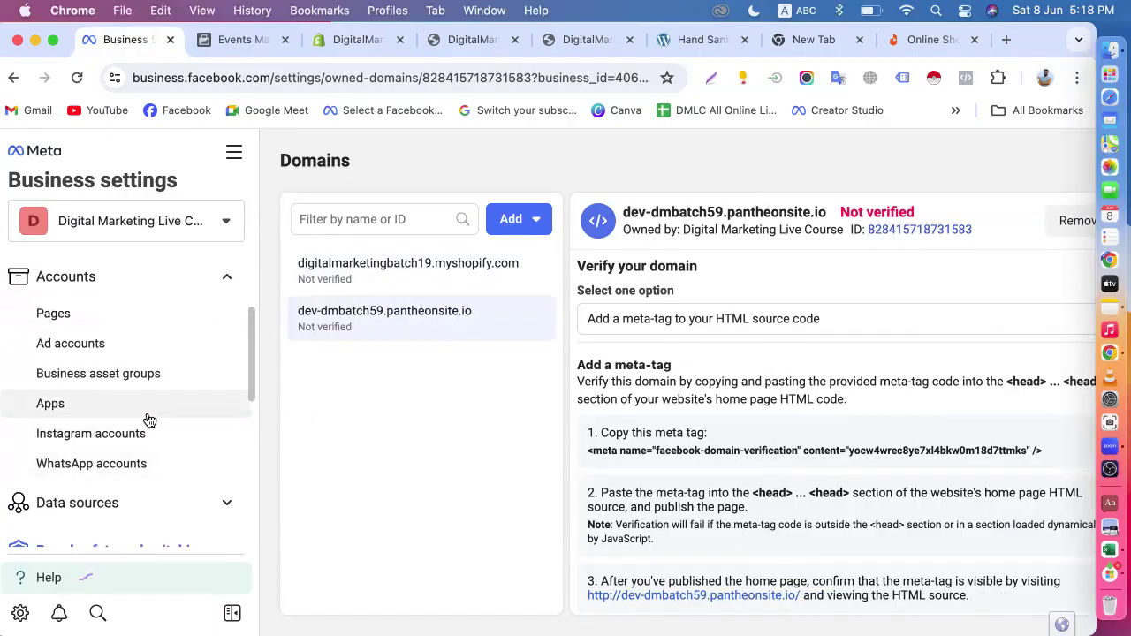
scroll(149, 421, down, 10)
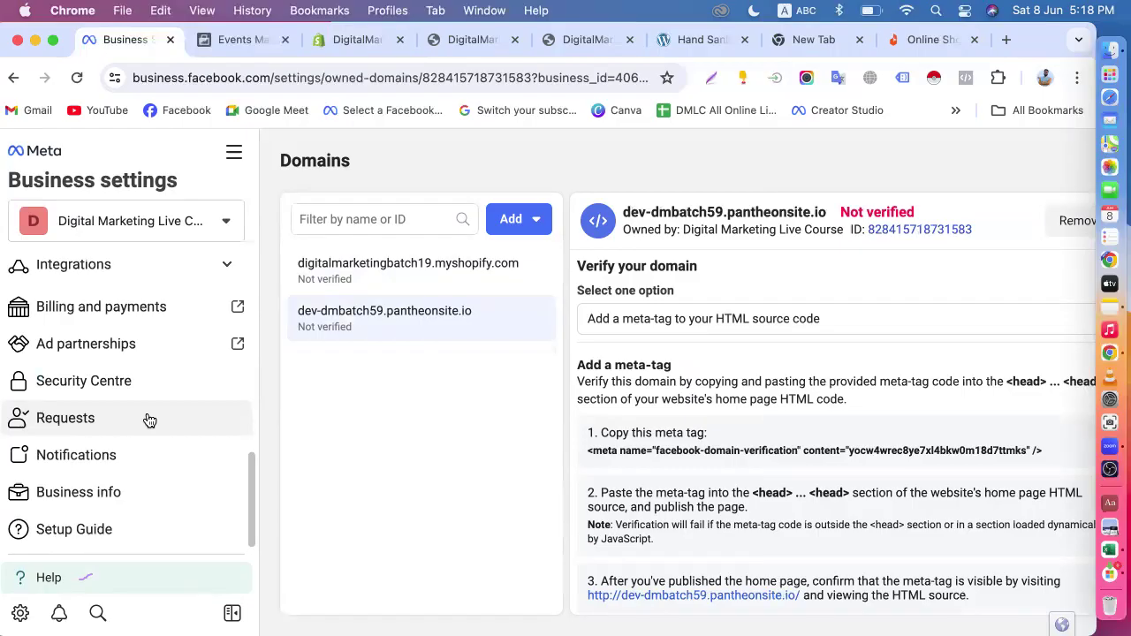
scroll(149, 419, up, 5)
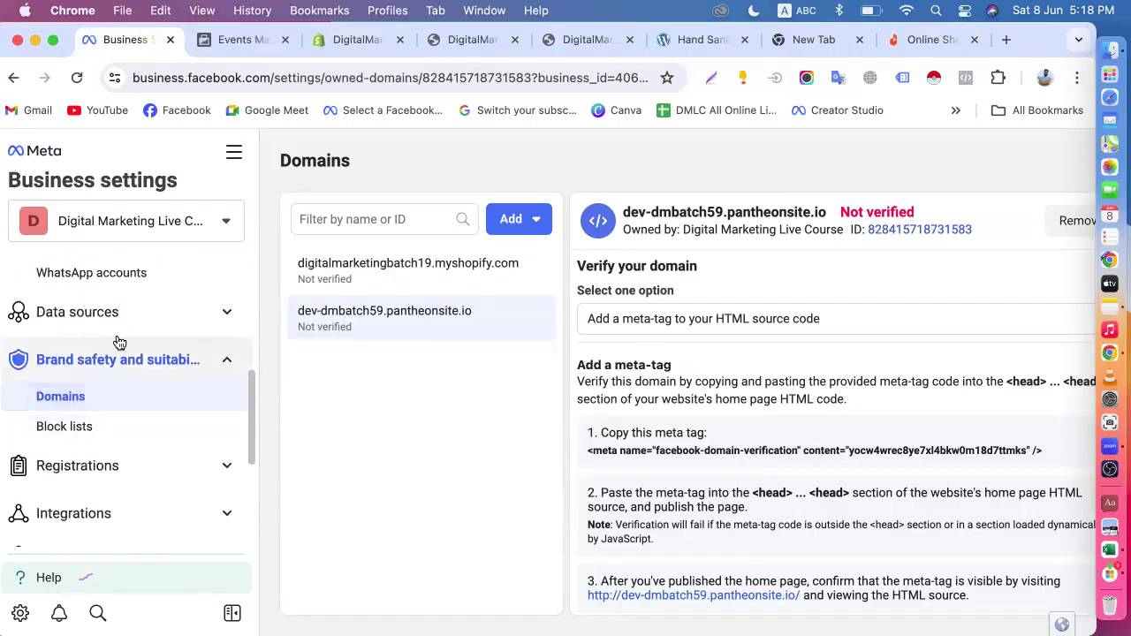
click(126, 316)
click(95, 442)
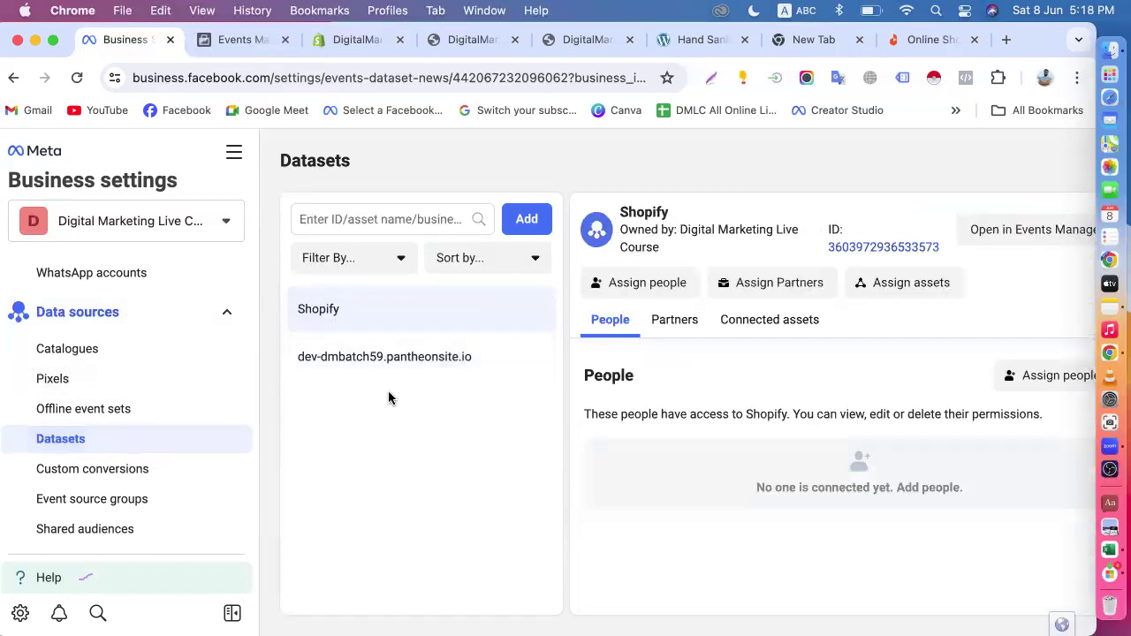
click(419, 371)
click(1011, 229)
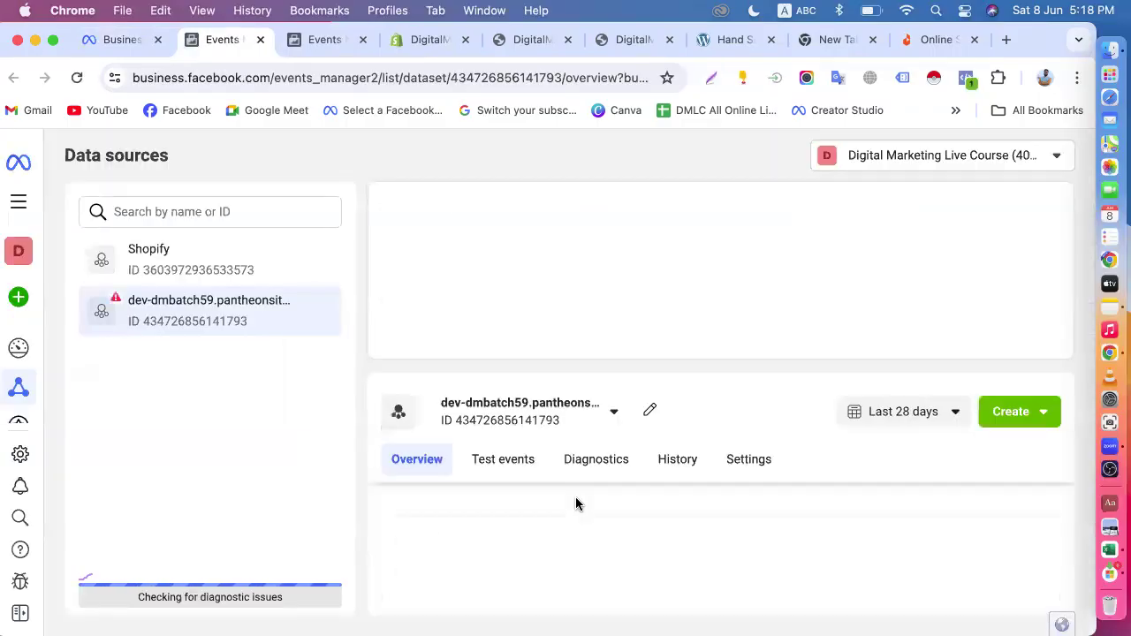
scroll(575, 504, down, 4)
scroll(469, 445, down, 1)
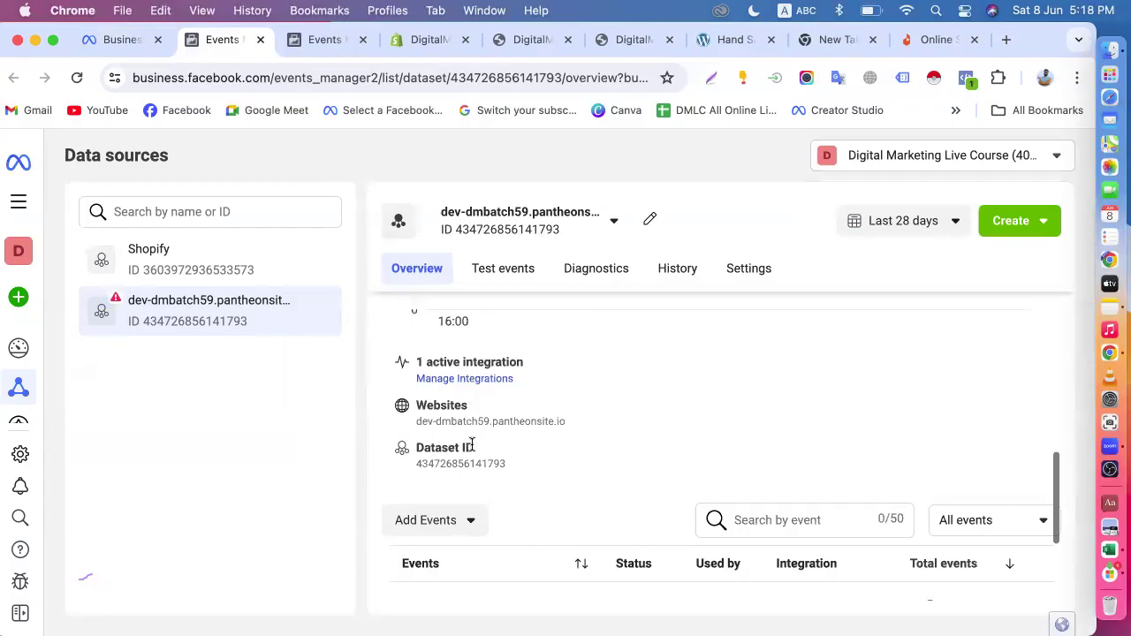
drag(417, 421, 534, 435)
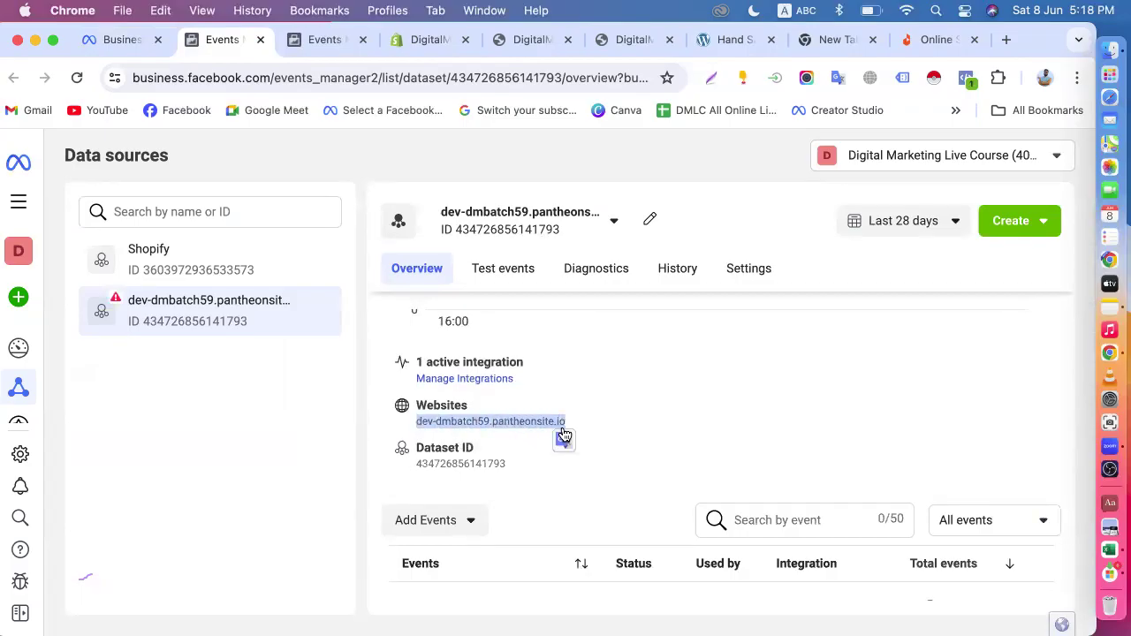
scroll(611, 386, down, 3)
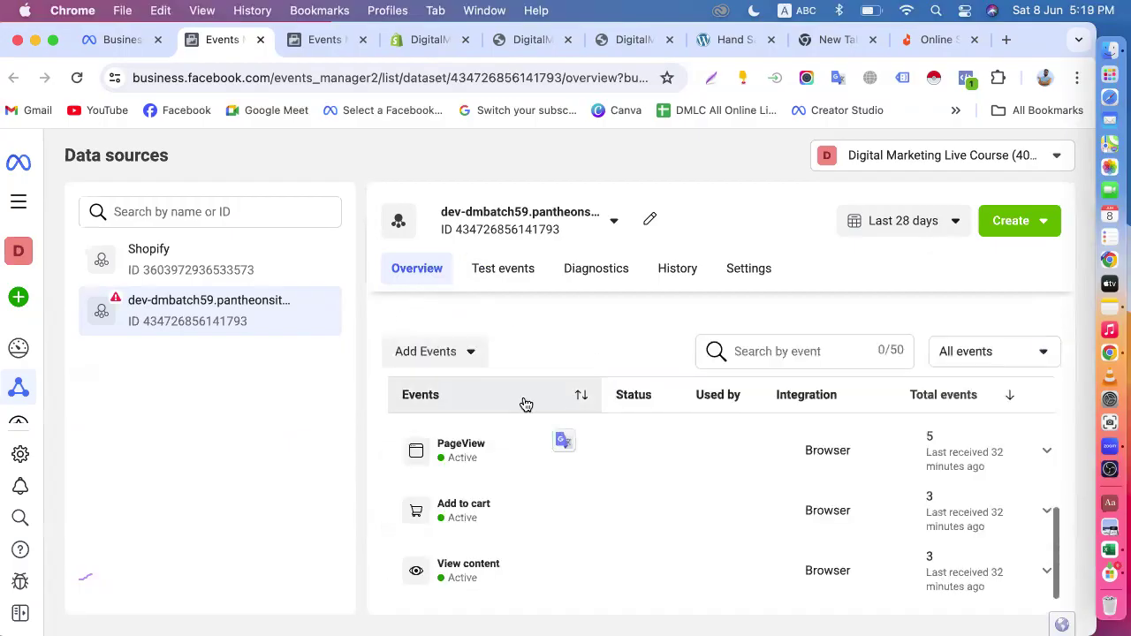
- Close the Daraz and blank browser pages and return to the dev-dmbatch59.pantheonsite.io dataset overview in Events Manager
click(320, 39)
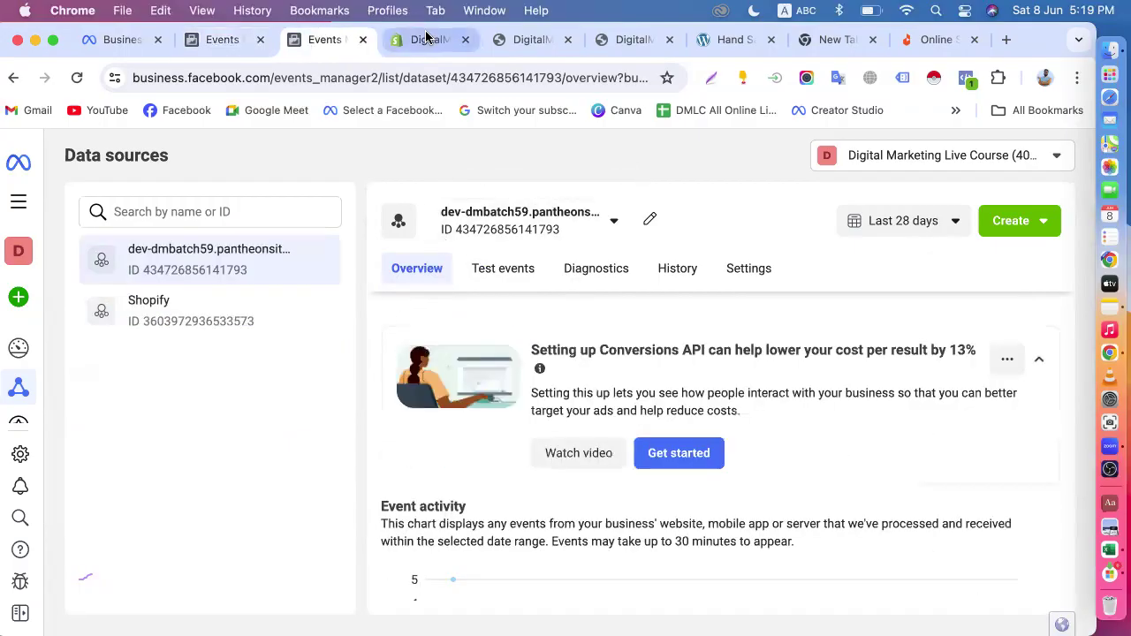
click(430, 39)
click(530, 41)
click(627, 40)
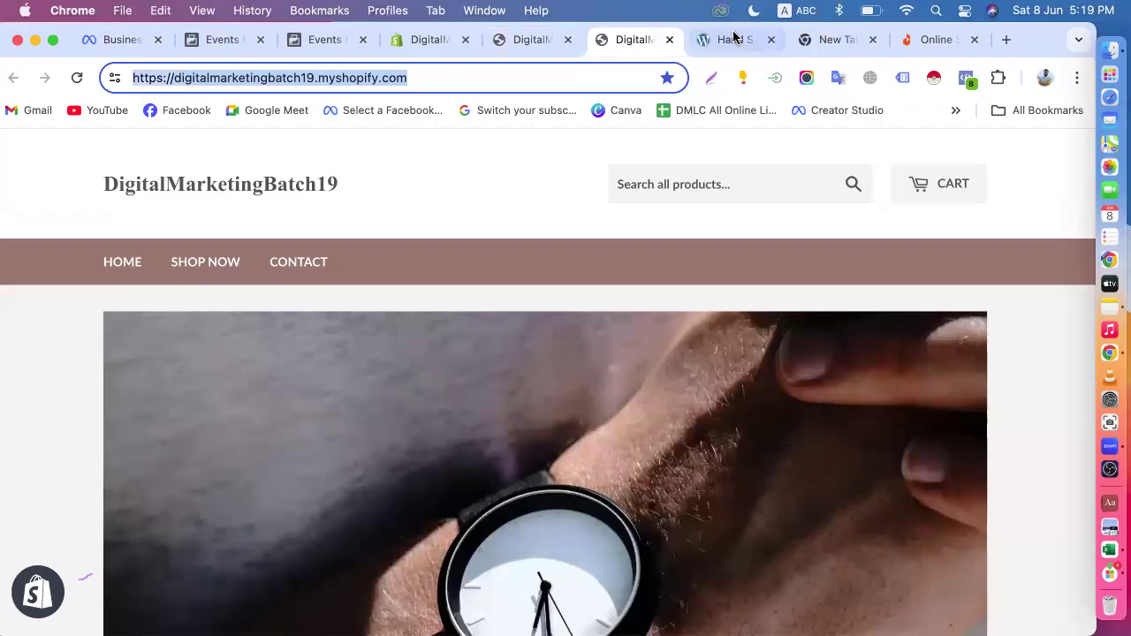
click(733, 43)
click(833, 39)
click(930, 39)
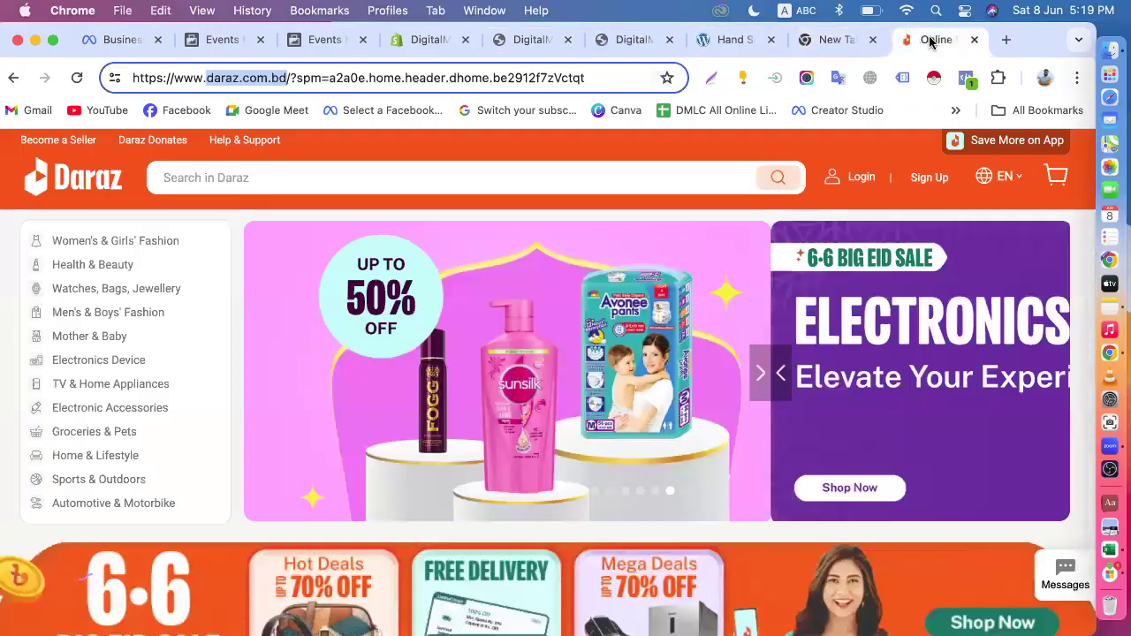
click(977, 41)
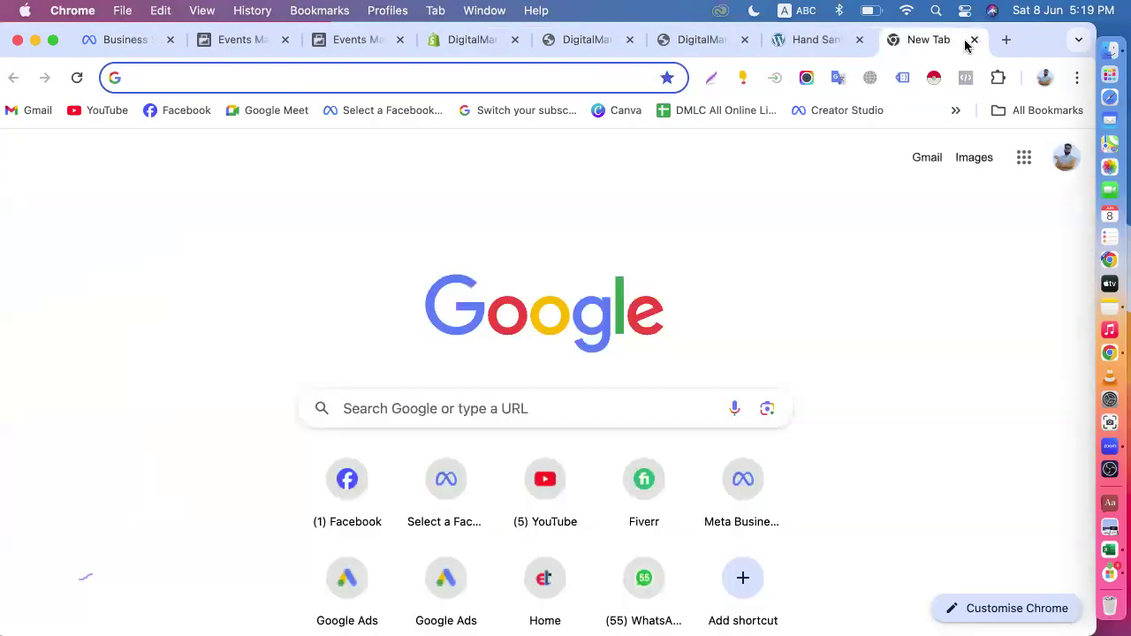
click(973, 40)
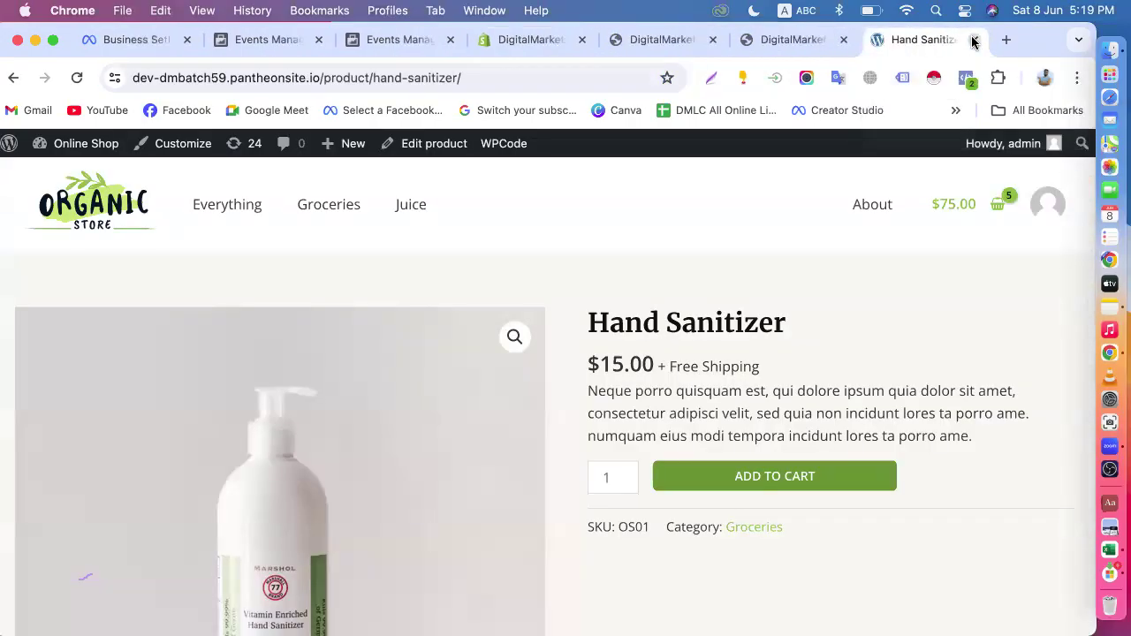
click(520, 42)
click(389, 39)
click(232, 40)
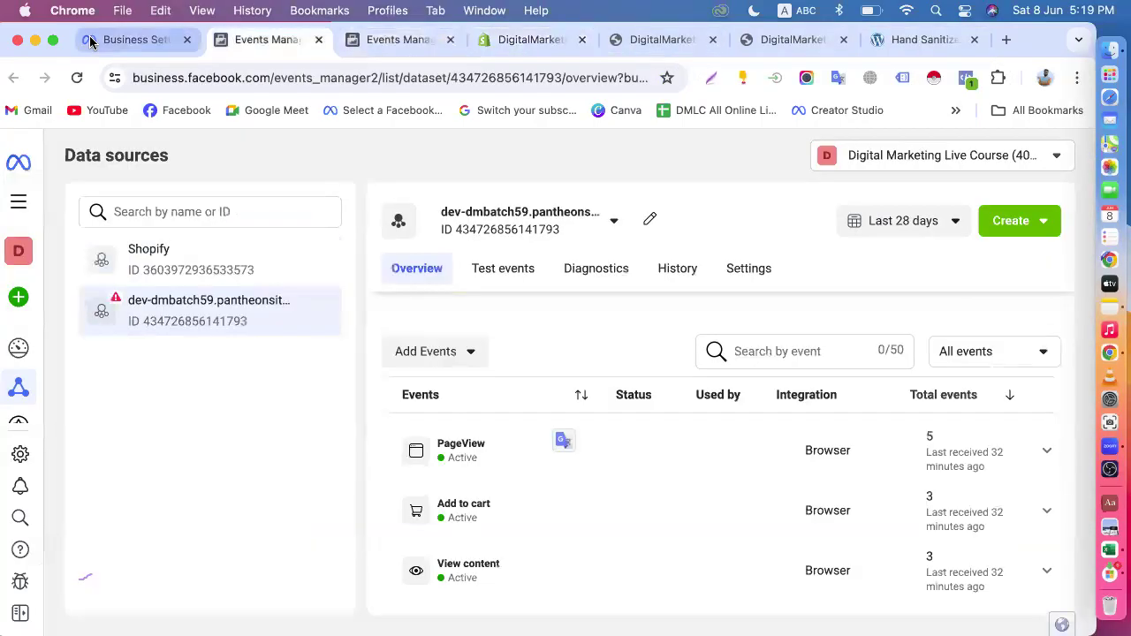